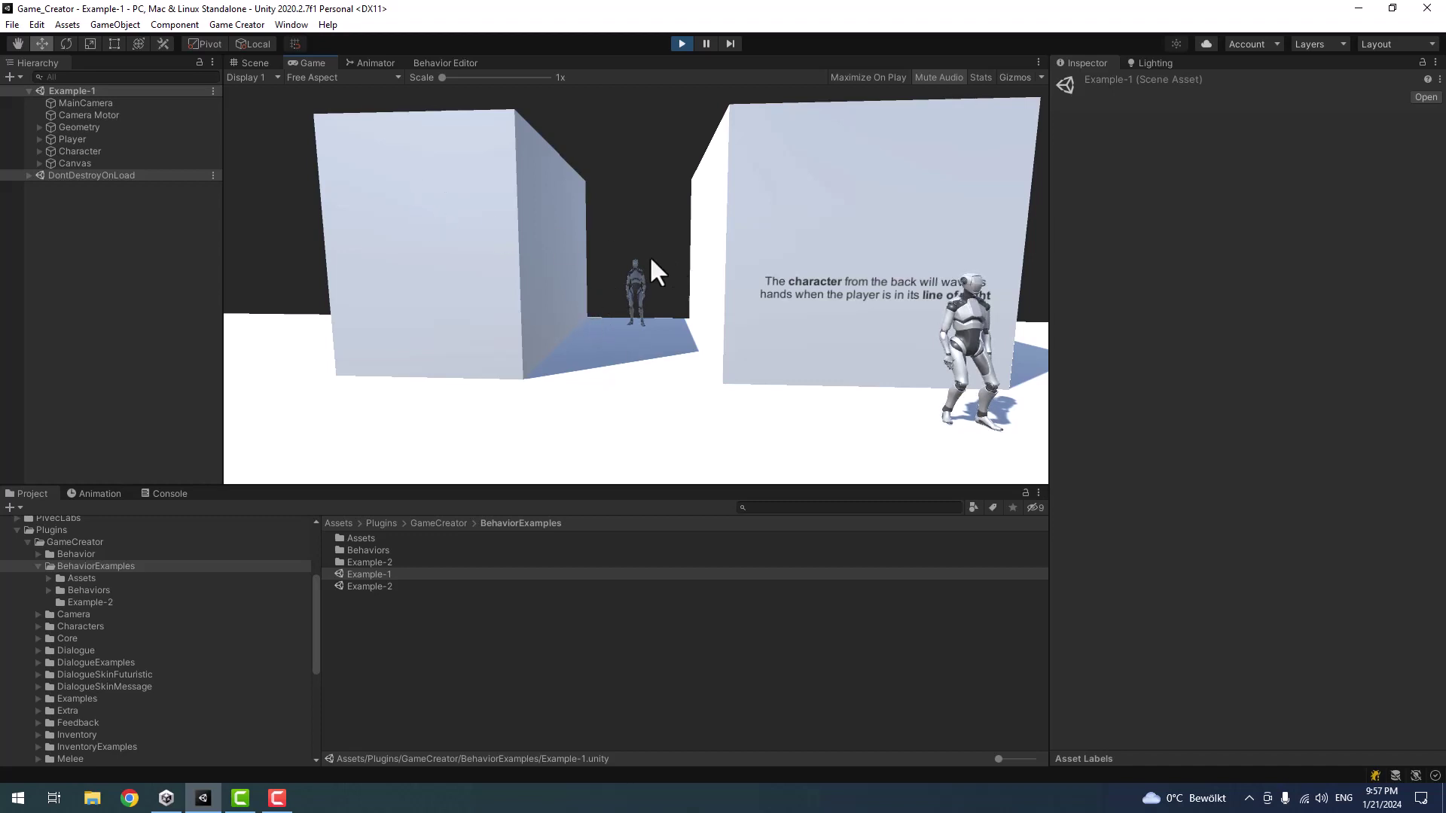
- Review the details of the Behavior module in Game Creator's Module Manager and close the manager
click(215, 24)
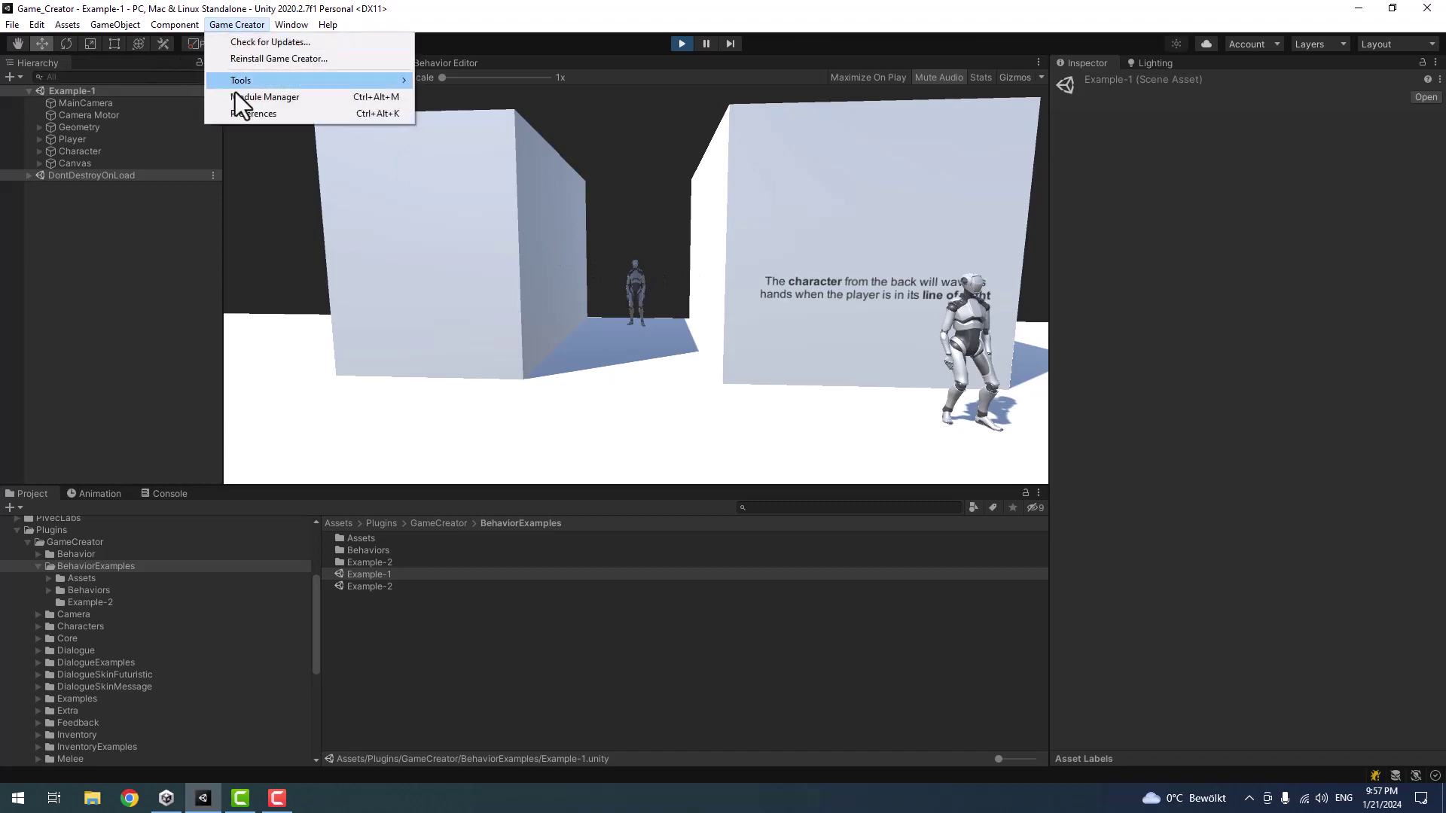
click(273, 98)
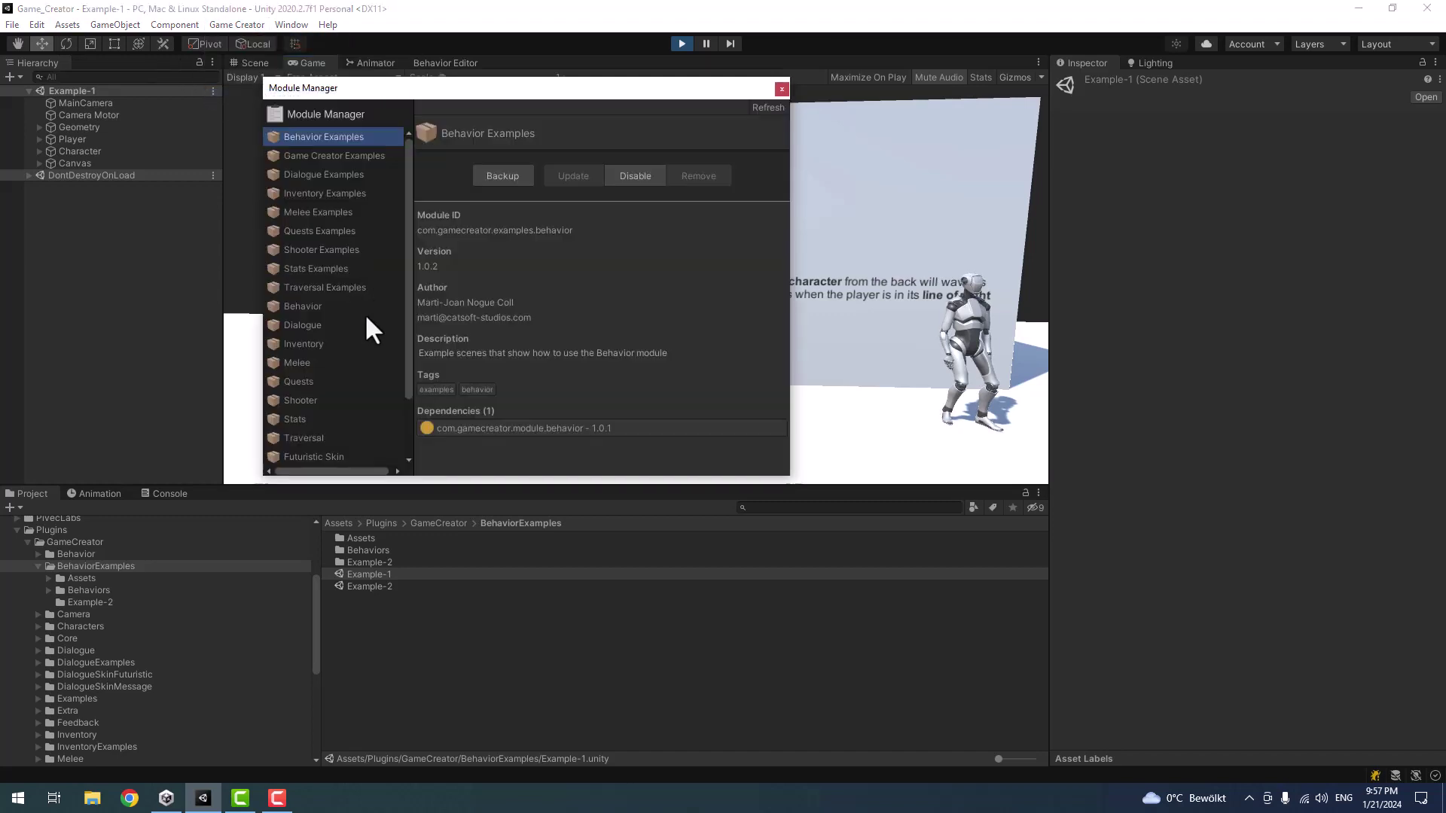
click(305, 307)
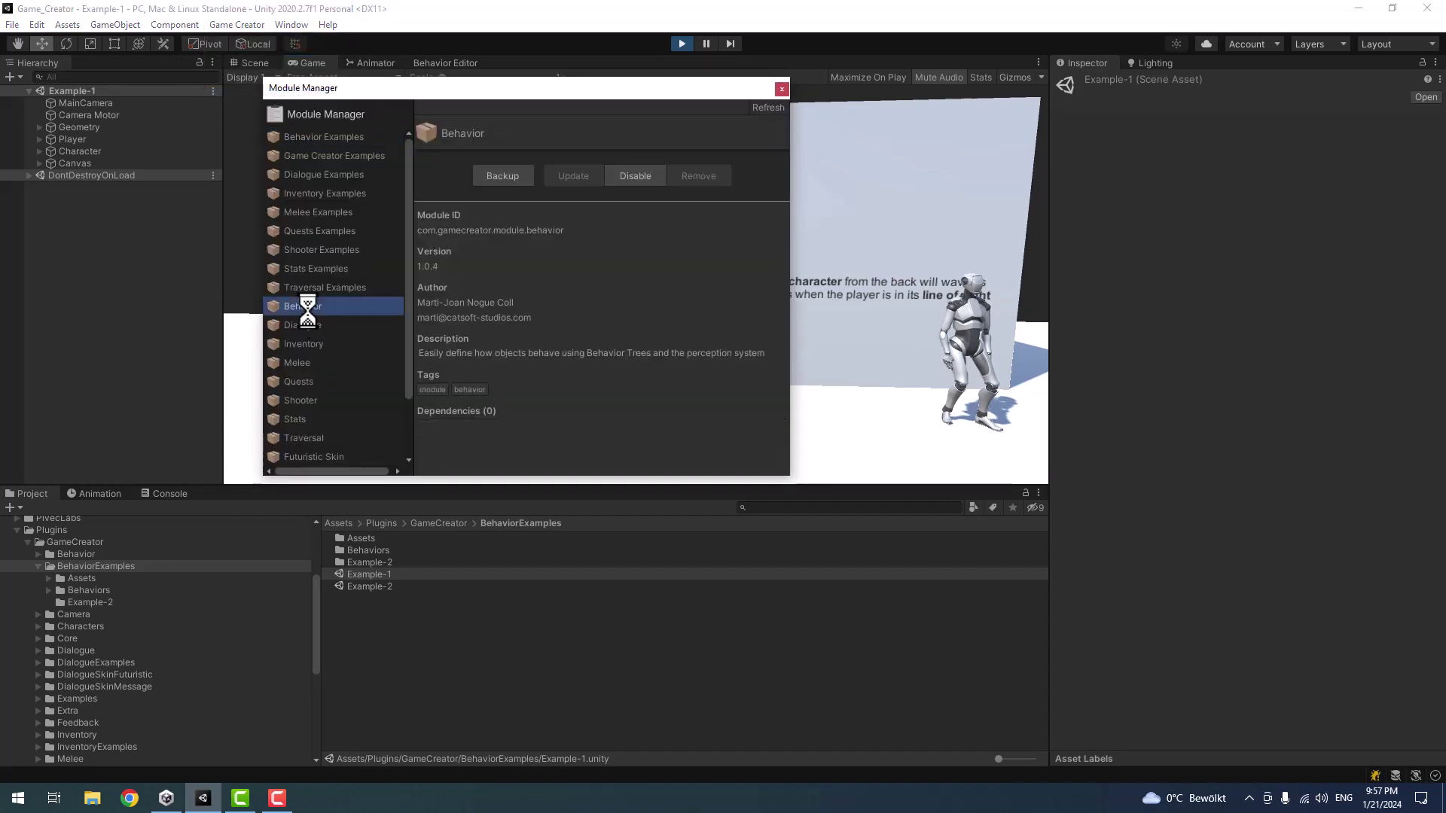
click(781, 89)
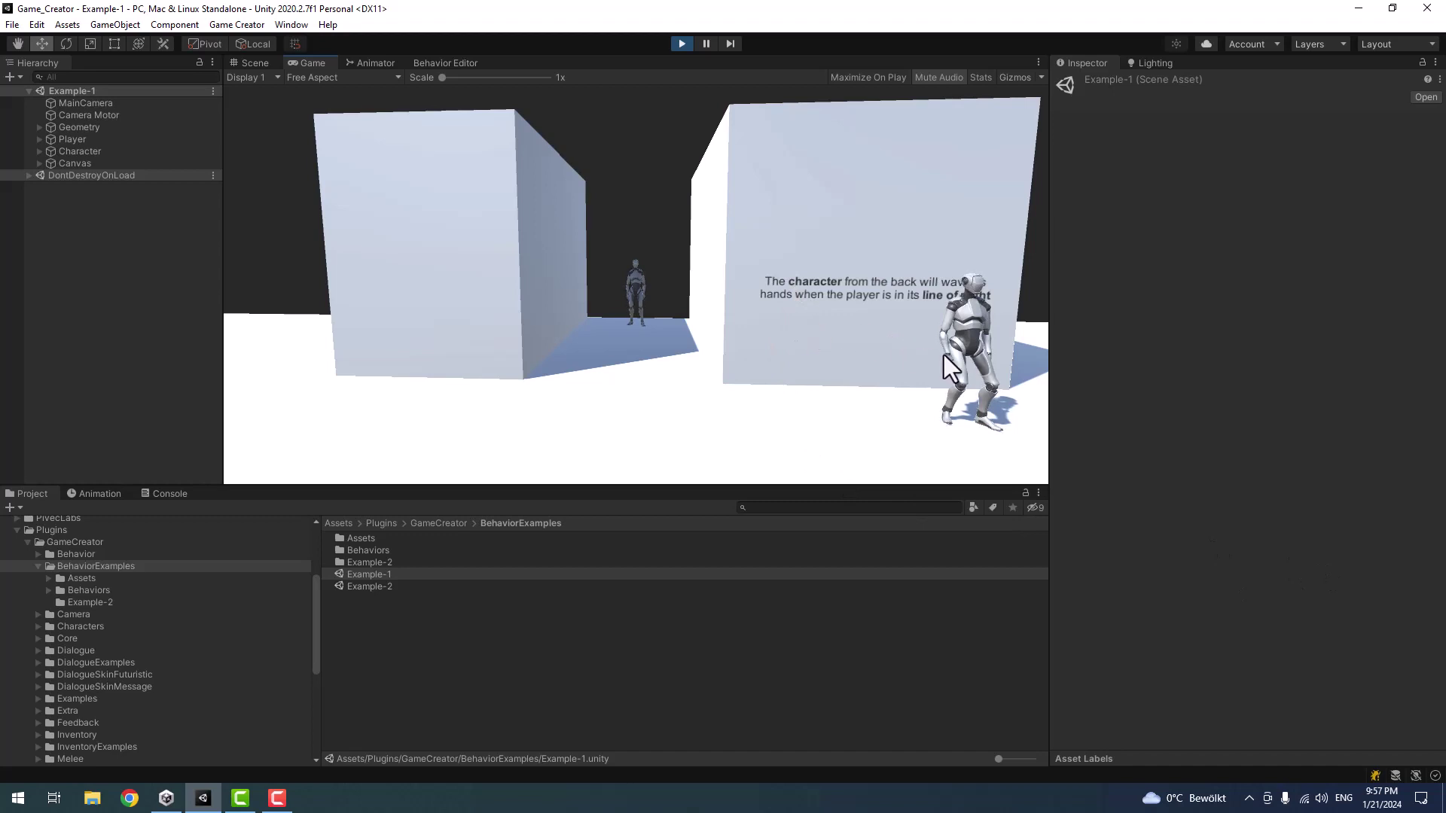
- Walk the player across the gap between the two blocks to test the character's line of sight, and end play mode
key(a)
key(d)
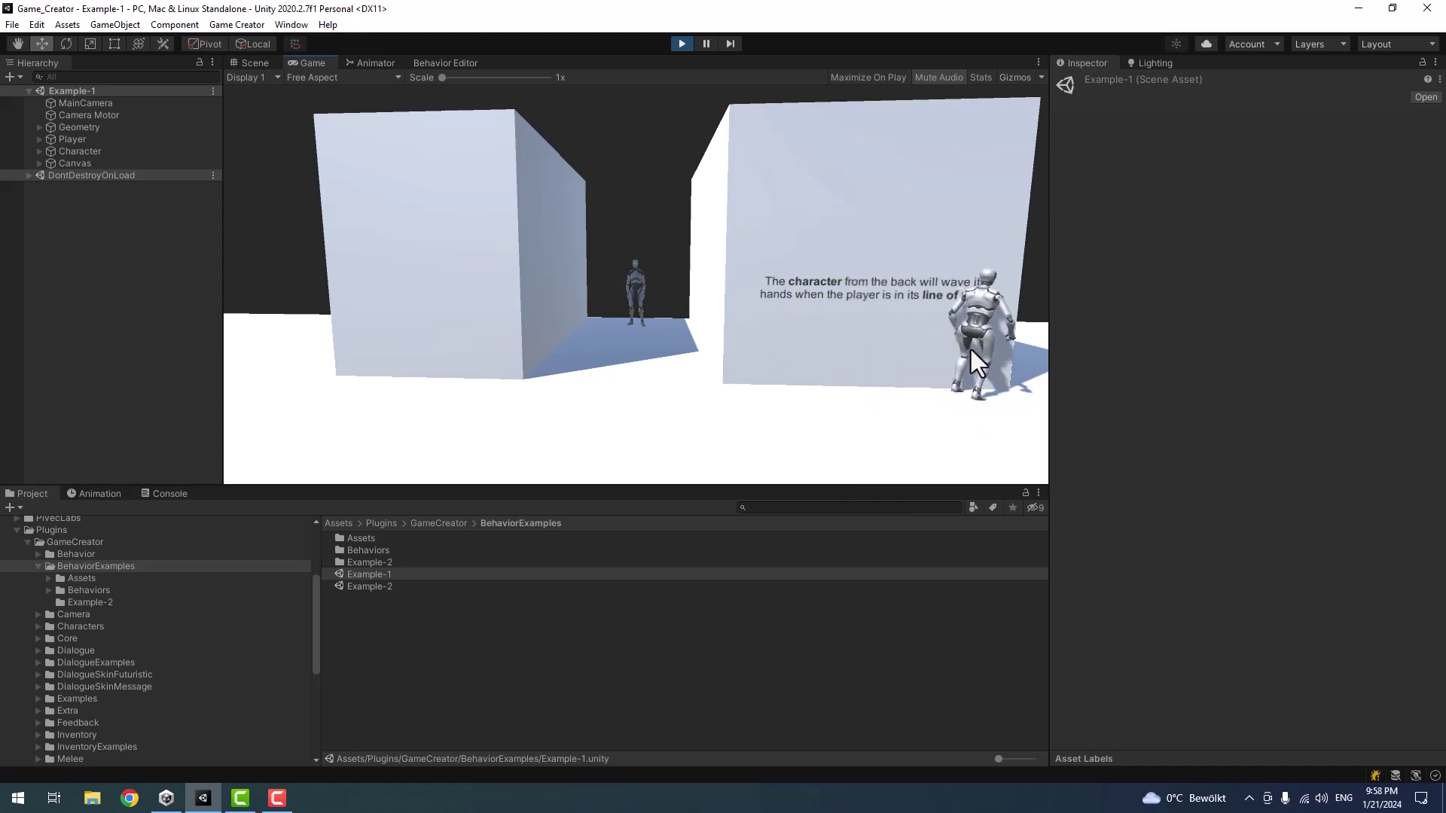
key(a)
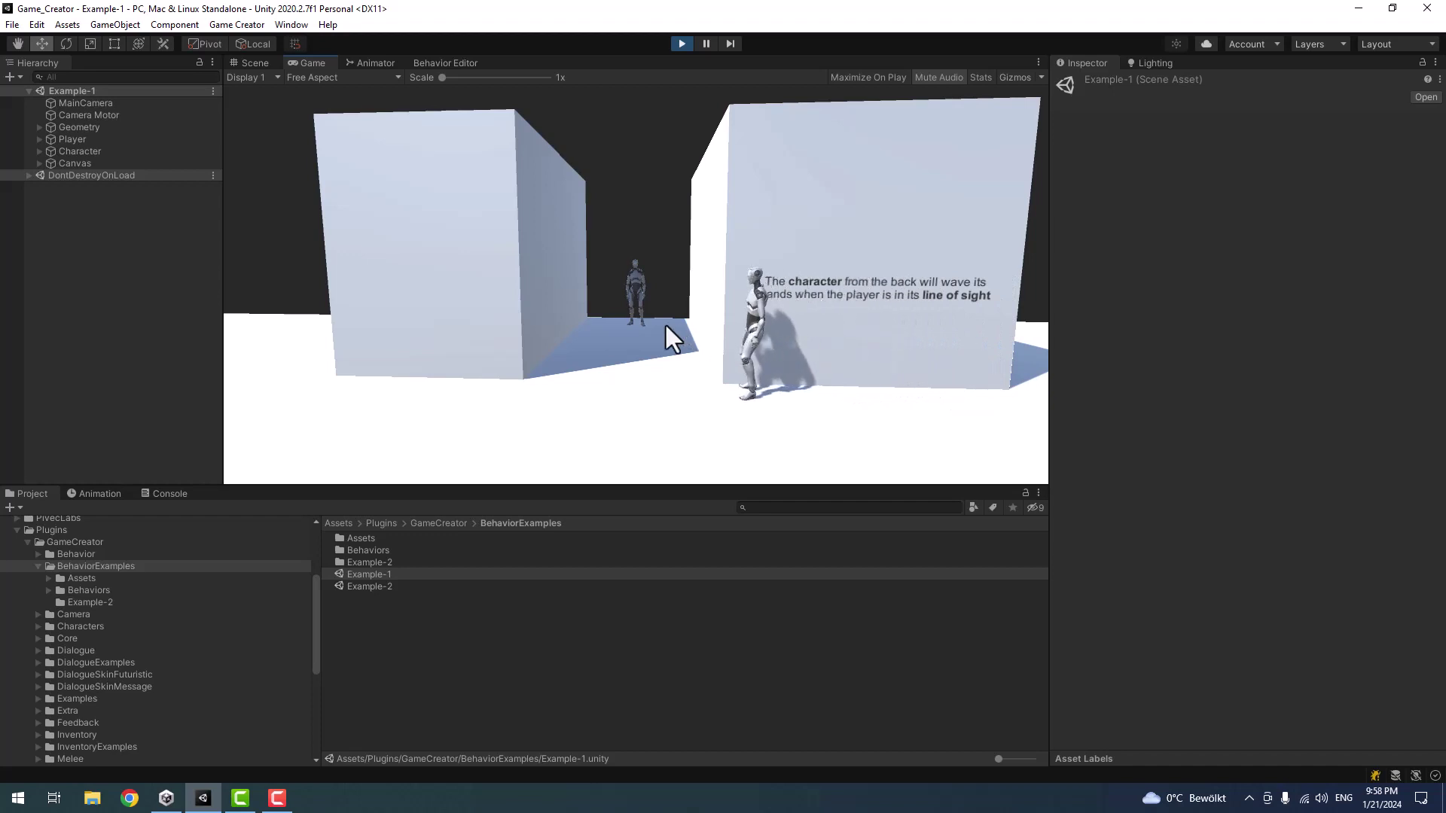
key(a)
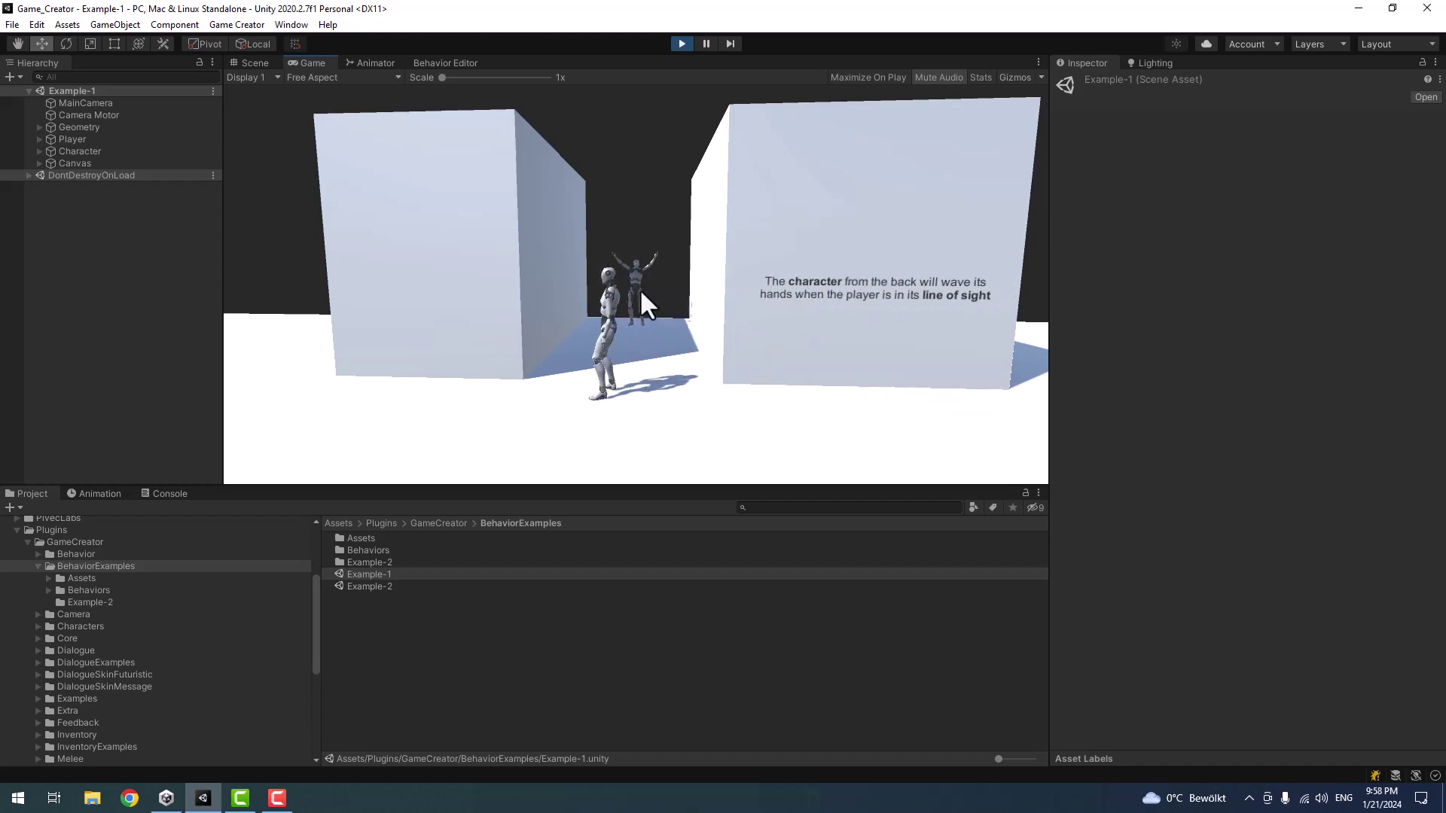
key(a)
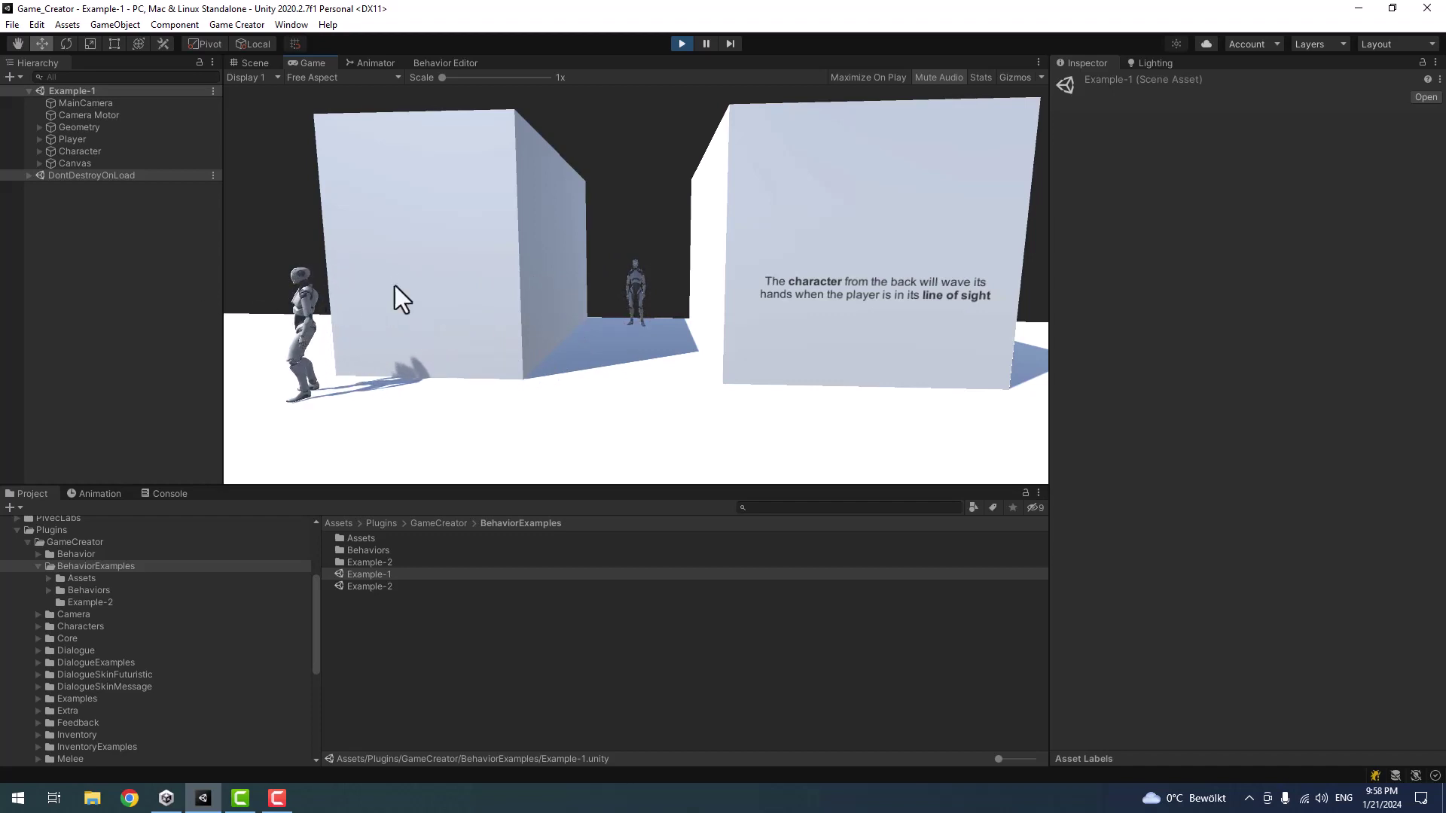
click(681, 43)
- Open the Example-2 scene, play-test its hide and seek game, and collapse the BehaviorExamples folder after stopping it
double_click(367, 586)
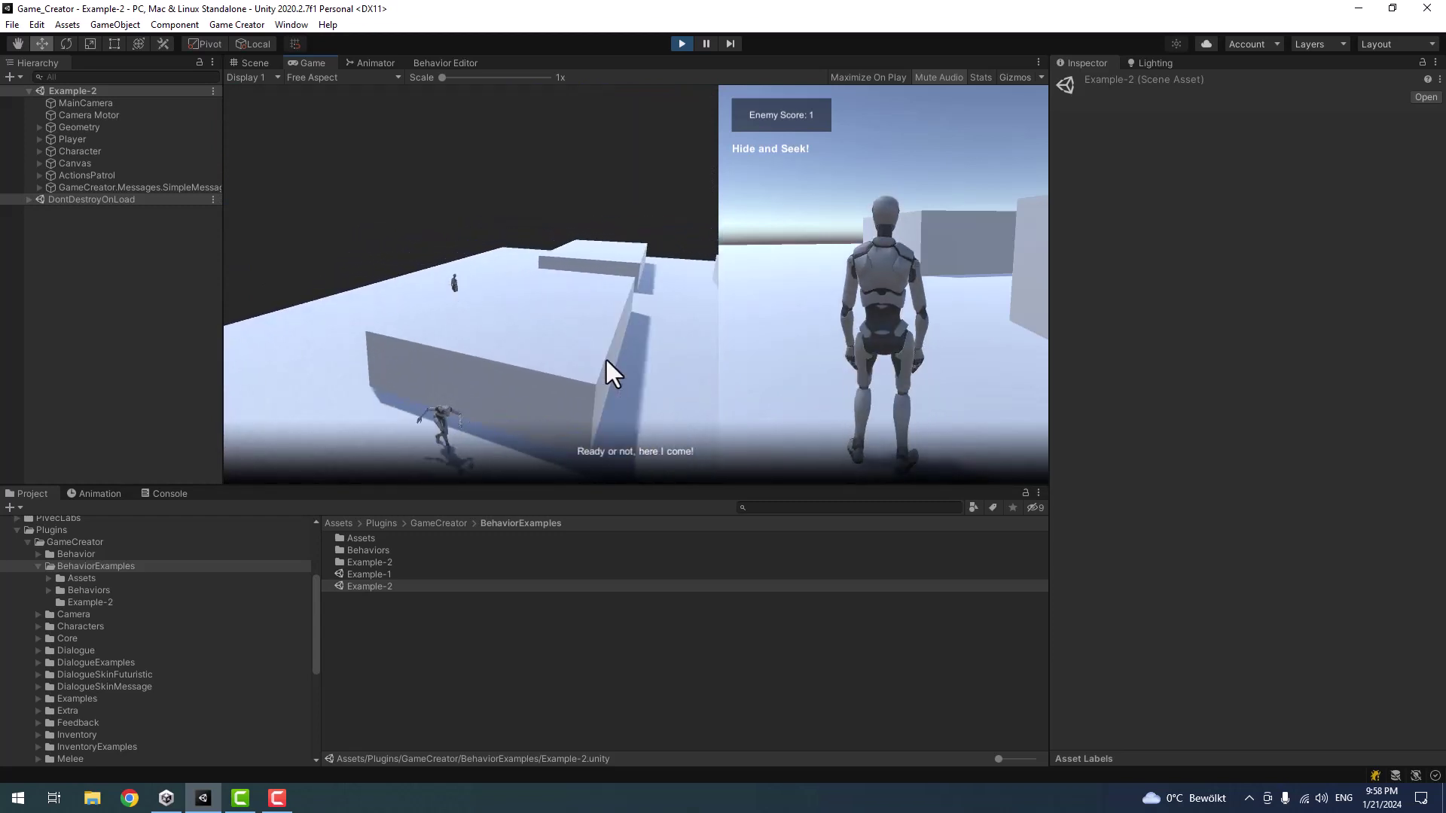
click(681, 42)
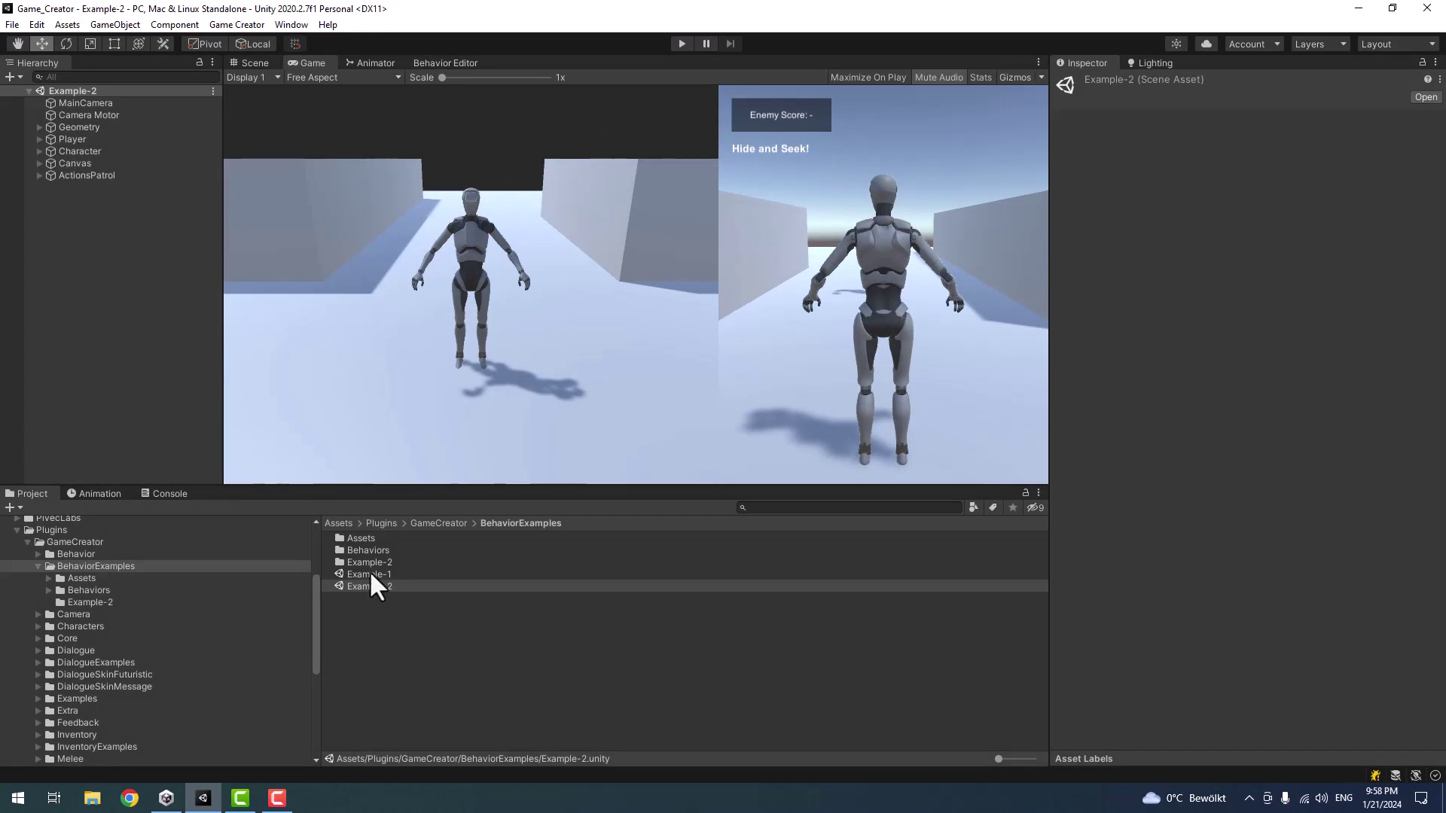
click(496, 668)
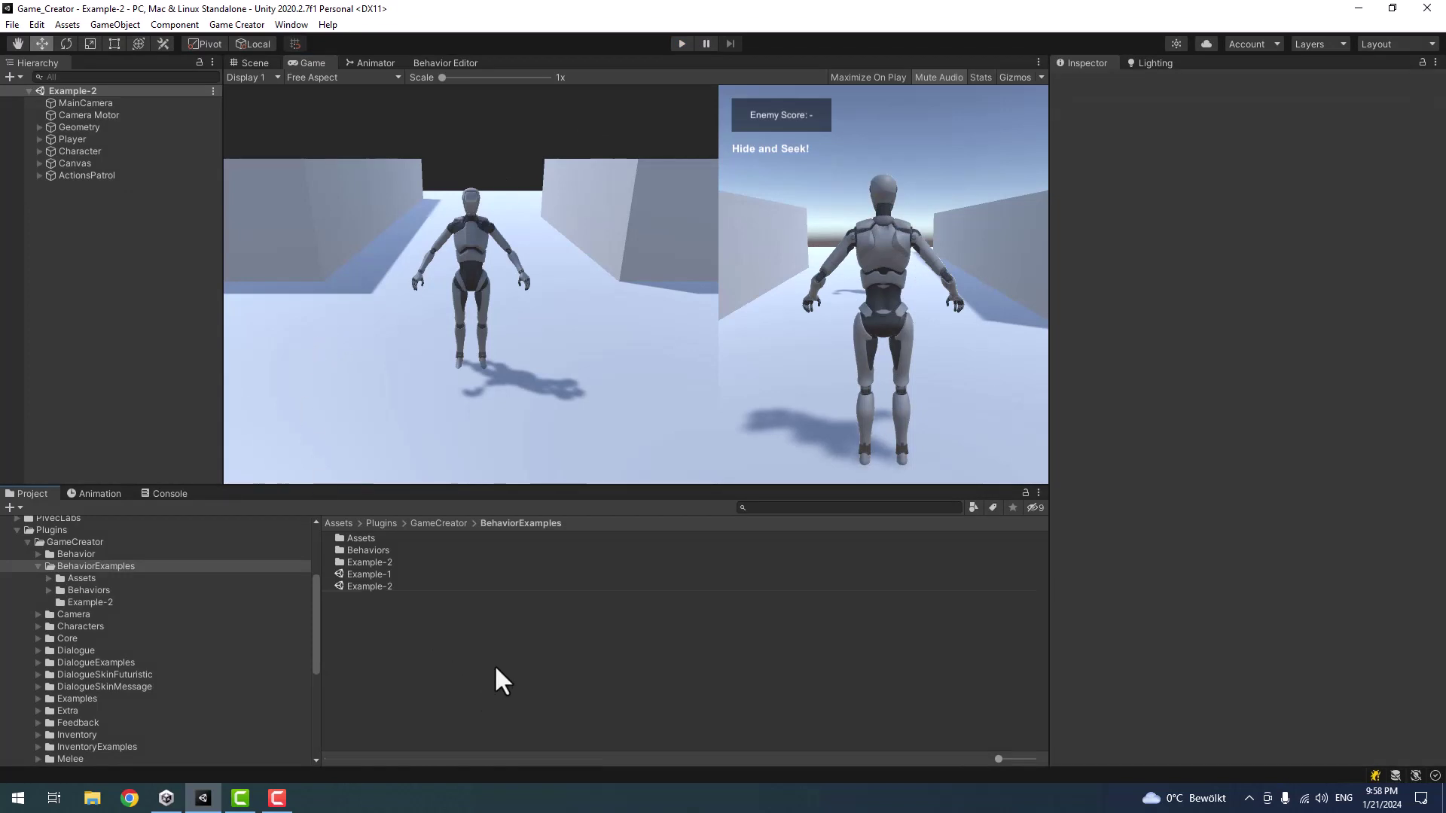
click(36, 566)
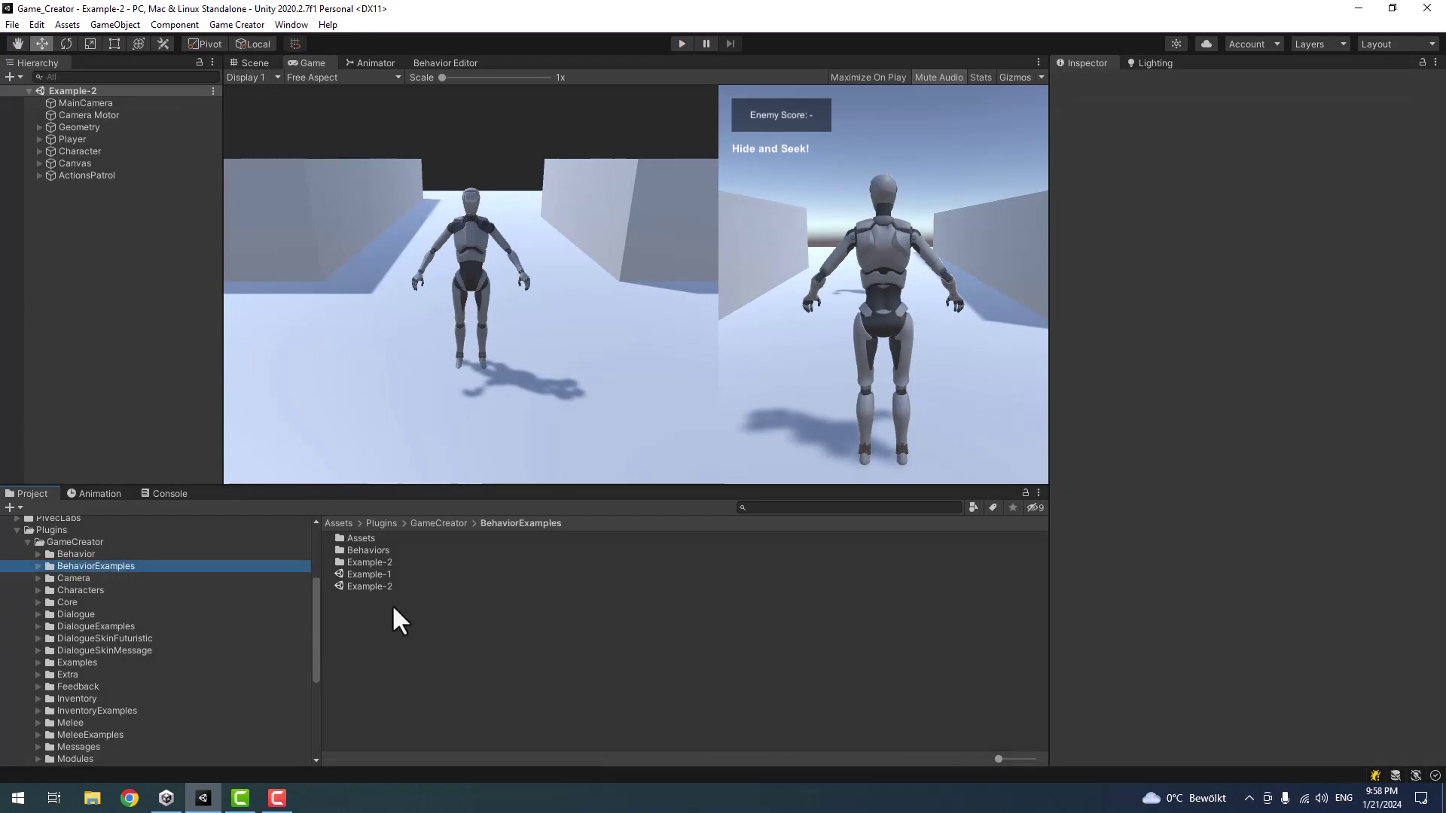
- Open the Example-1 scene in the Scene view and select the Character to show its vision cone
double_click(399, 574)
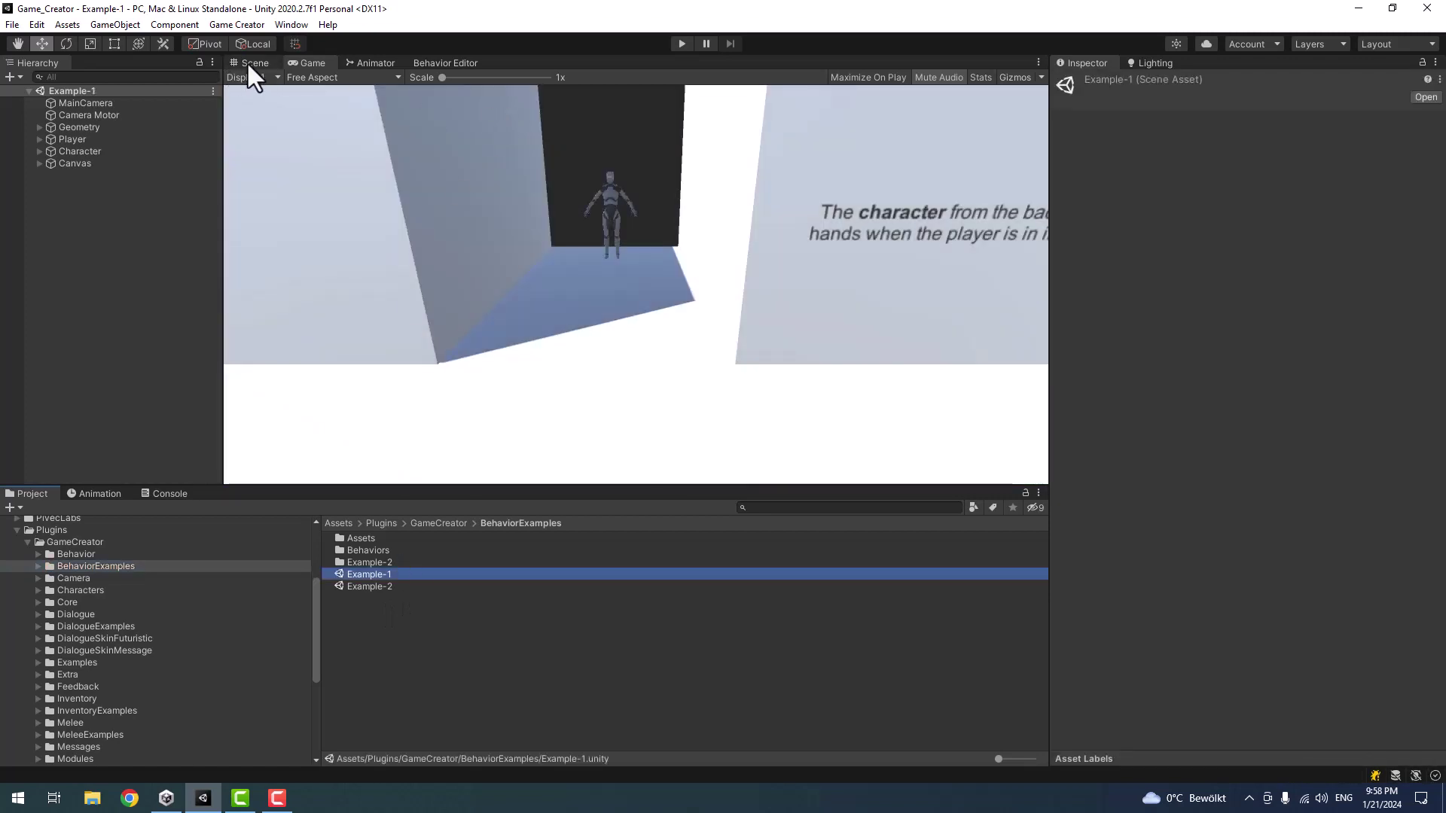
click(251, 65)
alt+drag(628, 313, 867, 384)
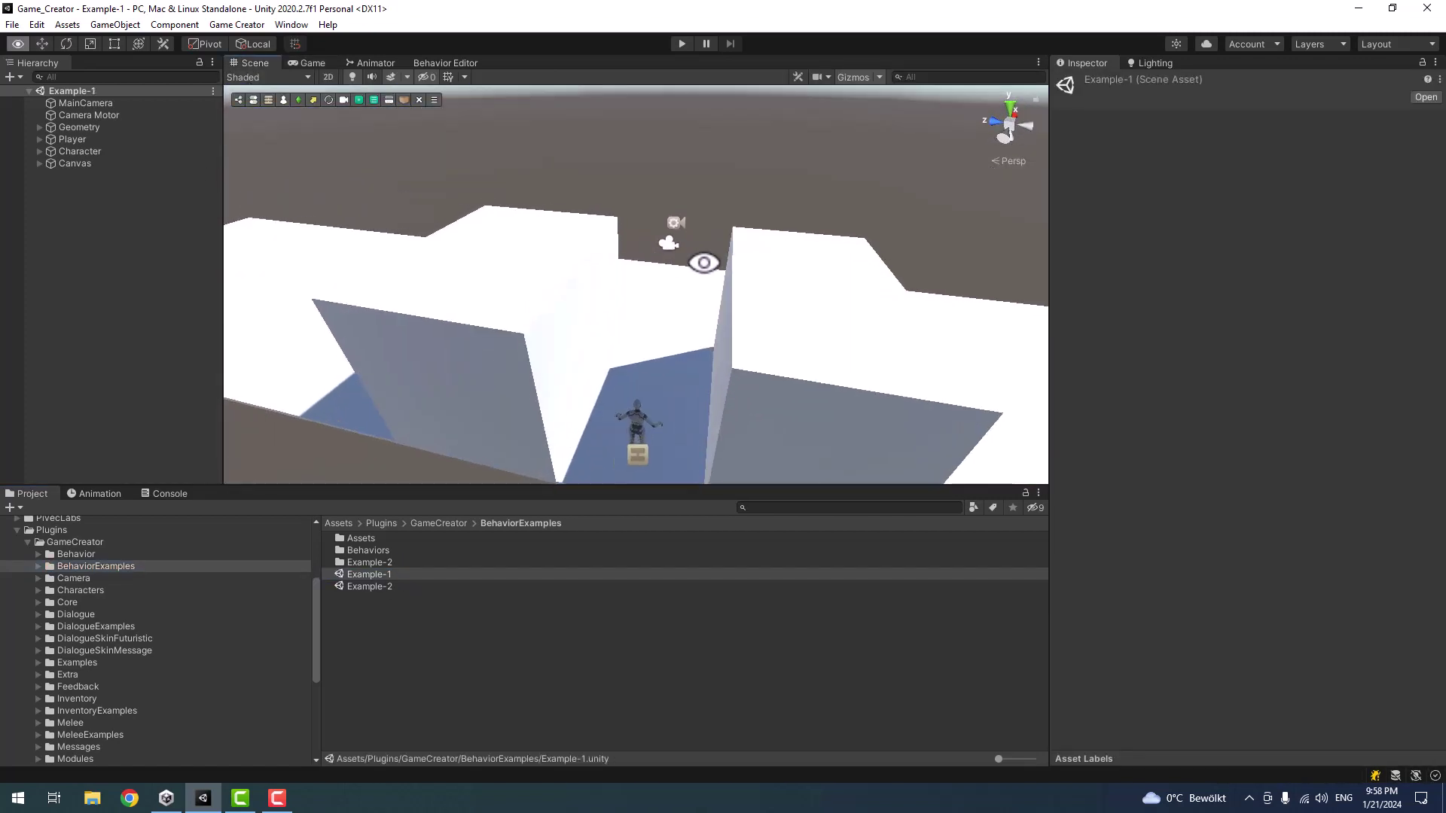
click(61, 151)
alt+drag(683, 369, 437, 364)
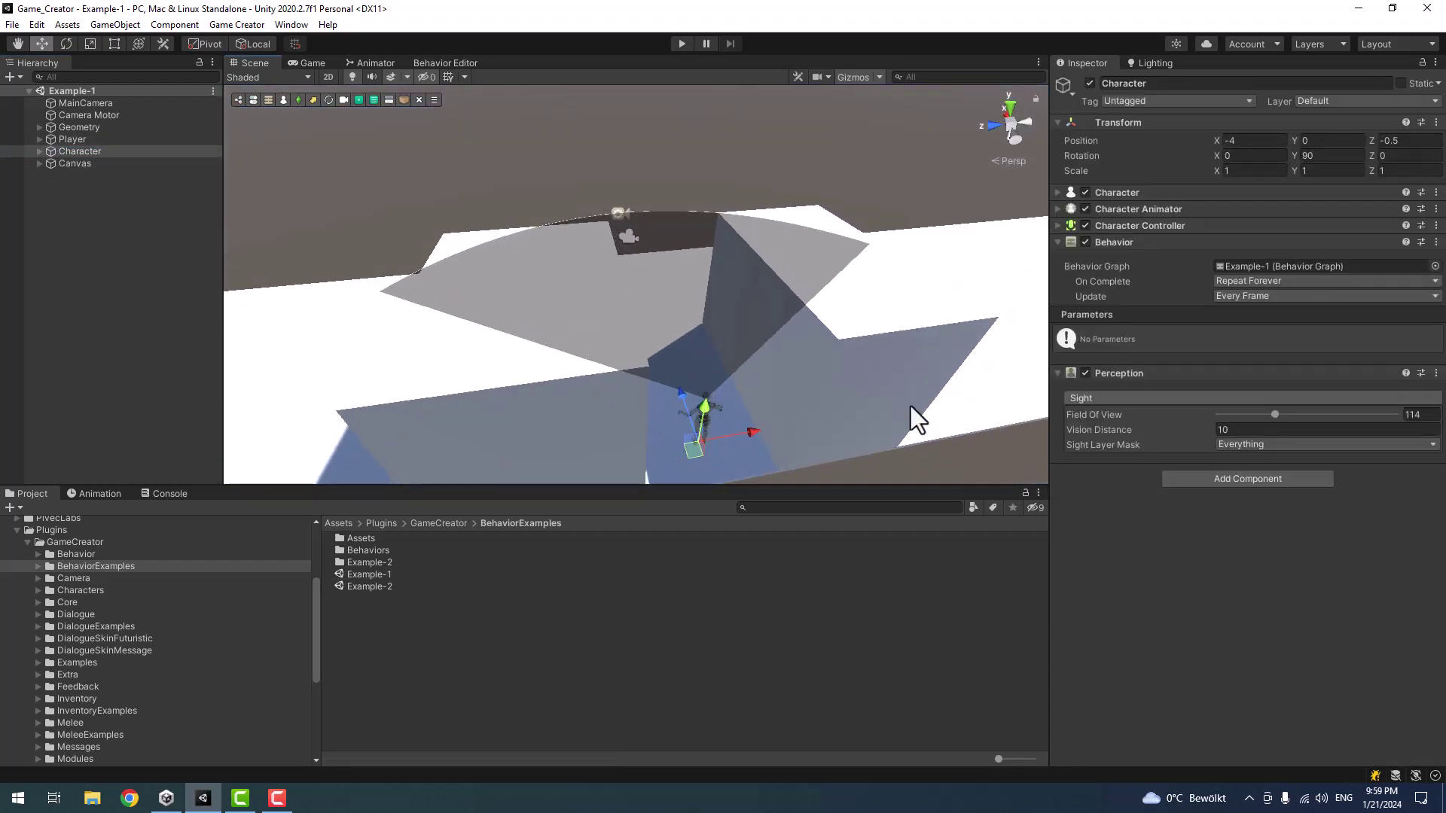
- Set the Character's Perception to a field of view of 91 and a vision distance of 18.11
click(1122, 242)
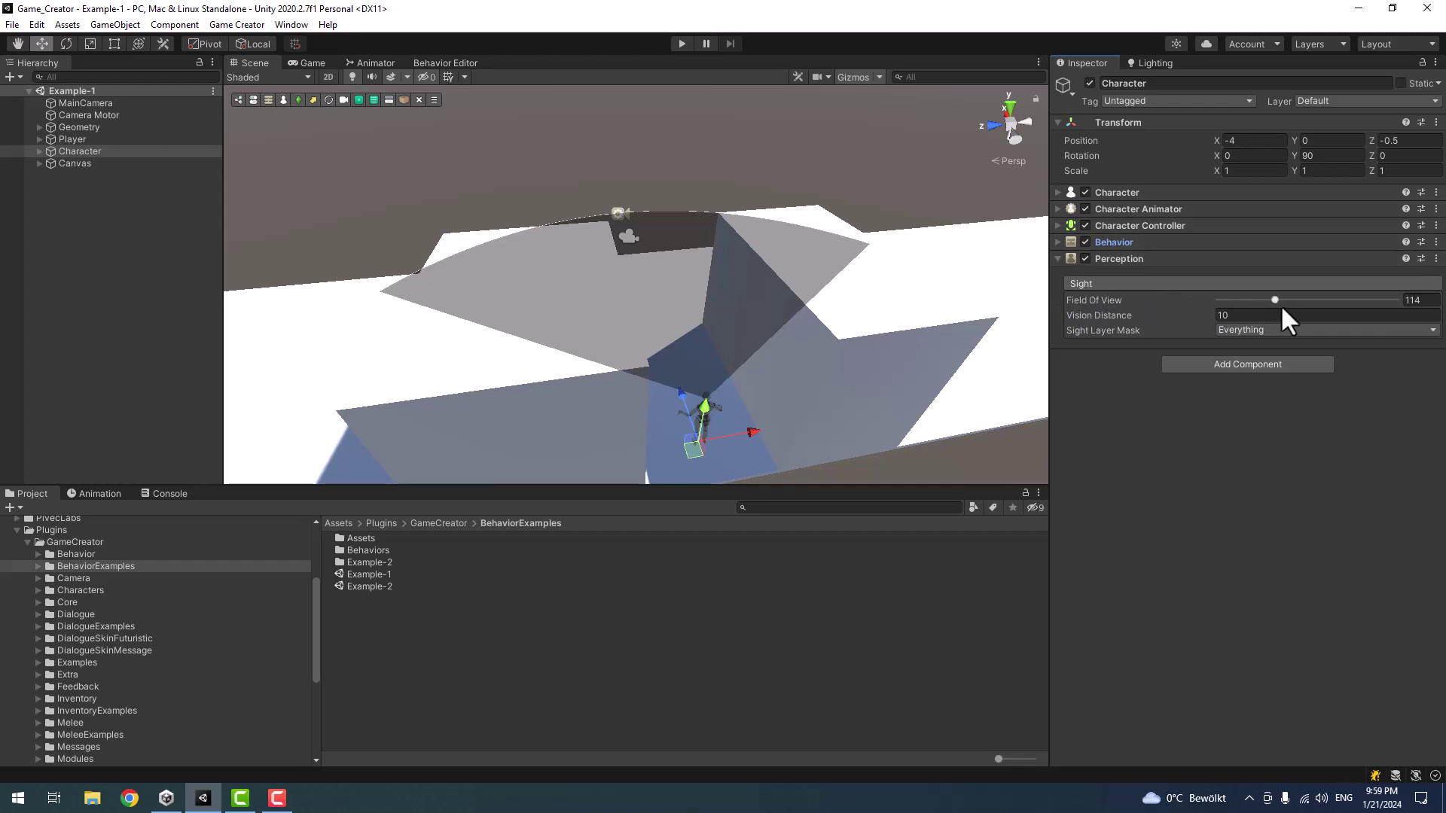
drag(1273, 301, 1417, 298)
drag(1158, 318, 610, 256)
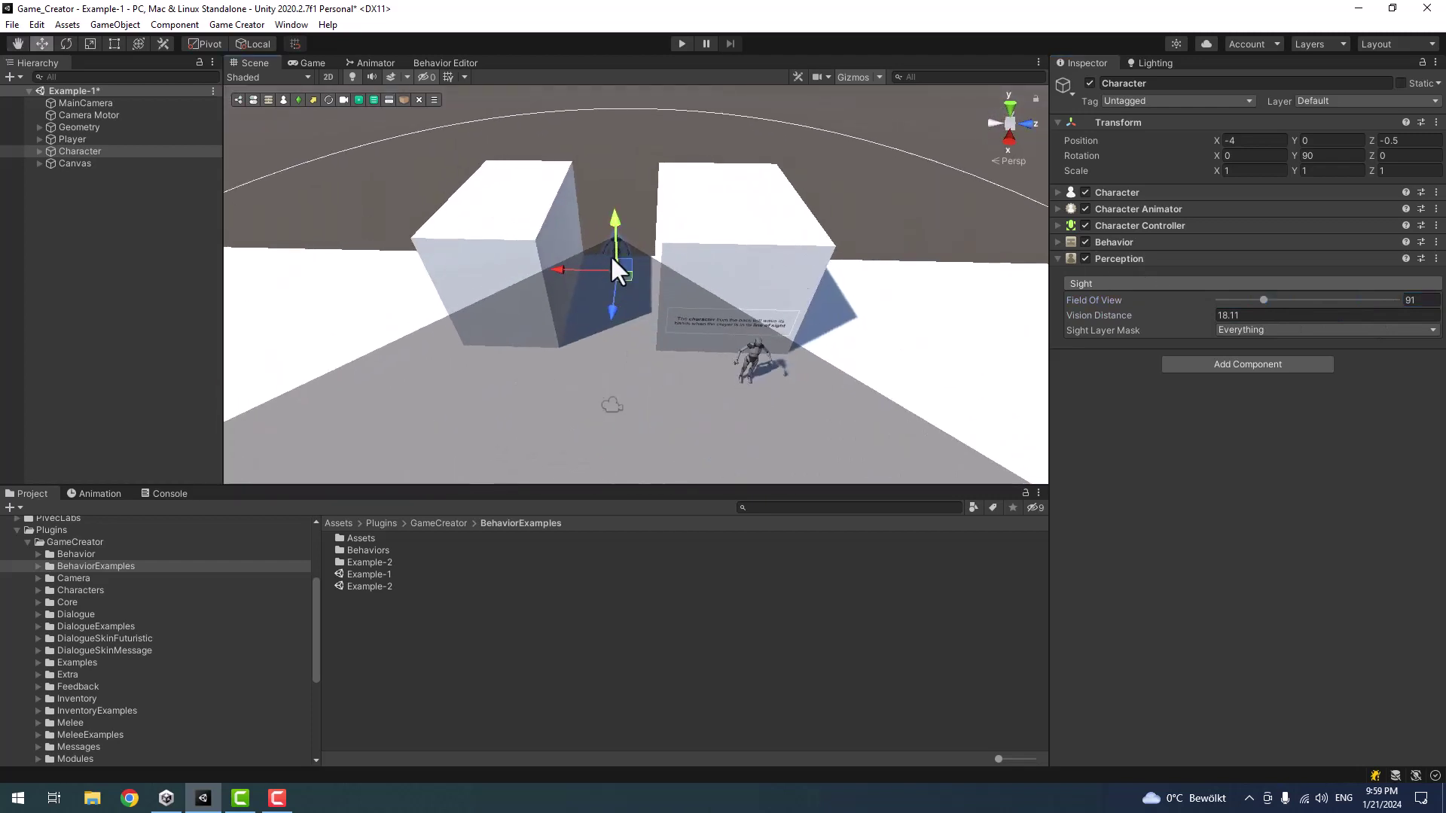
- Select Obstacle1 and examine its Box Collider and how the block stands between the character and the player
click(549, 214)
click(511, 192)
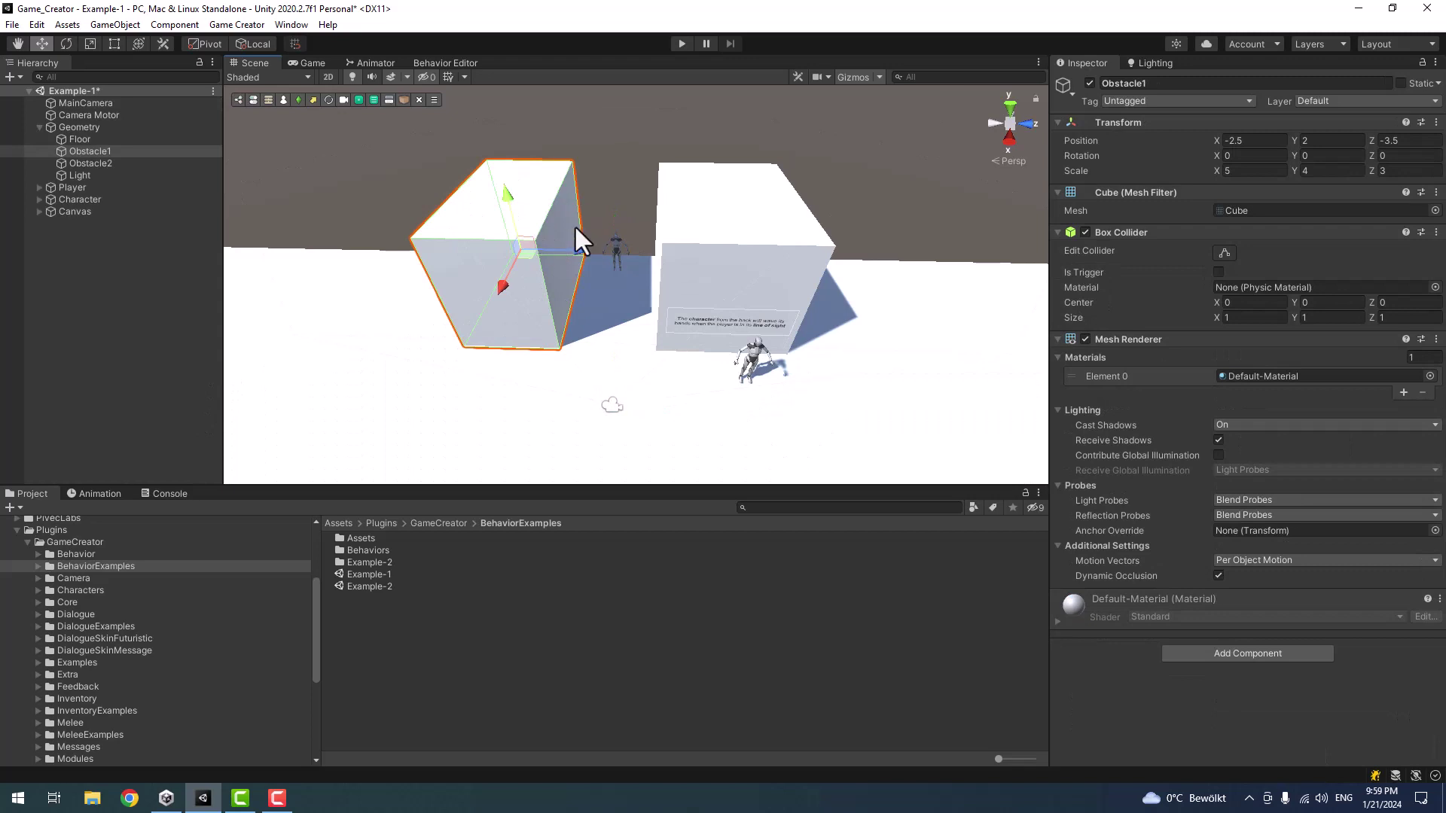
key(alt)
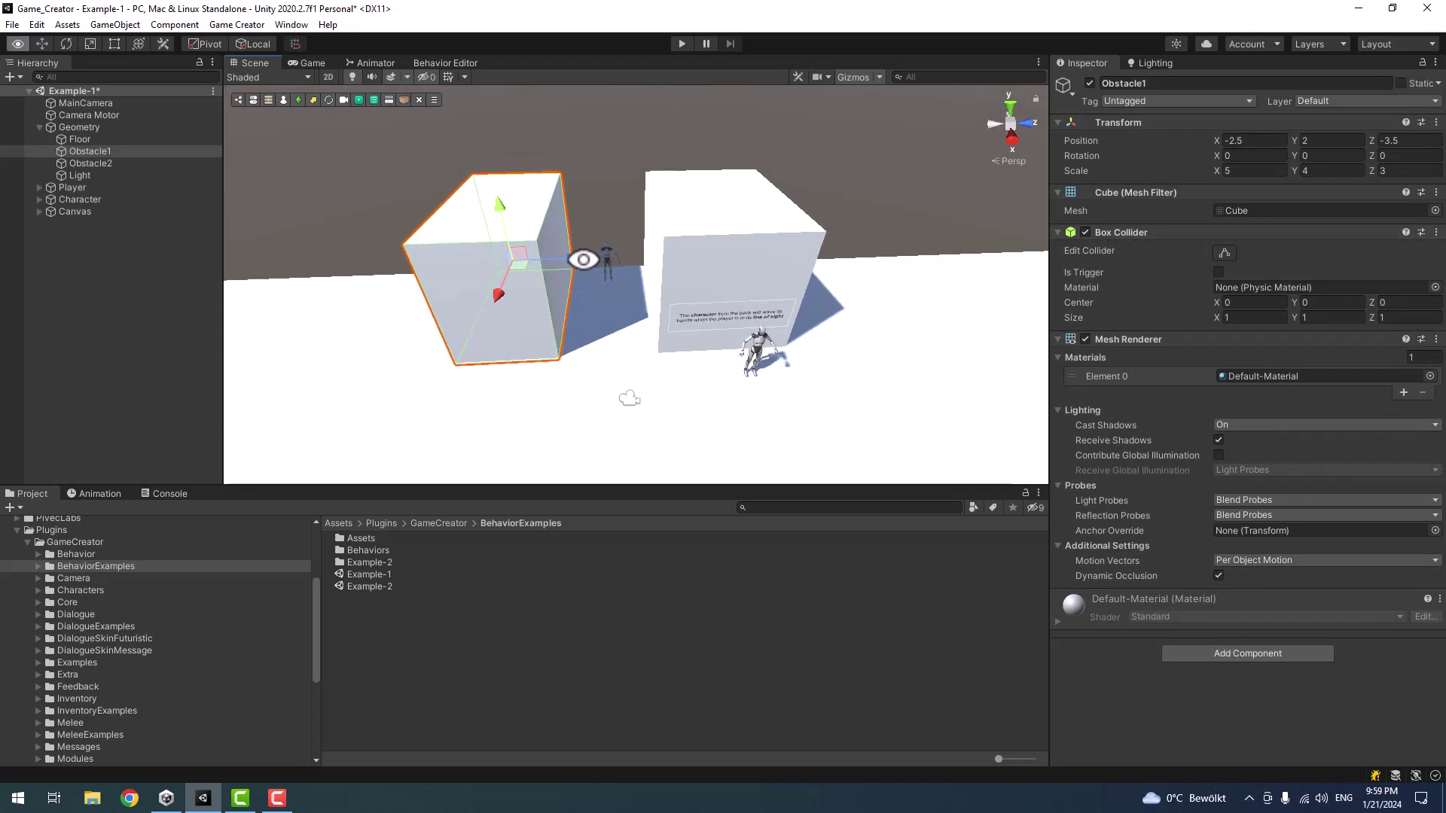
alt+drag(584, 259, 603, 174)
alt+drag(623, 249, 674, 253)
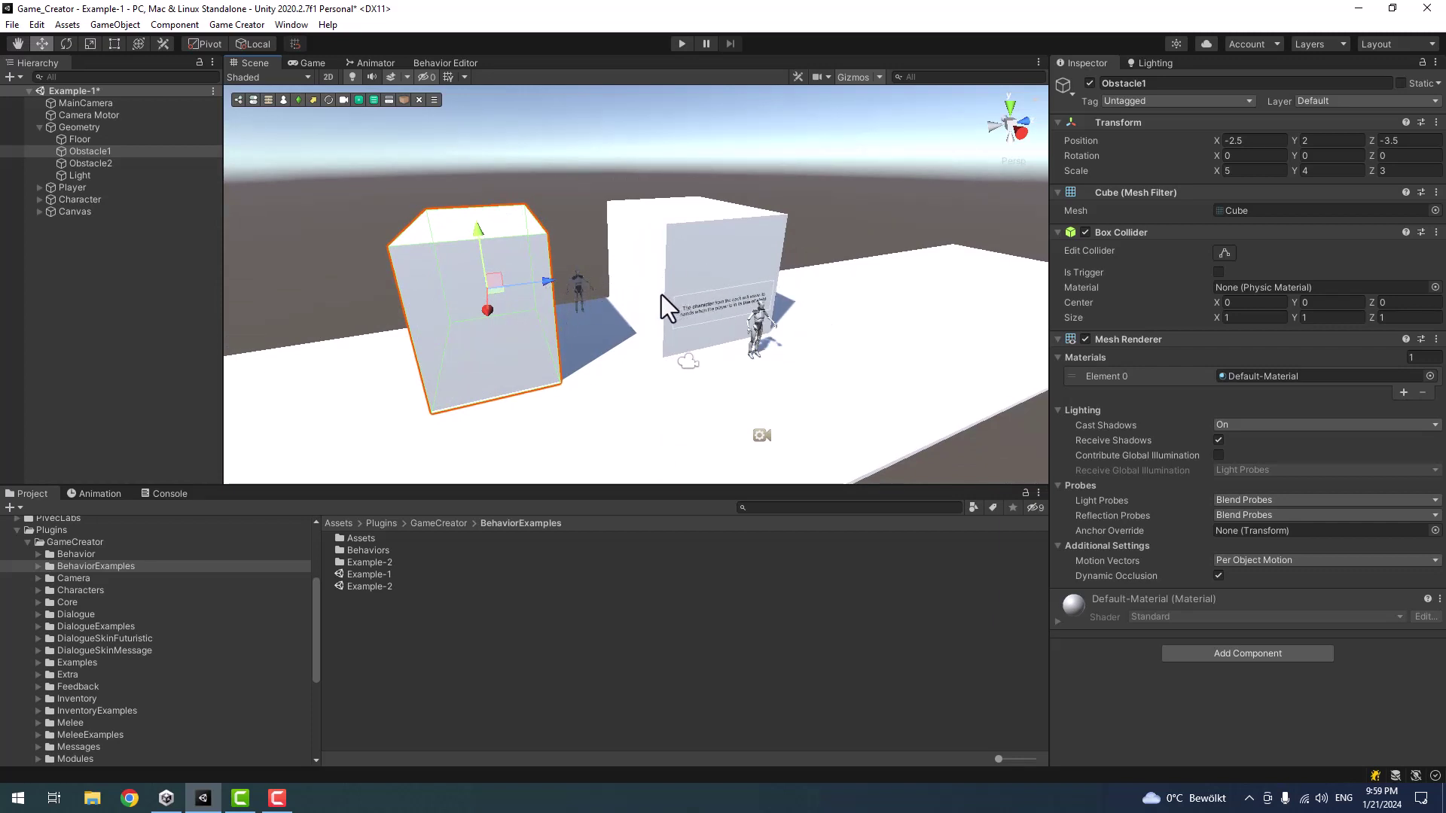
- Expand the Character's Behavior component and view its On Complete options
click(66, 198)
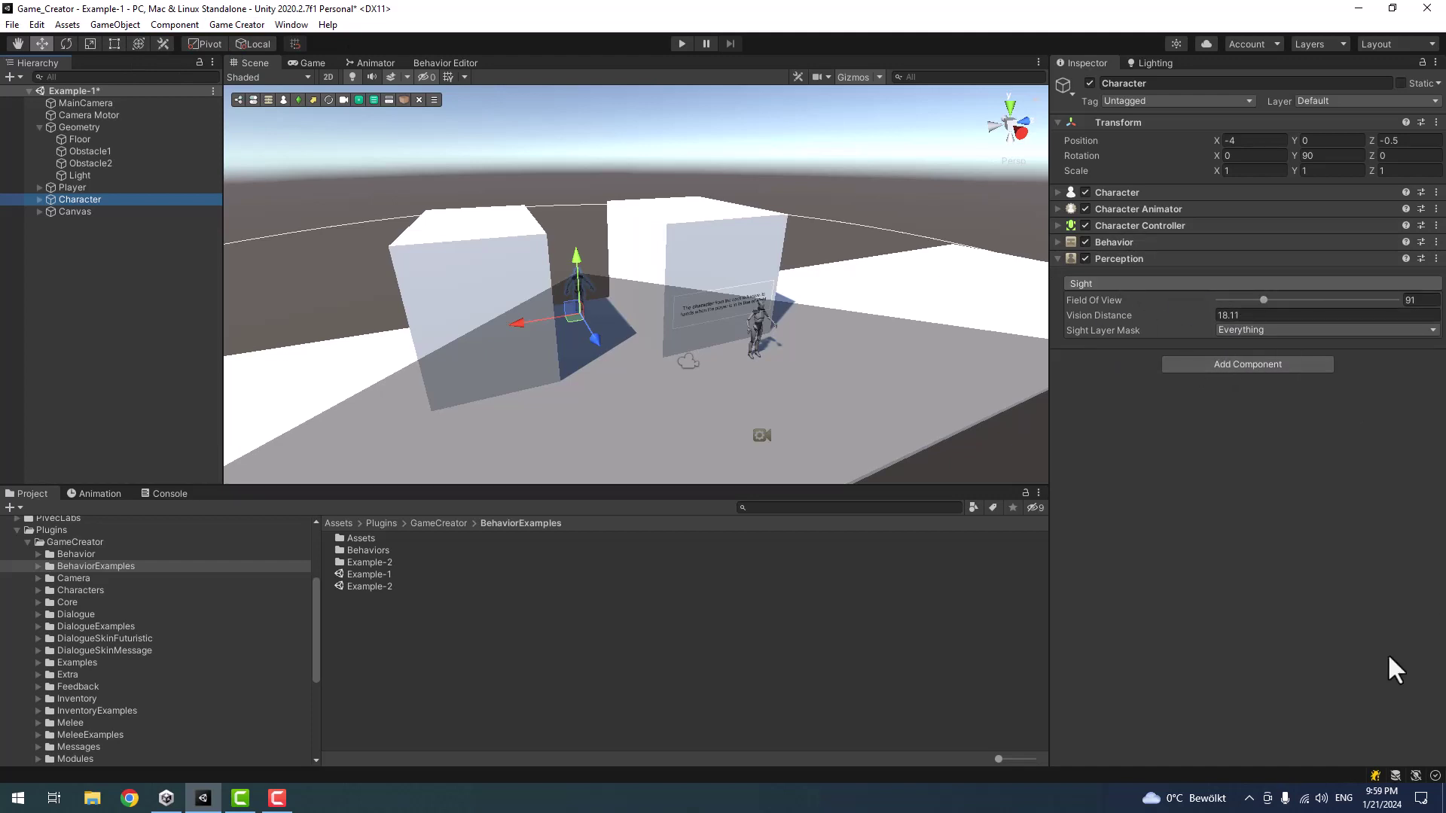
click(1118, 241)
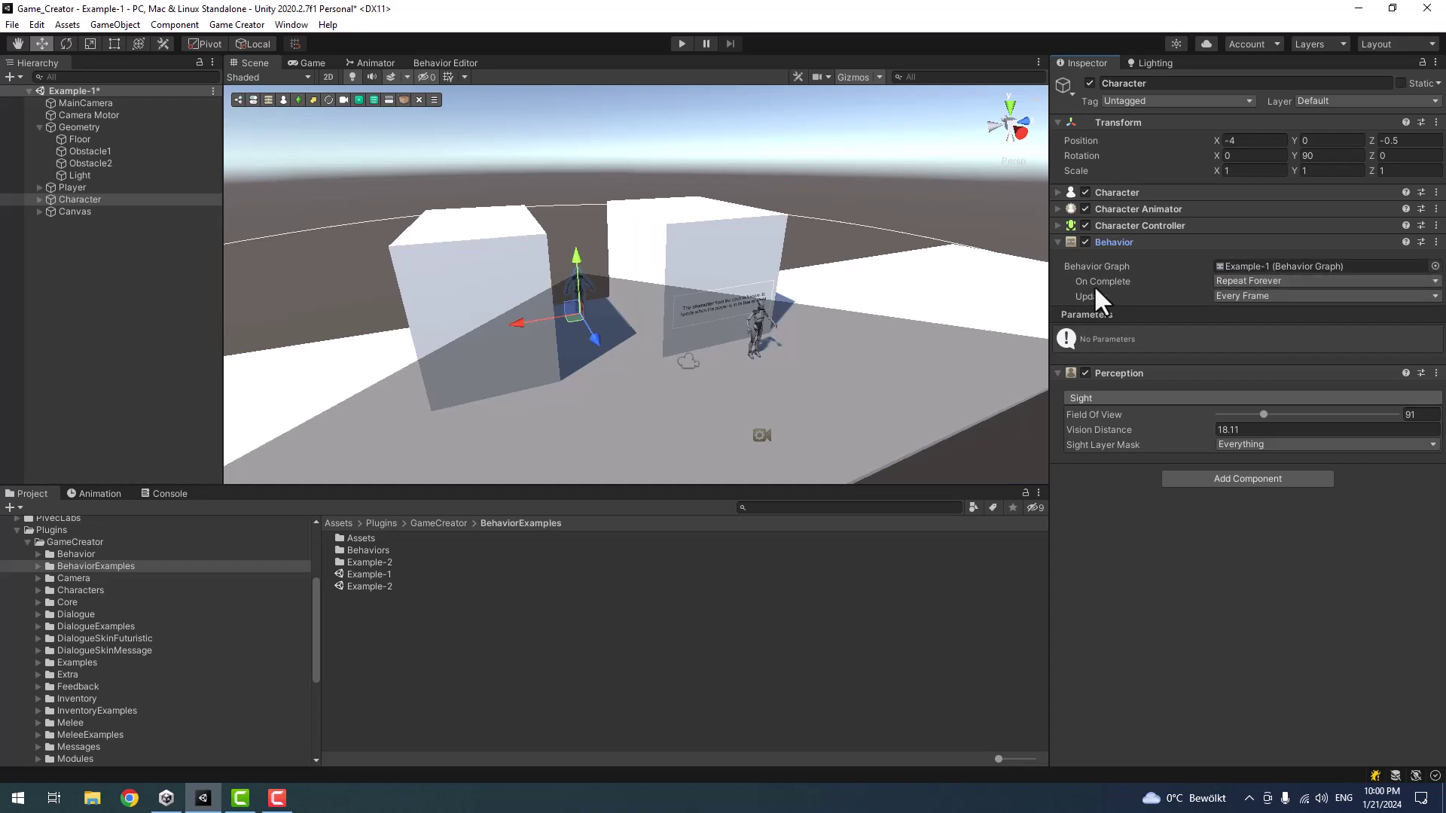
click(1249, 281)
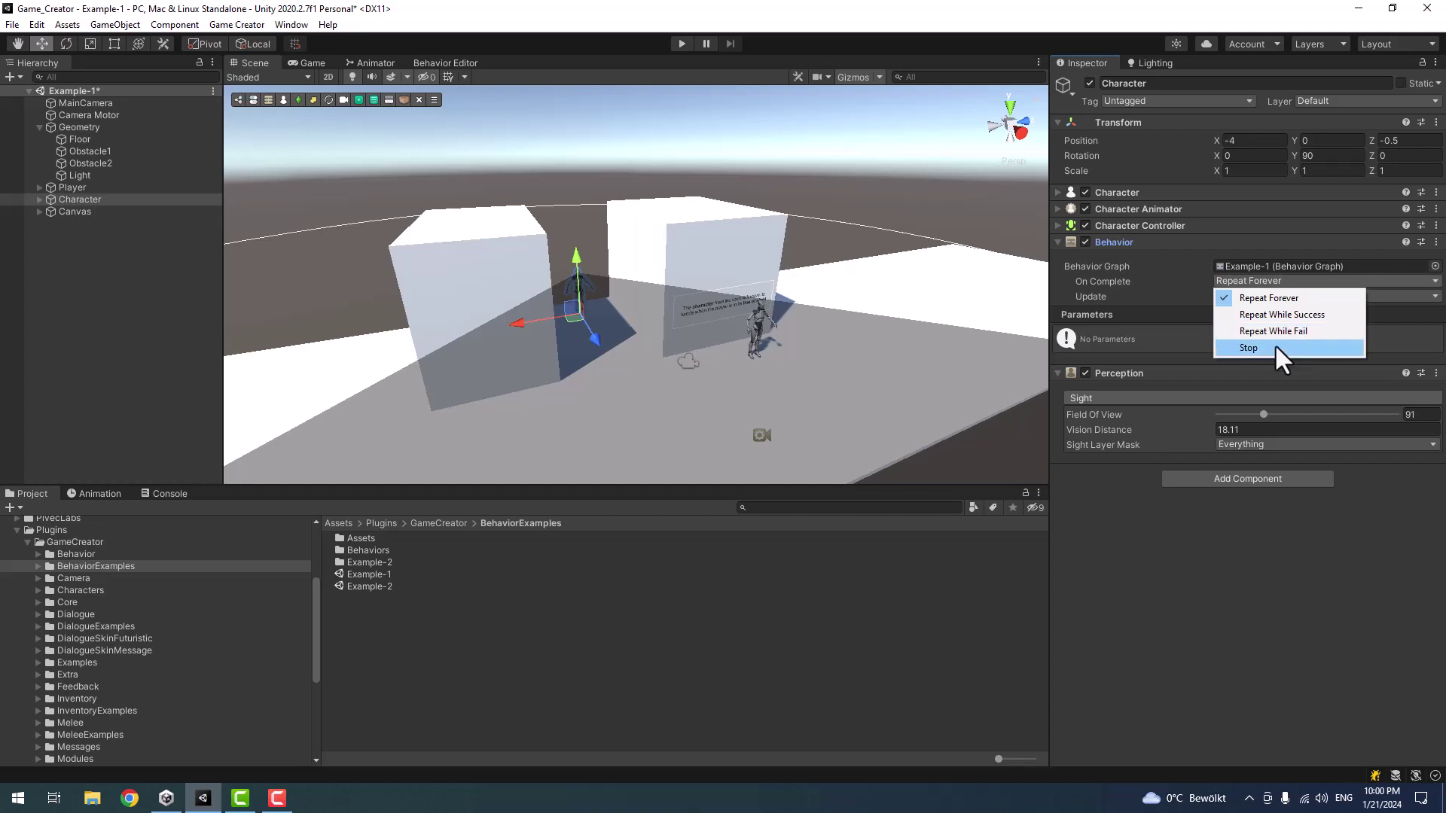
click(1057, 277)
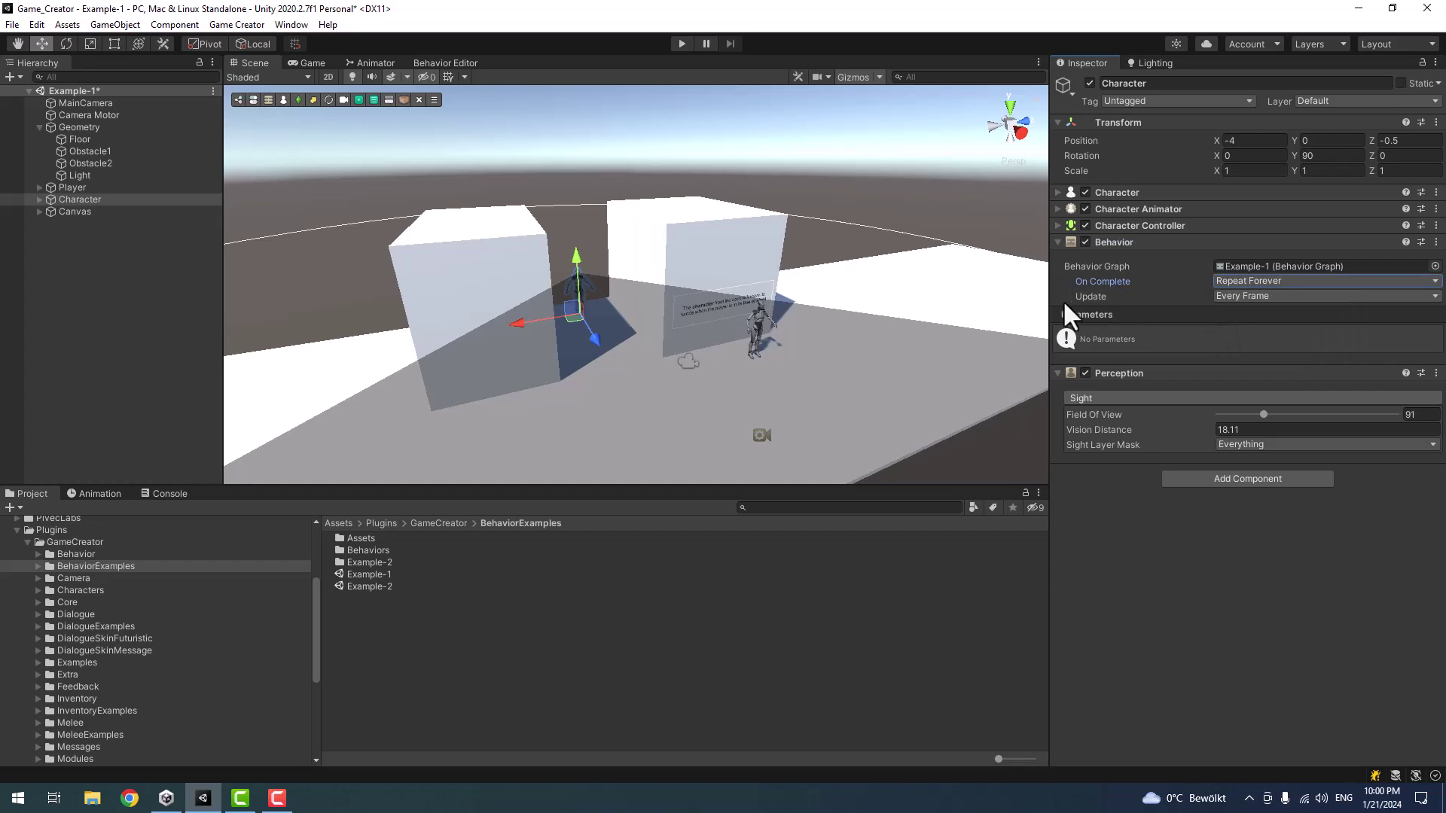
- Try the Set Frequency update mode on the Character's Behavior, and restore Every Frame with On Complete on Repeat Forever
click(1240, 297)
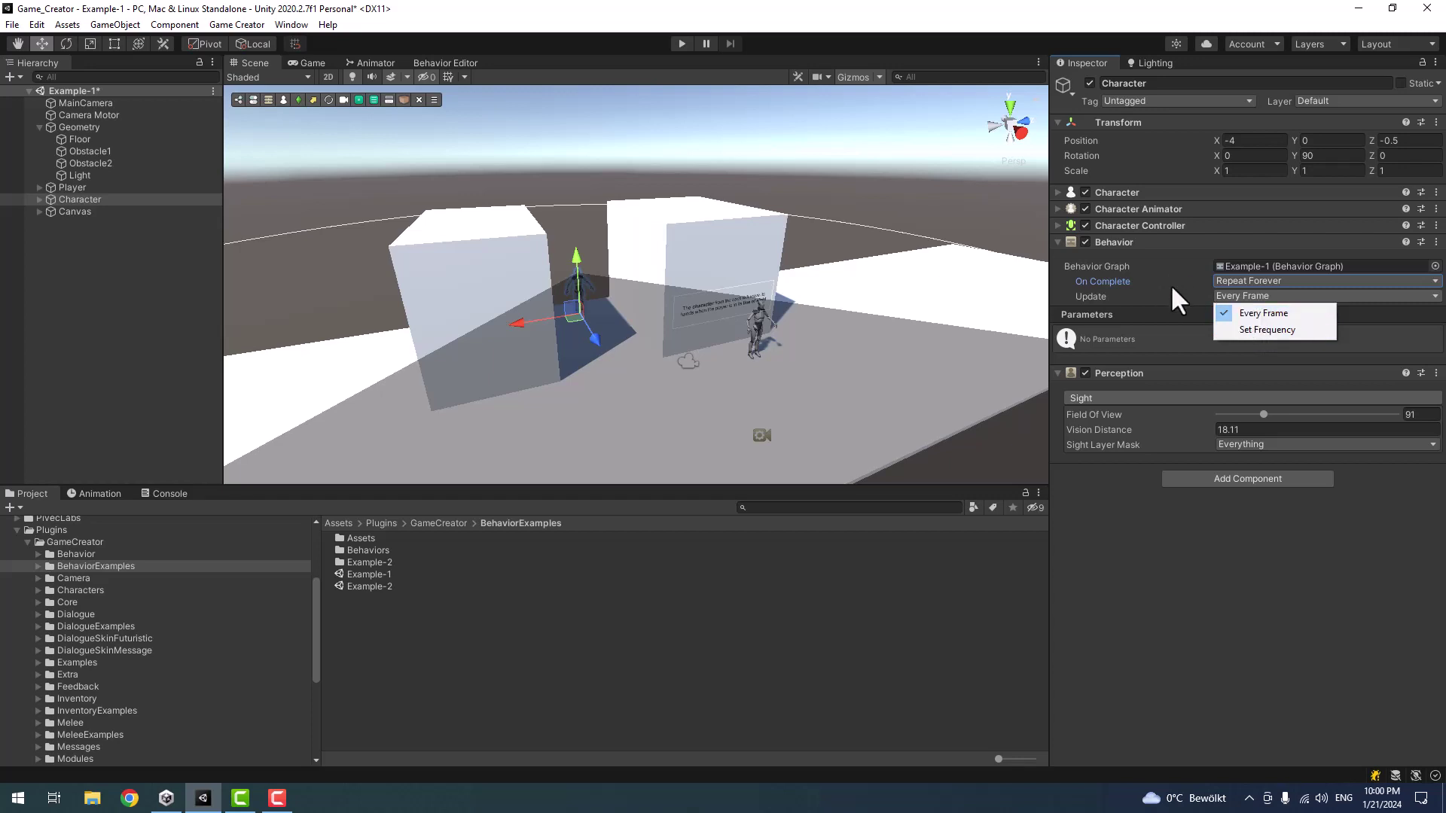
click(1255, 332)
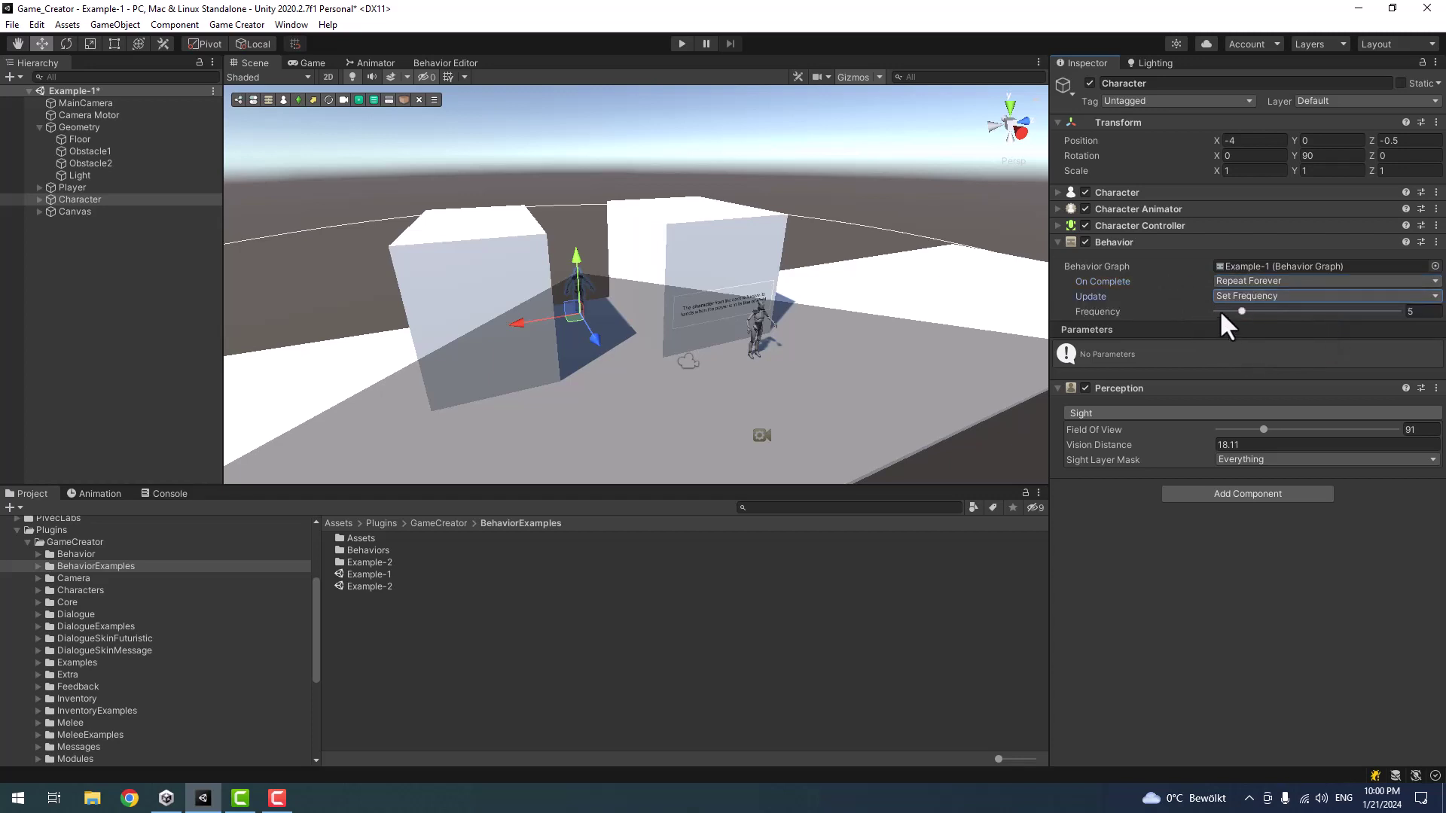
click(1261, 291)
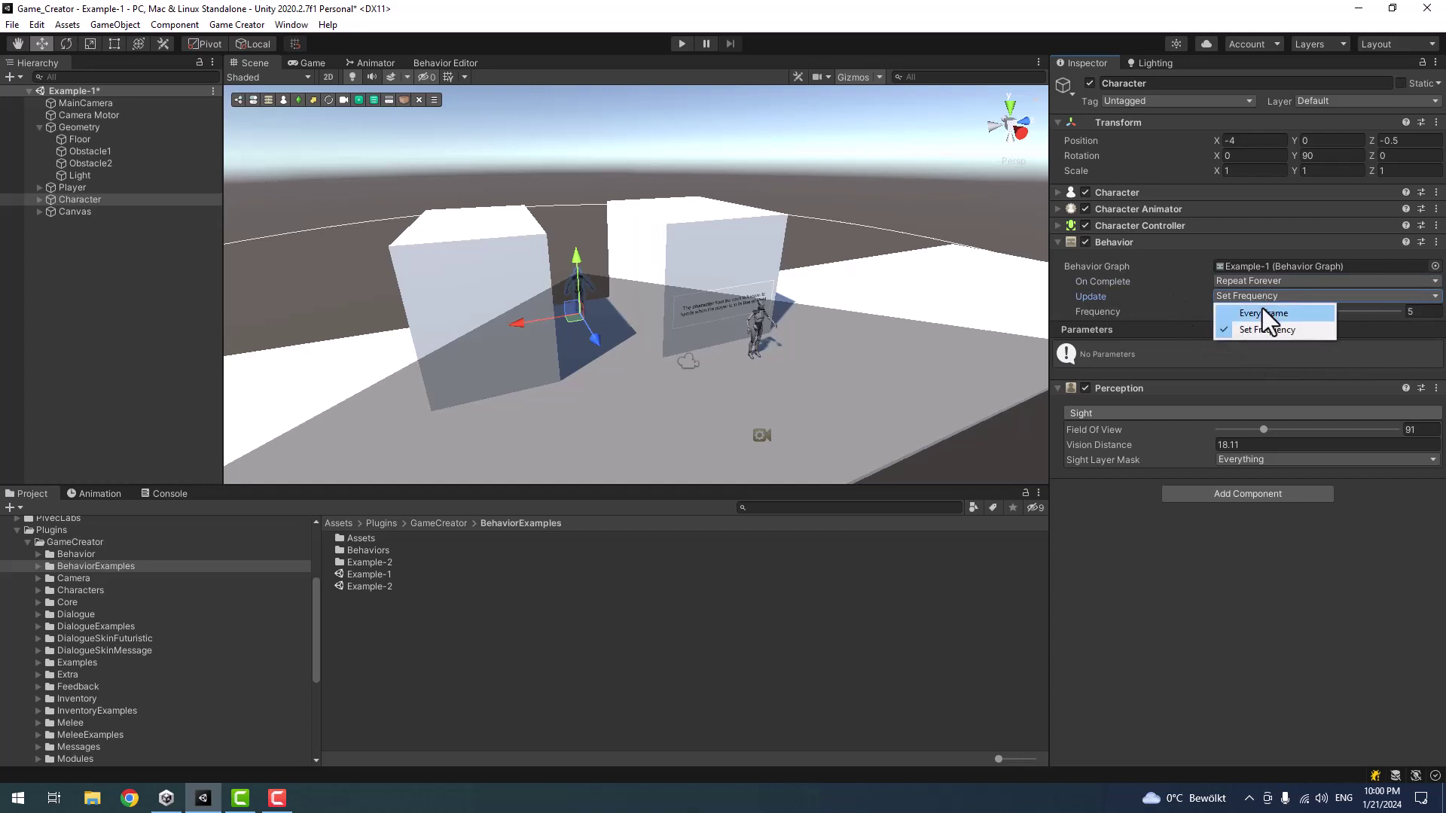
click(1263, 311)
click(1250, 281)
click(1258, 301)
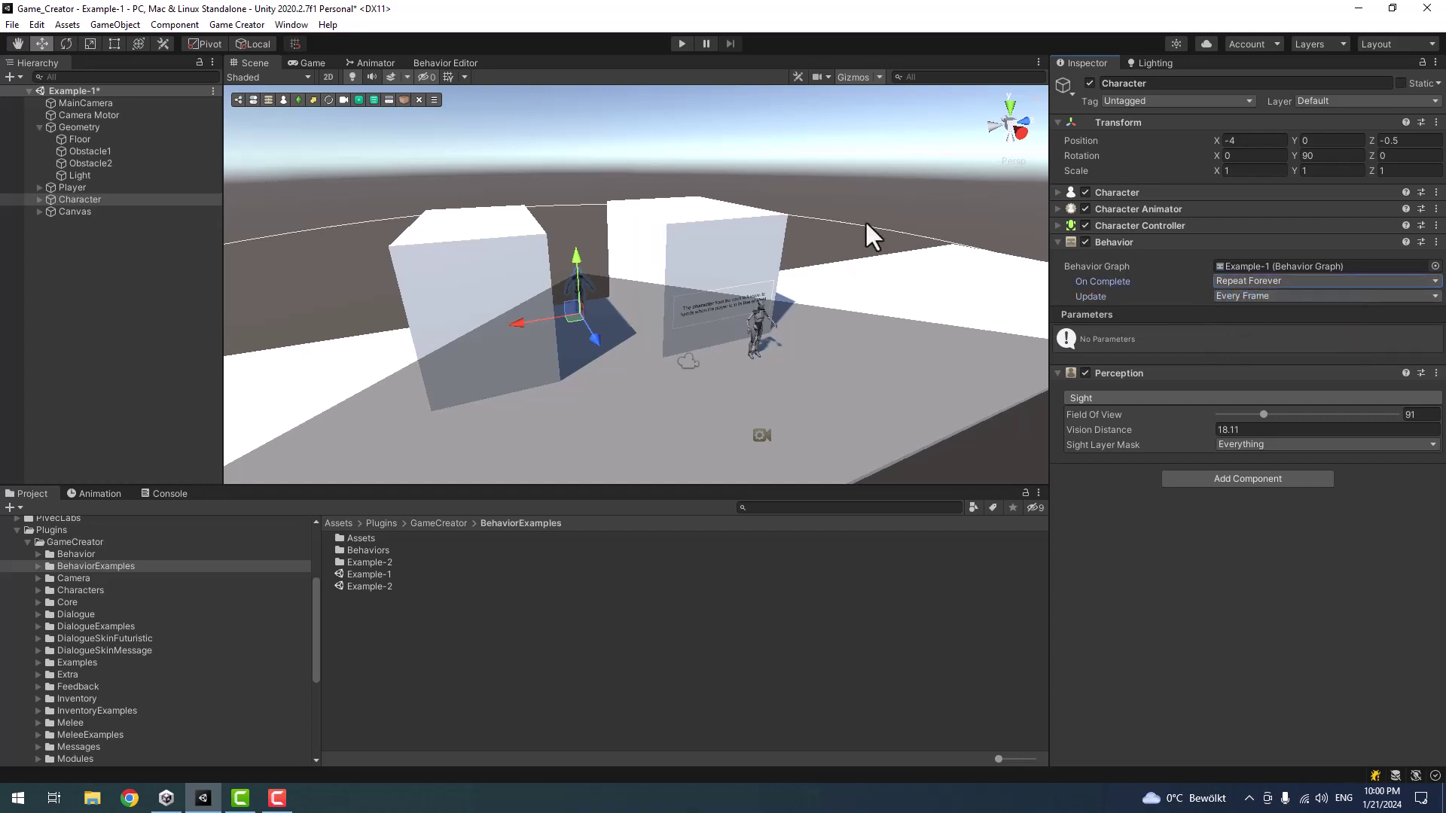
- Locate the Character's Example-1 behavior graph in the project and open it in the Behavior Editor
click(1289, 264)
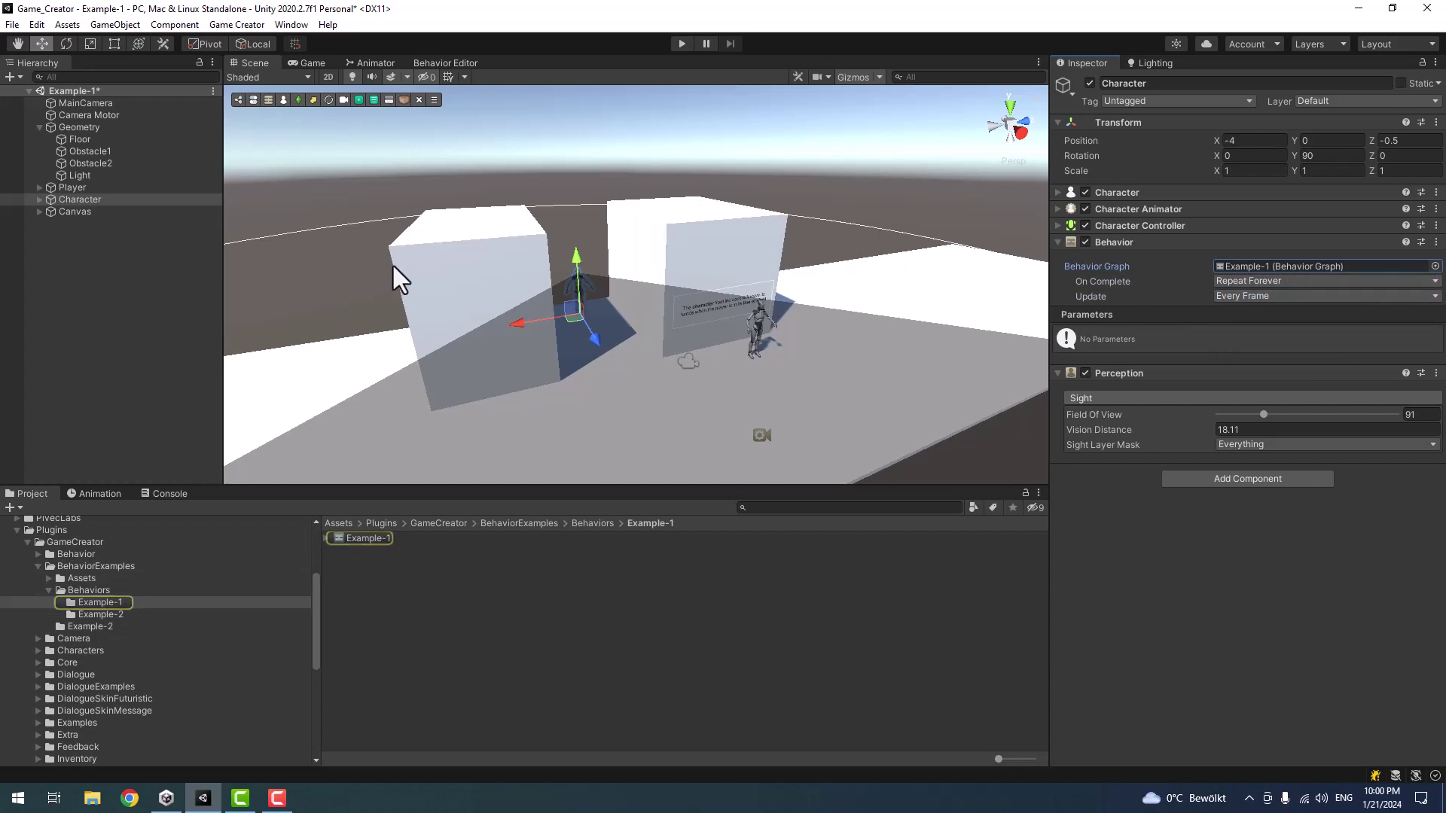
double_click(1240, 267)
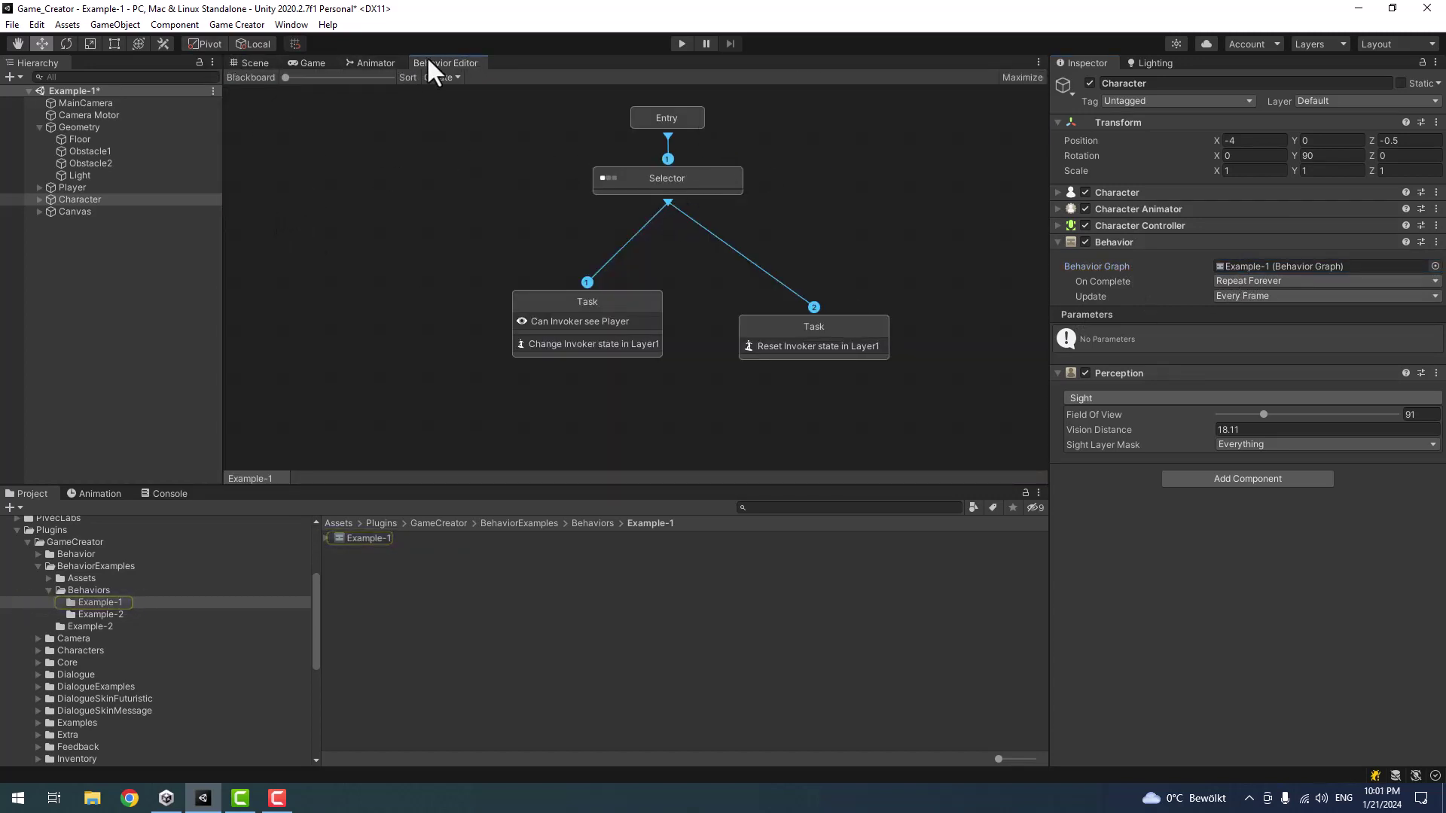
scroll(829, 225, down, 3)
scroll(797, 256, up, 3)
- Check the Selector node's settings and shift the two Task nodes below it slightly to the left in the graph
click(574, 128)
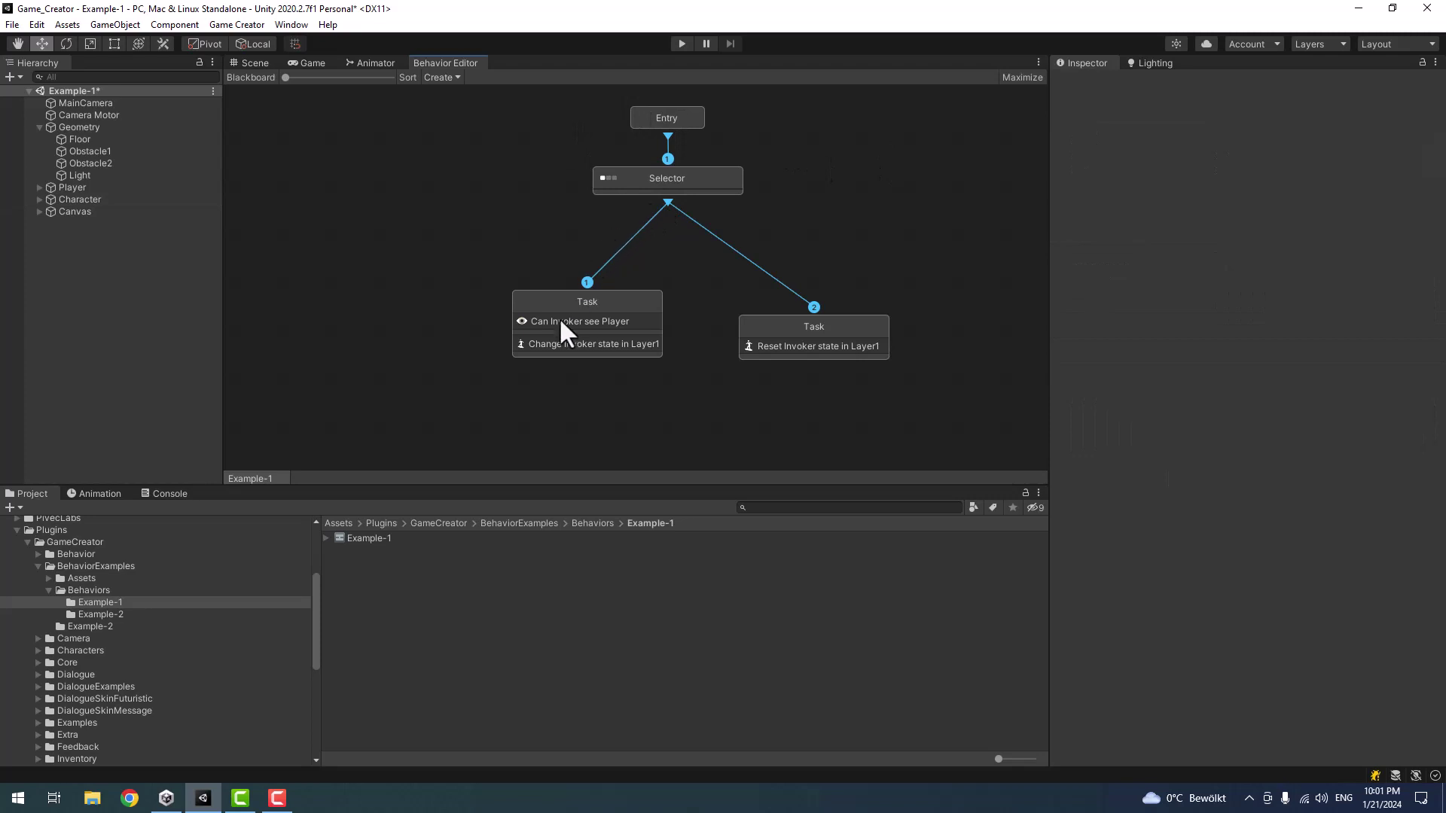
click(698, 188)
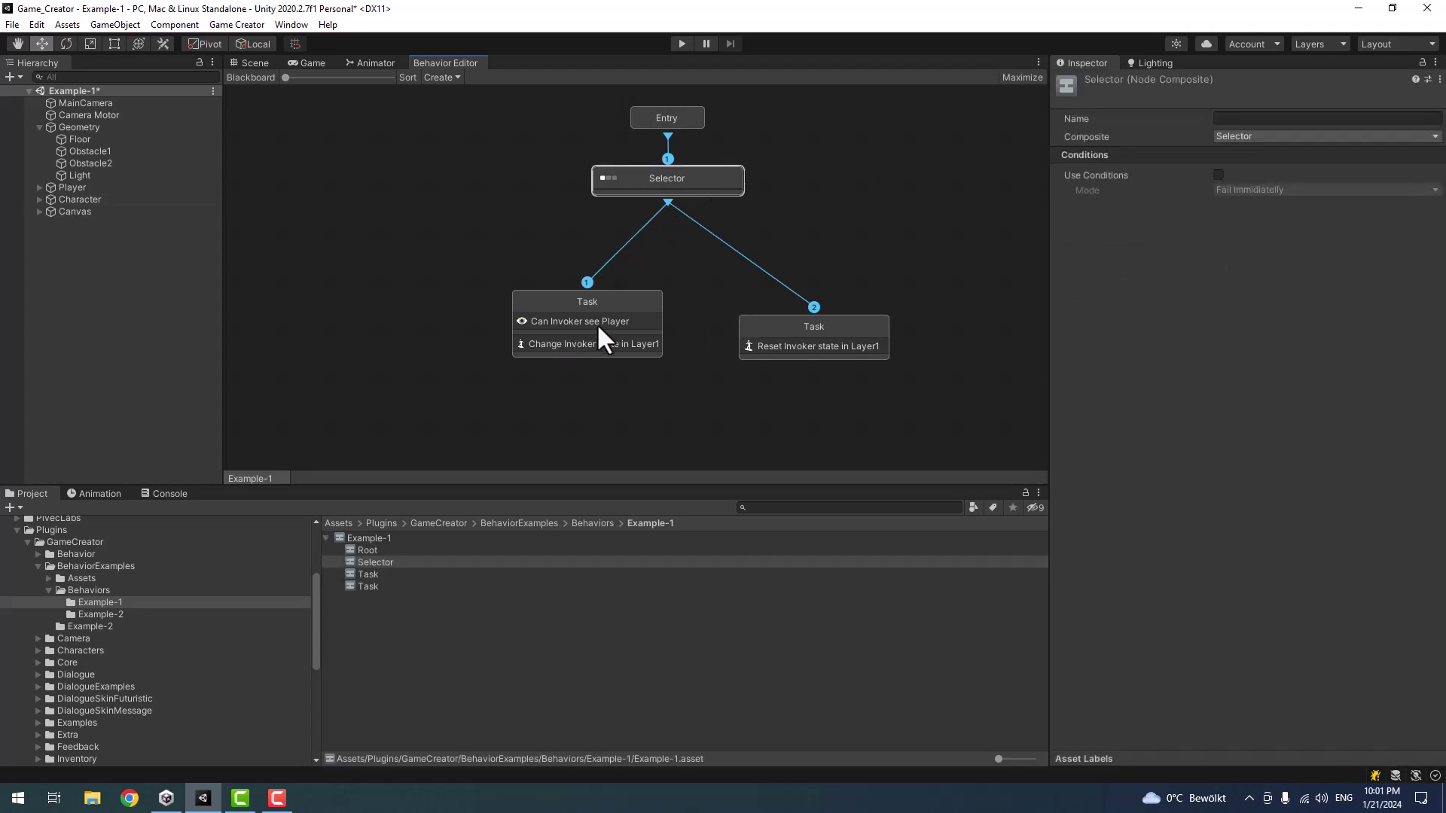
drag(600, 331, 550, 344)
drag(803, 331, 789, 327)
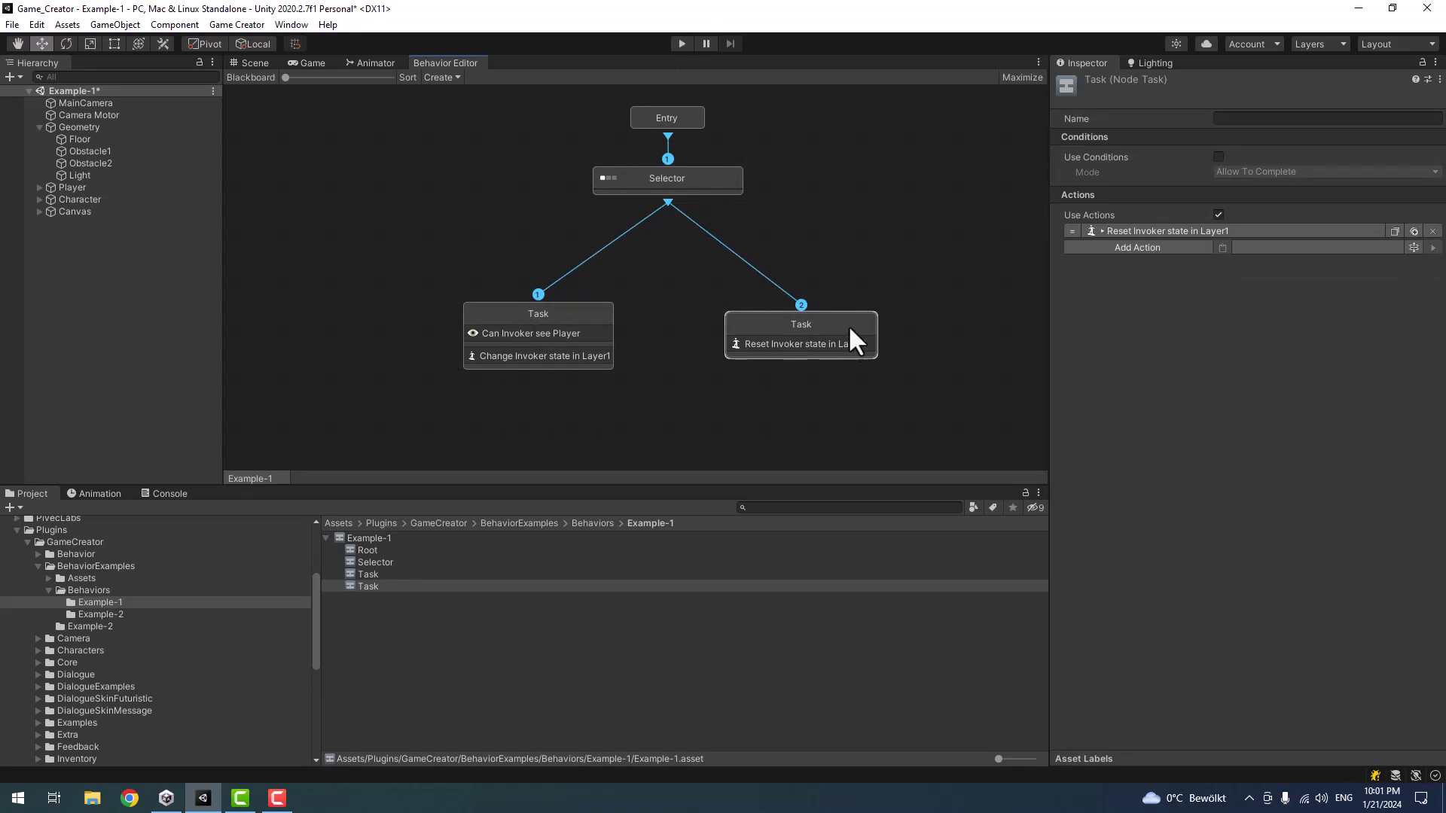
- Nudge the Entry node and inspect the settings of the Selector and the "Can Invoker see Player" Task
click(678, 181)
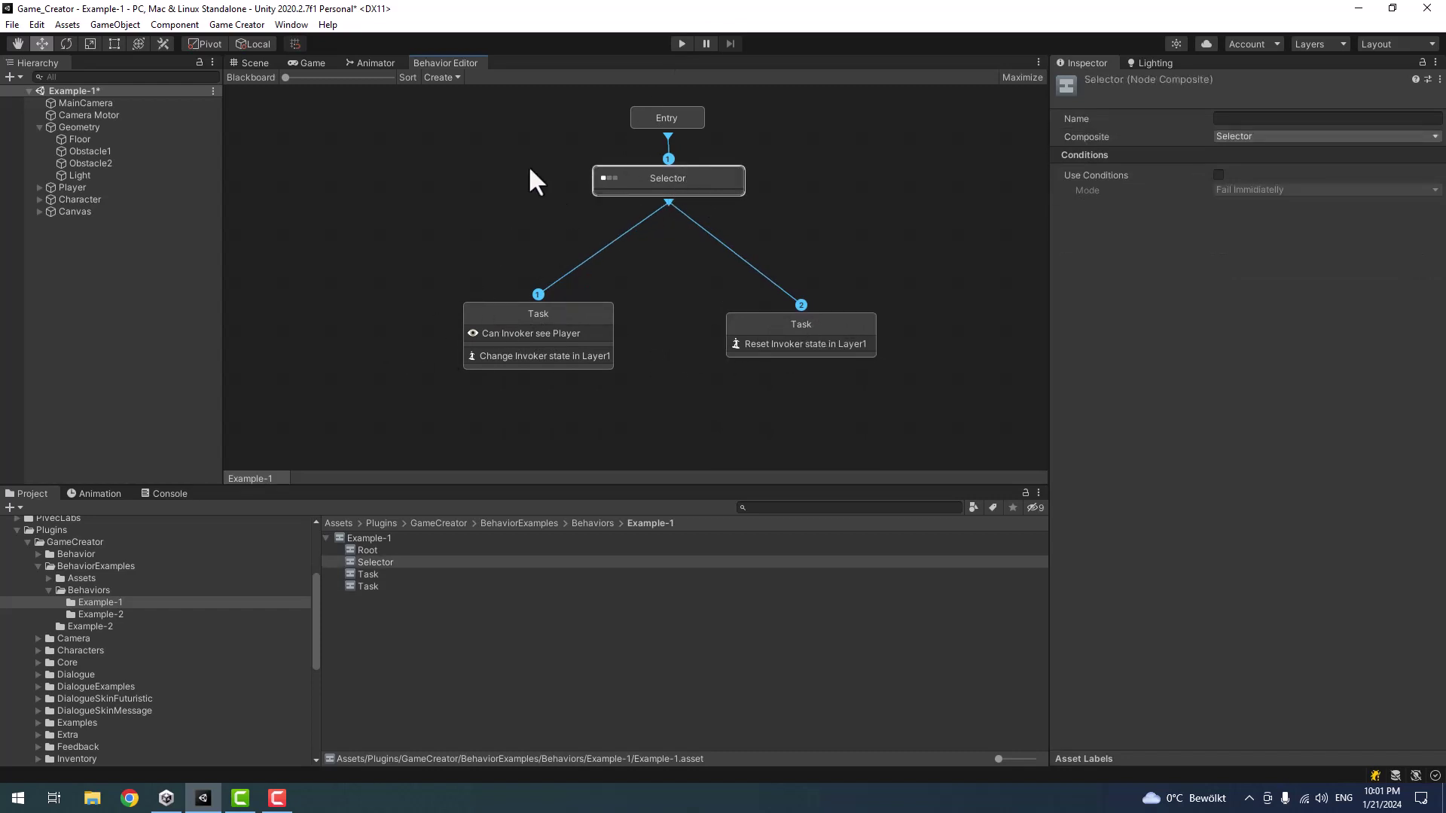
mouse_move(665, 115)
mouse_down()
mouse_move(692, 124)
mouse_move(676, 115)
mouse_up()
click(668, 186)
click(509, 314)
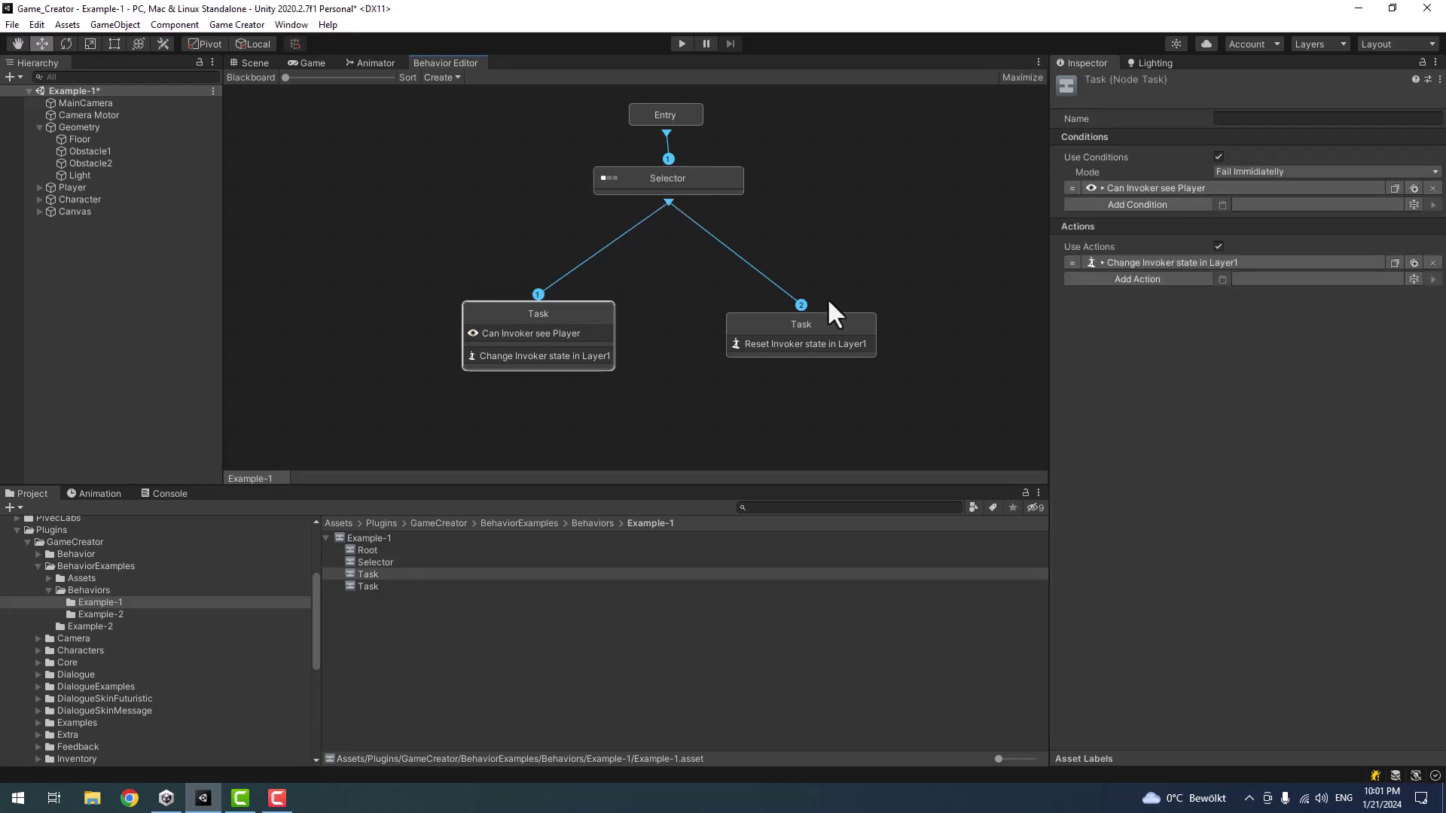
- Examine the "Can Invoker see Player" Task's condition, the available condition categories and its state-change action, and nudge the Task down and left
click(825, 318)
click(534, 315)
click(1141, 190)
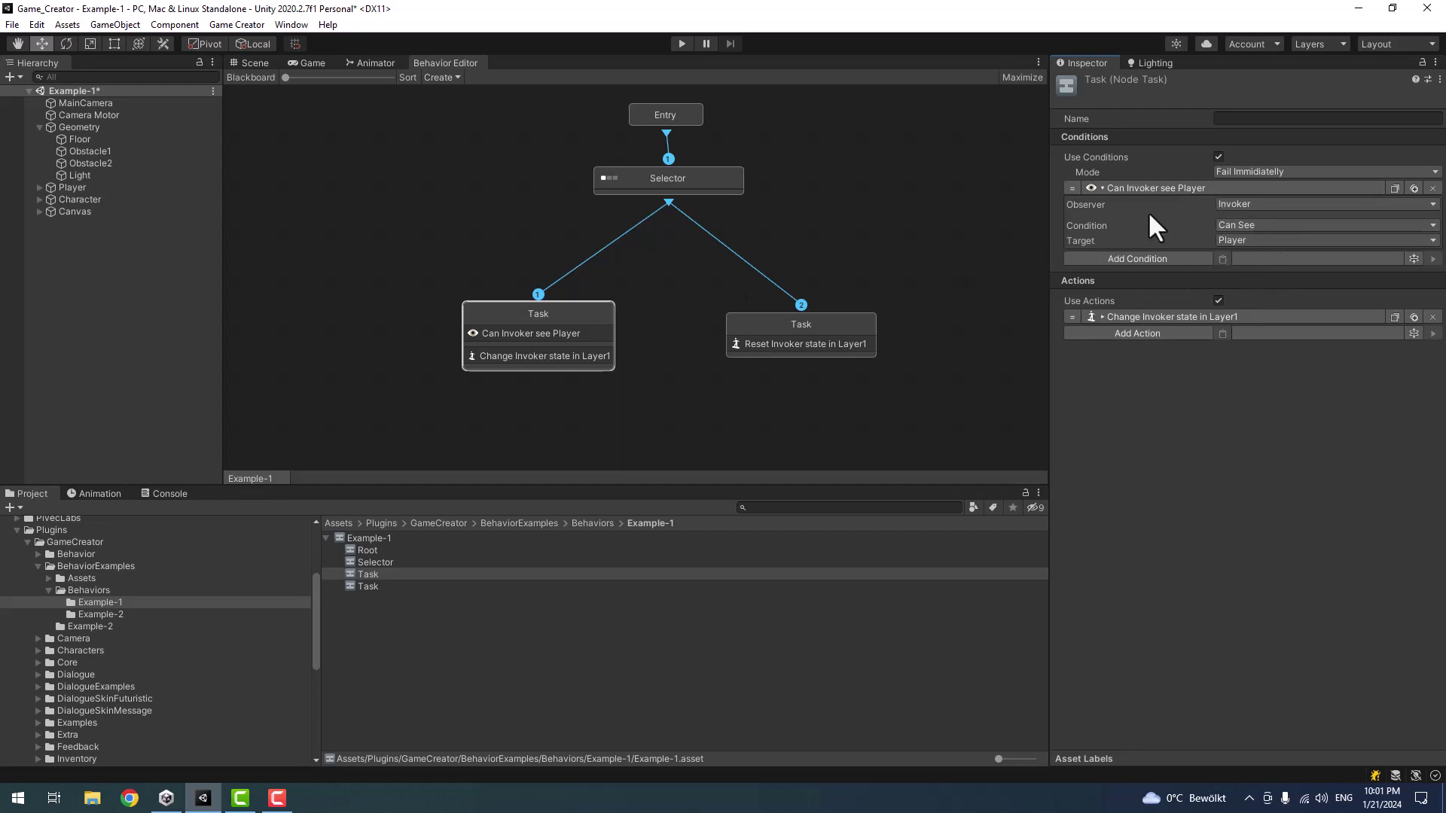
click(1136, 260)
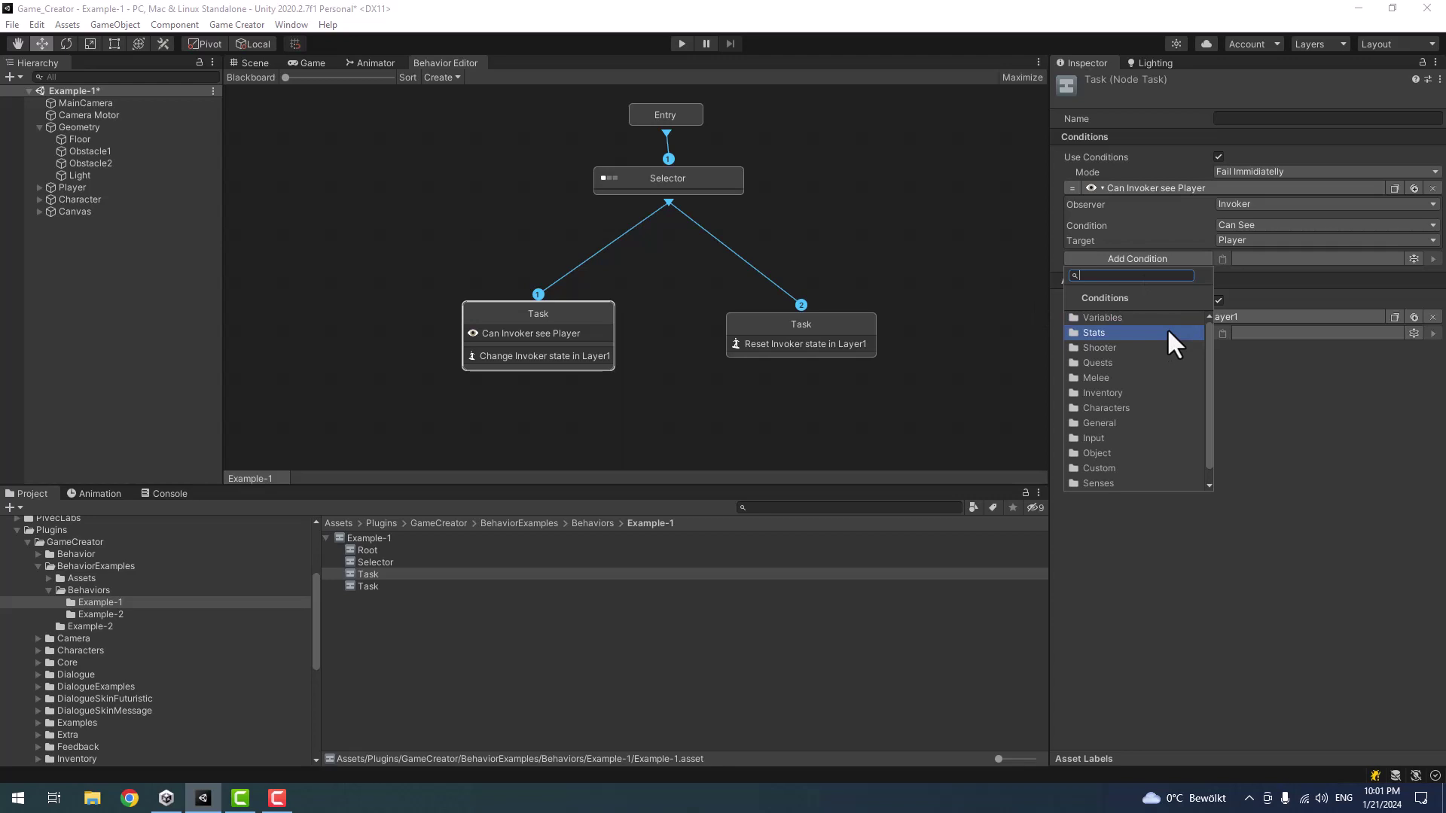
click(1286, 432)
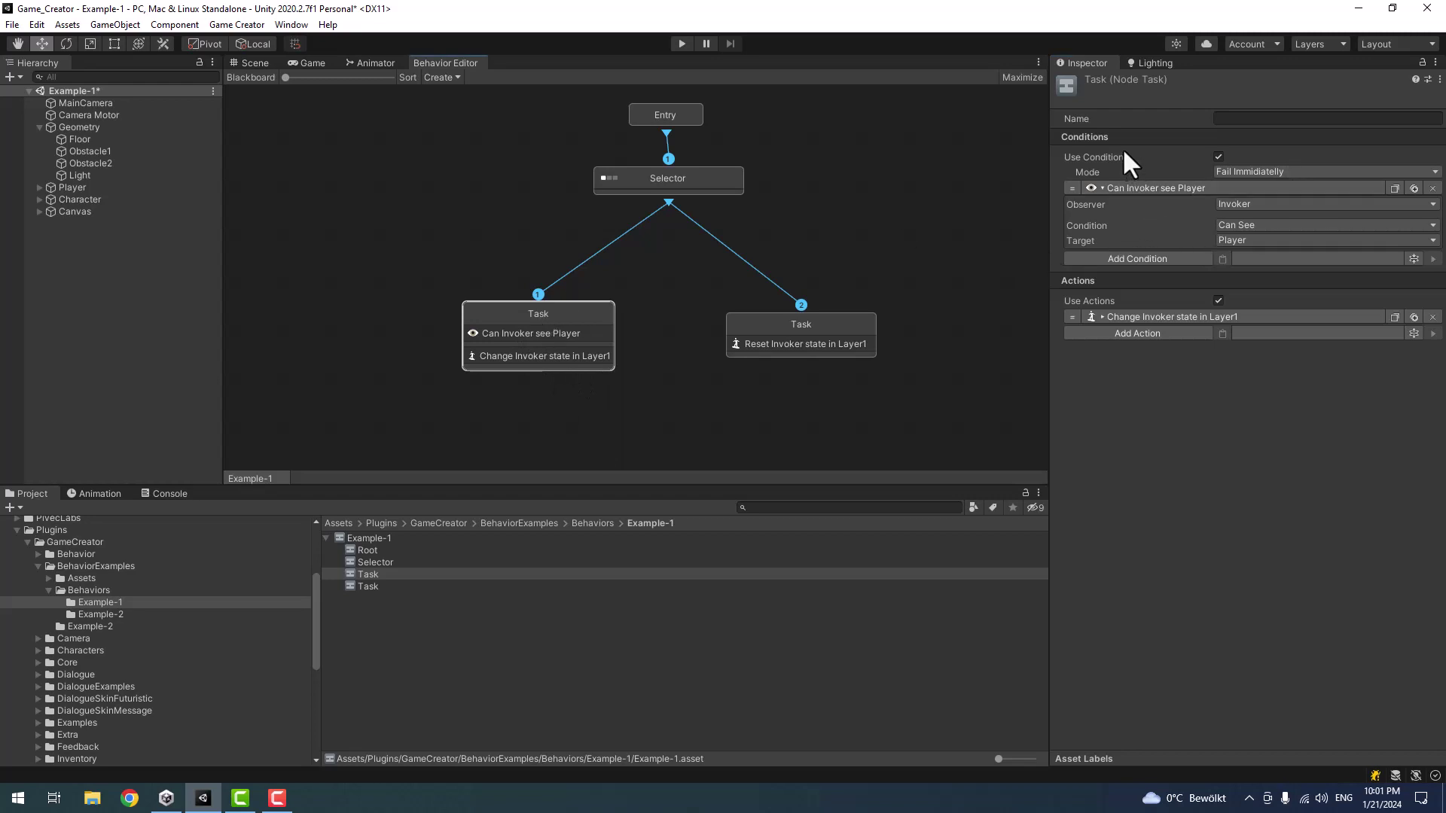
click(1131, 318)
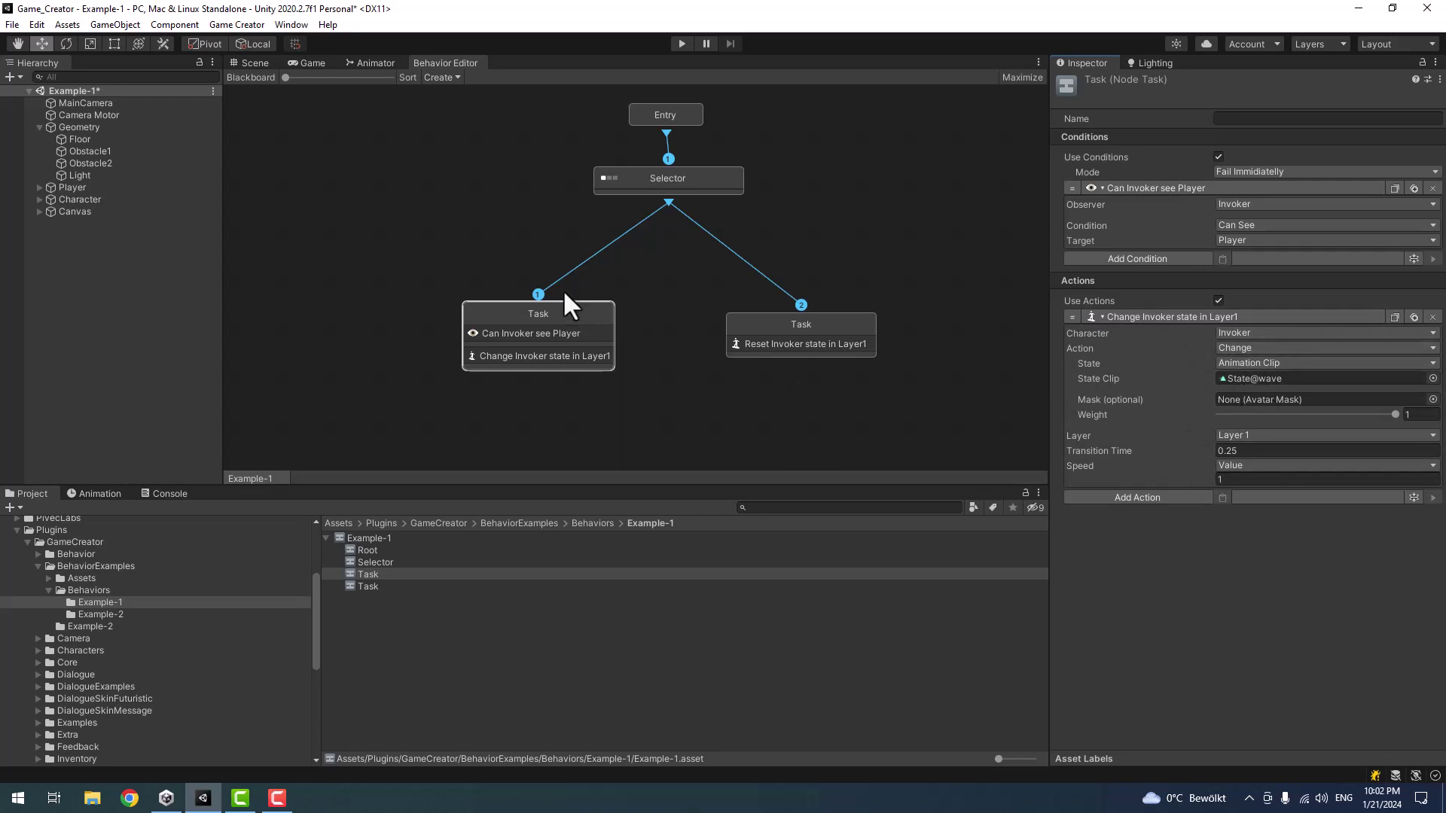
mouse_move(536, 323)
mouse_down()
mouse_move(509, 344)
mouse_move(525, 335)
mouse_up()
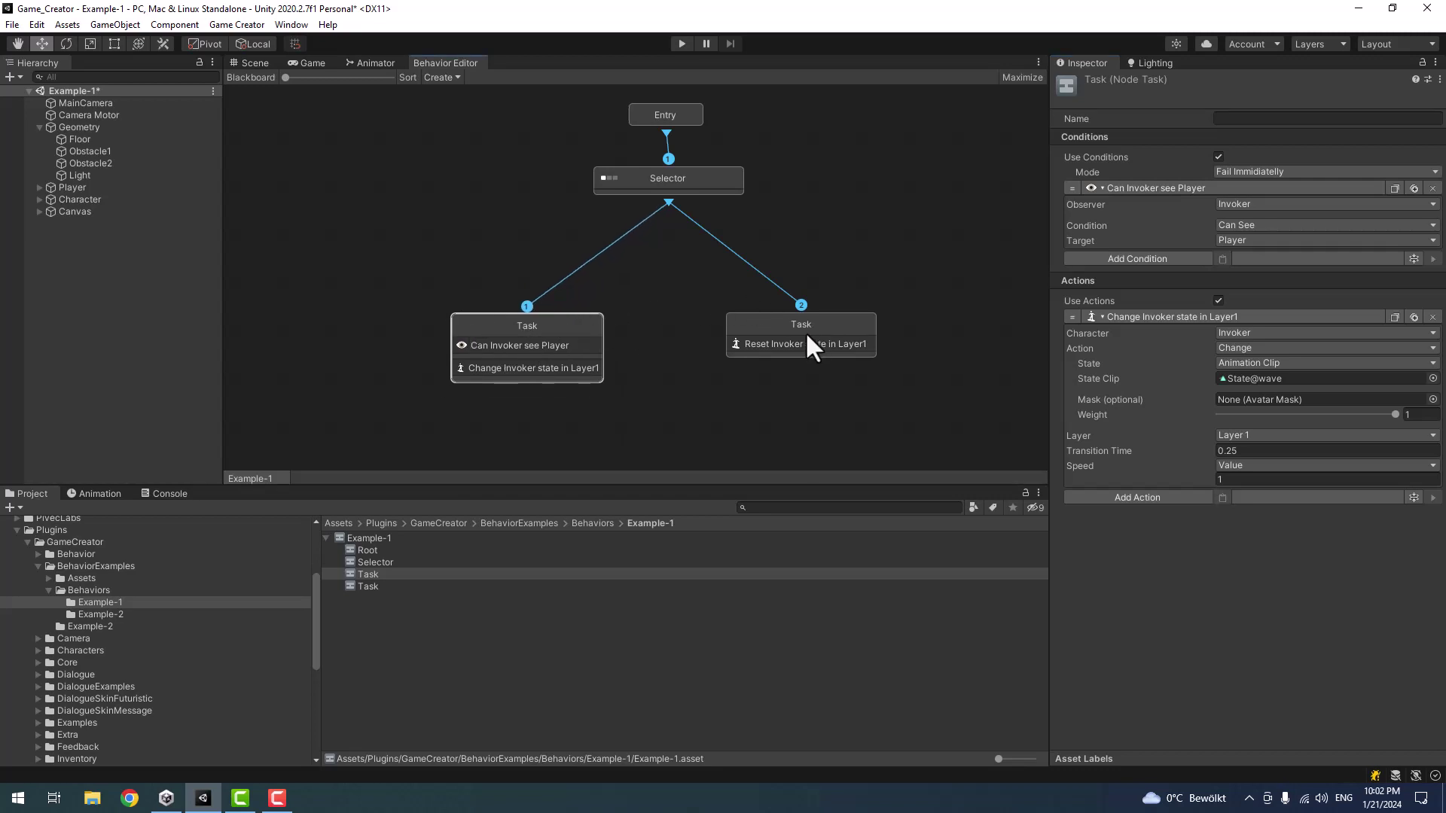
- Inspect the "Reset Invoker state in Layer1" action's settings in the second Task, and deselect the node
click(778, 337)
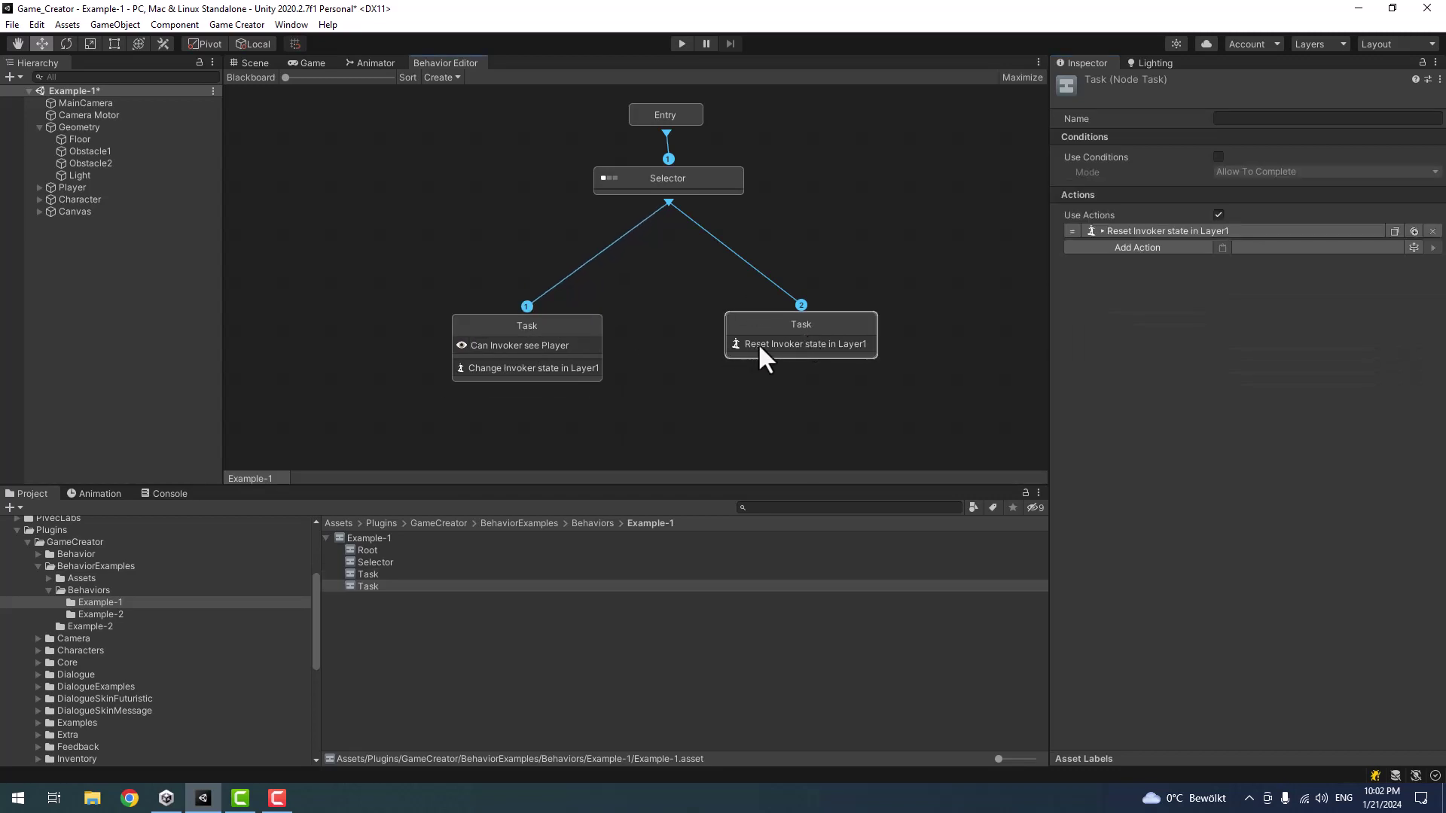
click(1184, 230)
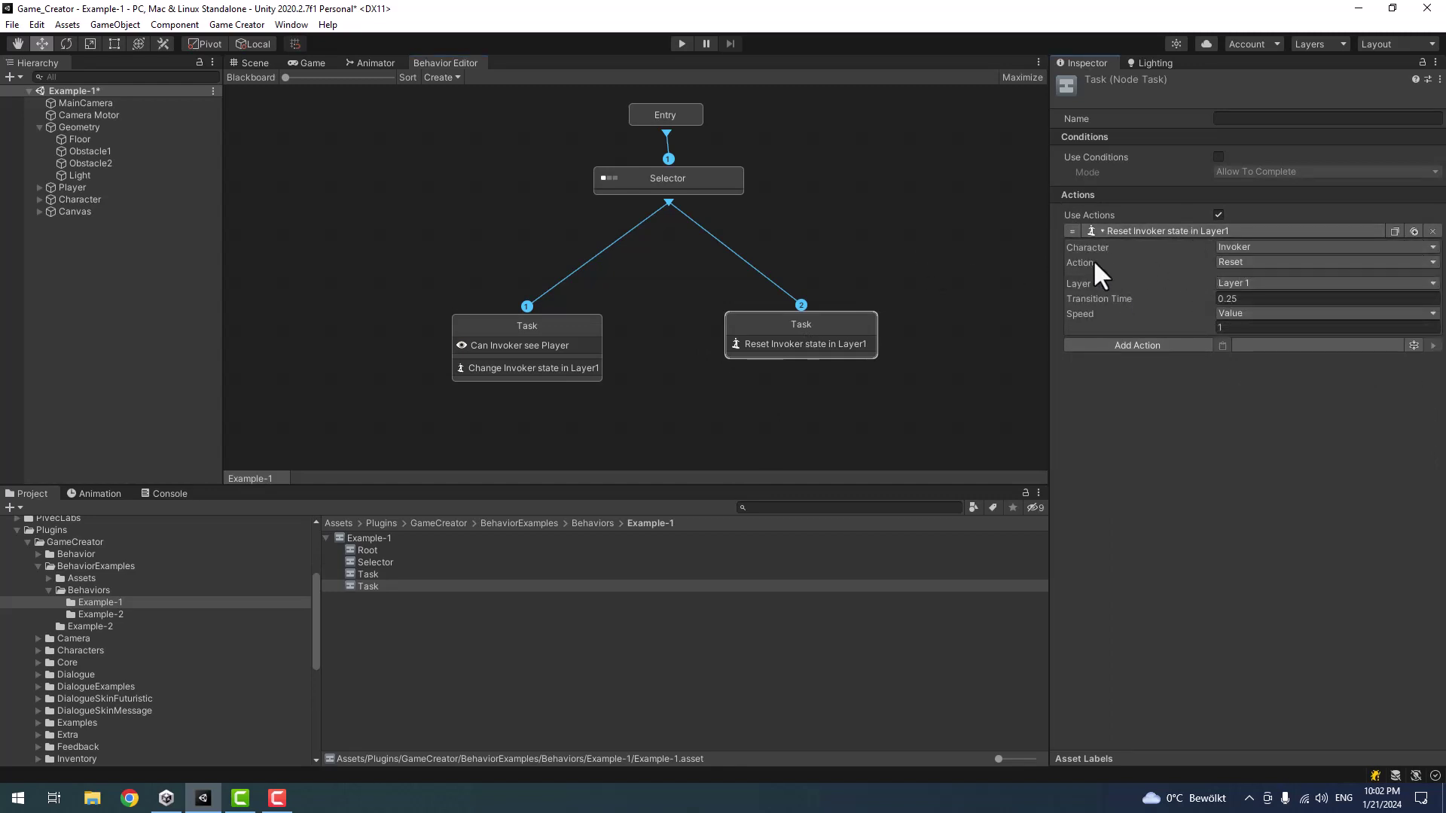
click(1177, 300)
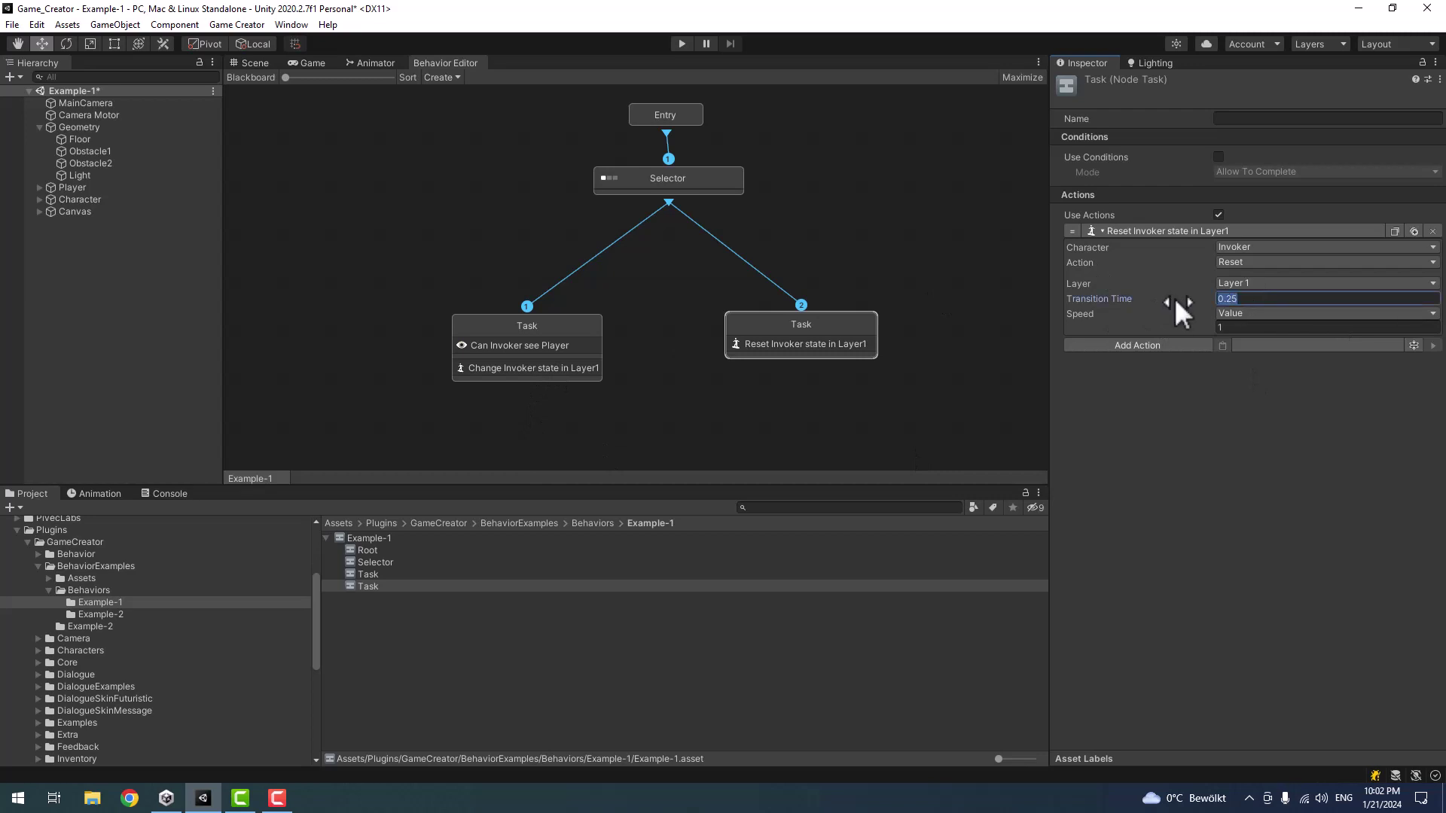
click(672, 439)
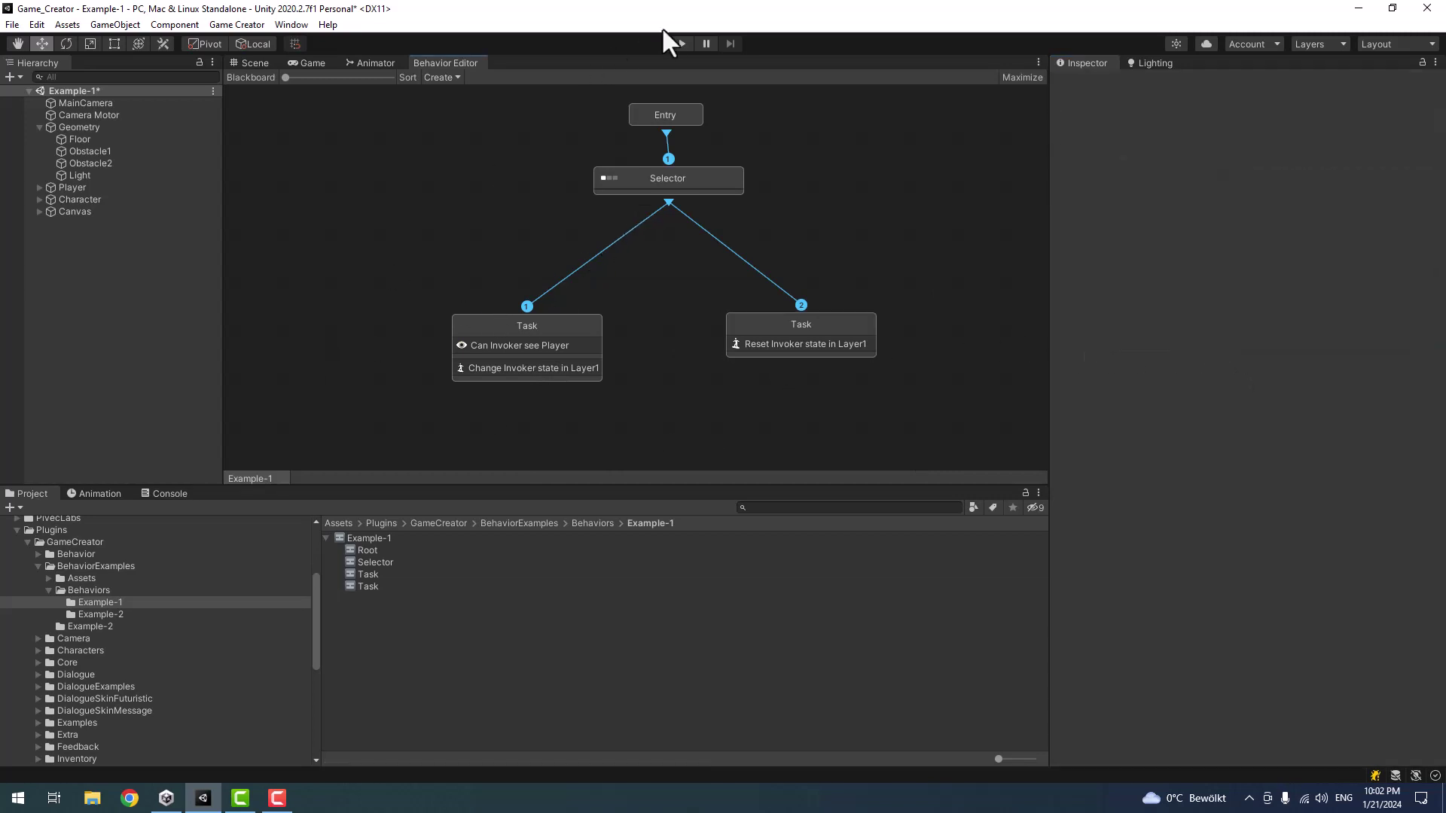
- Open the Example-2 scene from BehaviorExamples without saving Example-1's changes, and open its Character's behavior graph in the Behavior Editor
click(309, 63)
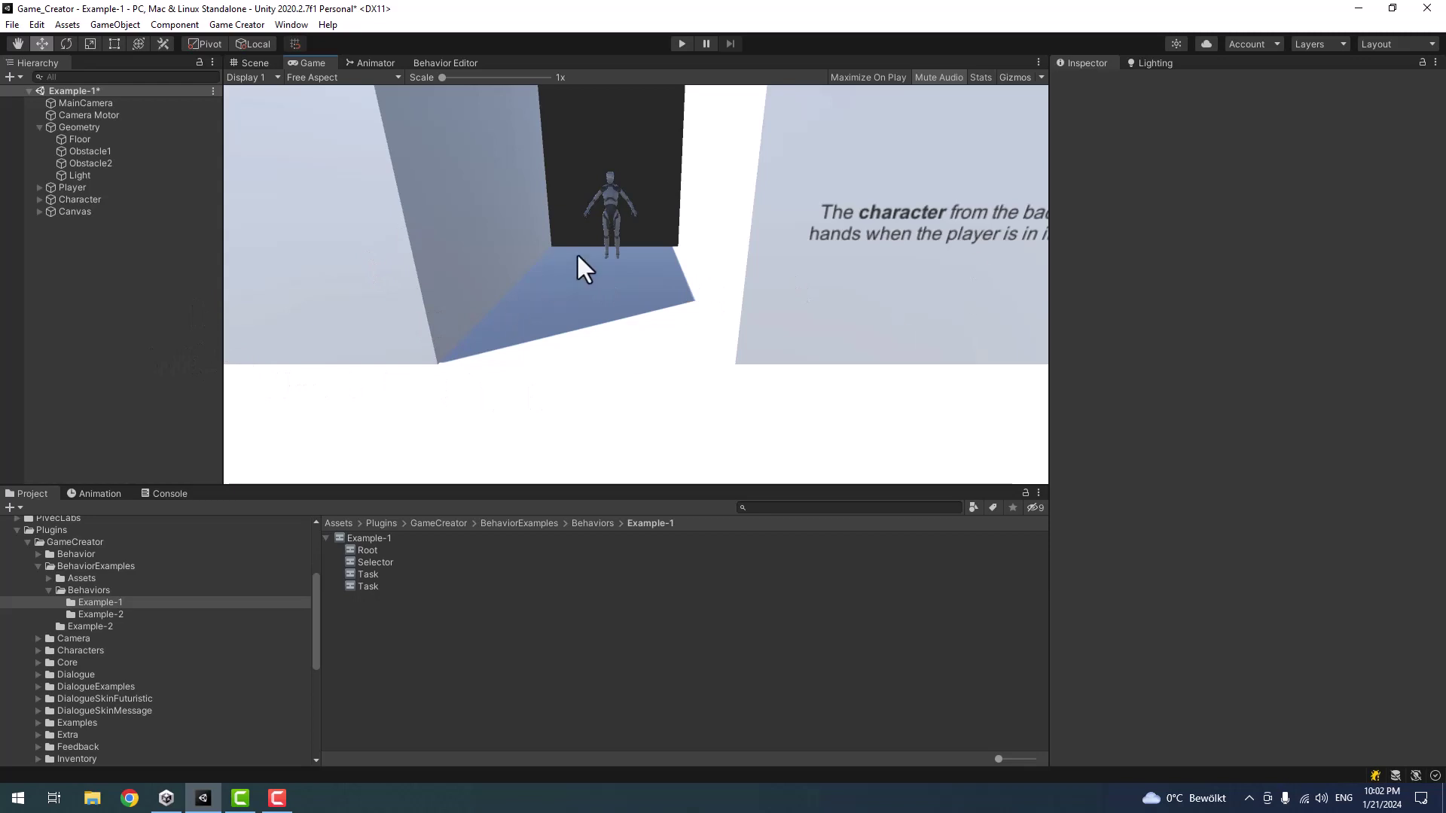
click(88, 565)
double_click(370, 586)
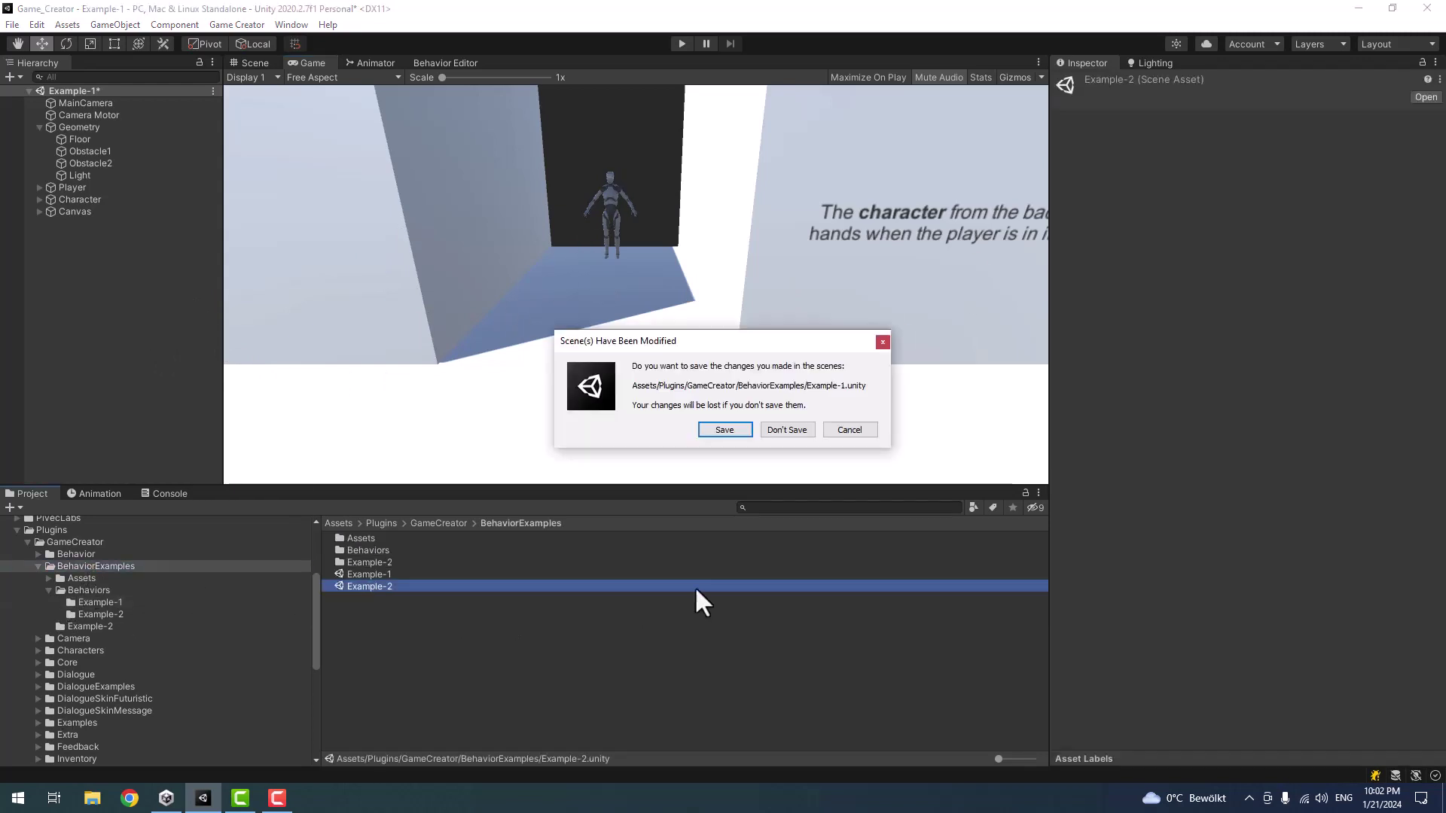
click(807, 431)
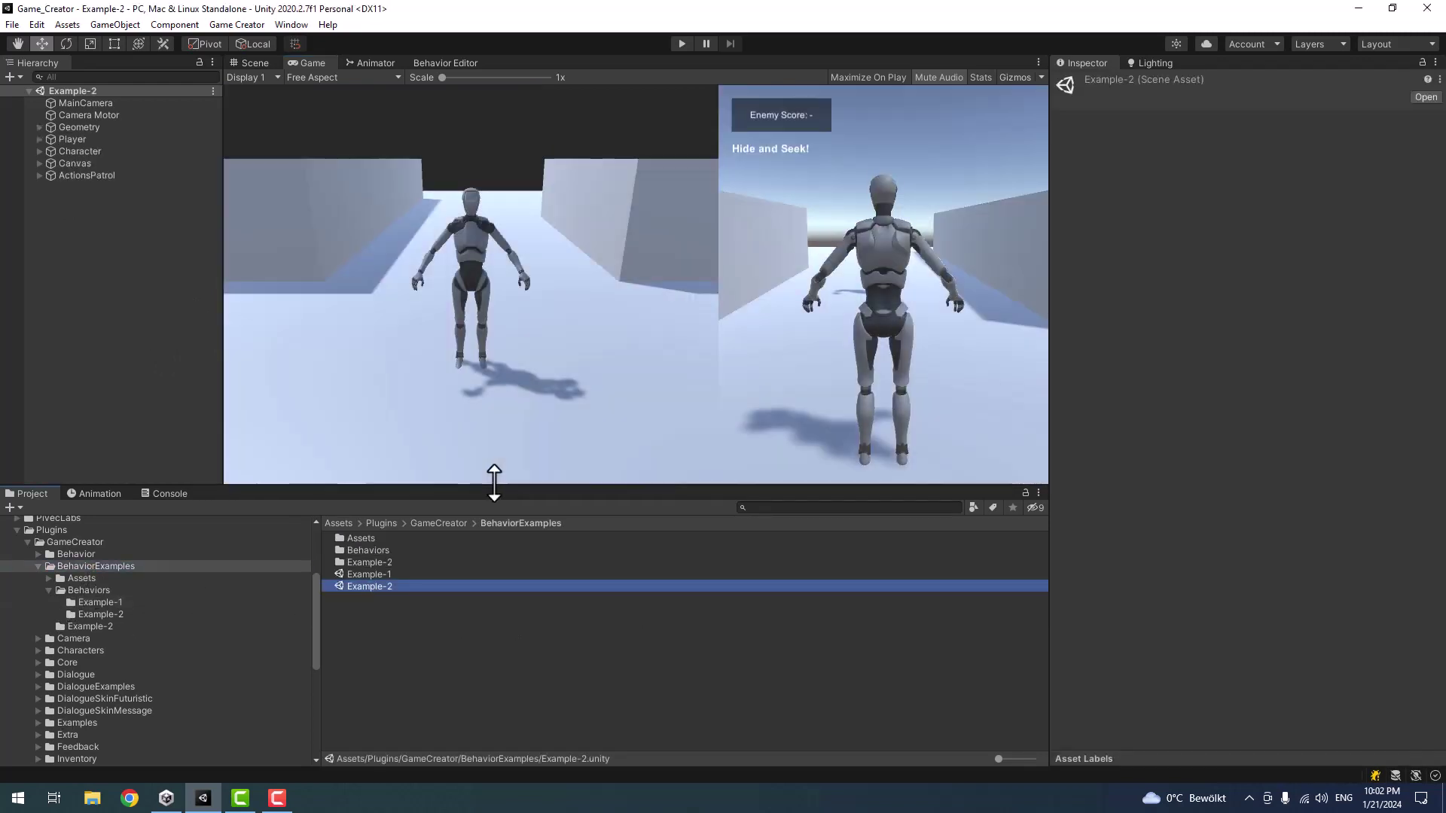
click(89, 151)
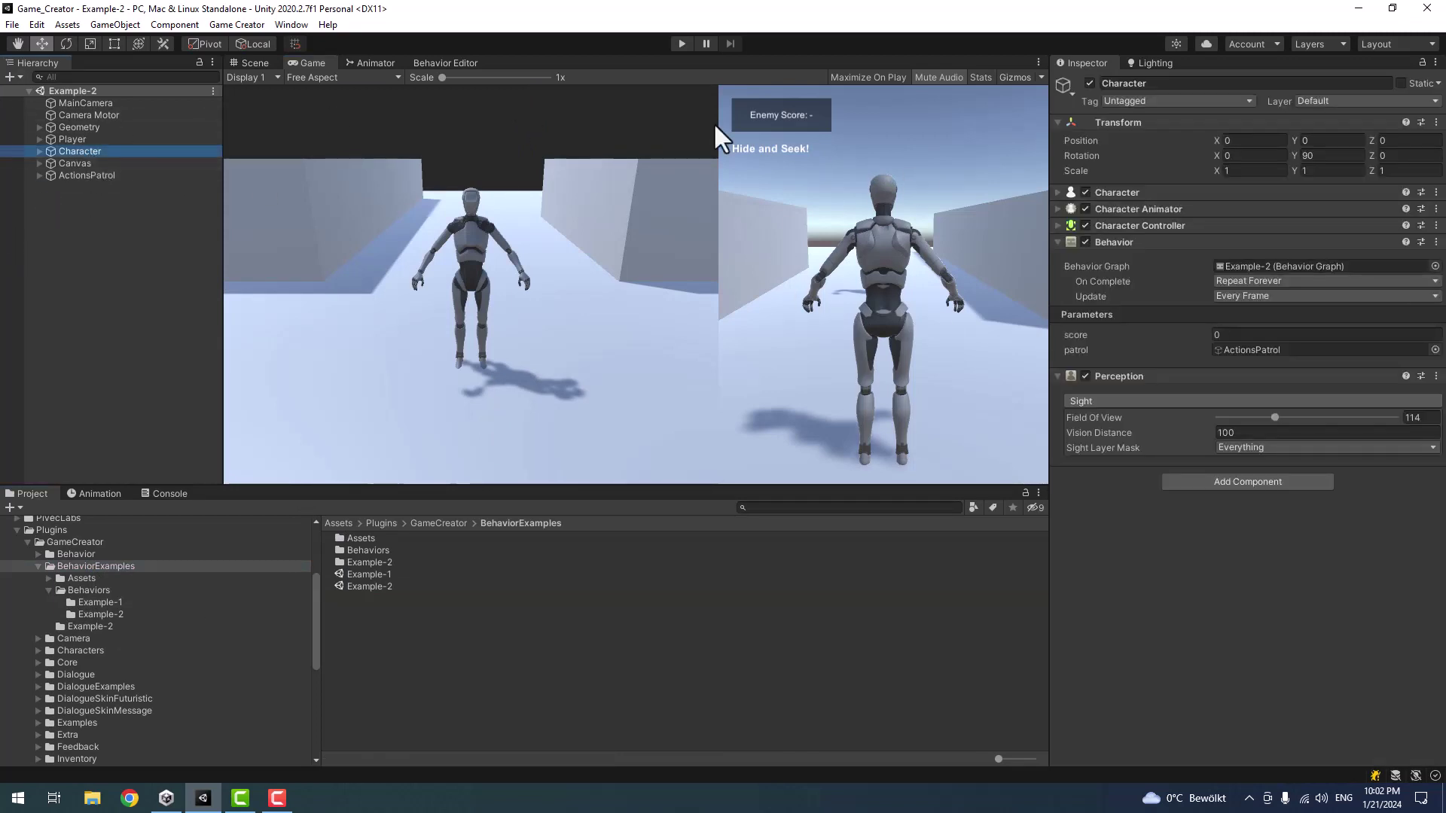
double_click(1252, 263)
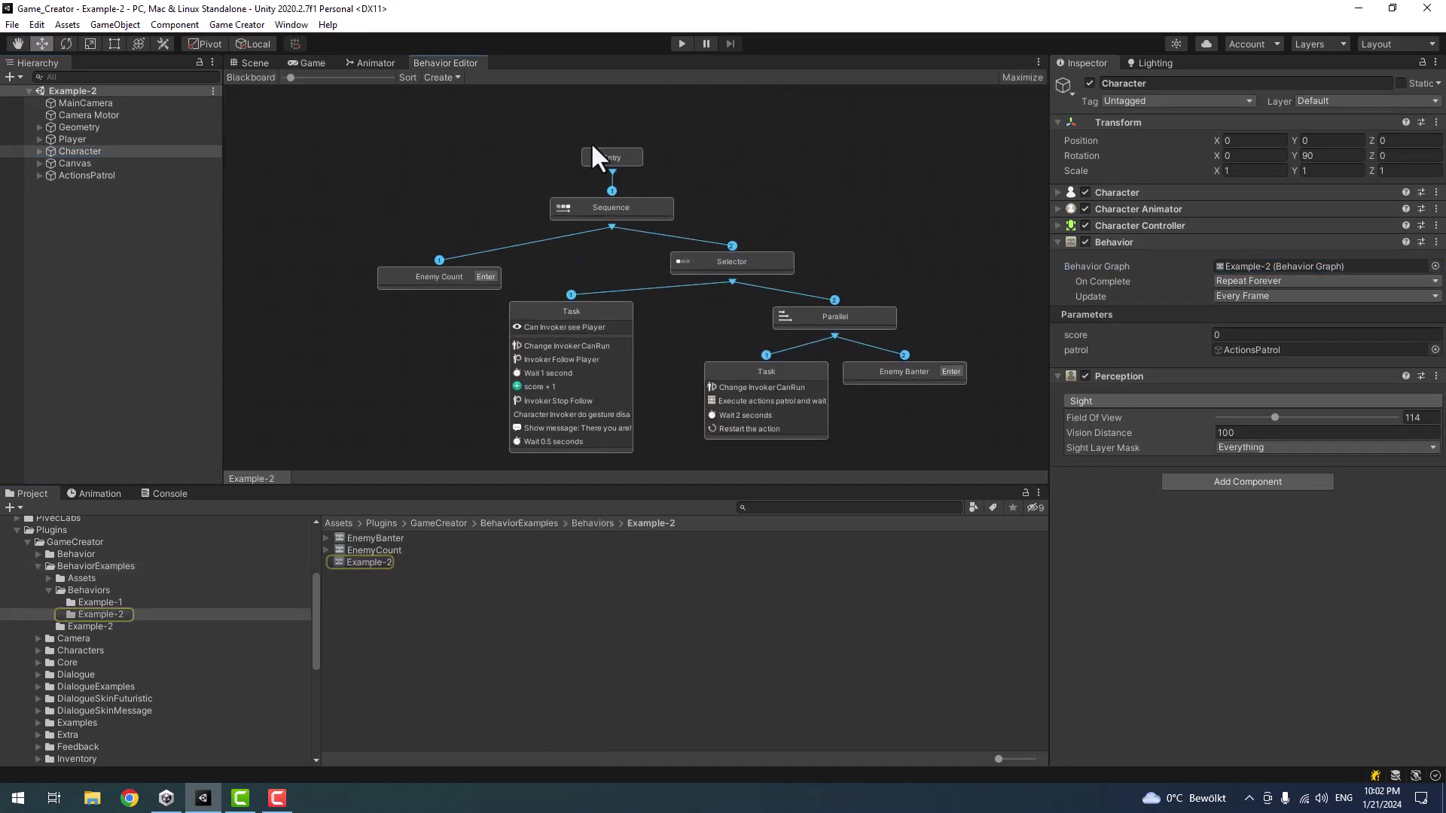
- Inspect the Sequence and Enemy Count nodes, shifting Sequence slightly up and left and Enemy Count slightly left
click(604, 210)
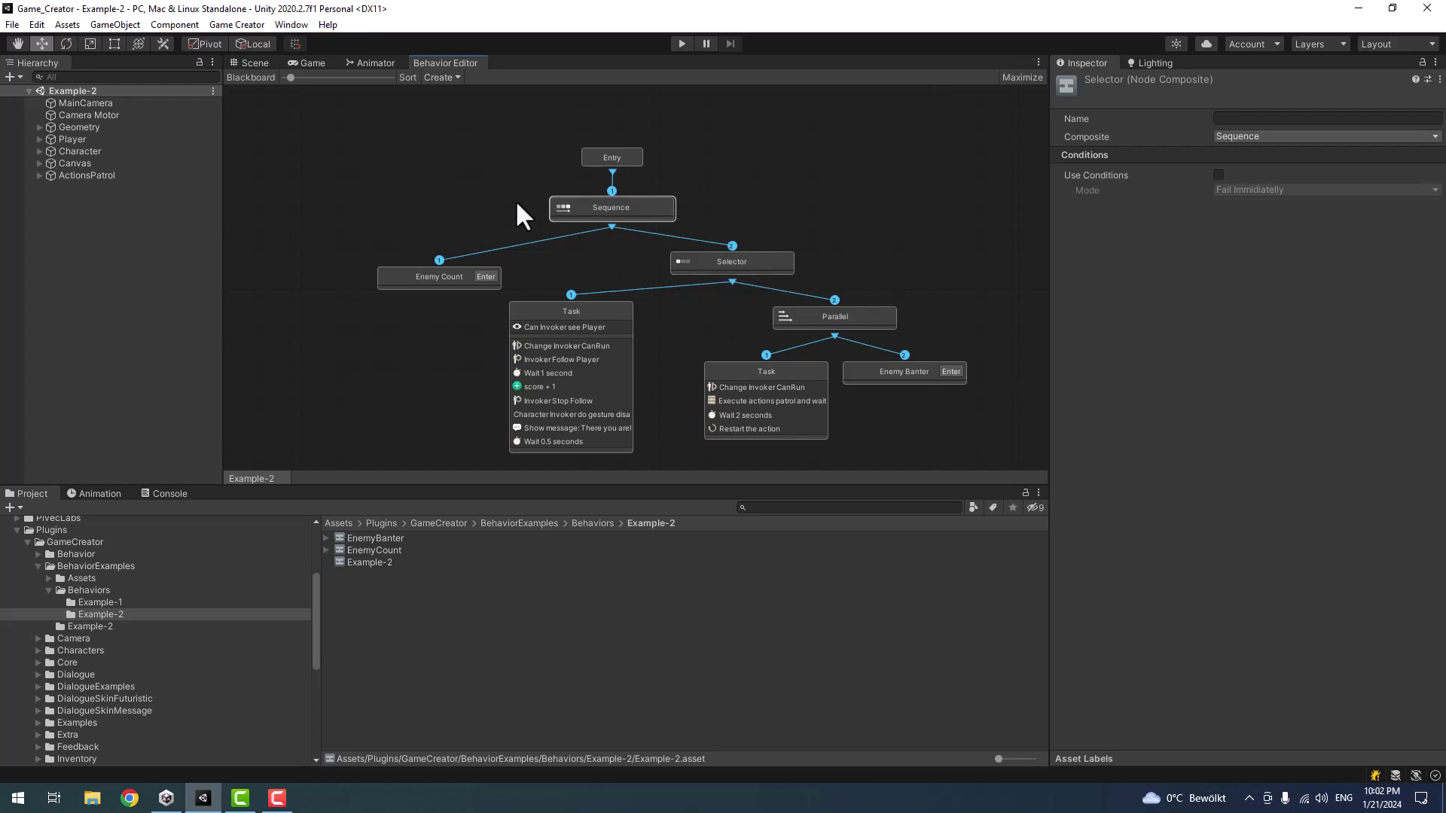
click(419, 279)
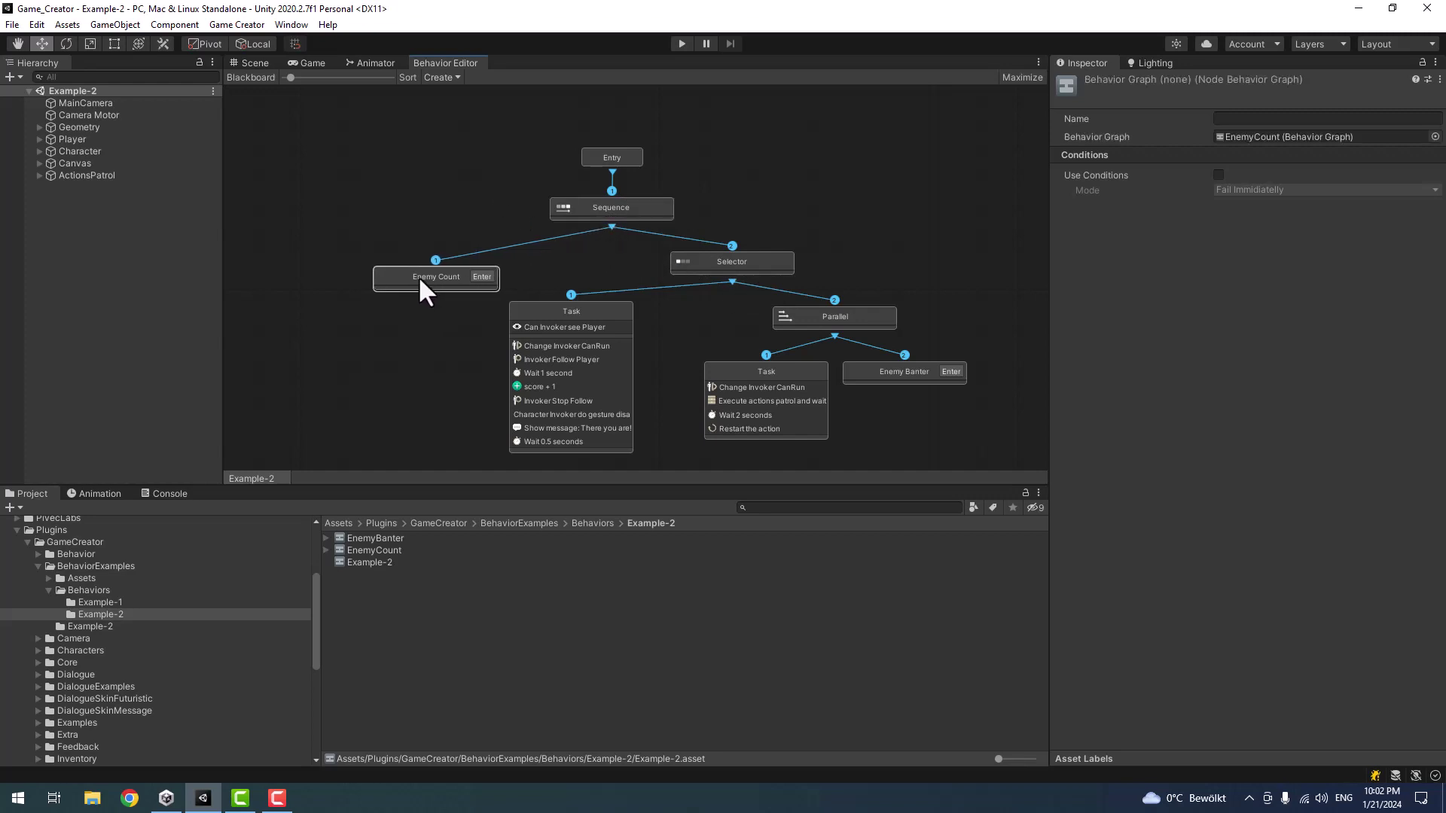
drag(610, 208, 598, 197)
drag(452, 287, 446, 286)
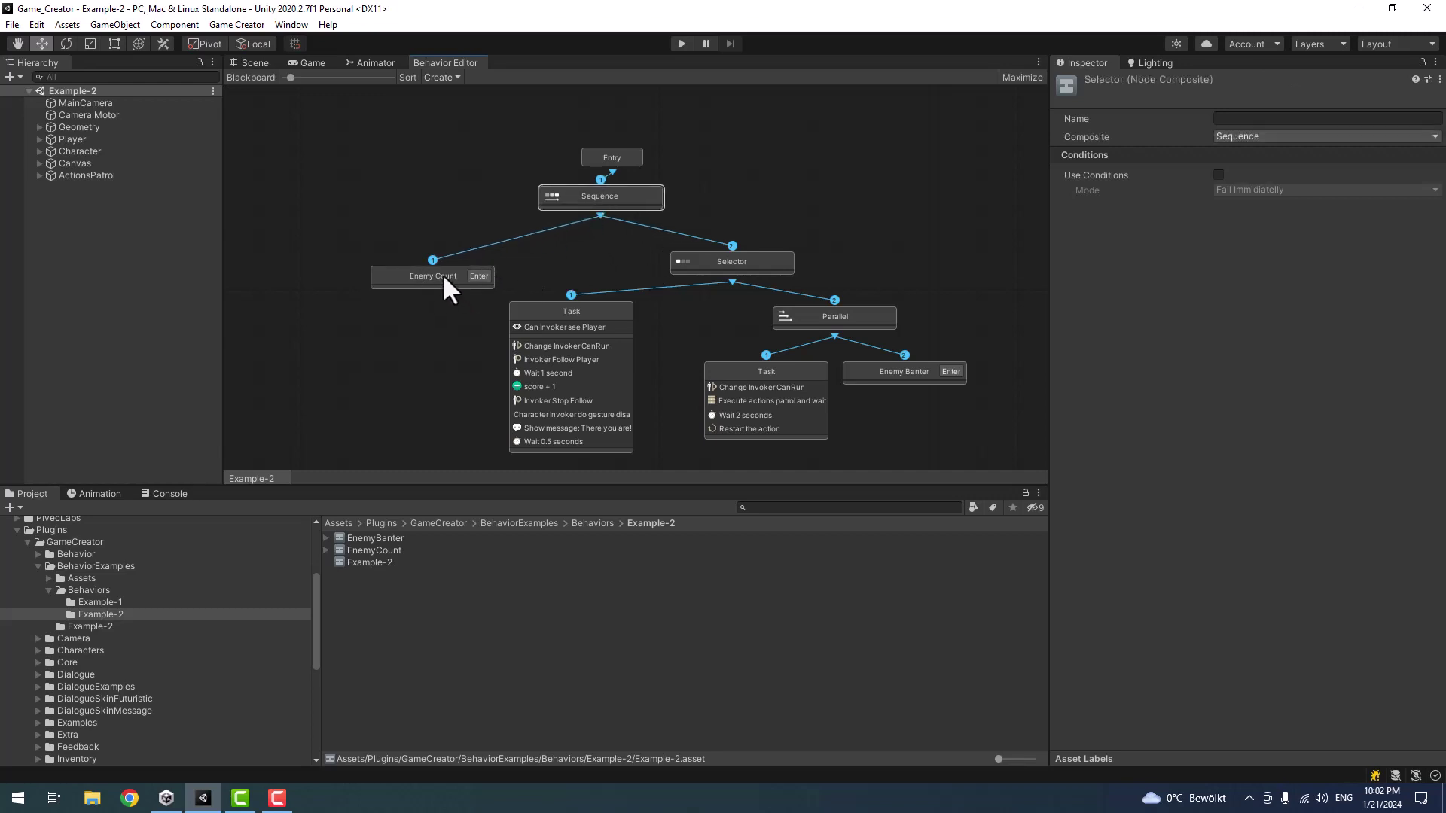
drag(441, 273, 436, 271)
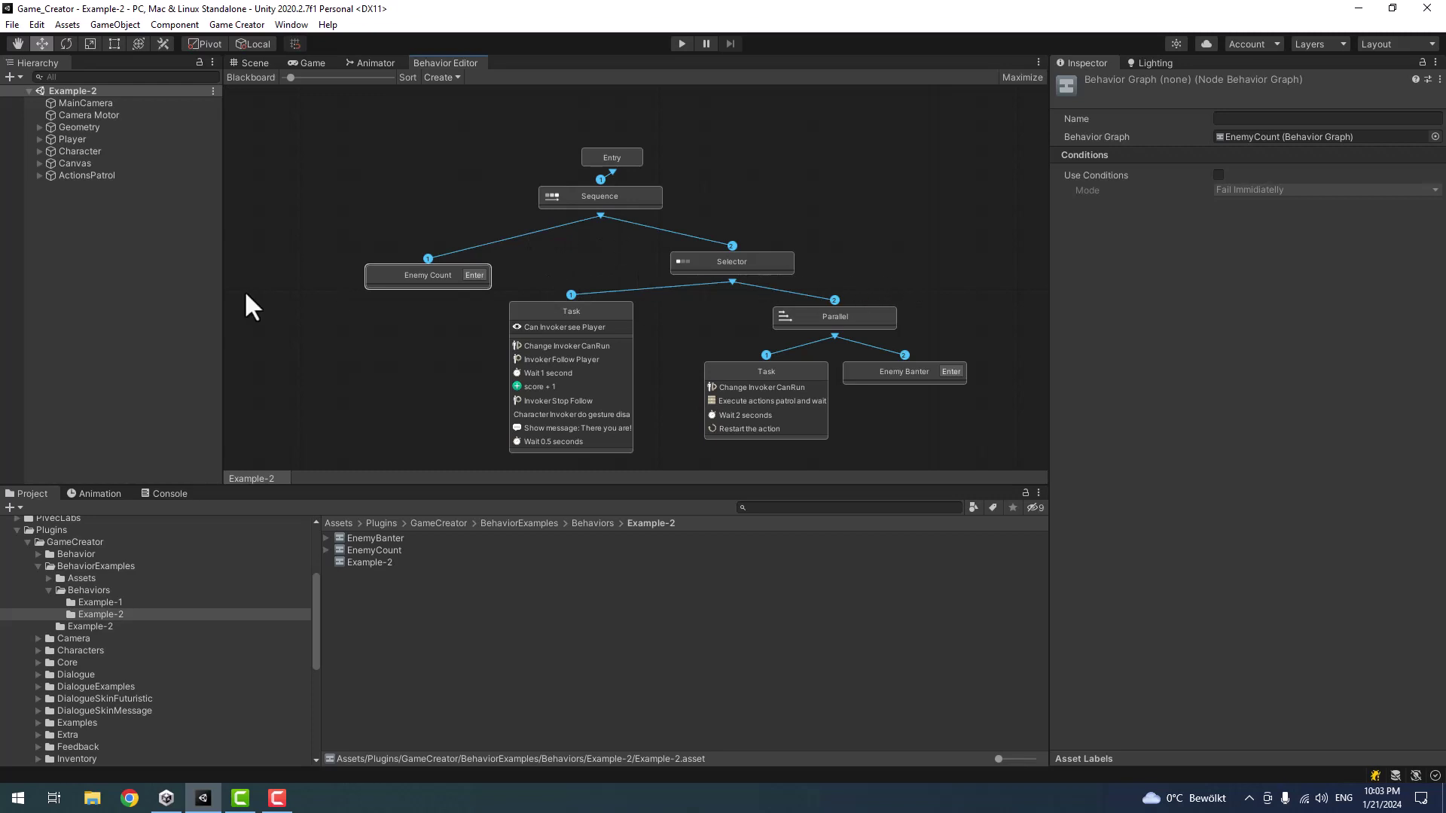
- Inspect the Selector and the "Can Invoker see Player" Task below it, and nudge that Task slightly down
click(747, 265)
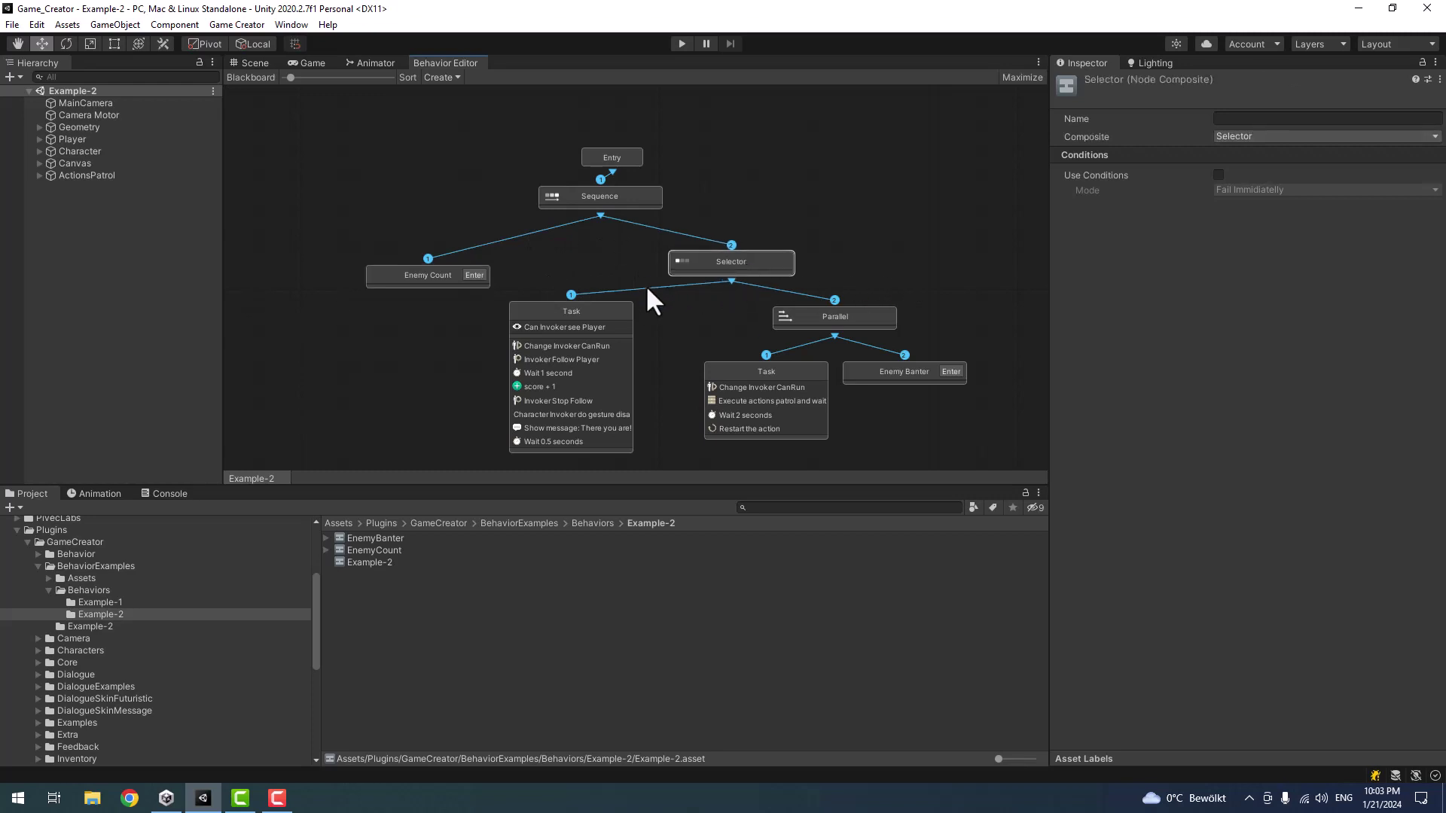
click(572, 309)
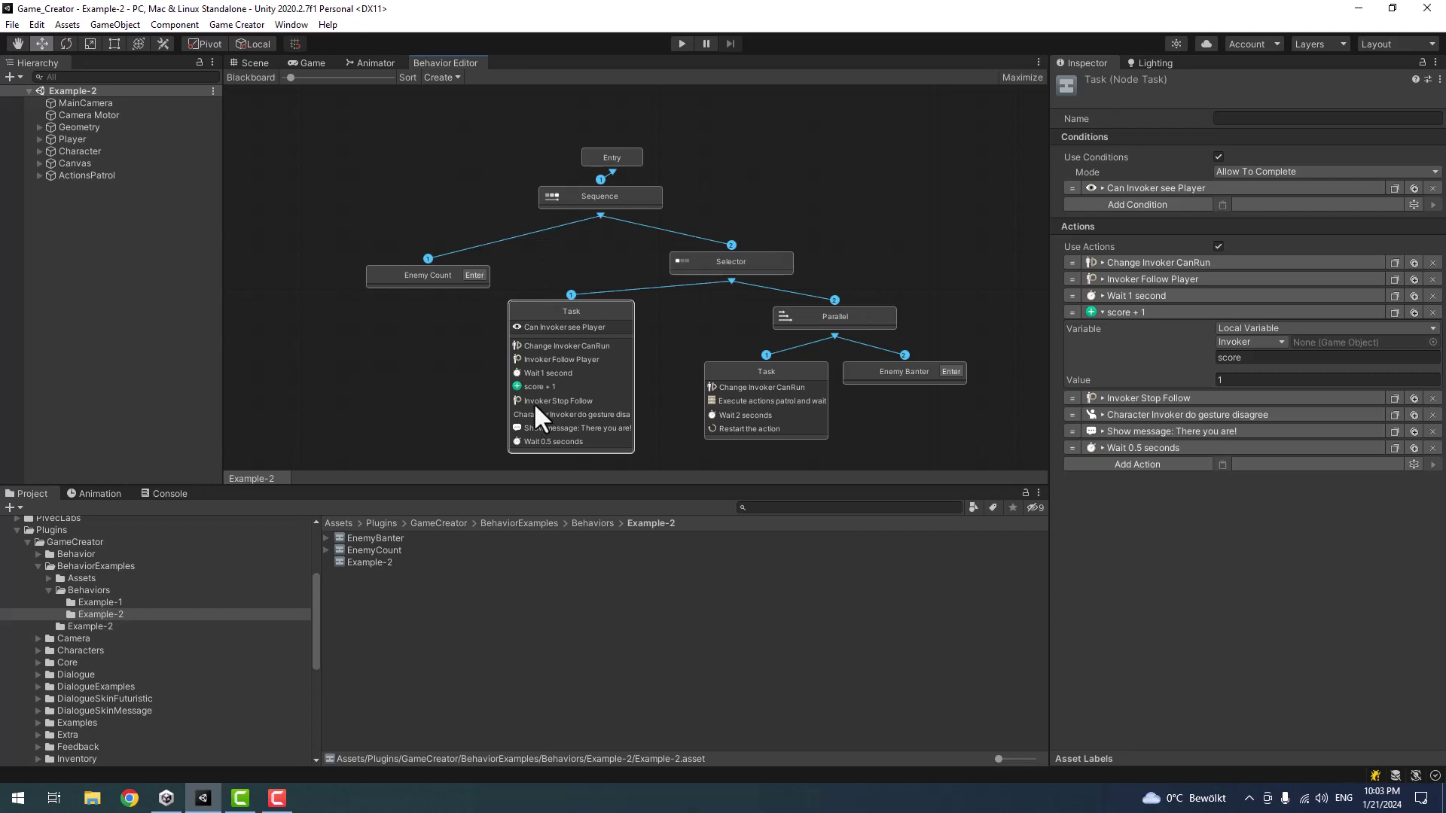
drag(576, 306, 575, 314)
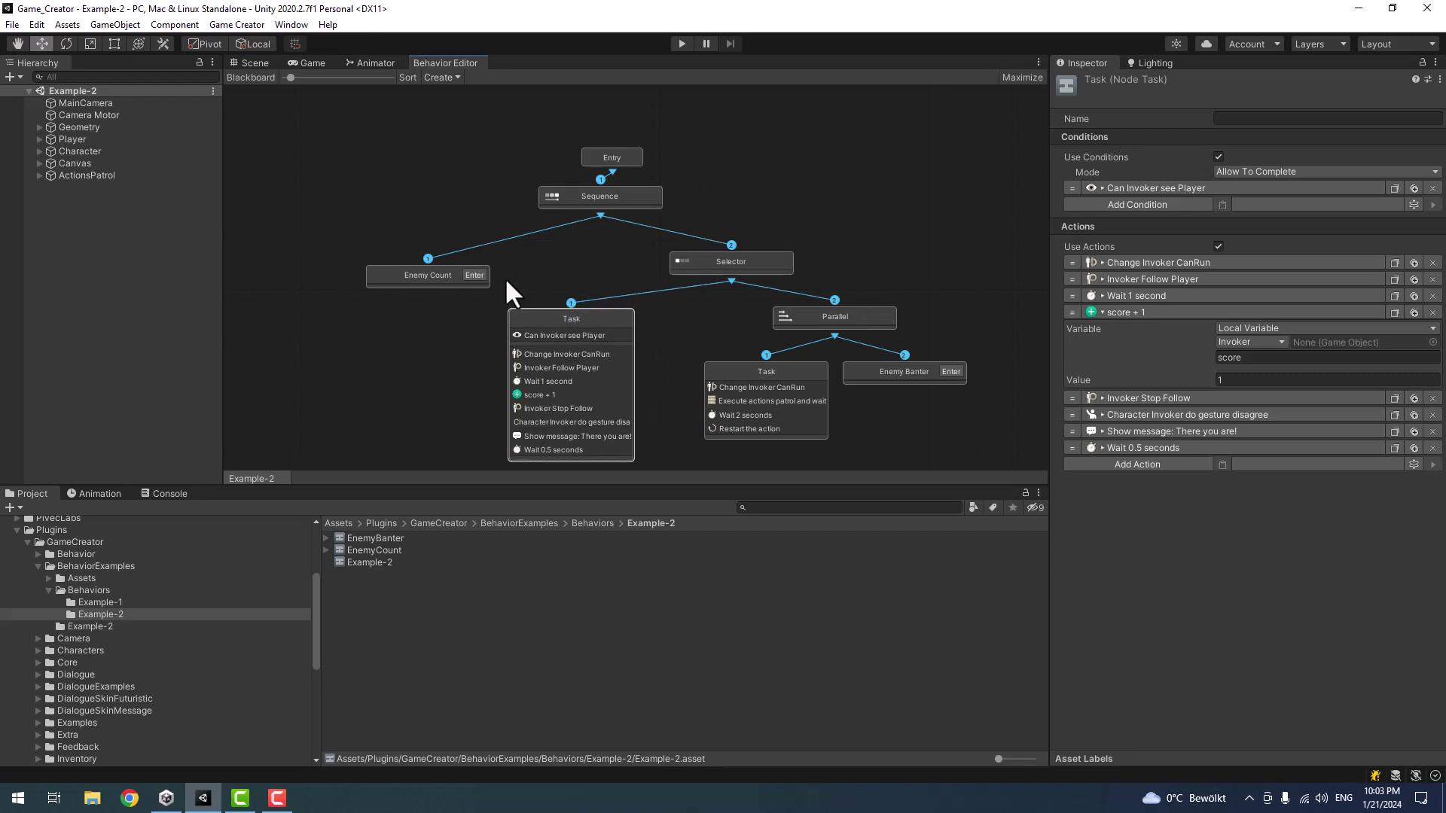
- Shift the Enemy Count node further up and left in the graph, and check which behavior graph it references
scroll(505, 277, up, 2)
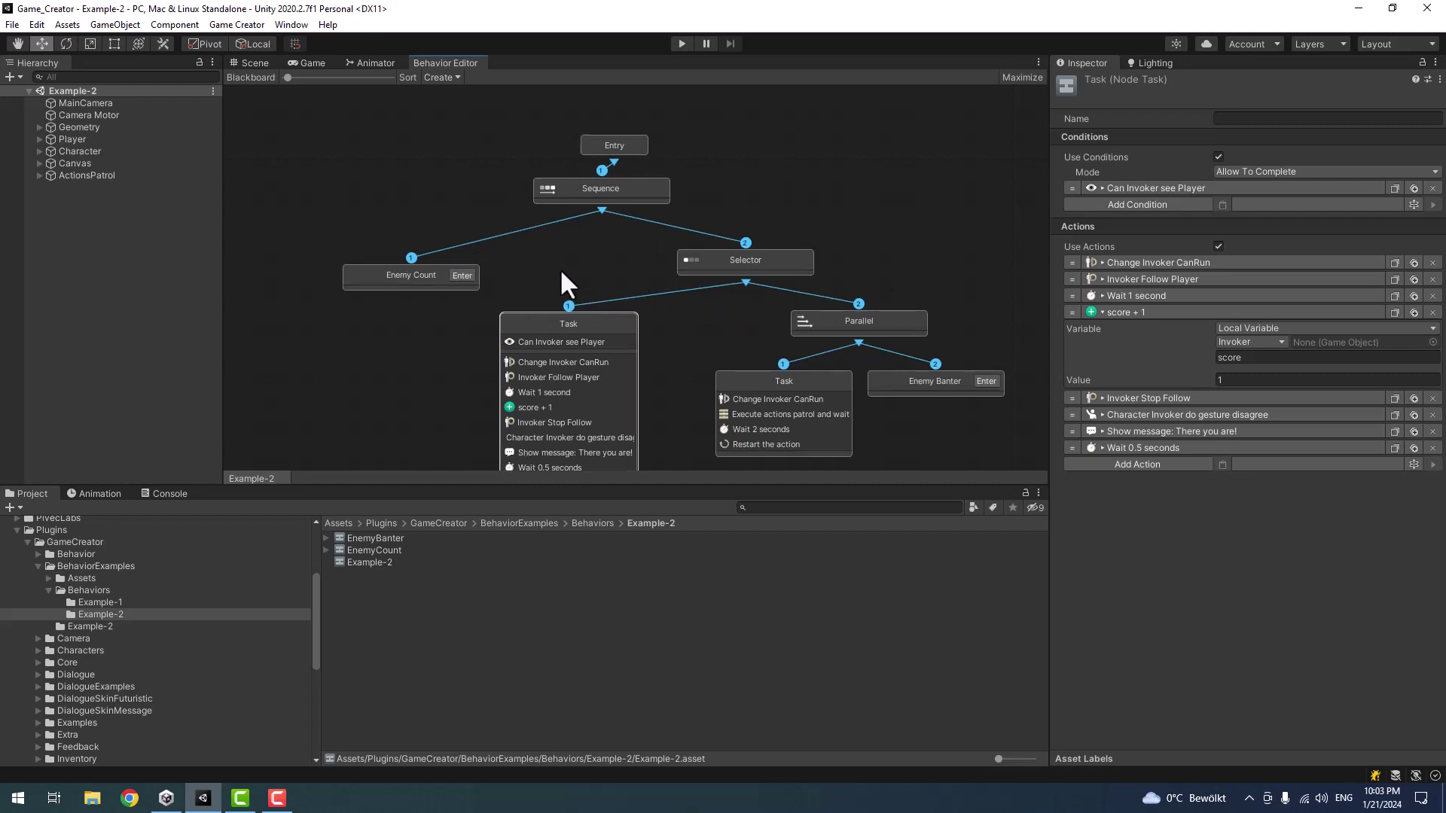
middle_drag(559, 268, 599, 256)
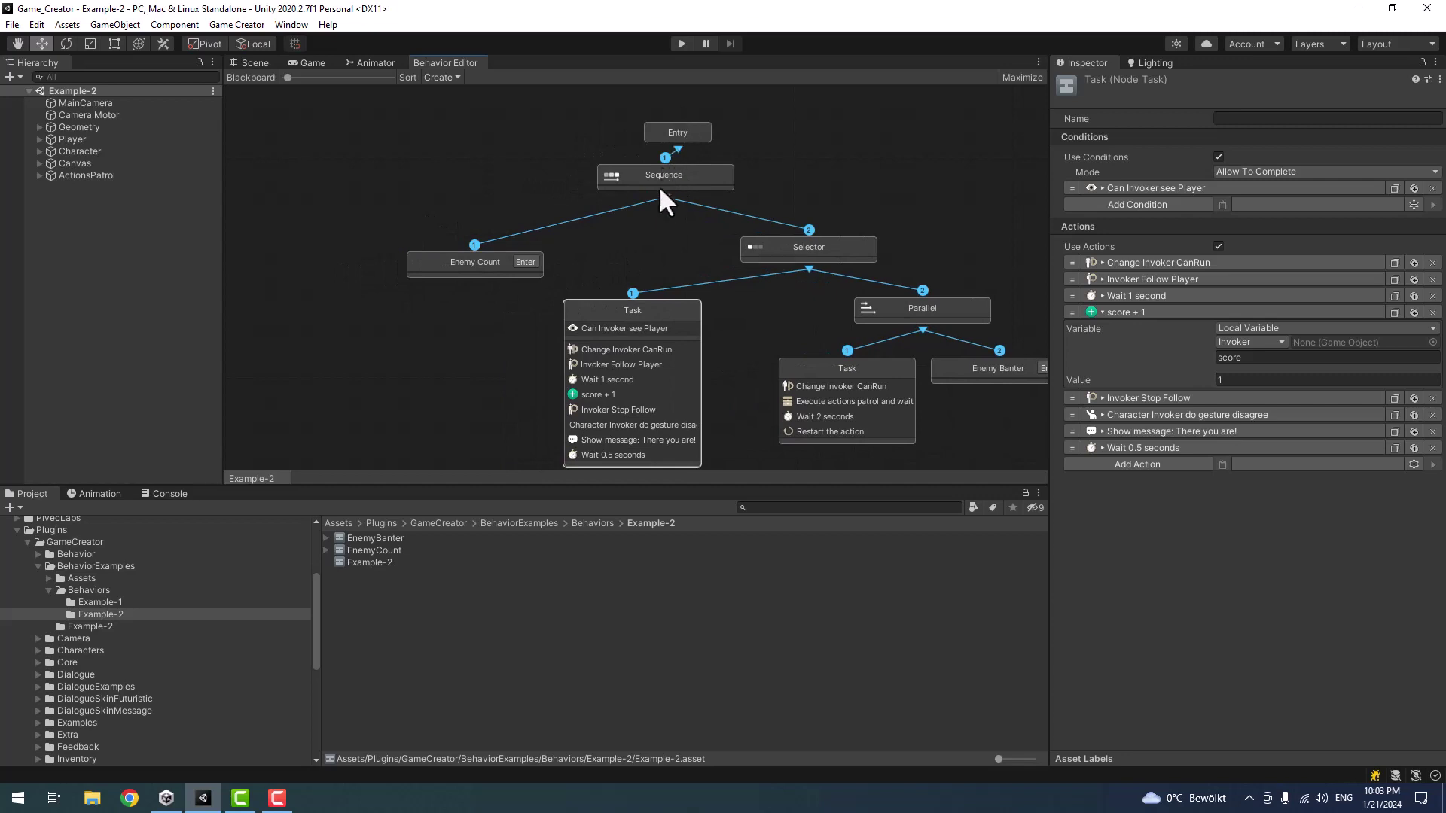
drag(452, 264, 442, 259)
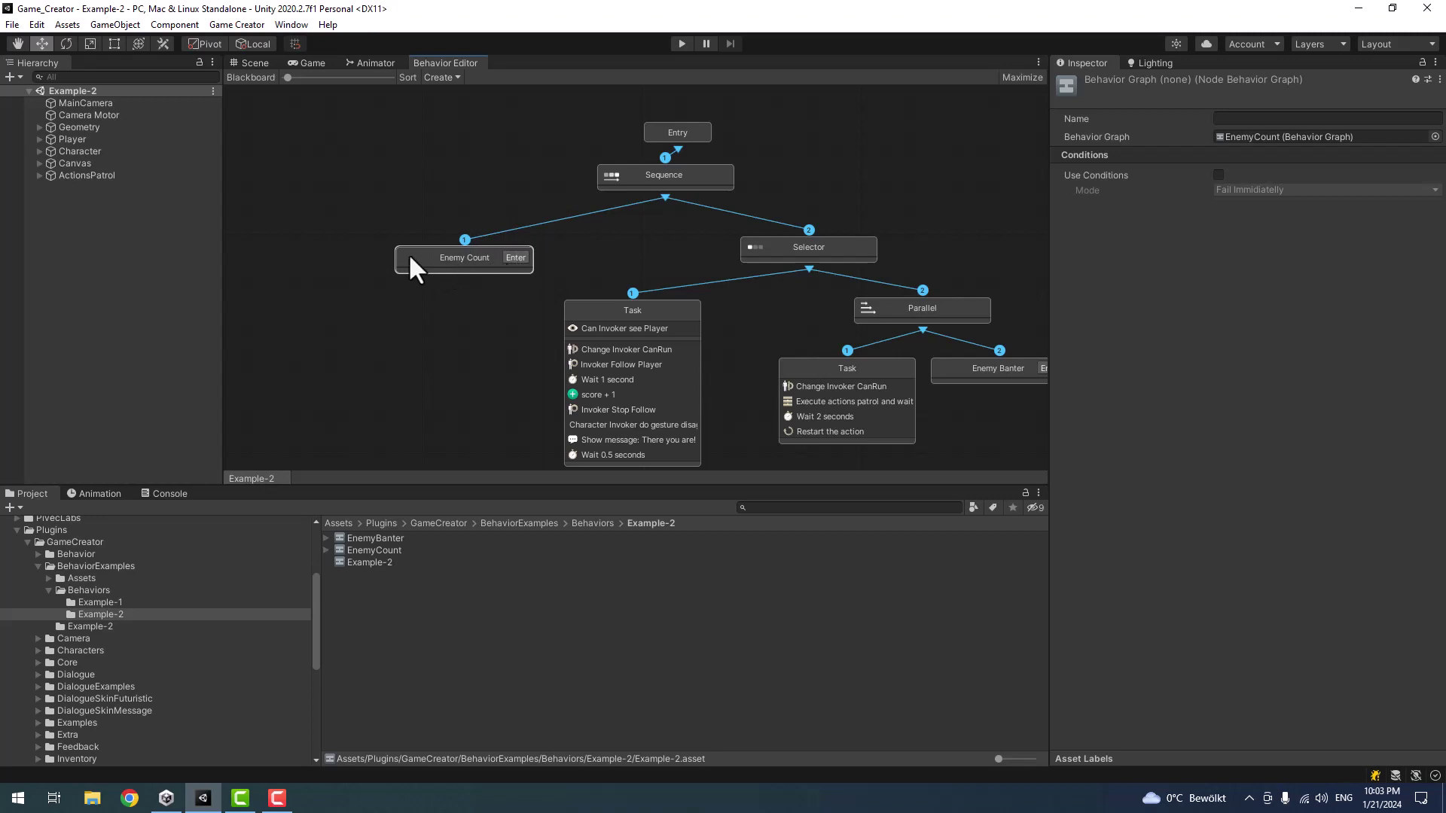
drag(436, 259, 424, 252)
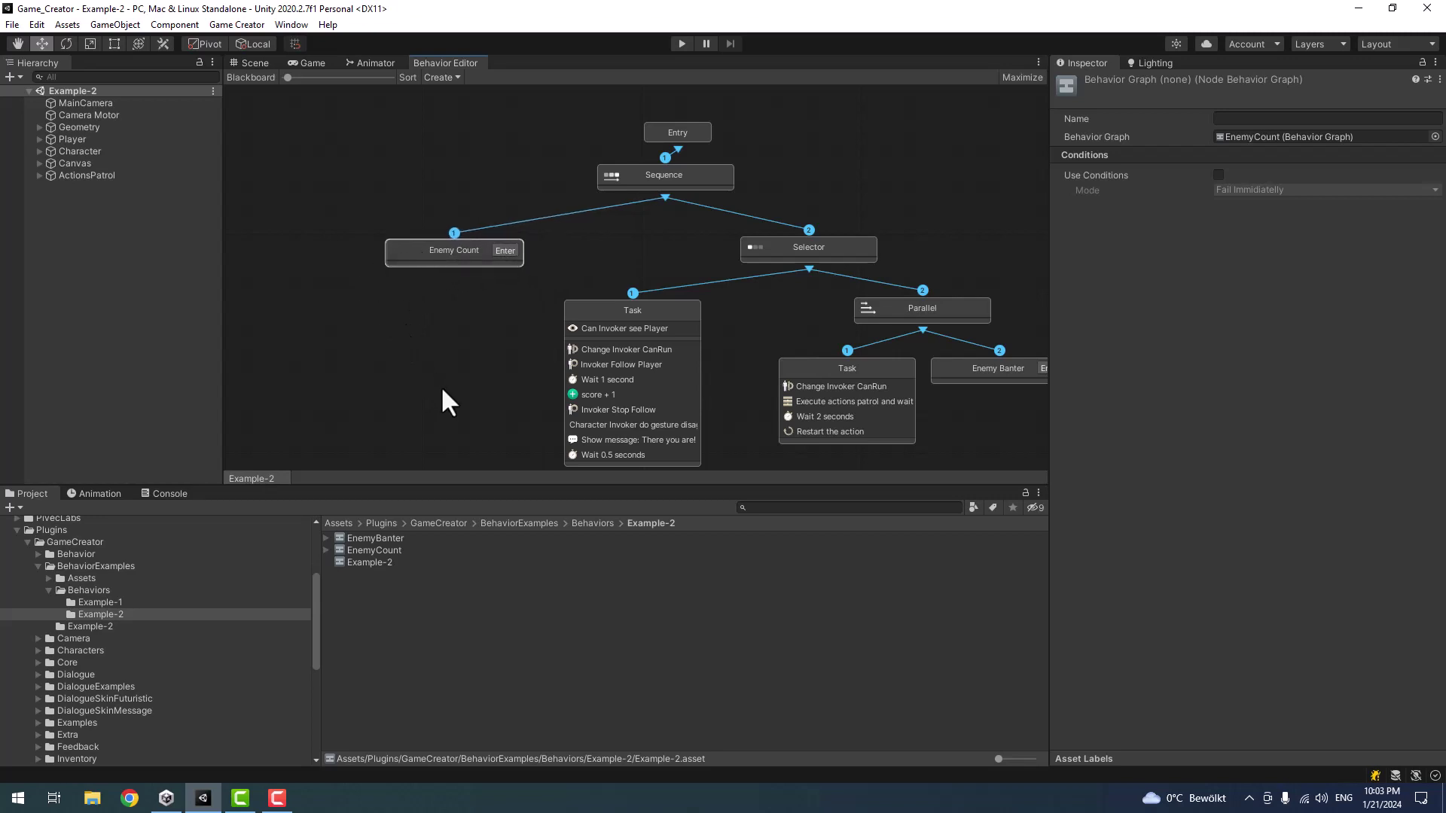
click(433, 342)
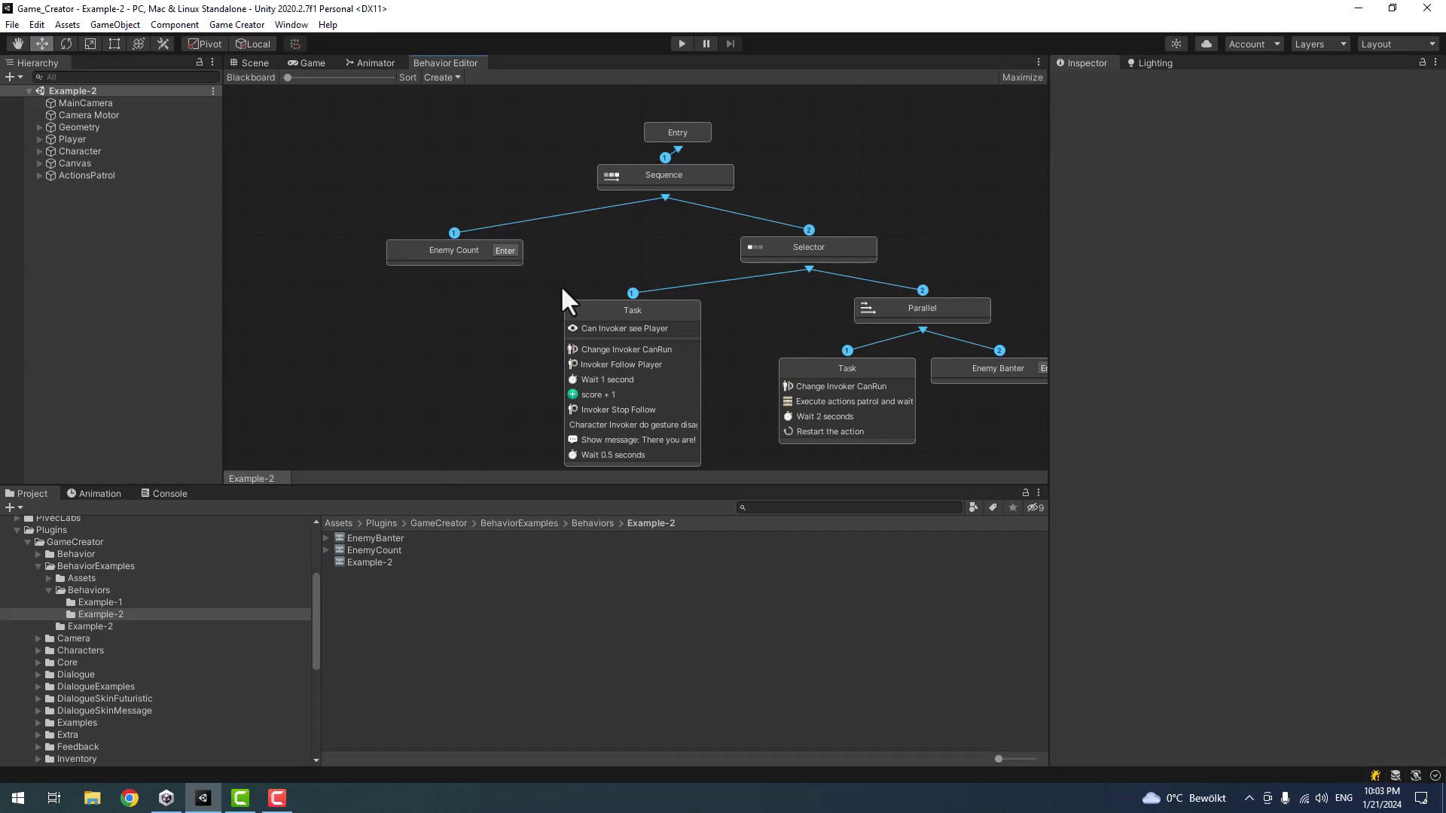
click(467, 260)
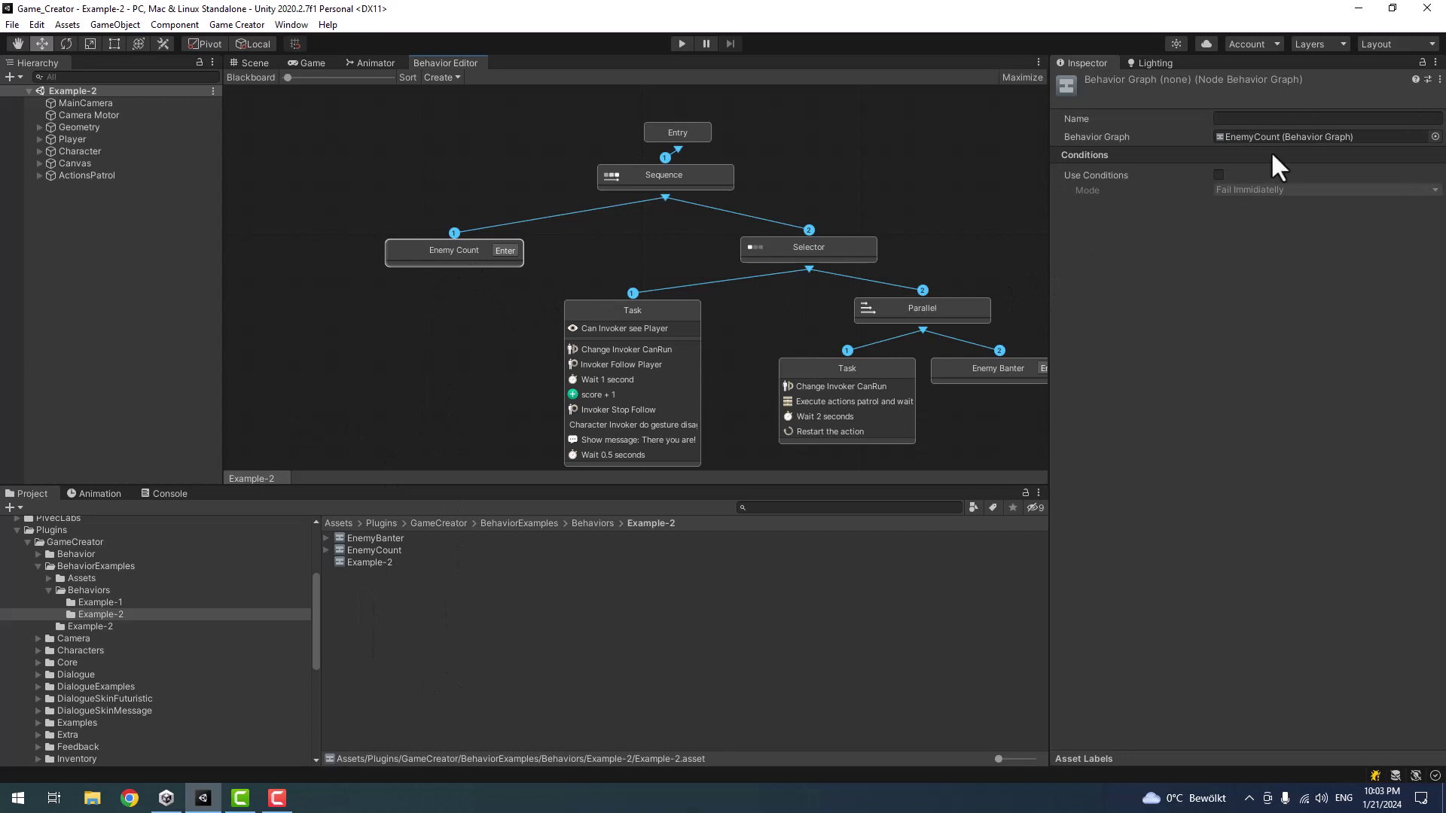
- Enter the Enemy Count node's subgraph, trying the return to the parent Example-2 graph once
click(504, 251)
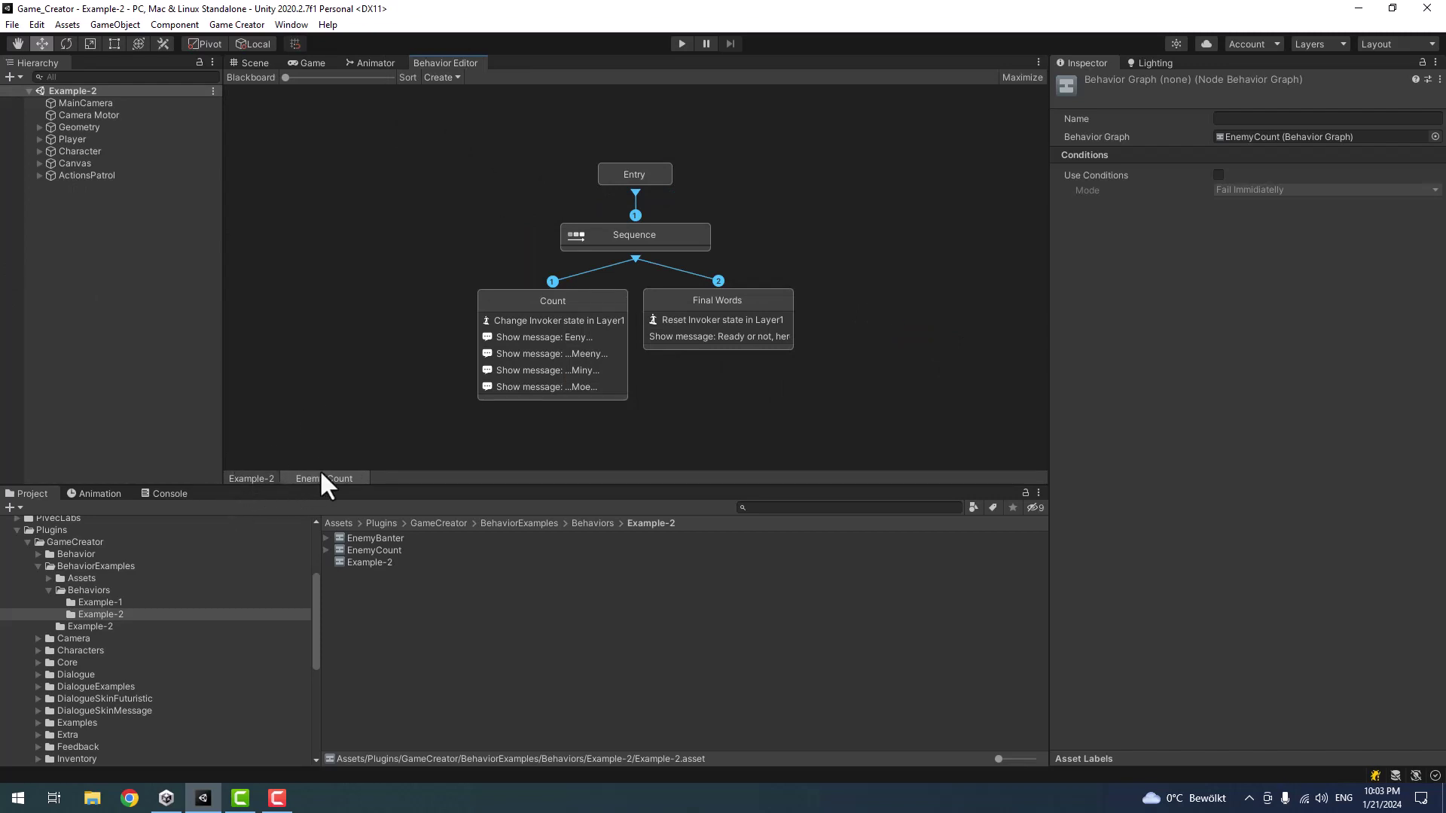
click(254, 478)
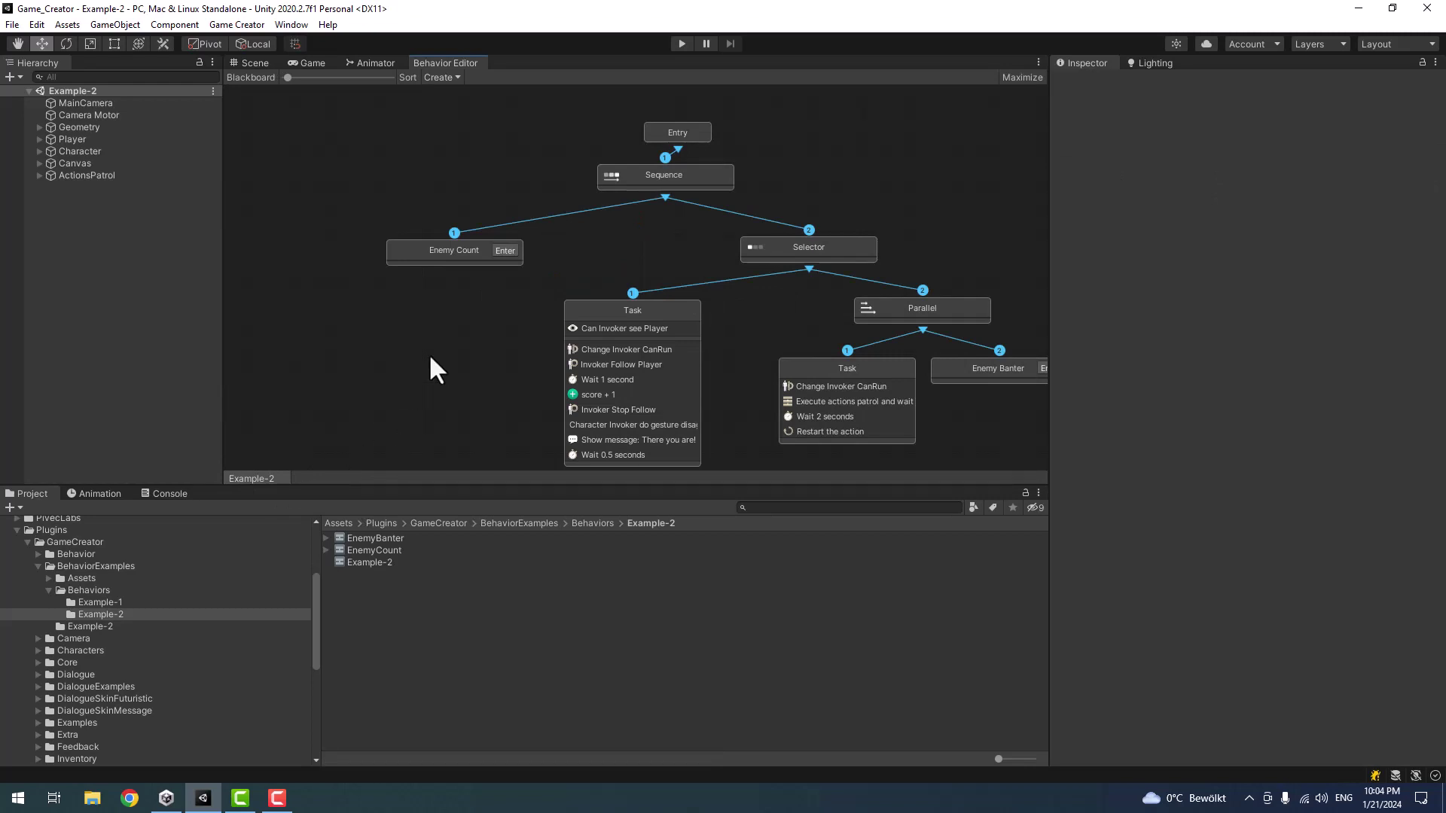
click(505, 250)
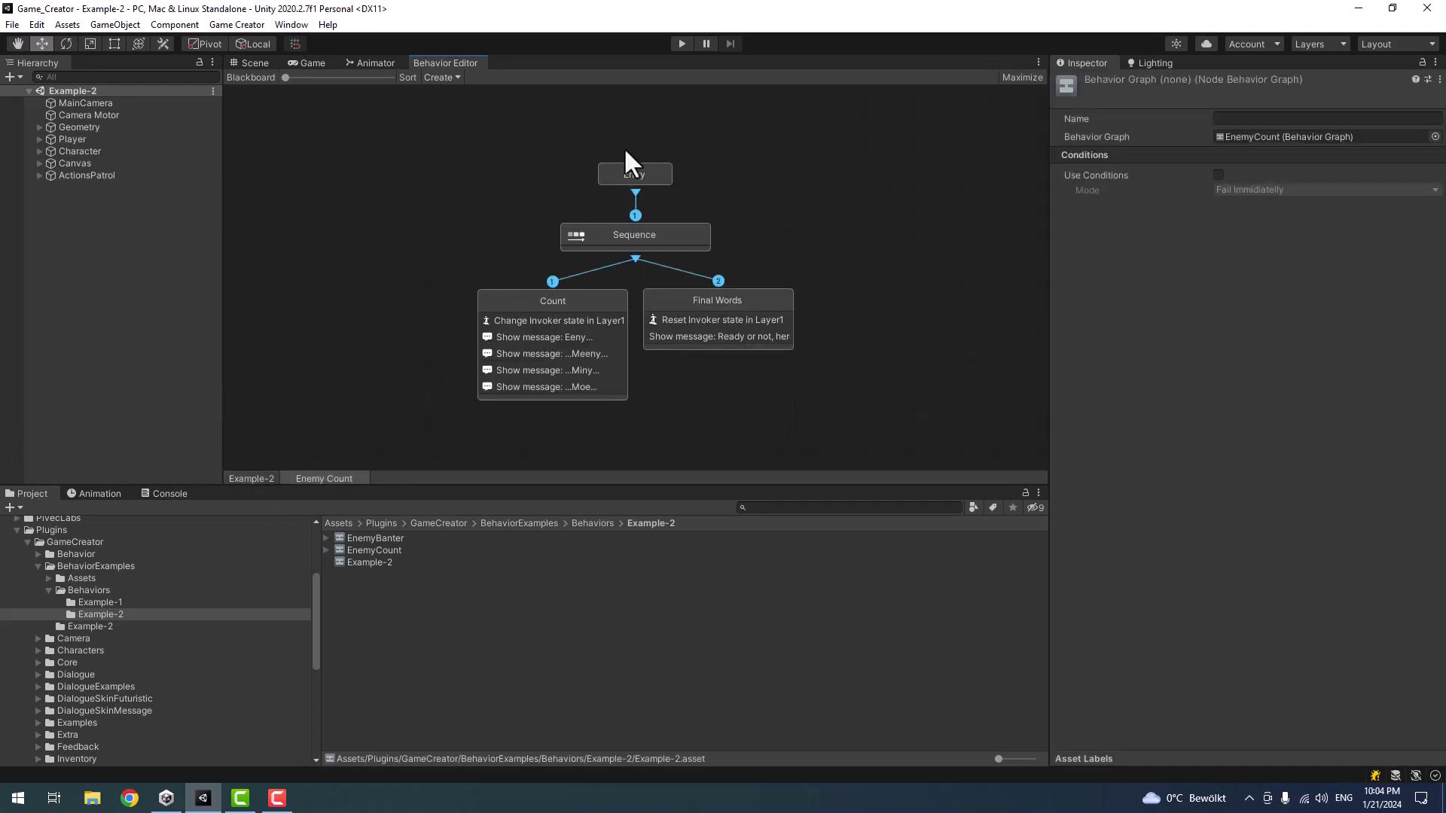
- Inspect the Sequence, Count and Final Words nodes of the Enemy Count subgraph, shifting Sequence and Count slightly left and nudging Final Words
drag(631, 238, 624, 235)
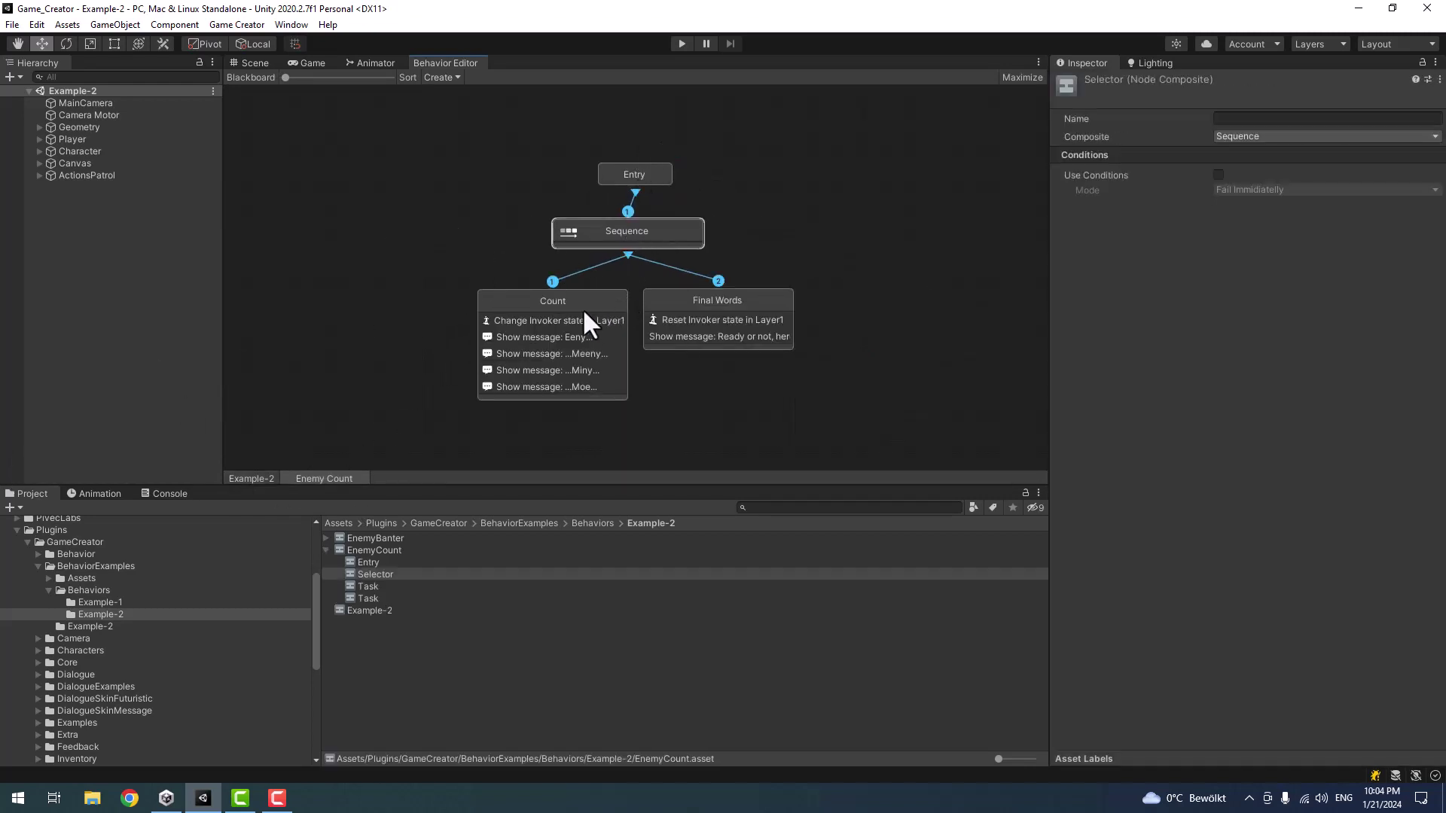
drag(585, 320, 566, 313)
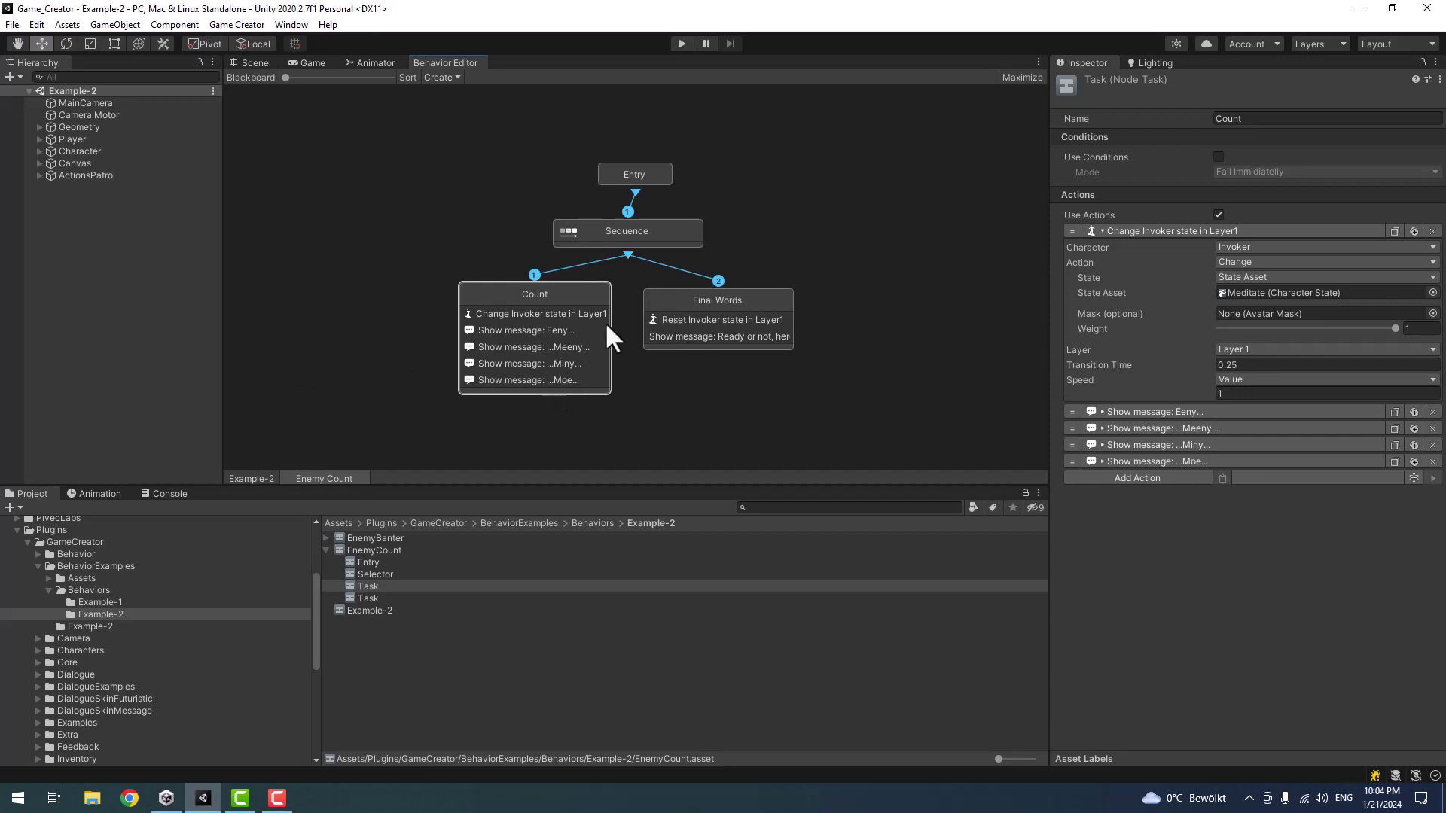
drag(513, 348, 509, 354)
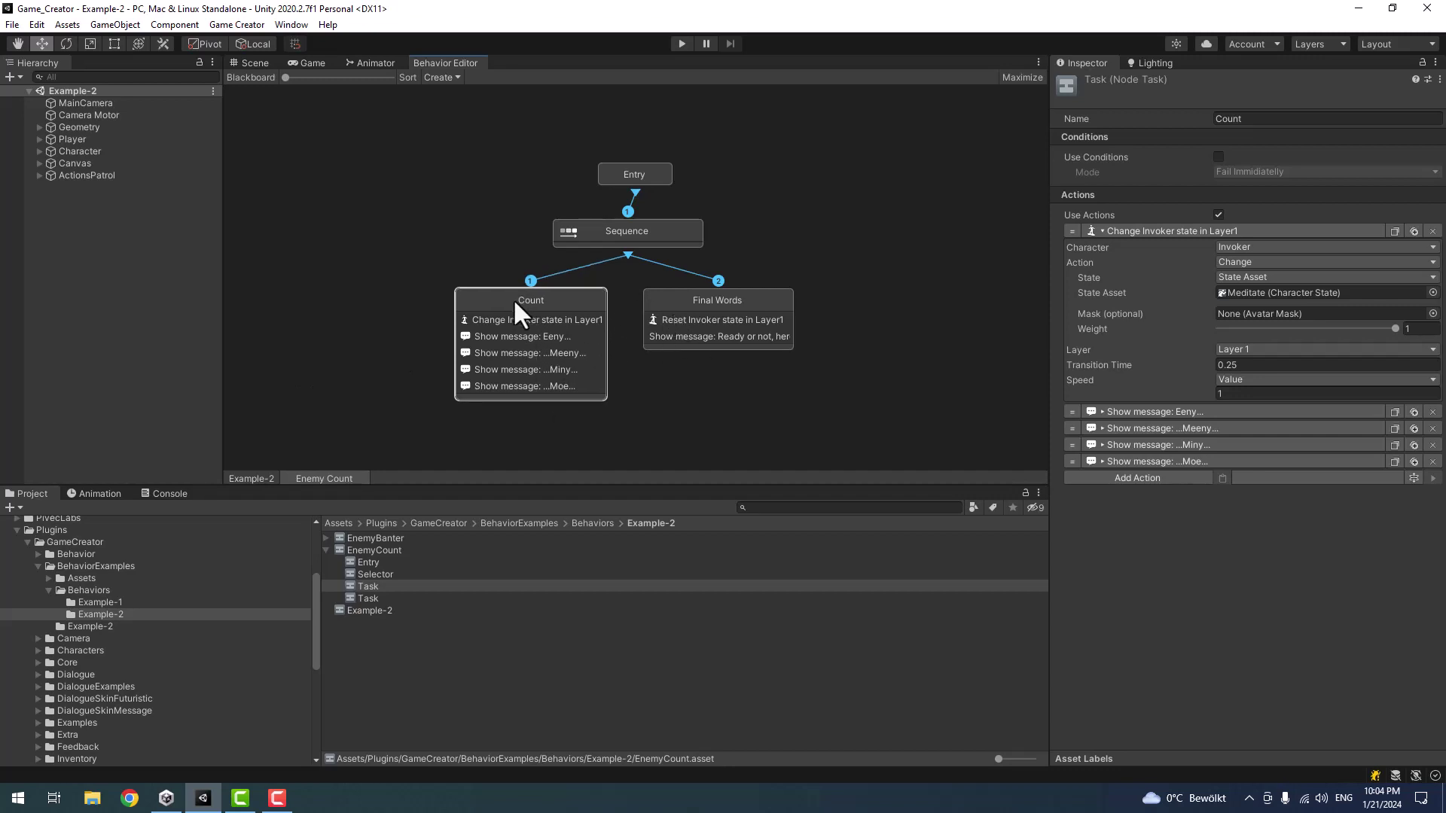
click(726, 296)
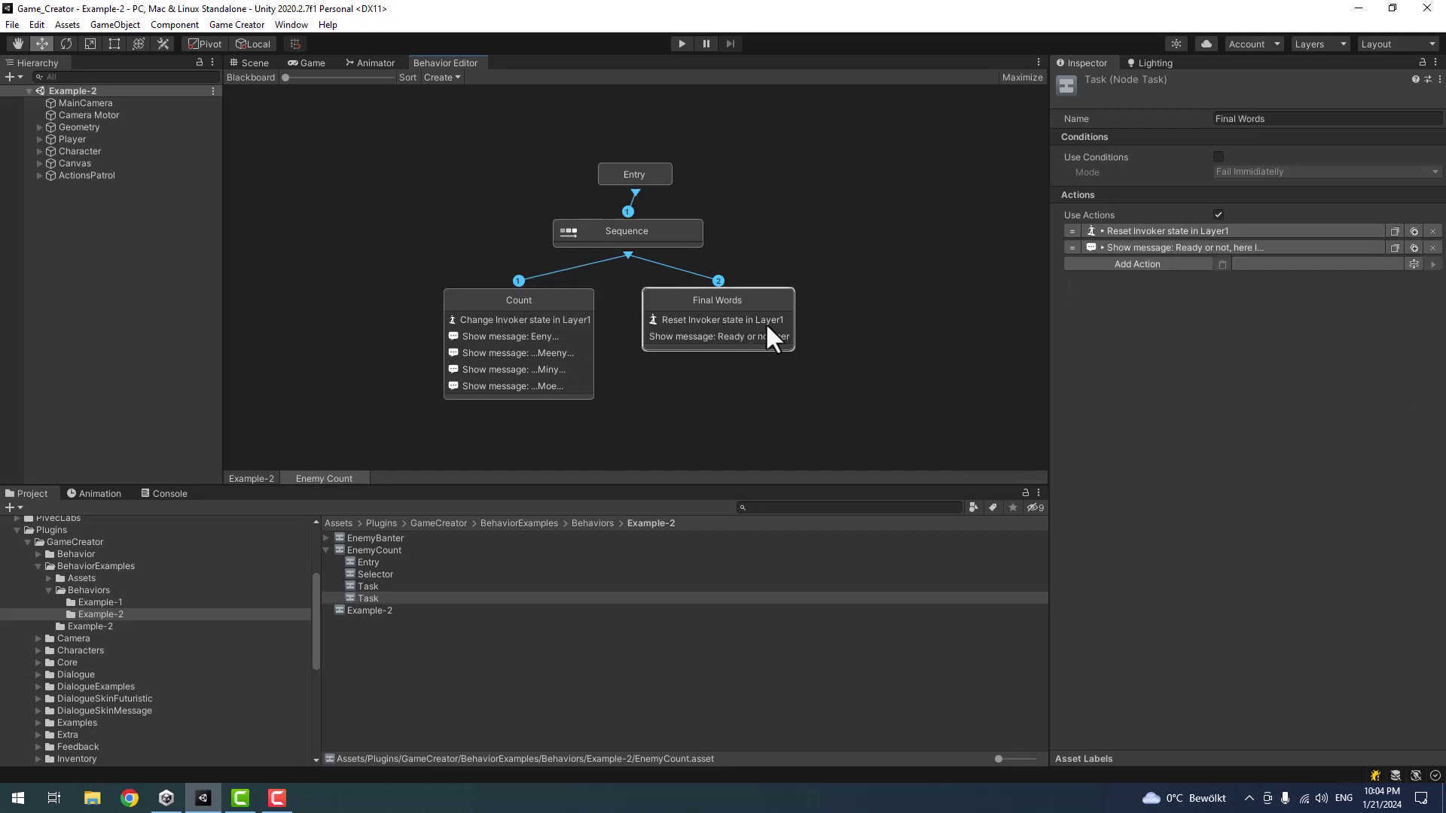
drag(698, 335, 698, 335)
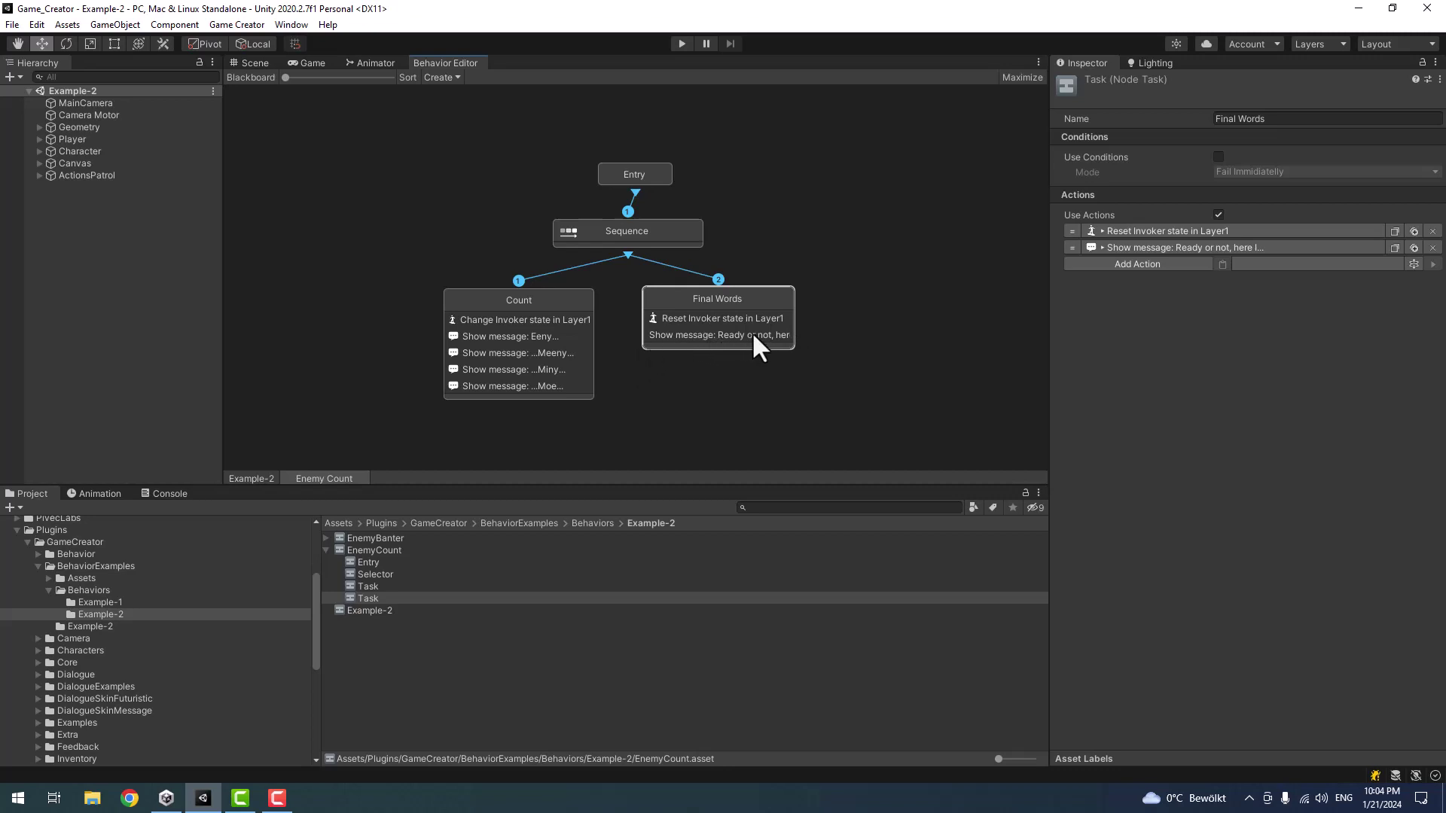
- Check the settings of the Final Words node's show-message action and return to the parent Example-2 graph
click(1185, 247)
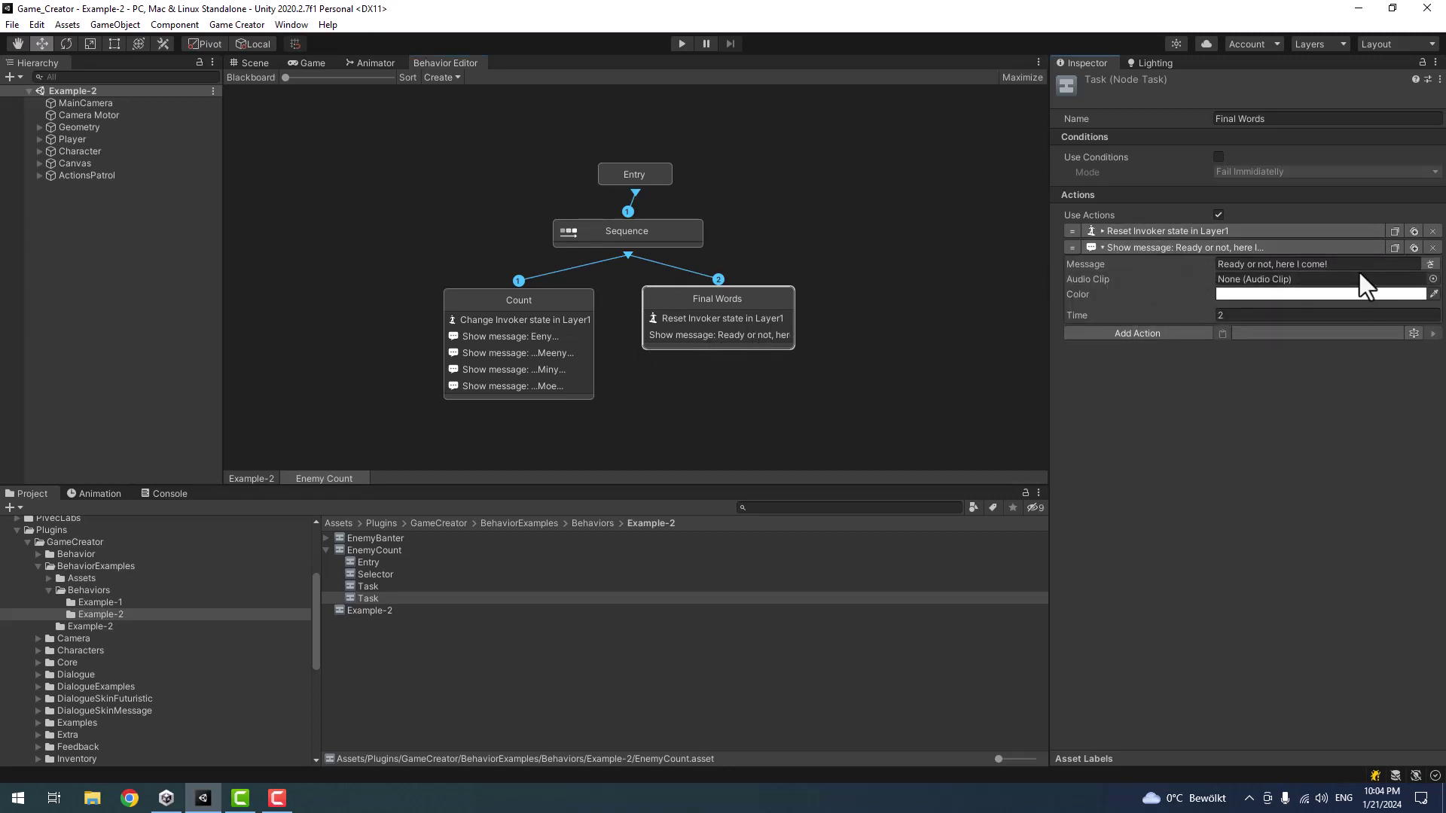
click(1305, 249)
click(1294, 247)
click(235, 479)
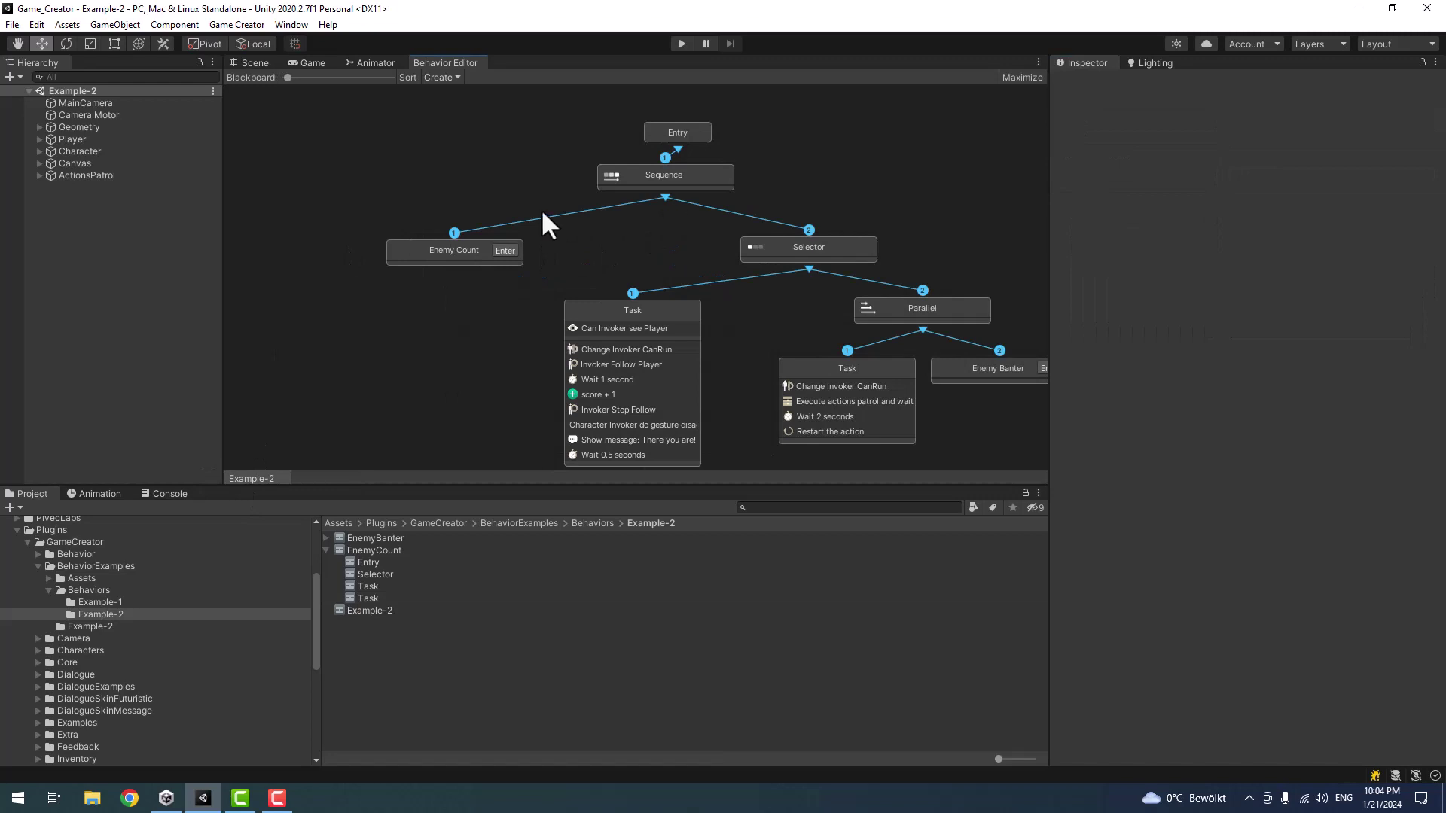
- Nudge the Selector slightly left and shift the "Can Invoker see Player" Task left and slightly down
drag(812, 253, 807, 251)
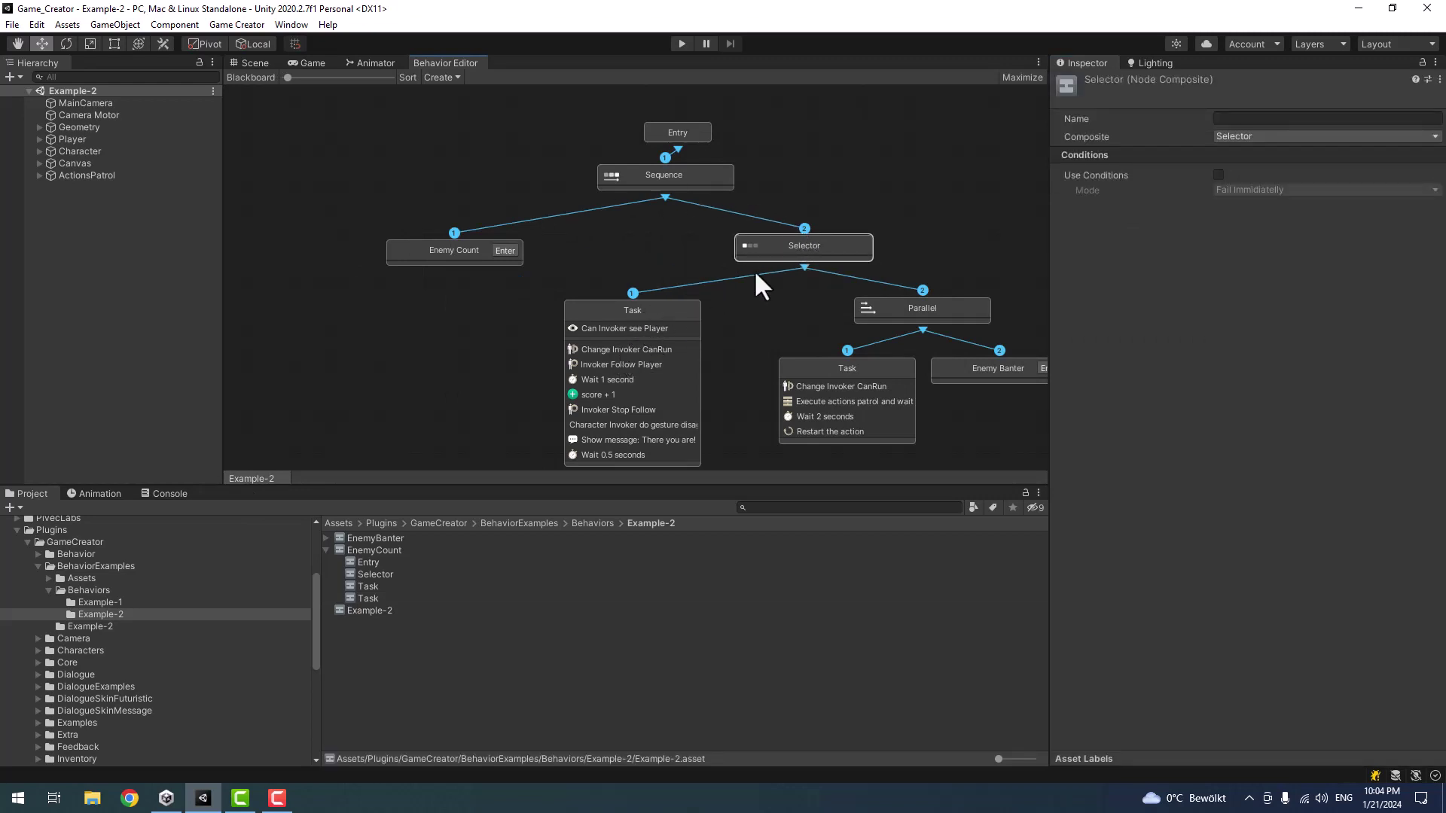
click(618, 314)
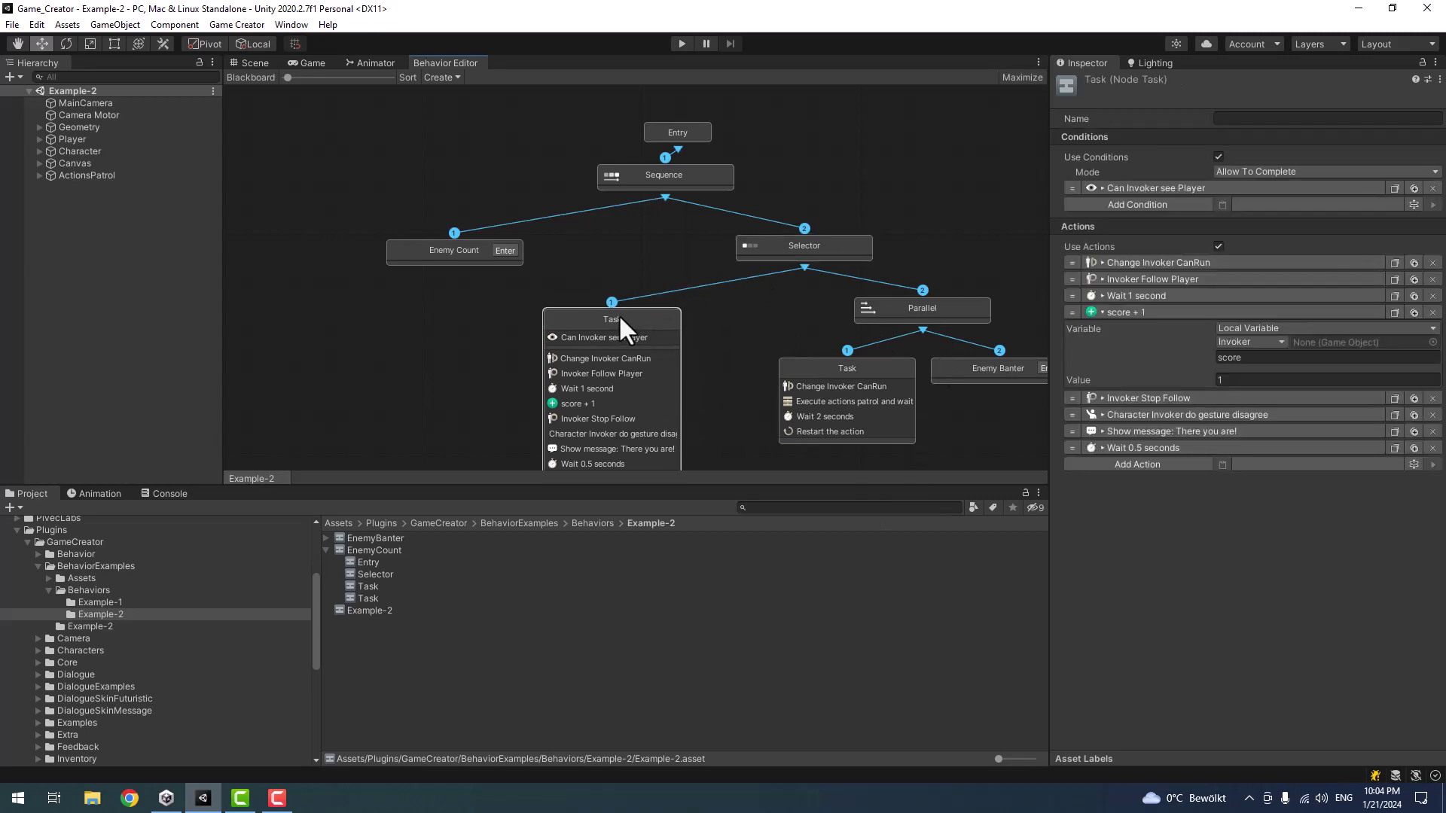
drag(639, 310, 641, 308)
scroll(651, 217, down, 3)
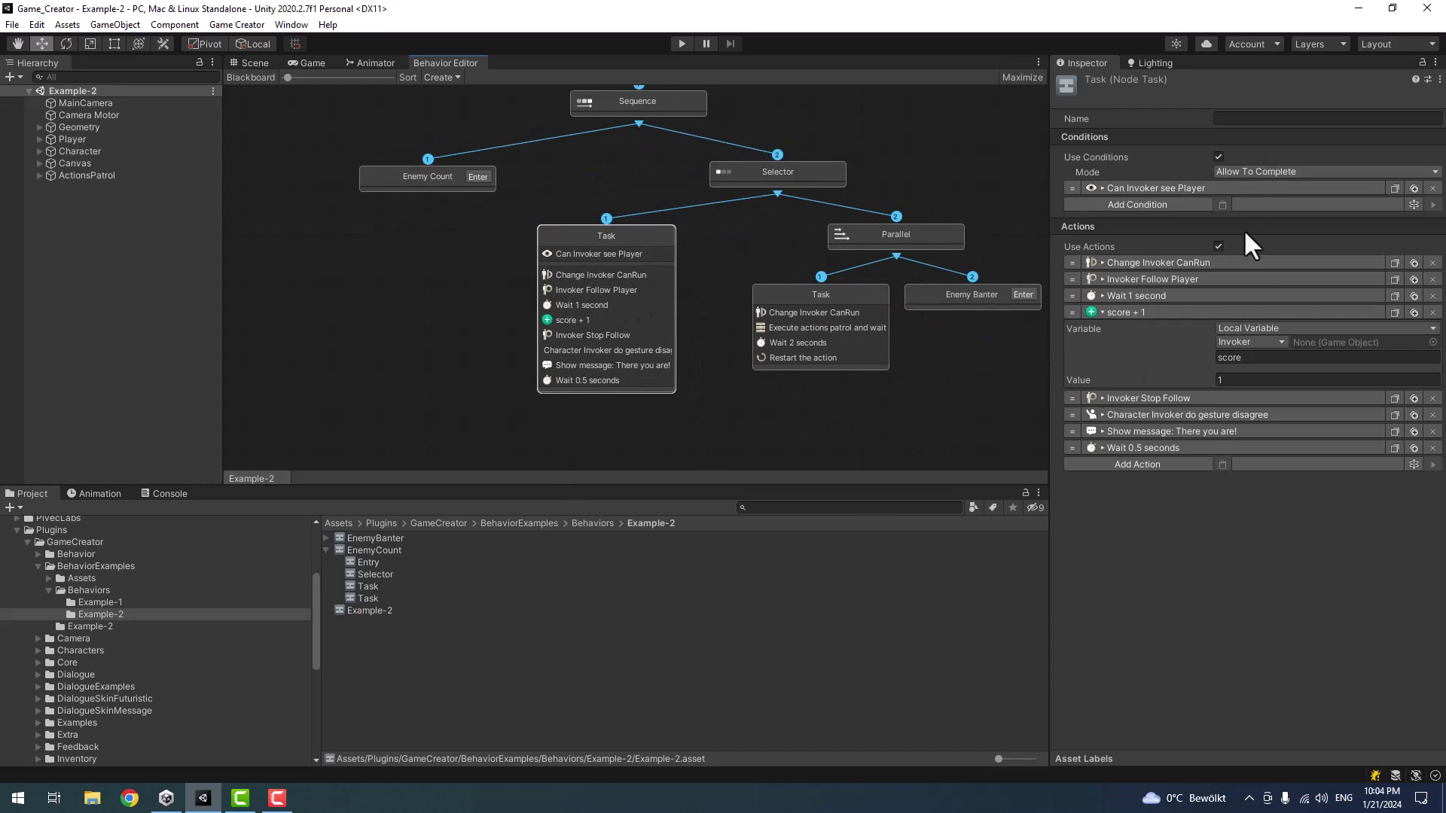
- Expand the Task's Change Invoker CanRun, Invoker Follow Player and Wait 1 second actions to examine their settings
click(1163, 263)
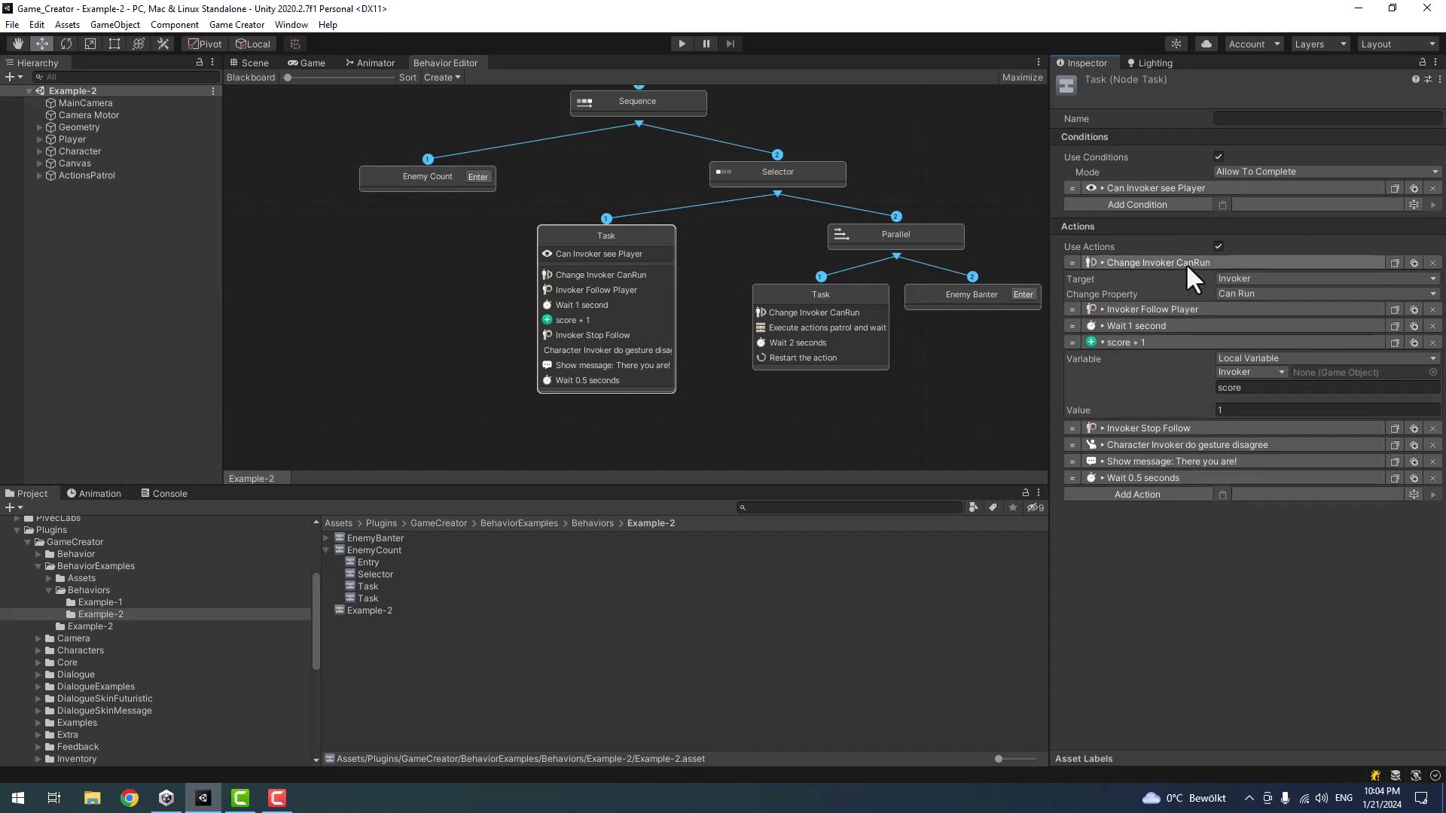
click(1200, 265)
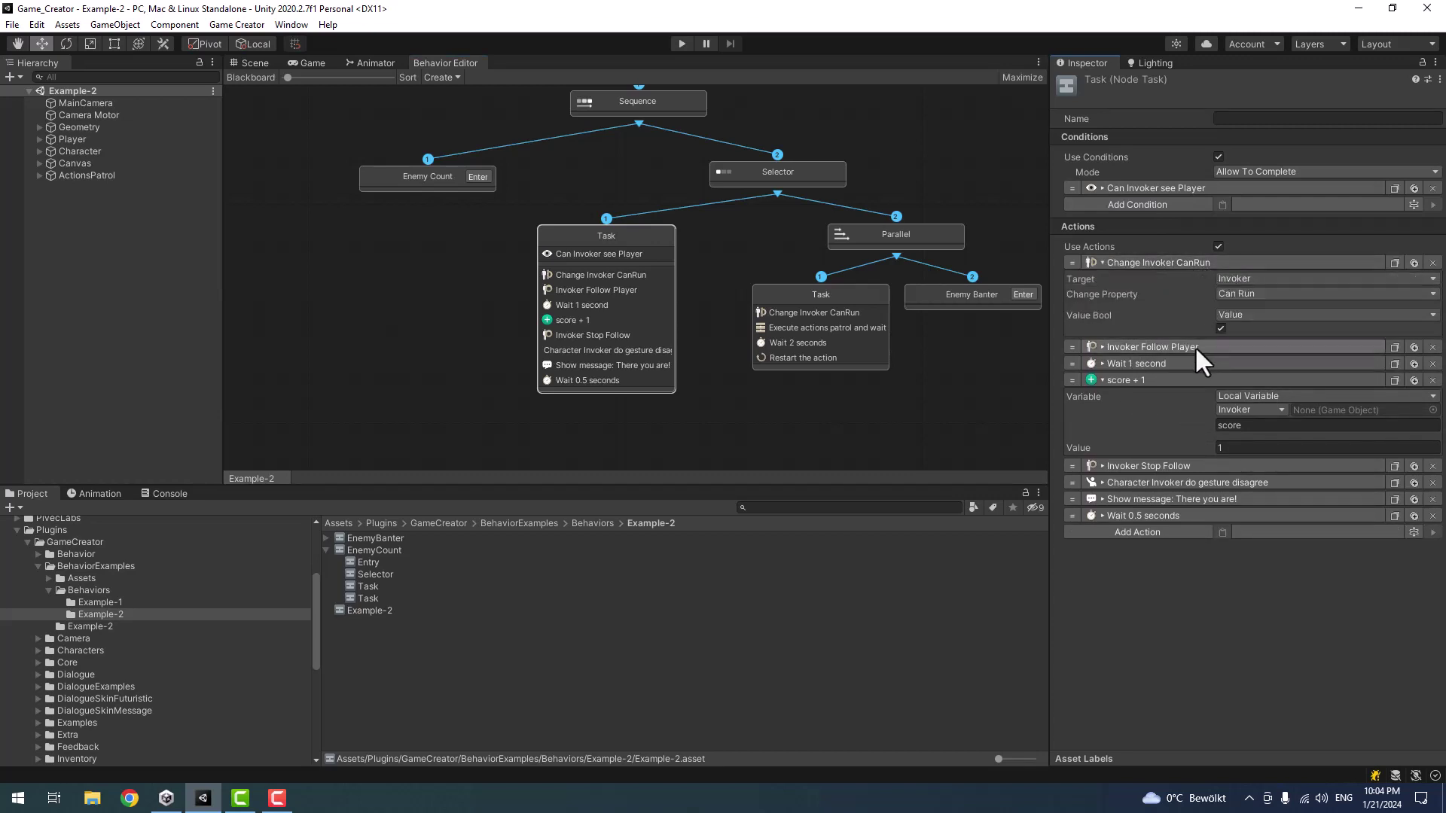
click(1195, 346)
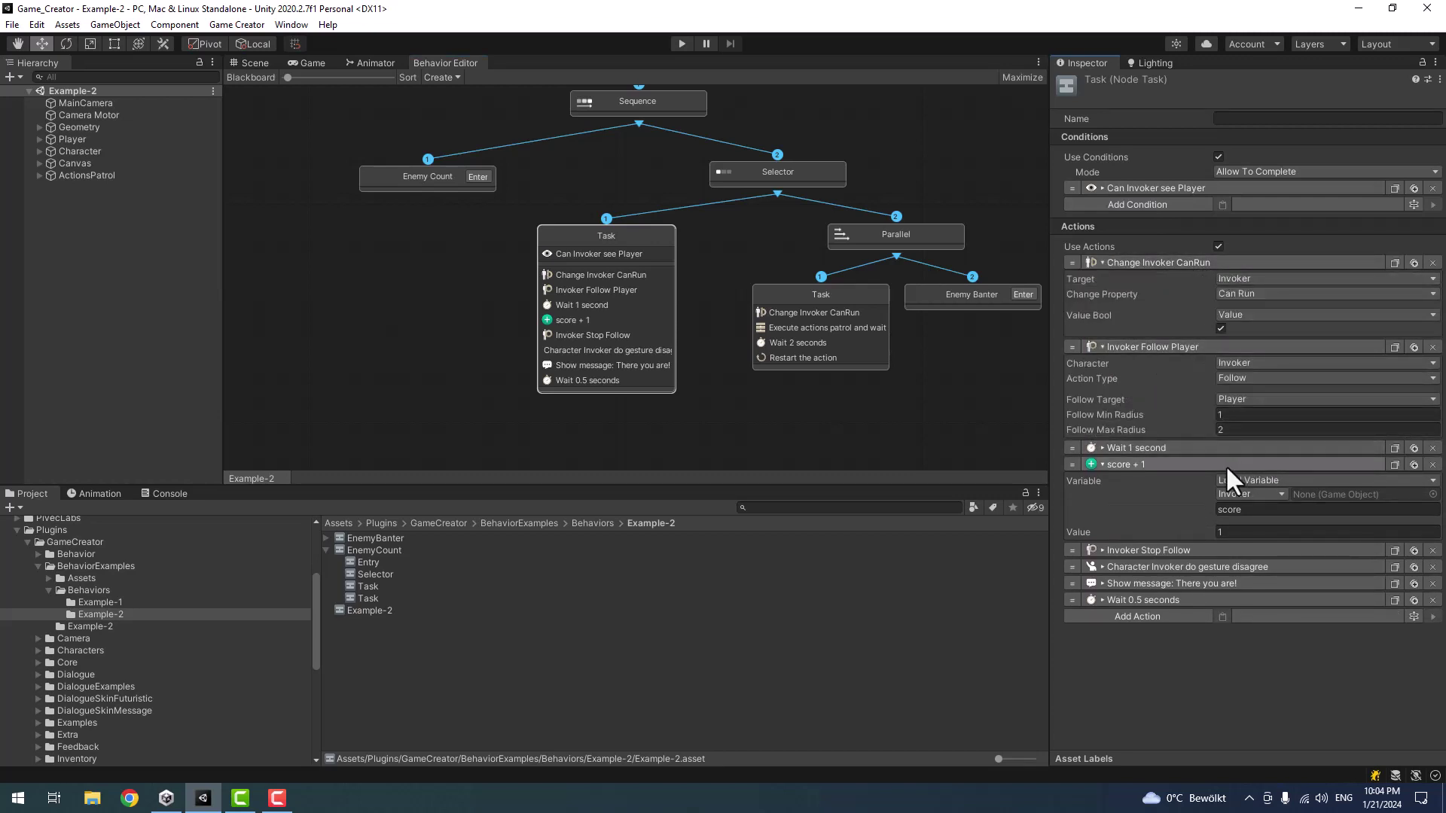
click(1170, 450)
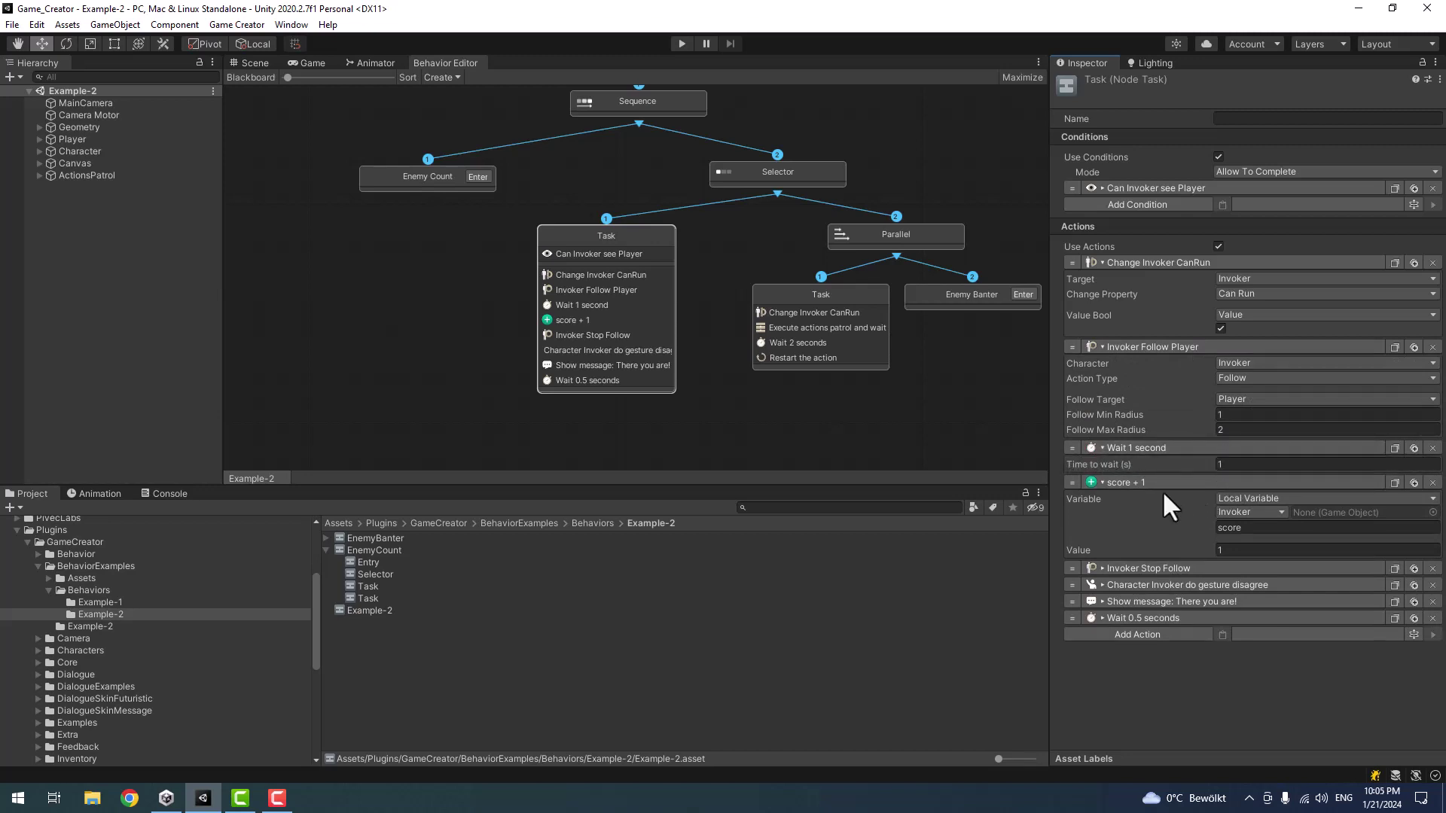
- Examine the settings of the Task's score + 1, Invoker Stop Follow and disagree gesture actions
click(1158, 484)
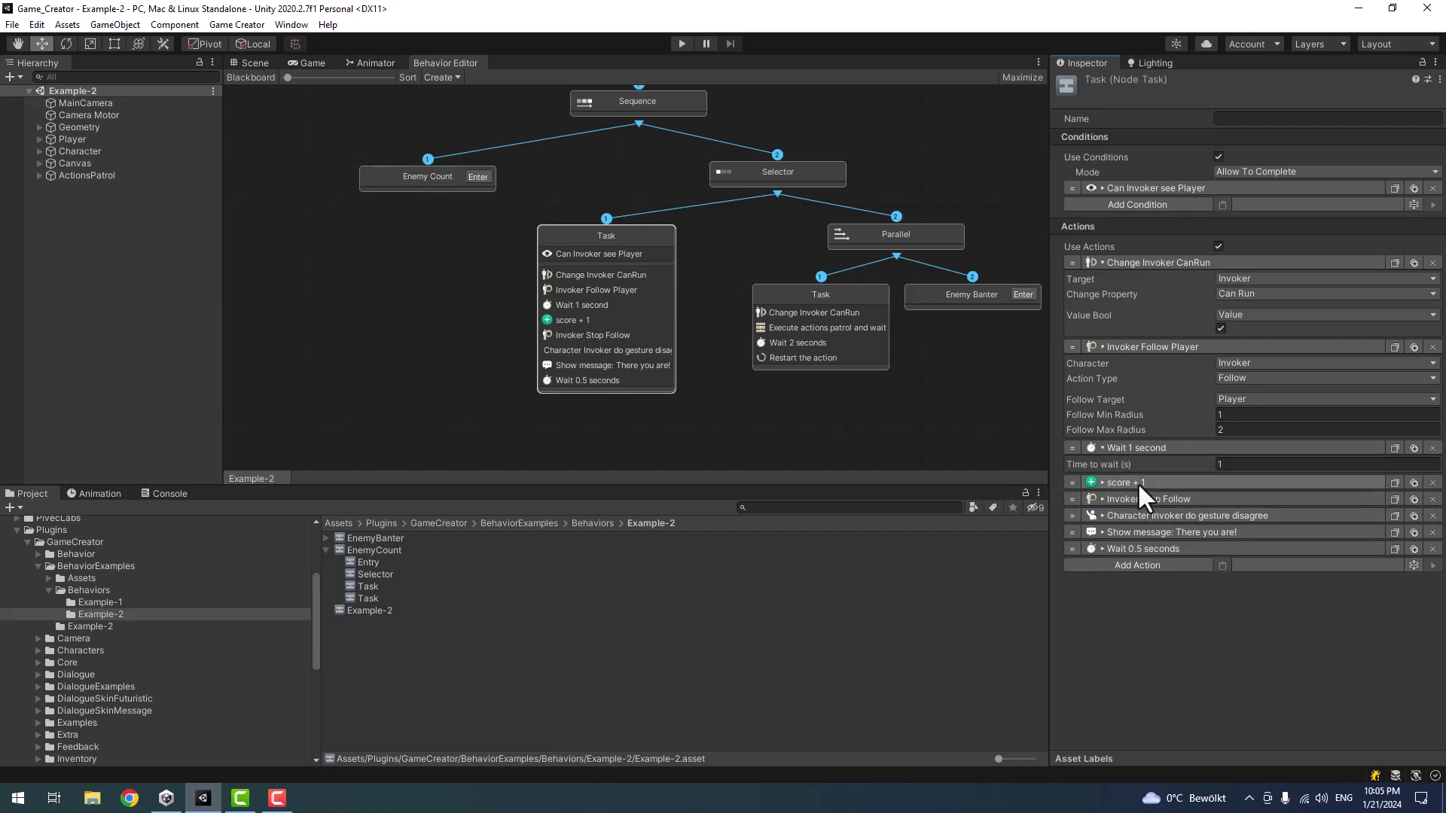
click(1138, 483)
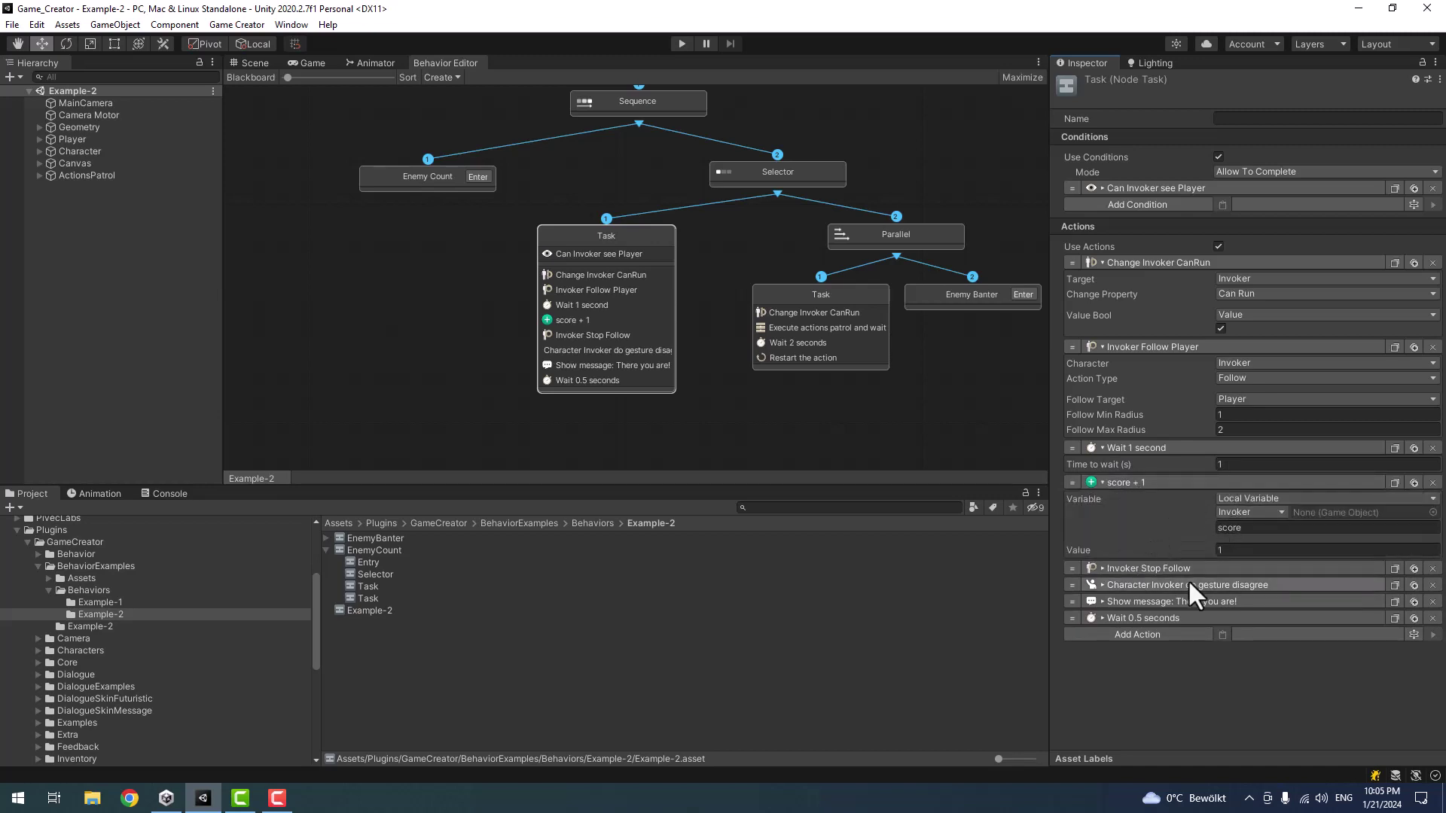
click(1130, 570)
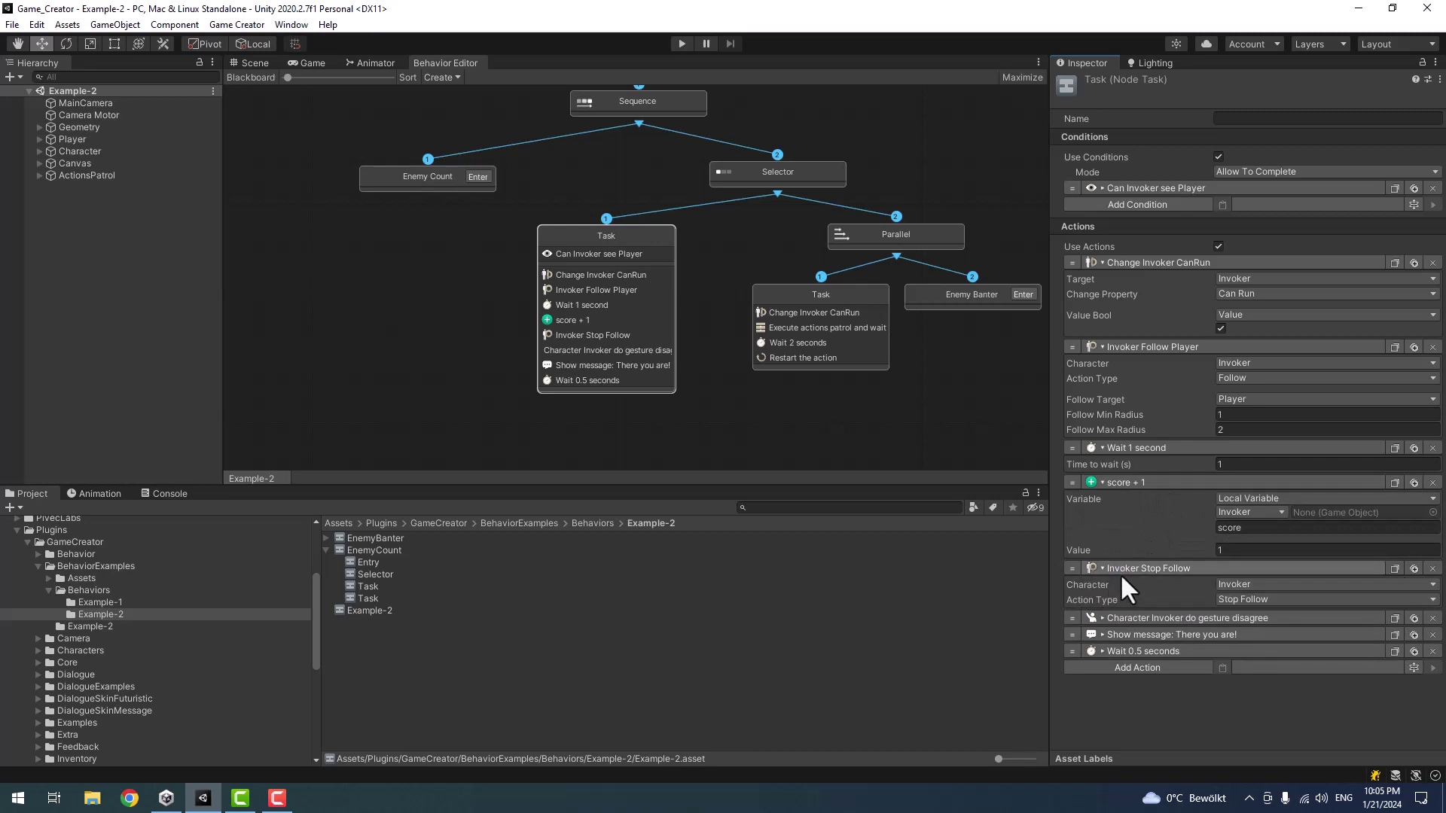
click(1132, 618)
scroll(1160, 644, down, 2)
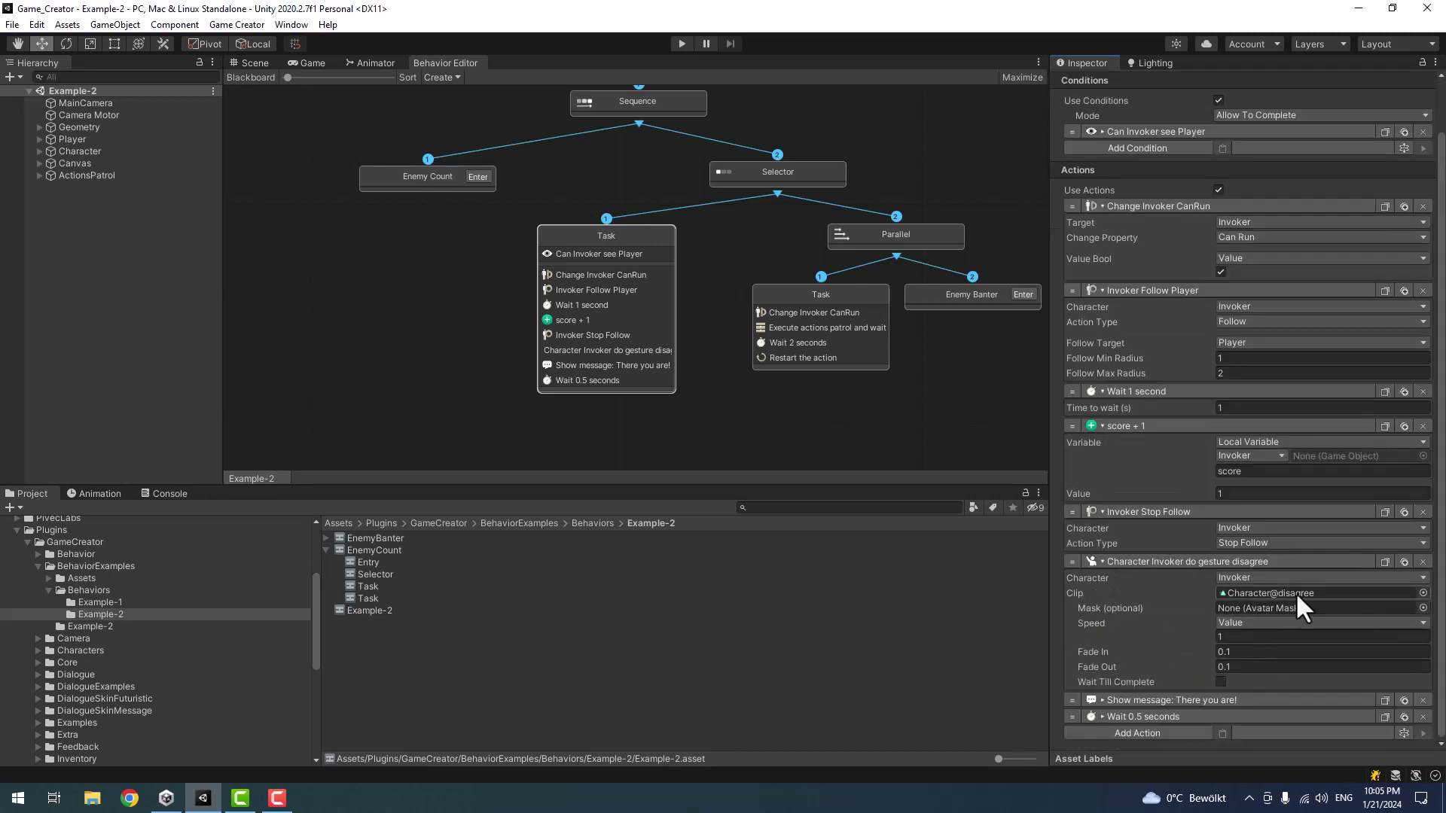
scroll(1190, 632, up, 2)
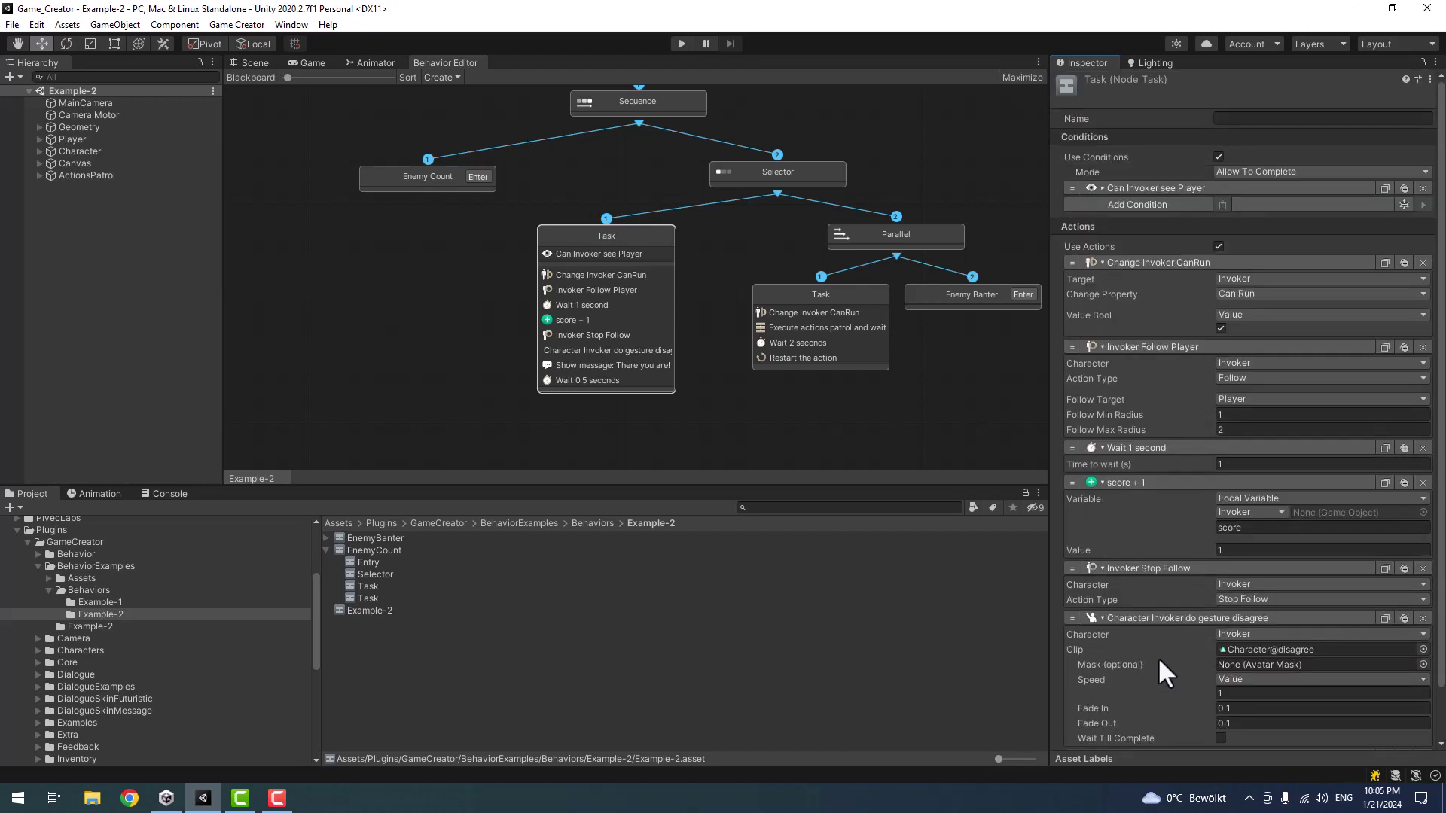
- Examine the message text of the "There you are!" action and the wait time of the Wait 0.5 seconds action
scroll(1159, 657, down, 2)
click(1139, 699)
scroll(1175, 689, down, 3)
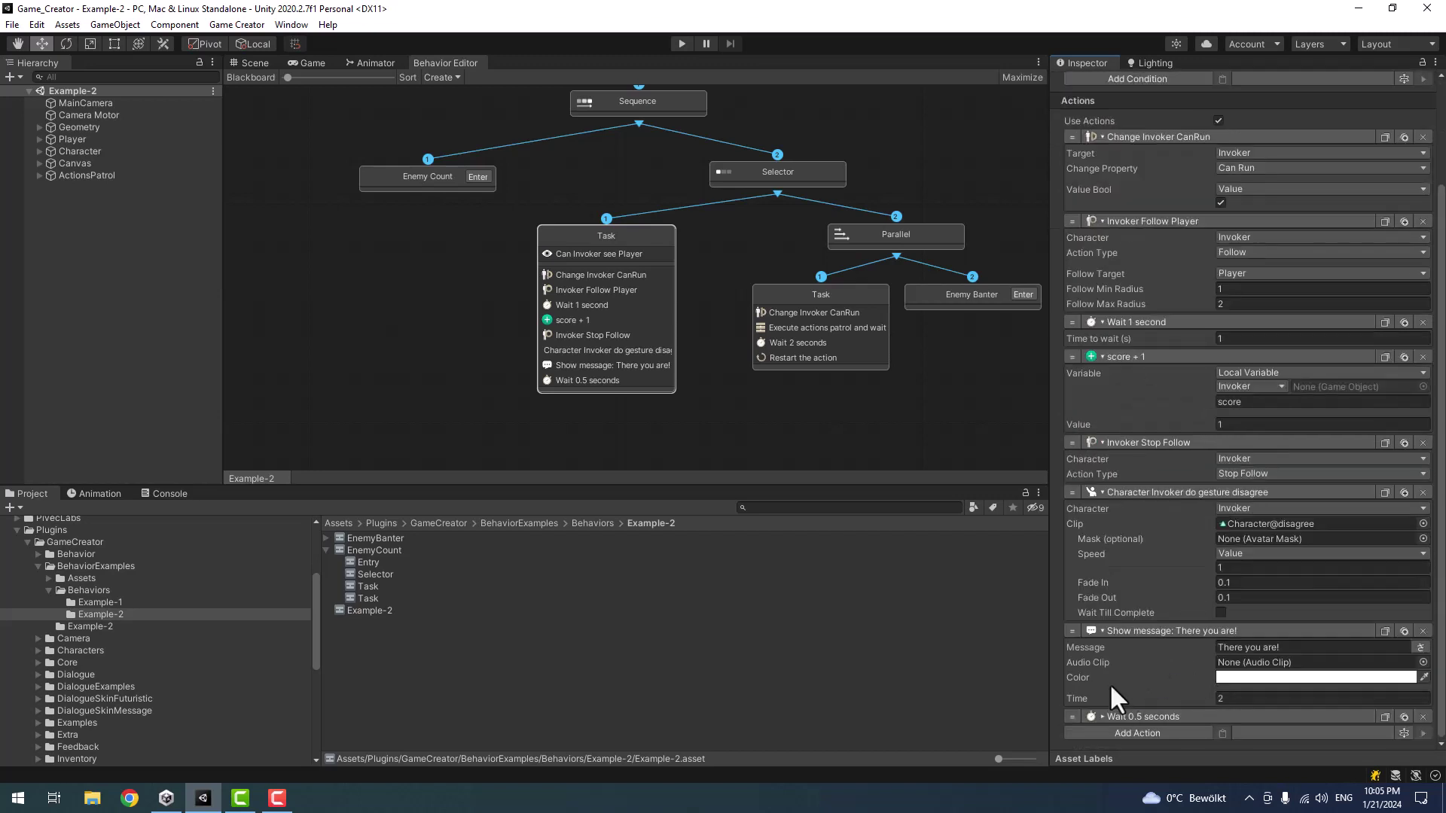
click(1280, 648)
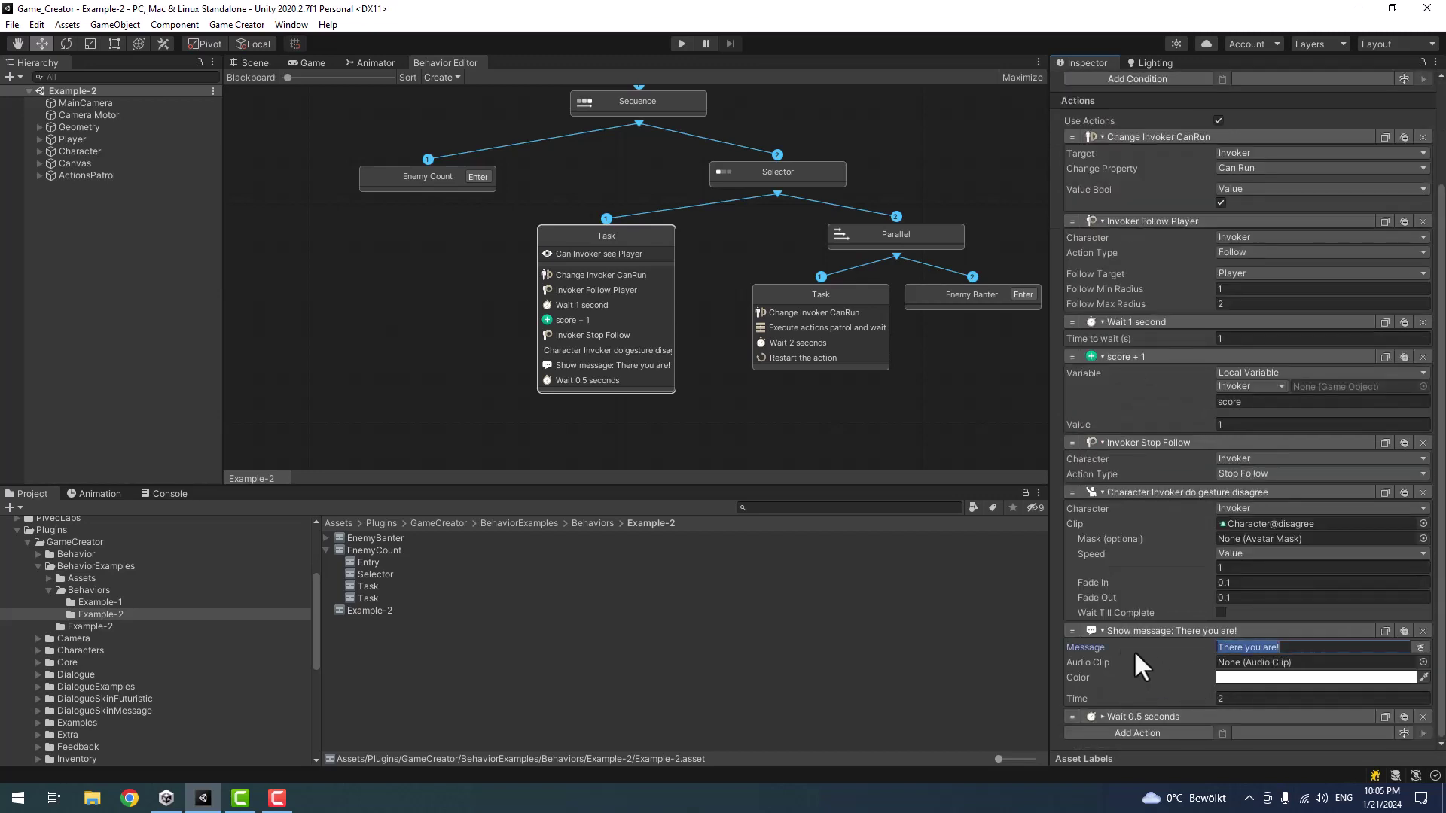
click(1121, 718)
click(1251, 732)
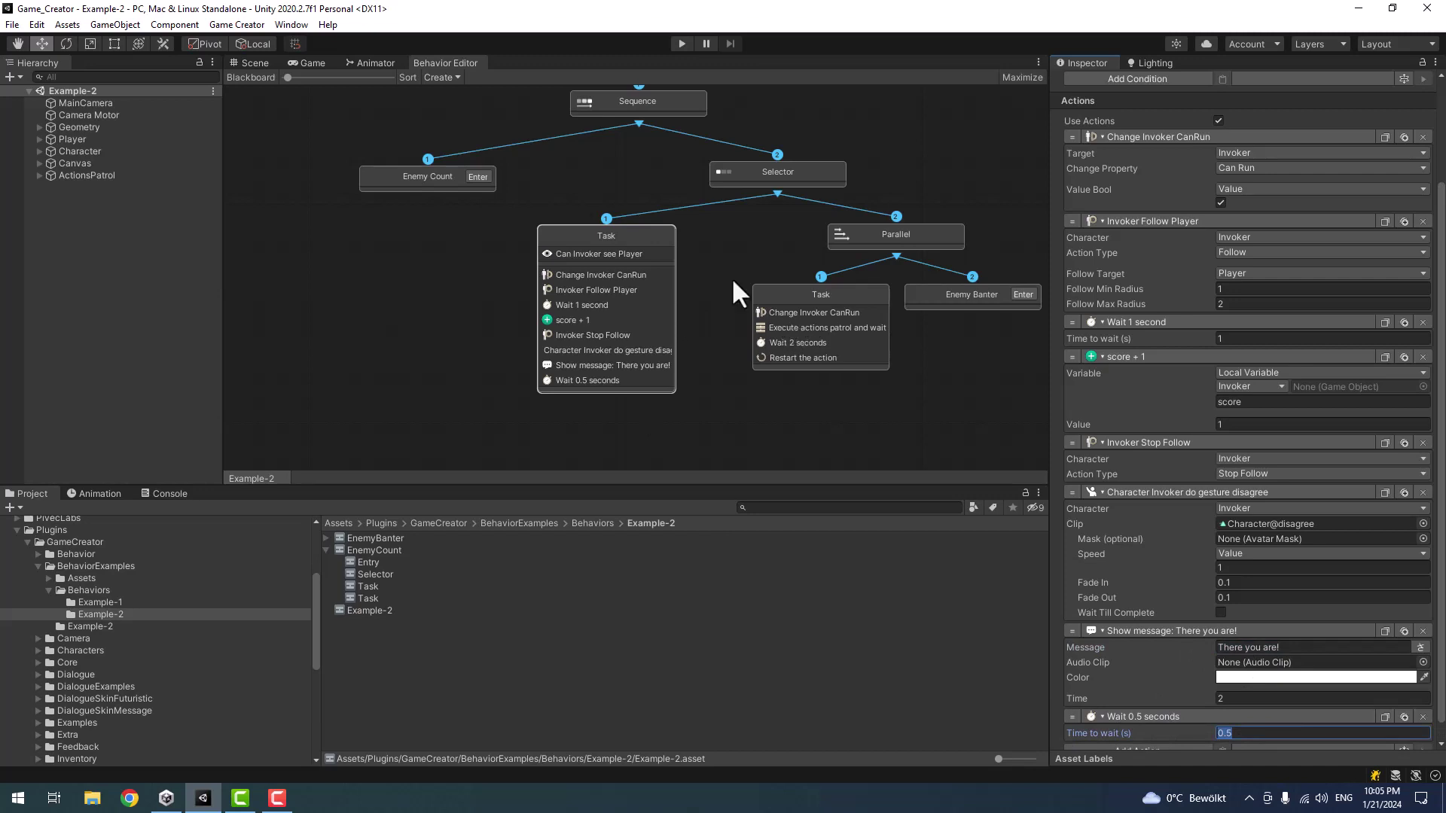
- Nudge the "Can Invoker see Player" Task and the Parallel node slightly left in the Example-2 graph
drag(660, 241, 652, 240)
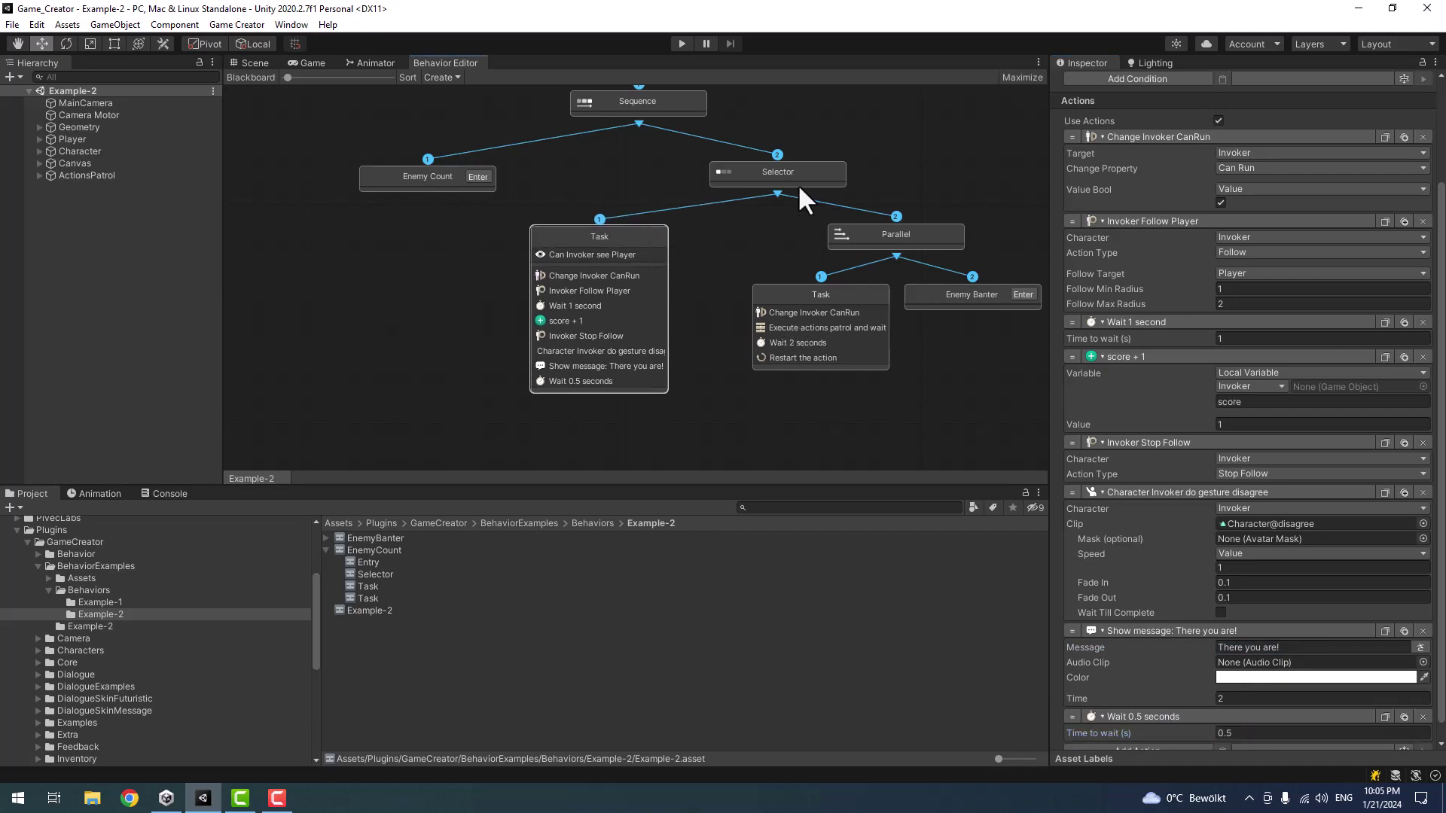
drag(897, 234, 895, 233)
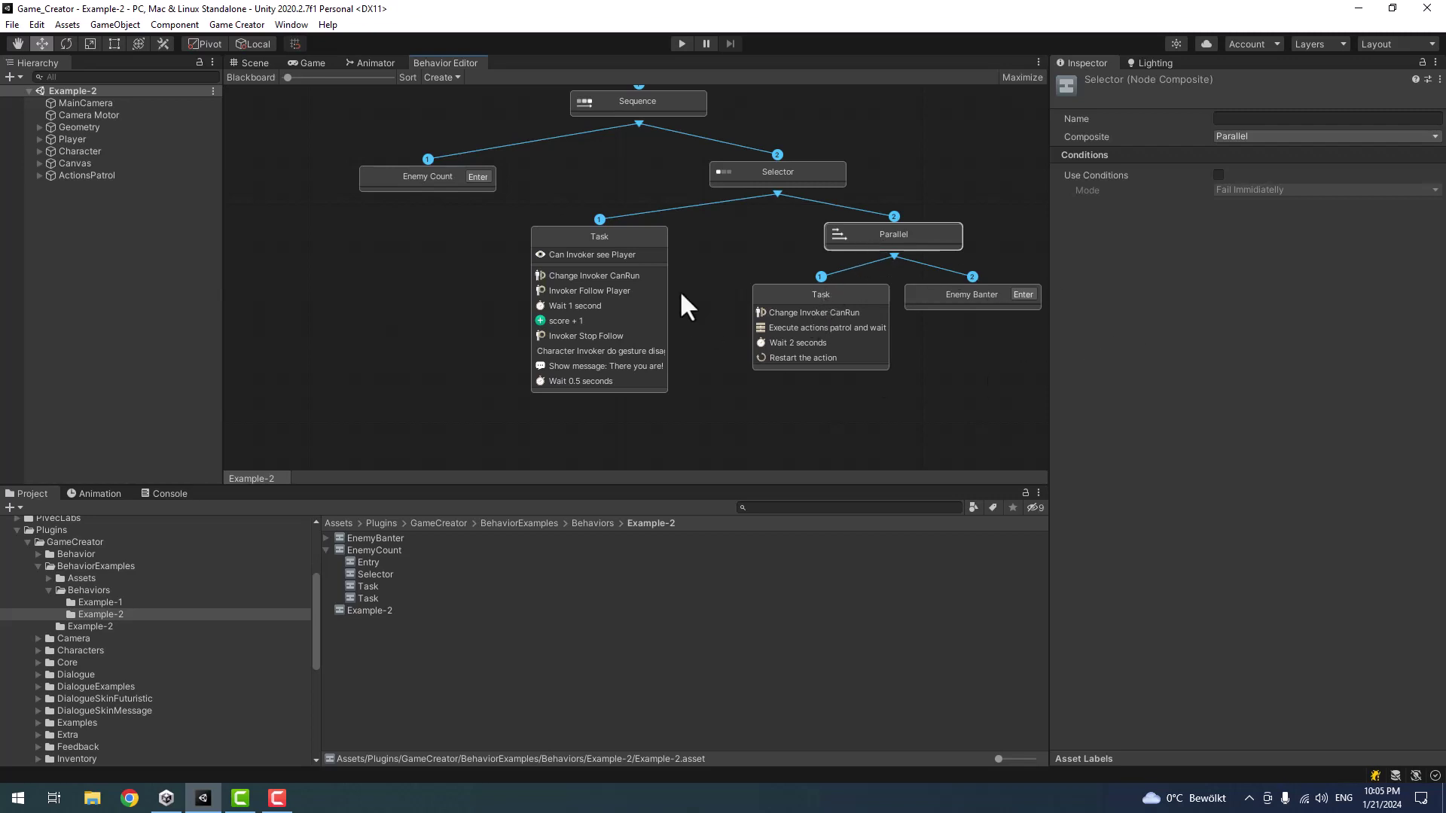
middle_drag(916, 170, 668, 173)
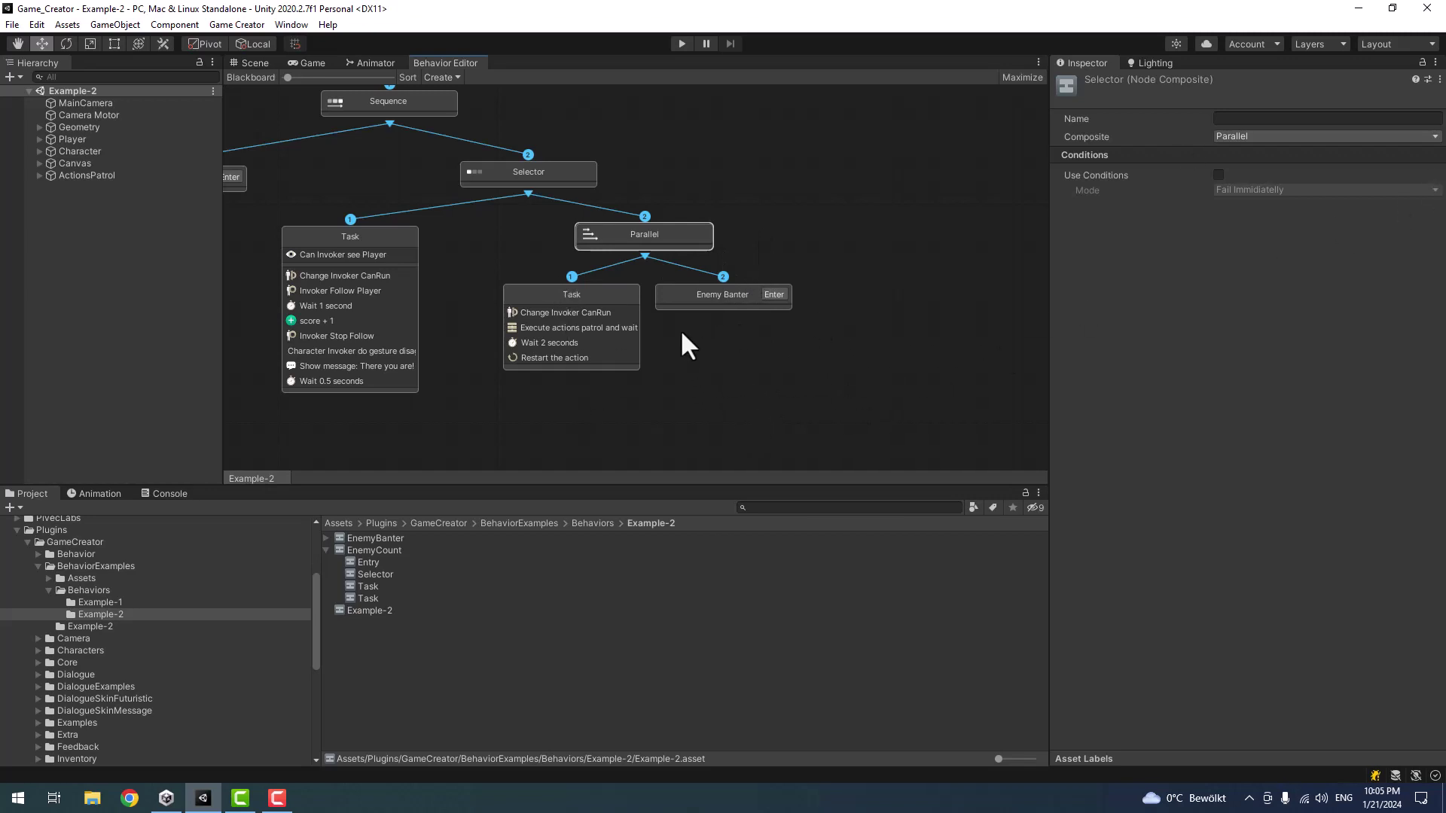
middle_drag(682, 334, 819, 388)
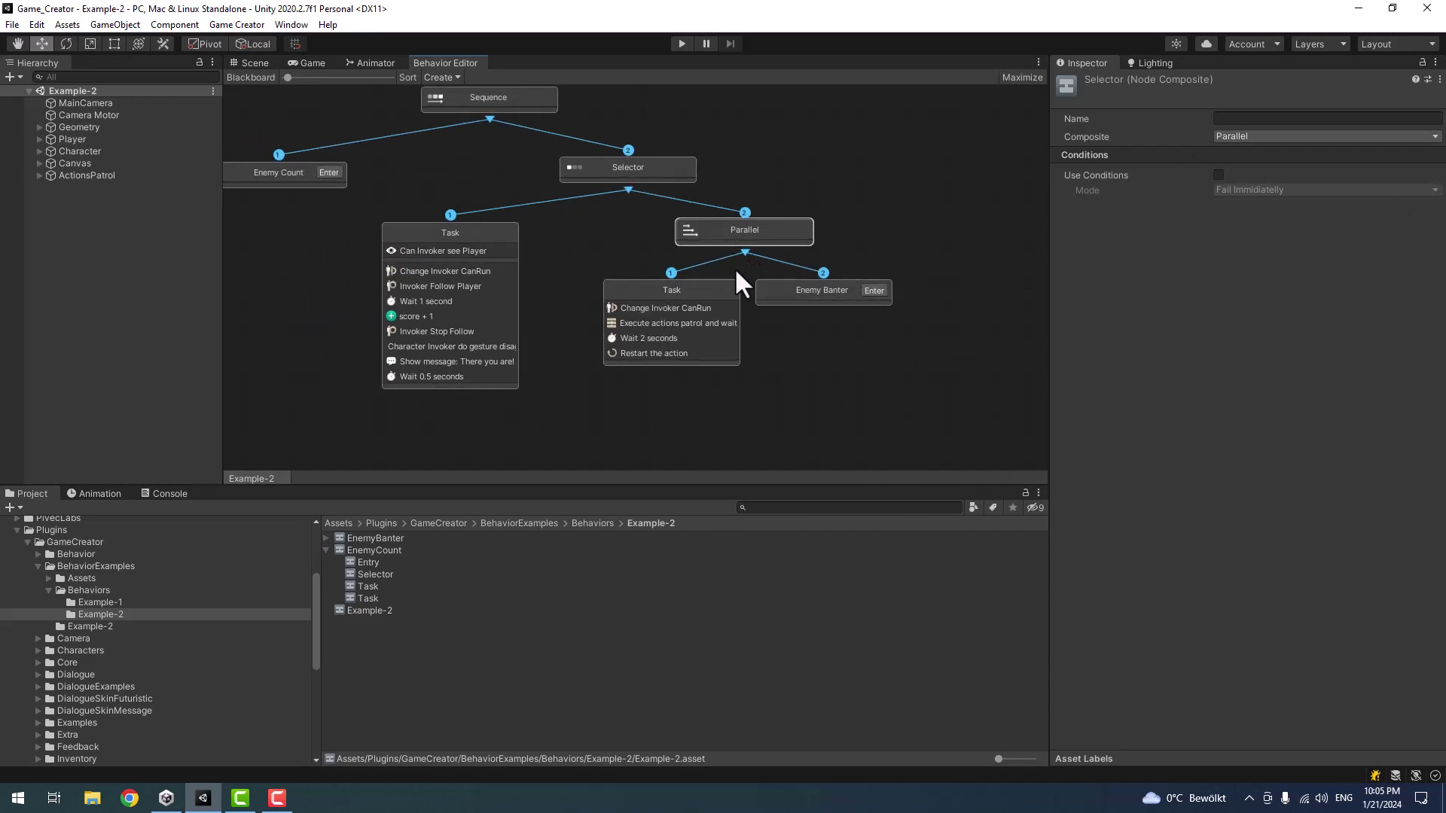
drag(735, 226, 723, 221)
- Nudge the patrol Task slightly left and the "Can Invoker see Player" Task slightly down, reviewing the actions of both
drag(659, 291, 648, 286)
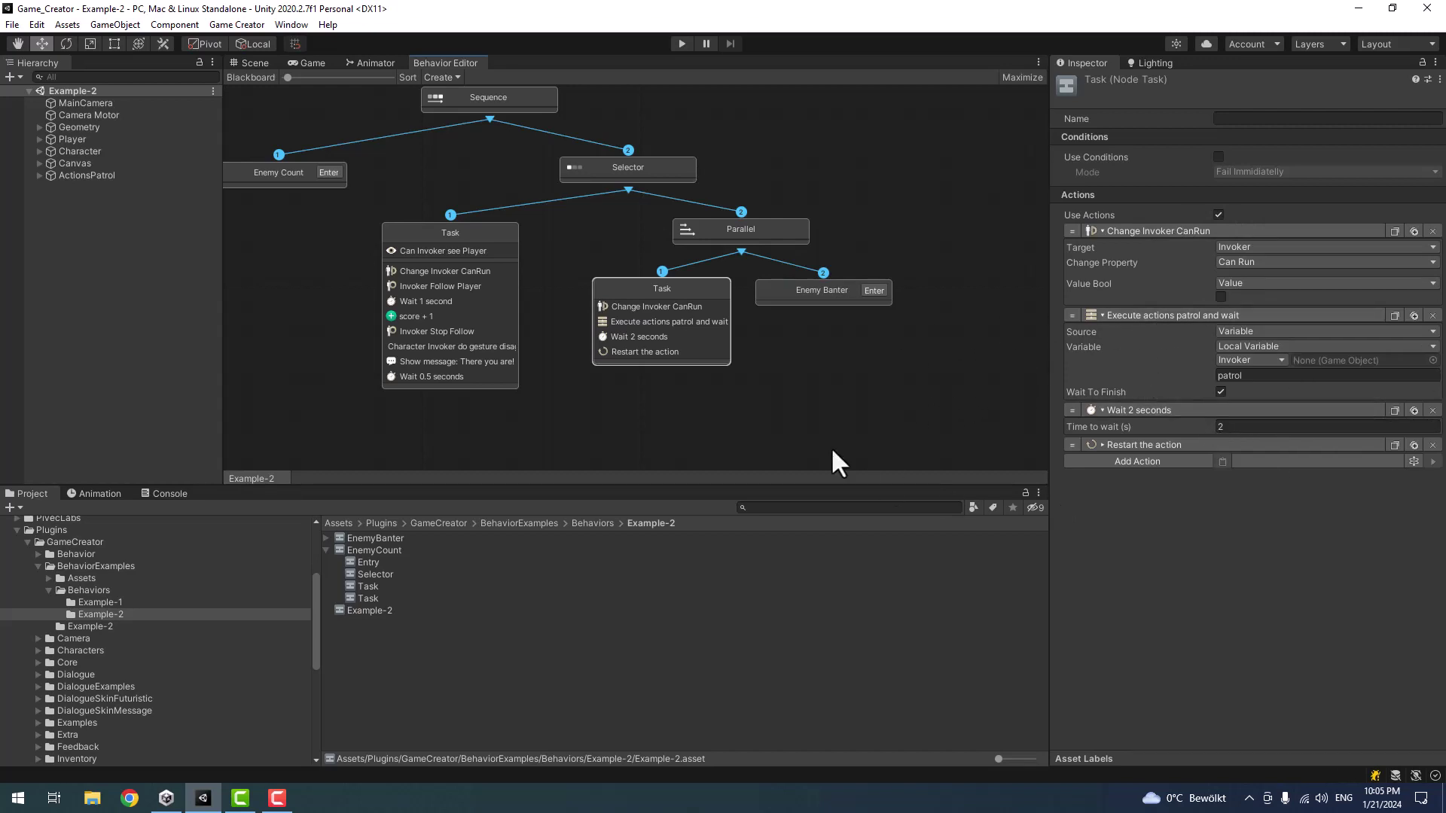
drag(467, 232, 463, 238)
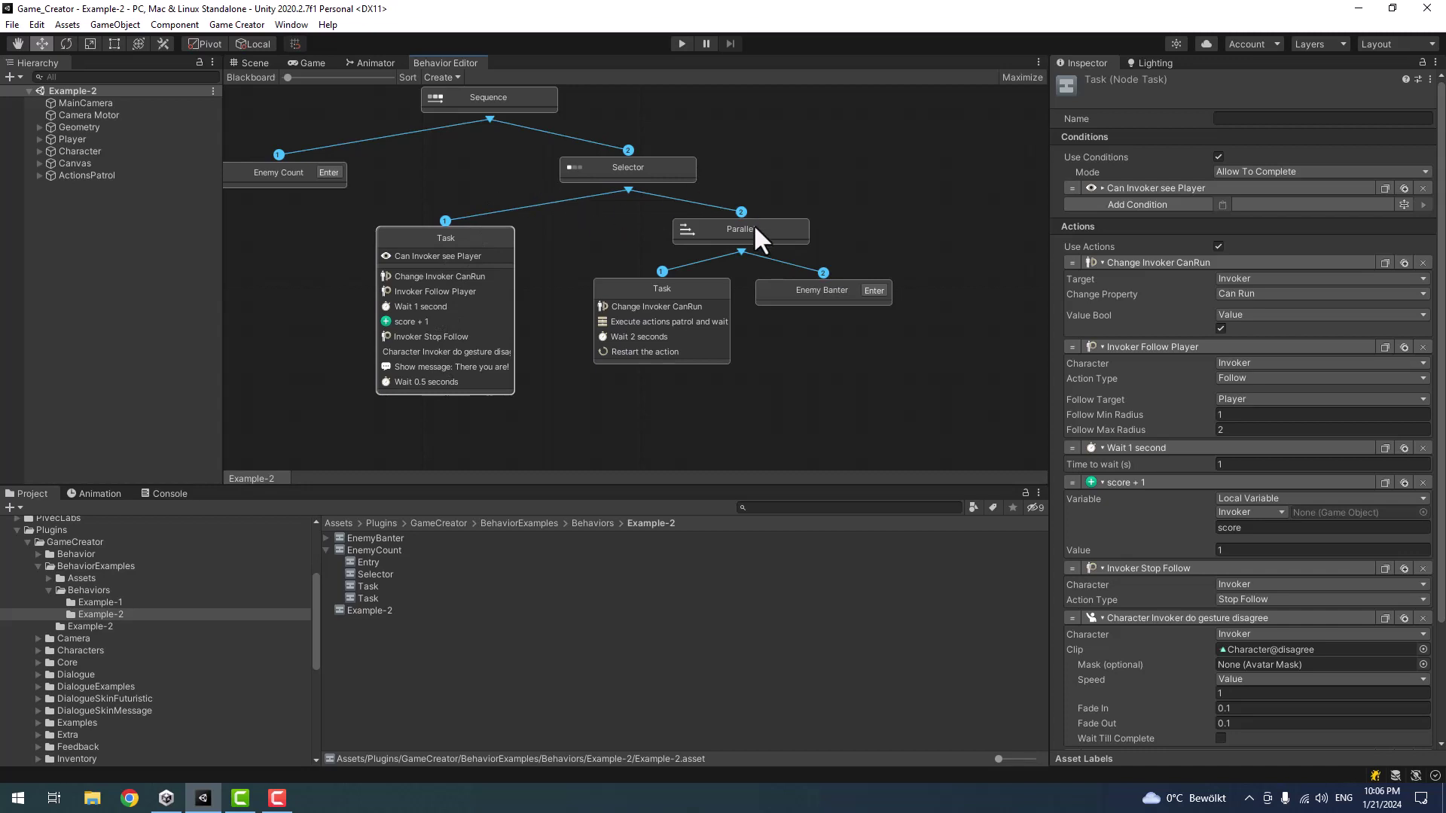
click(663, 290)
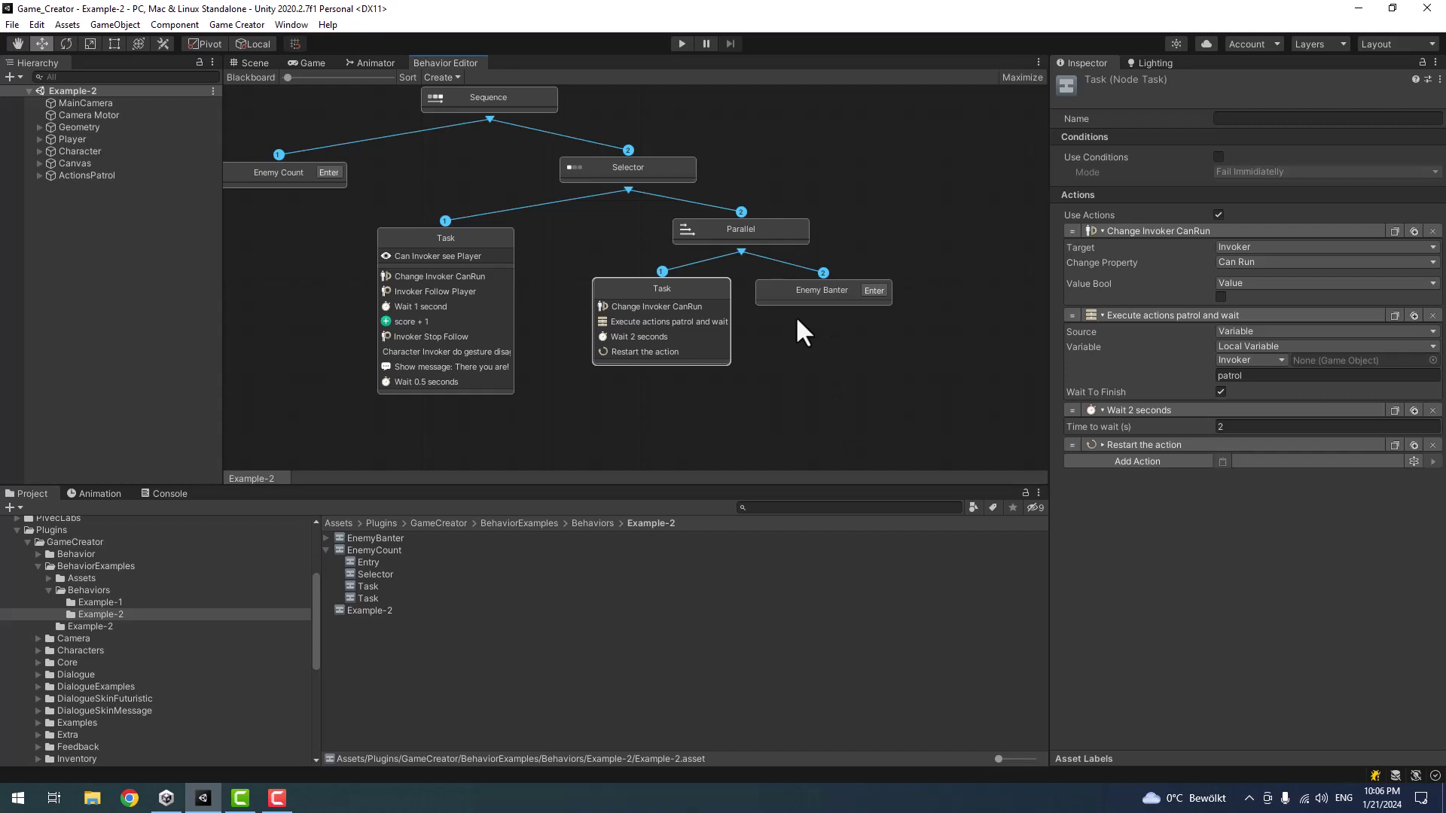
middle_drag(823, 350, 814, 331)
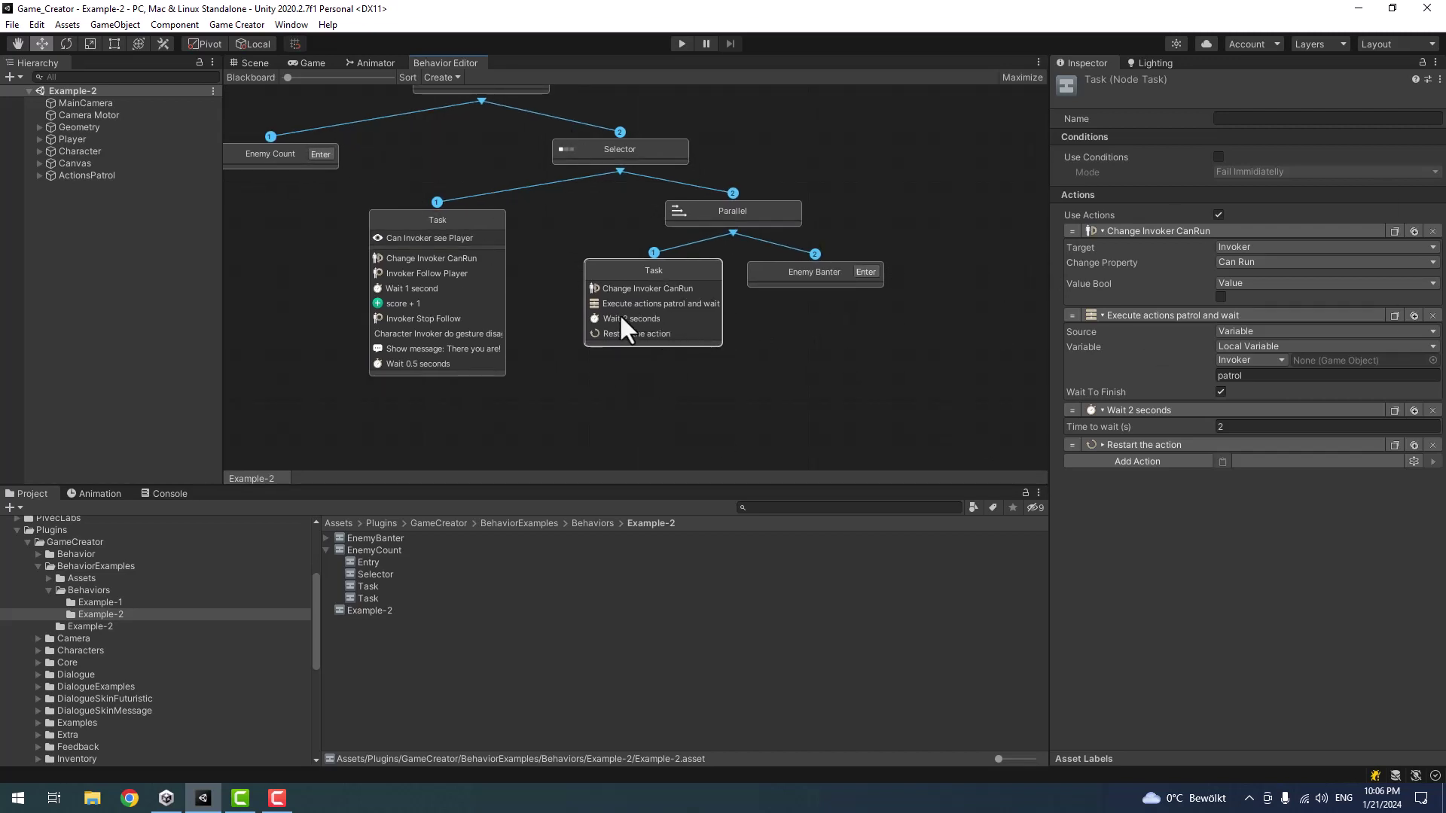
- Shift the Enemy Banter node and the patrol Task slightly down below Parallel, checking which behavior graph Enemy Banter references
drag(798, 270, 804, 272)
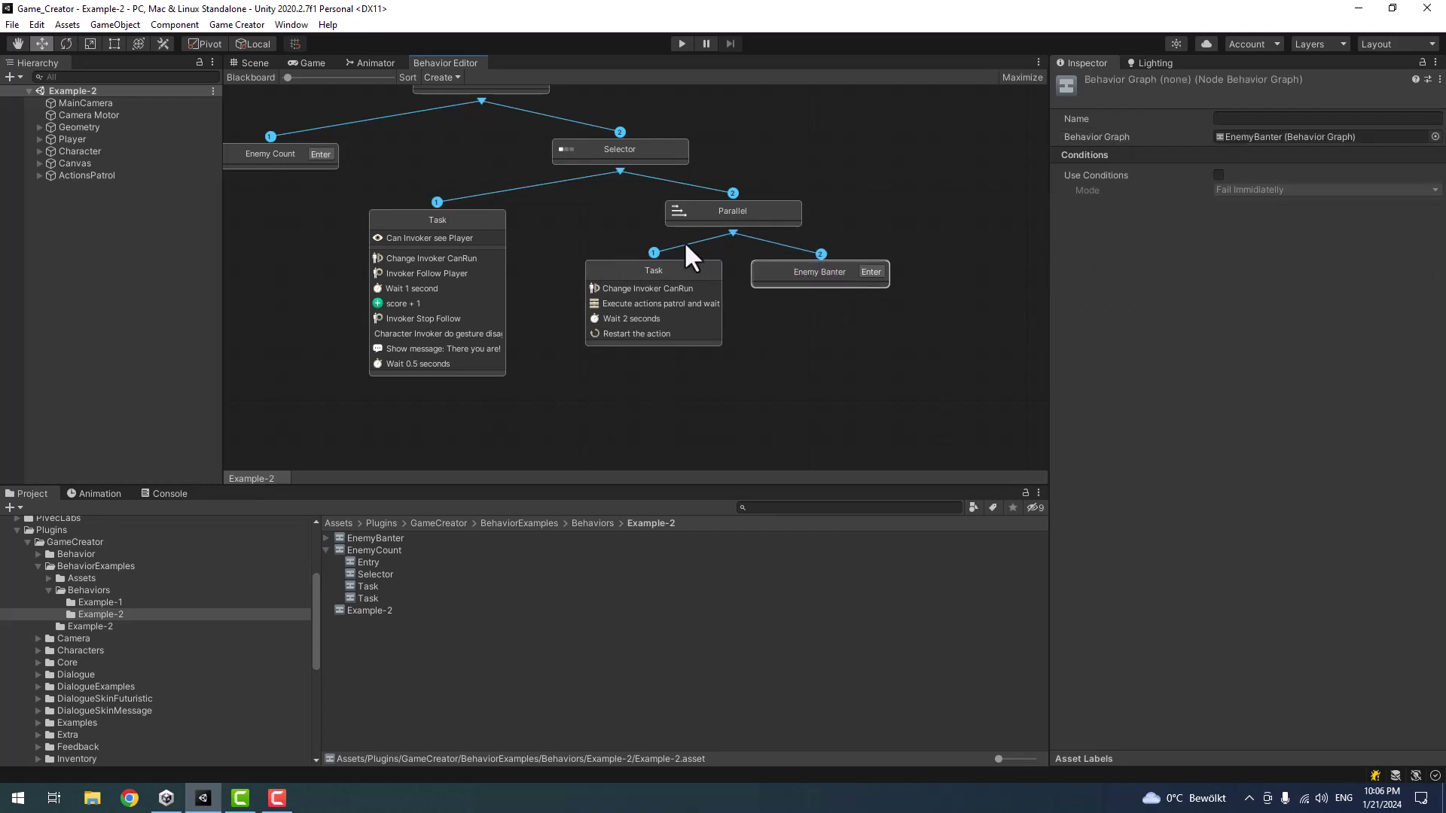
drag(643, 269, 640, 283)
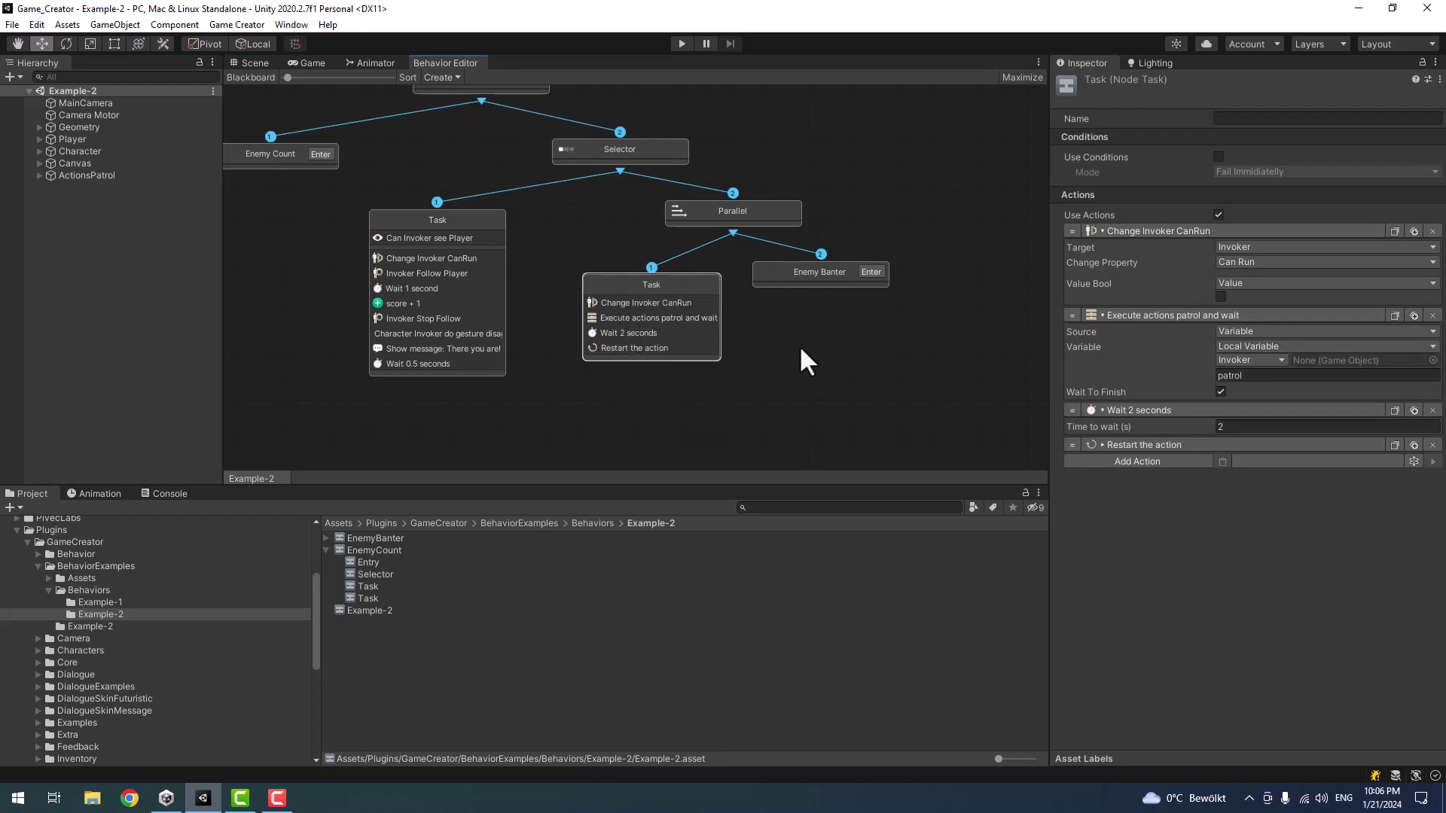
drag(800, 285, 809, 295)
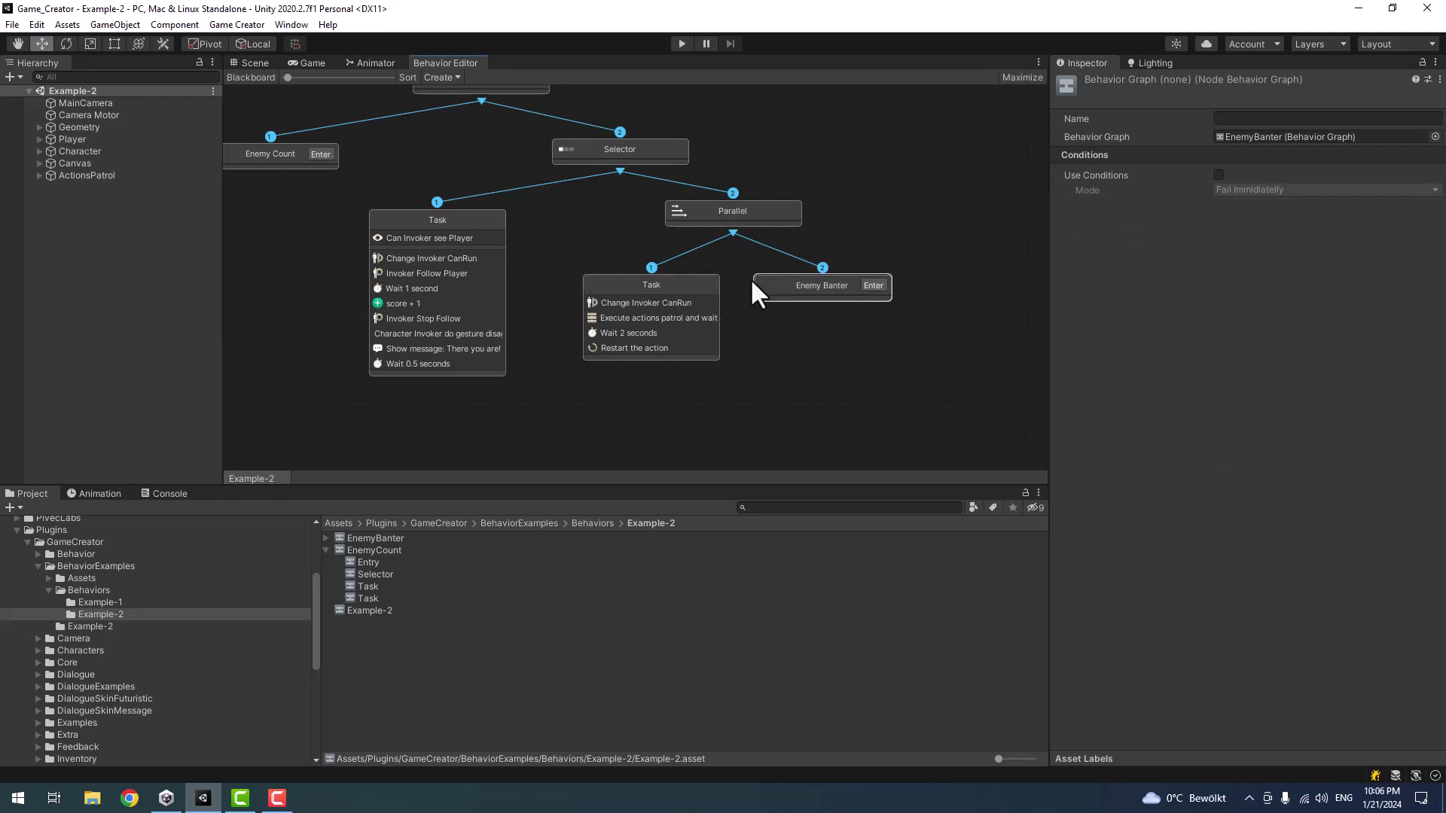
drag(826, 281, 827, 278)
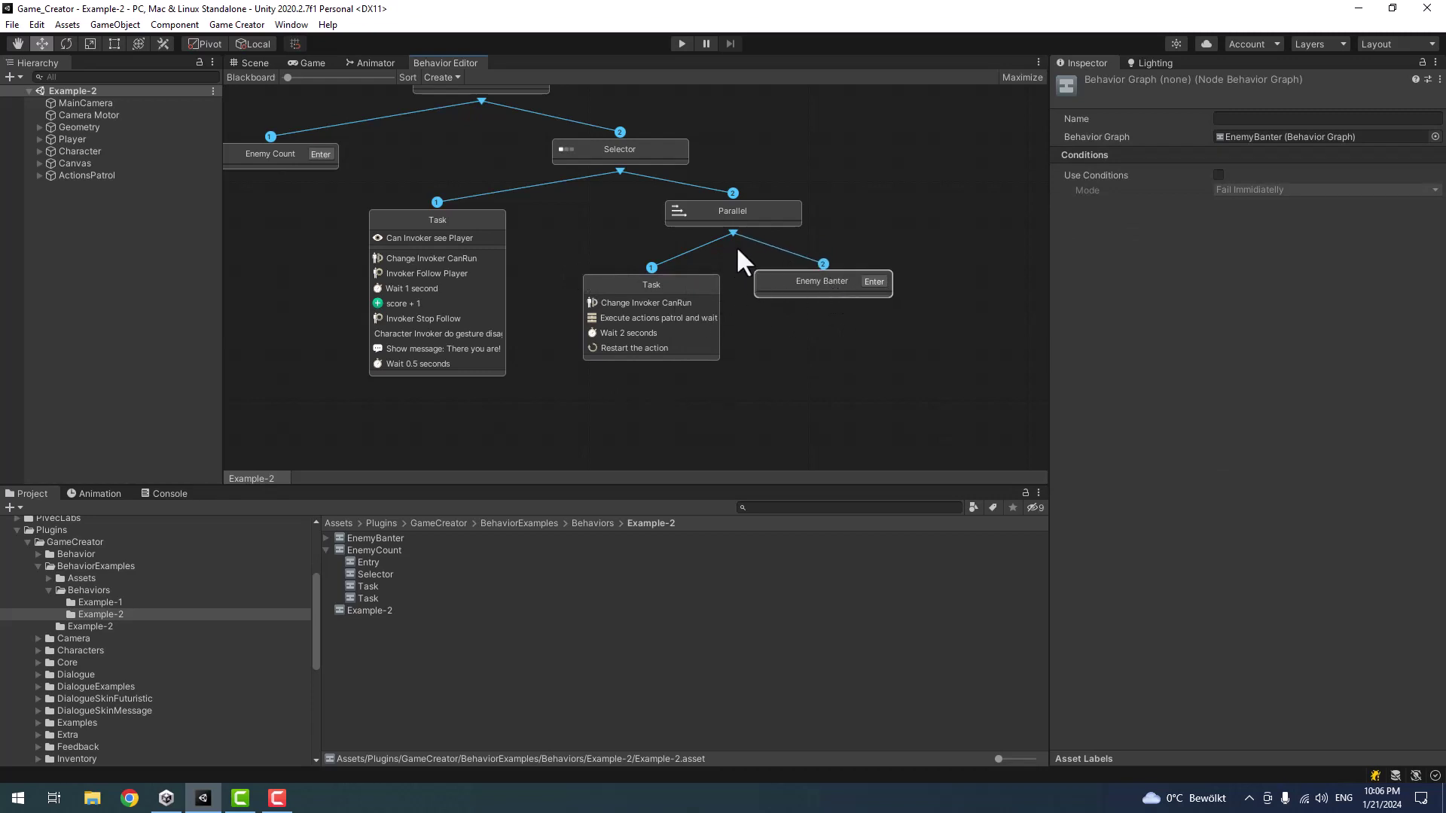
- Enter the Enemy Banter subgraph and move its Wait 3 seconds Task slightly down and left
middle_drag(898, 304, 892, 350)
click(892, 304)
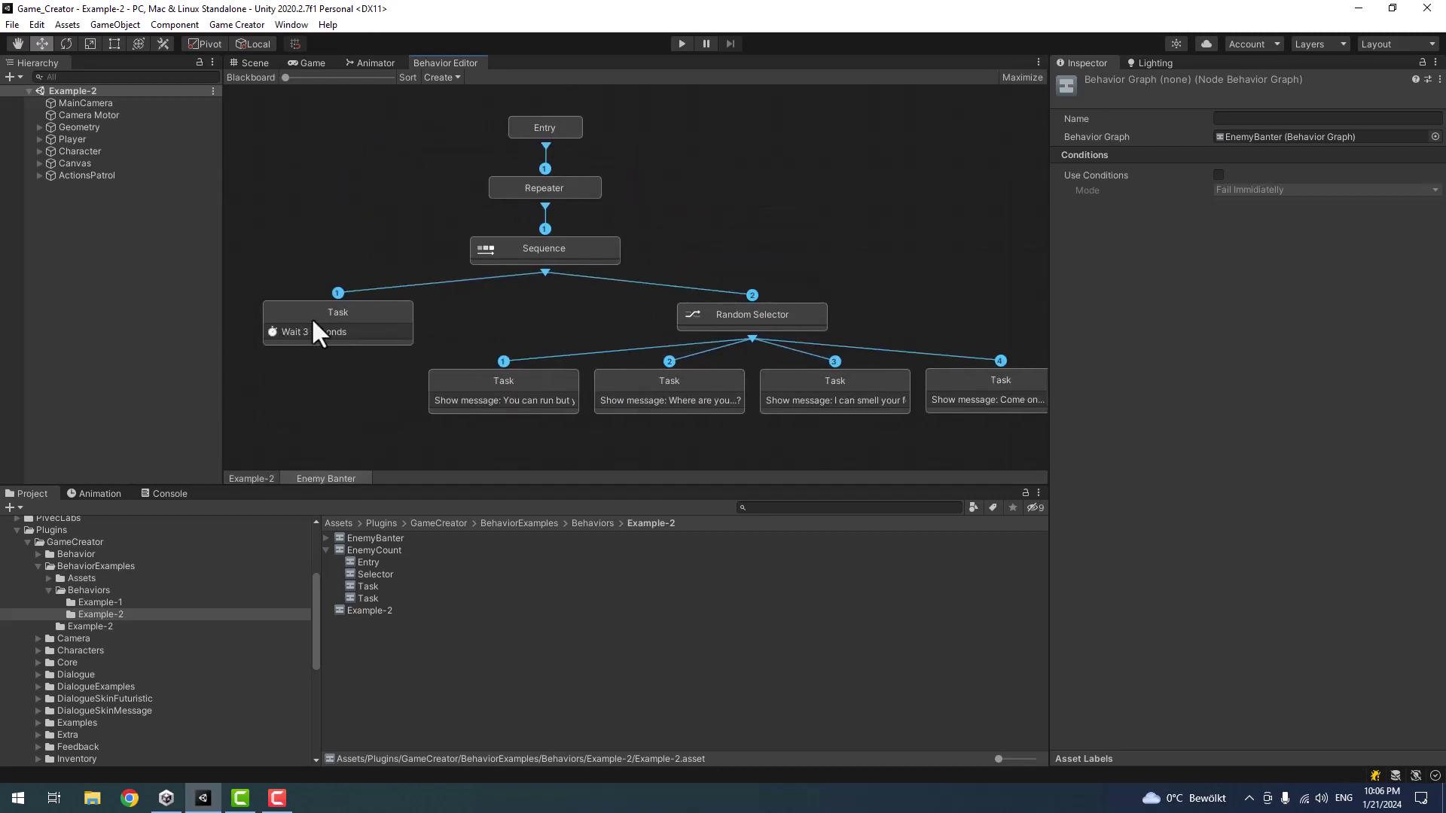
drag(313, 320, 276, 356)
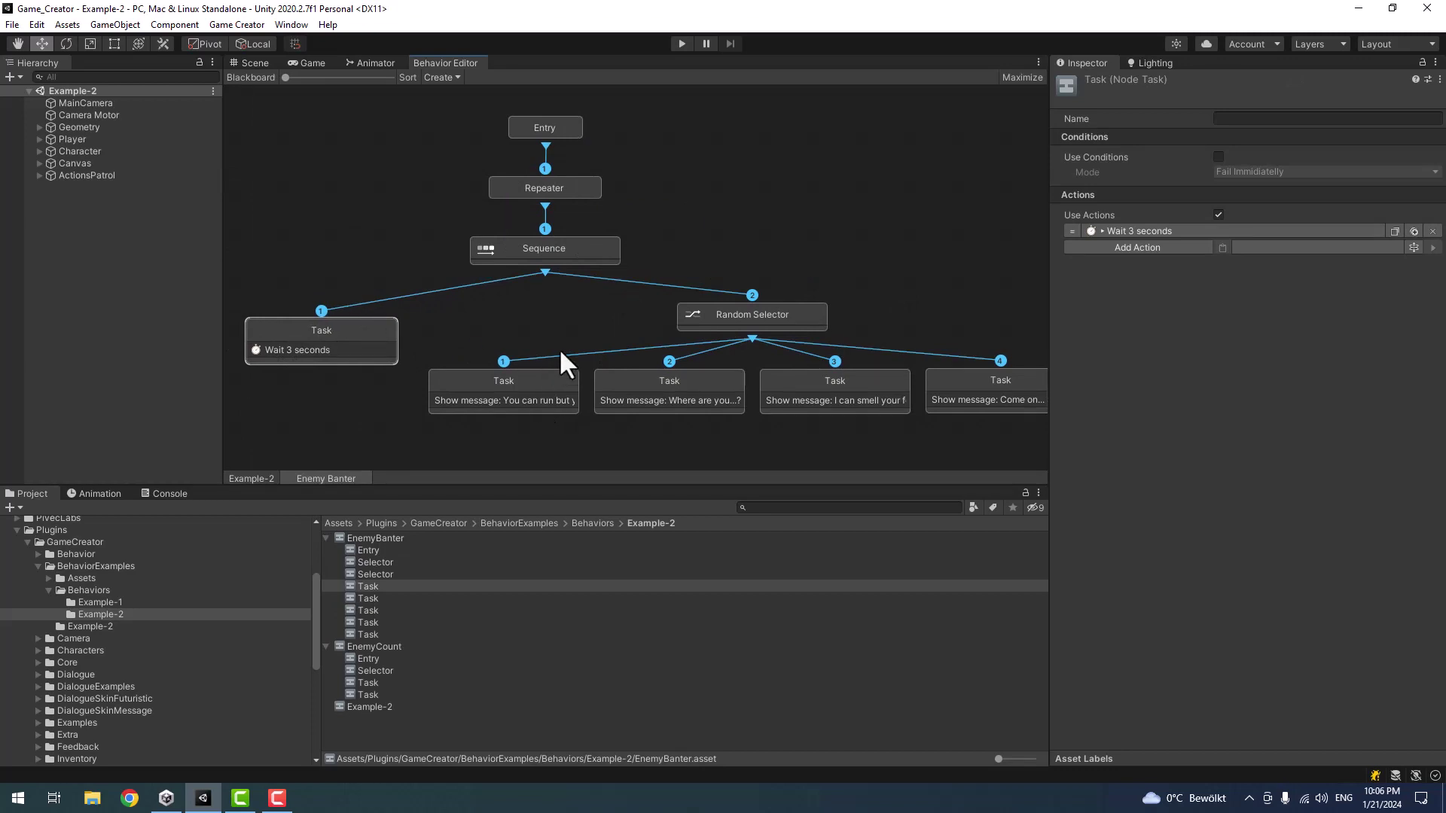
- Inspect the Enemy Banter subgraph's Random Selector, its four message Tasks and the Wait 3 seconds Task
click(757, 320)
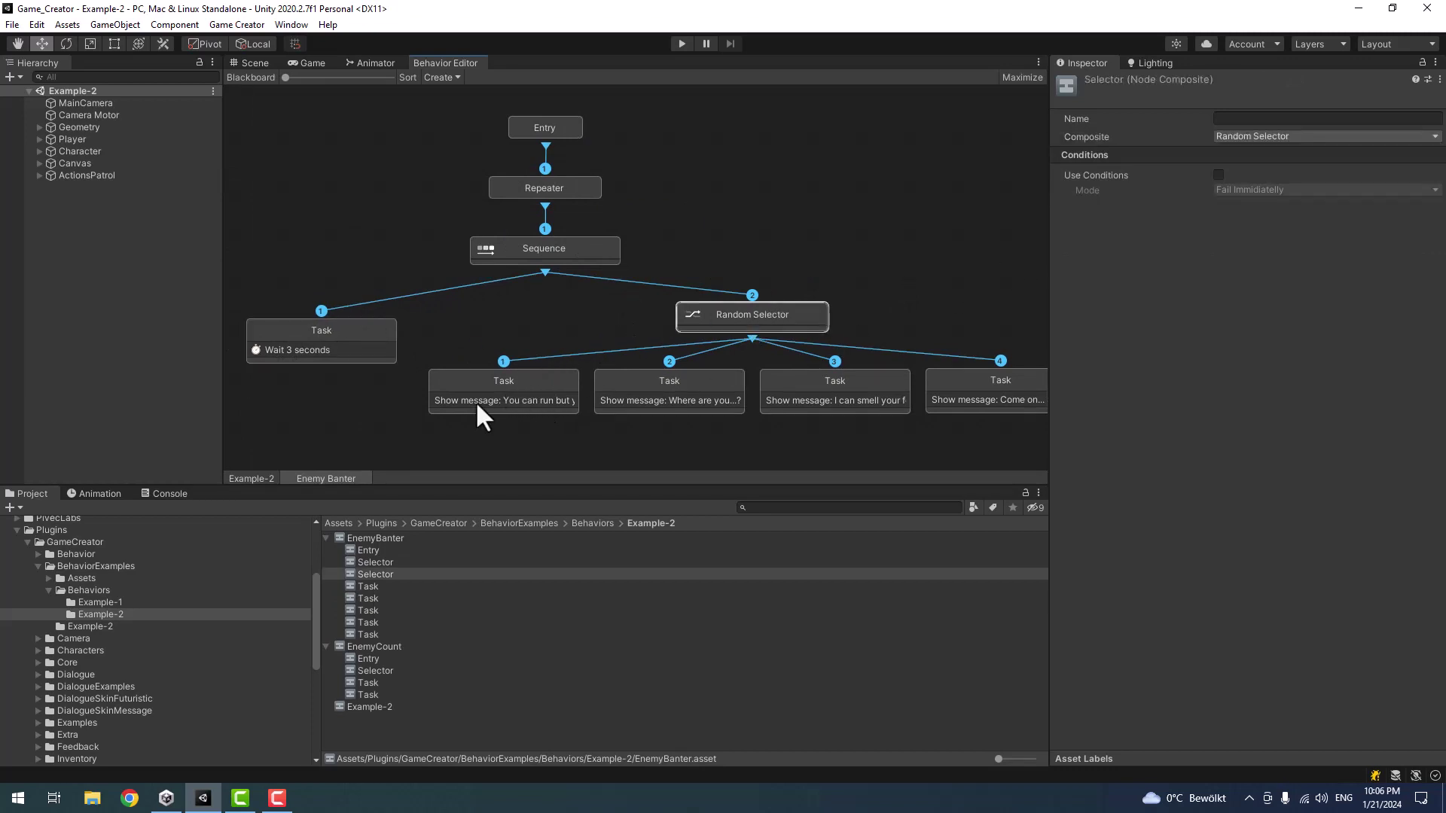
middle_drag(848, 382, 657, 312)
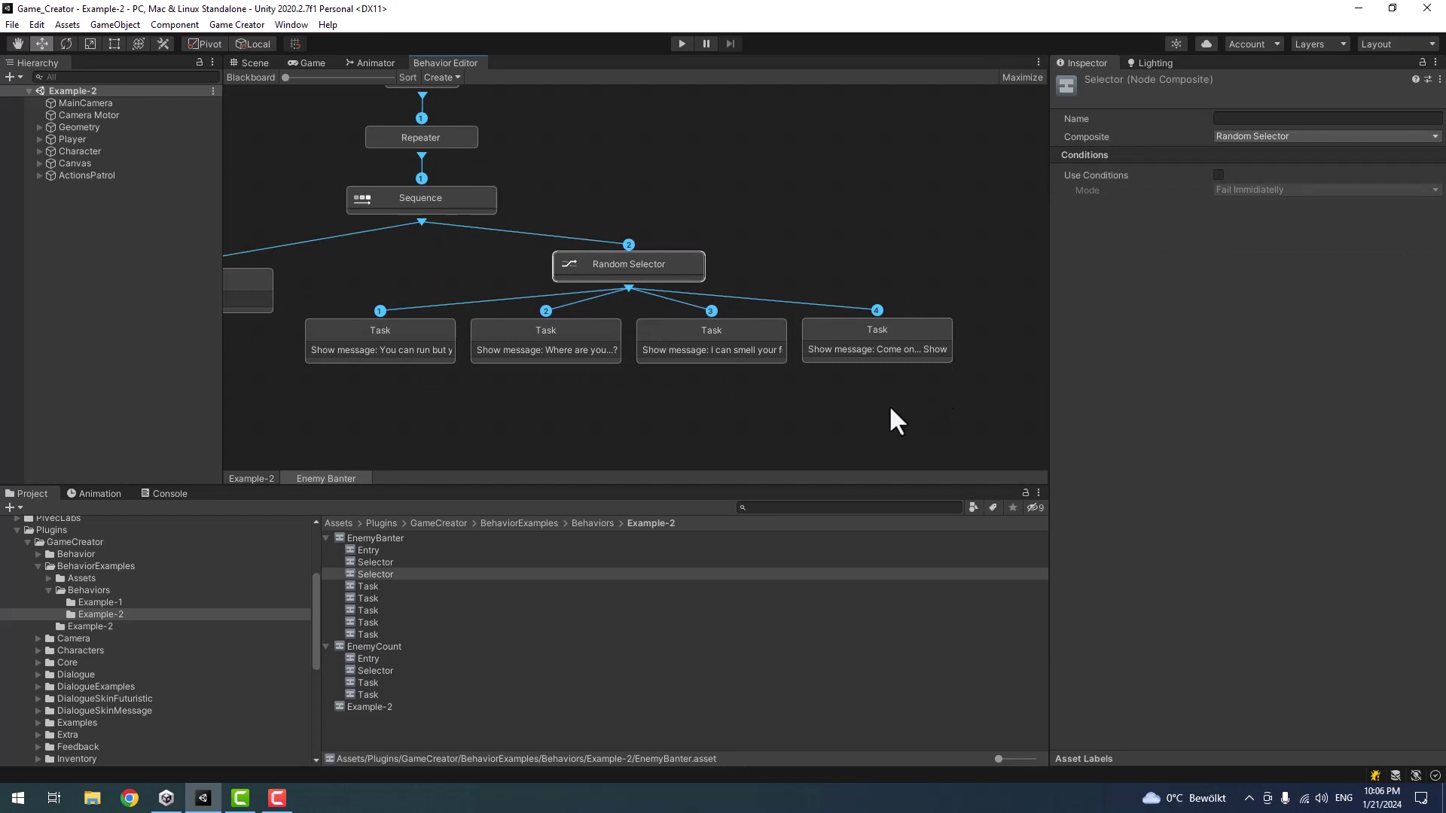
middle_drag(449, 305, 581, 322)
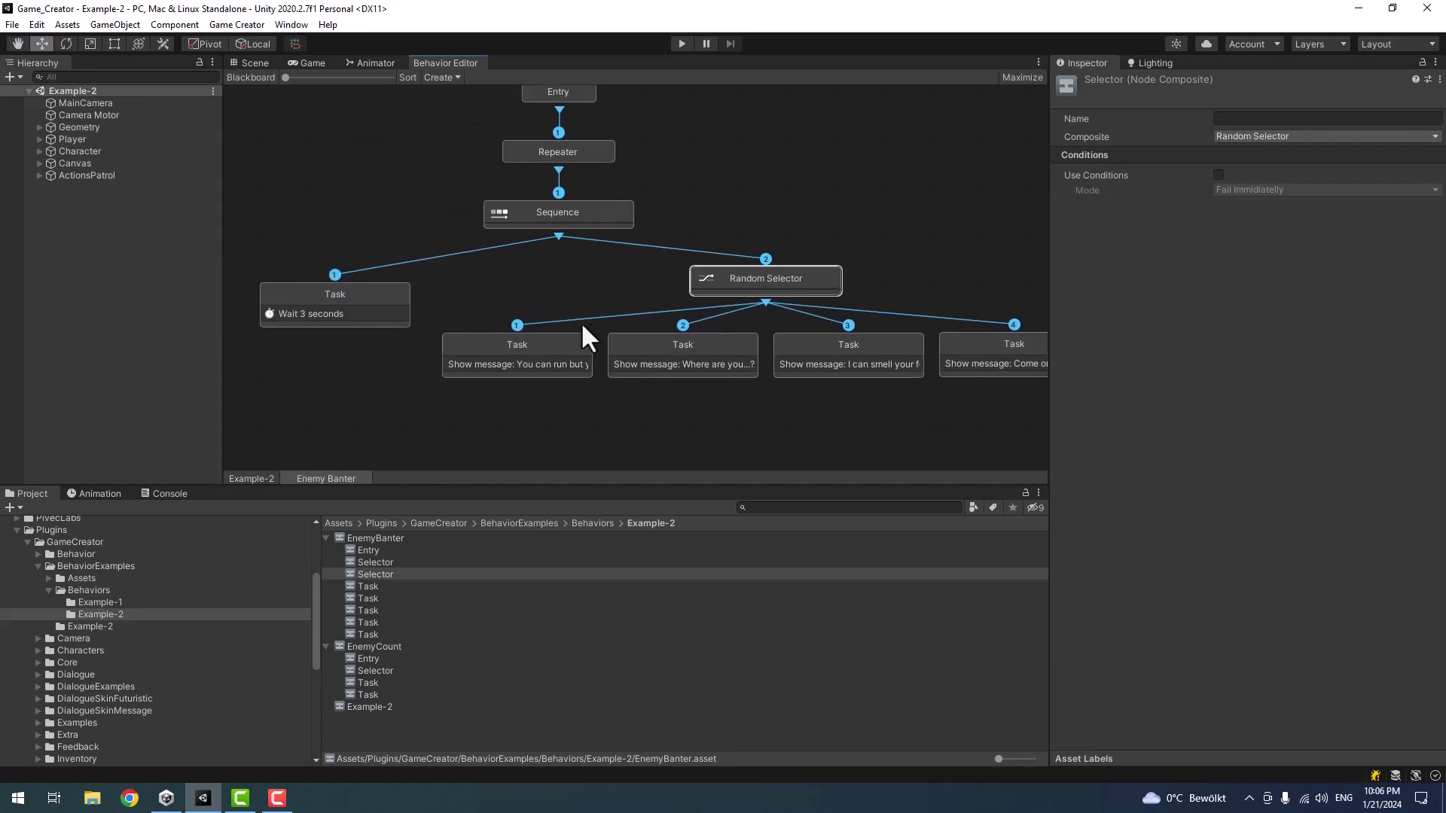
click(310, 315)
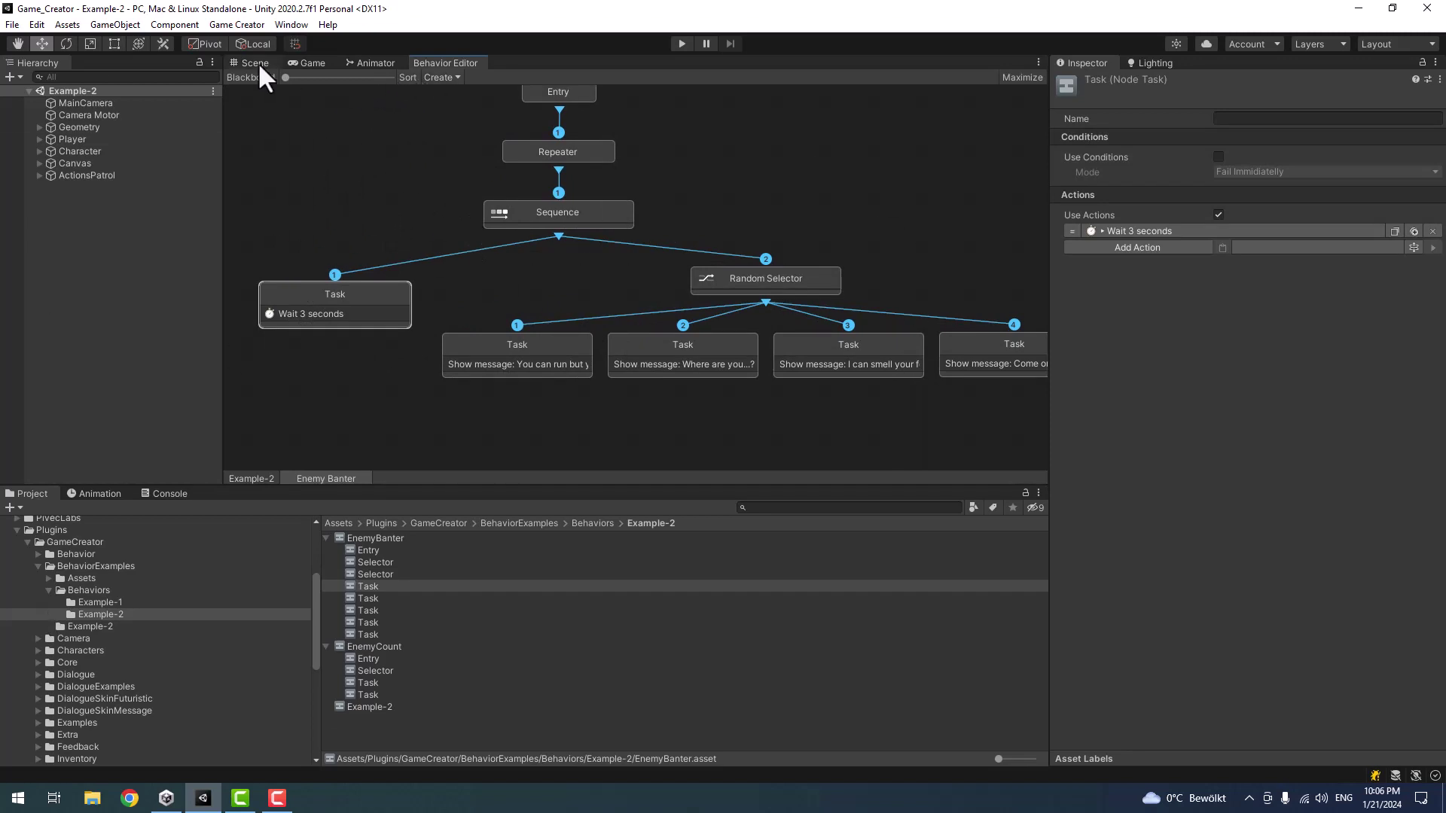
- Return from the Enemy Banter graph to the scene view and look over the Example-2 level layout
click(333, 178)
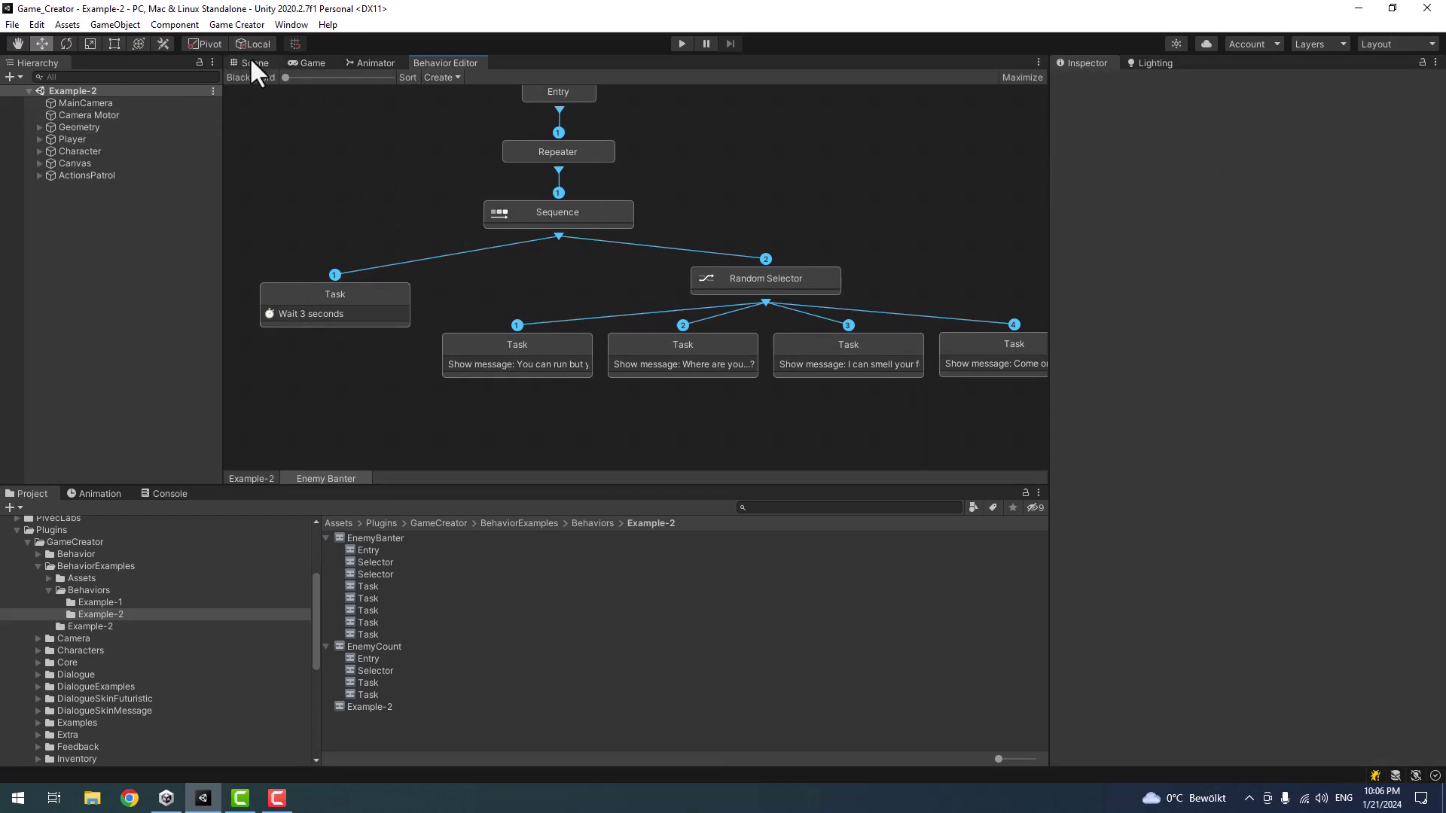
click(252, 63)
scroll(658, 314, down, 3)
mouse_move(658, 313)
right_down()
mouse_move(655, 332)
mouse_move(939, 339)
mouse_move(639, 304)
right_up()
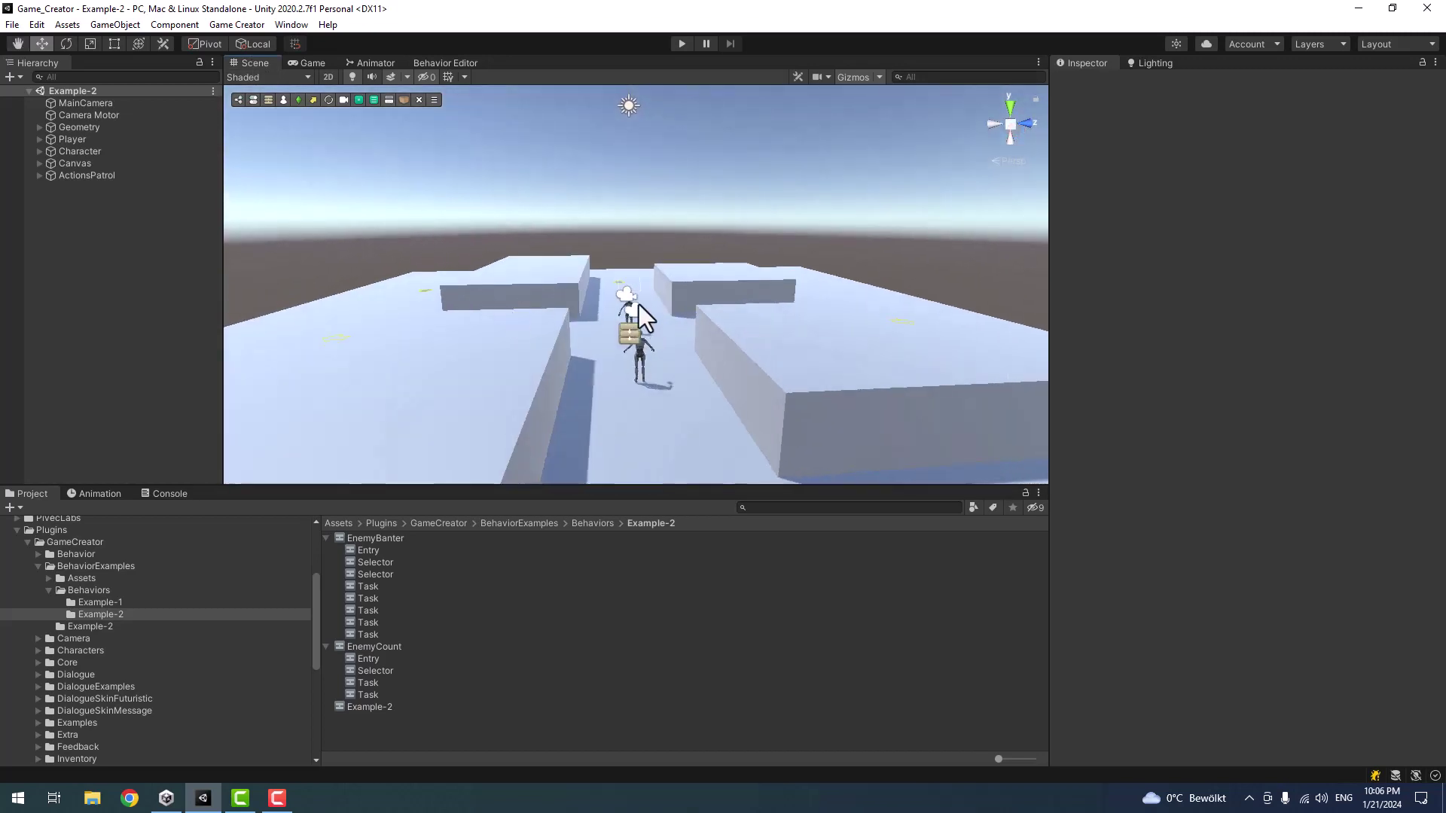
right_drag(526, 314, 565, 467)
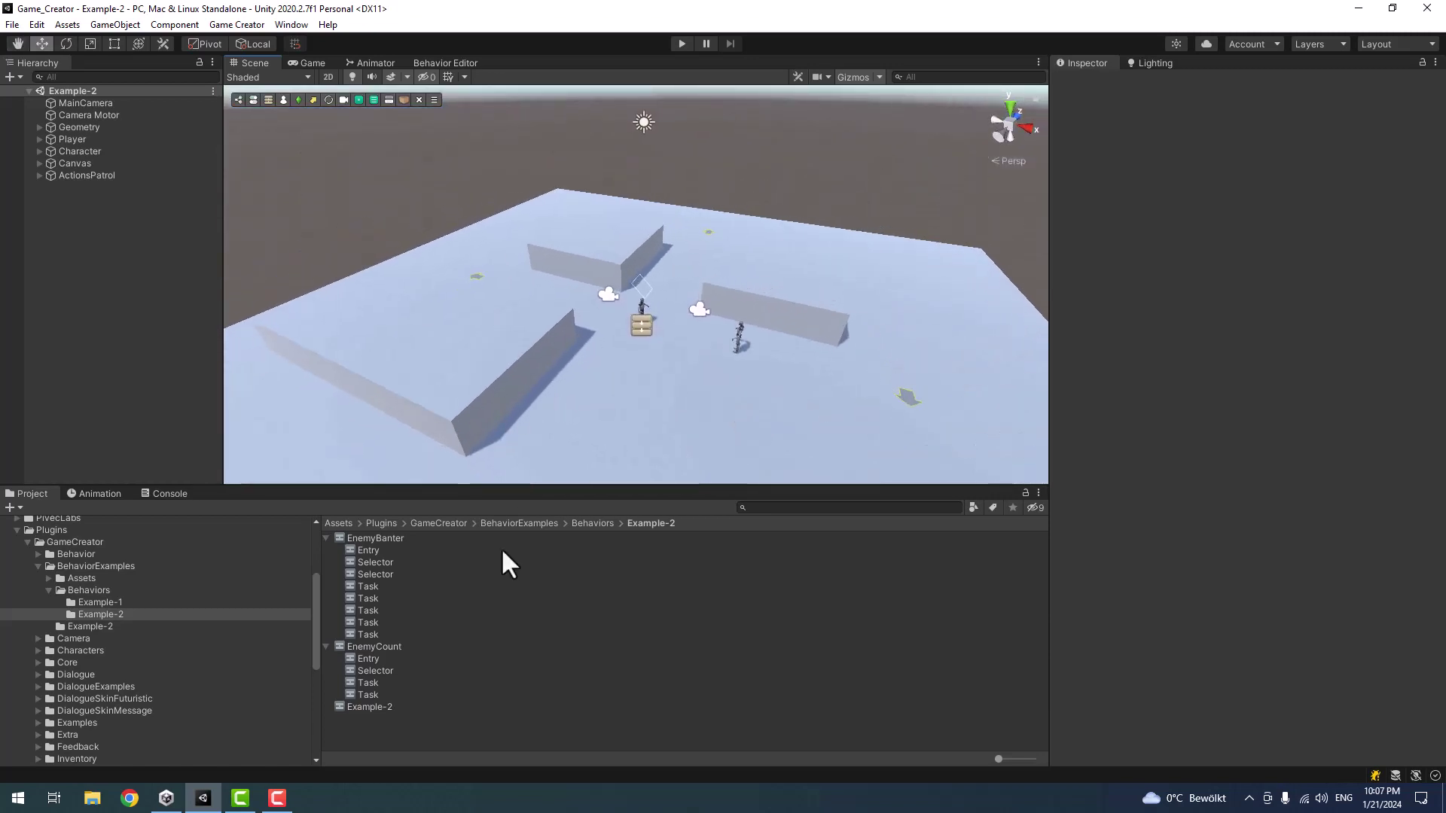
click(277, 797)
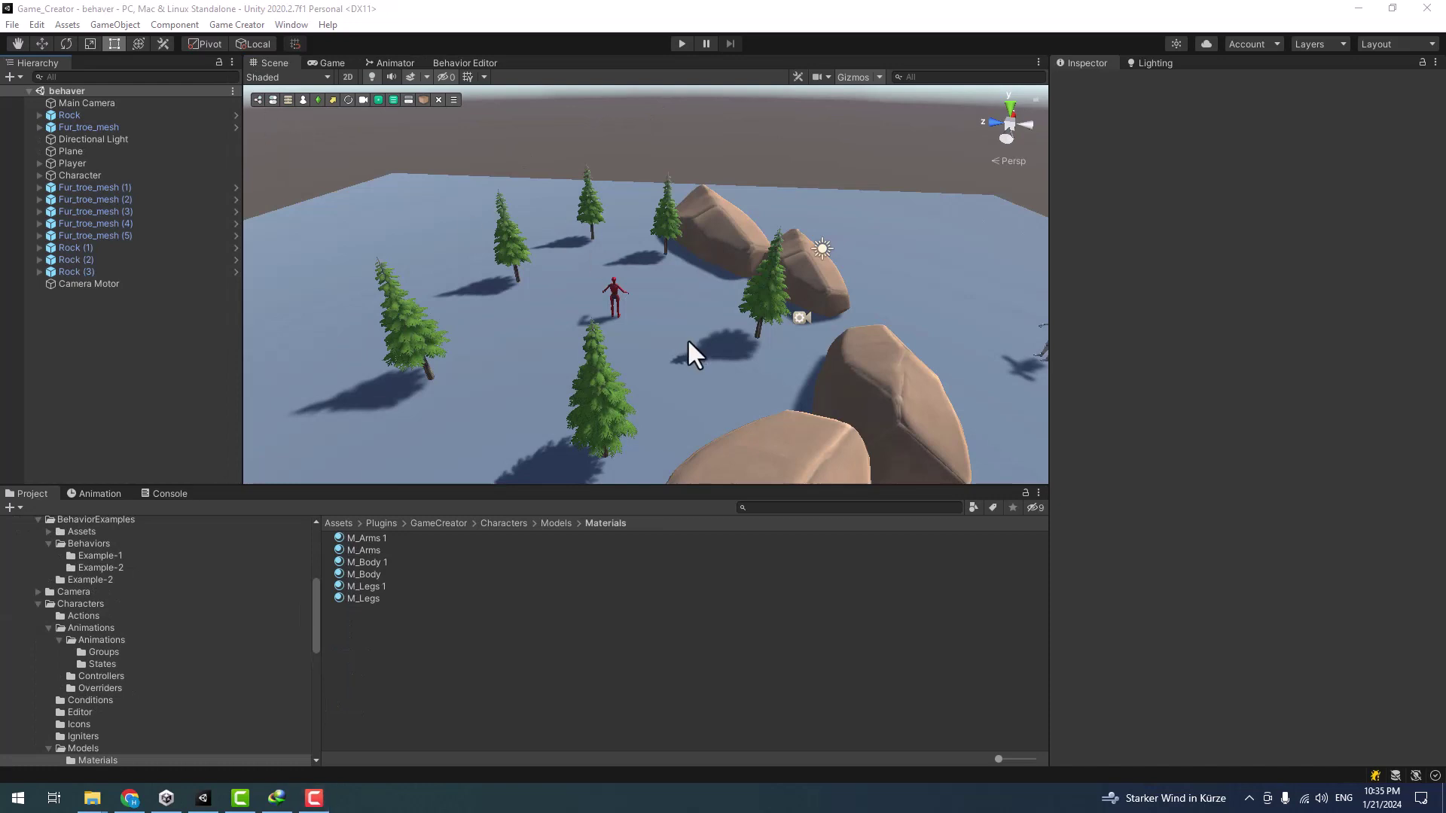
- Survey the behaver scene's trees, rocks and player, and focus the view on the red character
scroll(693, 354, down, 3)
middle_drag(800, 346, 740, 352)
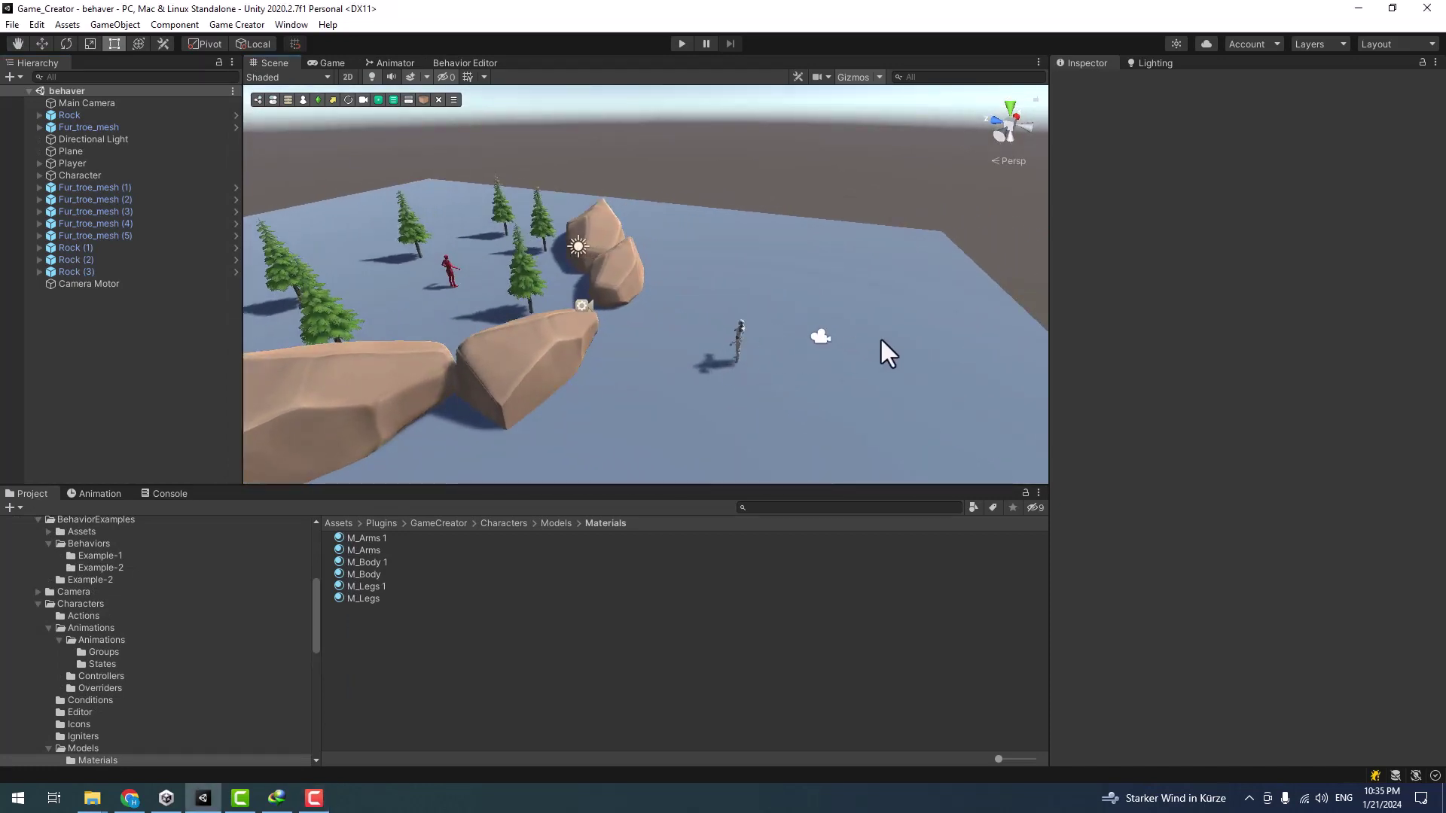
alt+drag(734, 338, 543, 327)
middle_drag(543, 327, 645, 284)
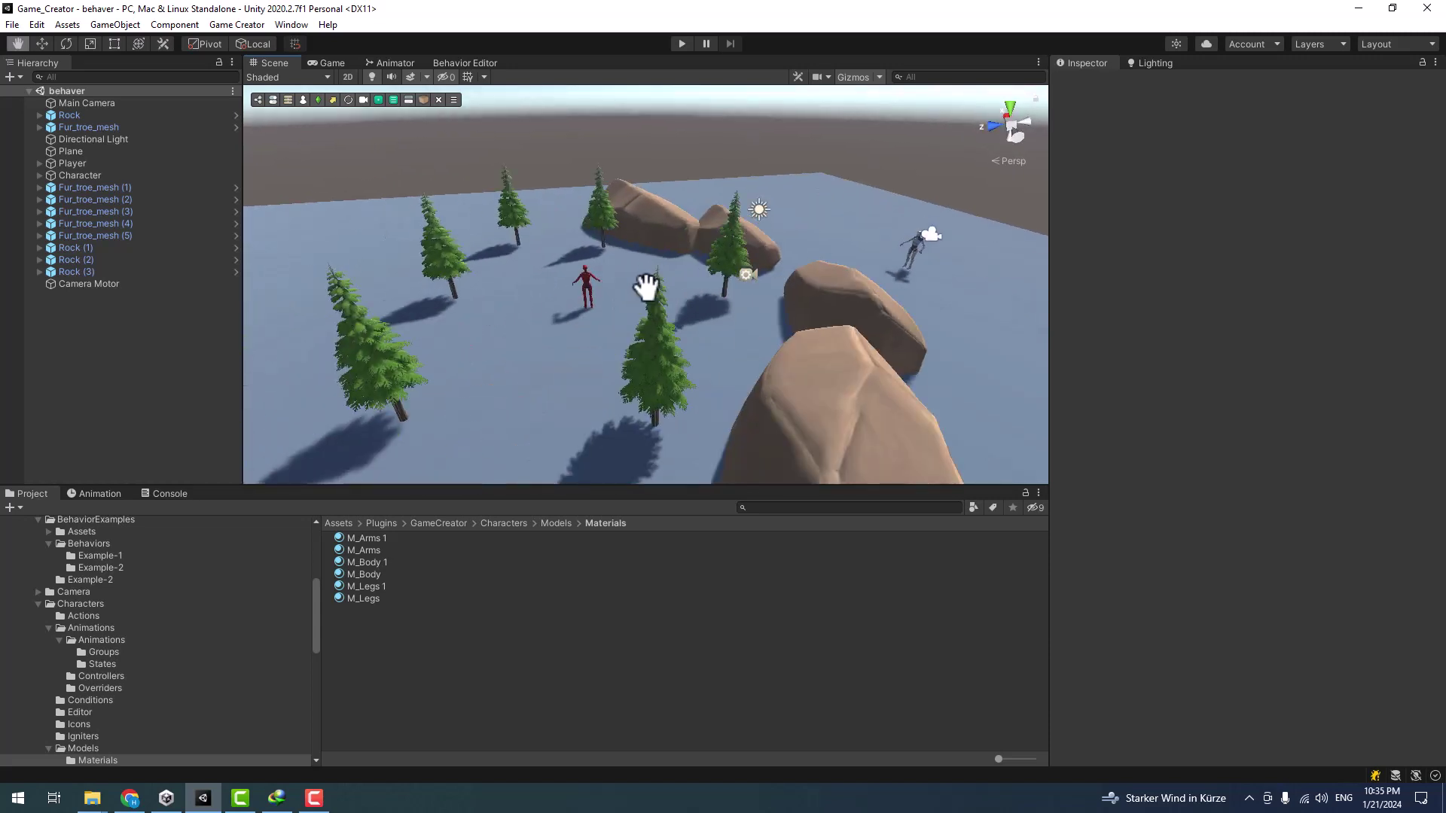
click(587, 280)
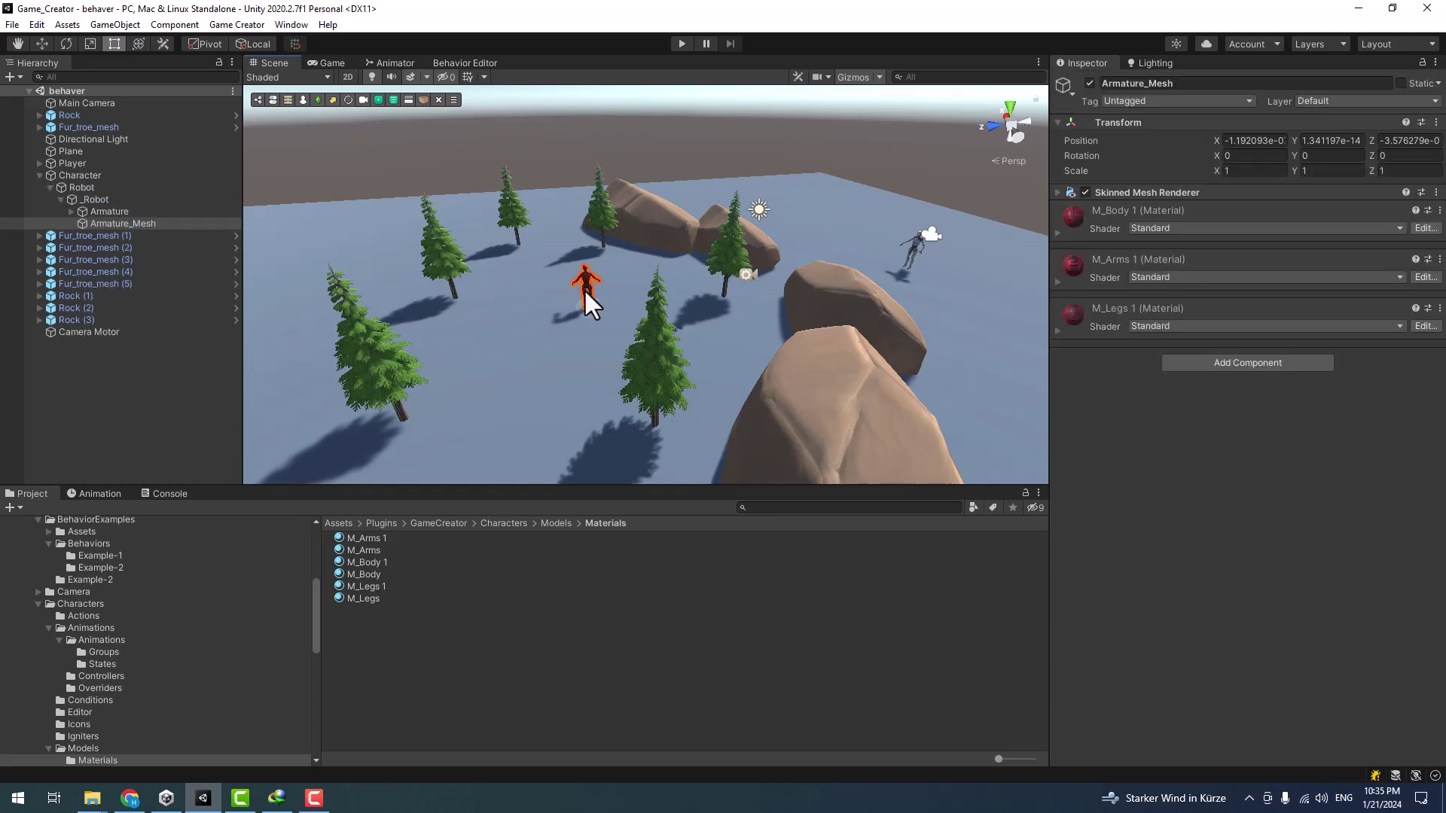
key(f)
alt+drag(652, 247, 559, 336)
scroll(525, 261, down, 5)
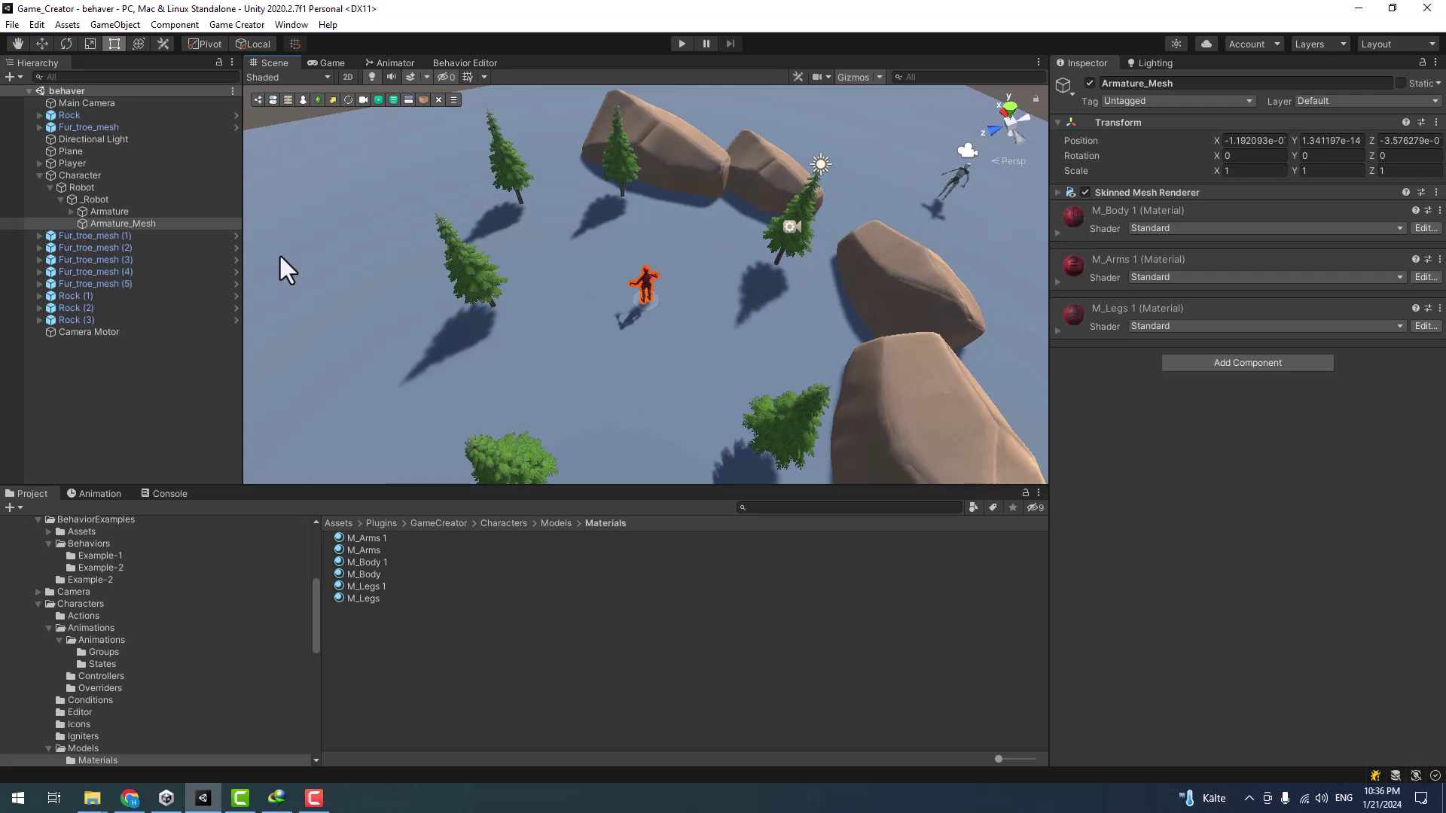
- Collapse the Character's child objects, select the Character root object and add a Perception component to it
click(49, 187)
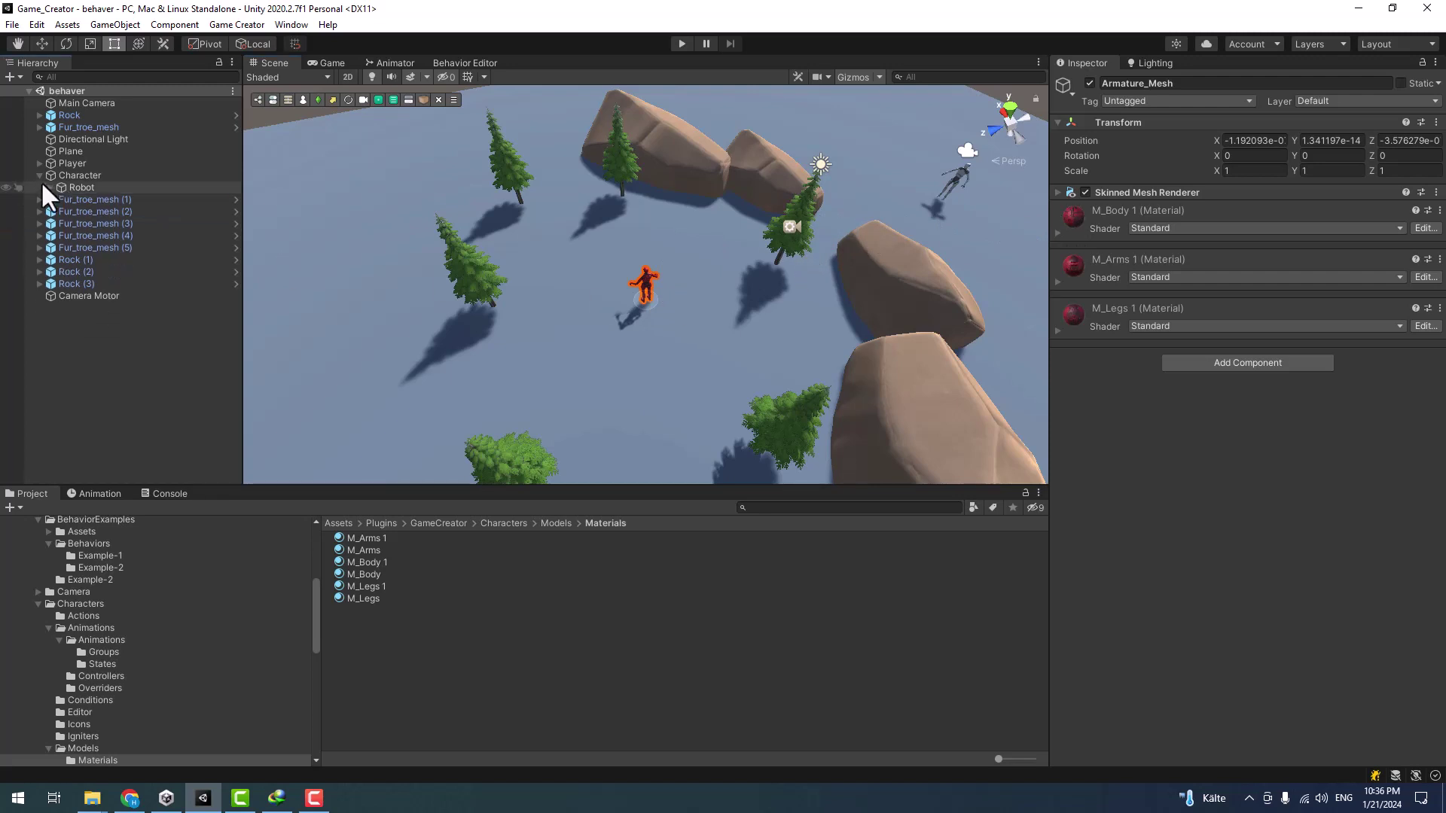
click(40, 175)
alt+drag(872, 332, 571, 297)
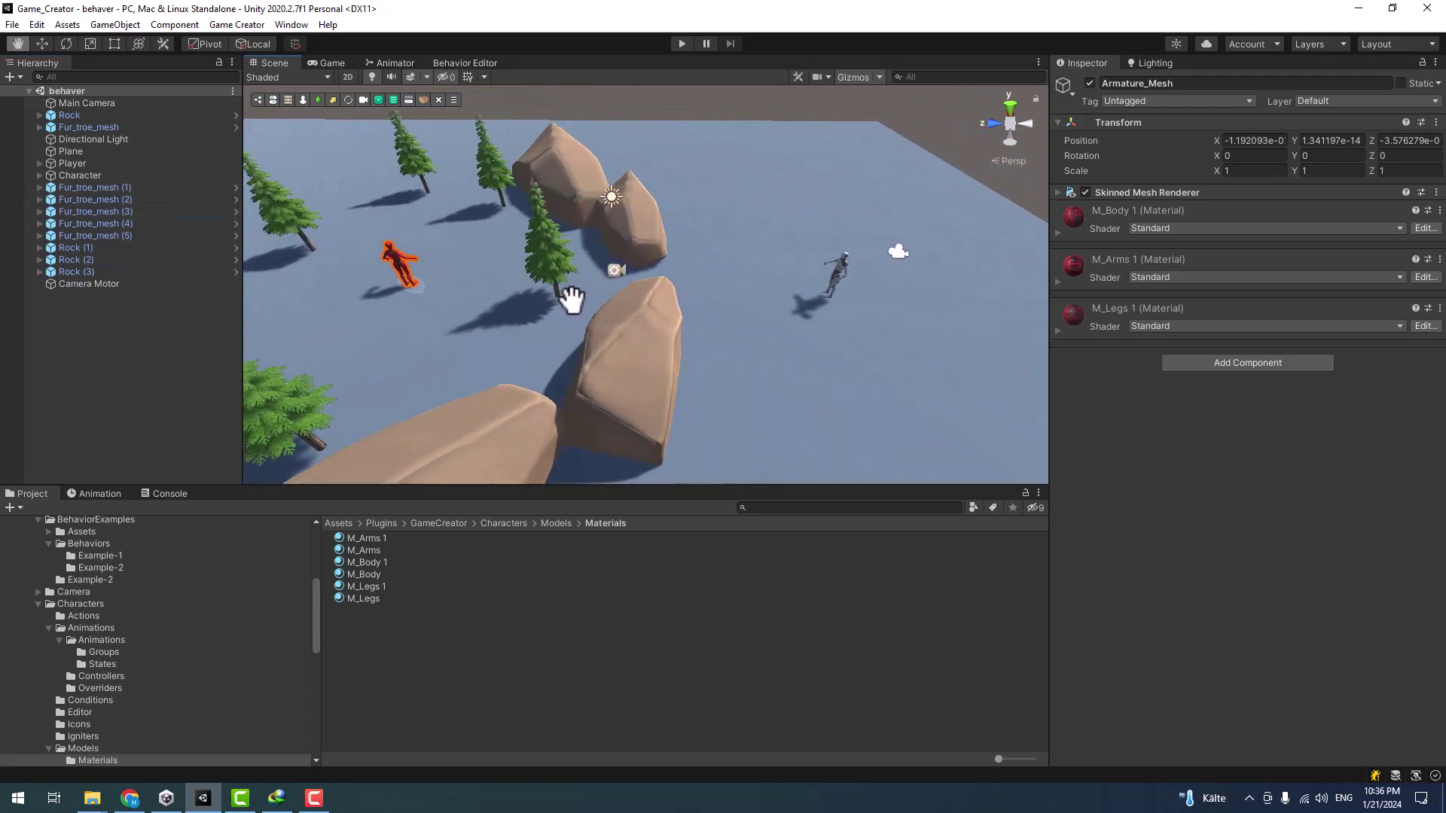
click(61, 176)
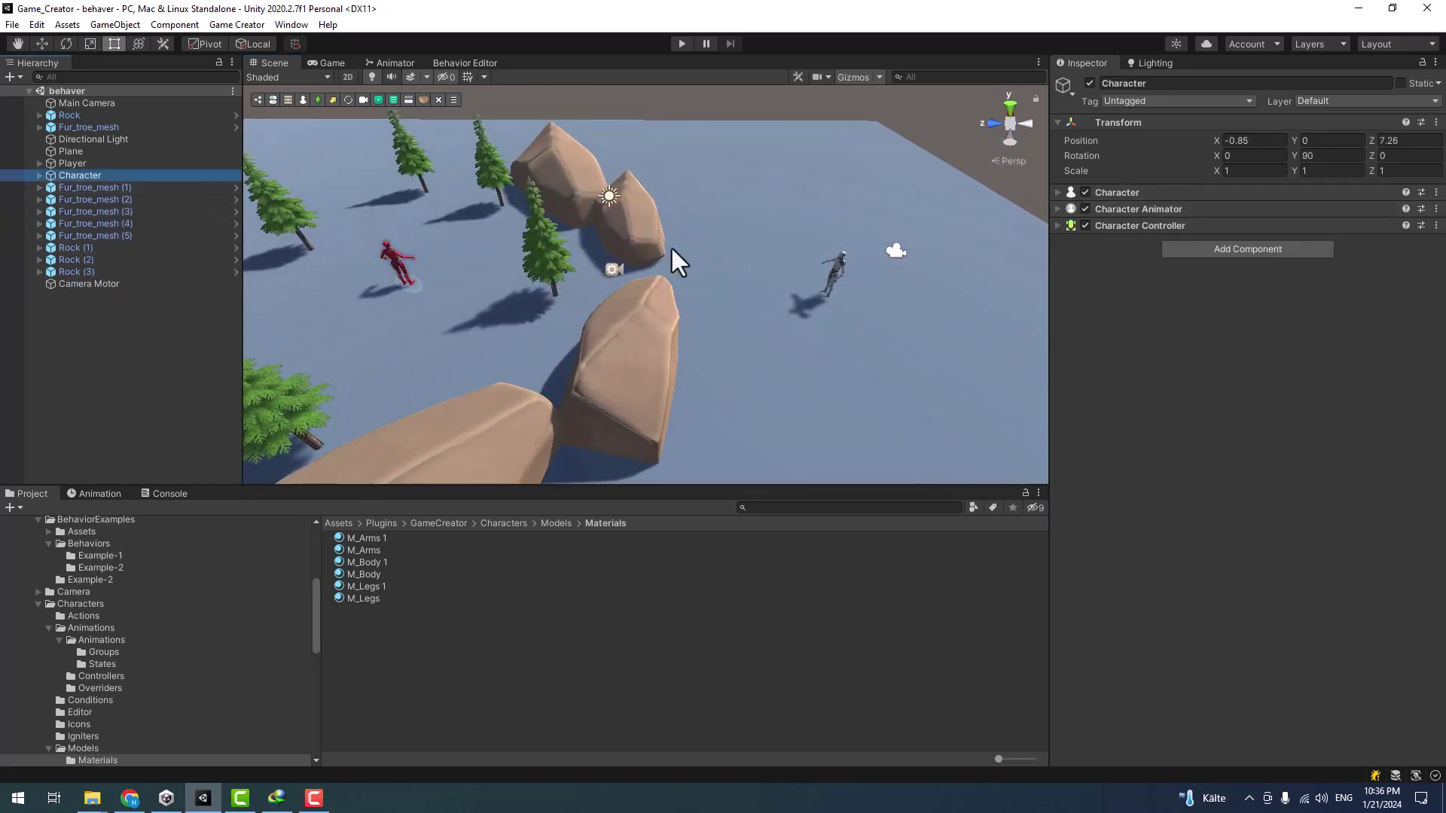
alt+drag(413, 291, 722, 273)
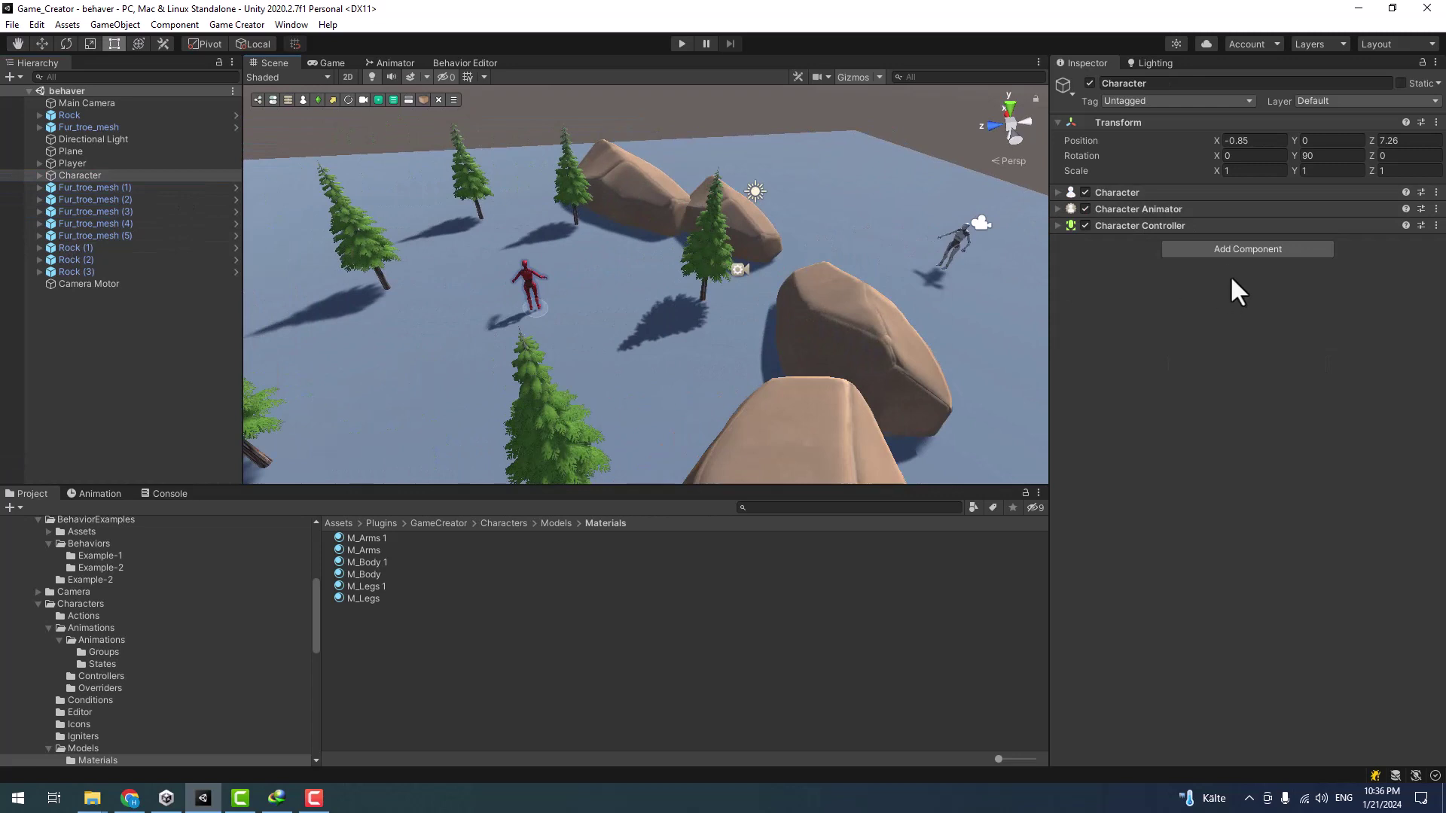
click(1223, 247)
text(perc)
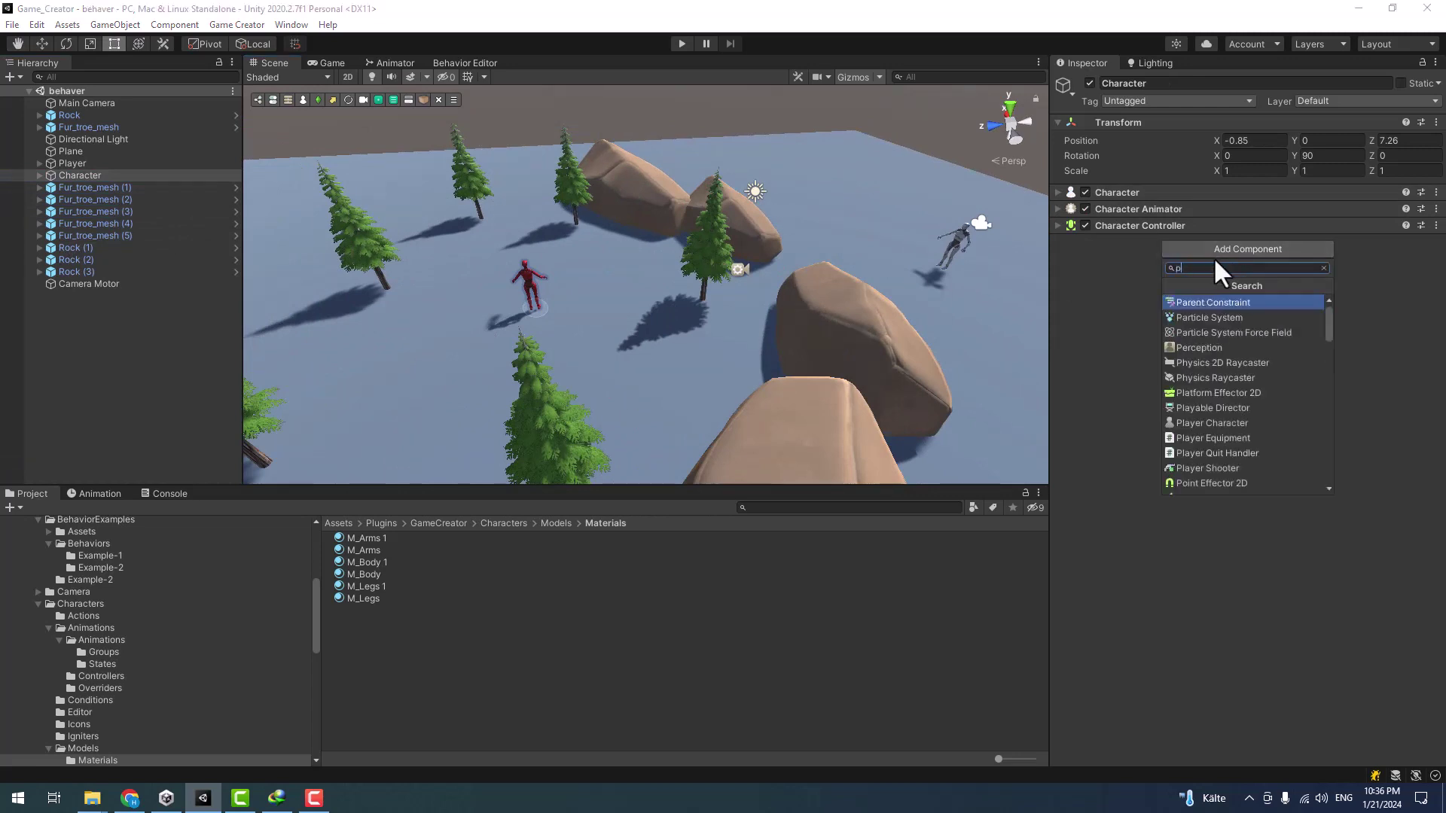
key(Return)
alt+drag(761, 362, 776, 308)
- Set the Character's Perception Field Of View to 106 and its Vision Distance to 10
click(1273, 299)
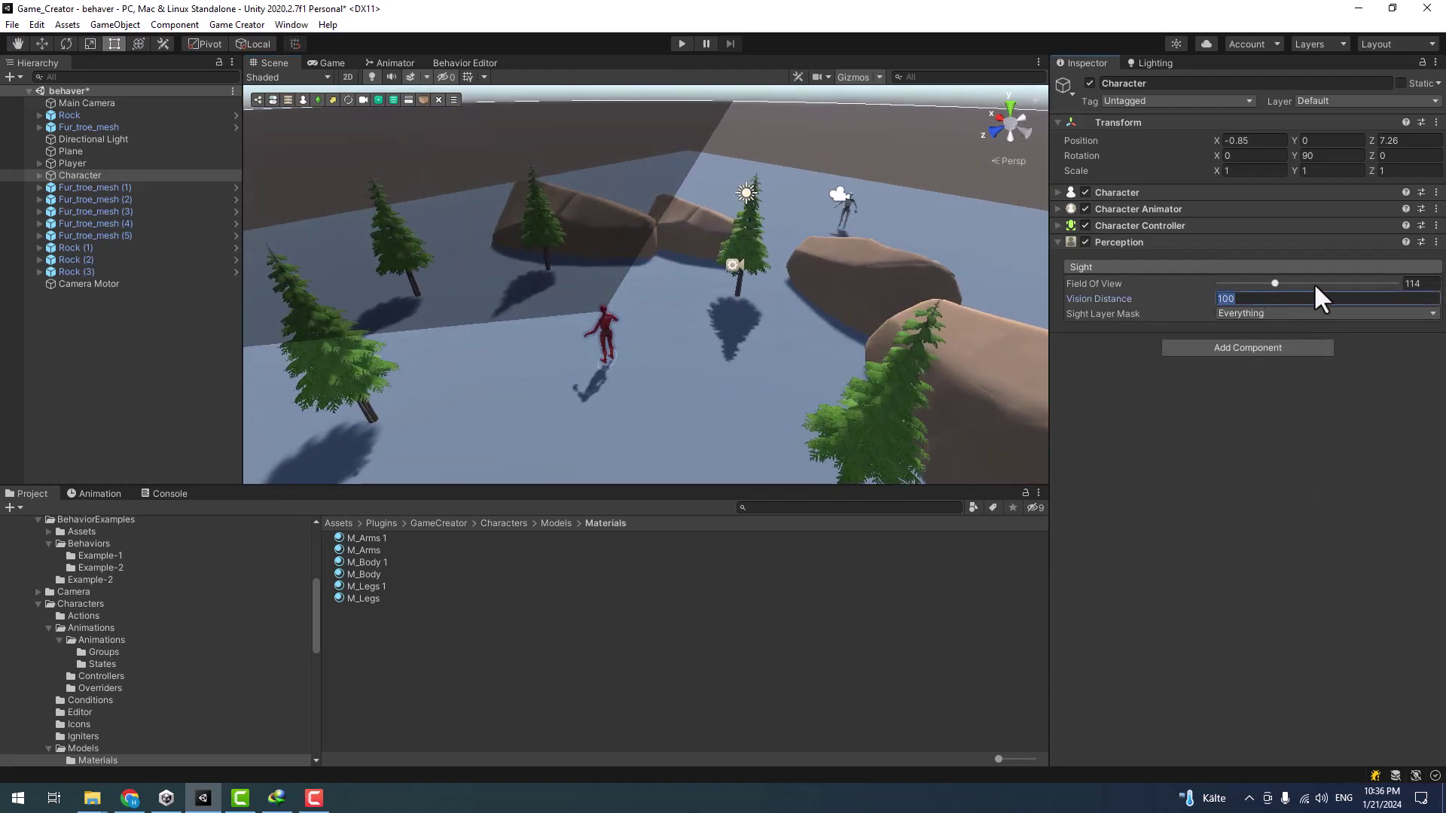
drag(1264, 283, 1270, 283)
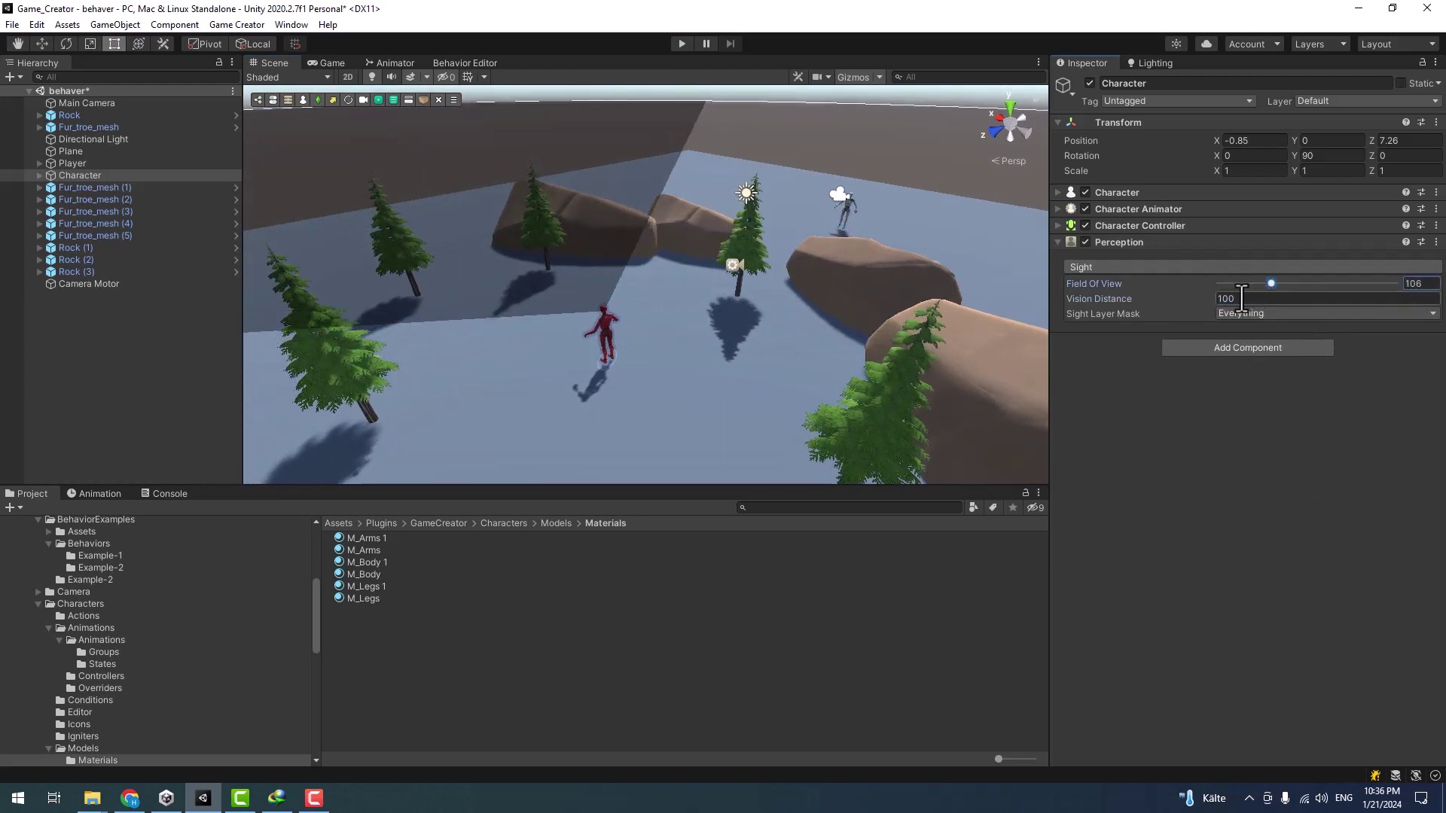
key(Return)
alt+drag(798, 316, 391, 260)
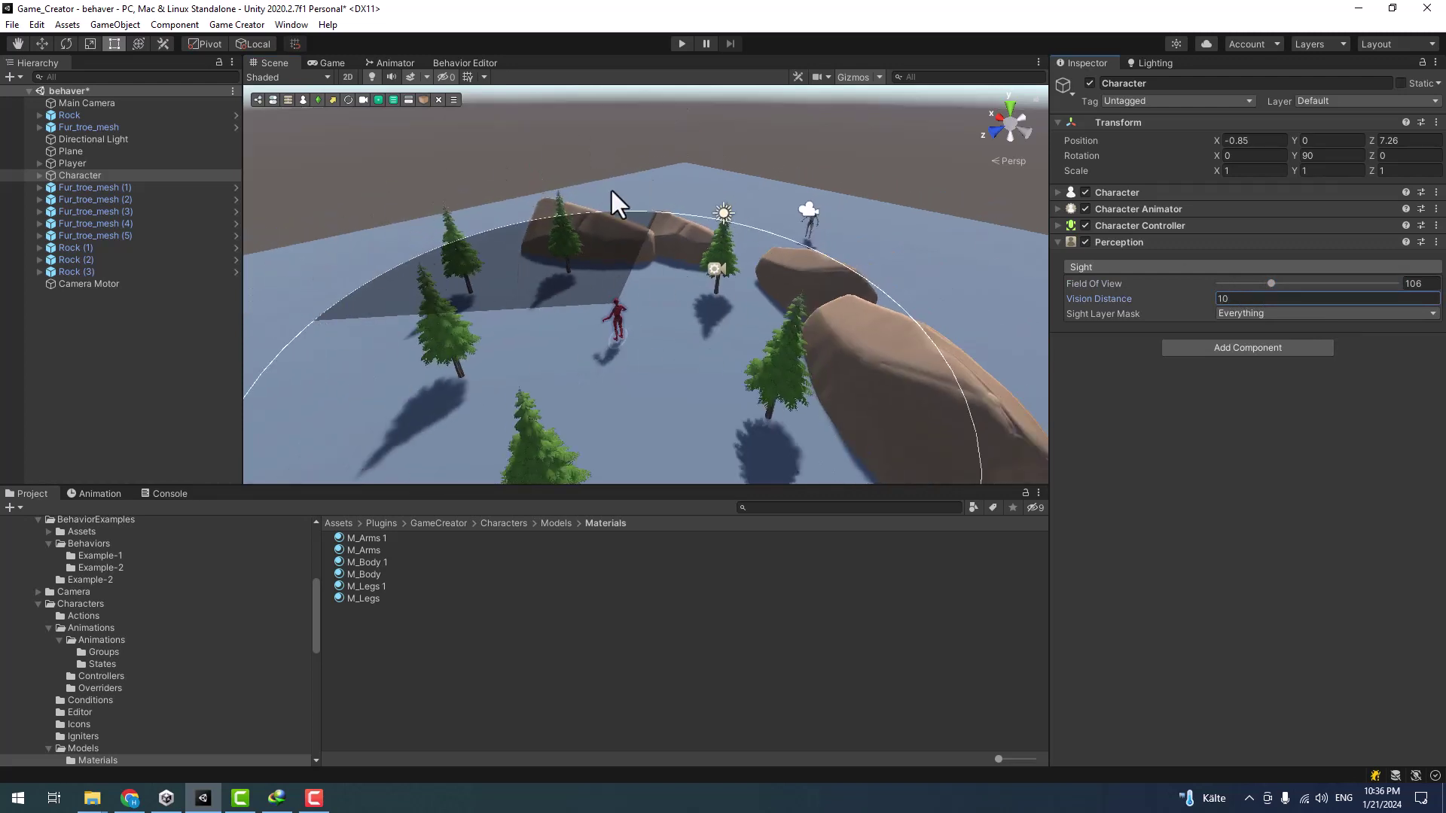
mouse_move(617, 203)
alt+mouse_down()
mouse_move(574, 266)
mouse_move(631, 226)
alt+mouse_up()
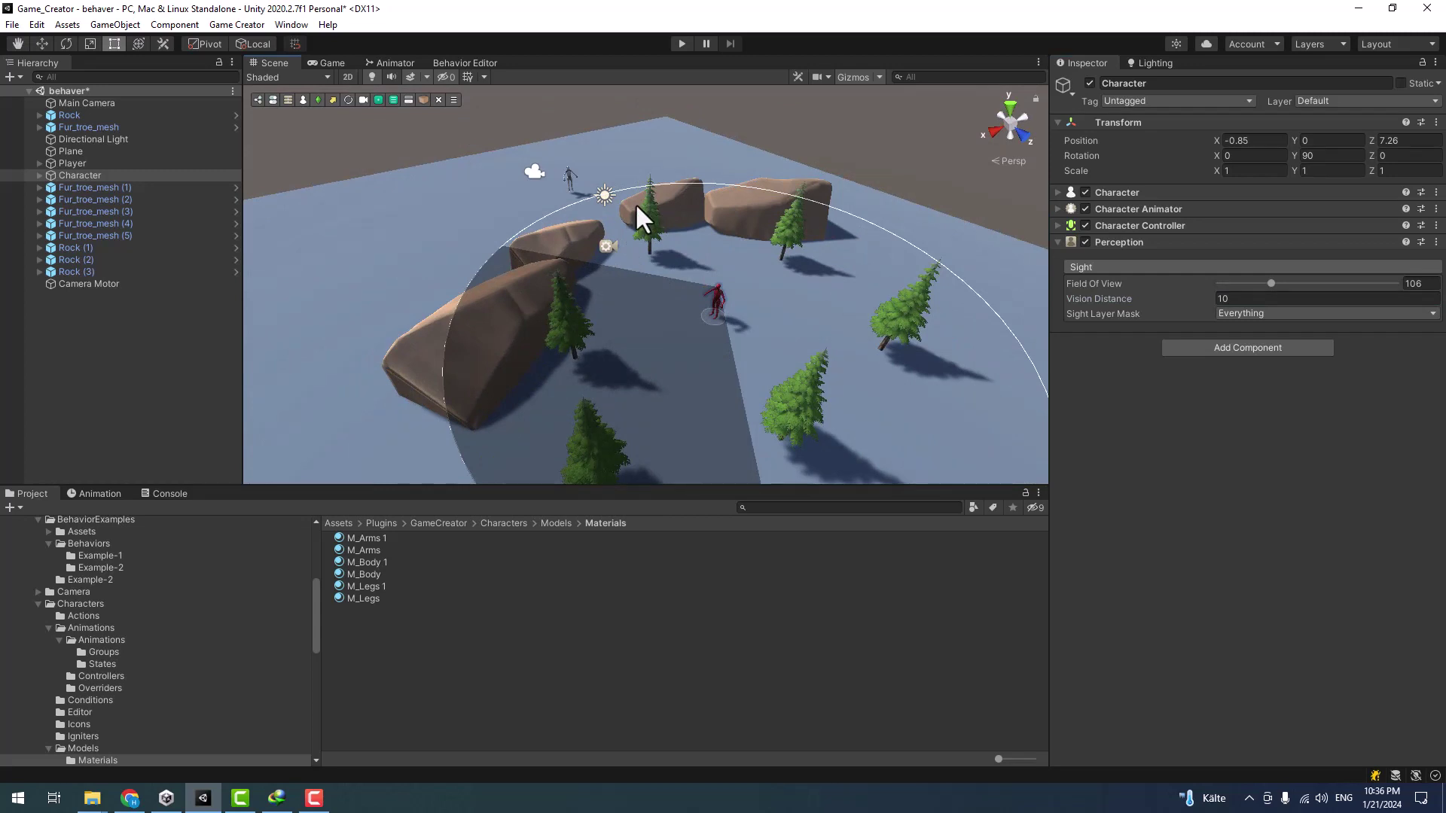
- Inspect the Box Collider and Rigidbody of the rocks around the red character, and review the Character's vision area
click(635, 202)
click(533, 266)
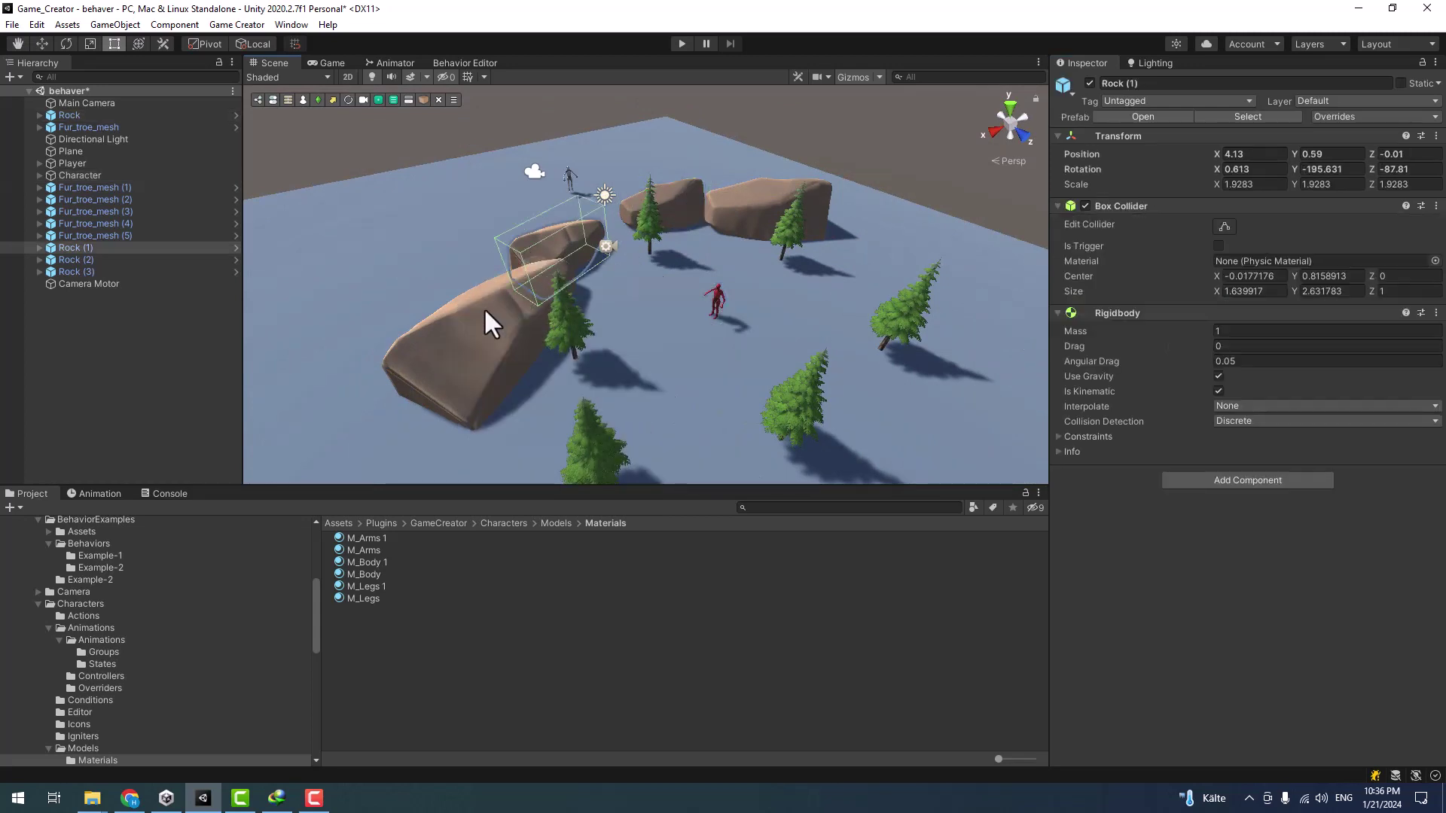
click(460, 371)
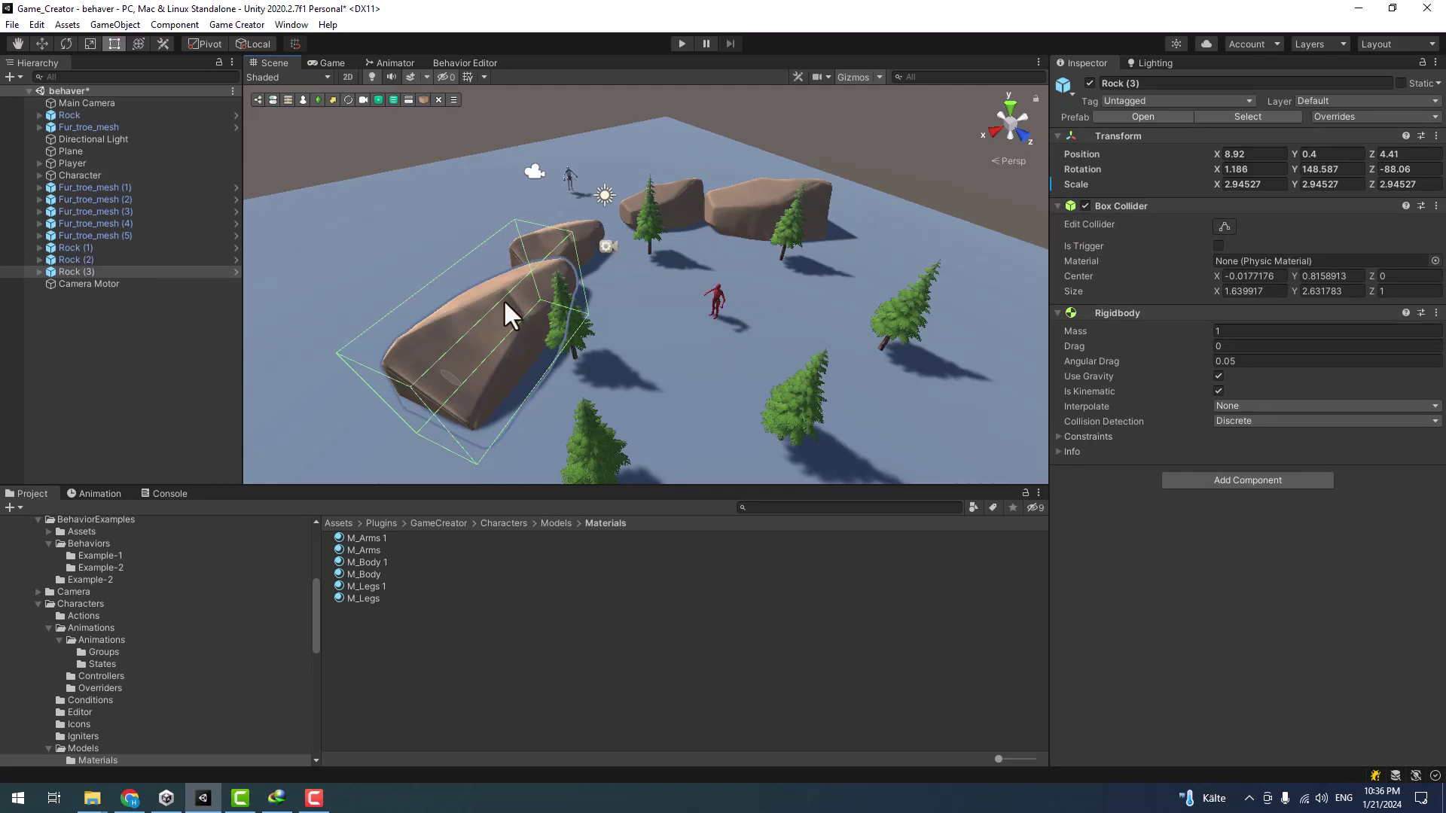
mouse_move(555, 238)
alt+mouse_down()
mouse_move(633, 280)
mouse_move(558, 260)
alt+mouse_up()
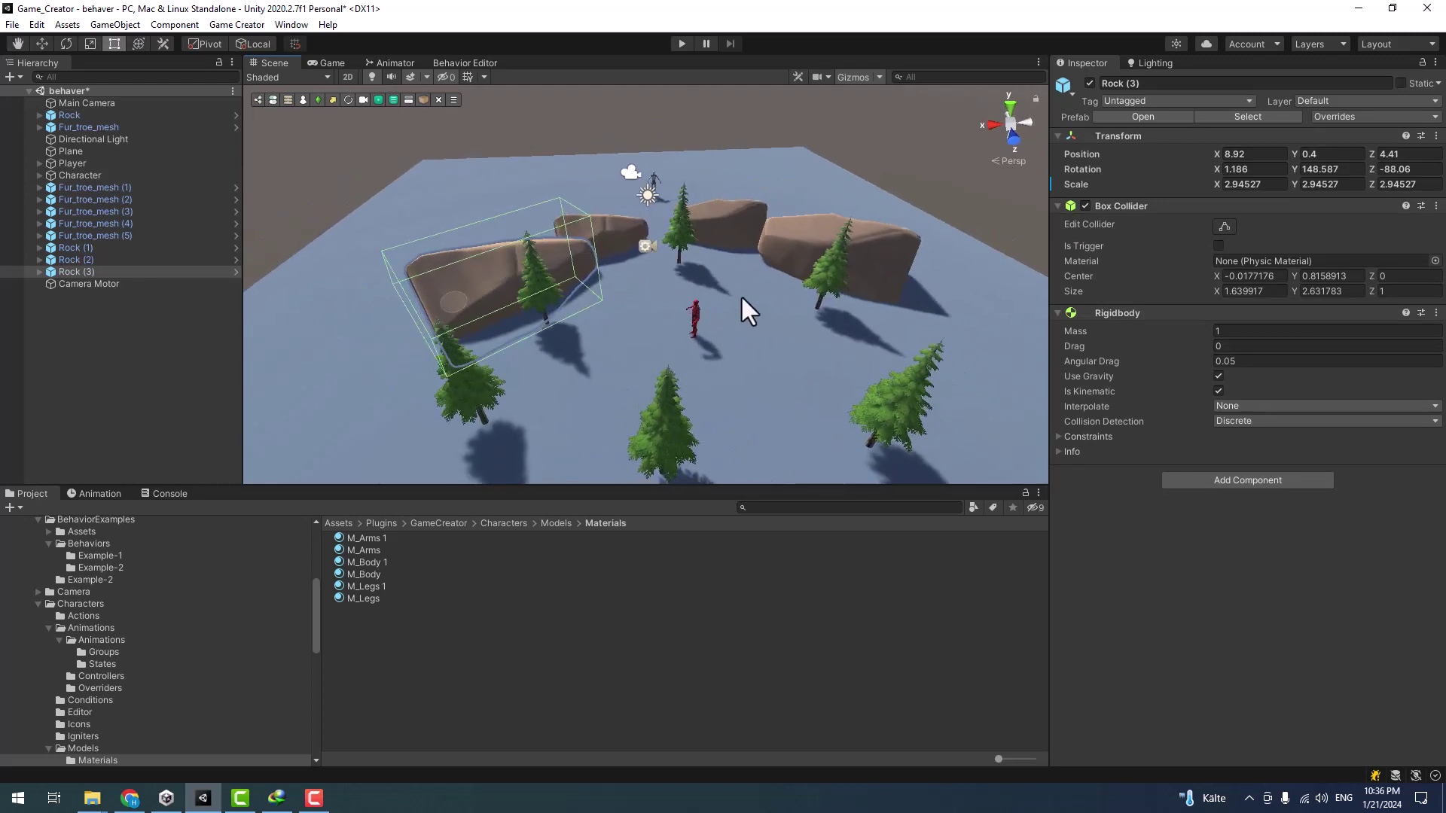
click(98, 359)
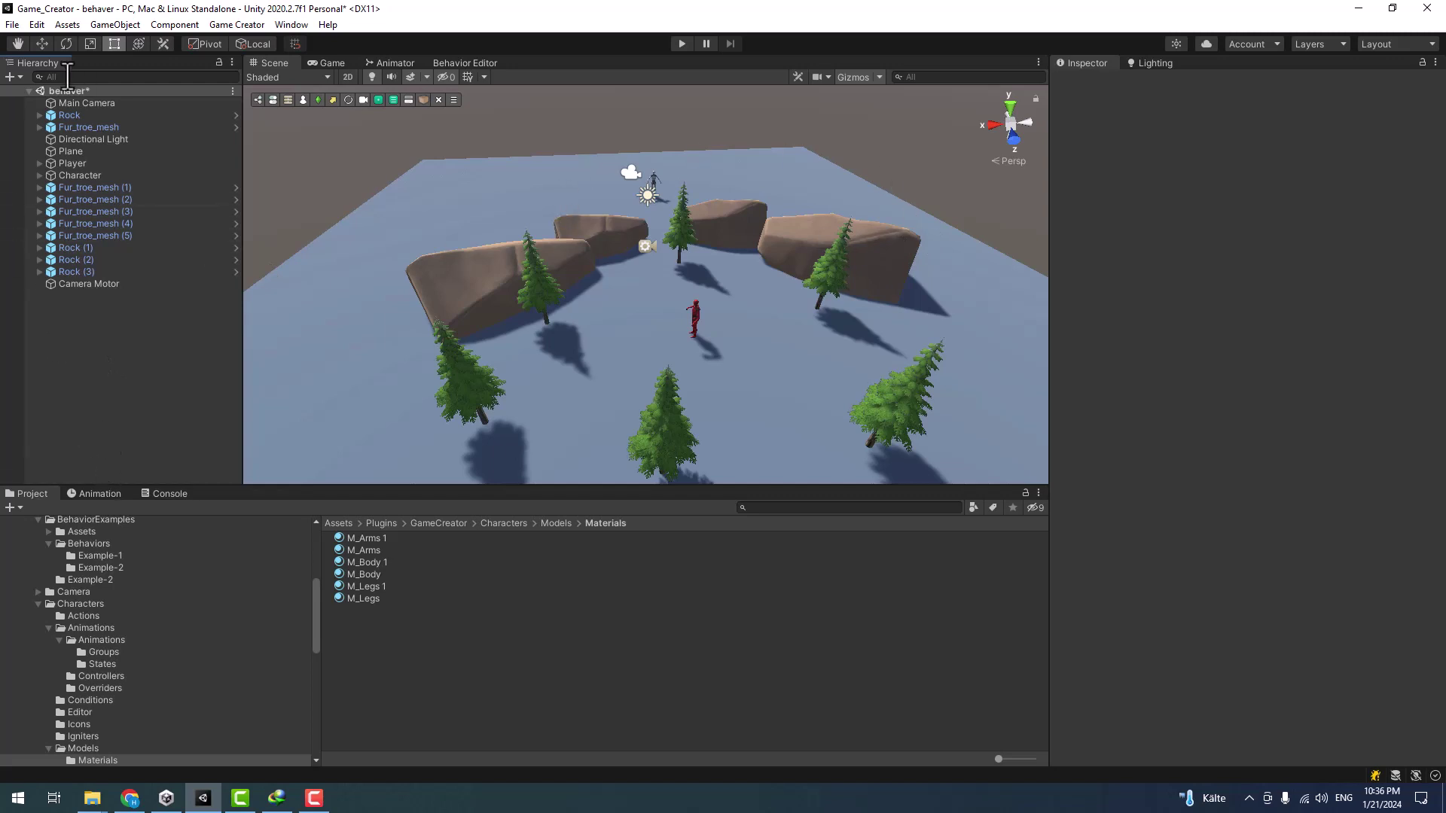
click(79, 177)
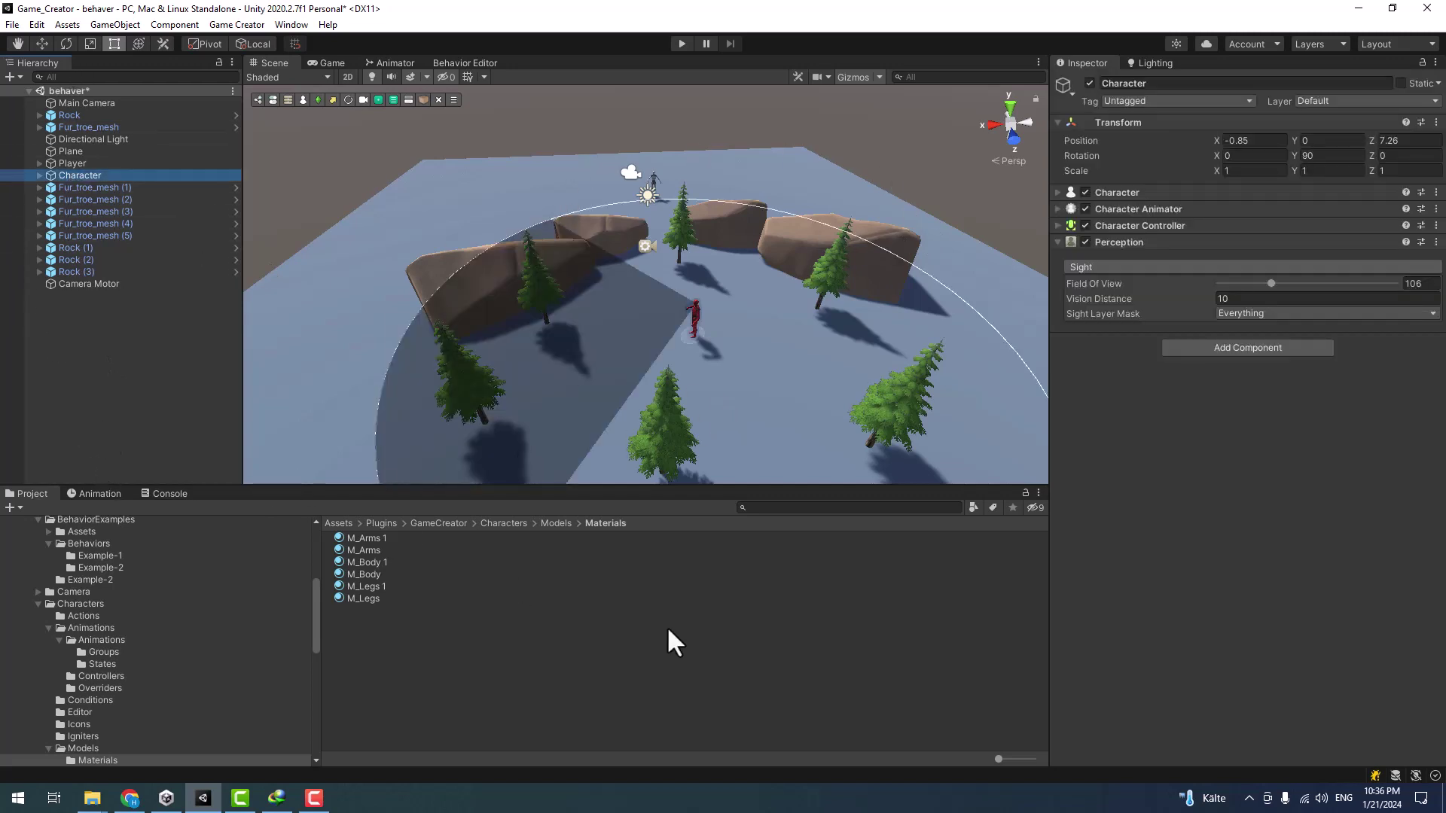
right_drag(765, 373, 628, 377)
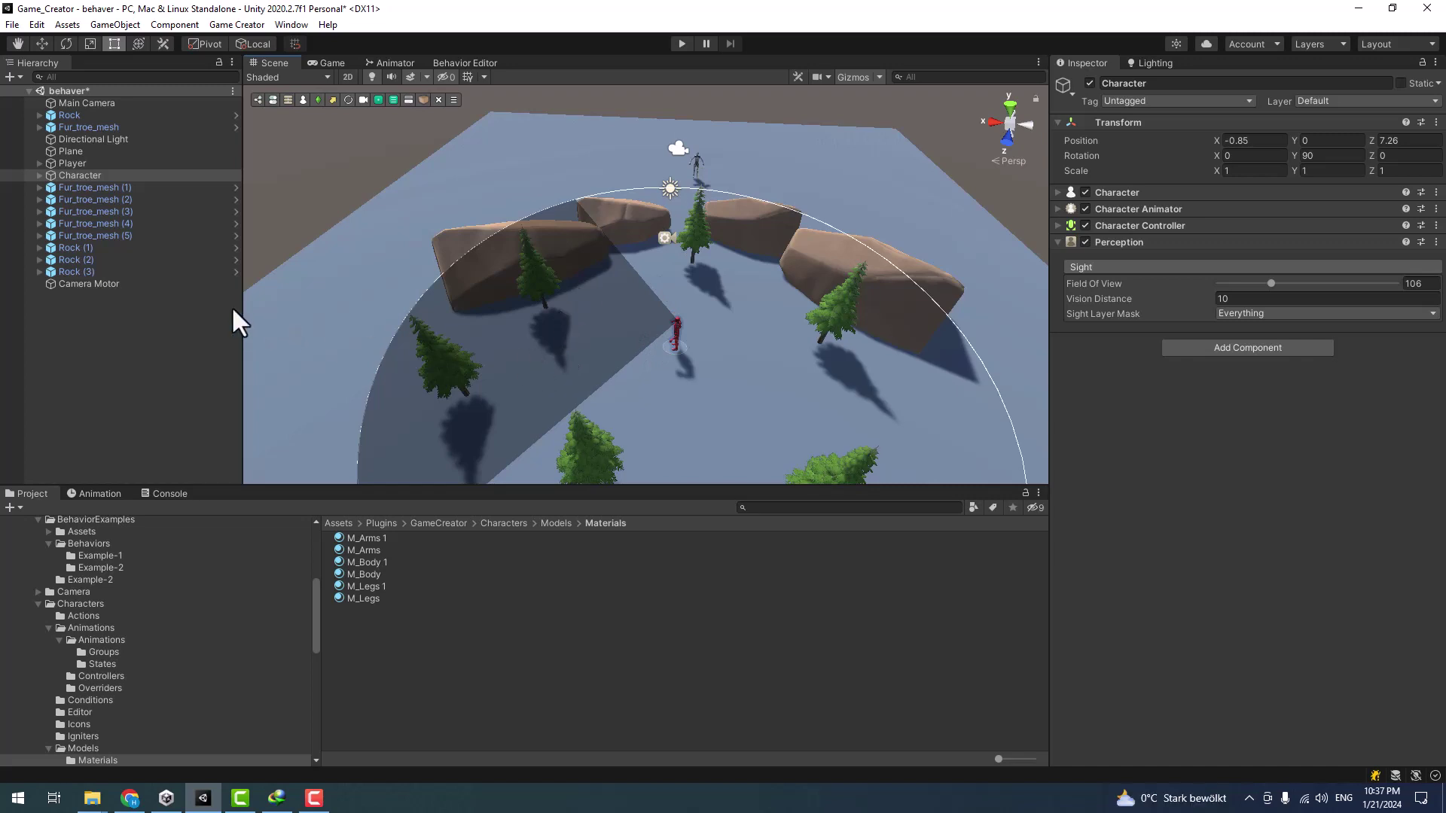
- Collapse the Plugins folder and add a Behavior component to the Character
scroll(42, 572, up, 5)
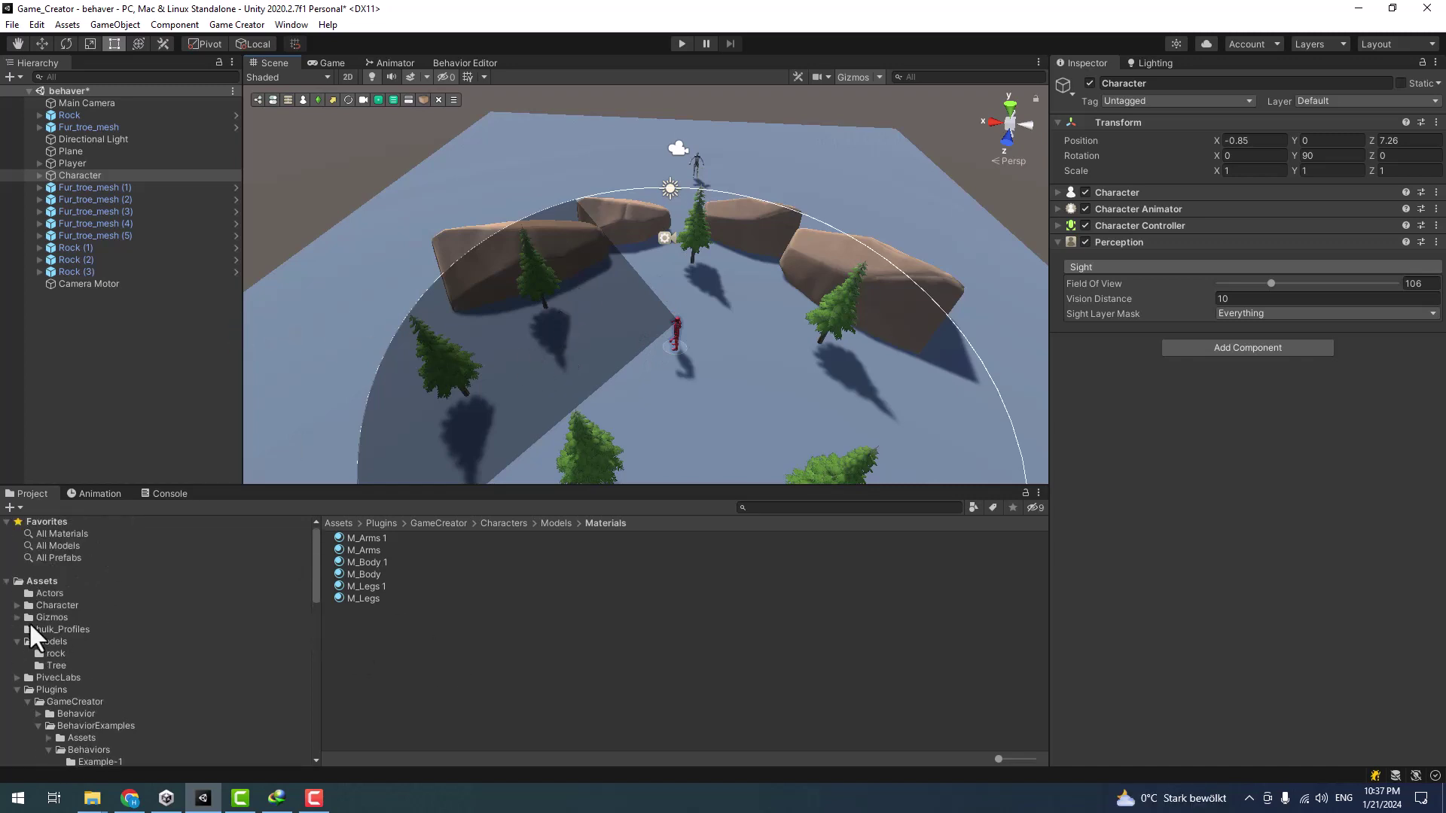
click(18, 689)
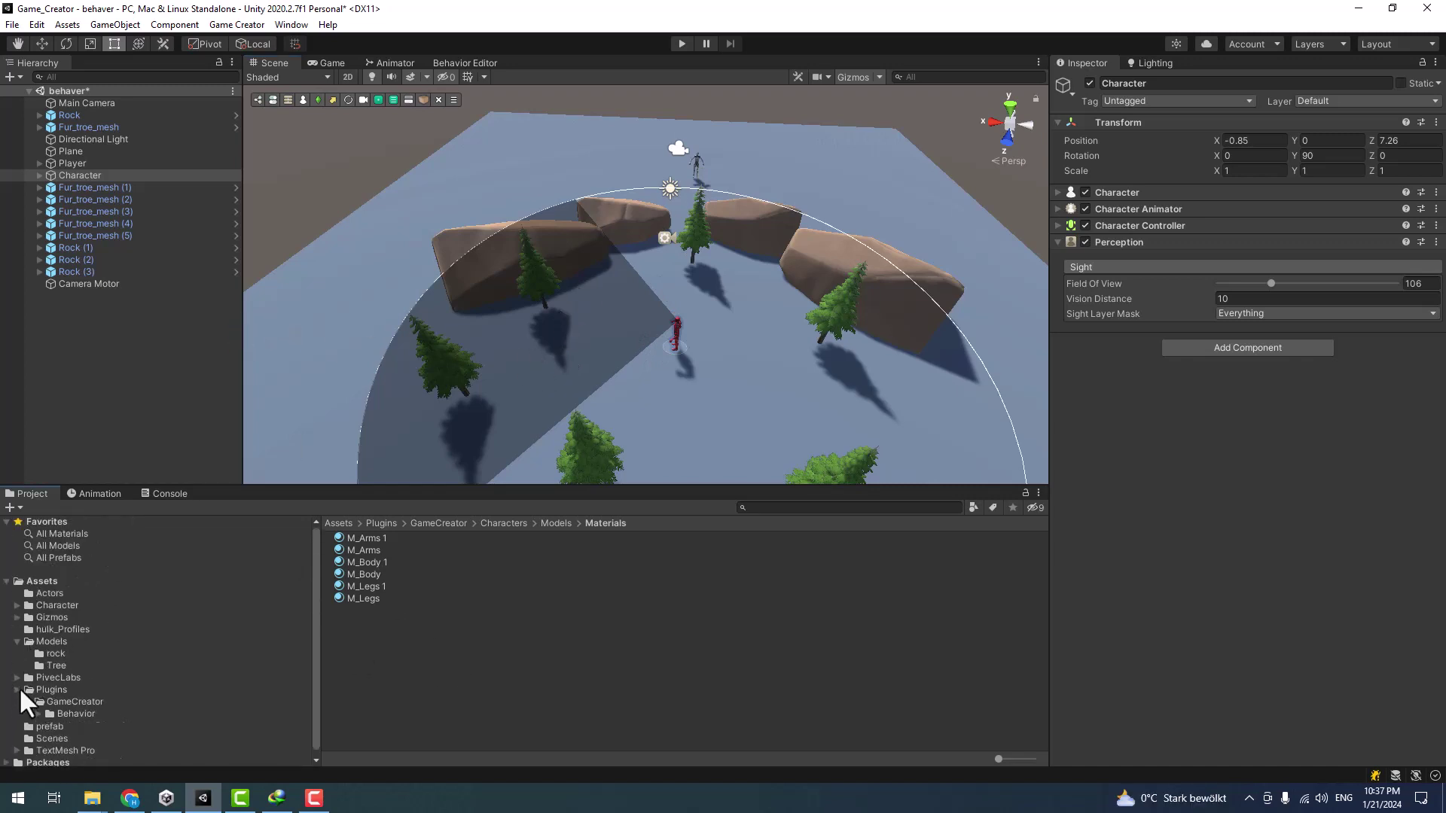
click(1247, 347)
text(be)
click(1190, 404)
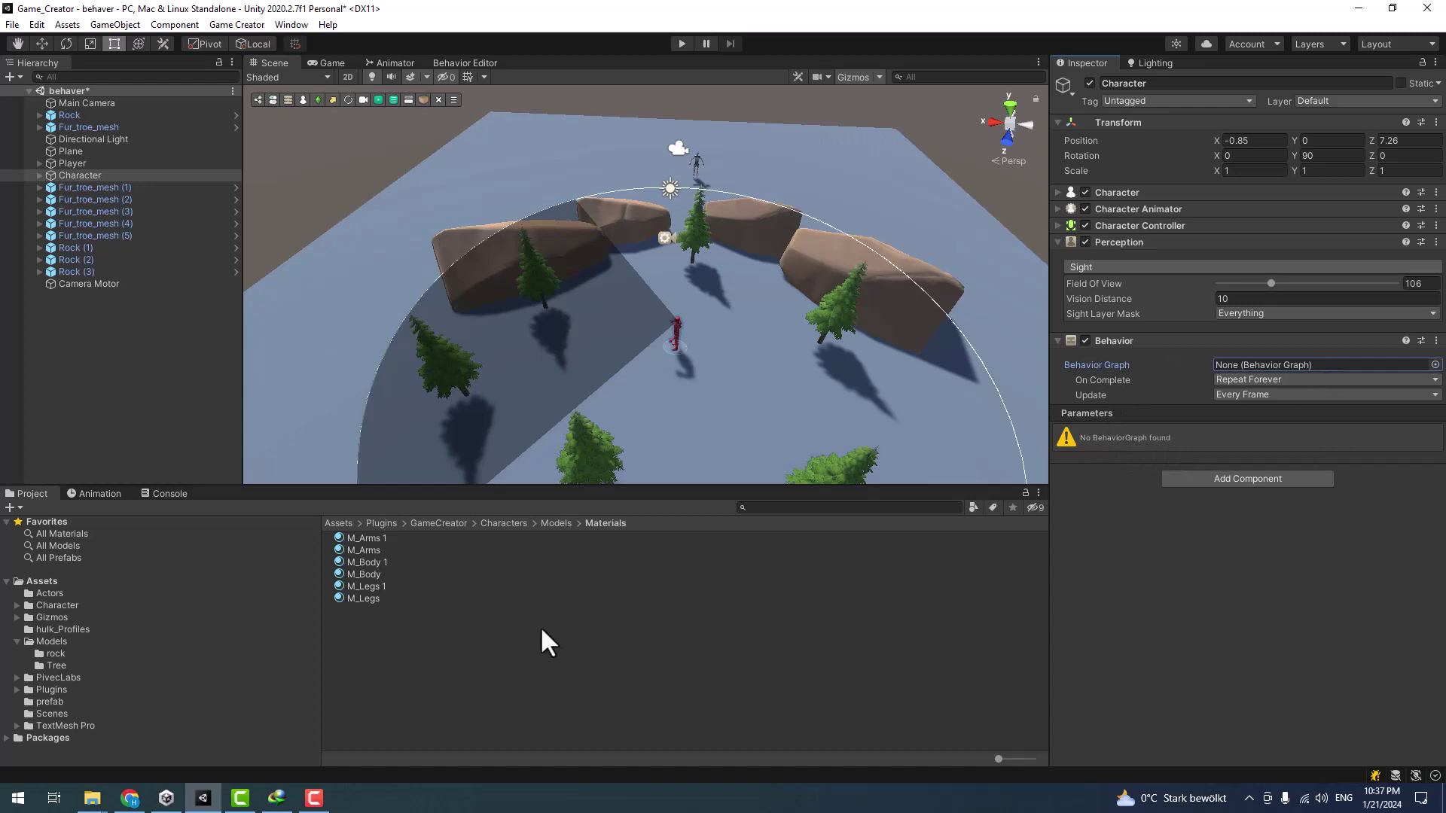
- Collapse the Models folder and create a new Game Creator Behavior Graph asset in the Actors folder
click(9, 639)
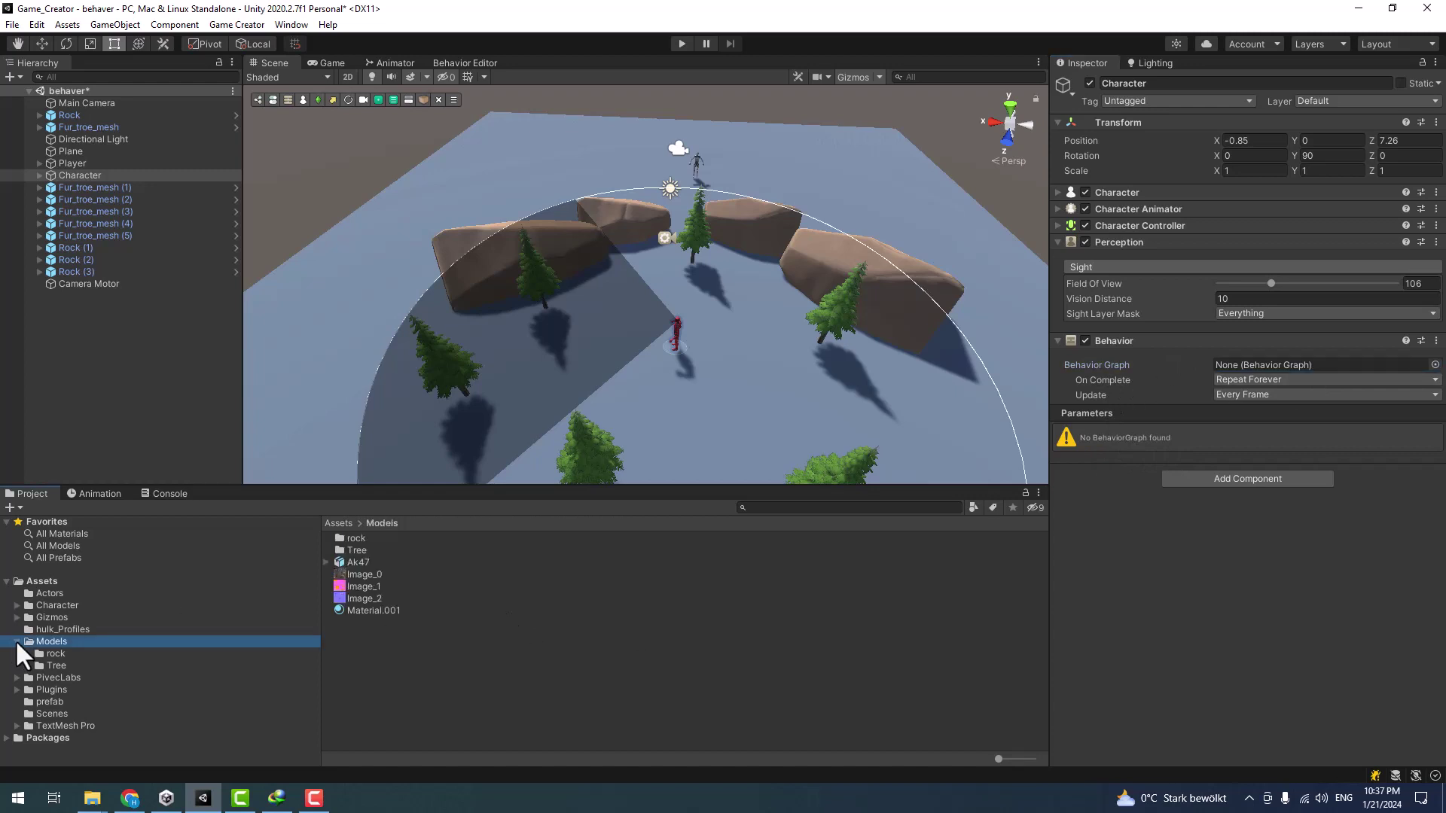
click(15, 639)
click(55, 583)
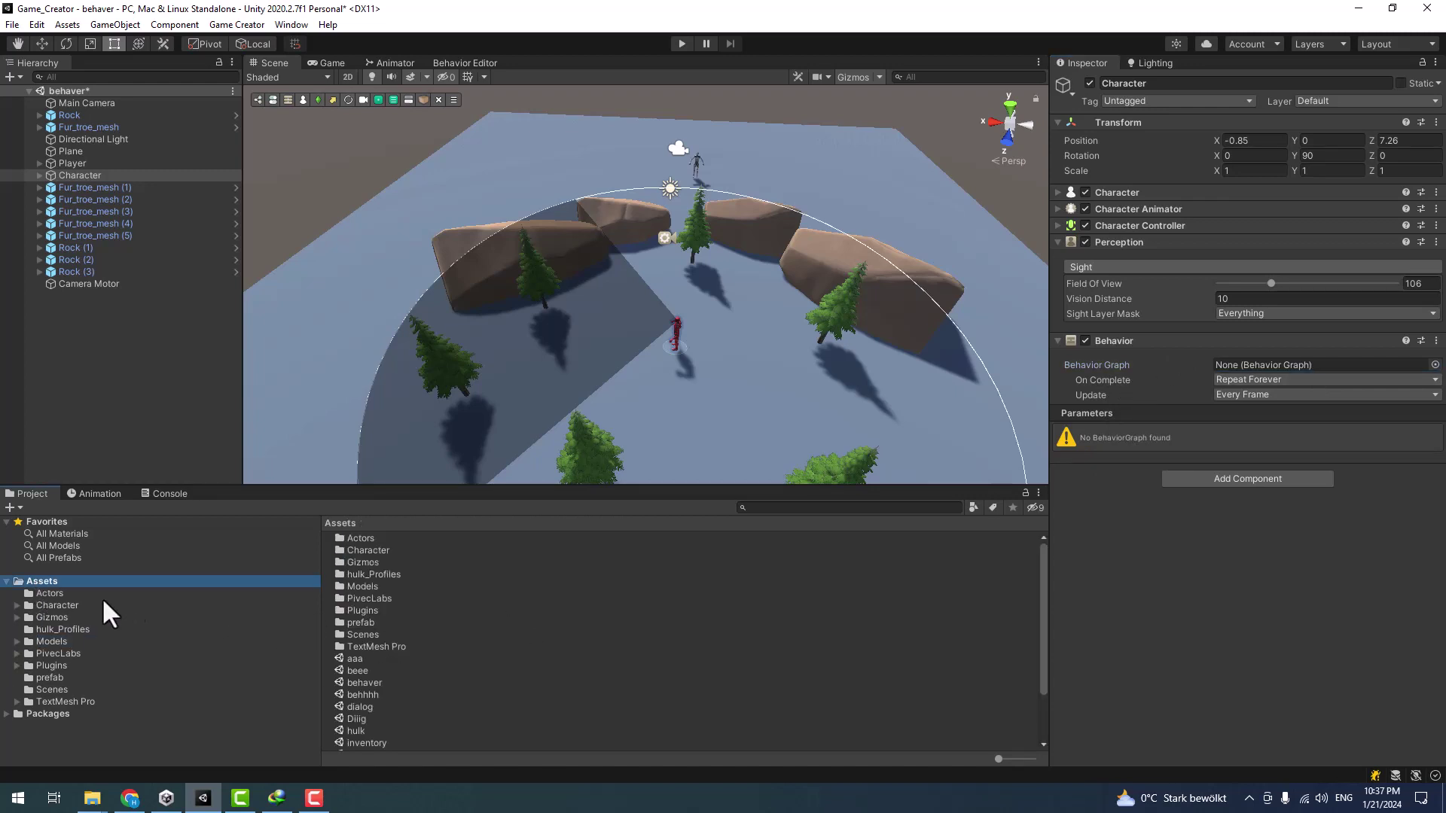
click(54, 593)
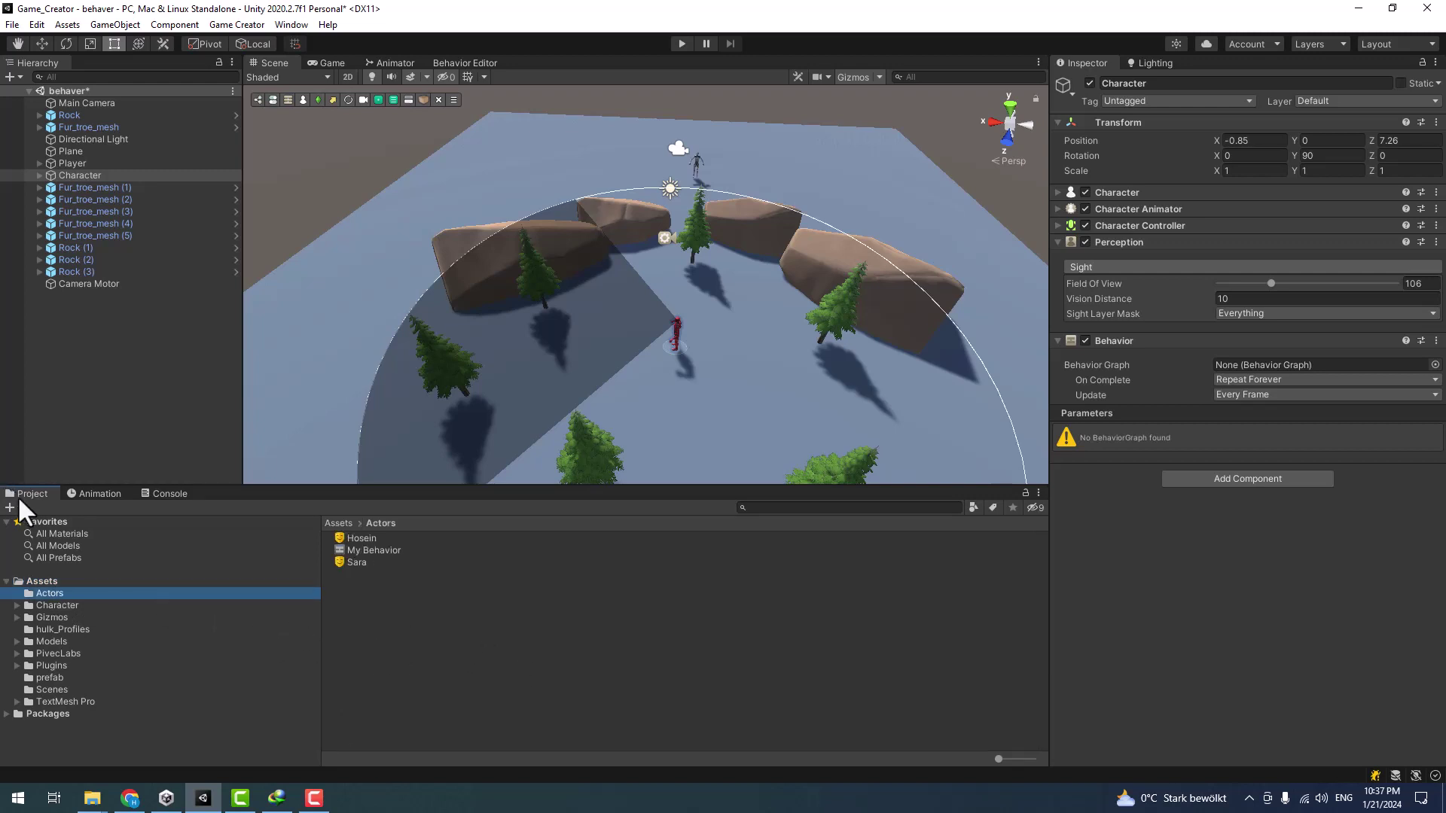
right_click(412, 646)
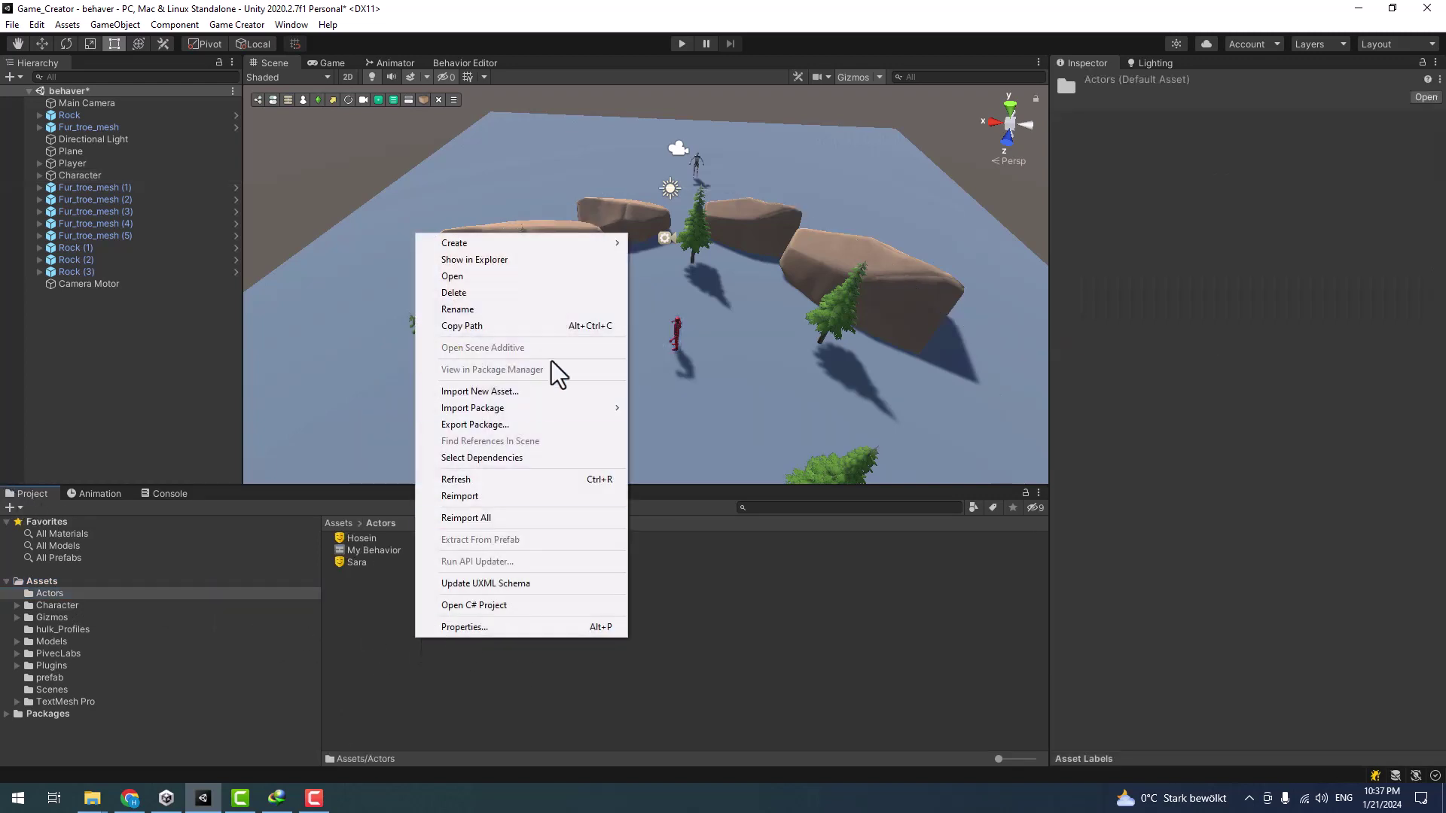
mouse_move(574, 249)
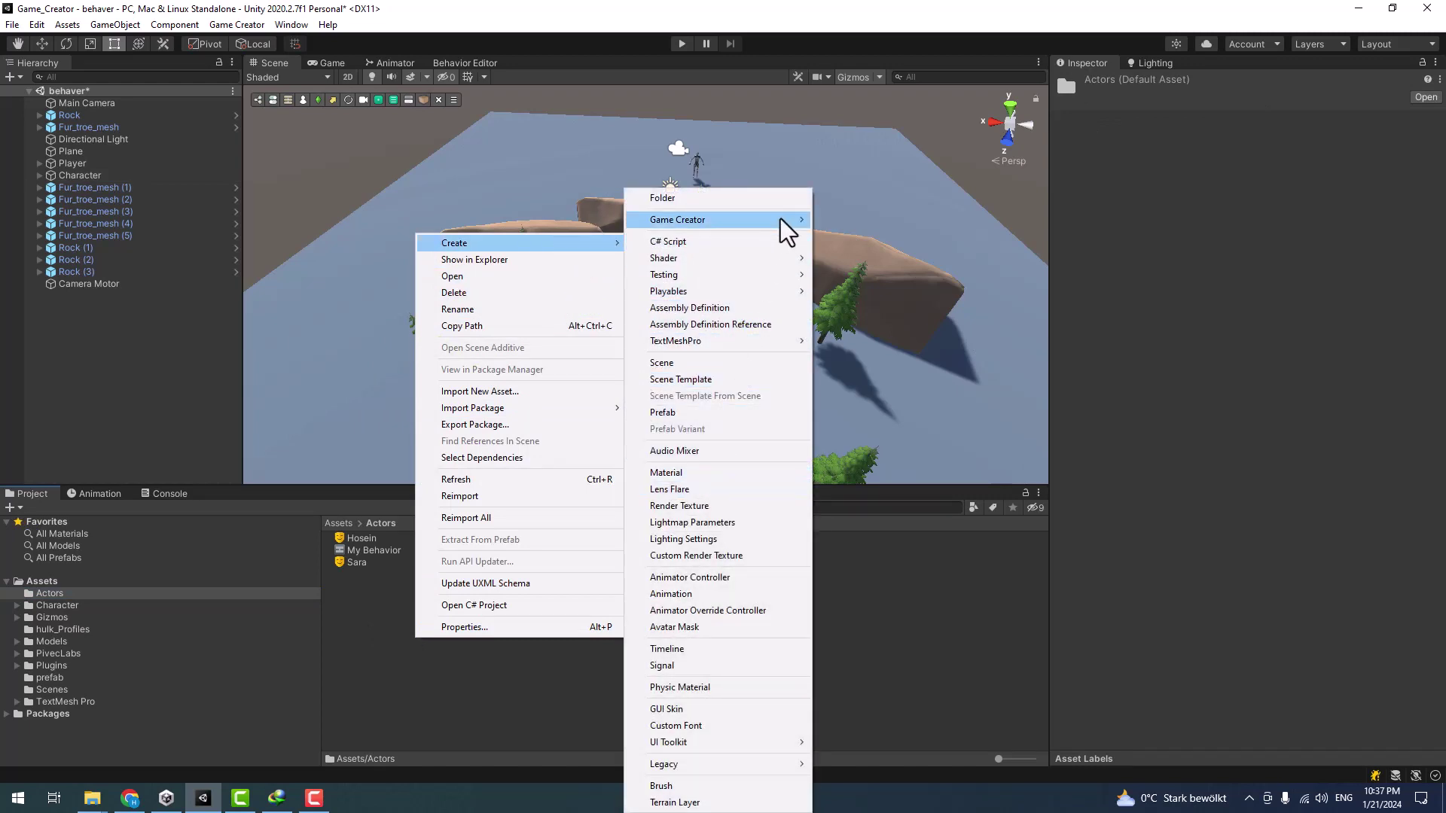
mouse_move(784, 222)
mouse_move(872, 320)
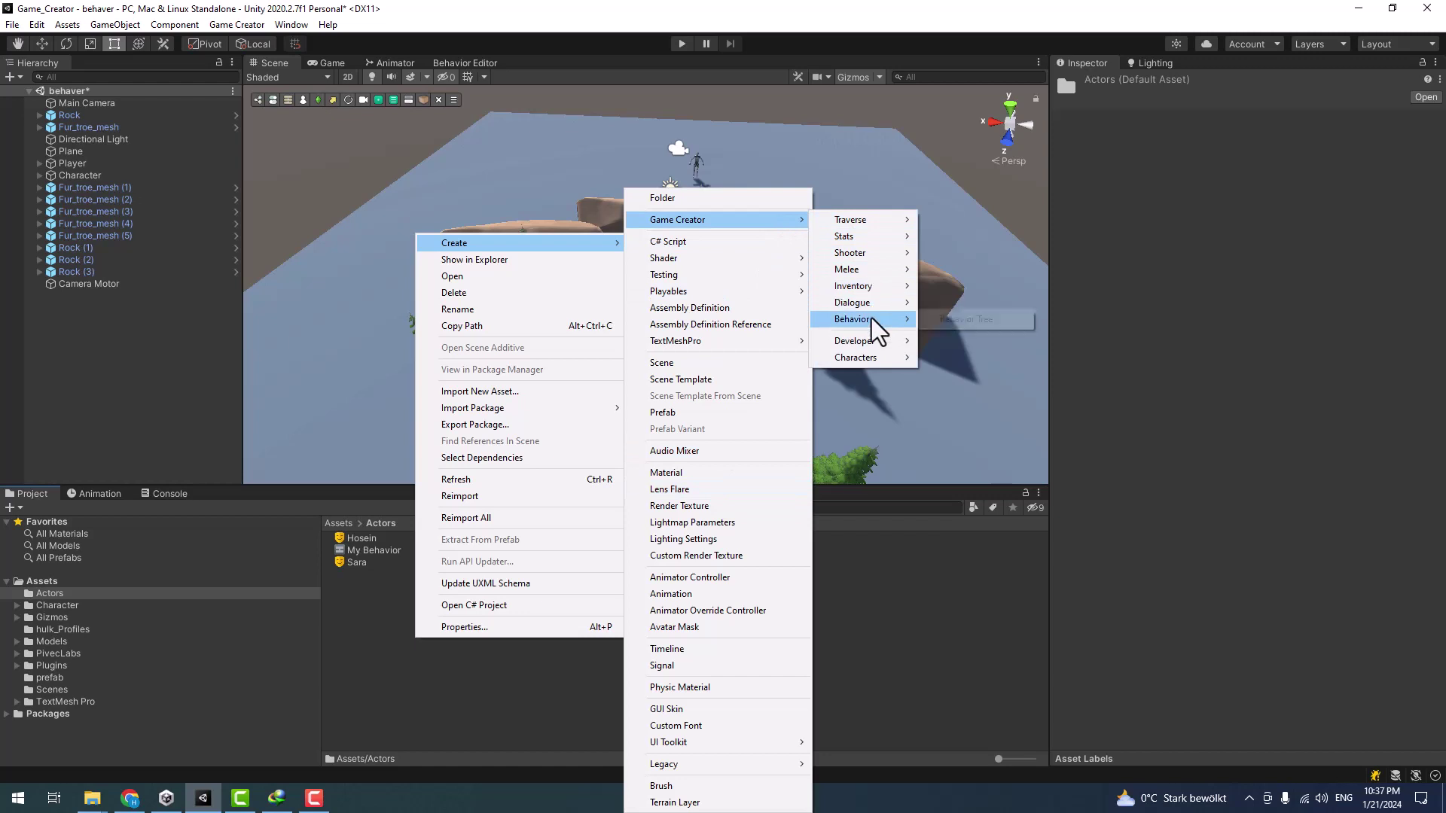
click(966, 319)
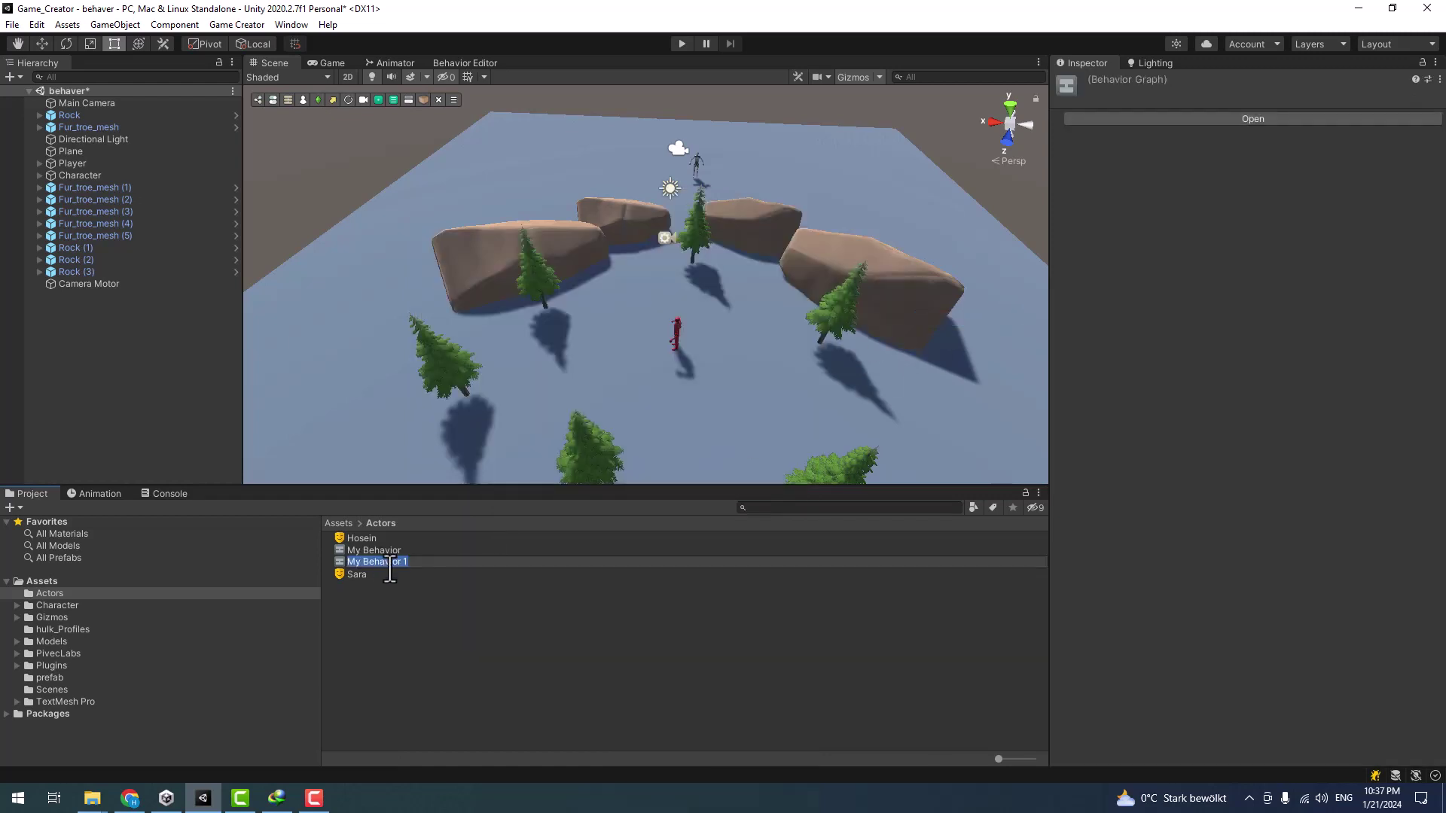
- Rename the new behavior graph asset as simple
key(Return)
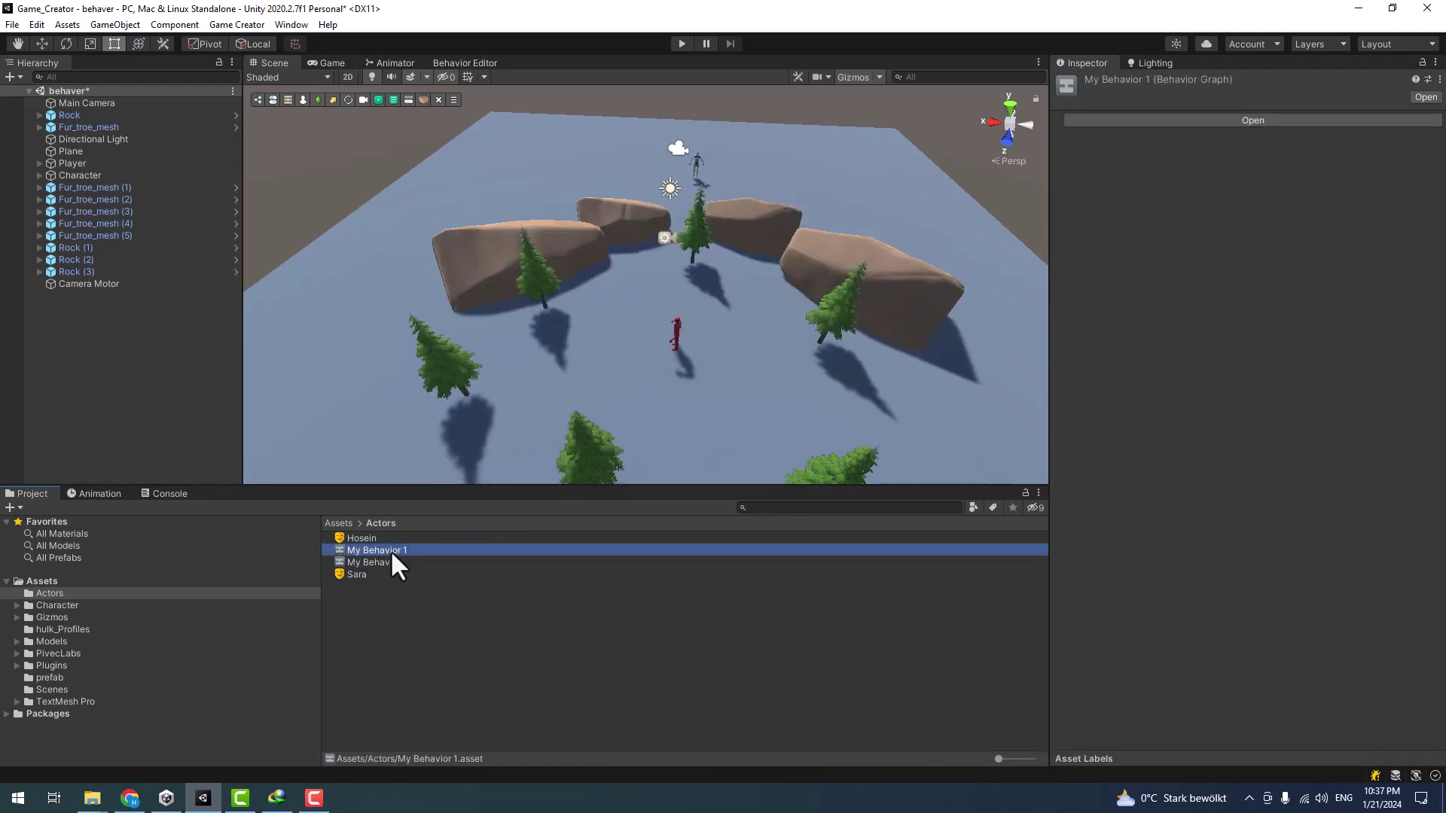
click(391, 553)
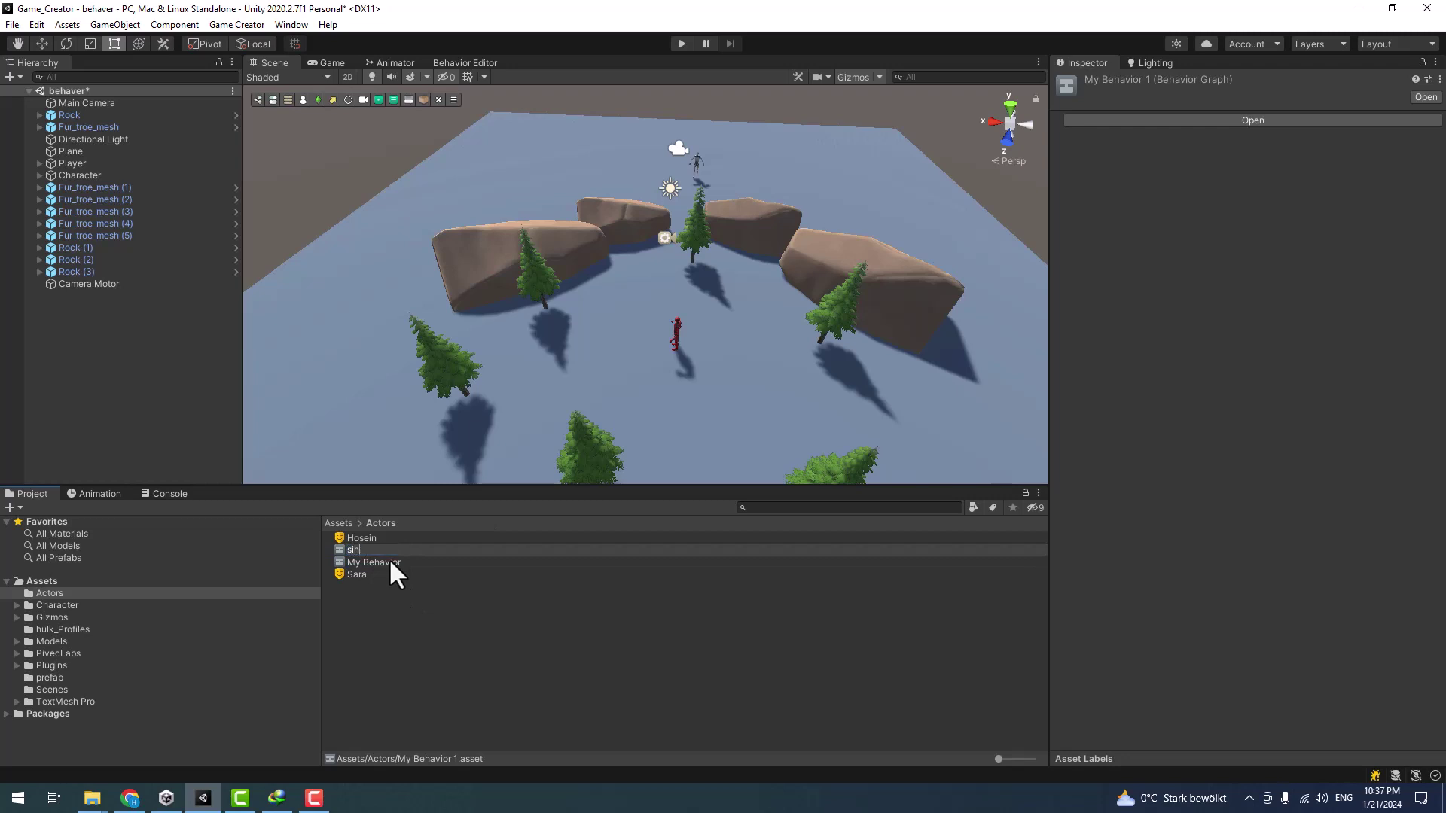
text(simple)
key(Return)
- Assign the simple graph to the Character's Behavior component and open it in the Behavior Editor
click(69, 176)
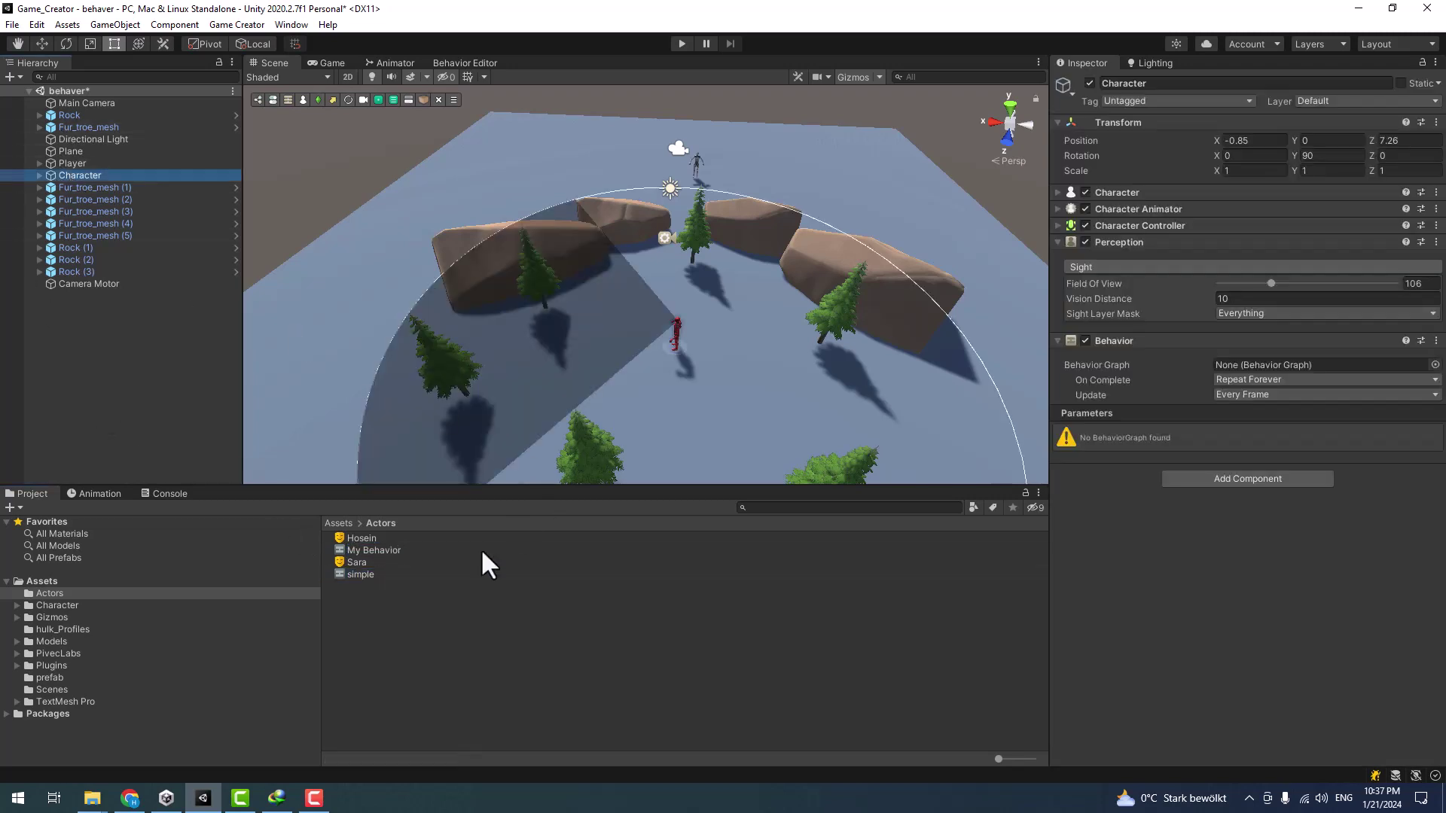
drag(360, 575, 1344, 367)
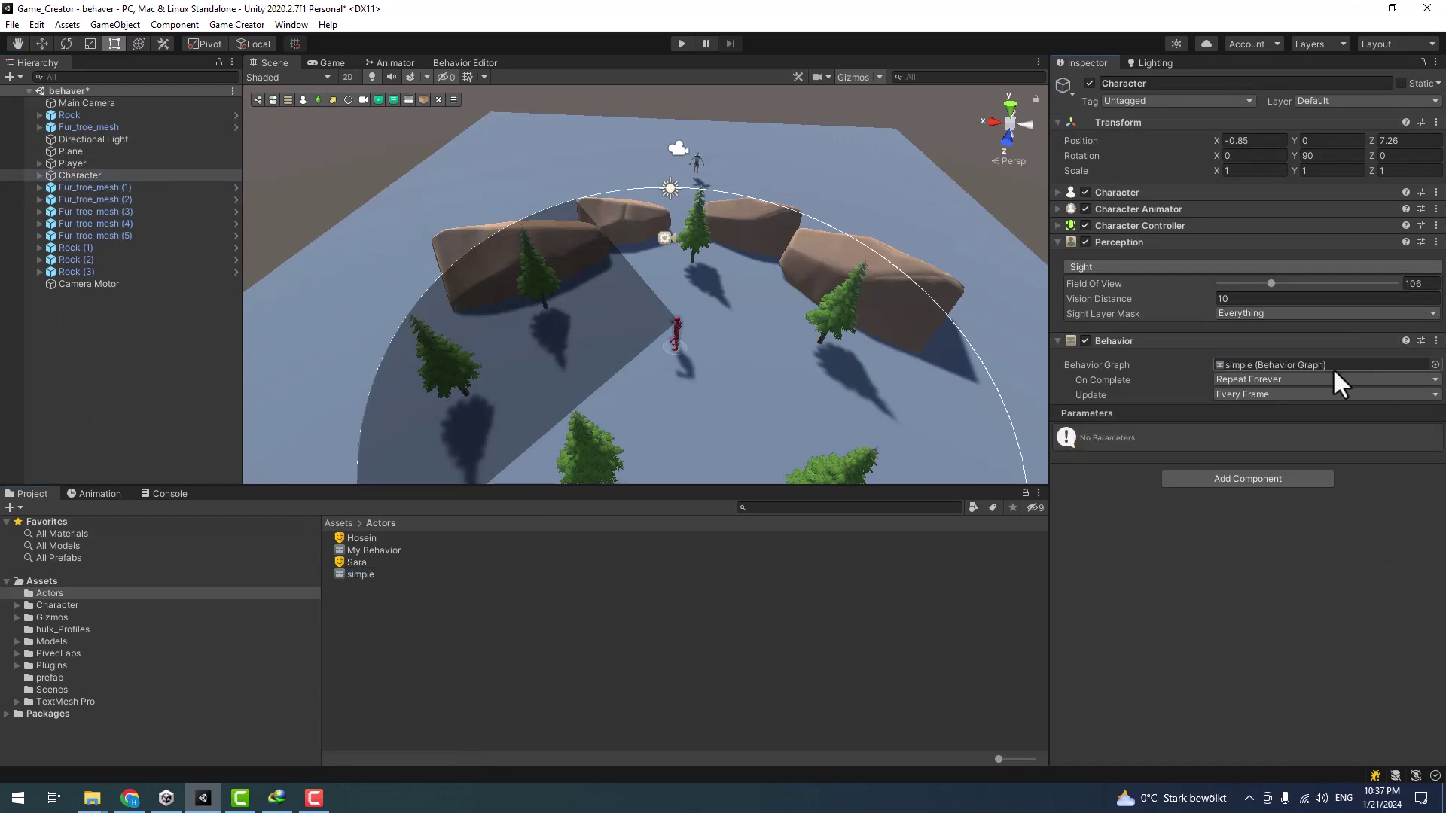
double_click(1254, 364)
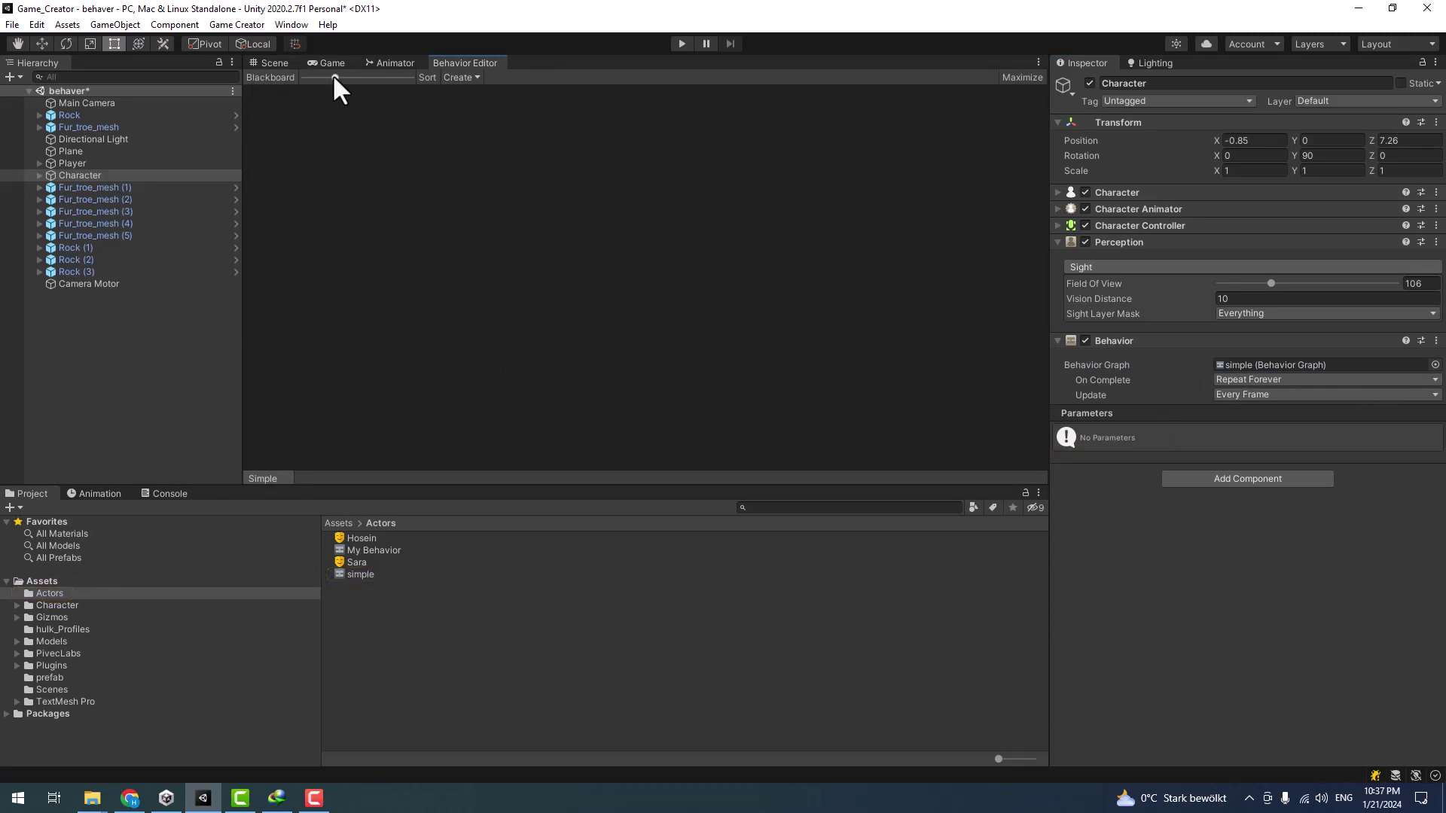
scroll(571, 286, down, 3)
scroll(569, 294, down, 2)
- Look over the node types that can be created and show the graph's Blackboard
click(461, 78)
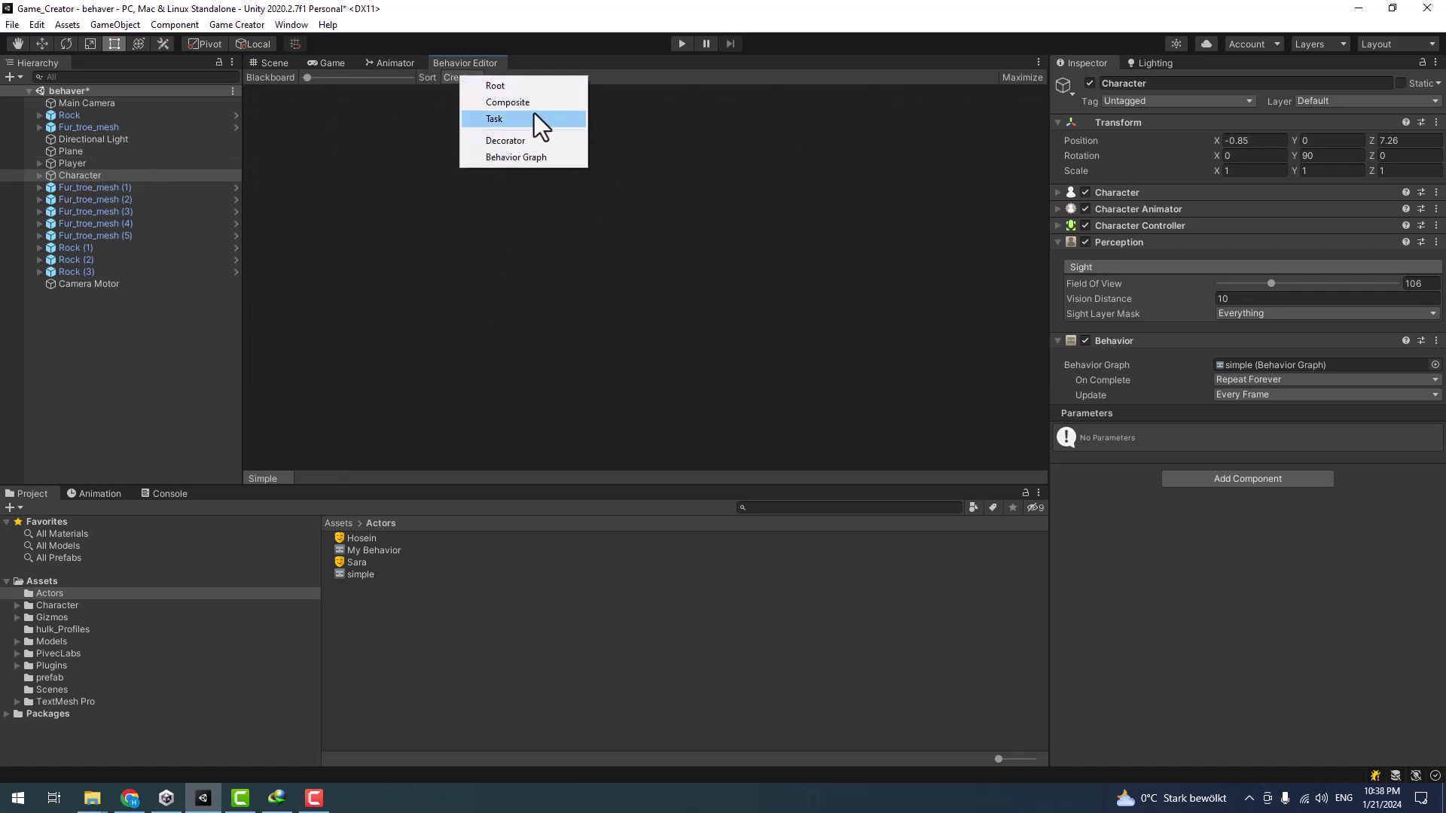
click(486, 158)
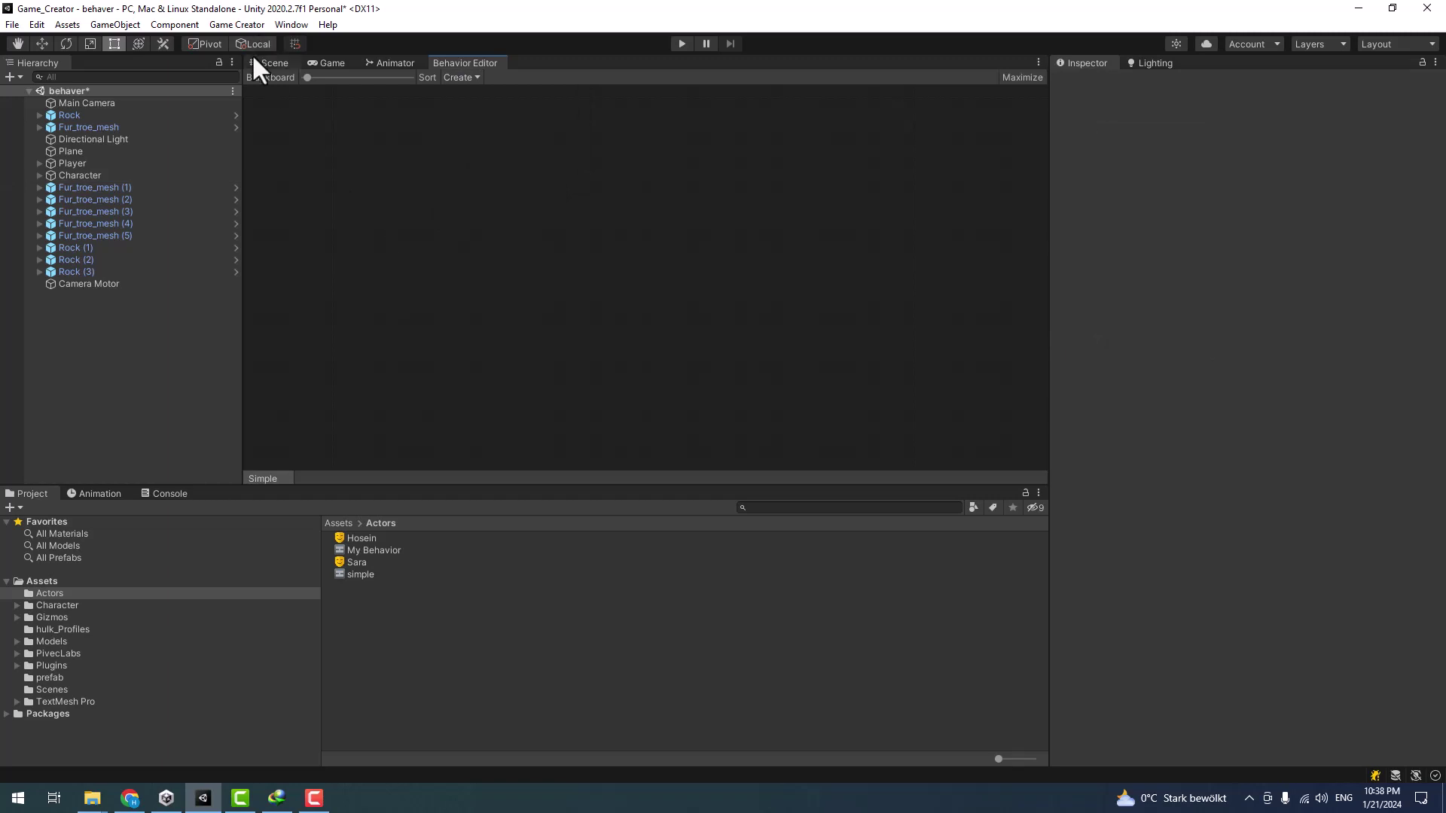
click(269, 77)
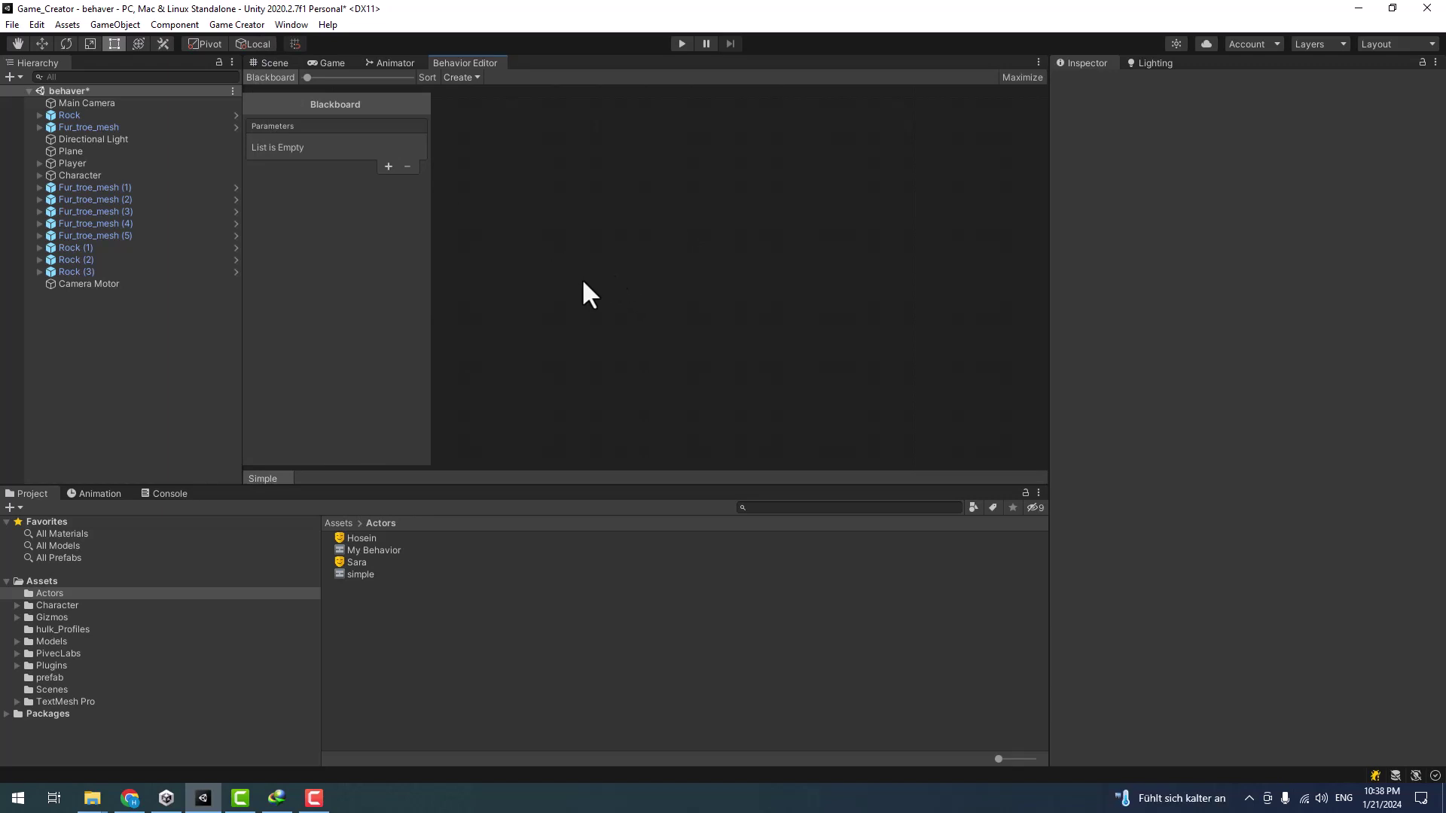
key(F10)
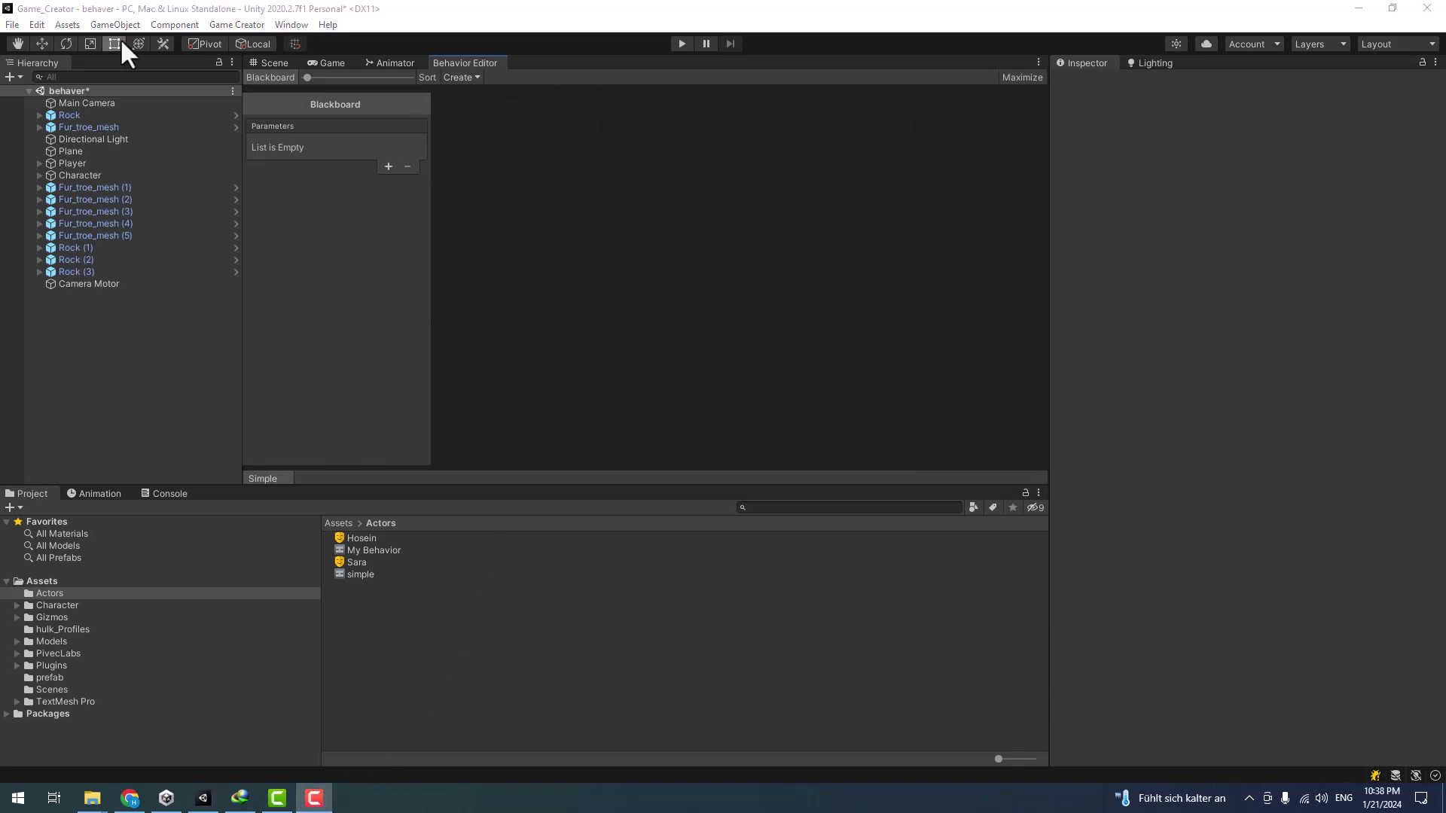
click(519, 217)
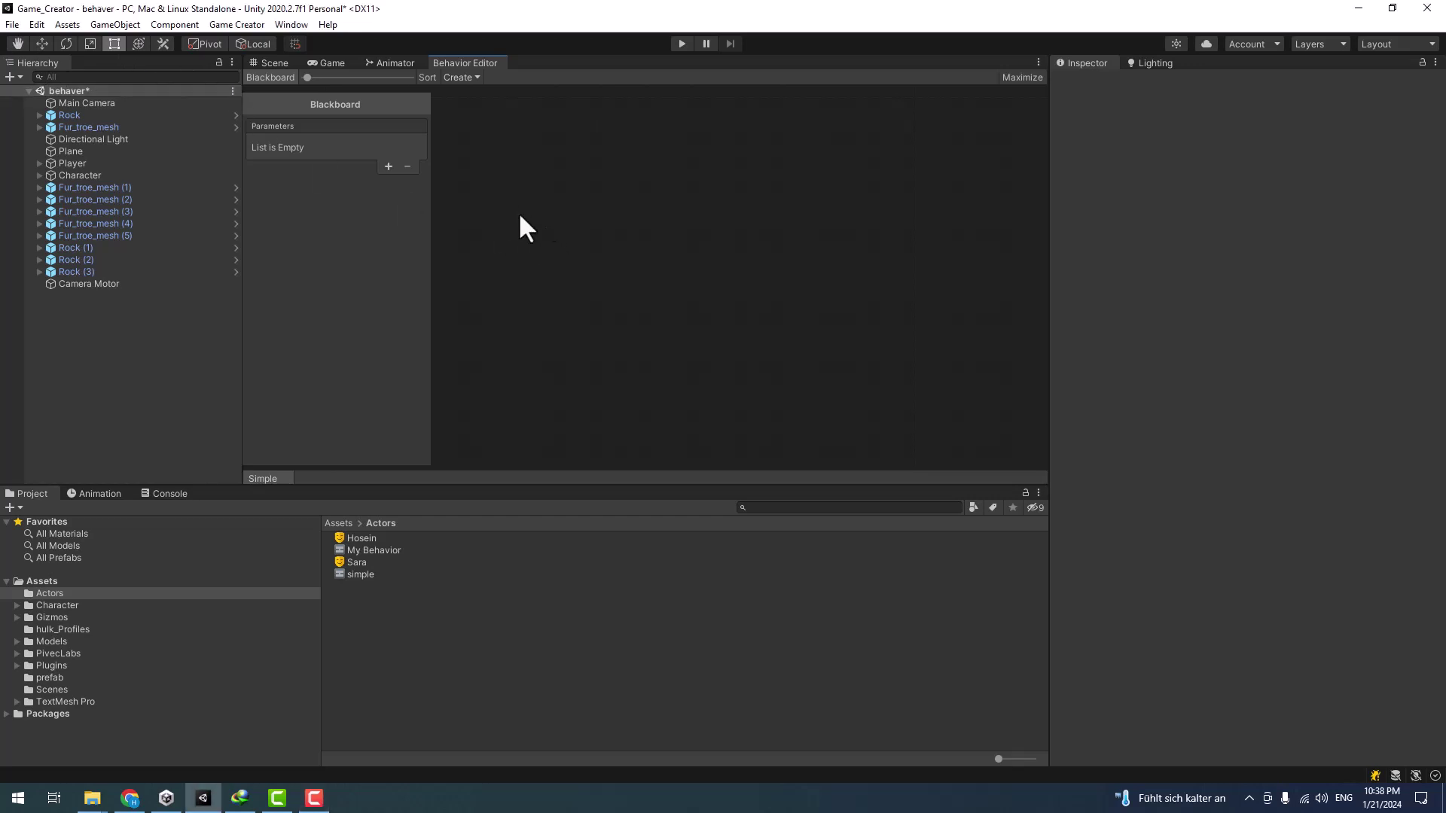
- Create the Root node of the simple behavior graph
click(463, 76)
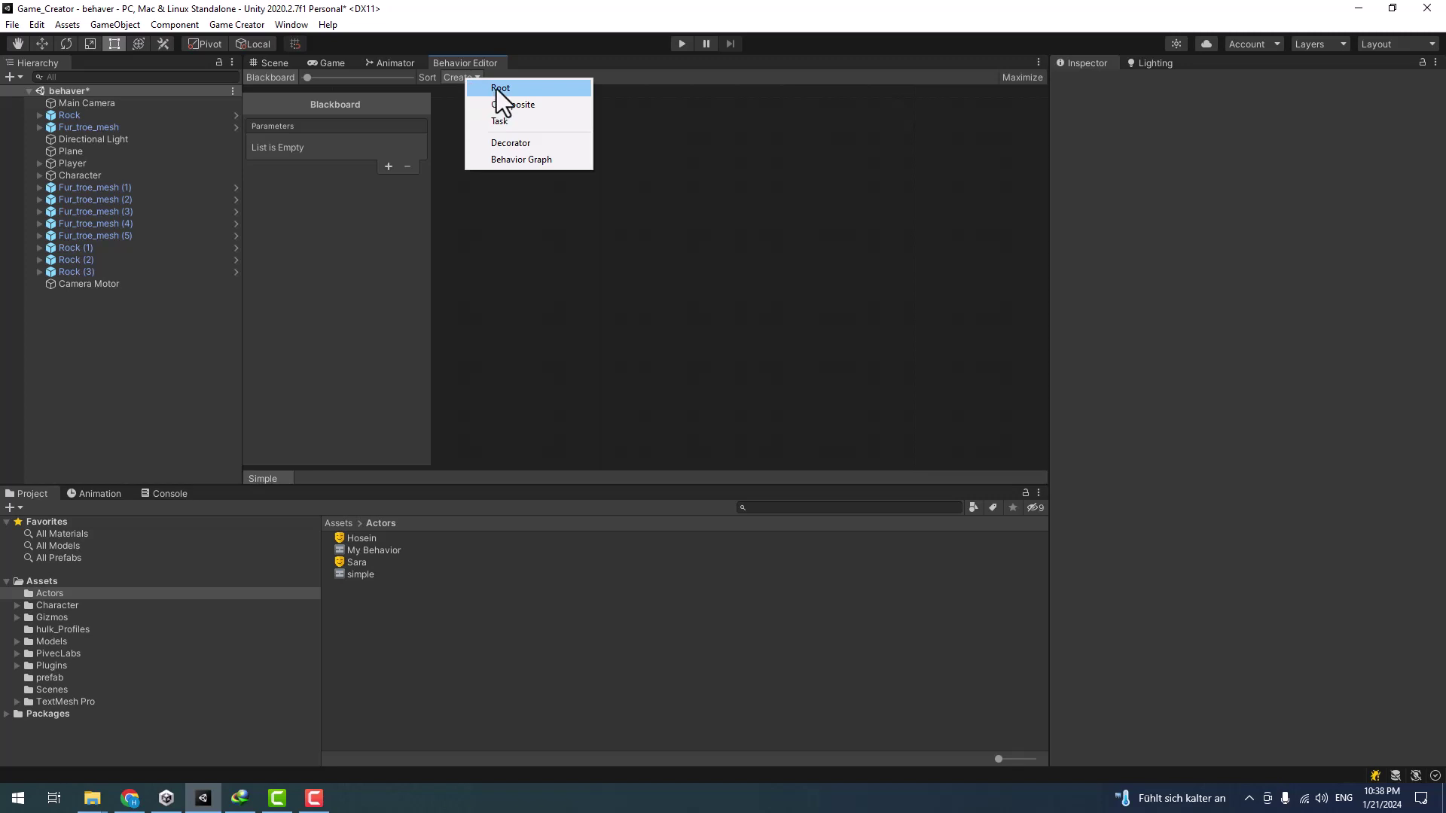
click(499, 88)
middle_drag(691, 172, 705, 208)
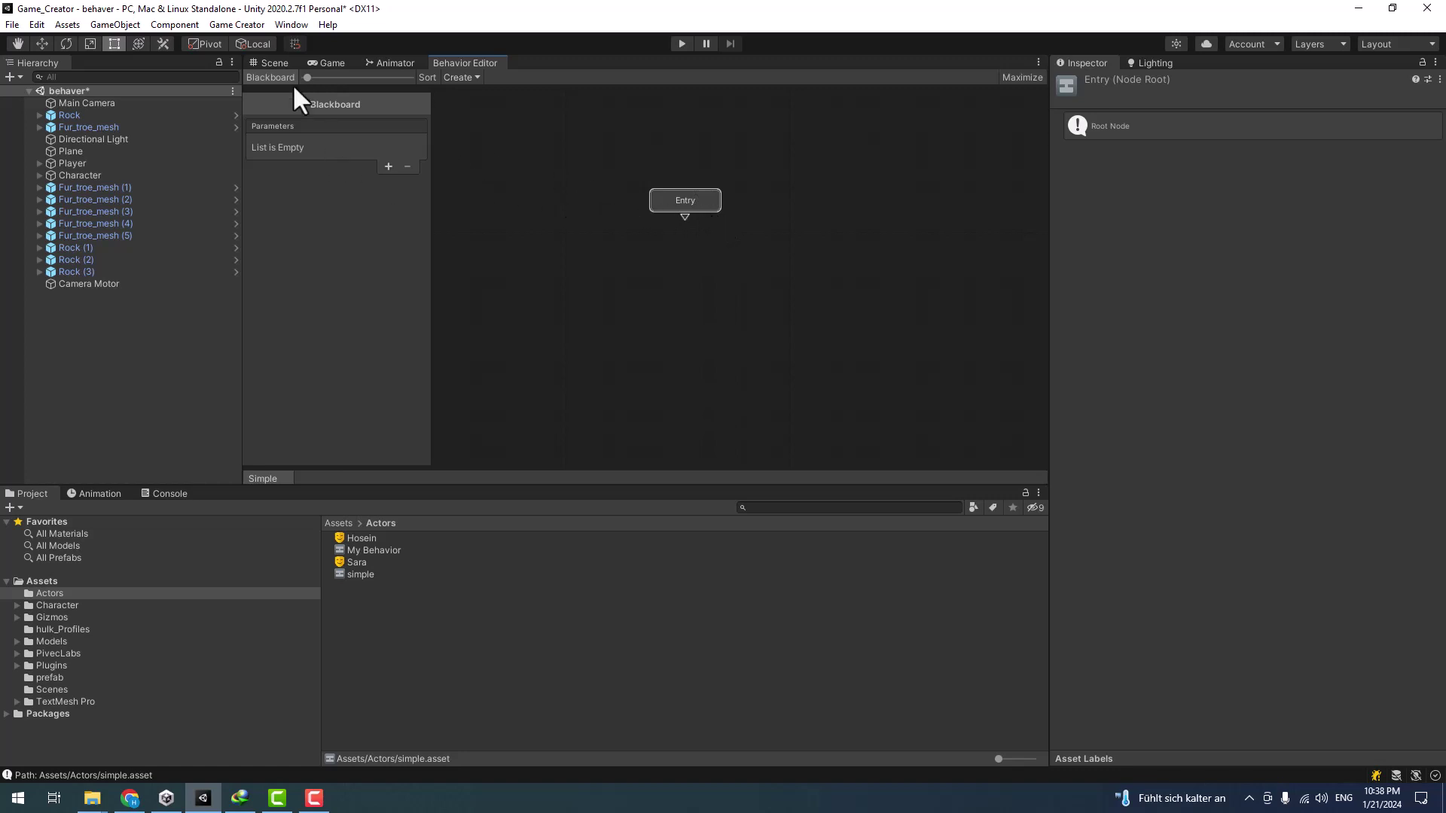
middle_drag(819, 308, 794, 255)
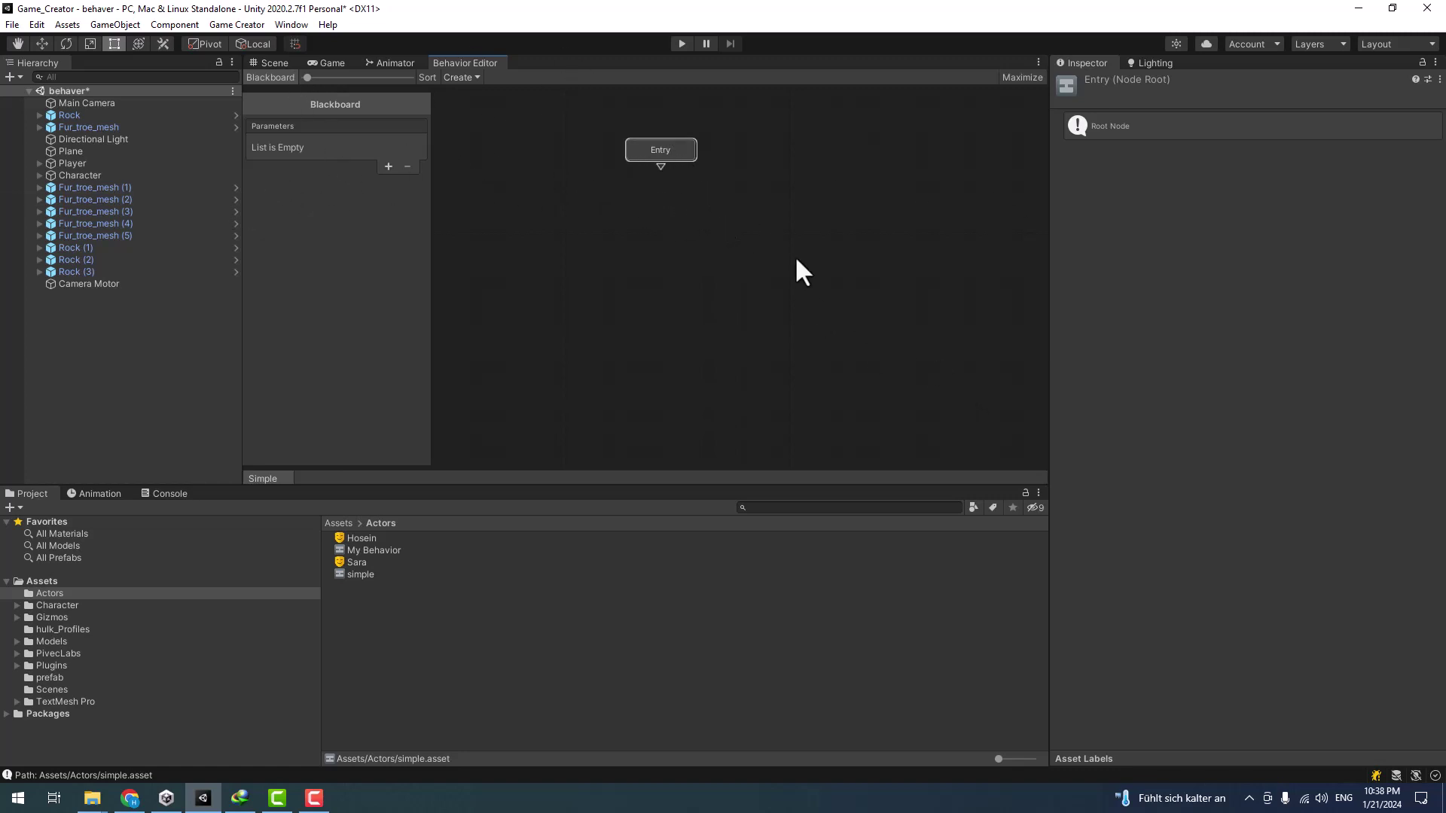
- Add a Composite node of type Selector, connect it to the Entry node and align it directly below
click(461, 78)
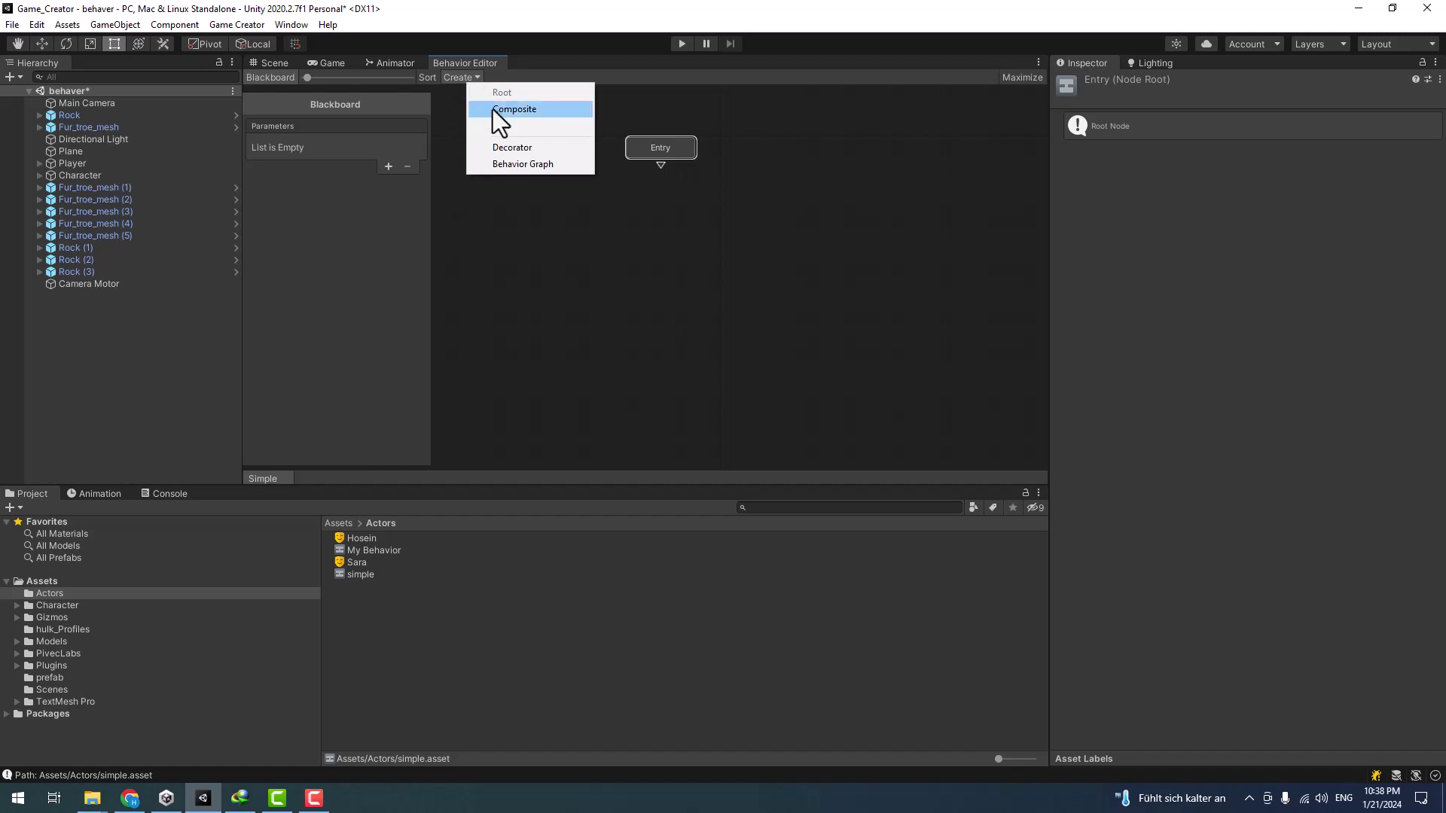
click(493, 110)
drag(494, 119, 652, 239)
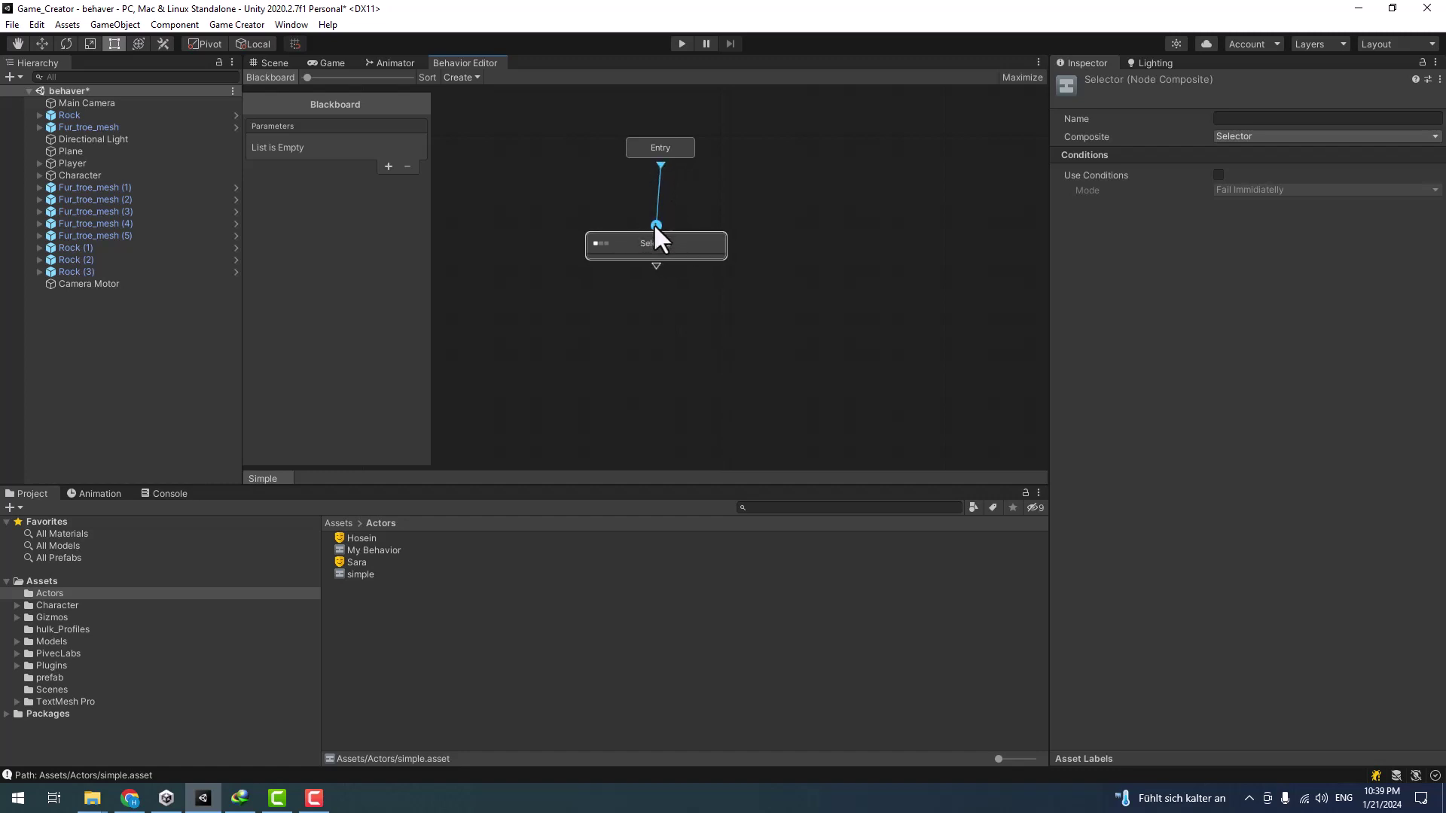
drag(640, 251, 649, 244)
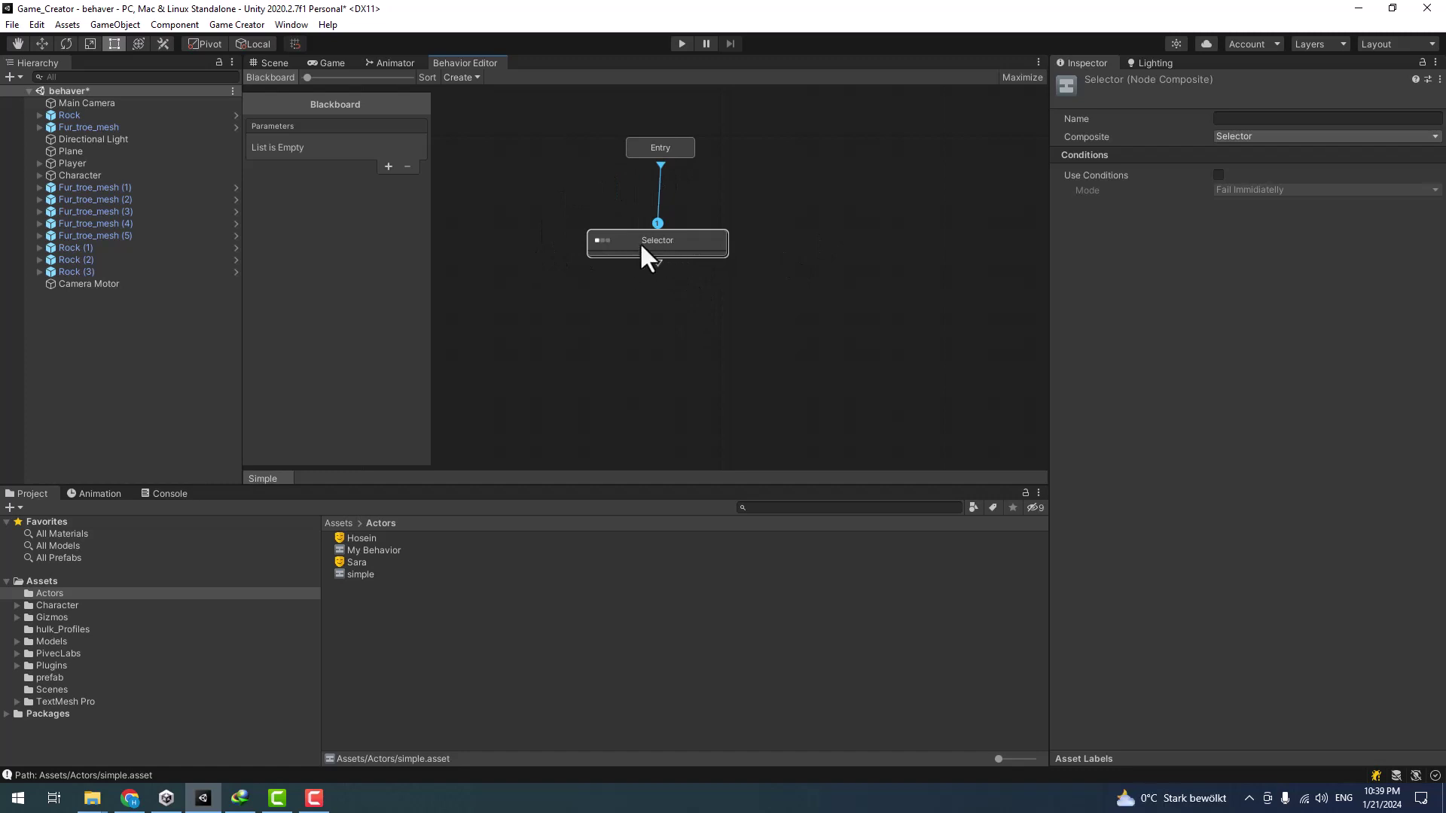
drag(647, 245, 649, 247)
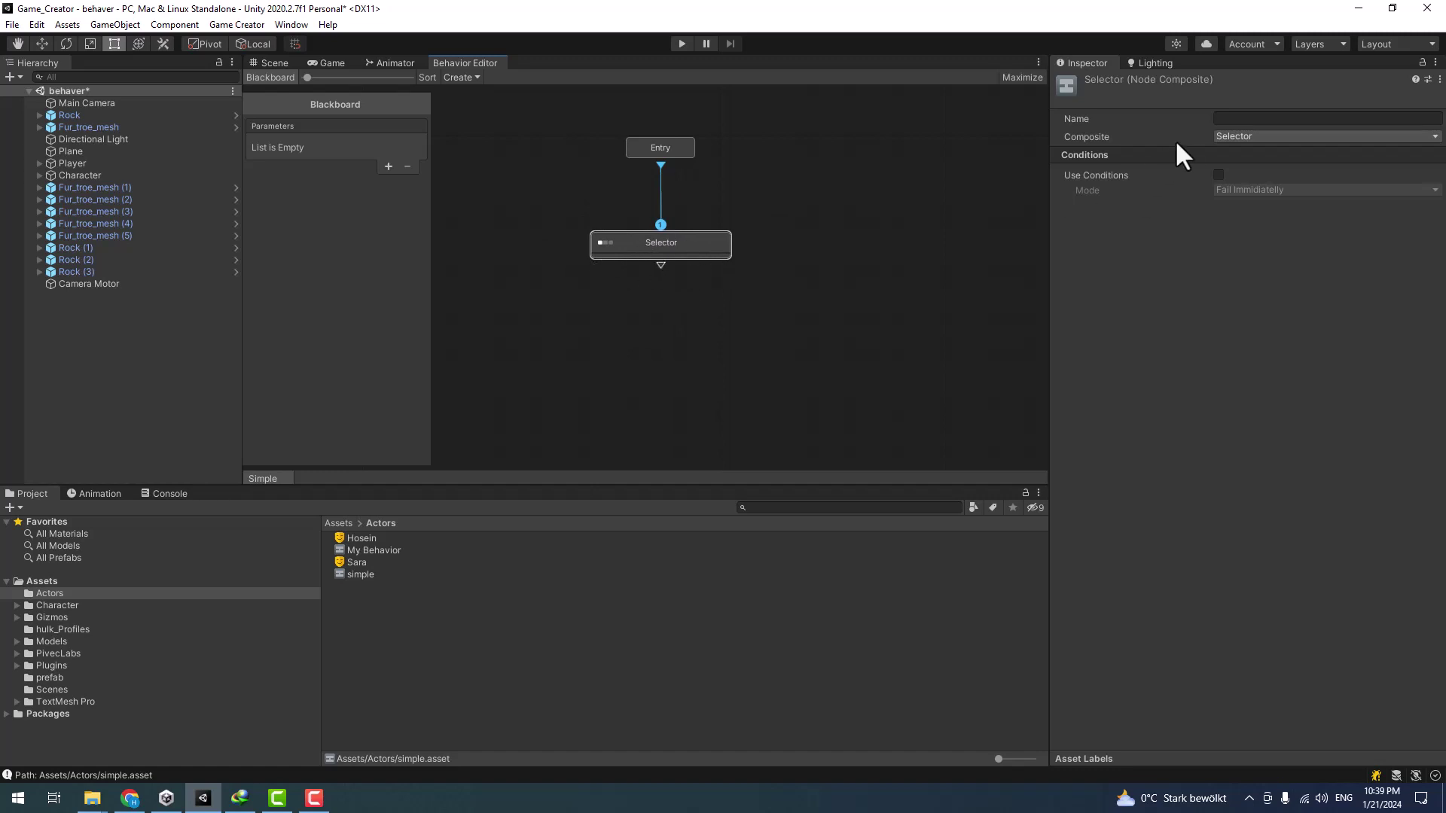
- Review the composite types available for the Selector node and its Use Conditions options
click(1245, 140)
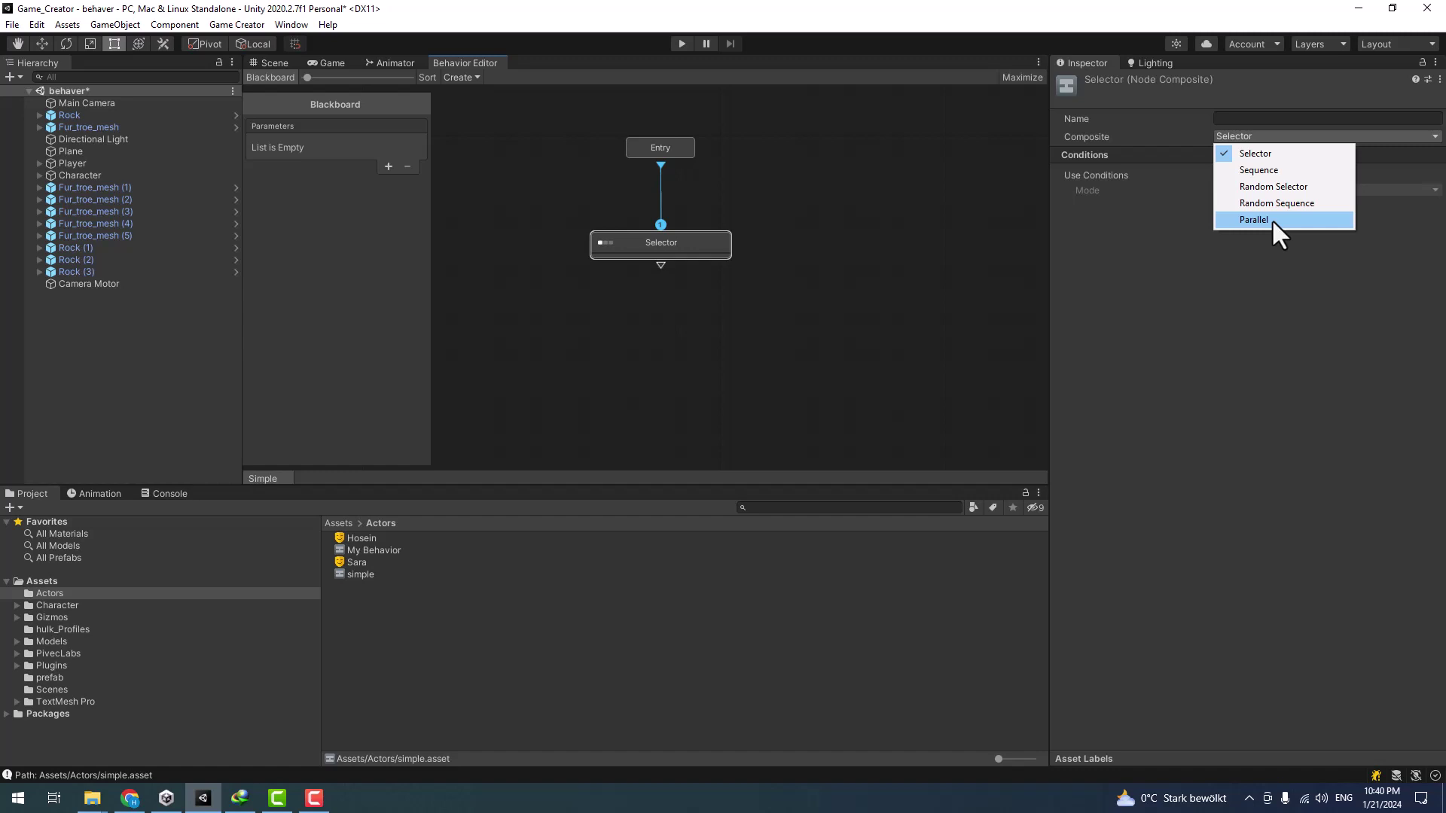
click(1242, 269)
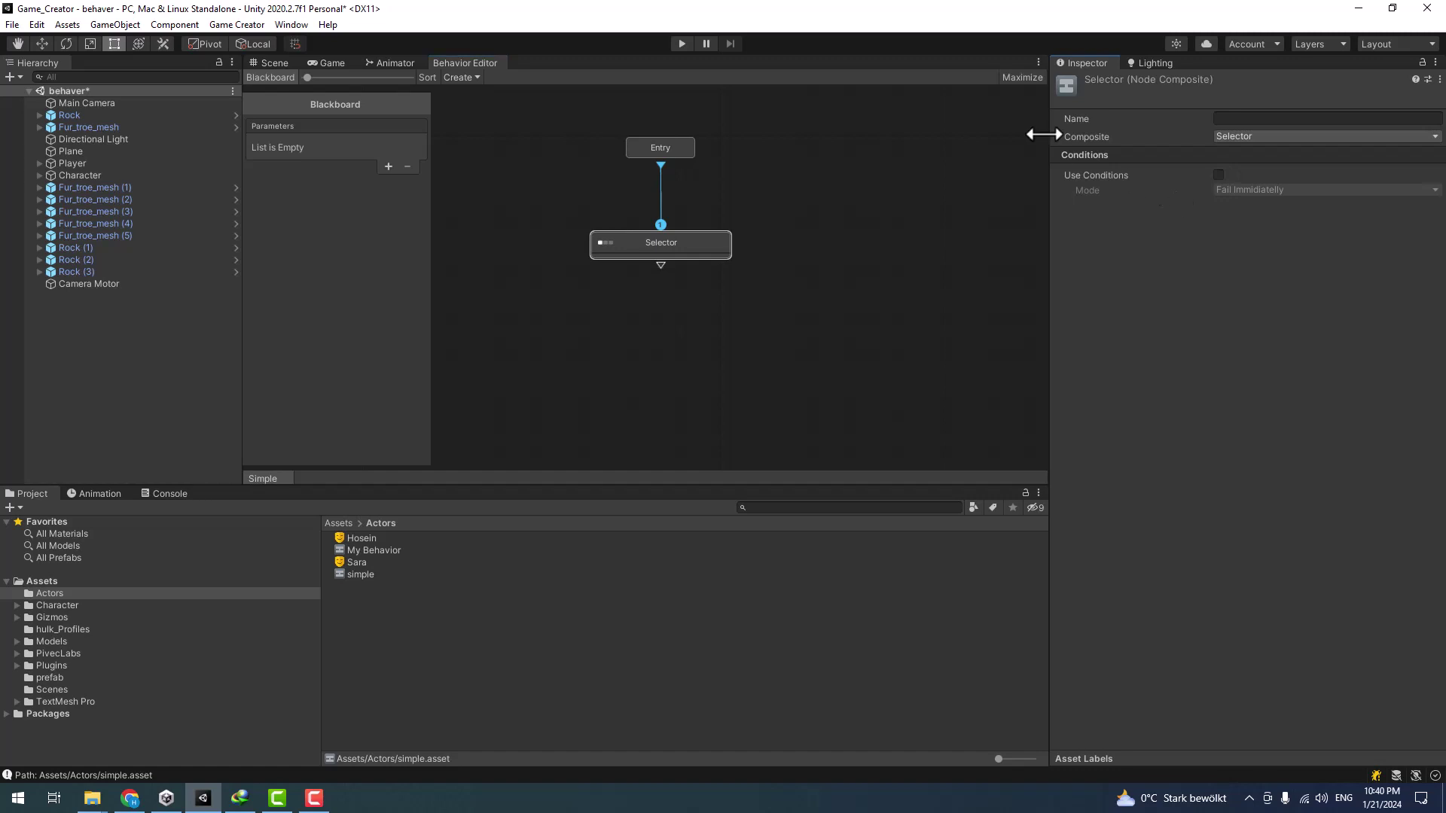
click(1218, 175)
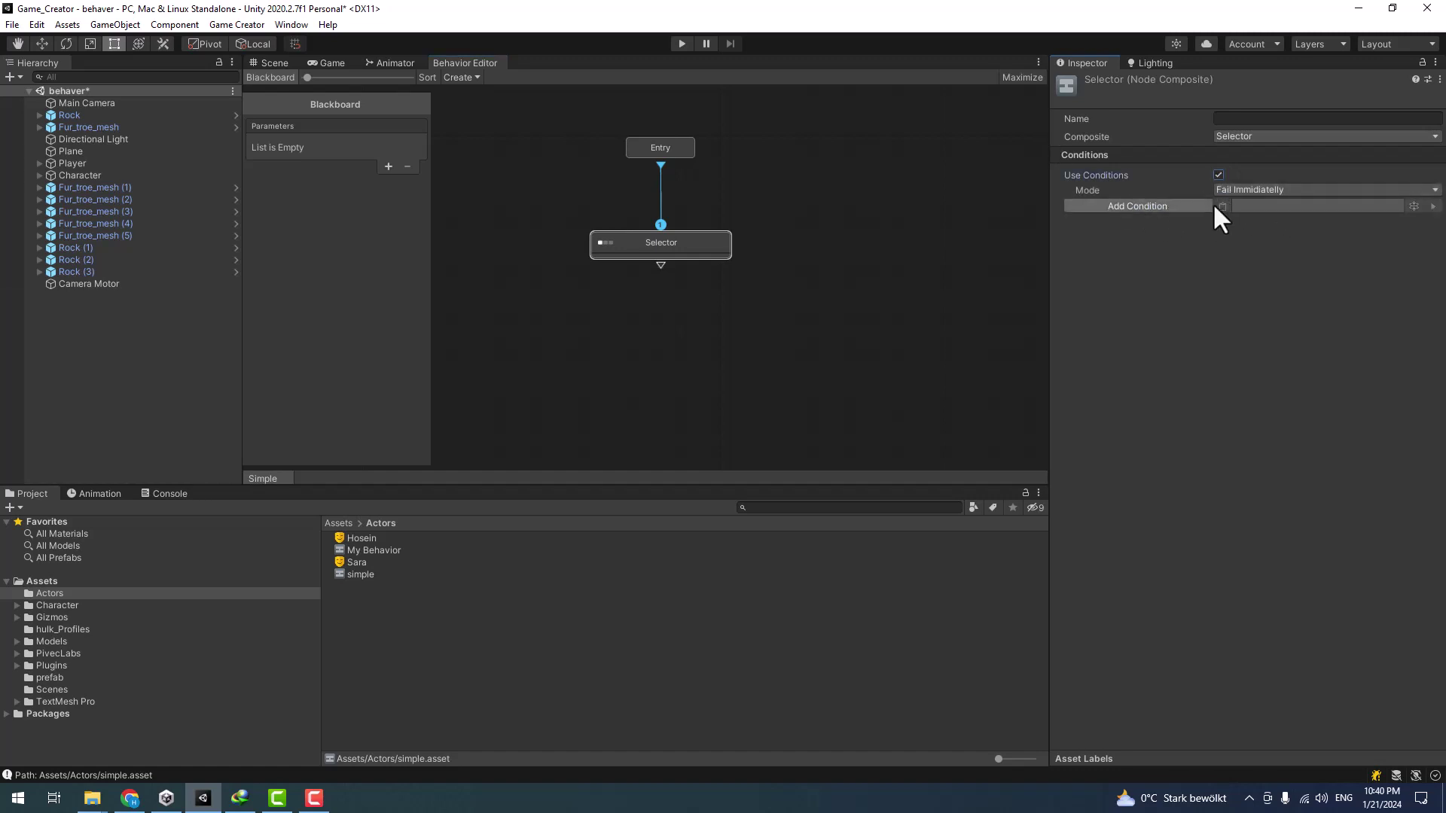
click(1219, 174)
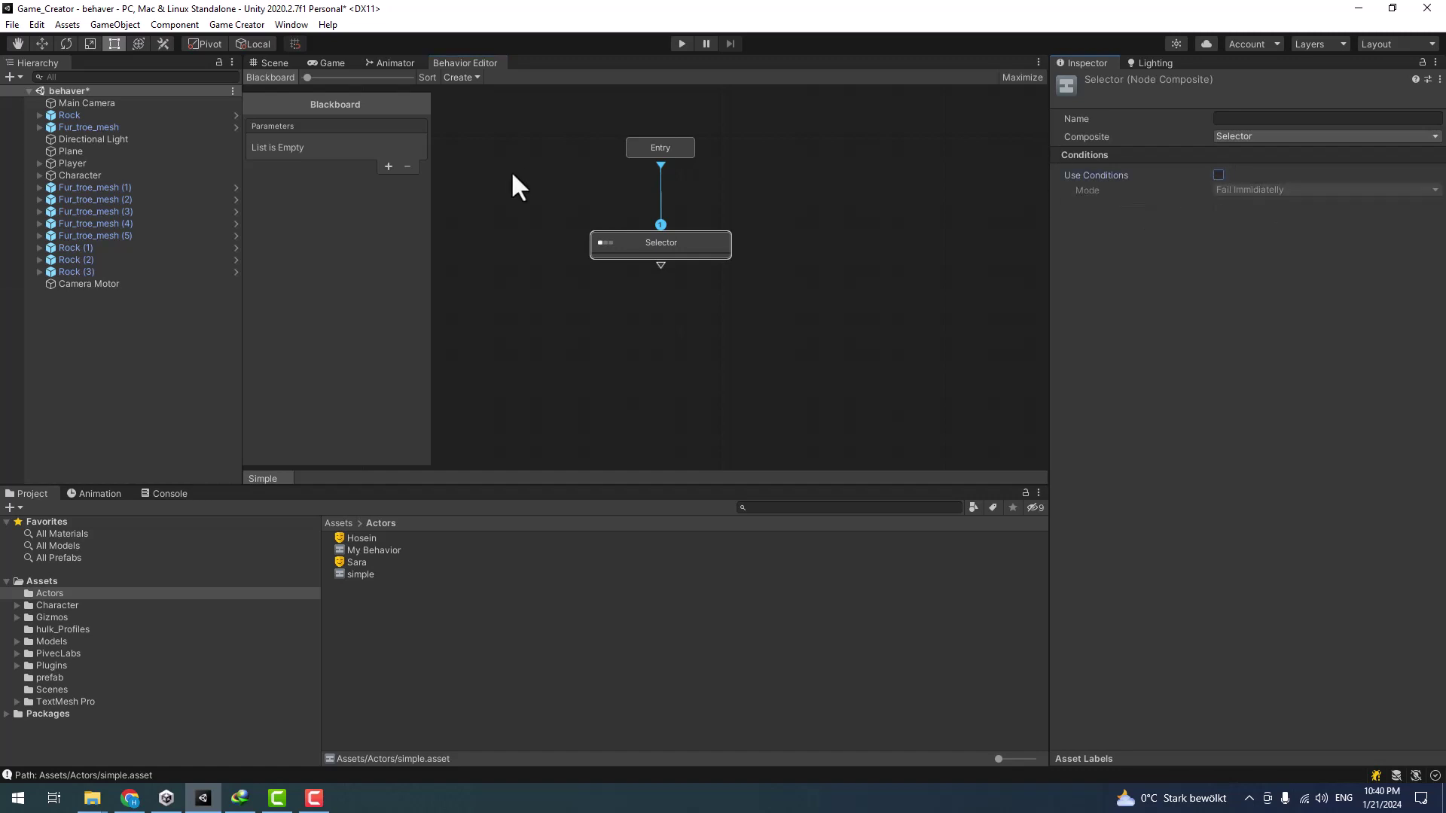
- Add a Task node connected to the Selector's output and place it below and to the left of the Selector
click(660, 265)
drag(589, 323, 590, 324)
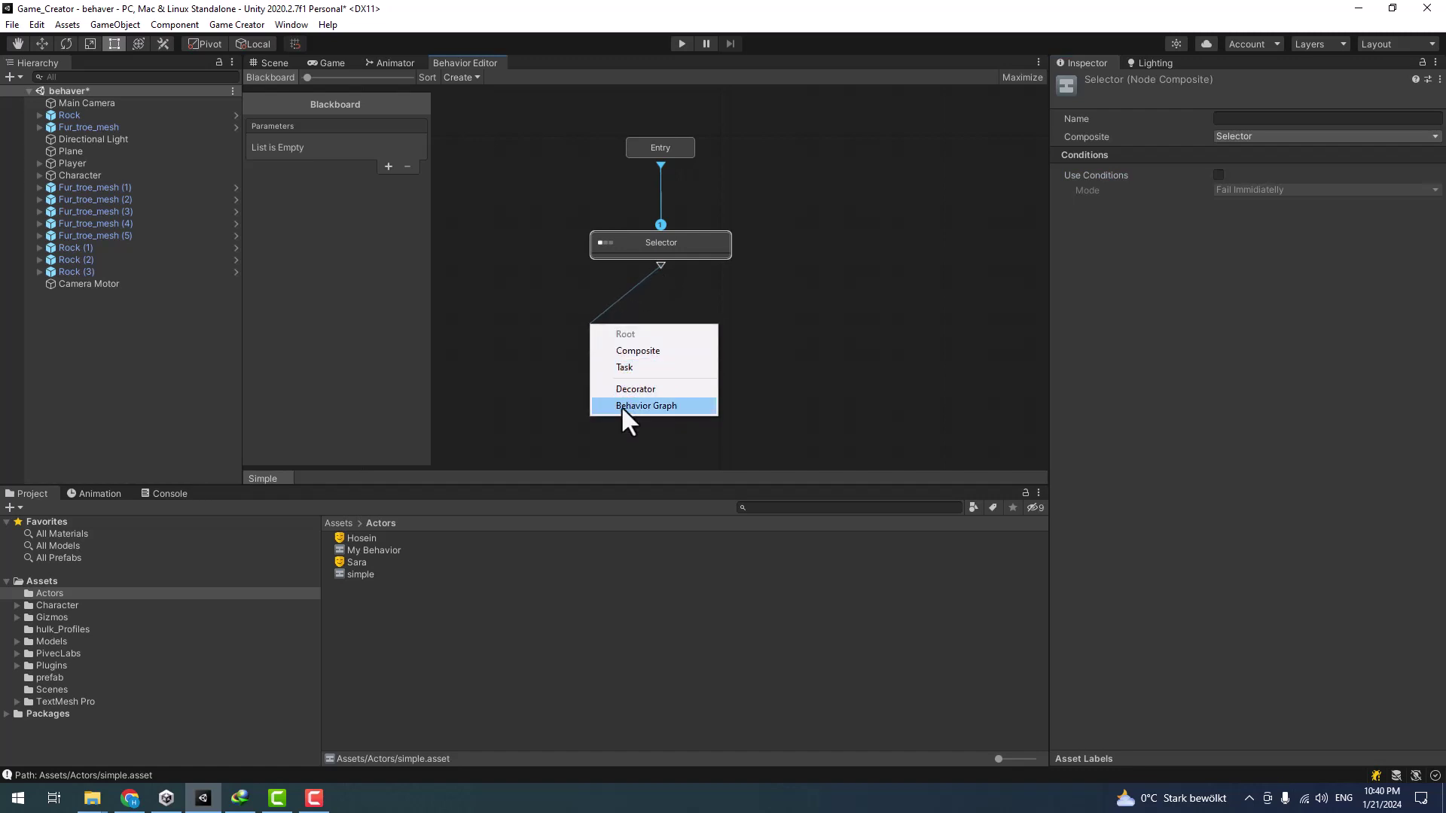
click(624, 367)
drag(587, 337, 580, 331)
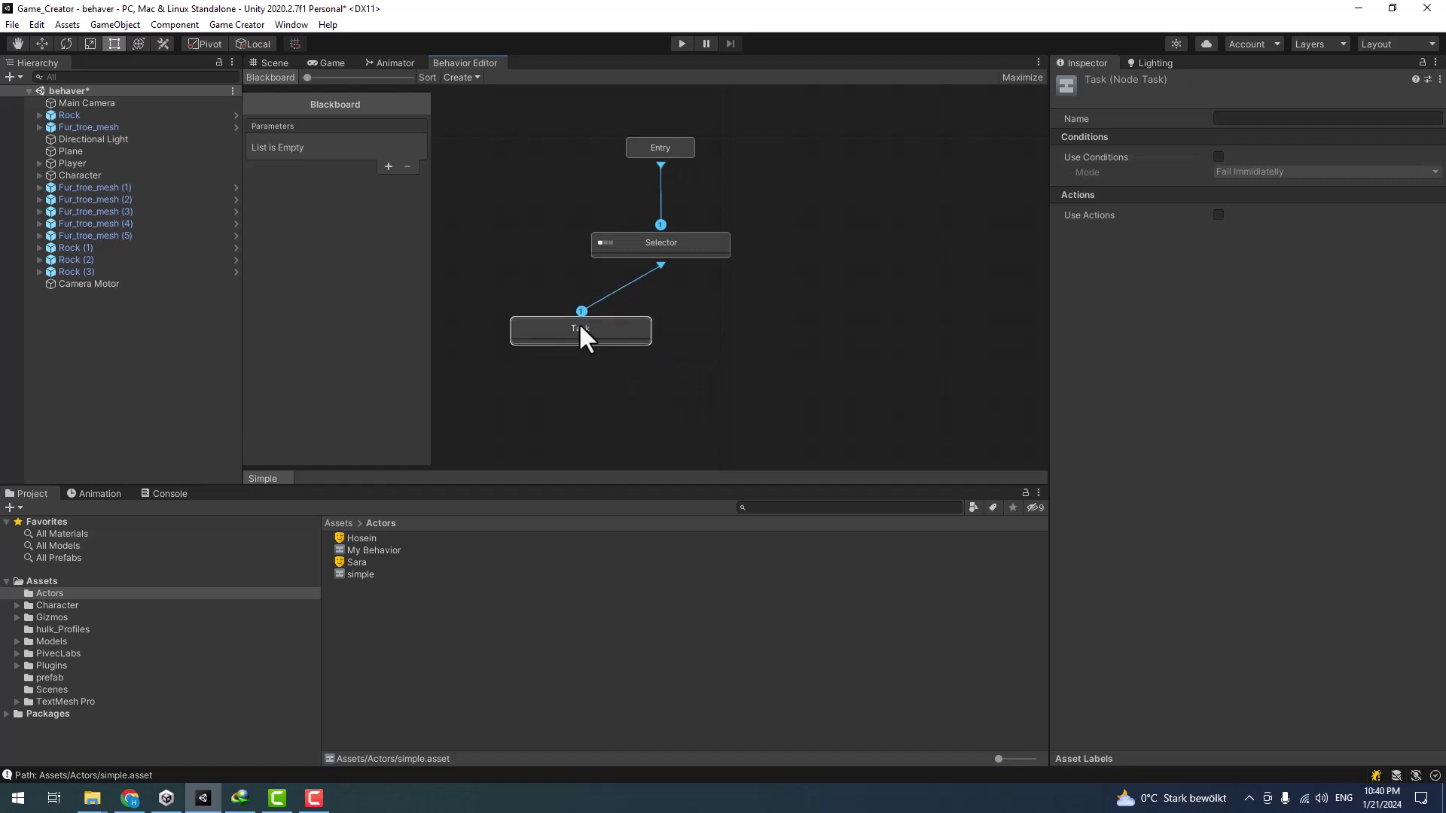
- Enable conditions on the Task node and add a Can See condition with Invoker as observer and Player as target
click(1221, 156)
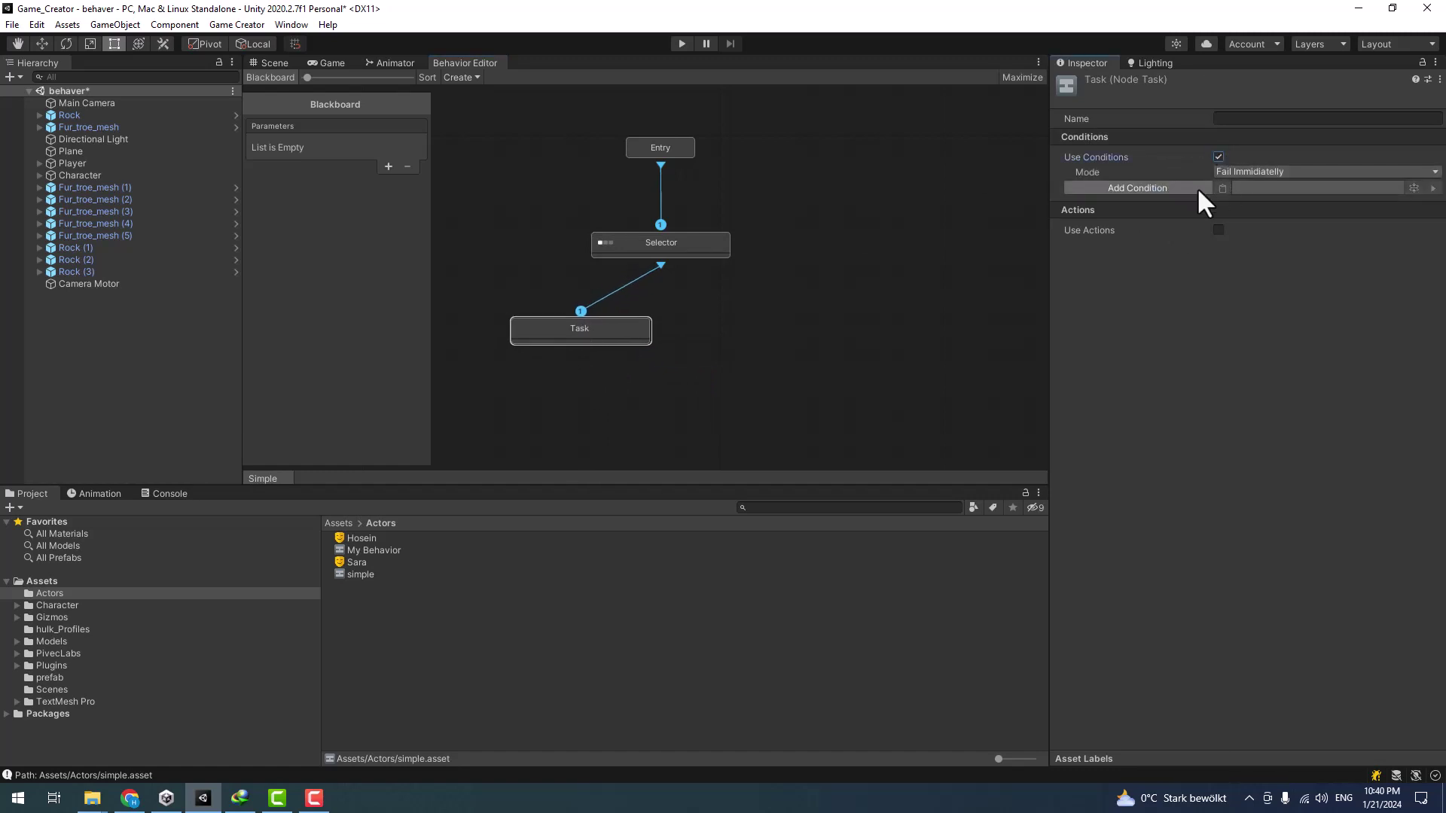
click(1192, 187)
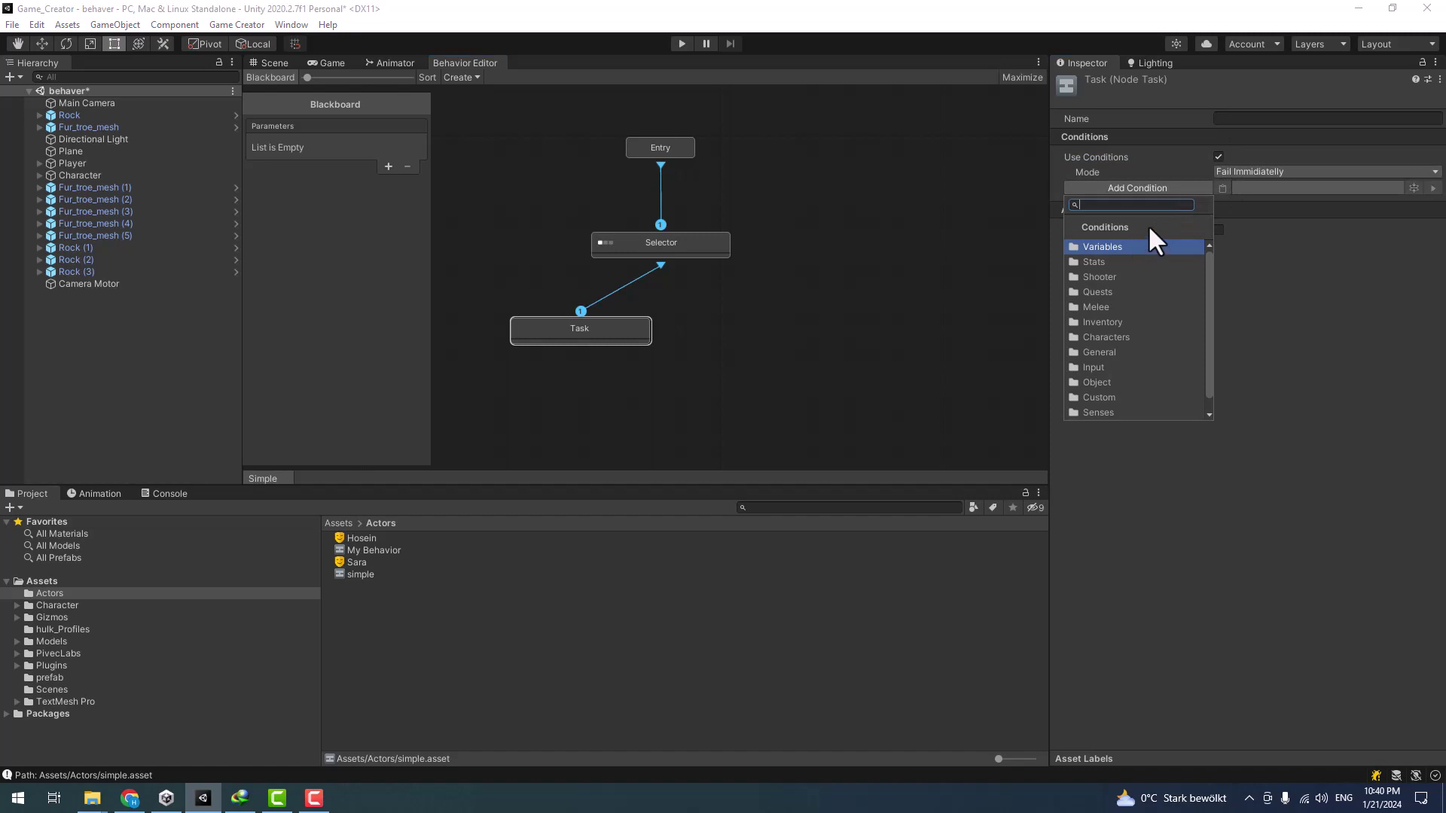
text(se)
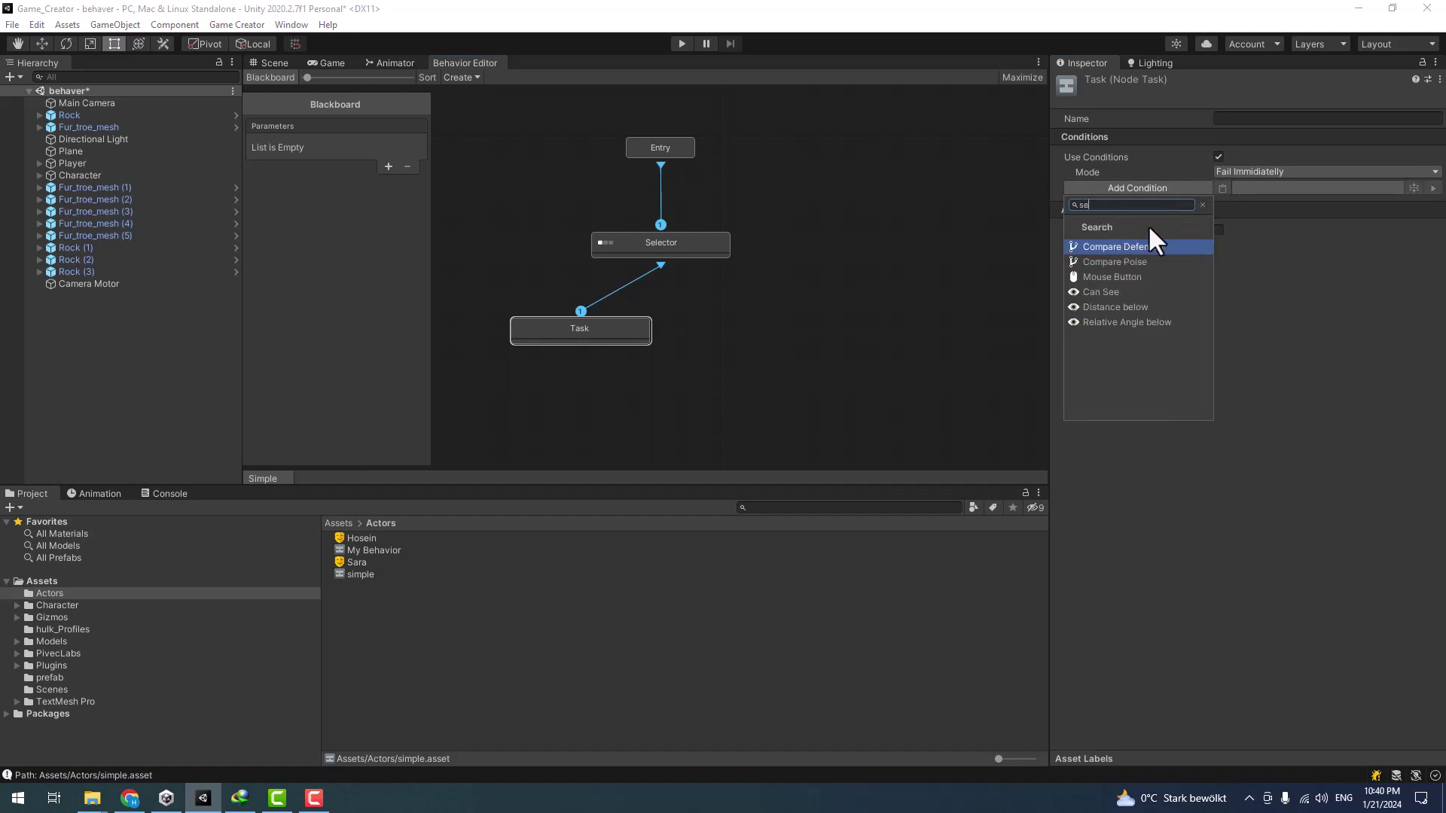
click(1104, 292)
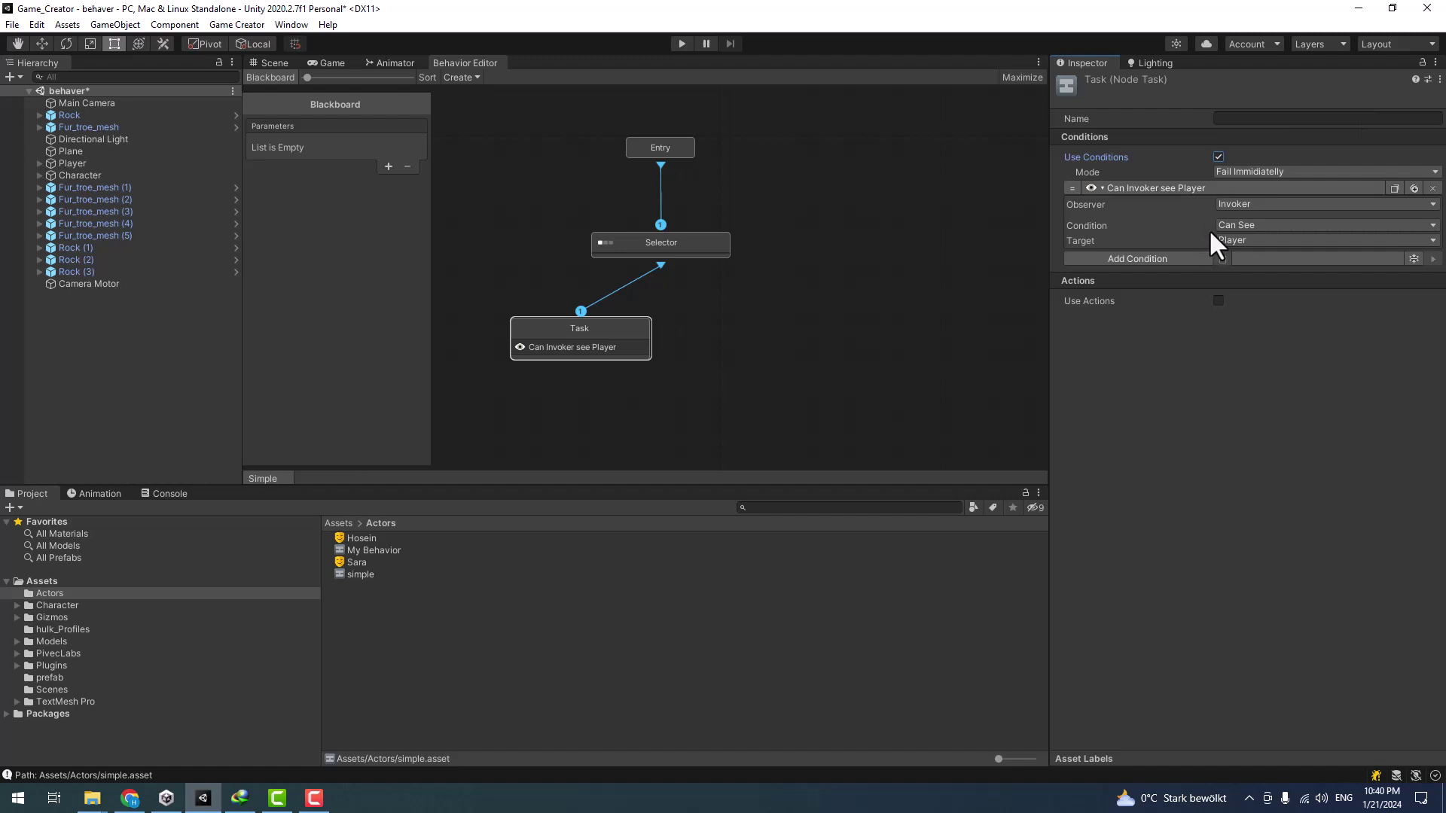
- Review the Condition and Target options available for the Can See condition
click(1233, 224)
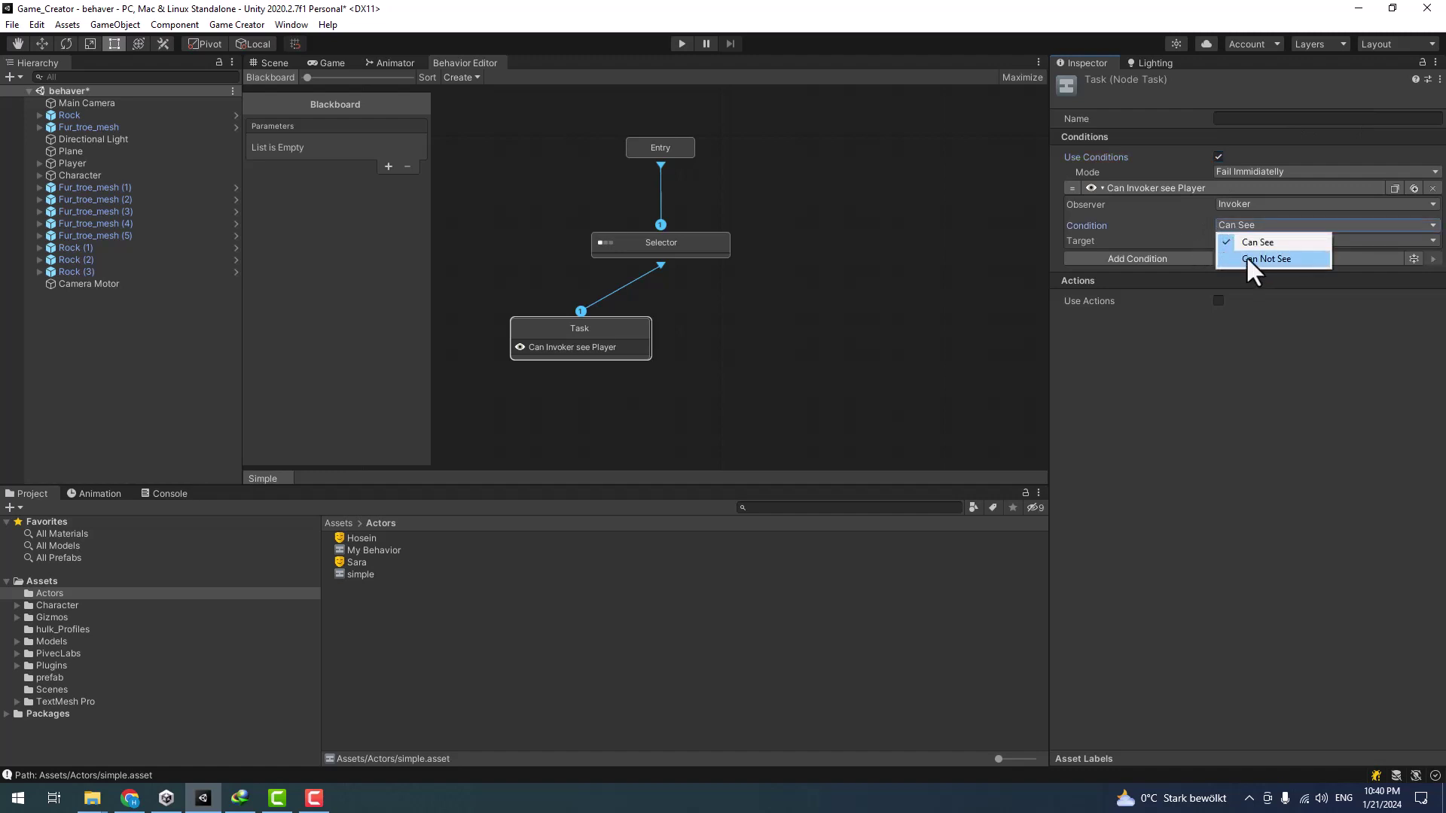
click(1101, 205)
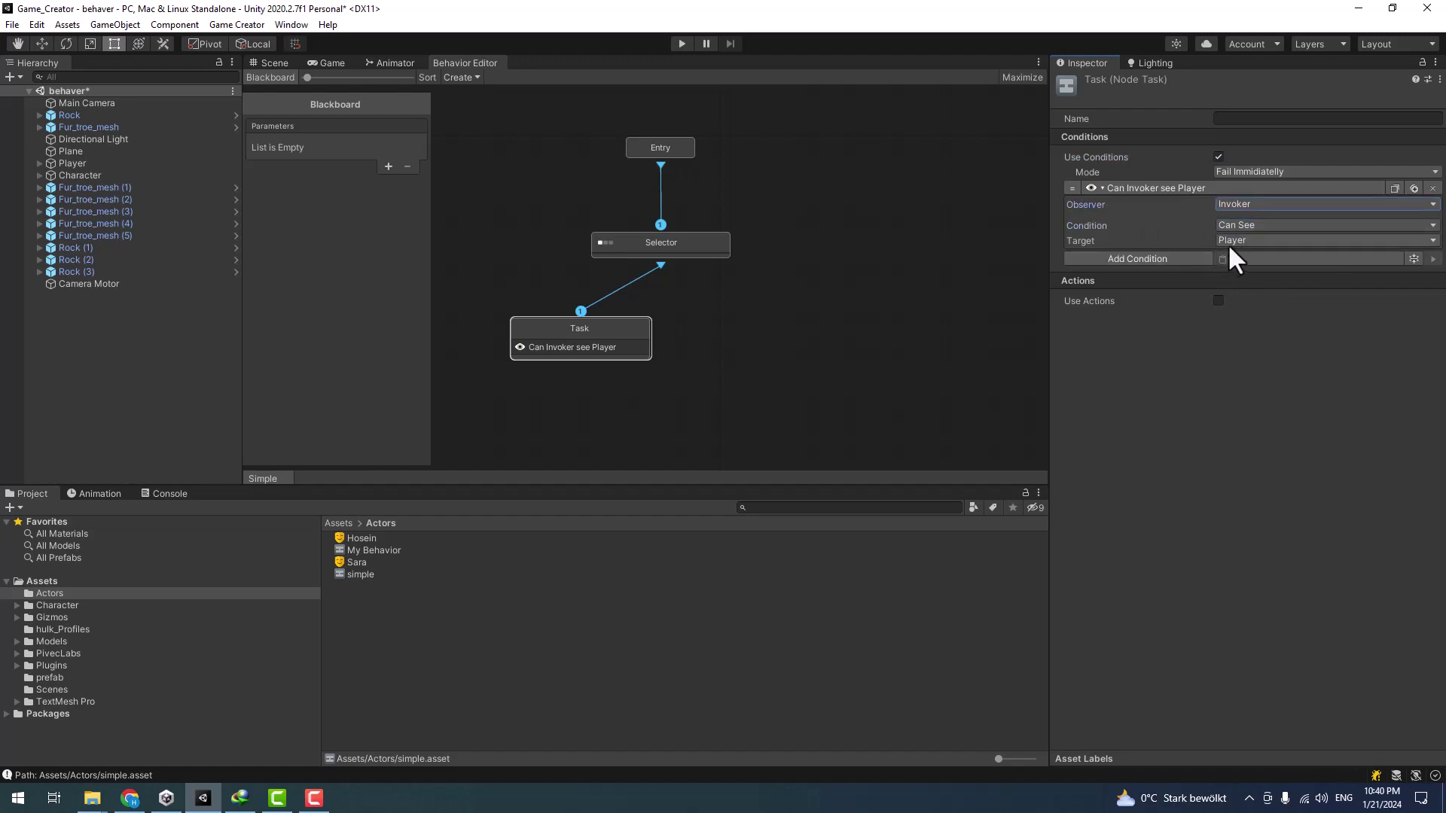
click(1229, 241)
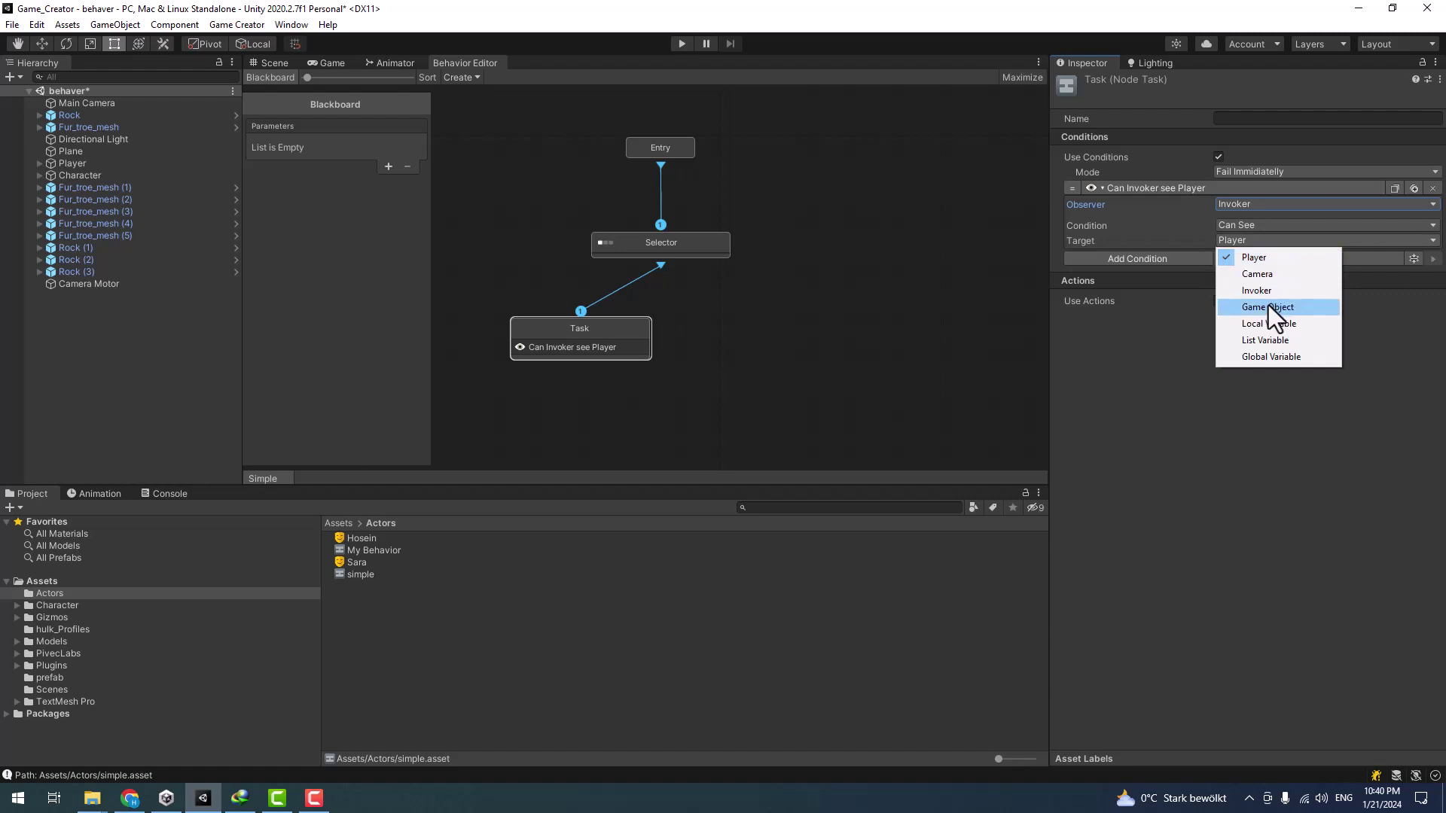
click(1145, 227)
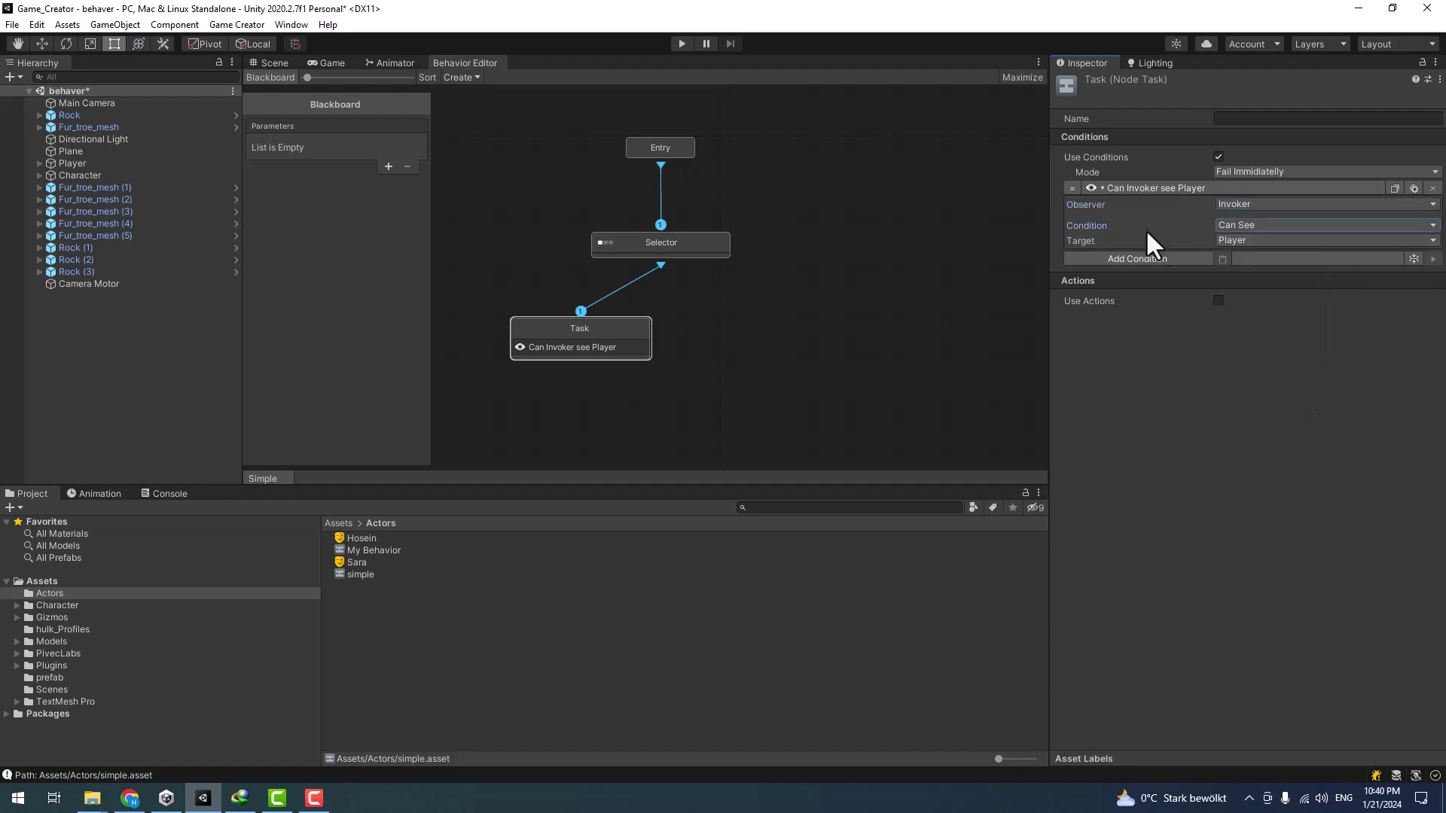
click(1252, 238)
click(1082, 226)
- Enable actions on the Task node and add a Character Follow action
click(1218, 300)
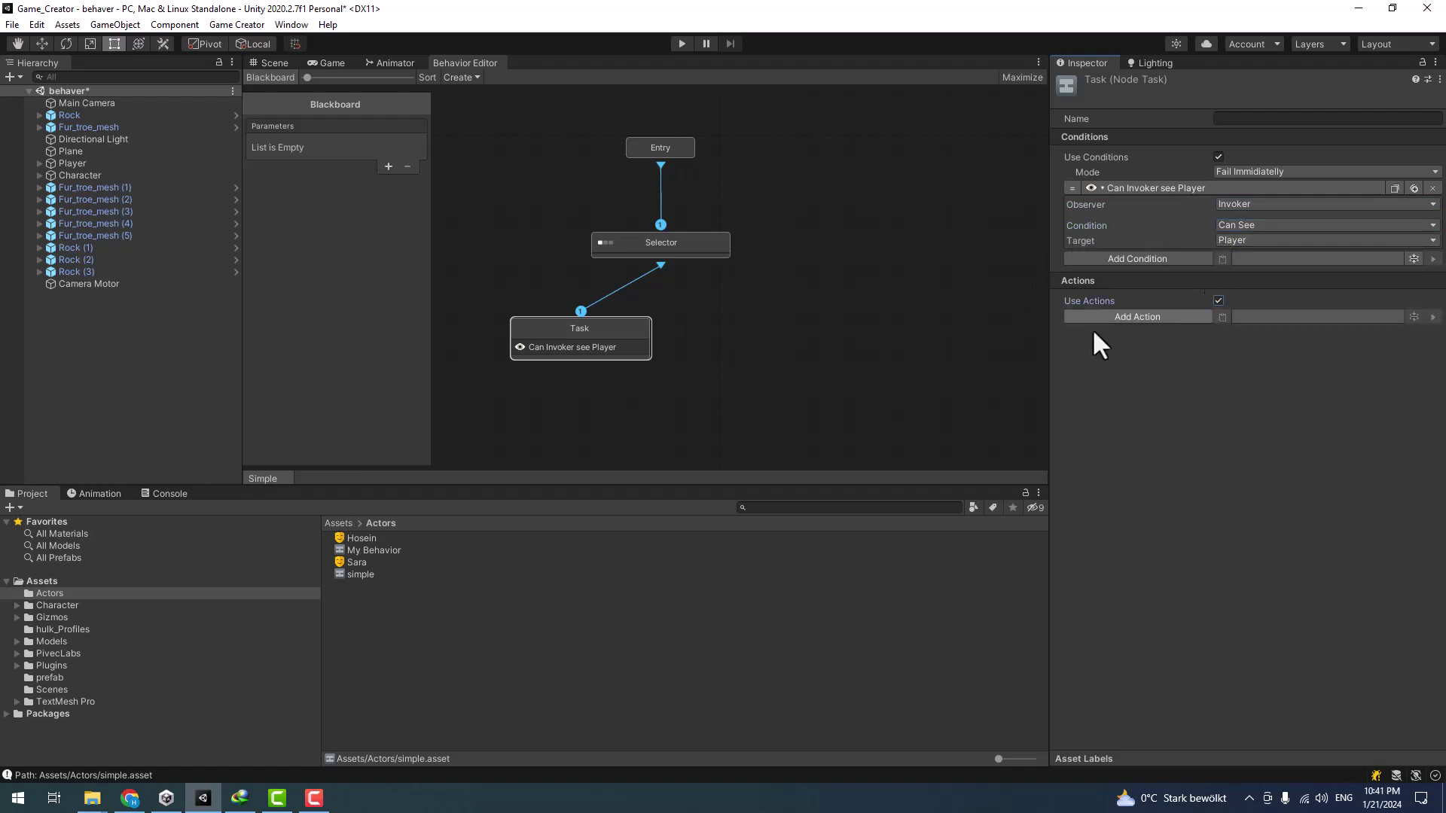
click(1171, 314)
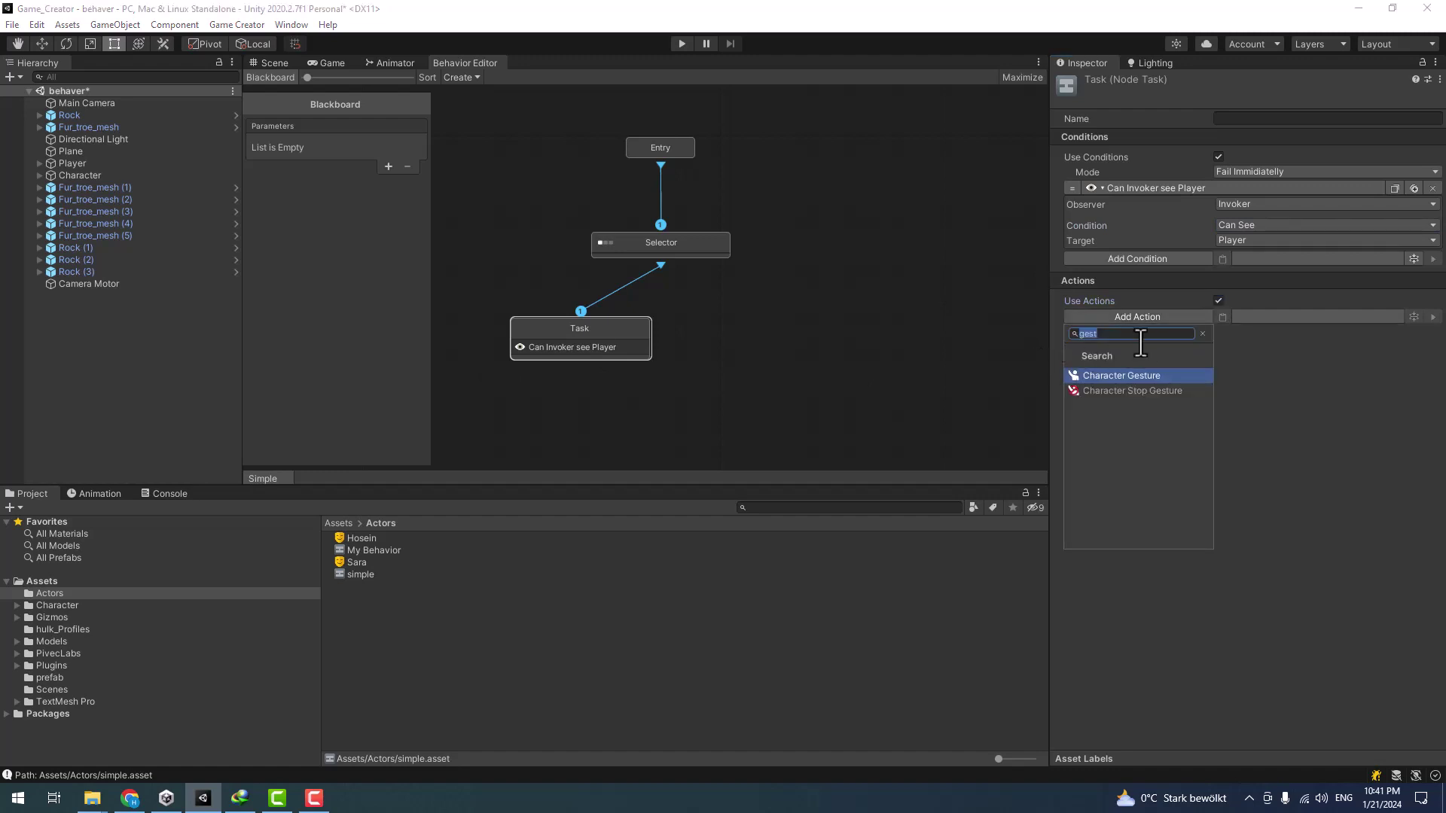
text(follo)
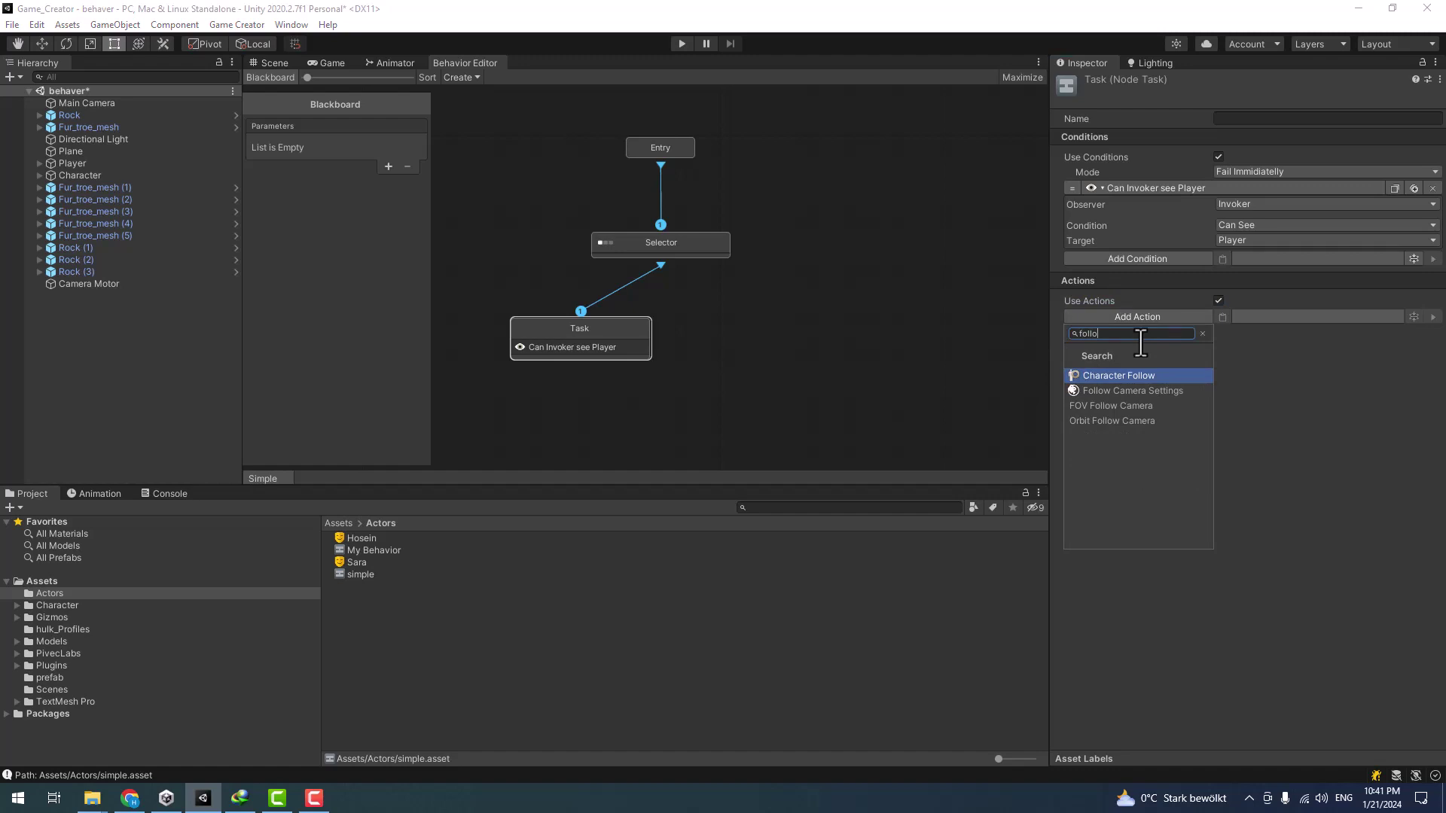
click(1127, 375)
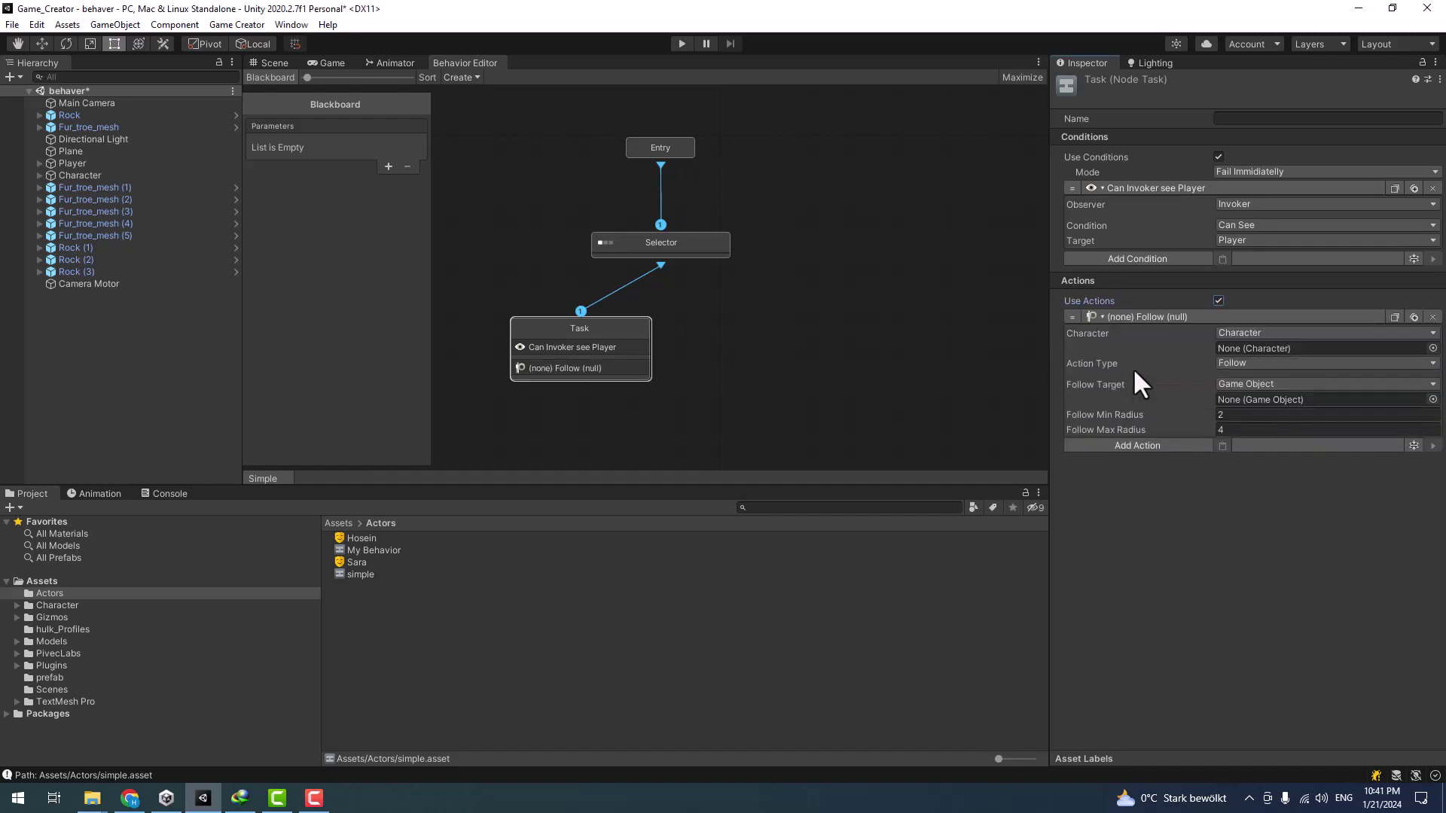
- Set the follow action's Character to Invoker and its Follow Target to Player, keeping the action type Follow
click(1259, 333)
click(1262, 365)
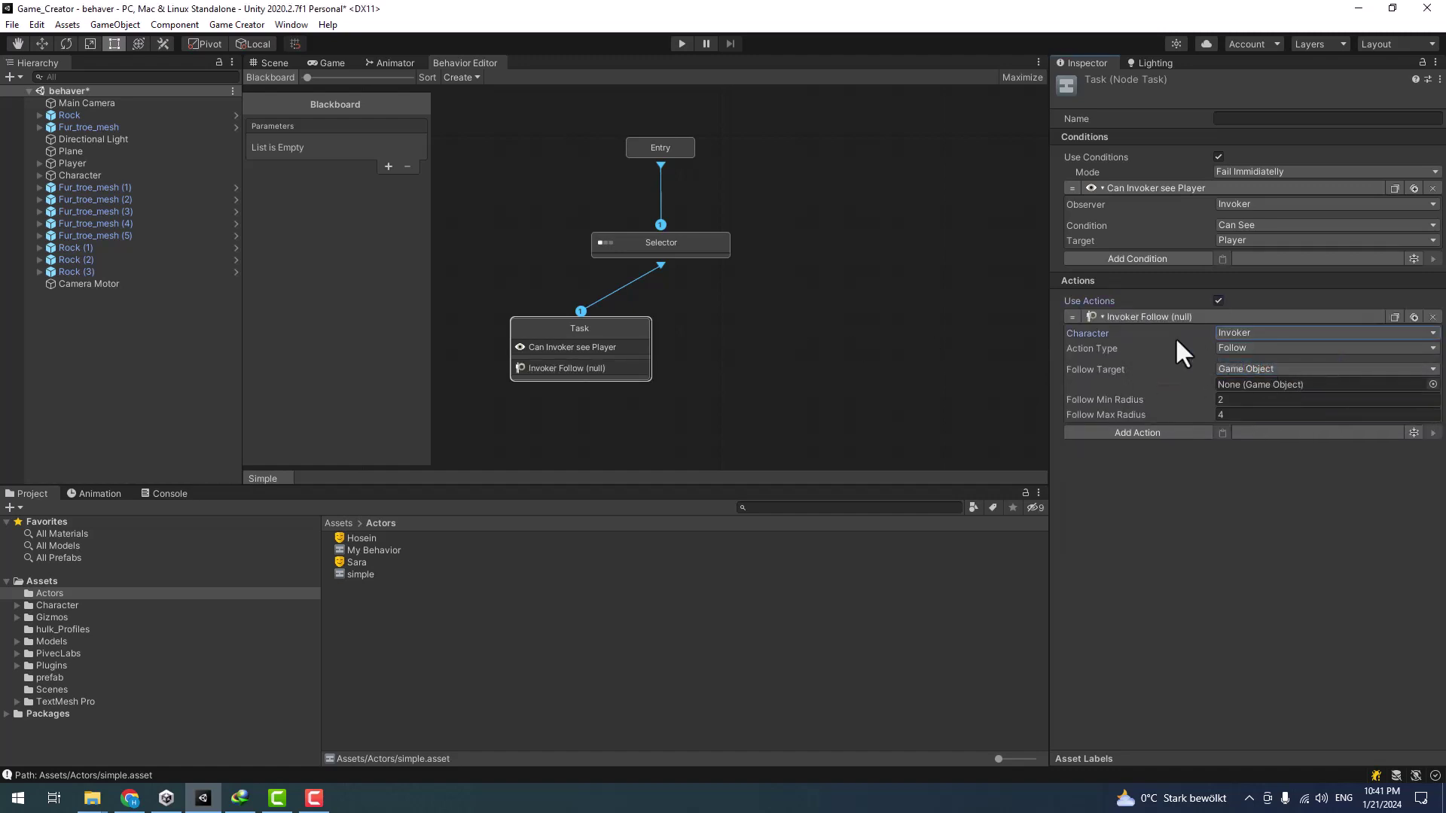
click(1297, 348)
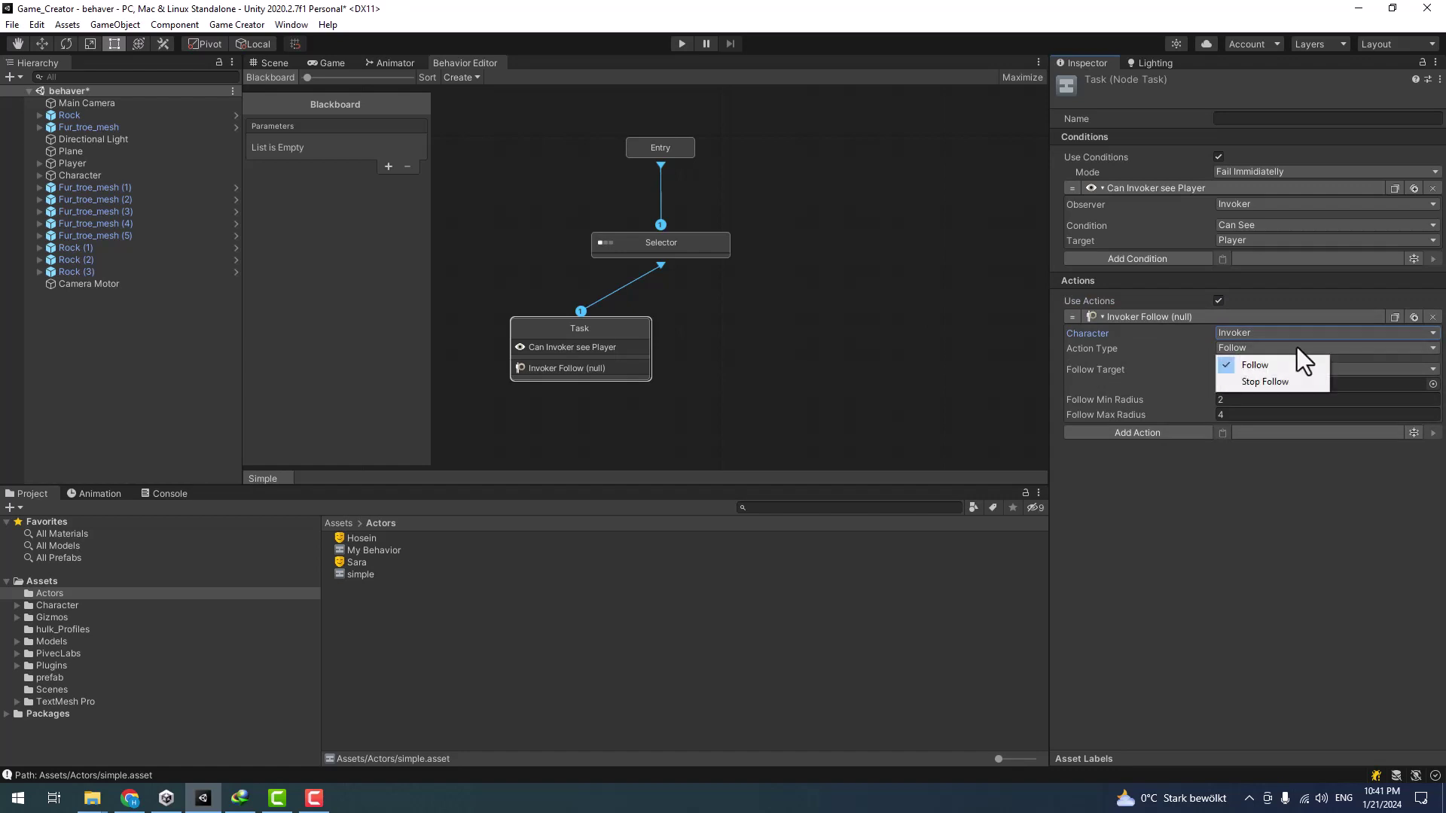
click(1109, 368)
click(1241, 369)
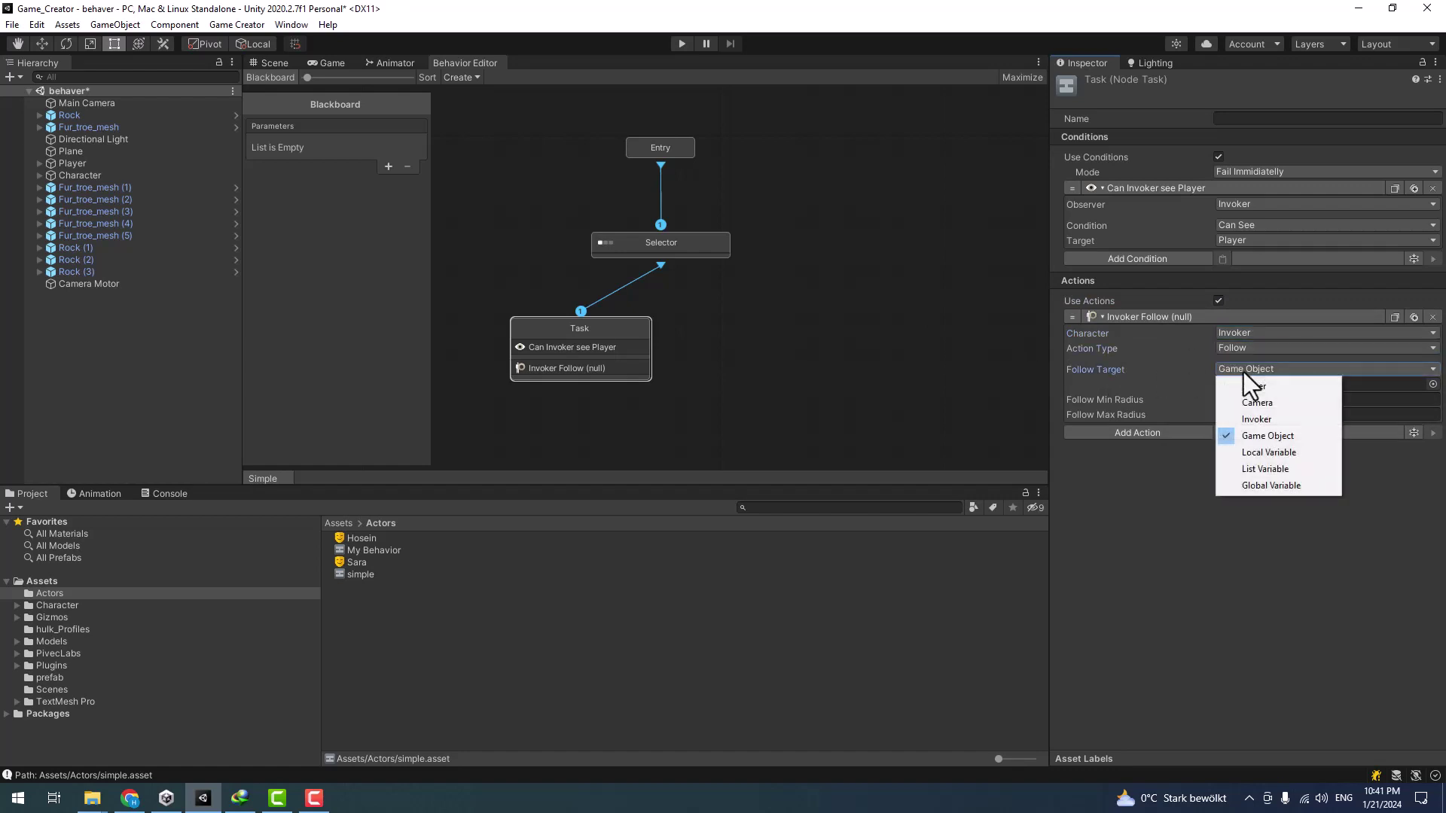
click(1250, 391)
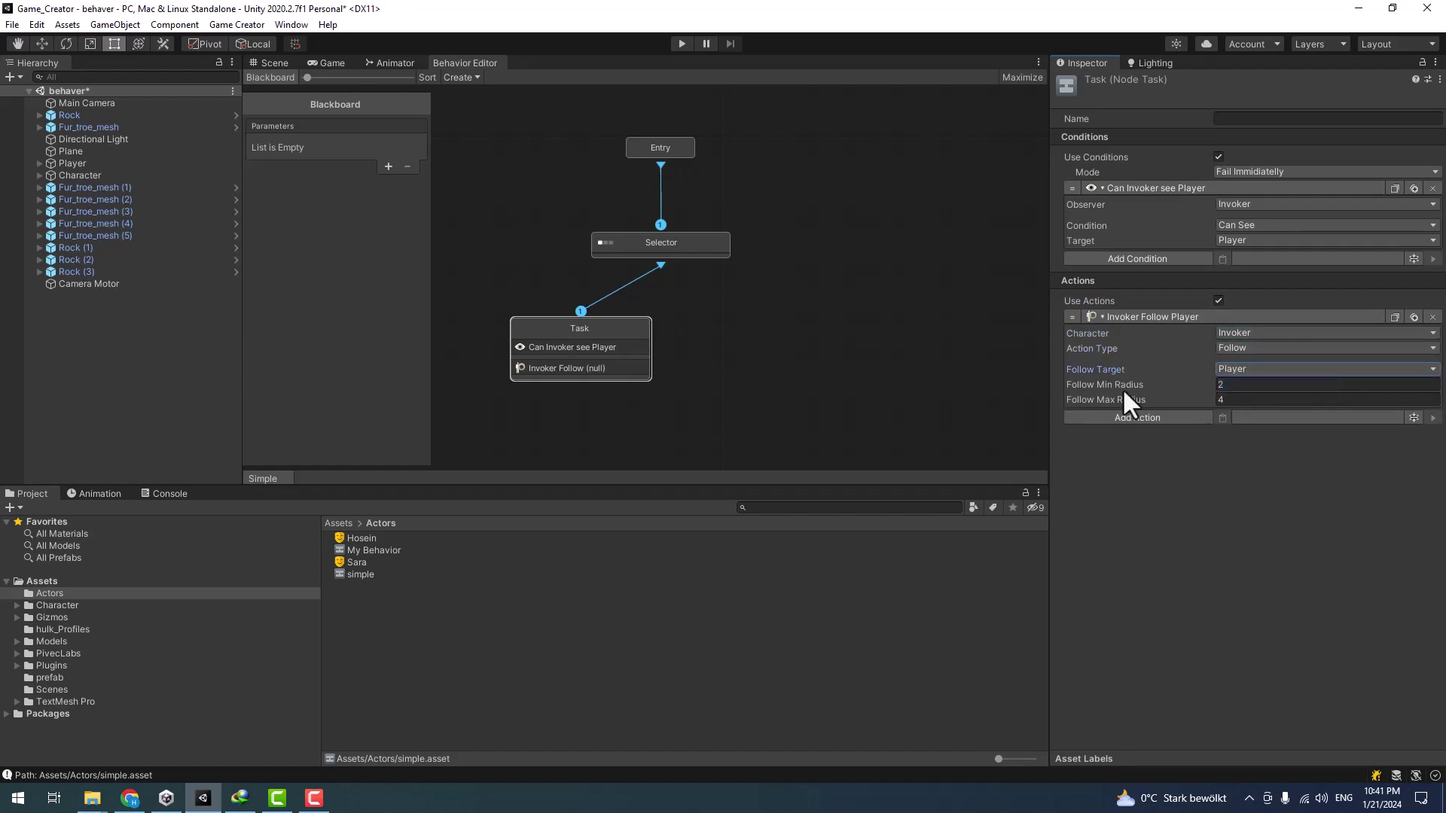
- Set the Follow Min Radius to 1 and Max Radius to 2, and shift the Task node slightly down and left
click(1122, 387)
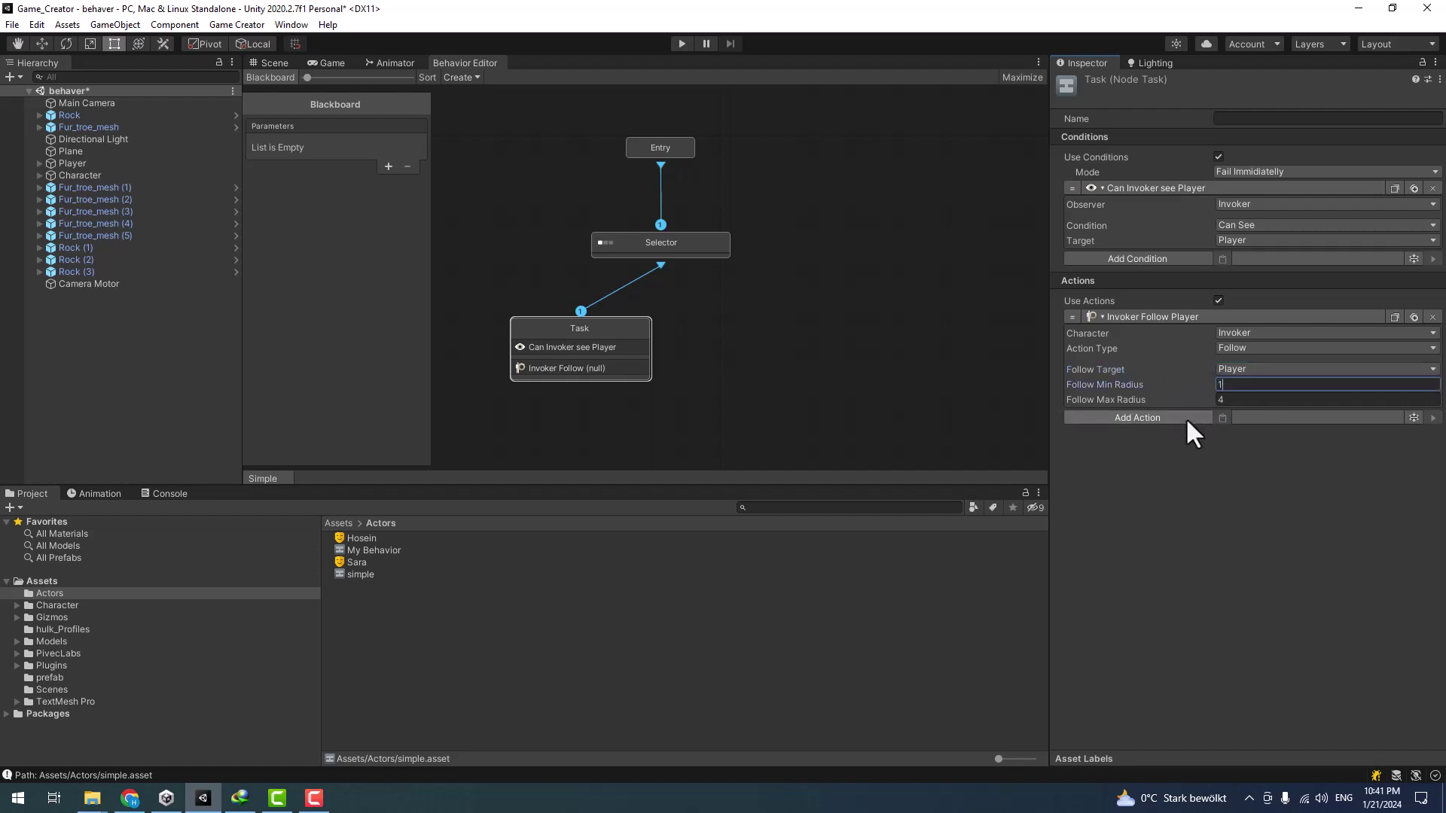
text(1)
key(Tab)
text(2)
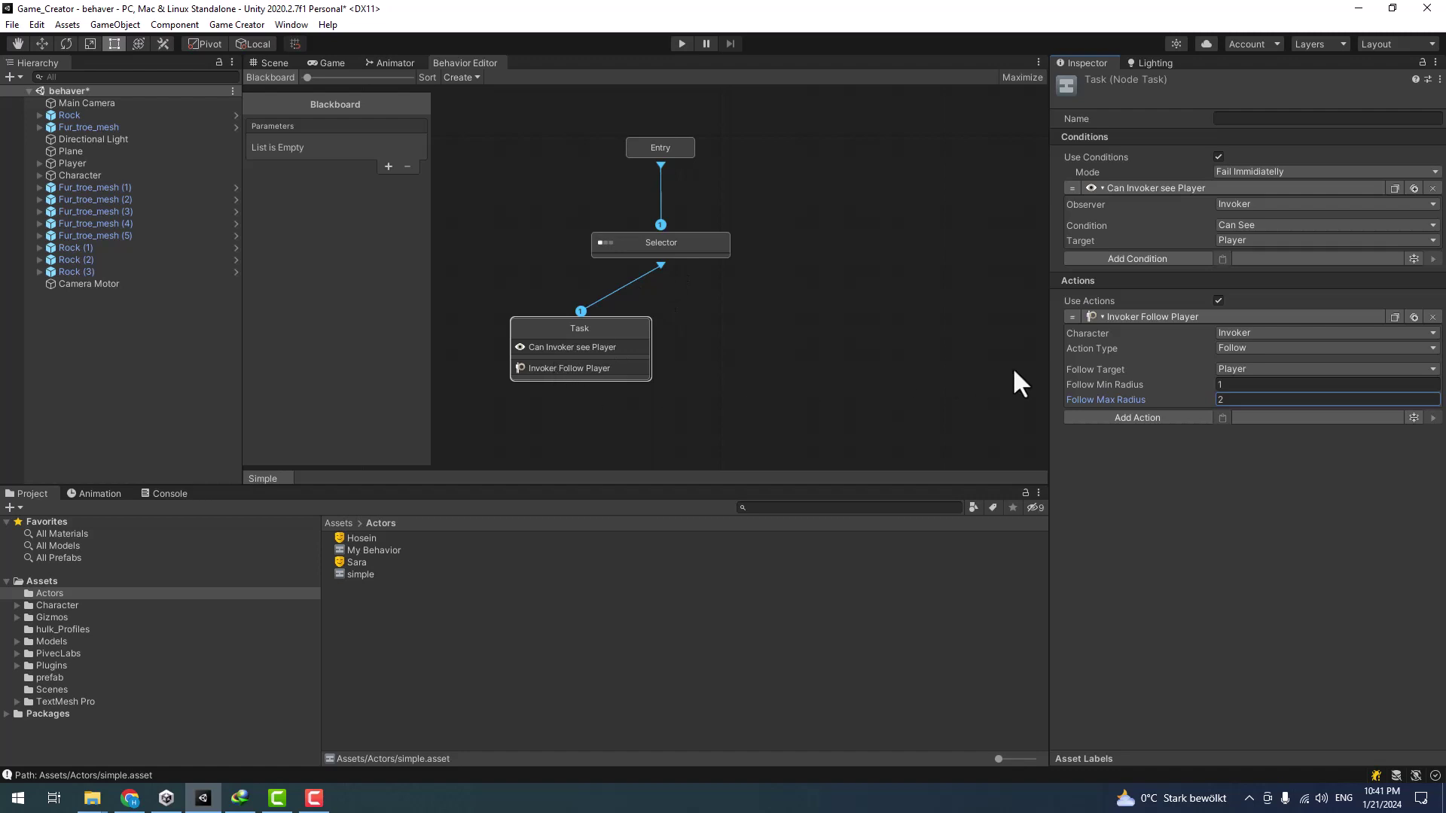
drag(565, 336, 560, 341)
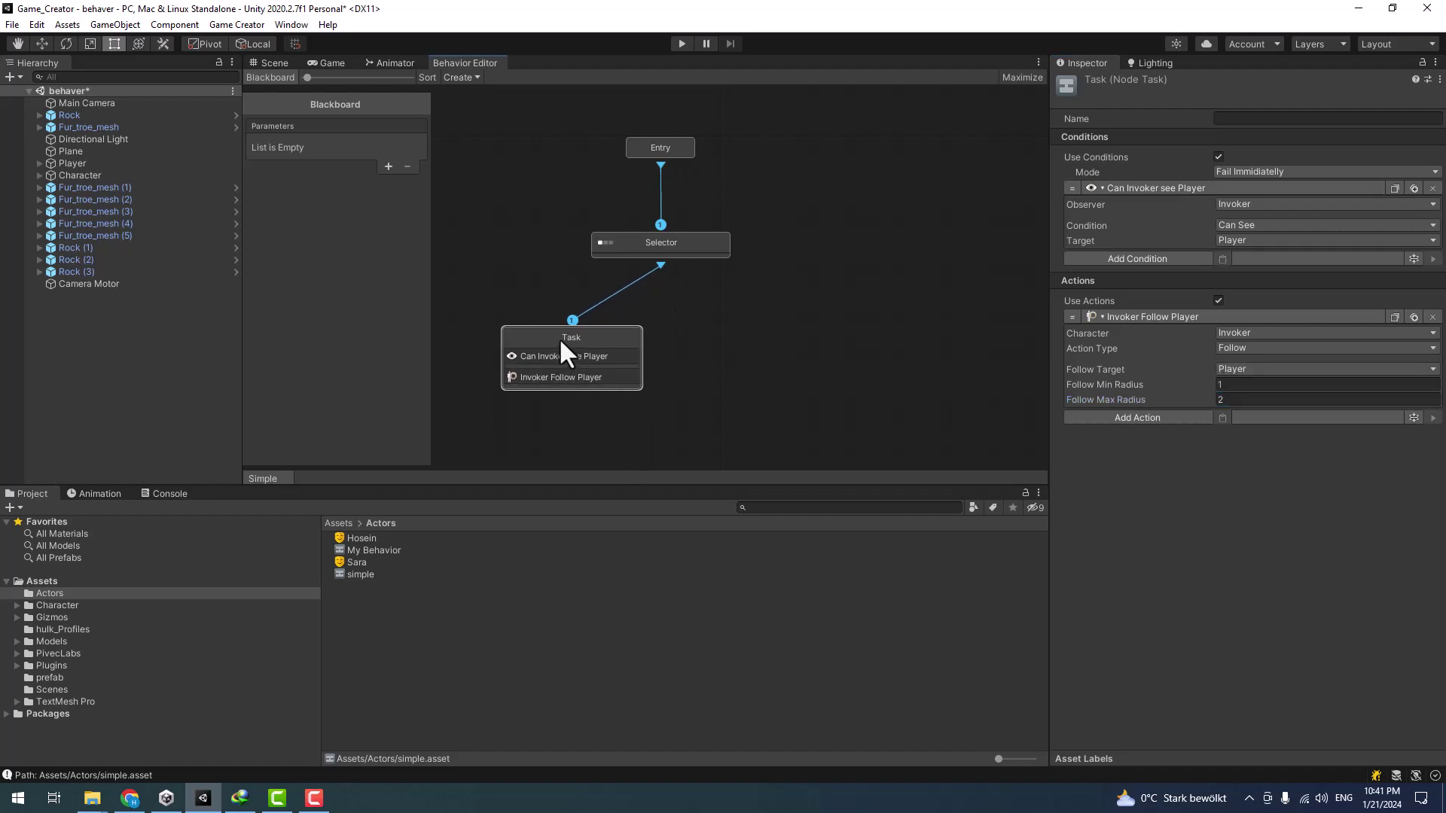
- Add a Wait action of 3 seconds after the follow action in the Task node
click(1118, 416)
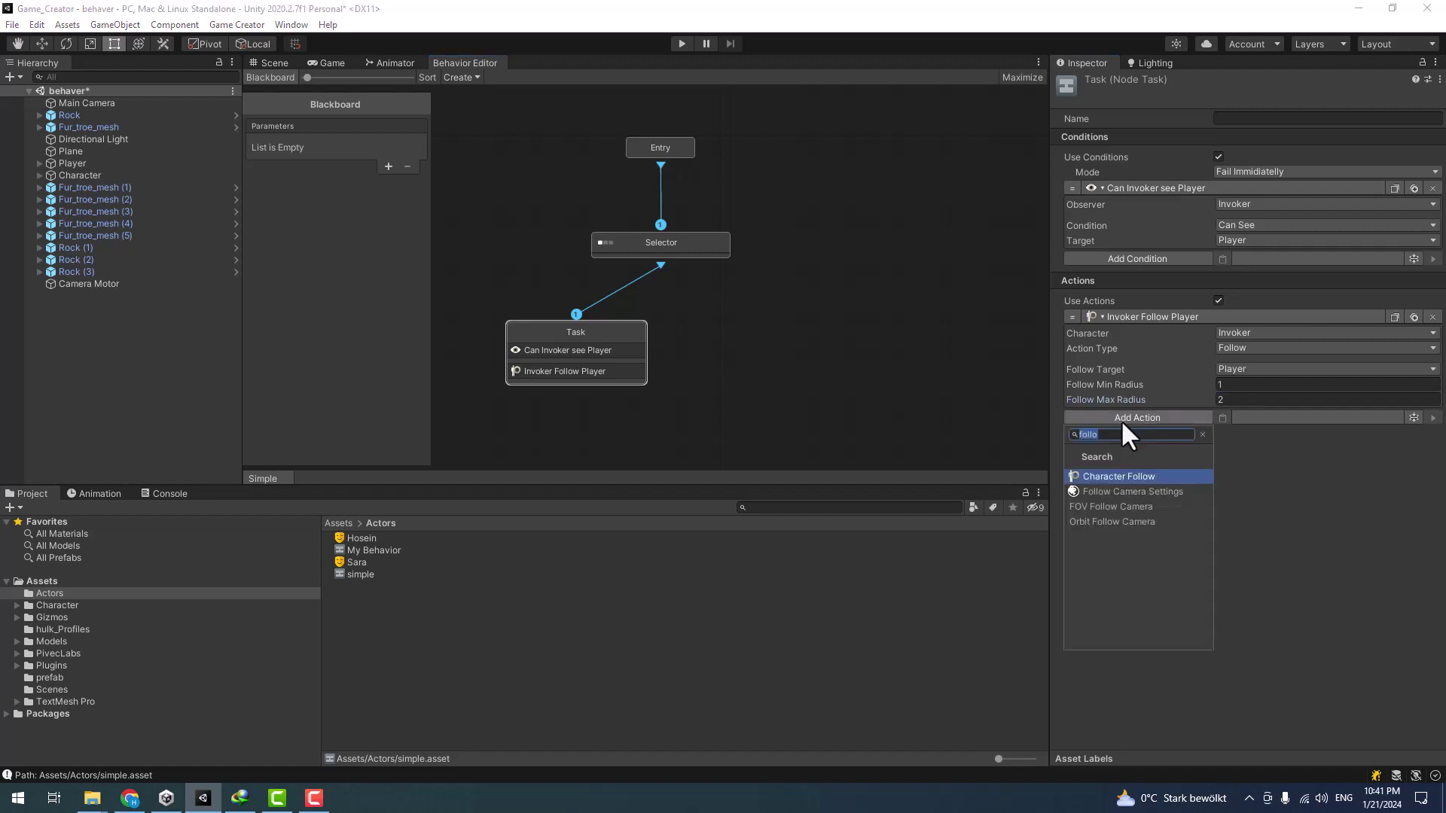
text(wa)
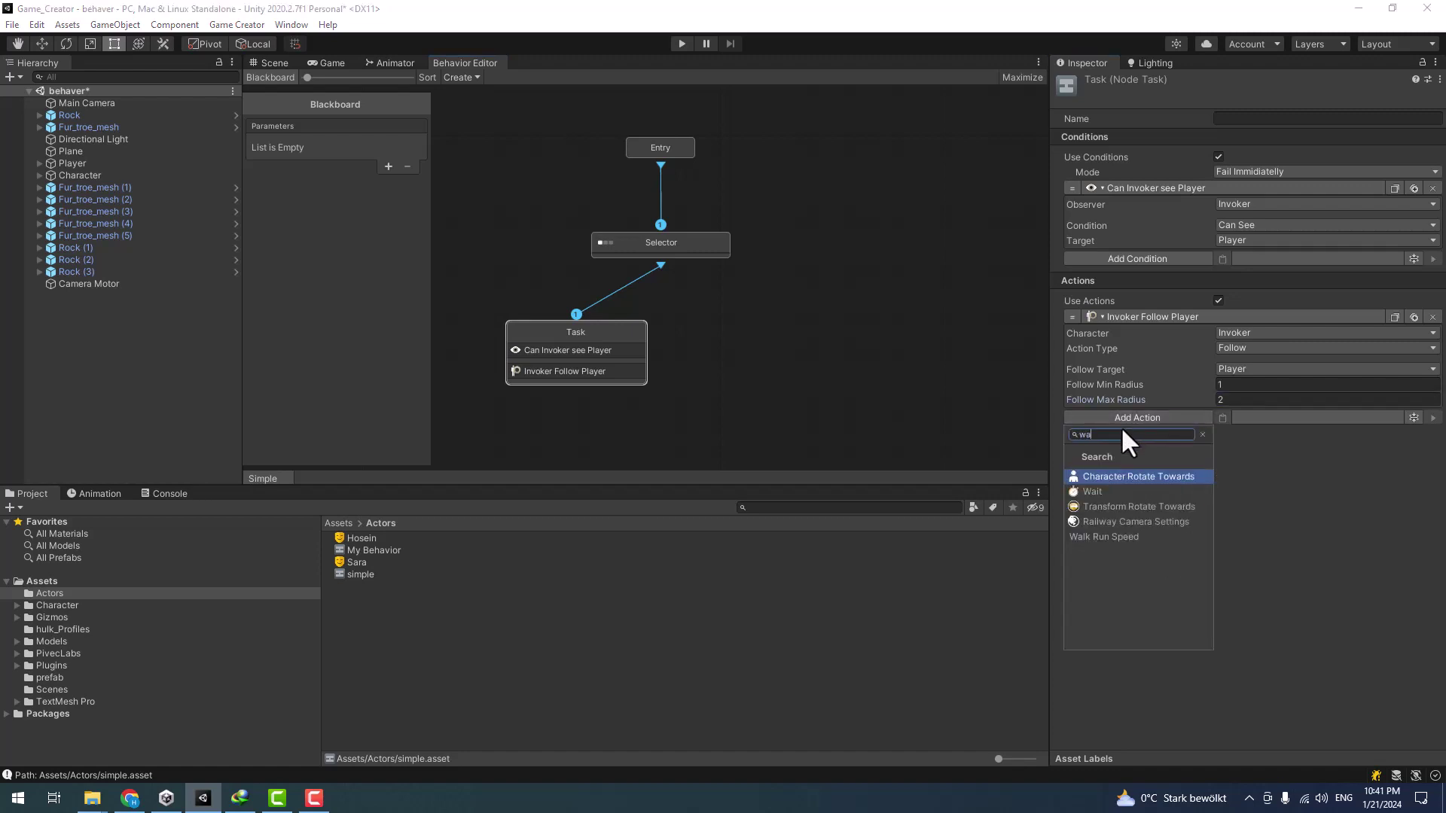
click(1114, 492)
click(1254, 434)
text(3)
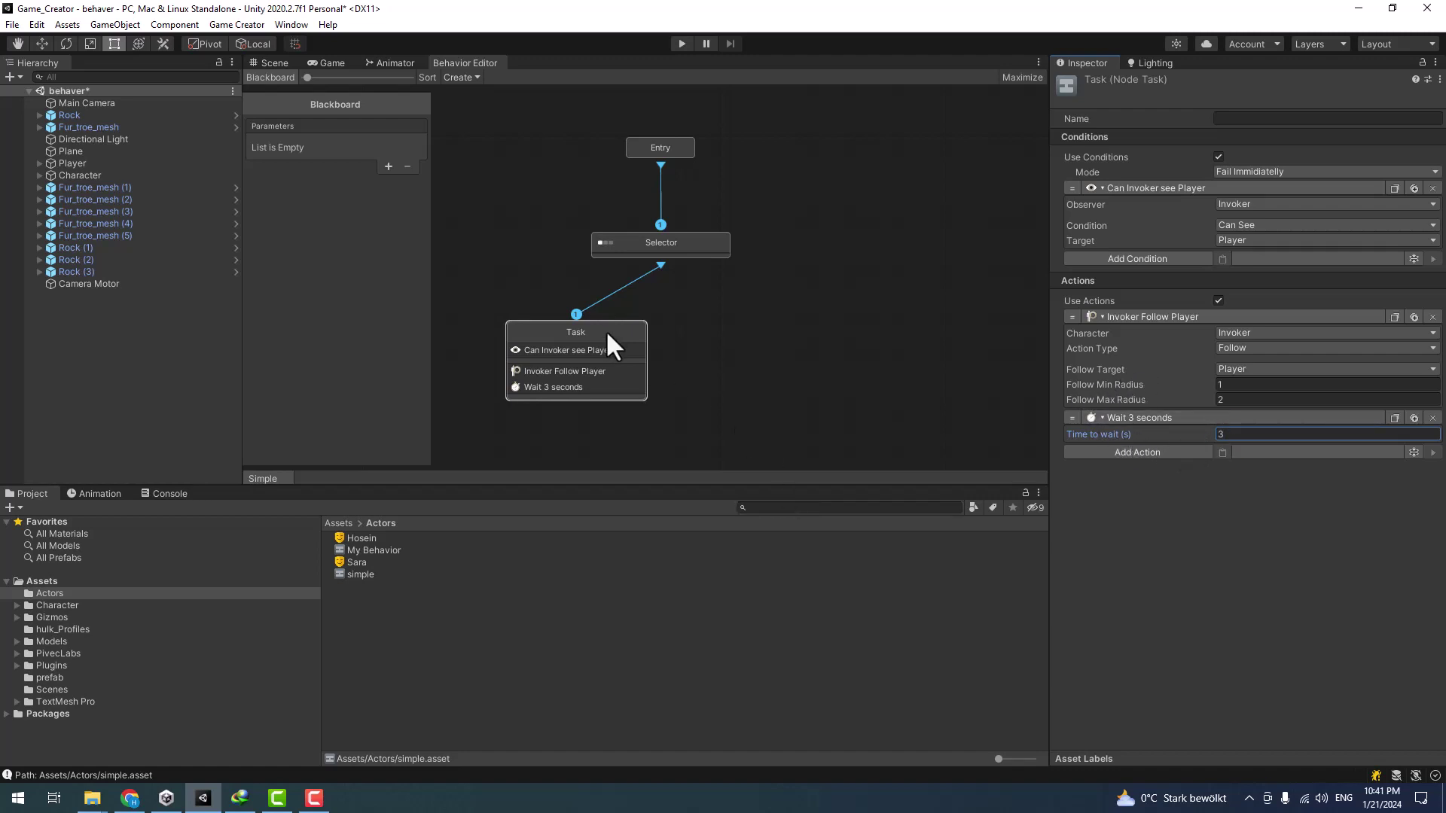
click(707, 346)
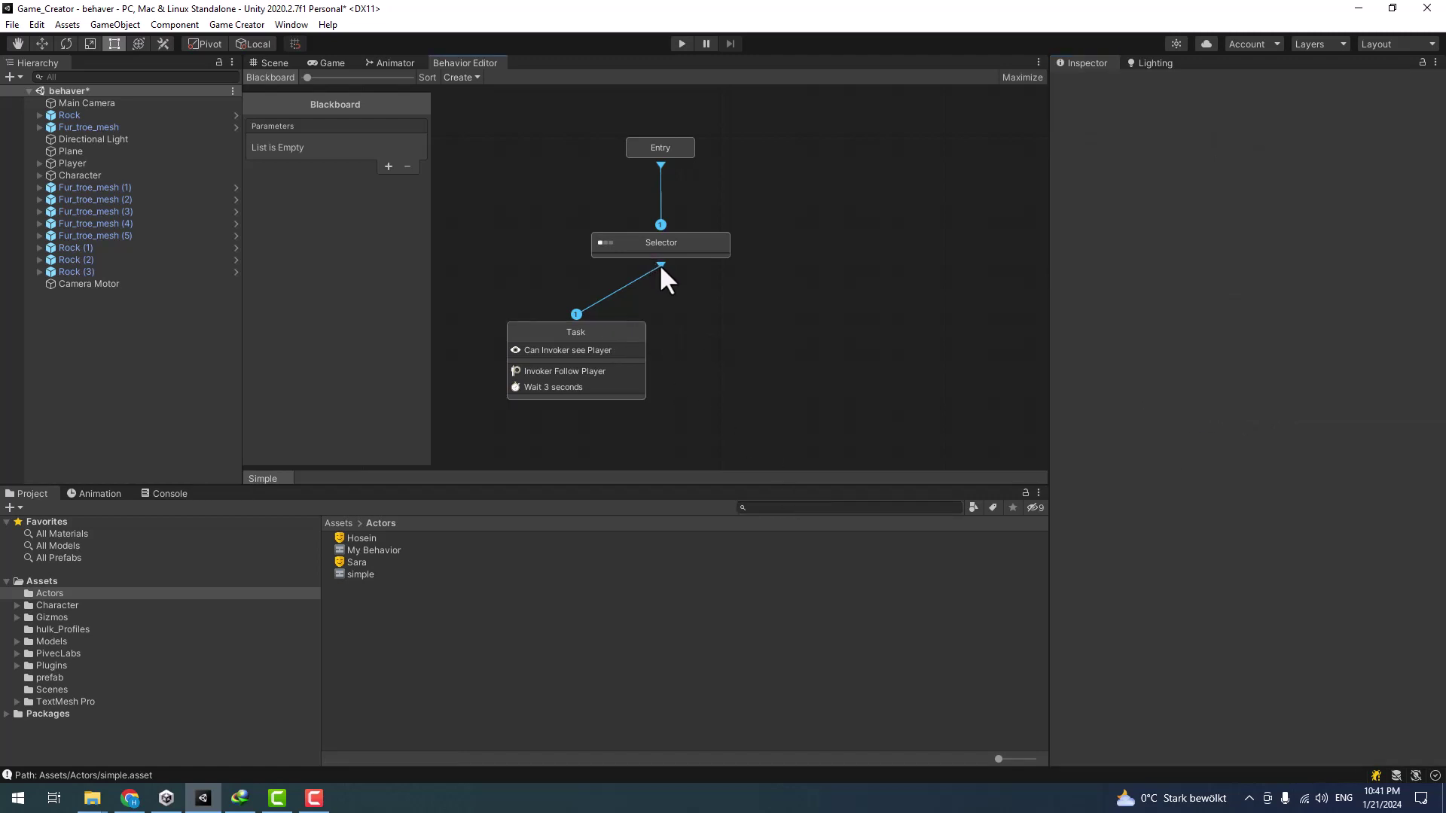
- Add a second Task node connected to the Selector's output and place it to the right of the first Task
drag(723, 322, 724, 324)
click(781, 368)
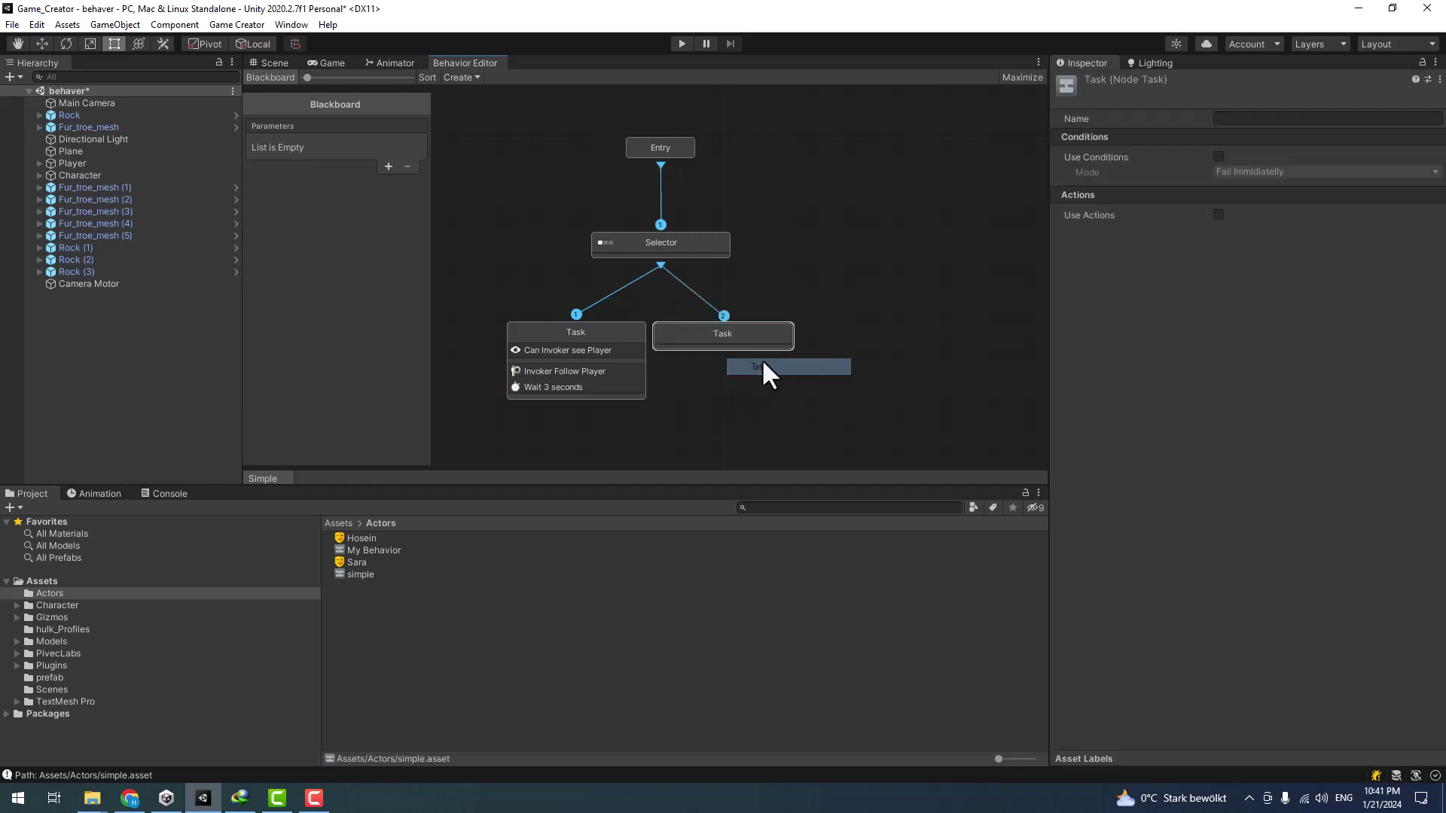
drag(766, 369, 761, 327)
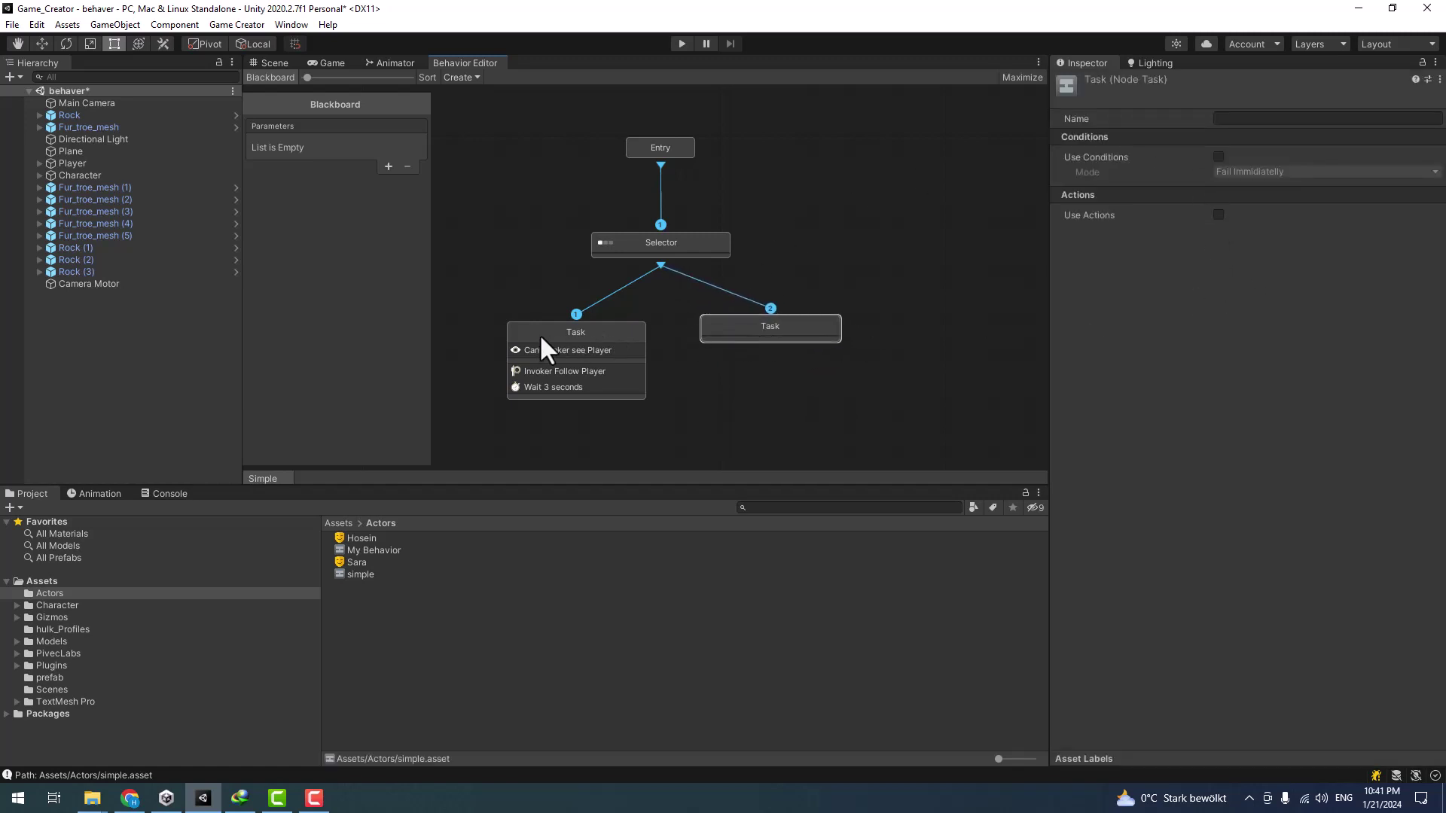
- Enable actions on the second Task node and add a Character Gesture action
click(619, 324)
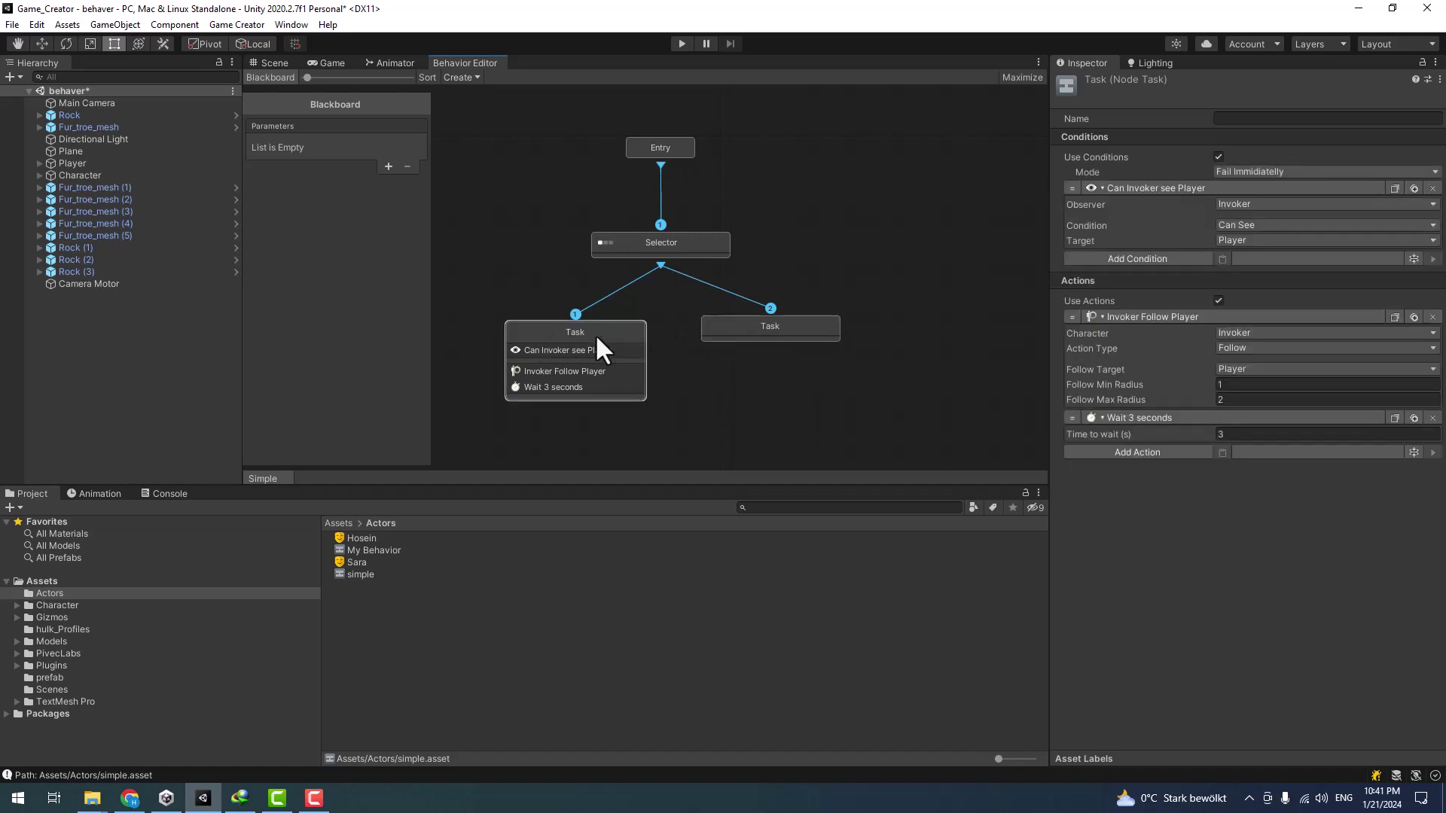
click(798, 327)
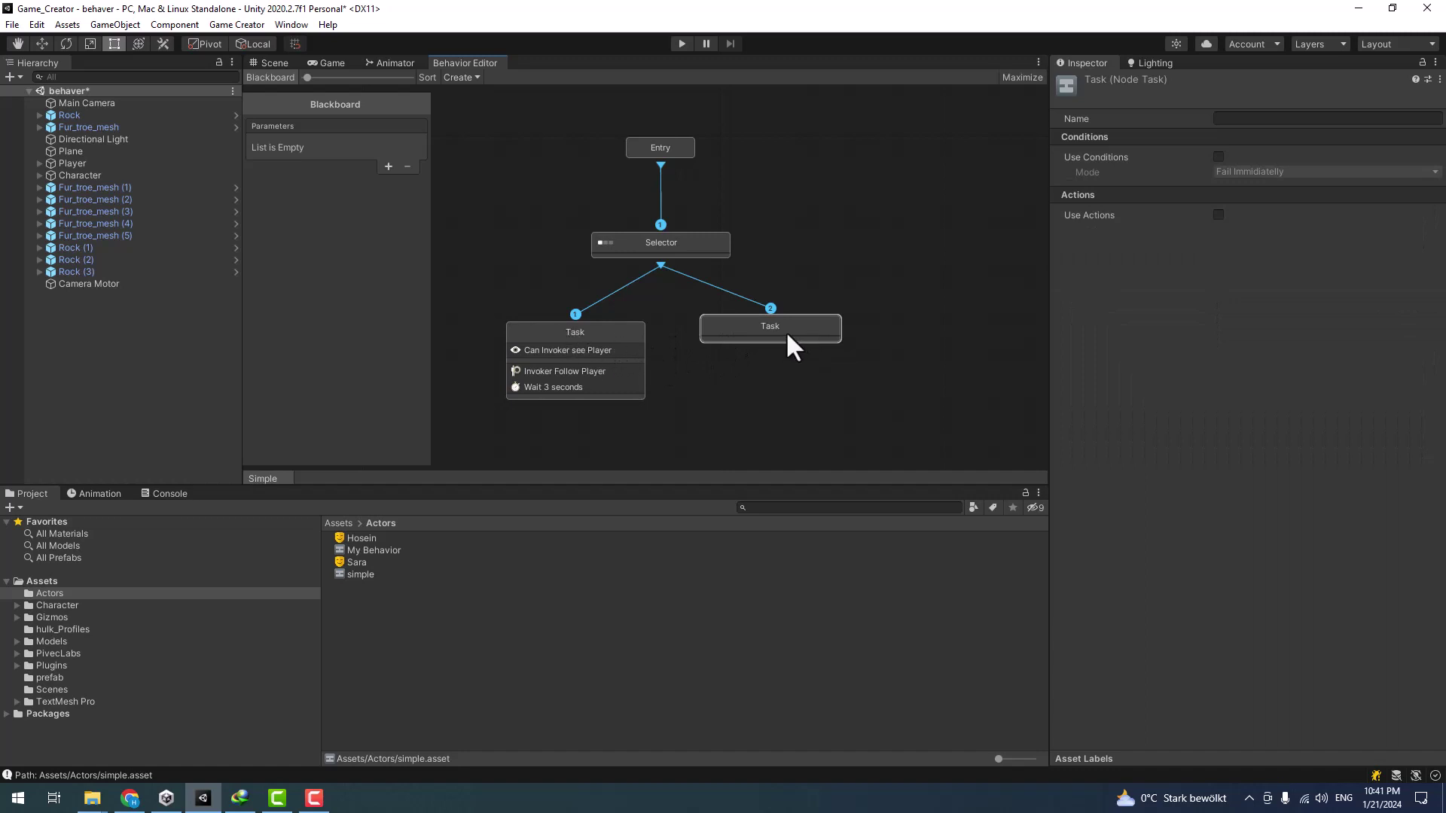
click(1218, 214)
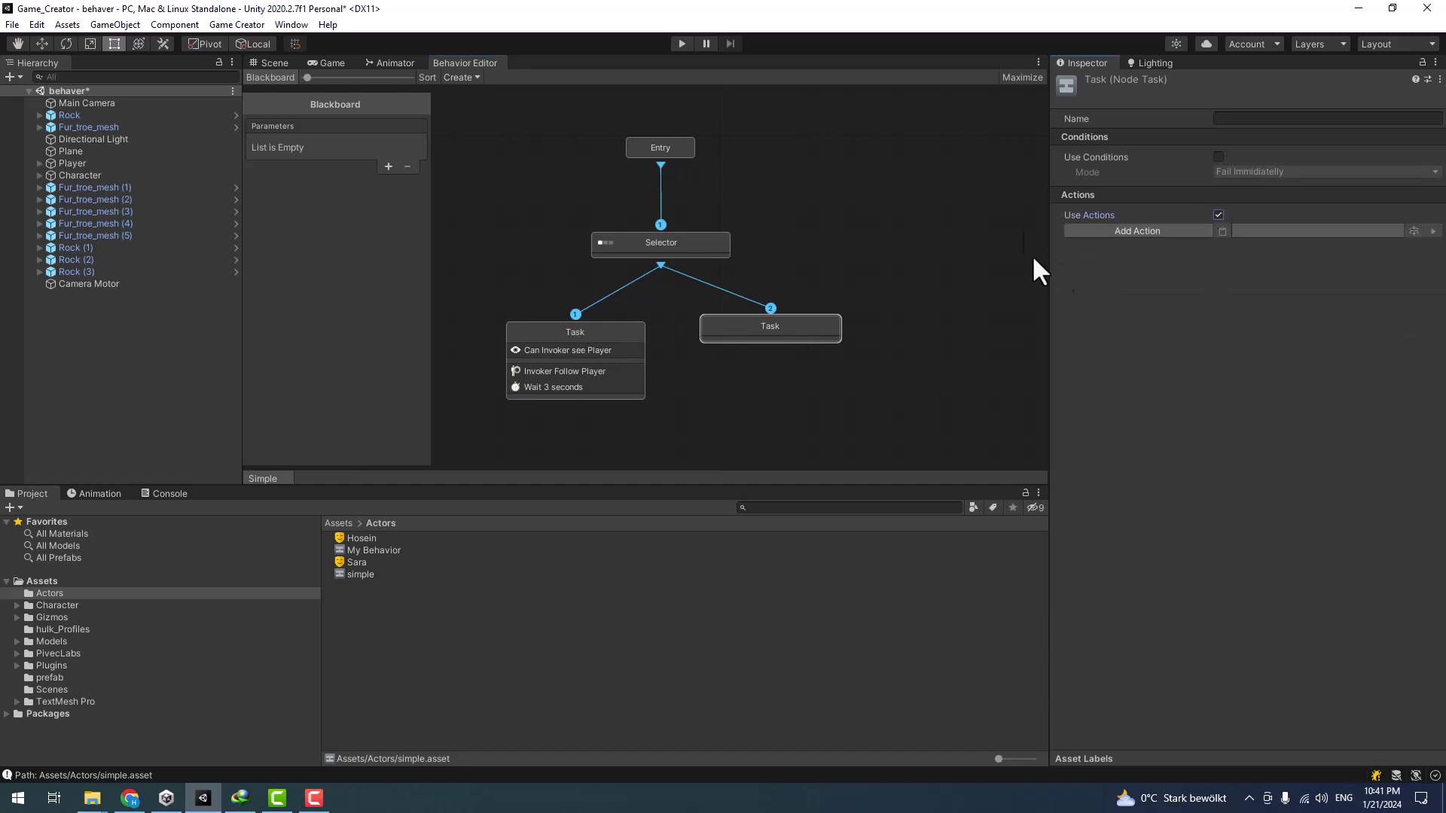
click(1142, 231)
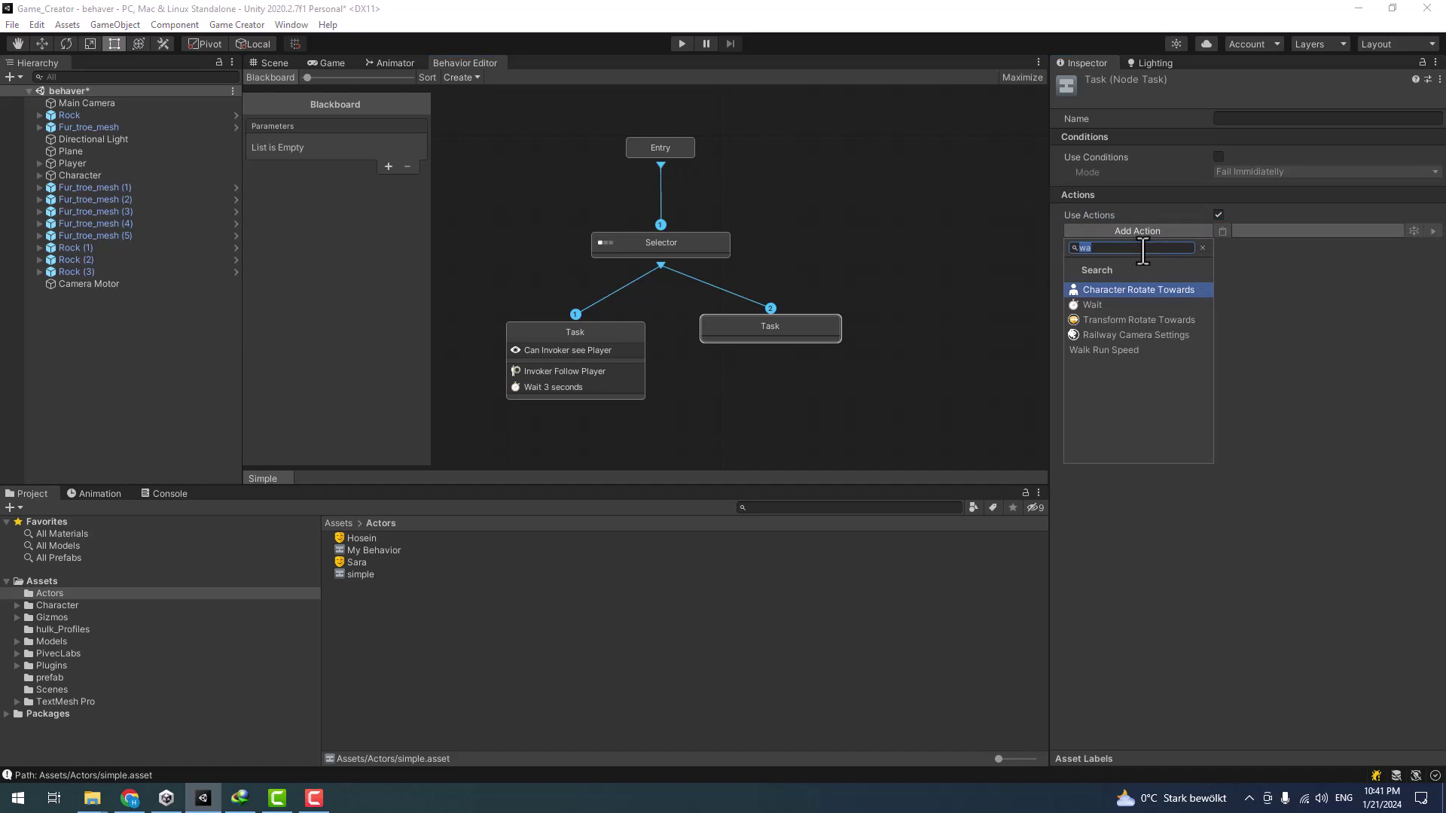
text(gest)
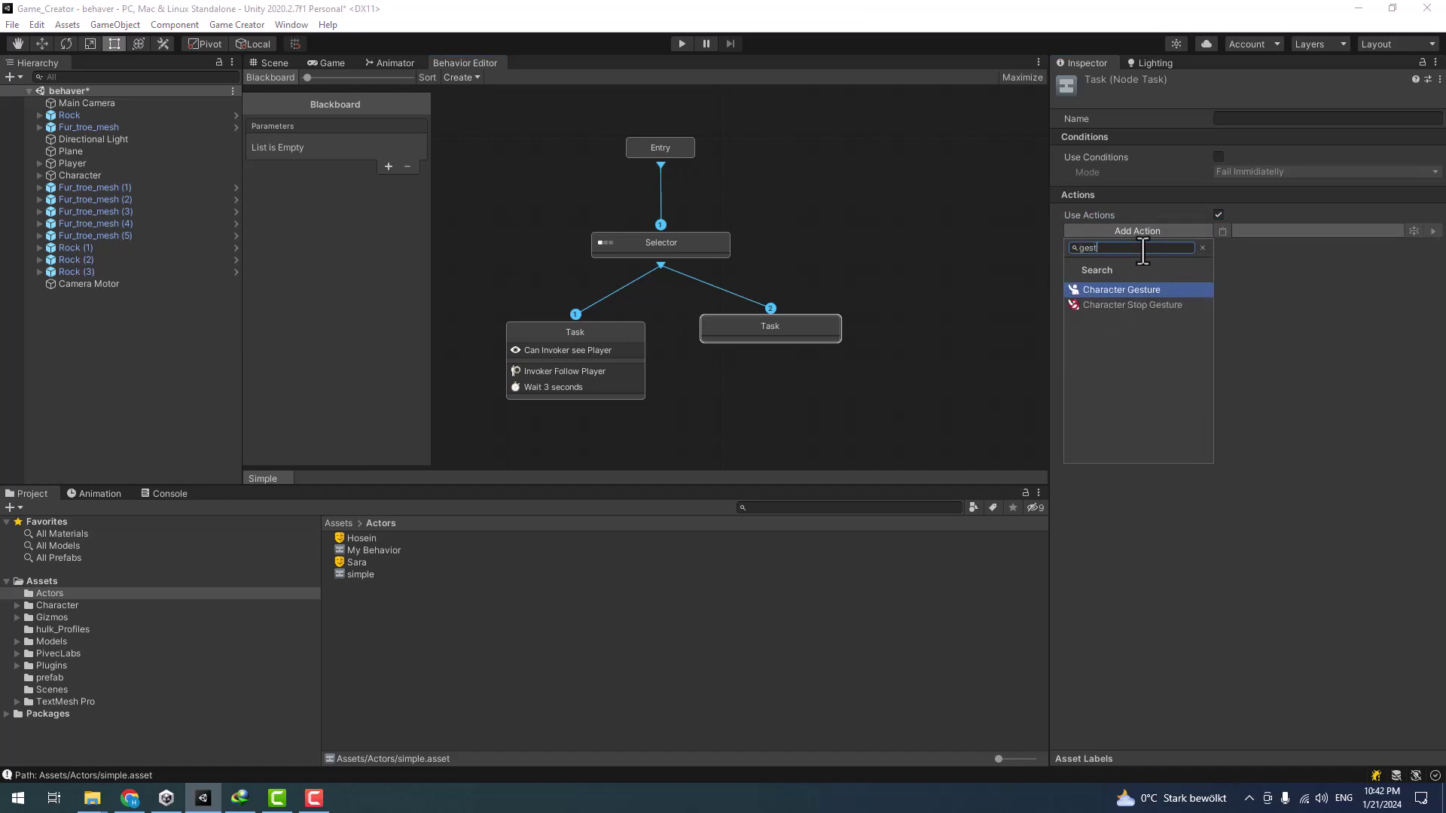
click(1150, 290)
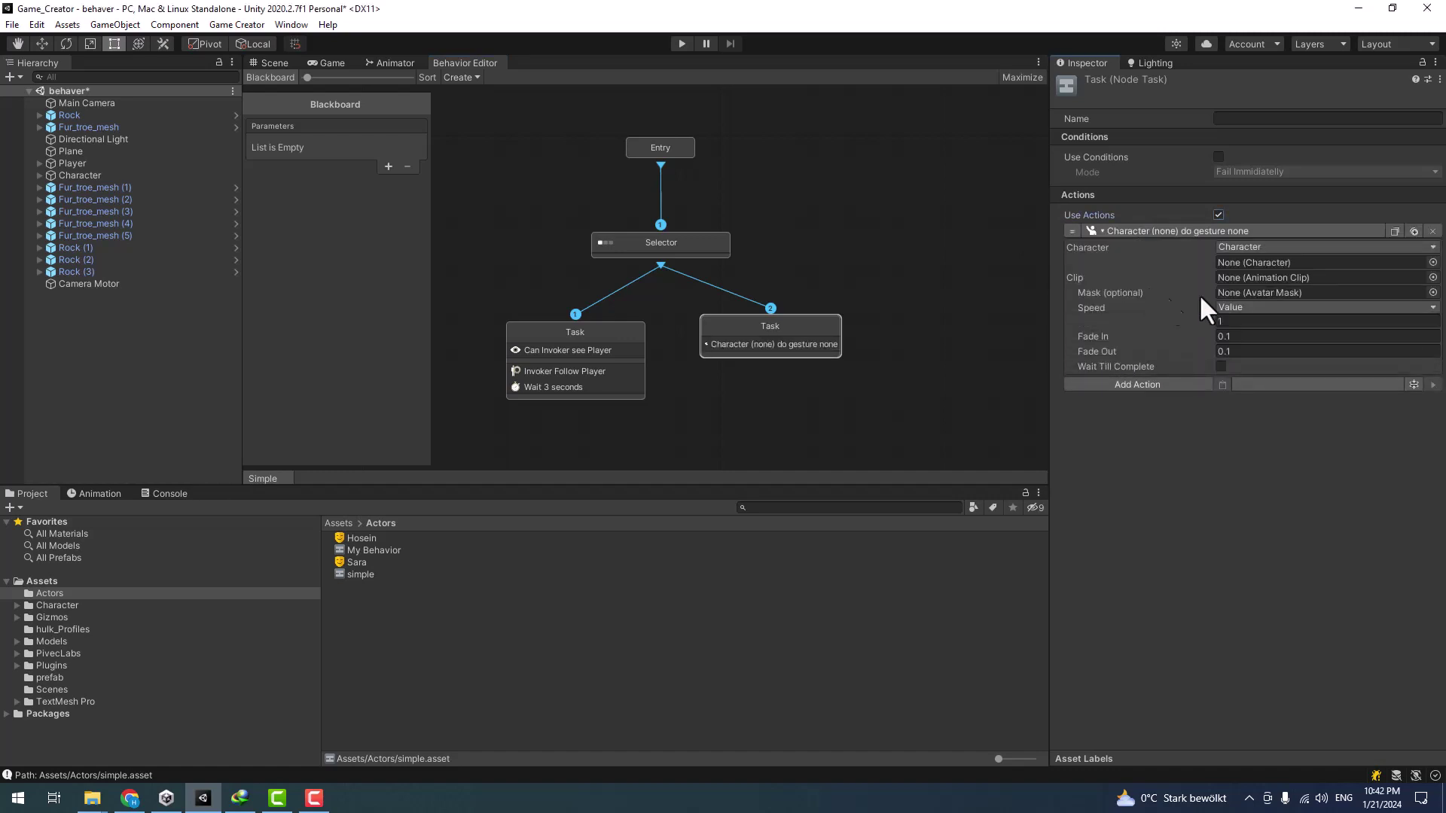
- Set the second Task's gesture clip to Archery@reload and its character to Invoker
click(1434, 278)
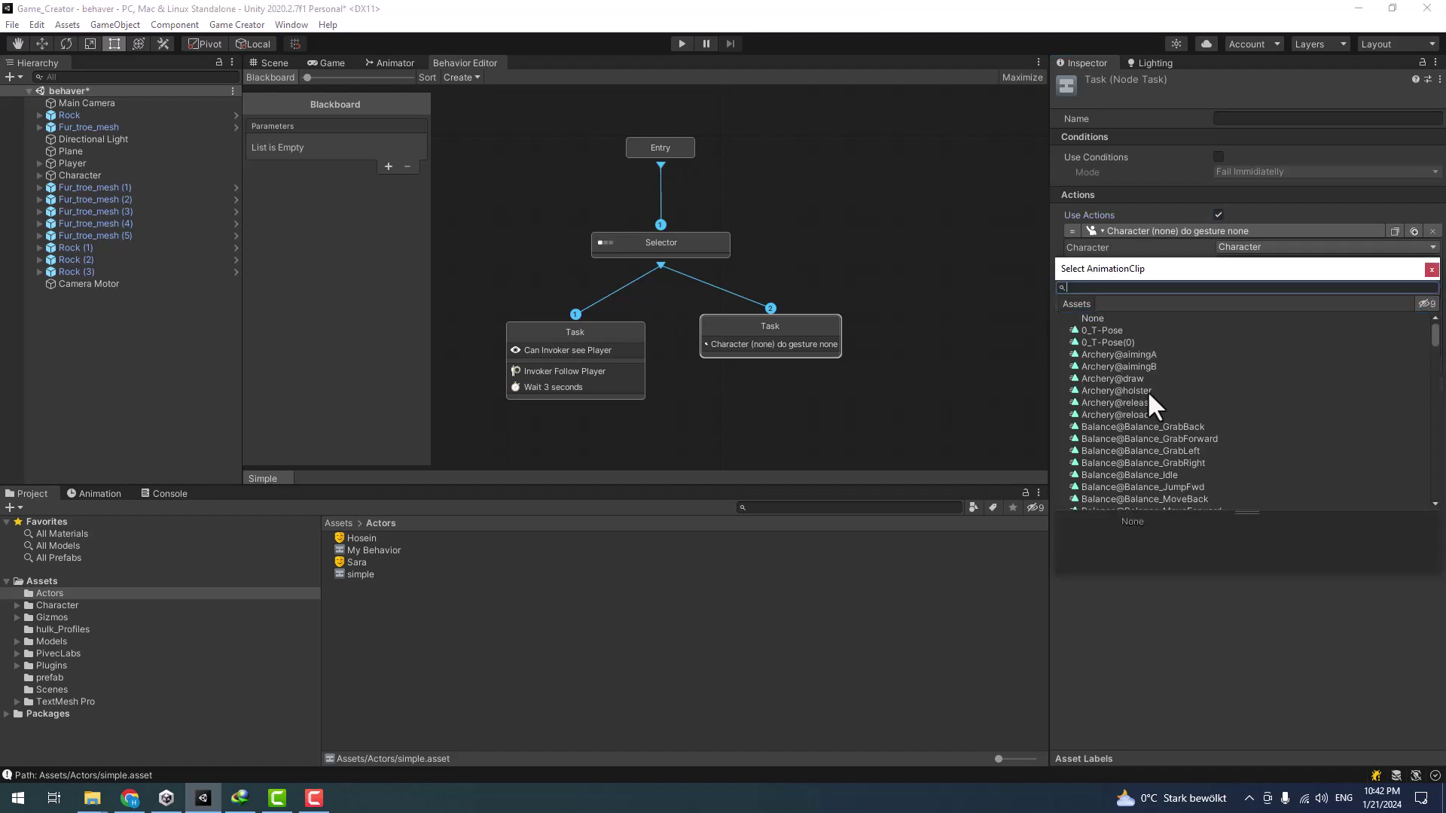
click(1115, 415)
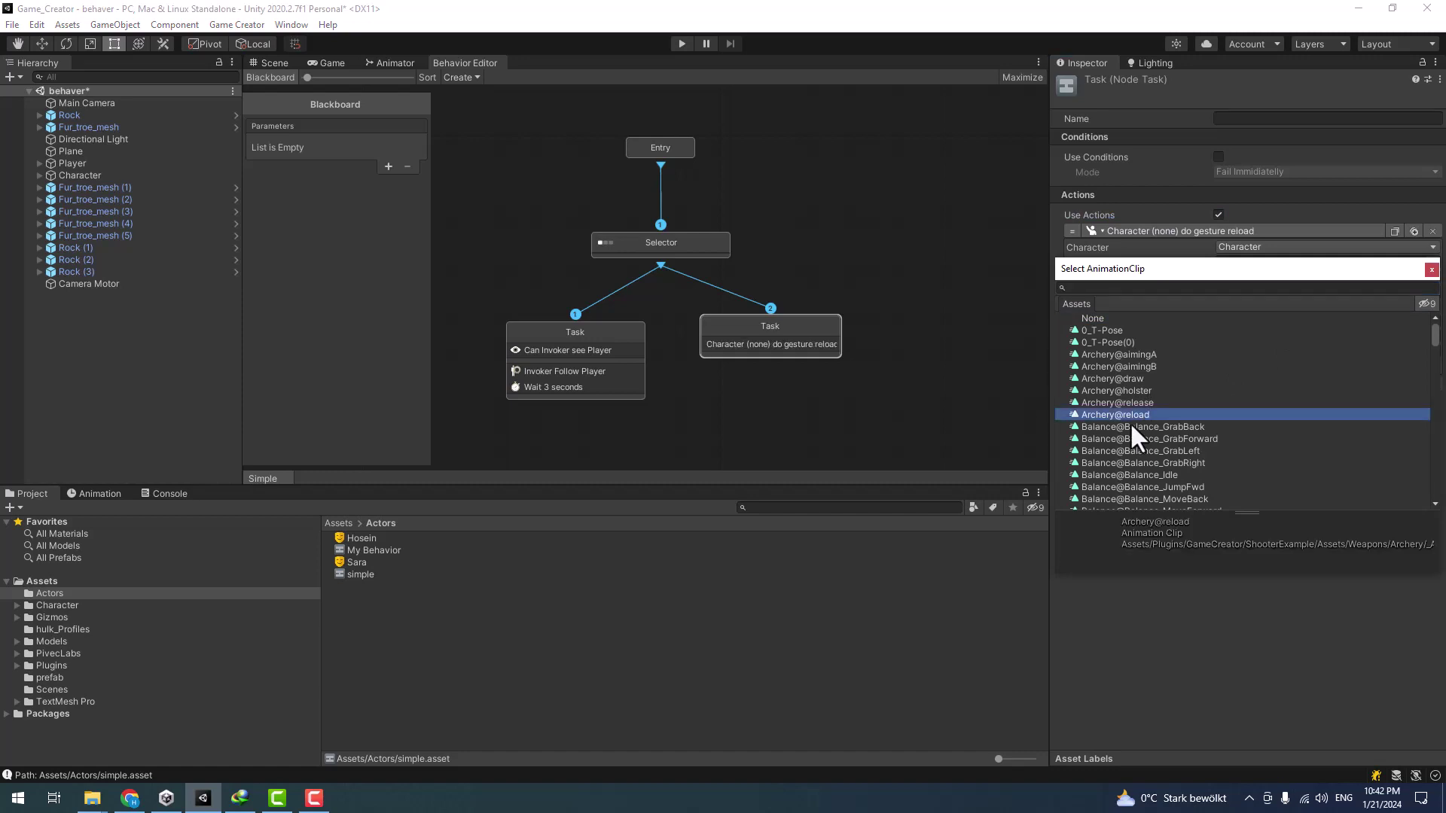
double_click(1128, 414)
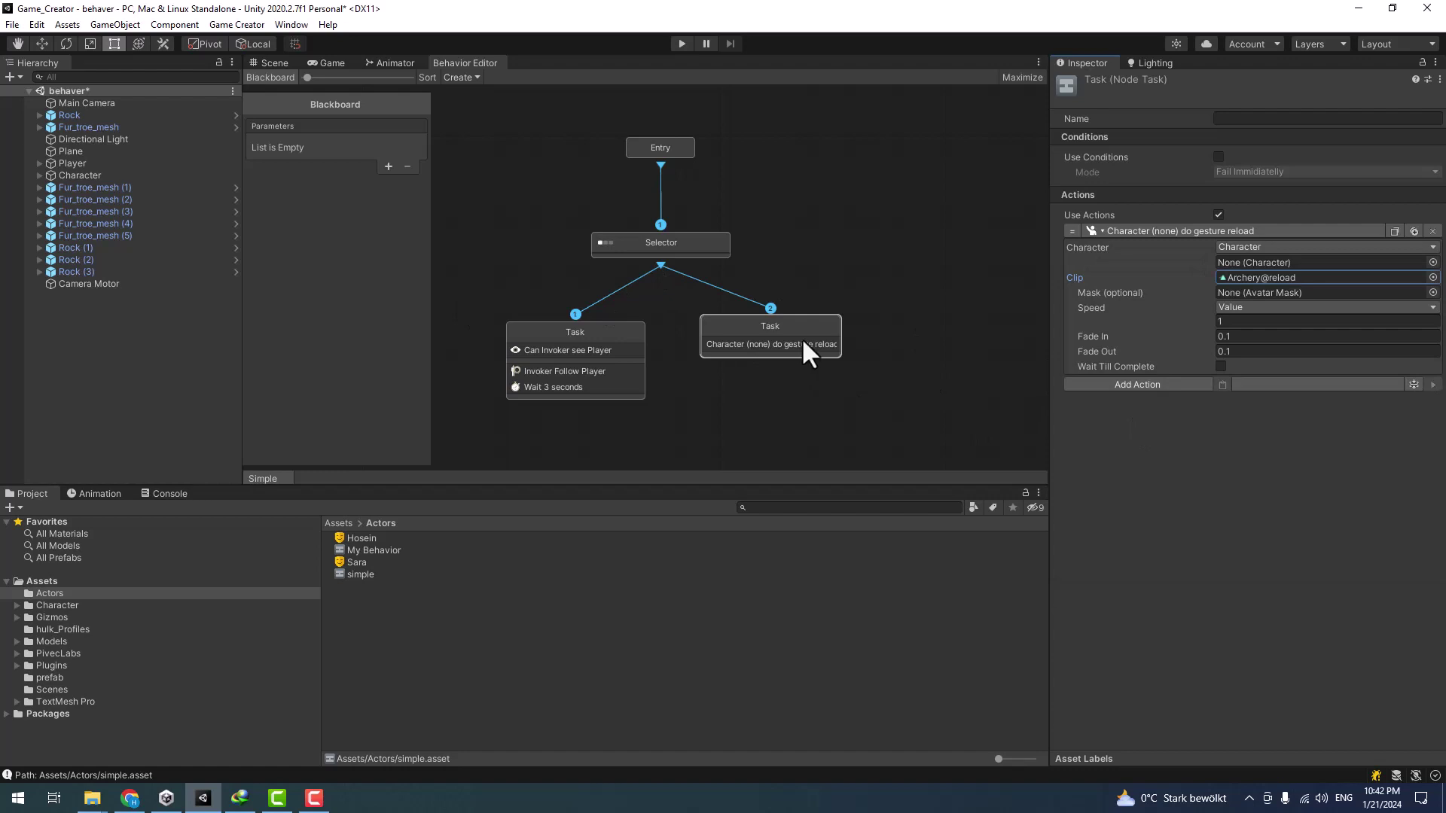
click(1272, 248)
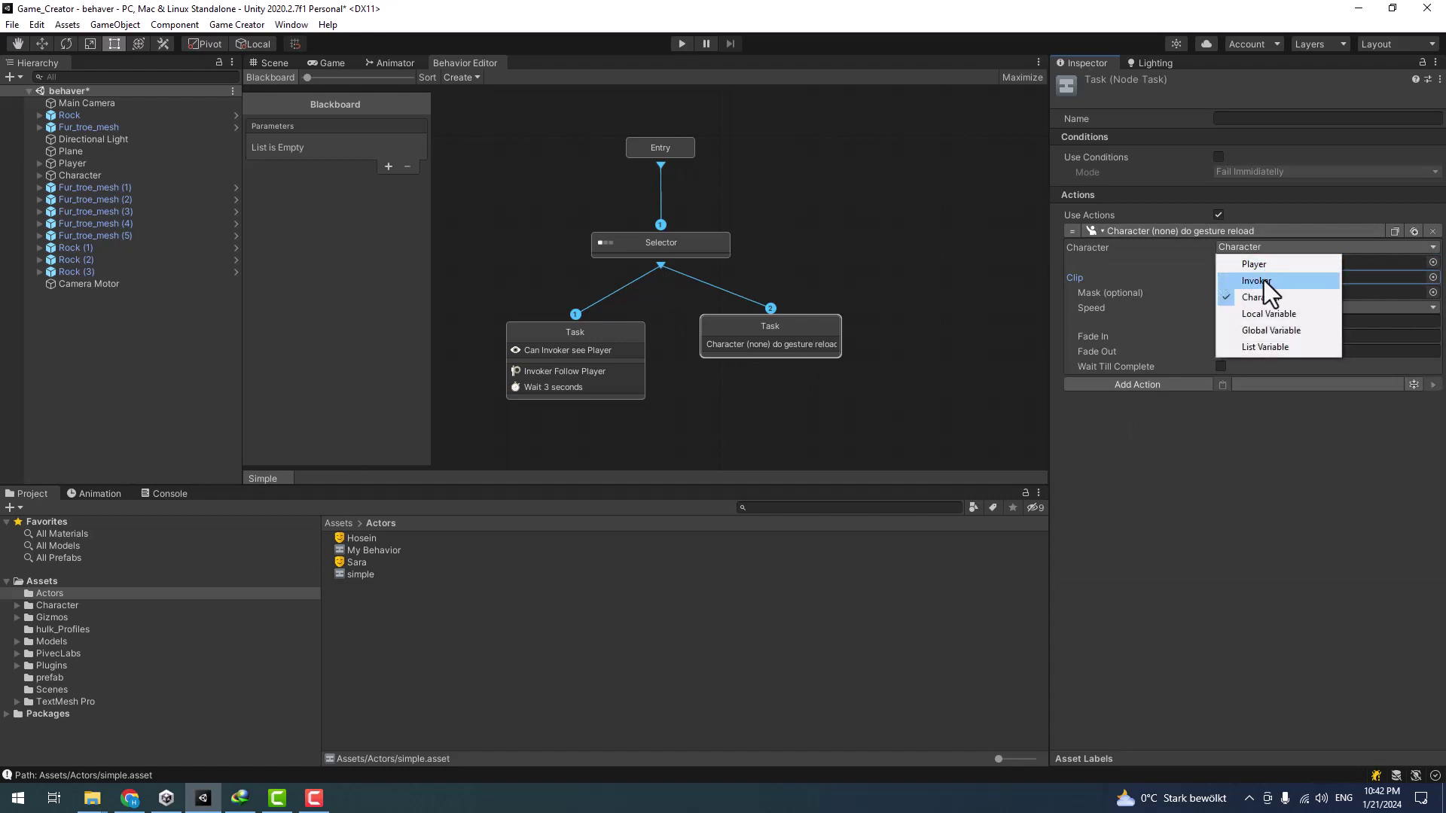
click(1263, 280)
click(807, 237)
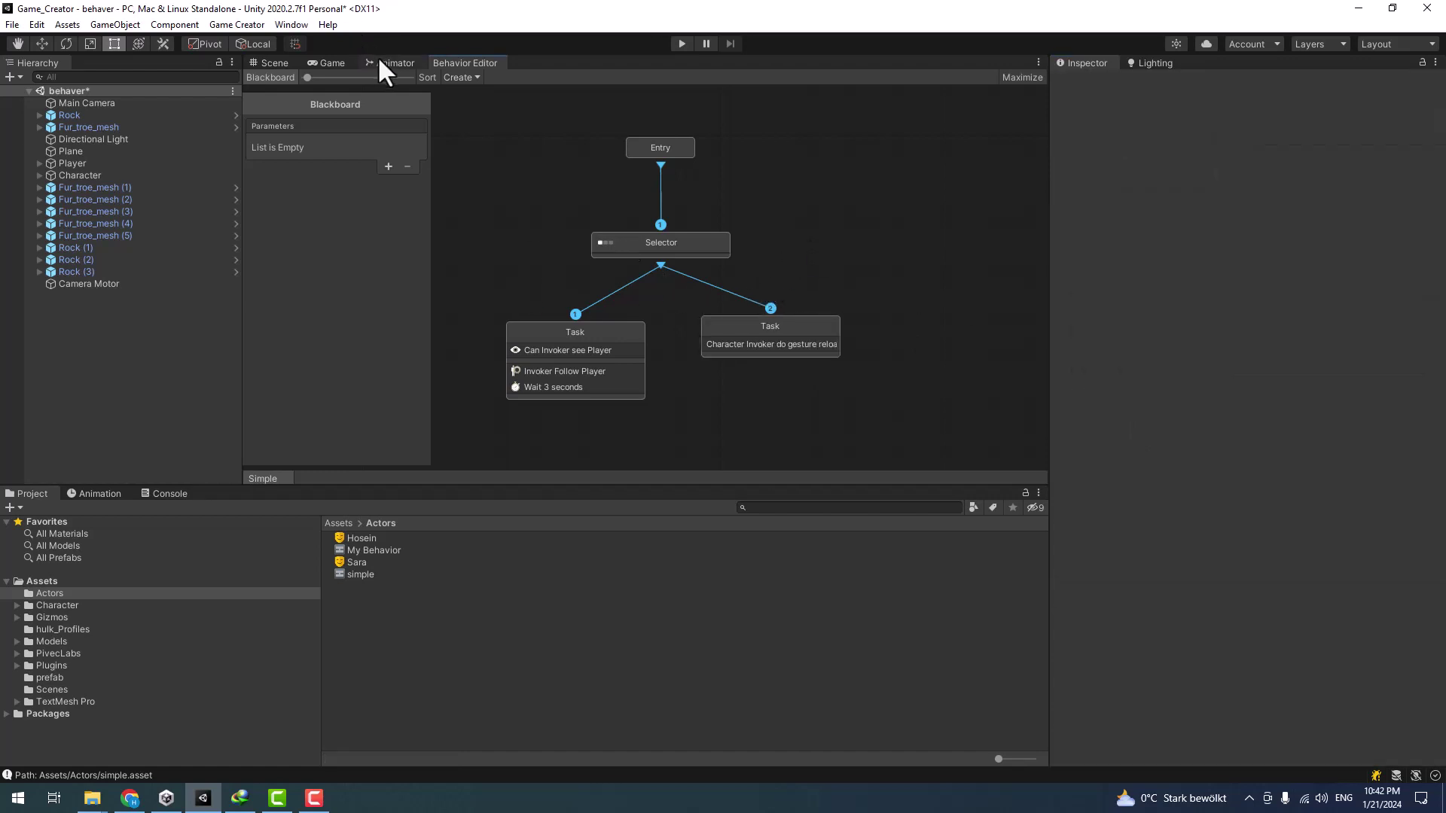
- Play-test the scene in the Game view to check the enemy's behavior, and stop it
click(332, 63)
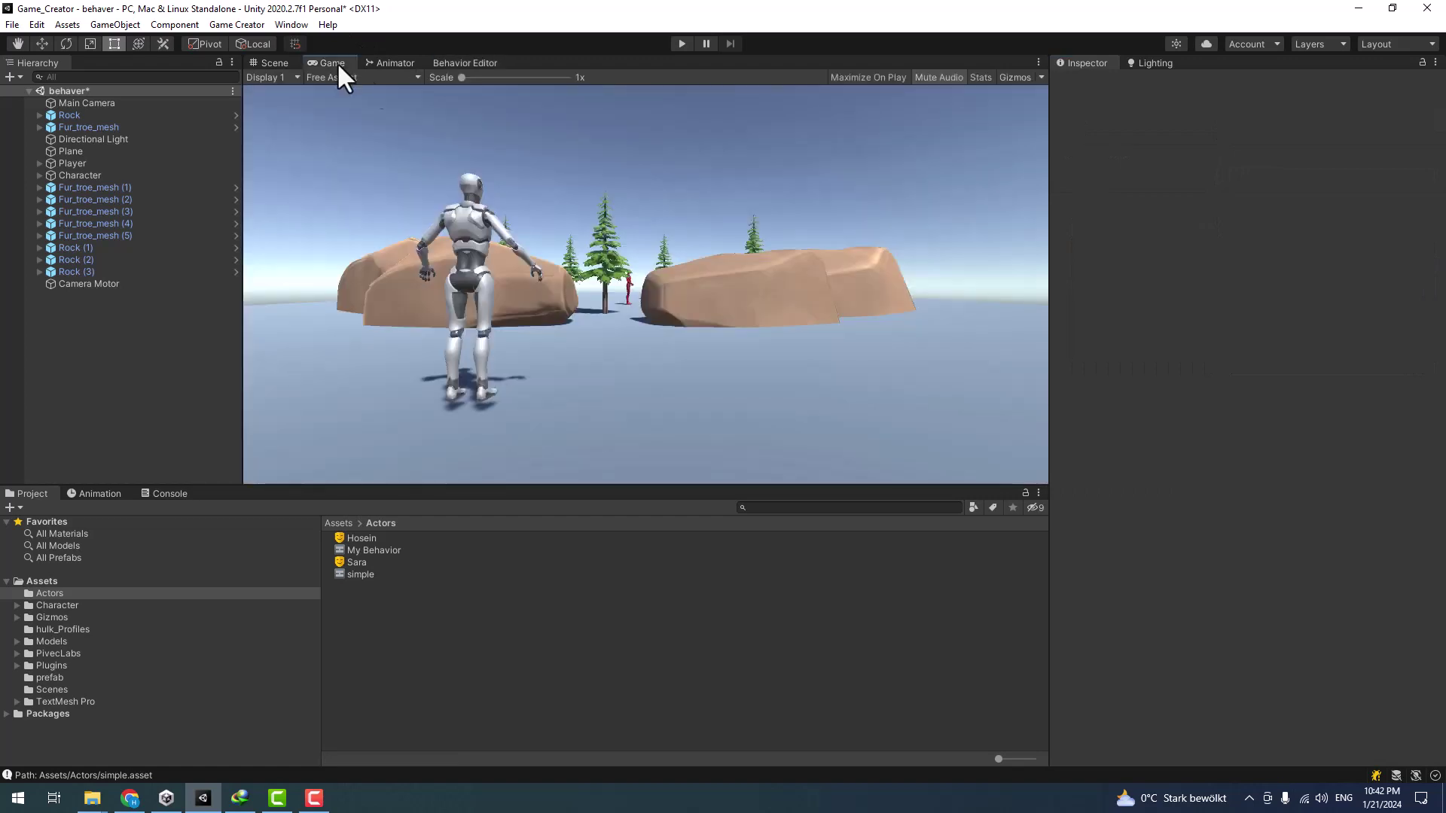
click(682, 44)
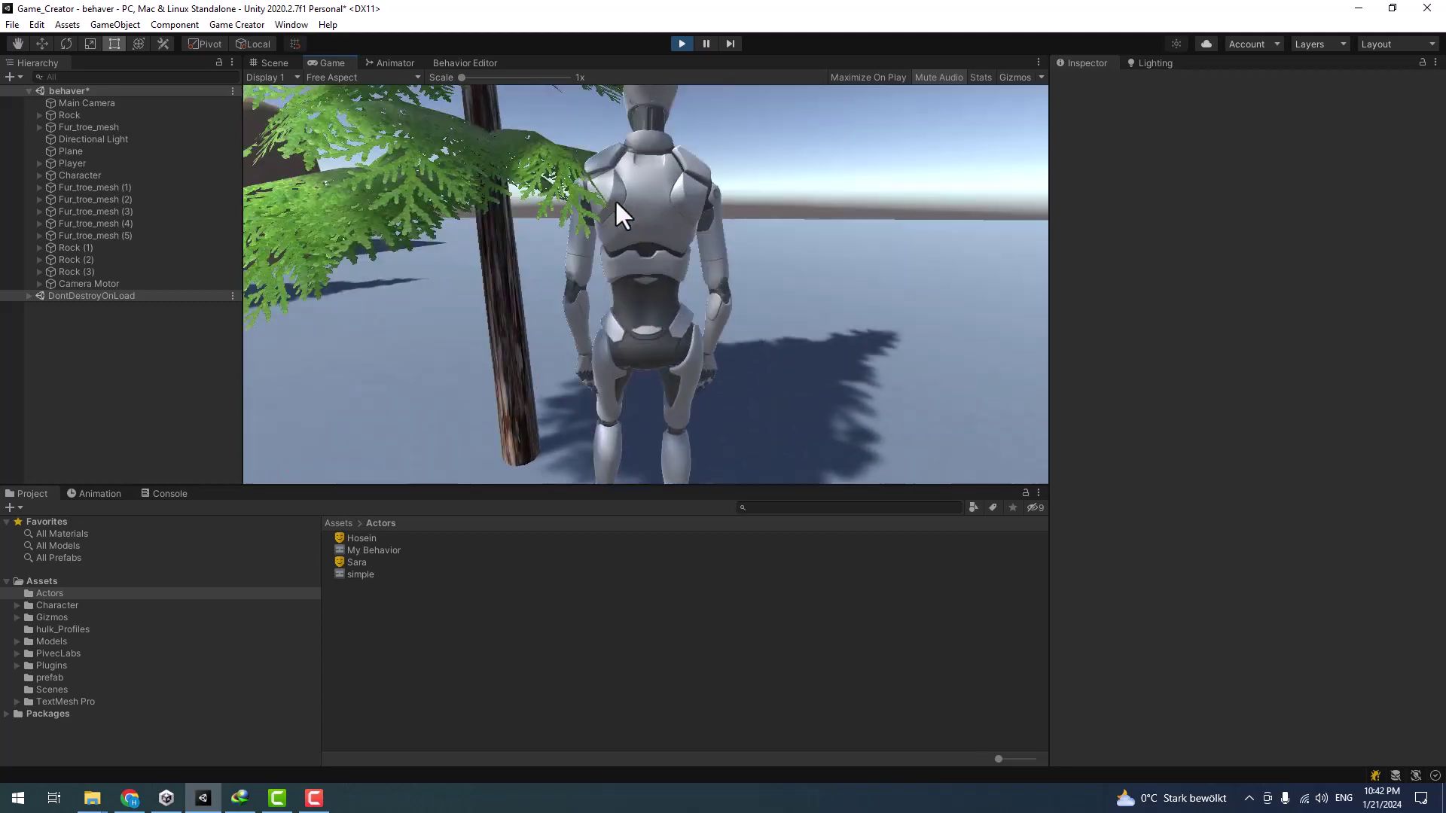
click(683, 43)
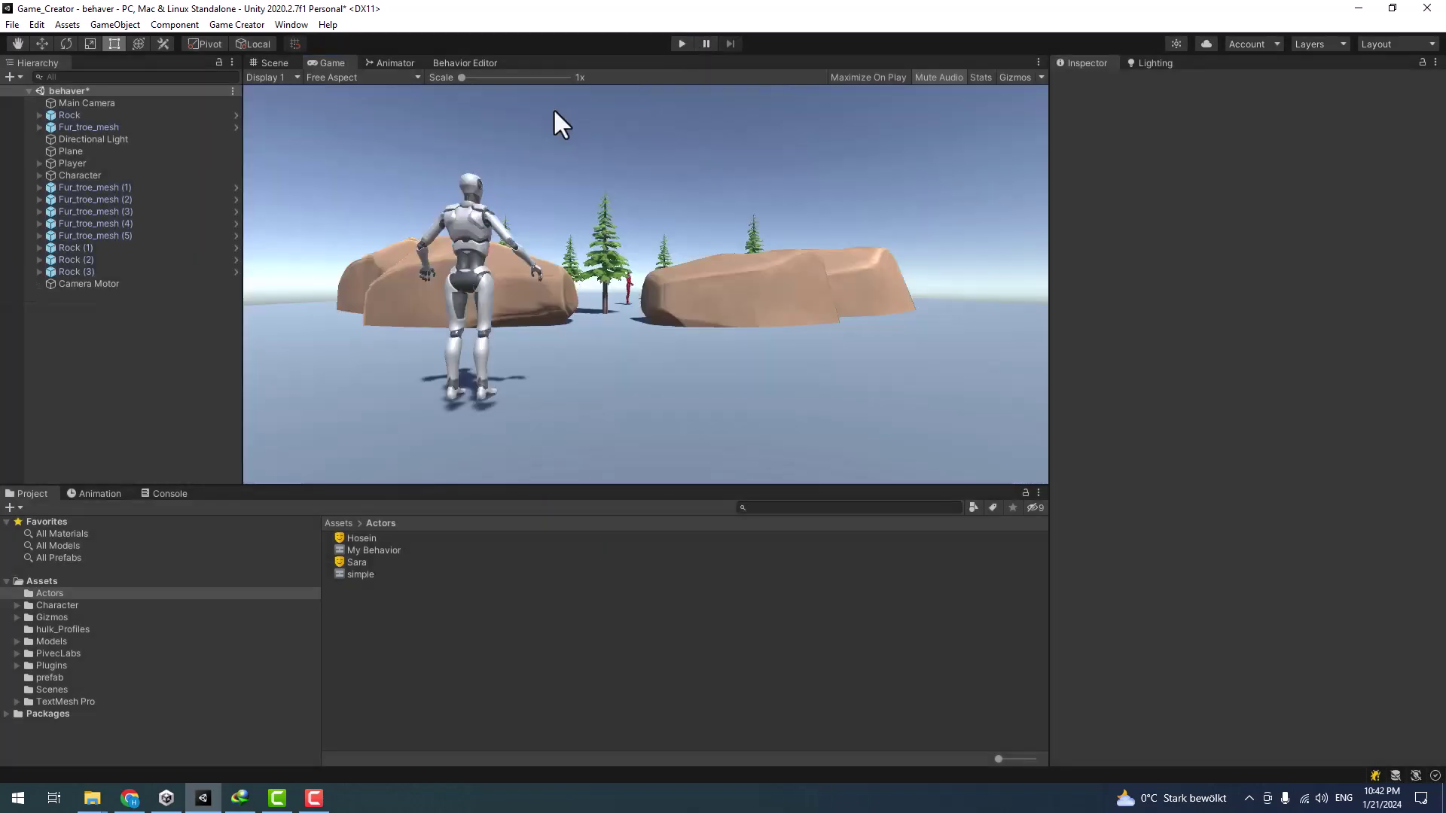
- Return to the behavior graph and space the two Task nodes farther apart below the Selector
click(461, 63)
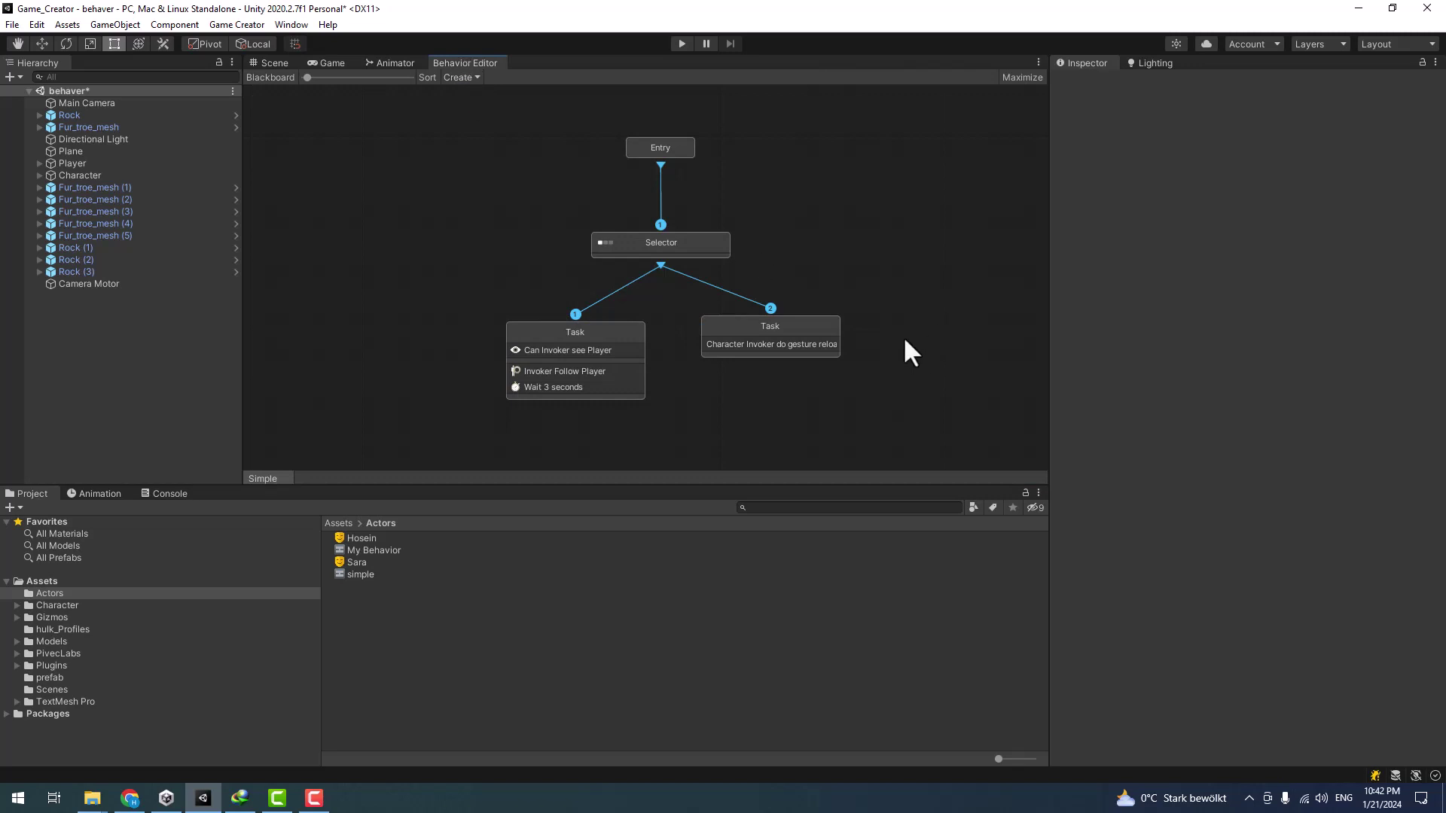
drag(528, 337, 488, 328)
drag(772, 327, 786, 331)
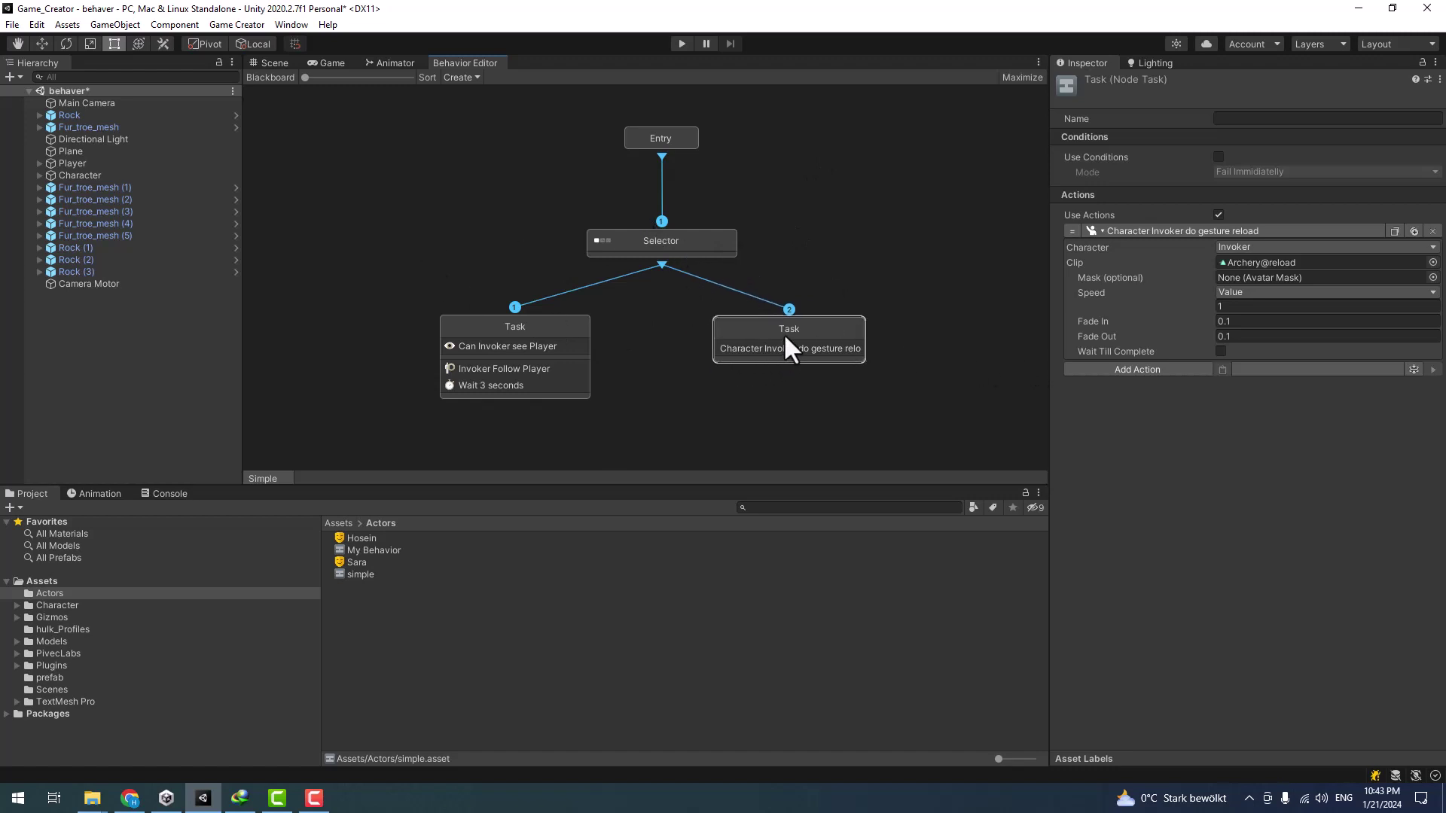
drag(783, 333, 773, 328)
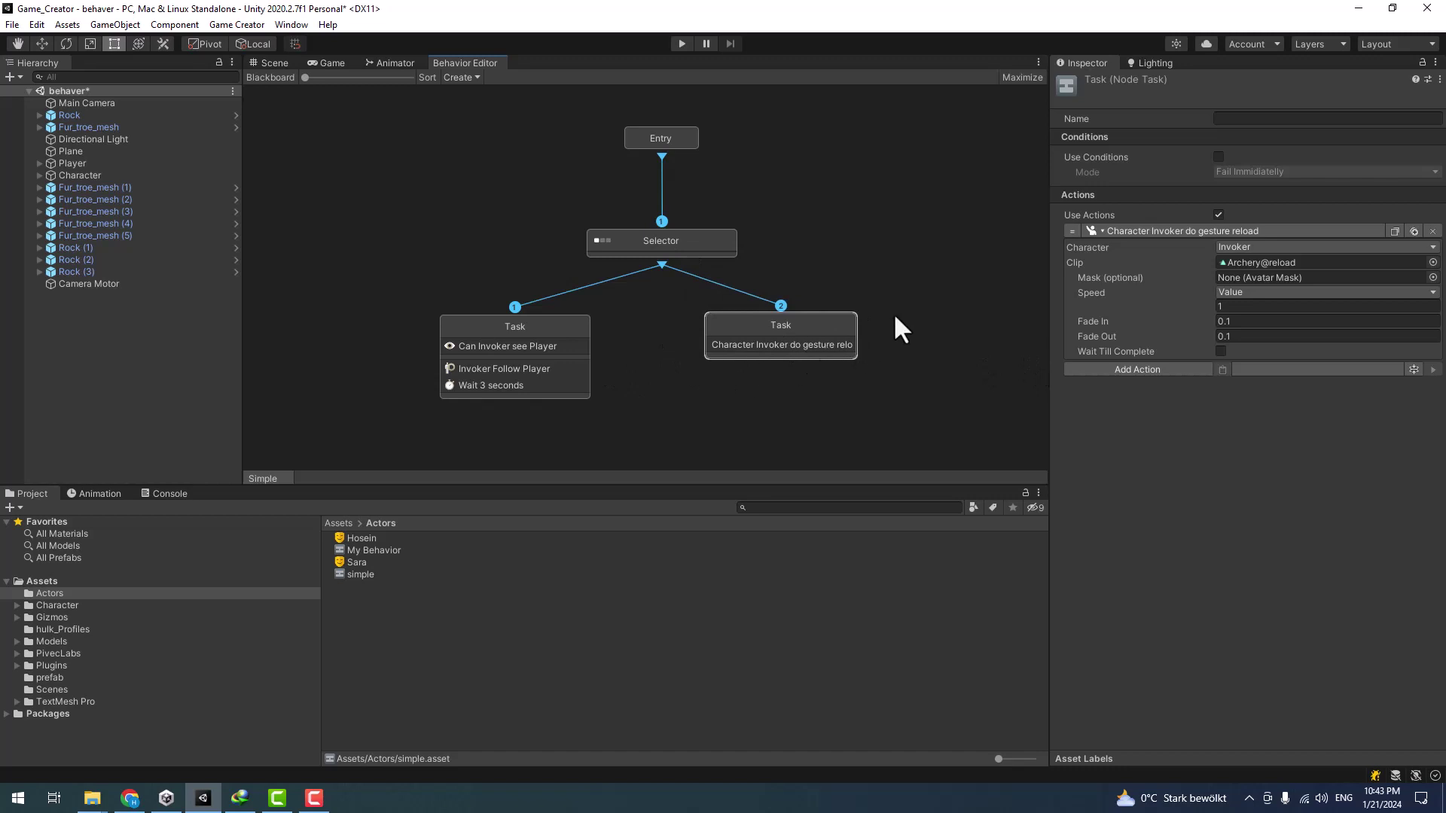
- Replace the gesture action in the second Task node with a Wait action of 1 second
click(1433, 232)
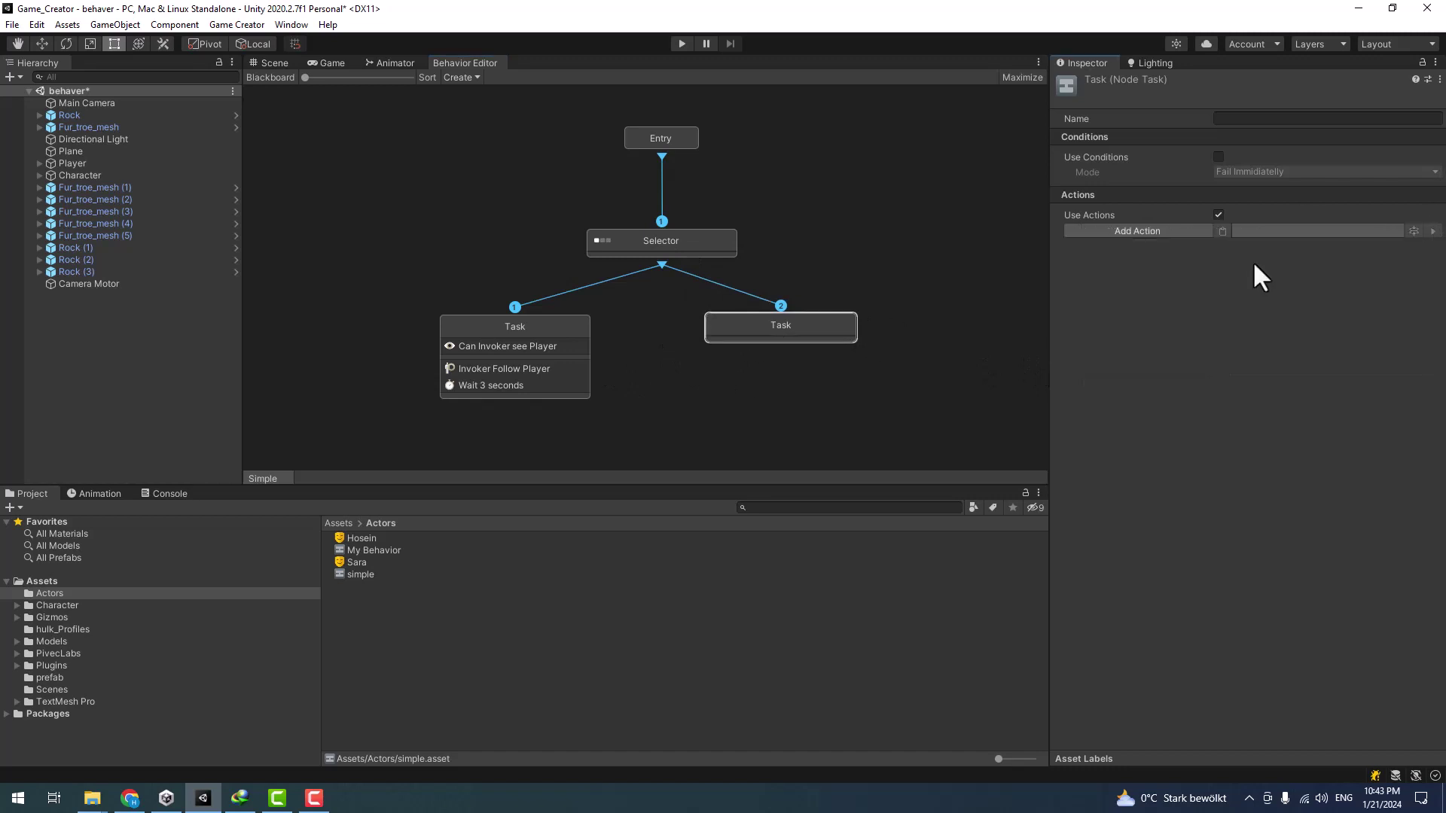
click(1167, 231)
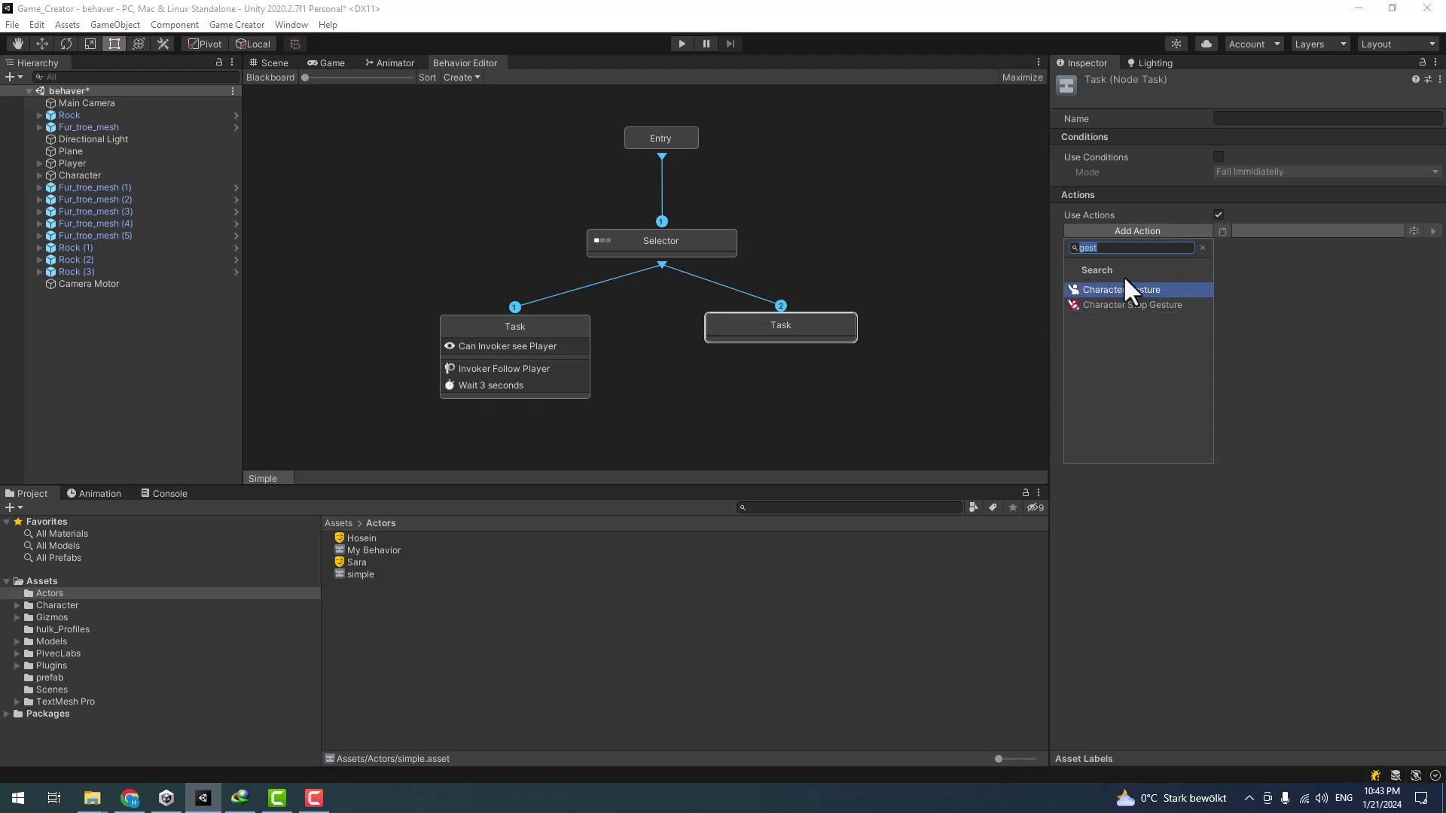
text(wait)
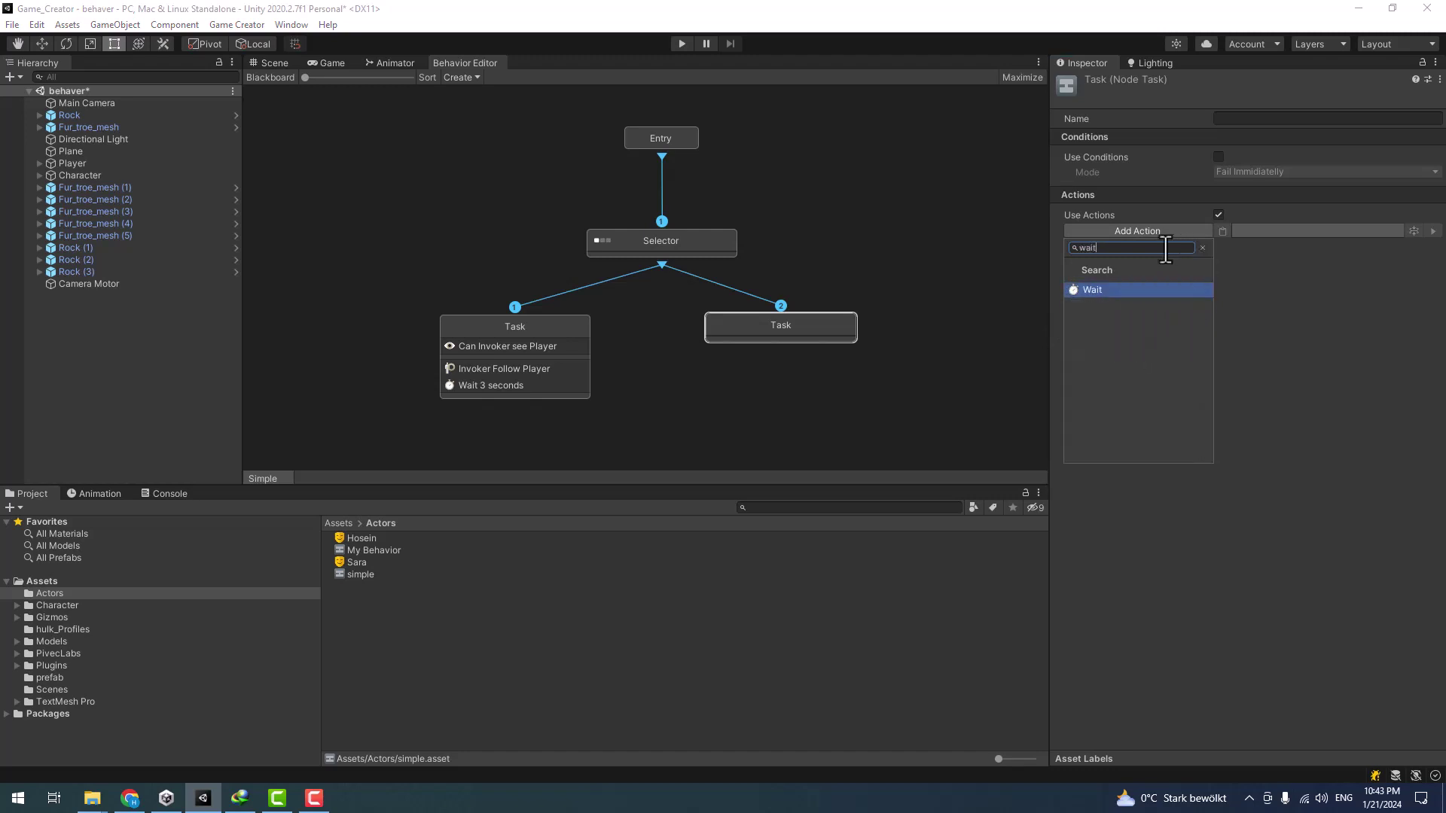
key(Return)
click(1259, 247)
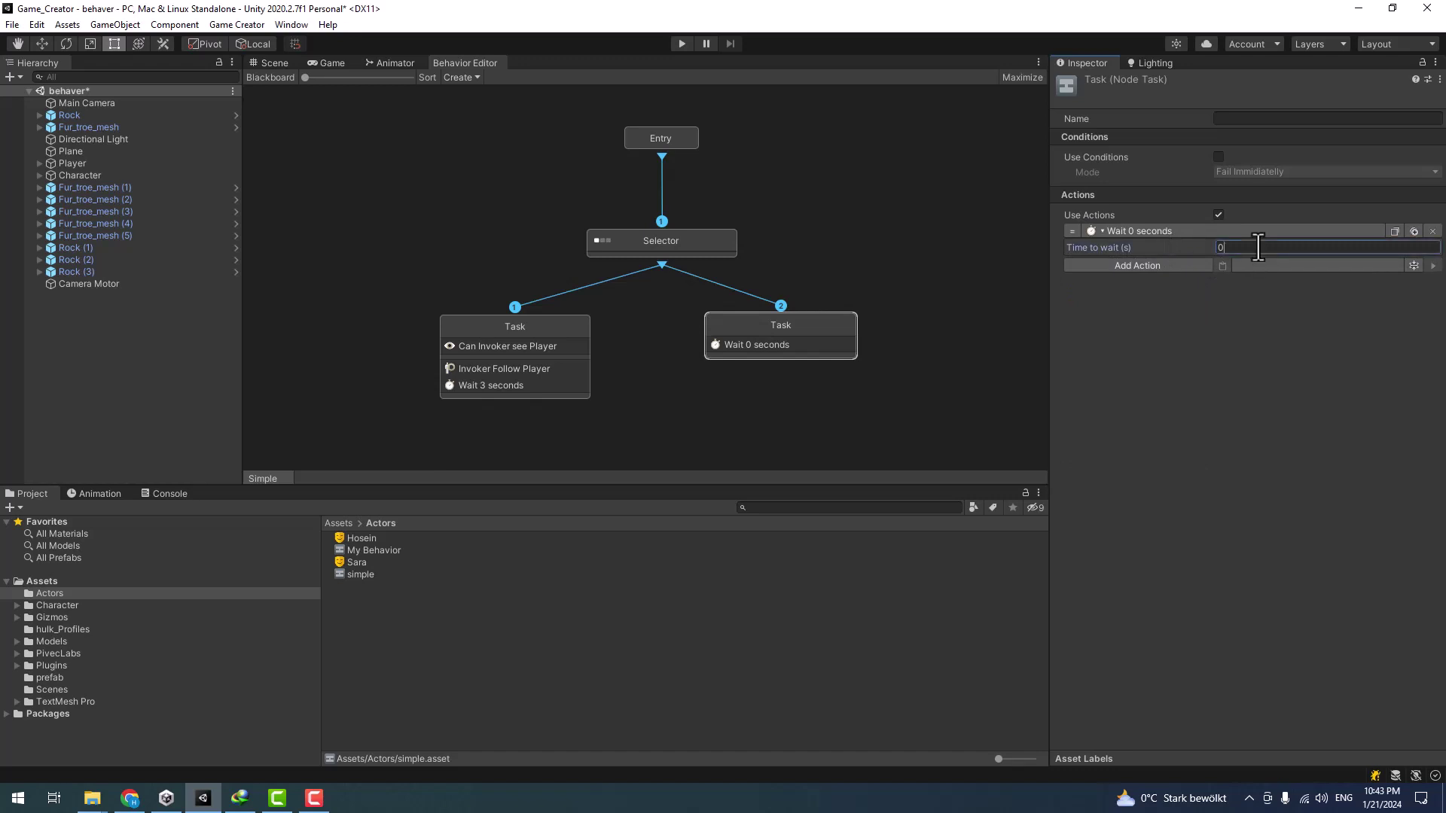
text(1)
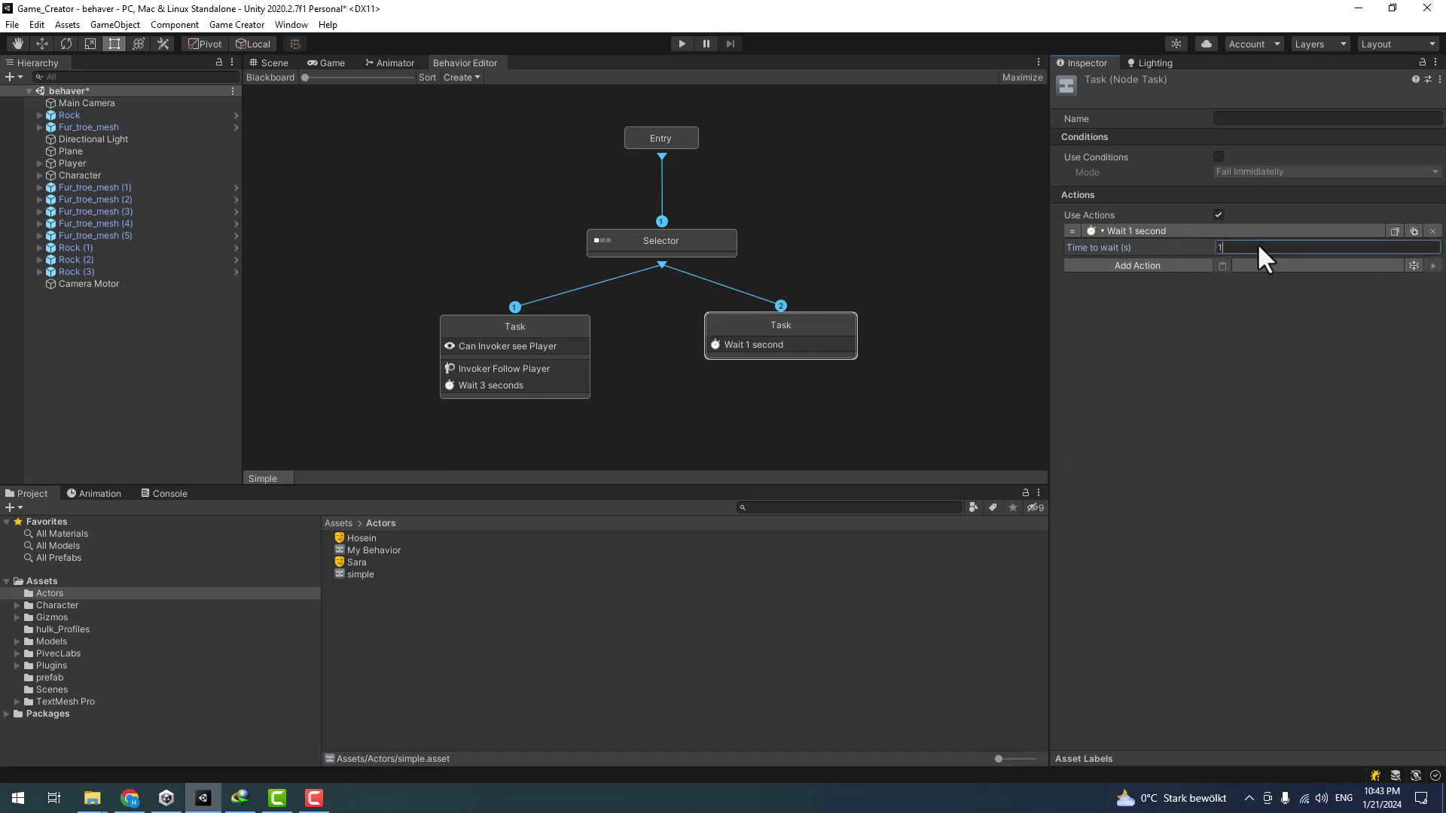
- Add an Execute Actions action after the wait in the second Task node, with Variable as its source
click(1163, 260)
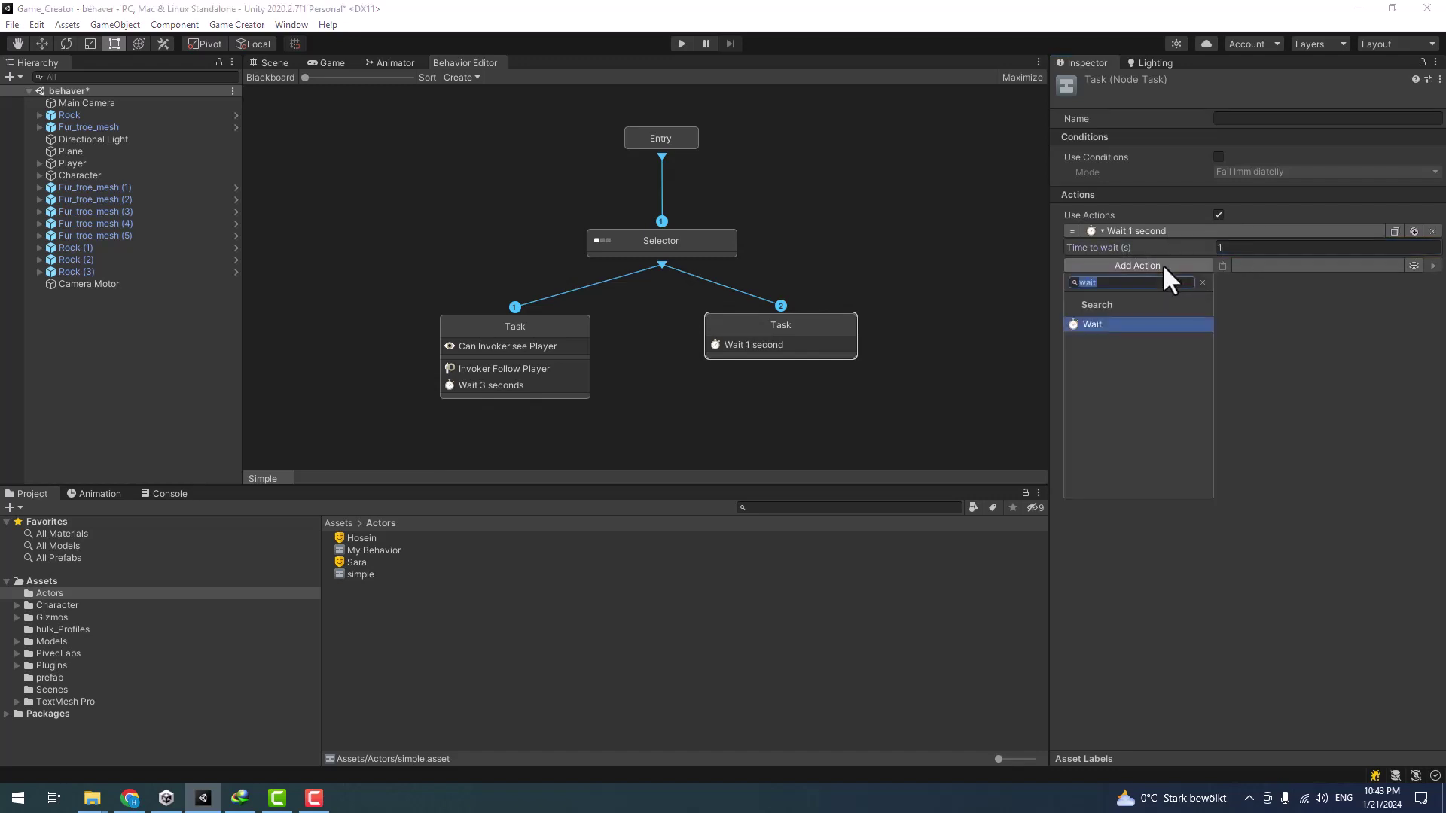
text(act)
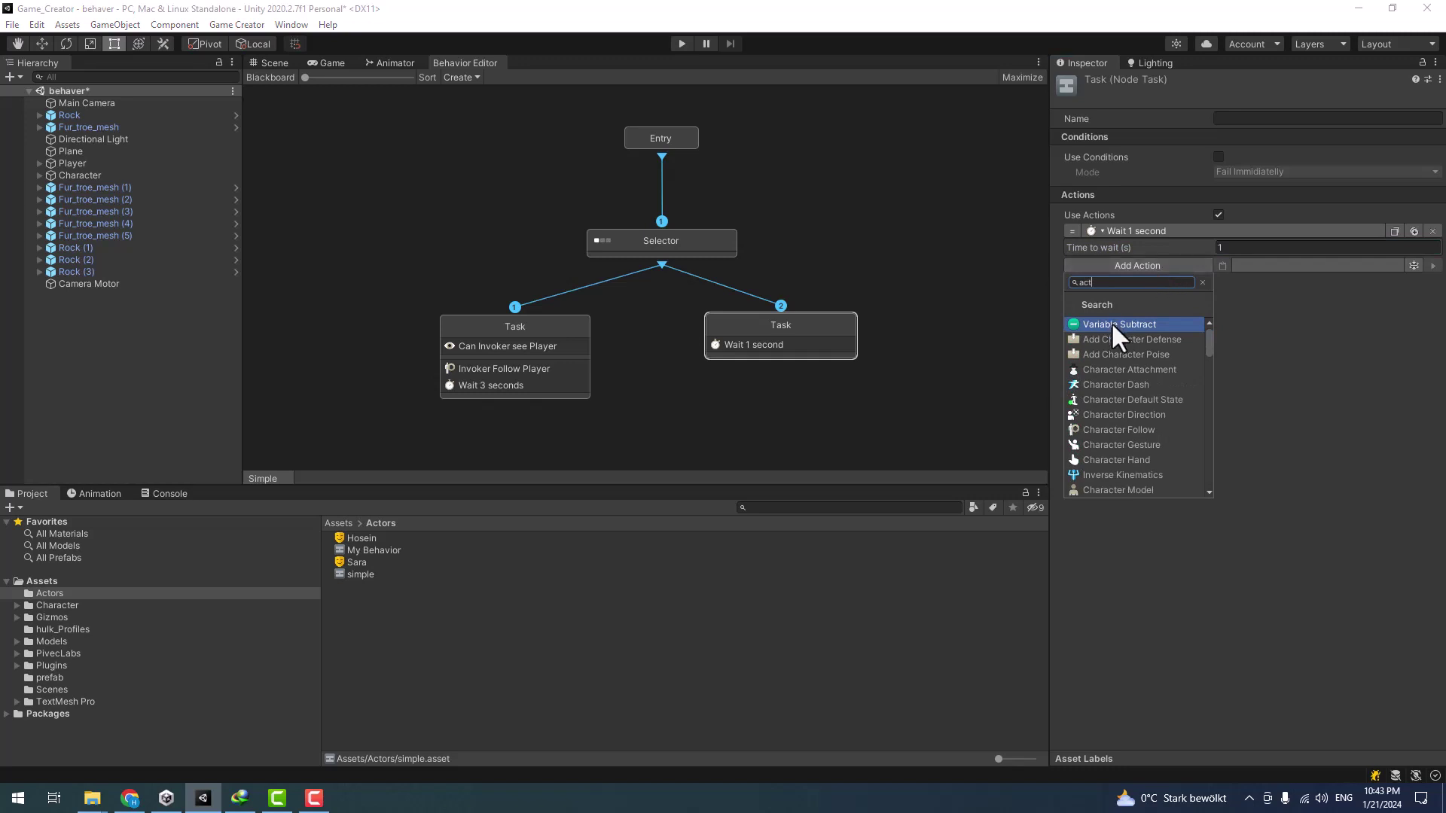
scroll(1129, 444, down, 3)
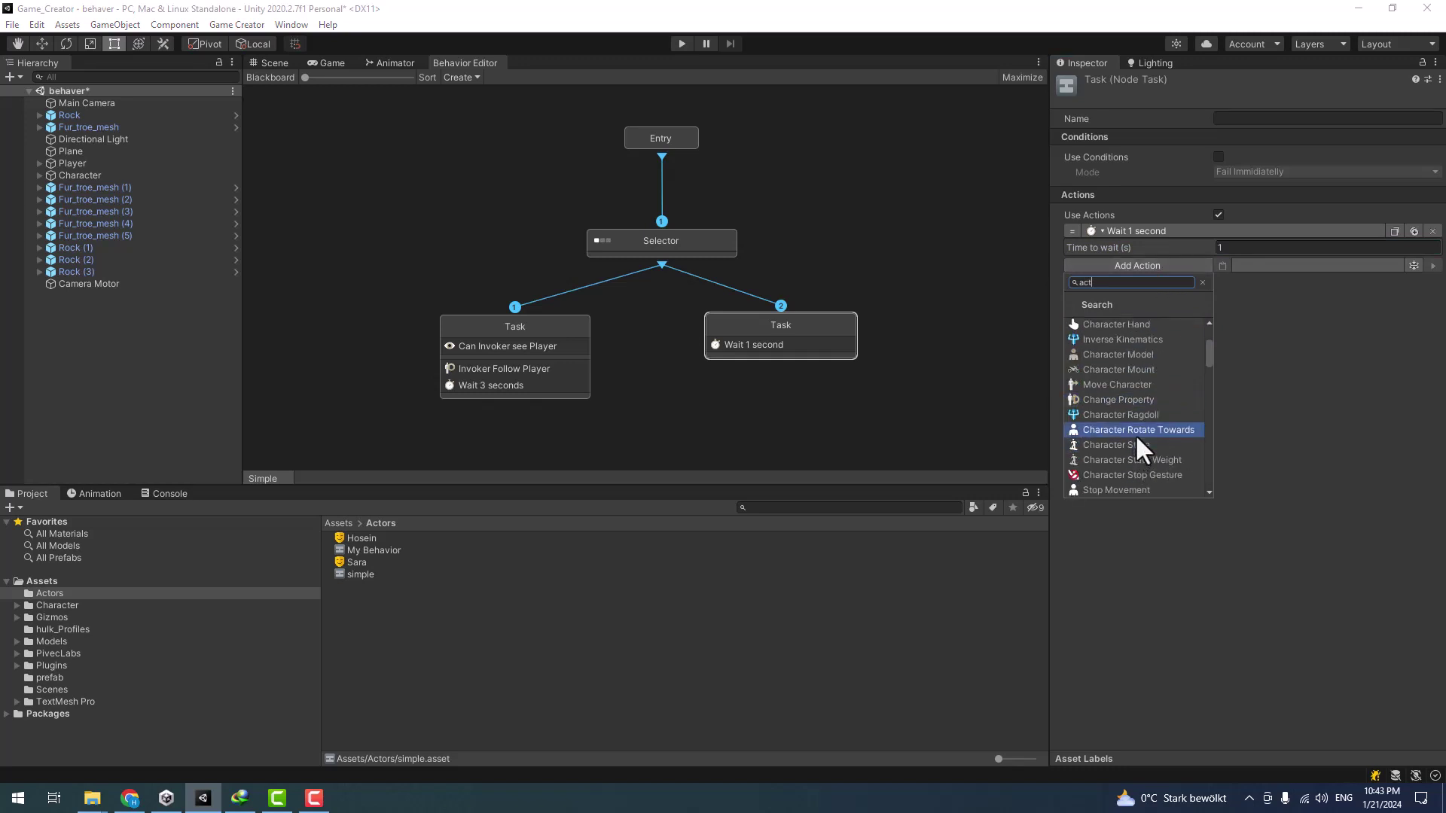
text(ion)
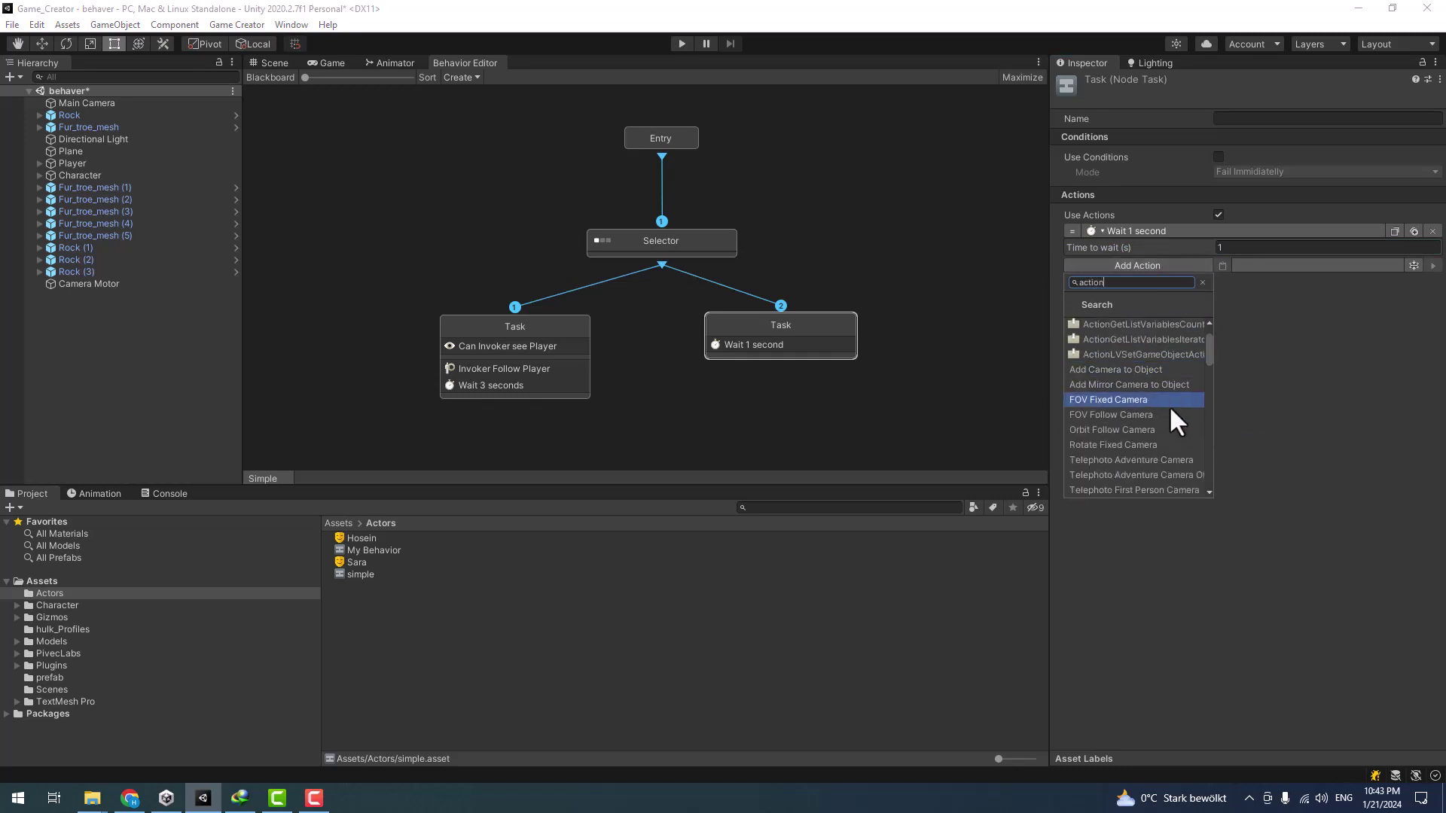
scroll(1130, 362, up, 2)
click(1123, 324)
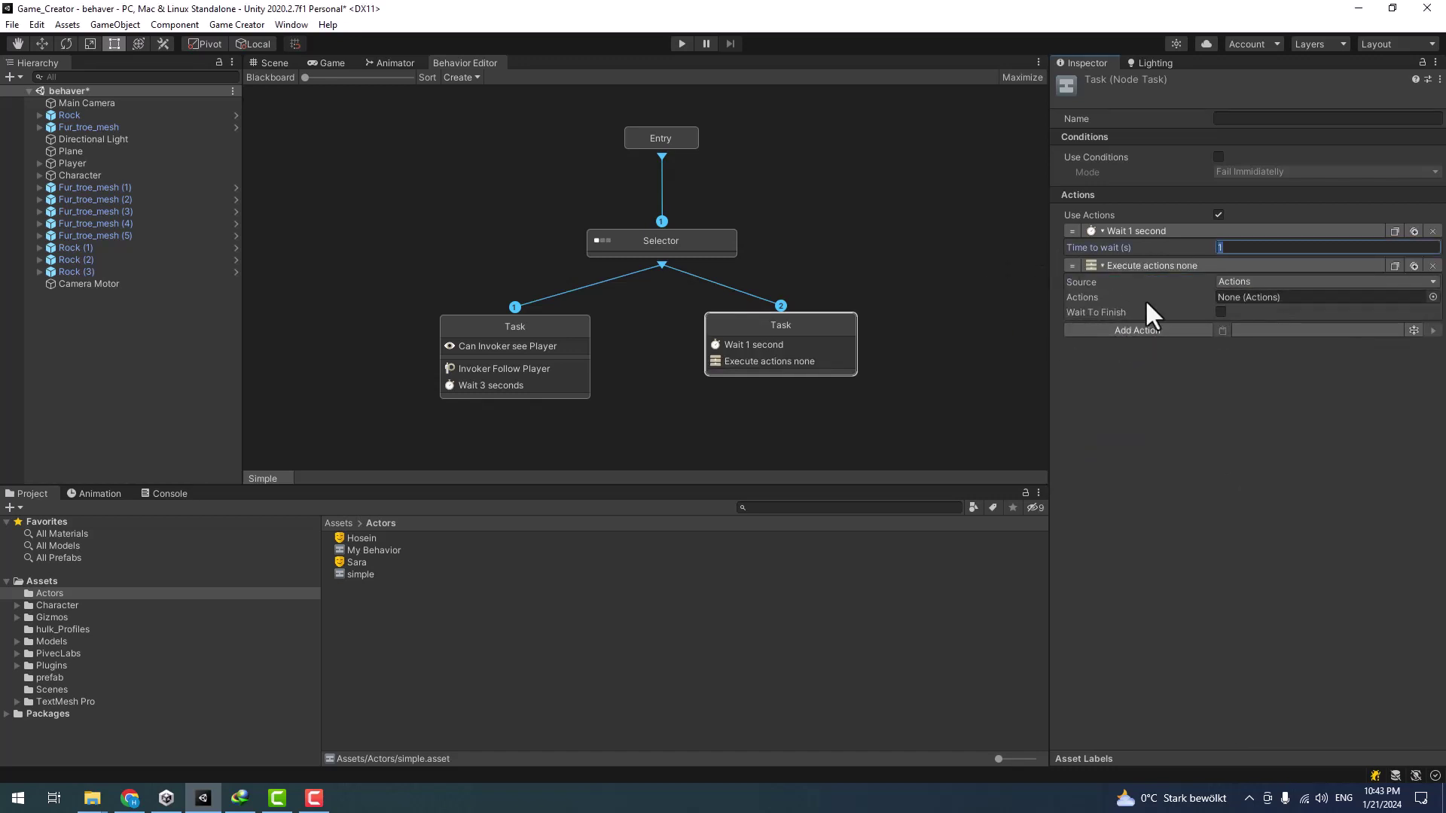
click(1258, 281)
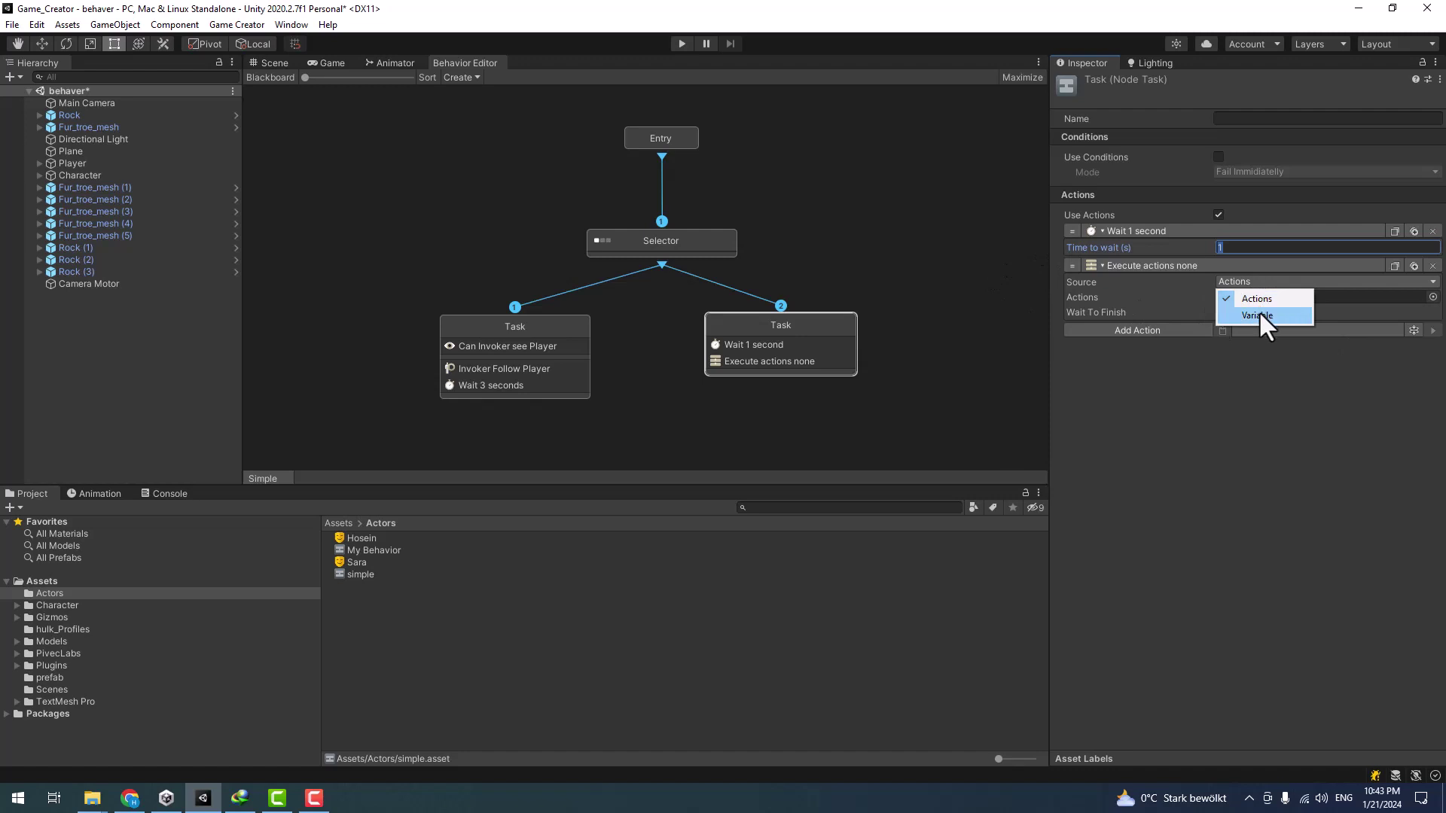
click(1260, 311)
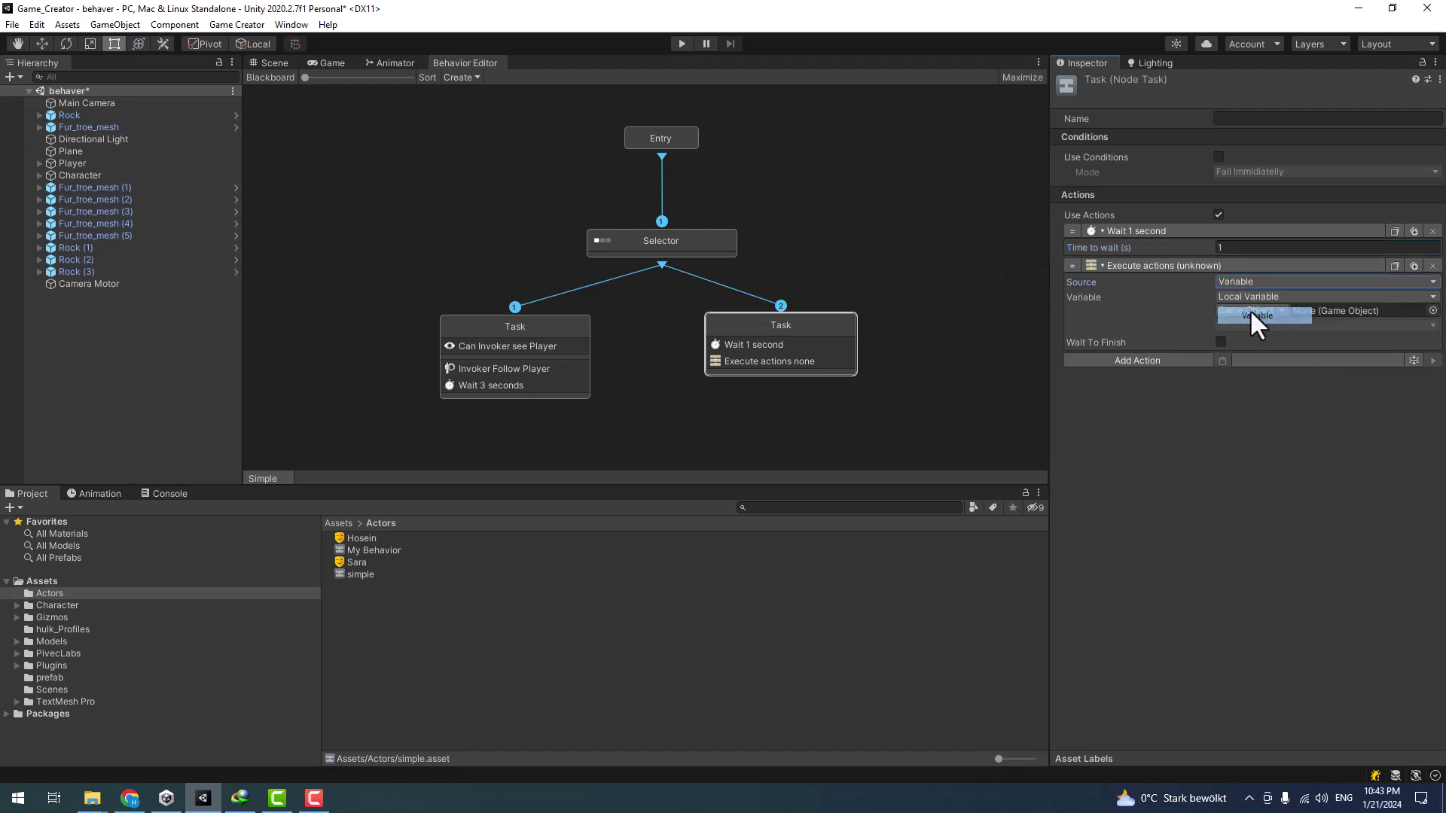
- Add a Blackboard parameter named patrol with the type Game Object
click(259, 78)
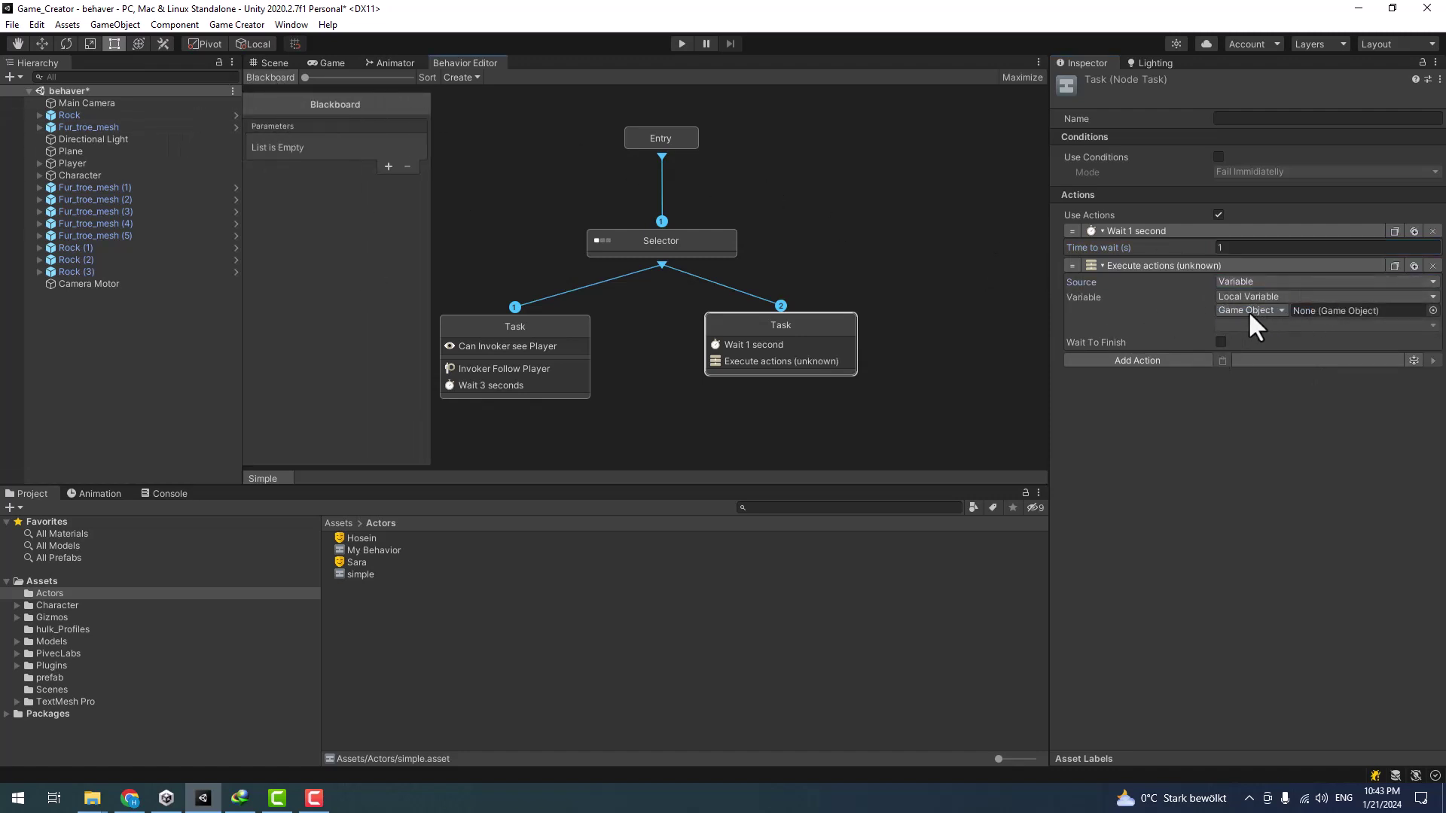
click(388, 166)
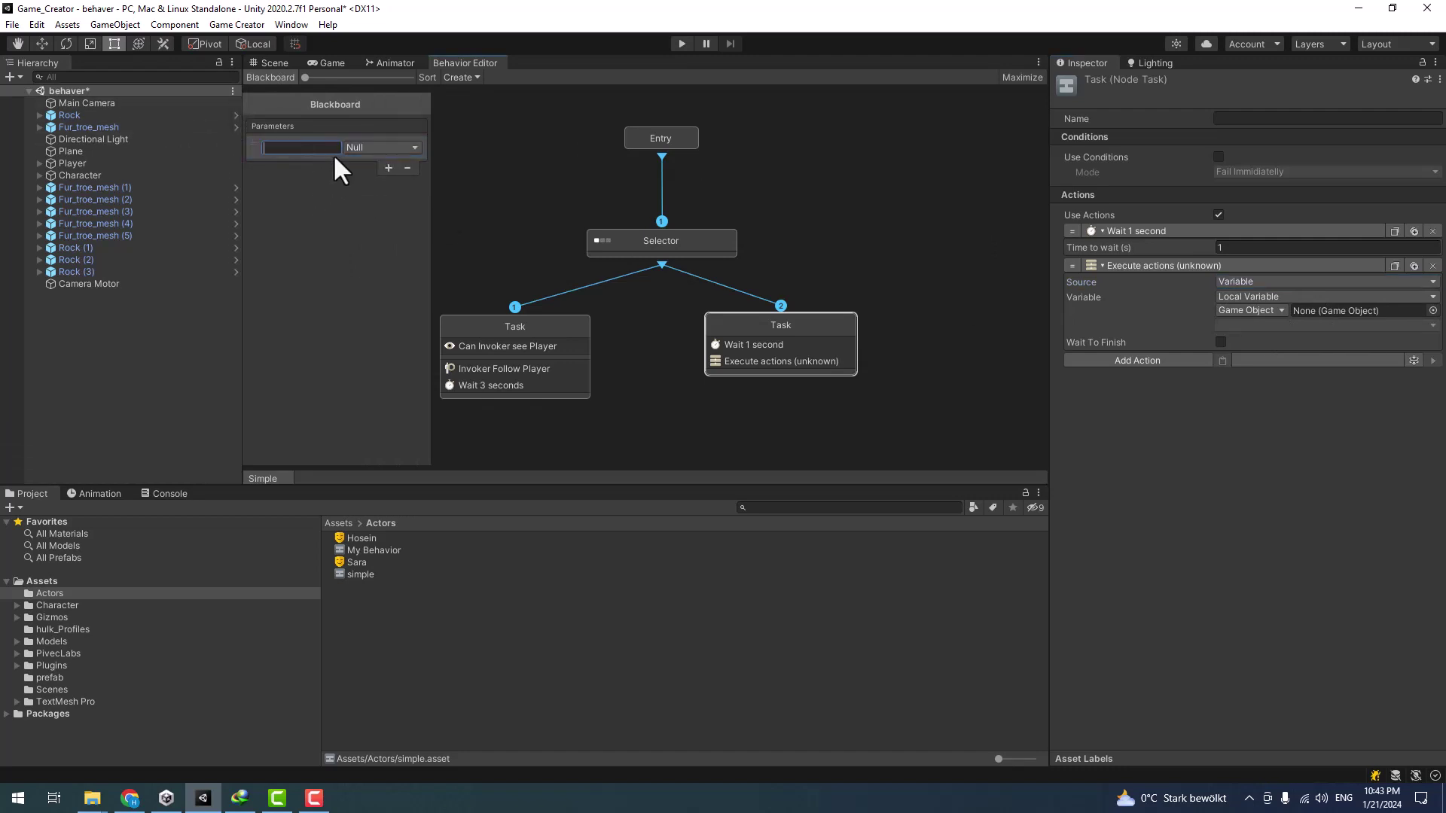
text(action)
click(357, 148)
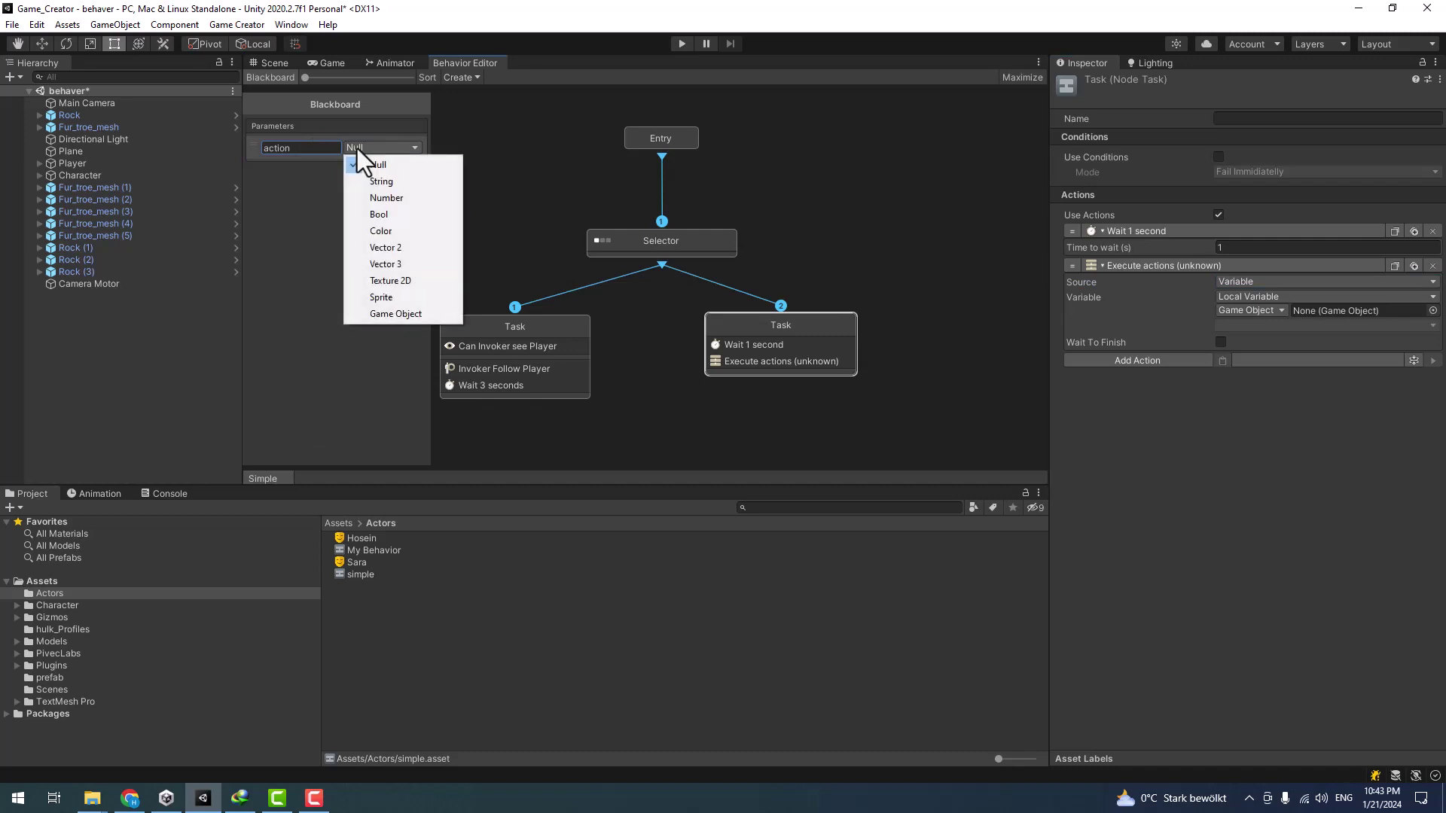
click(299, 167)
click(300, 148)
text(p)
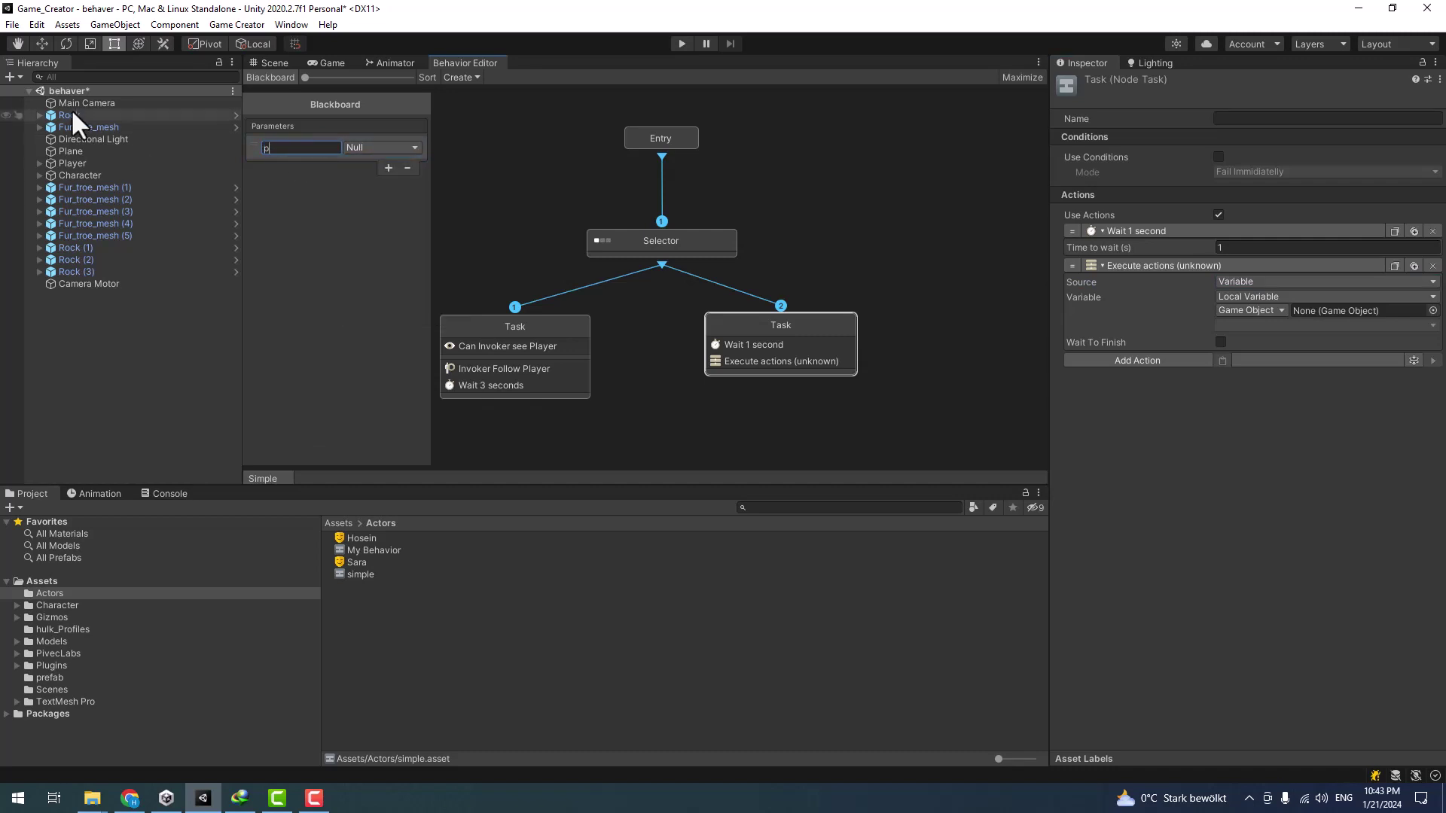
text(atrol)
click(381, 148)
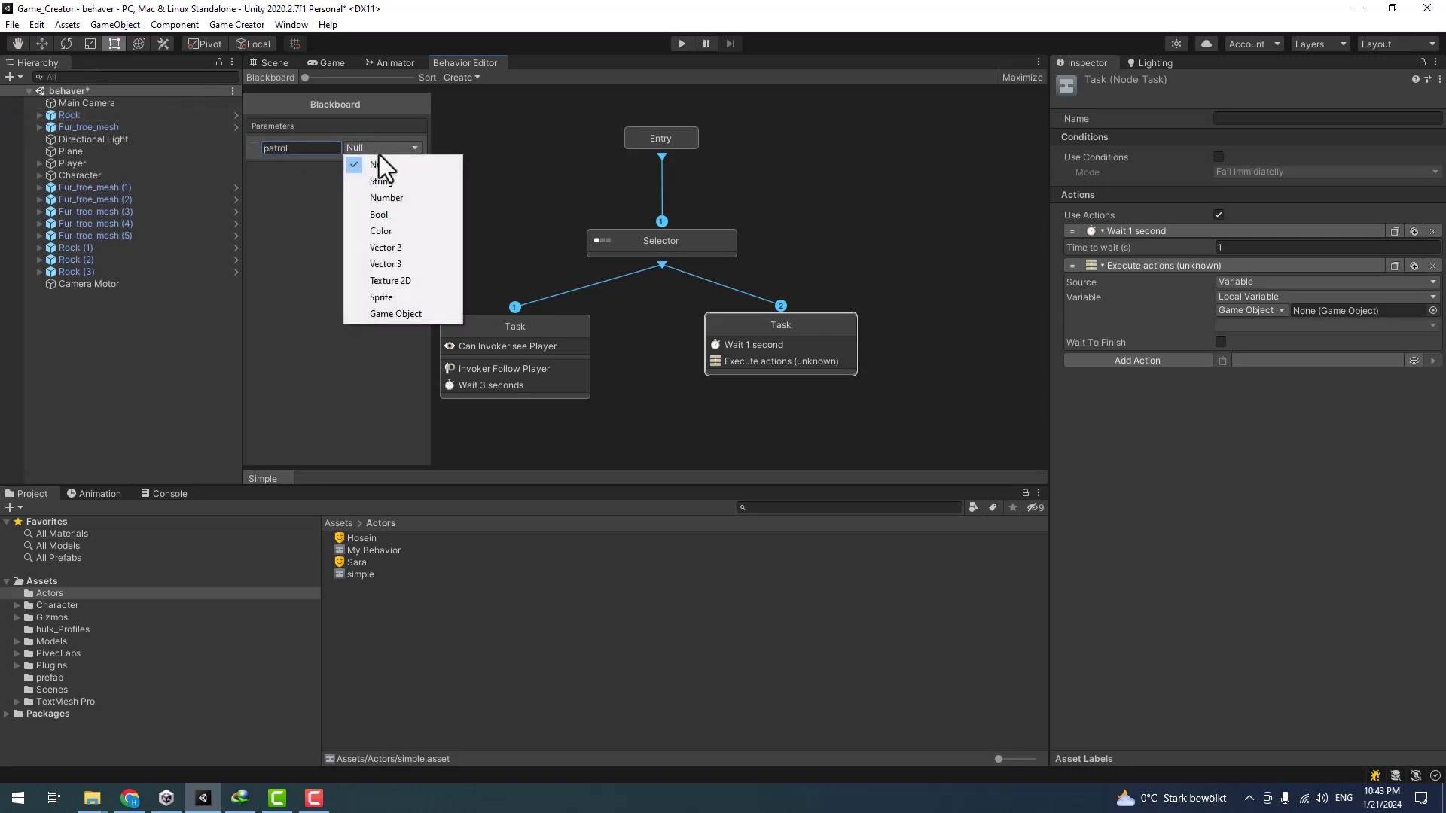
click(400, 314)
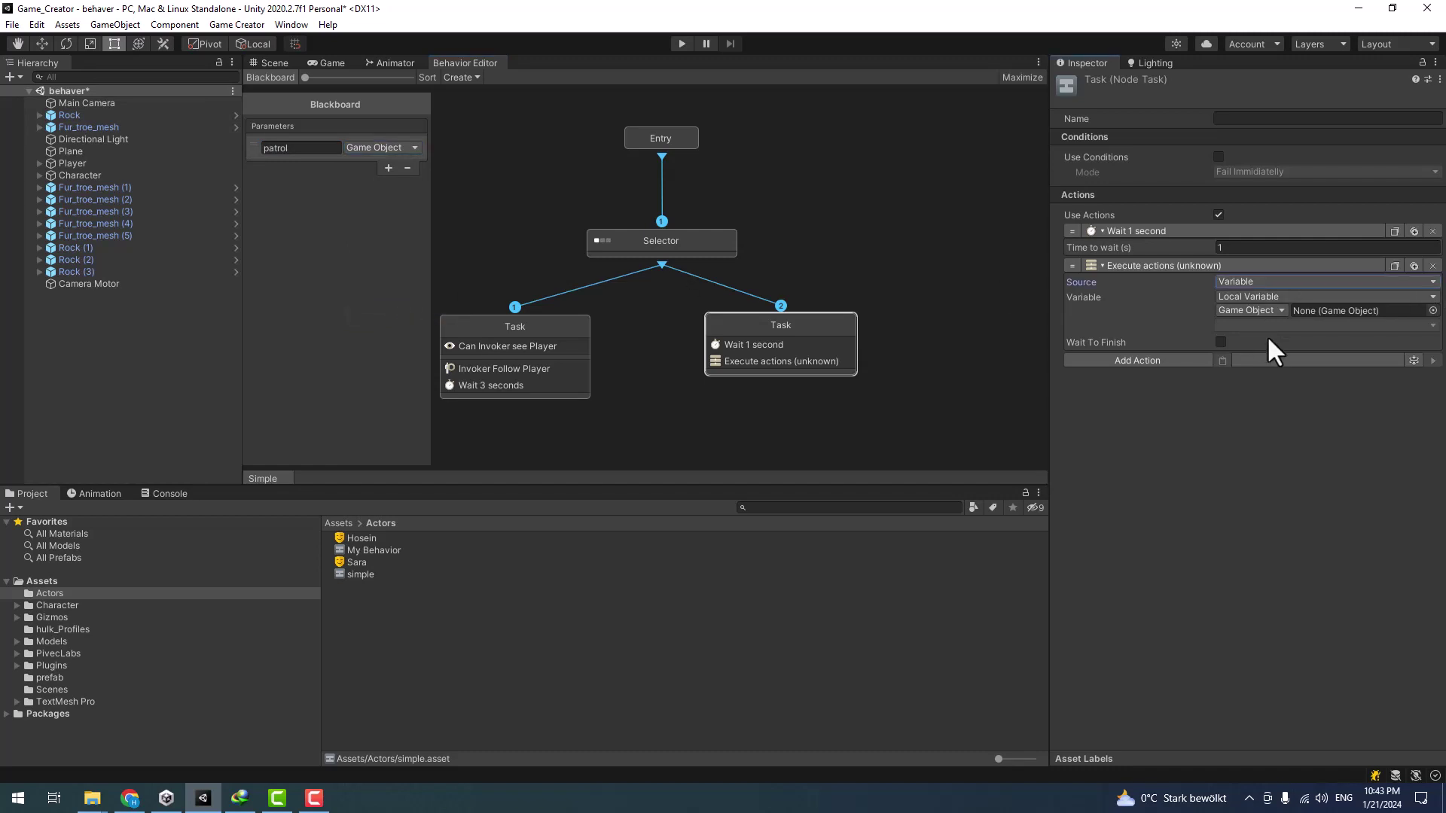
click(1267, 310)
click(1270, 296)
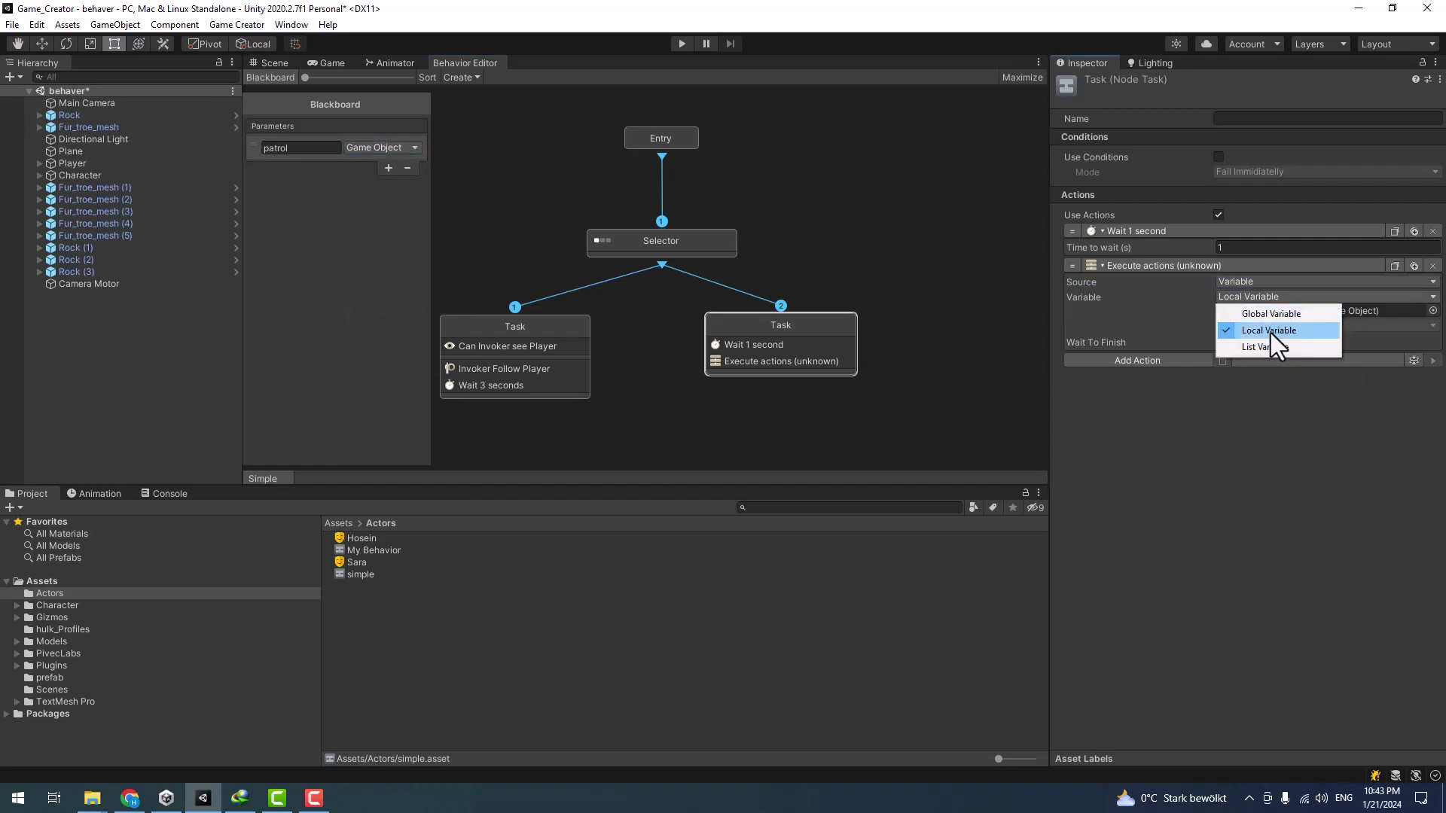
click(1272, 332)
click(1264, 313)
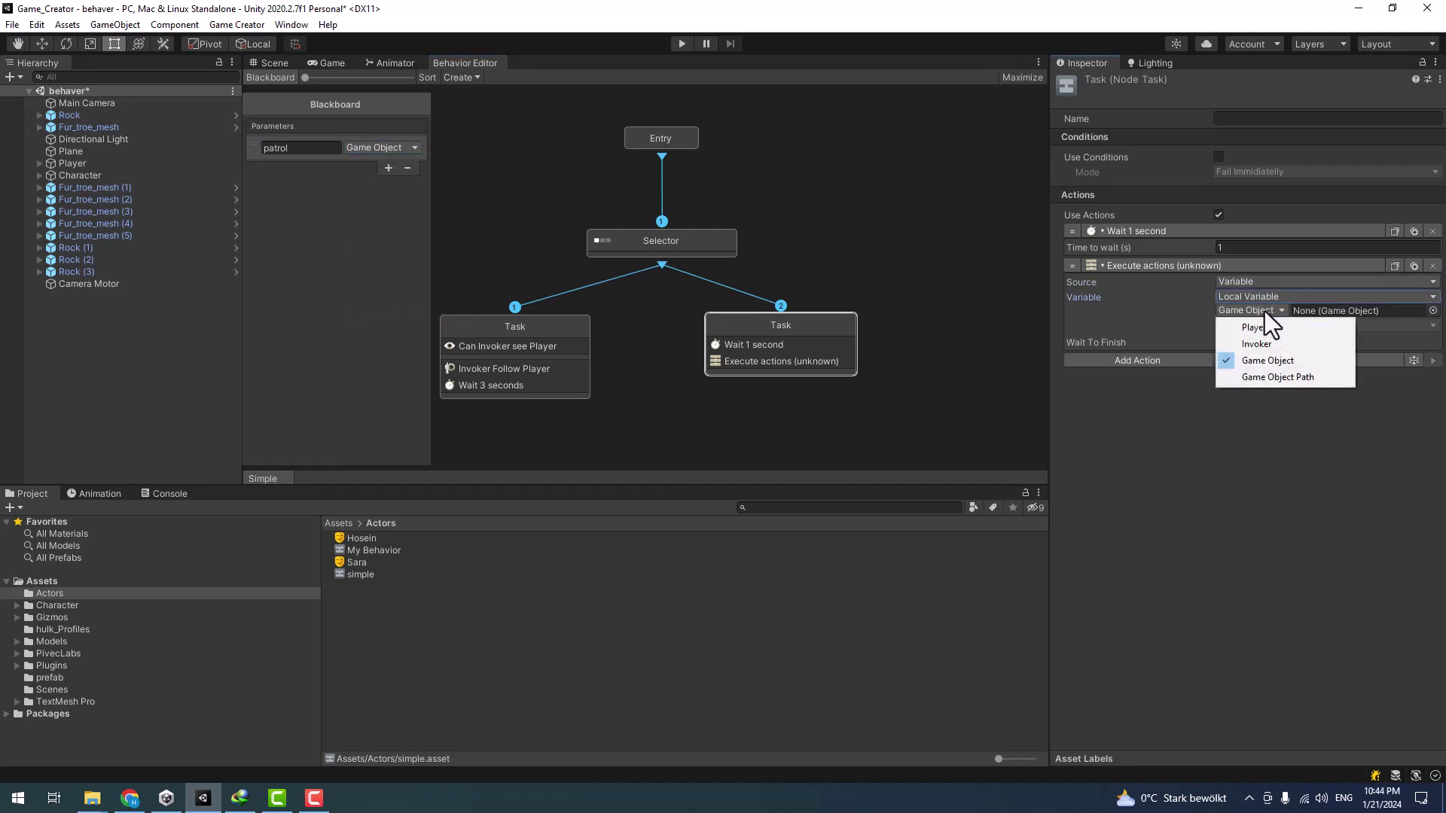
click(1264, 359)
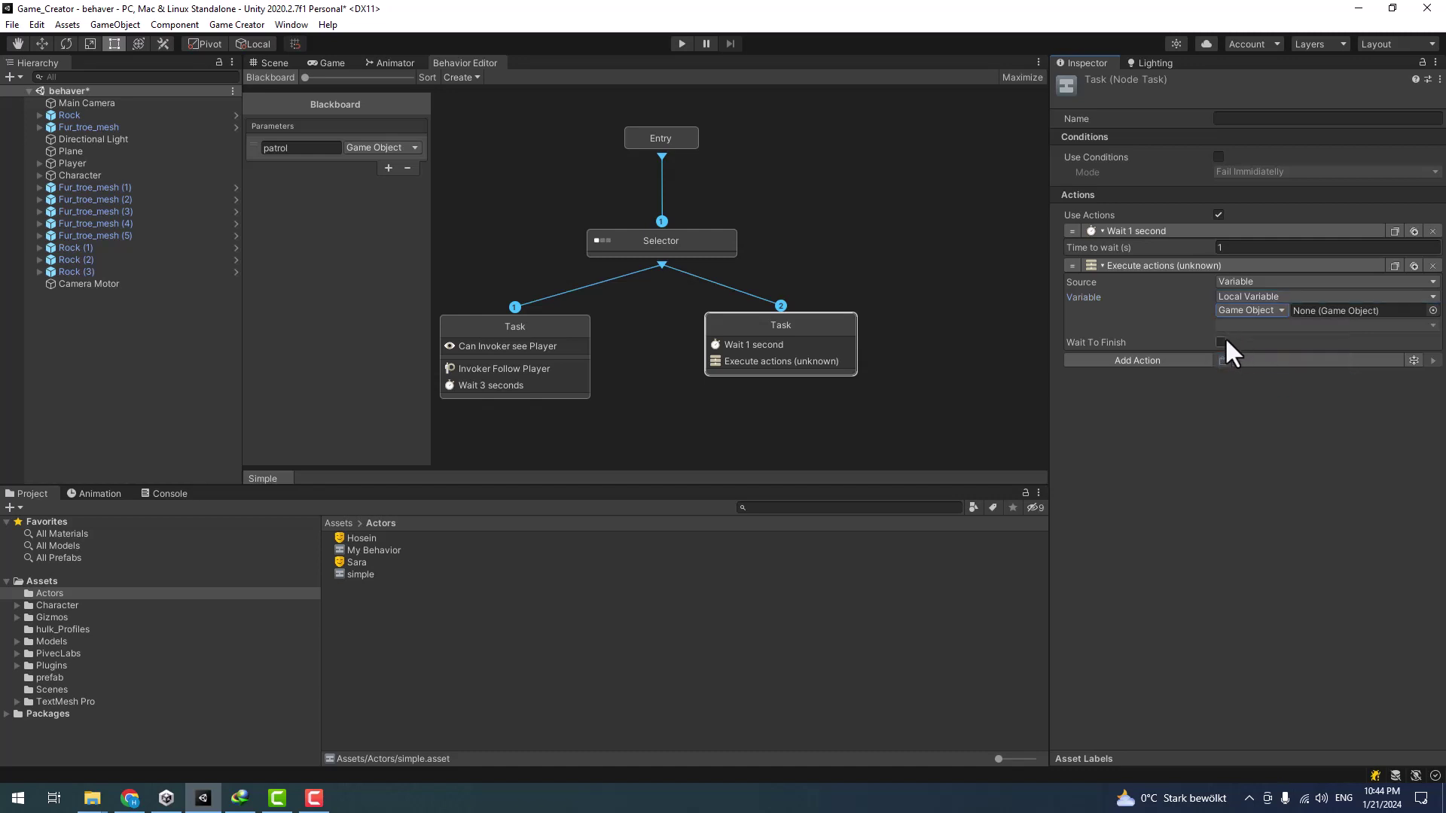
click(1244, 280)
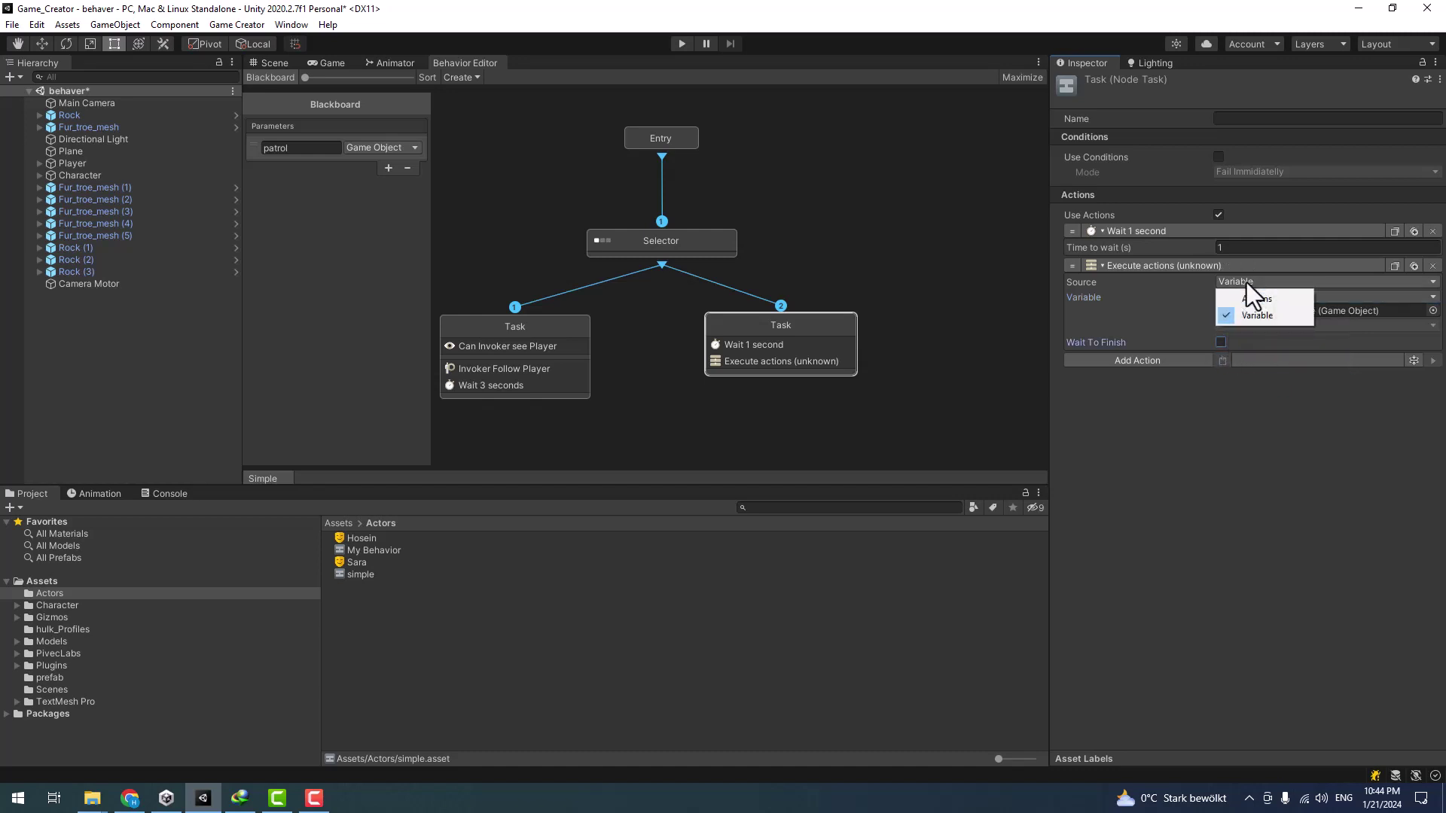
click(1254, 295)
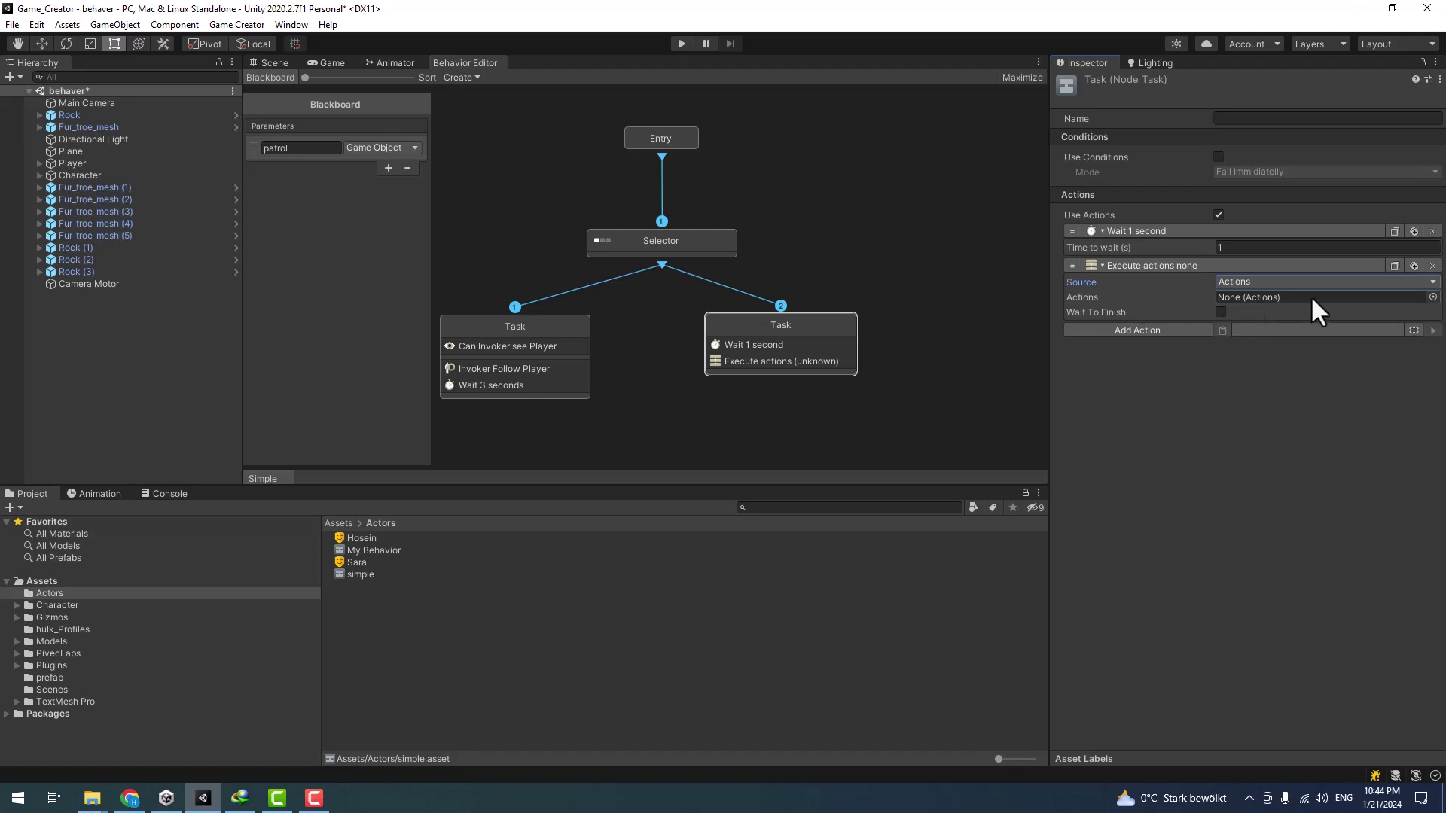
click(1433, 297)
click(1431, 286)
click(1263, 283)
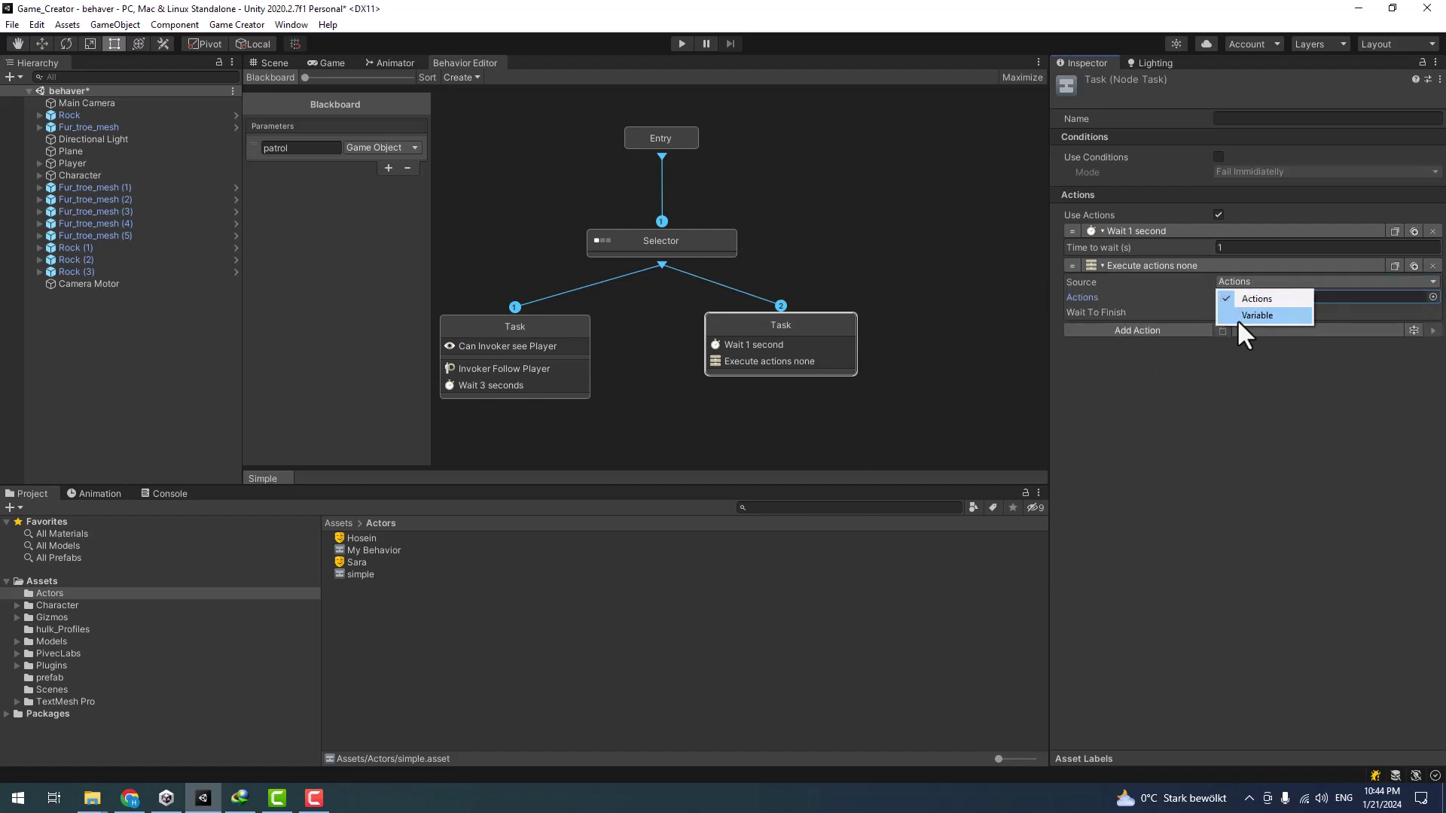
click(1240, 315)
- Set the object holding the local variable in the Execute Actions action to Invoker
click(1243, 311)
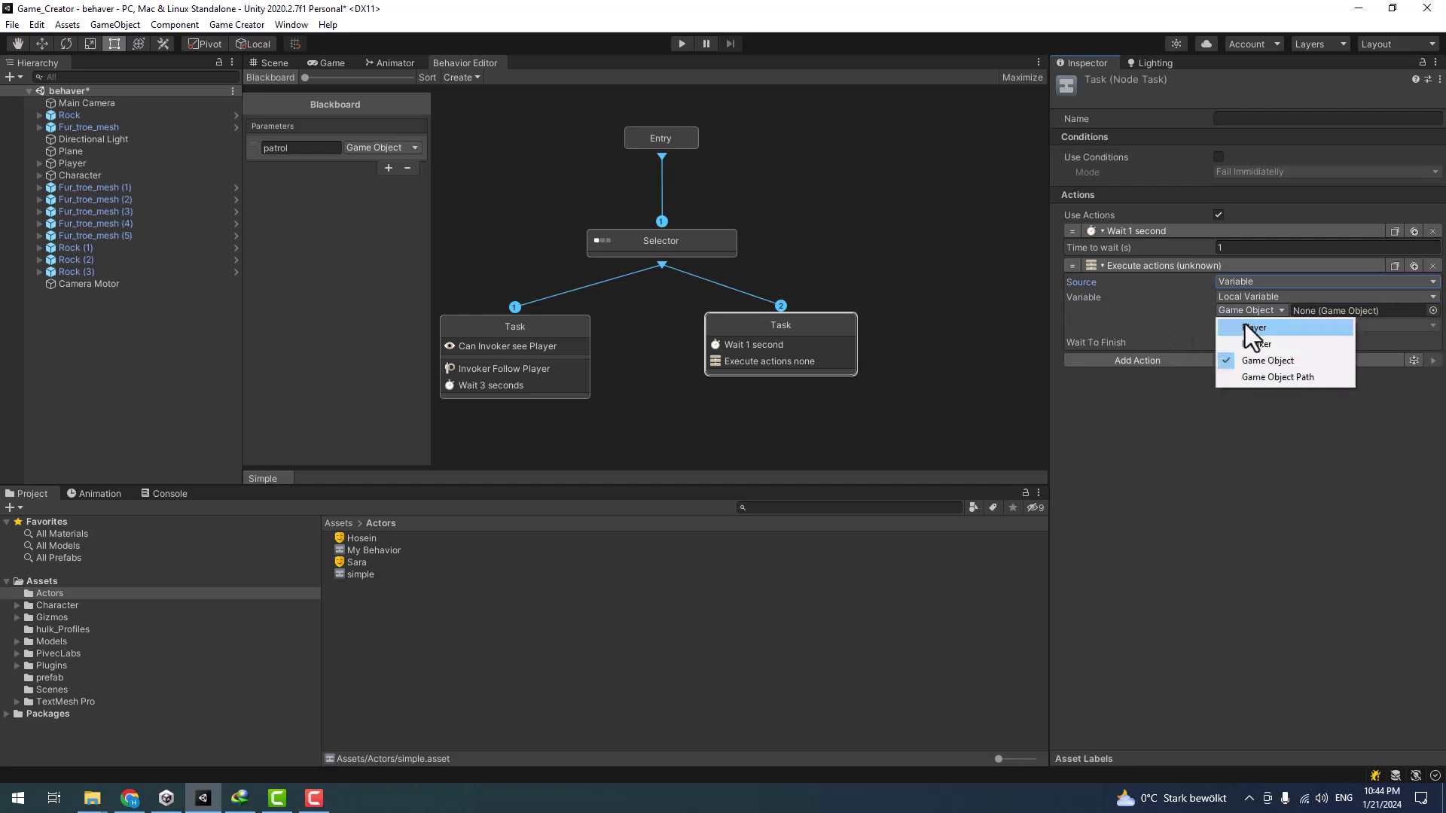
click(1253, 347)
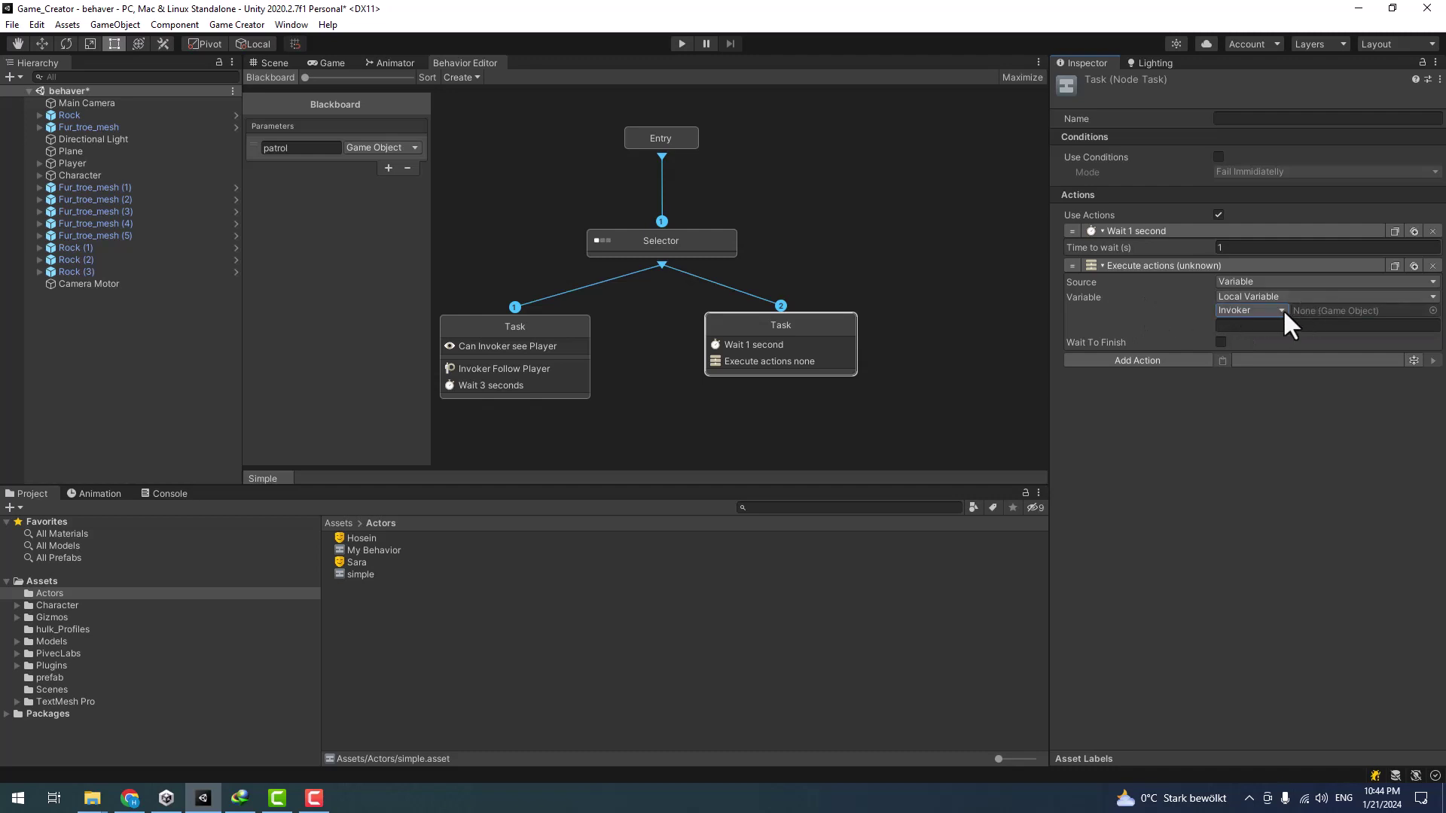
click(1226, 311)
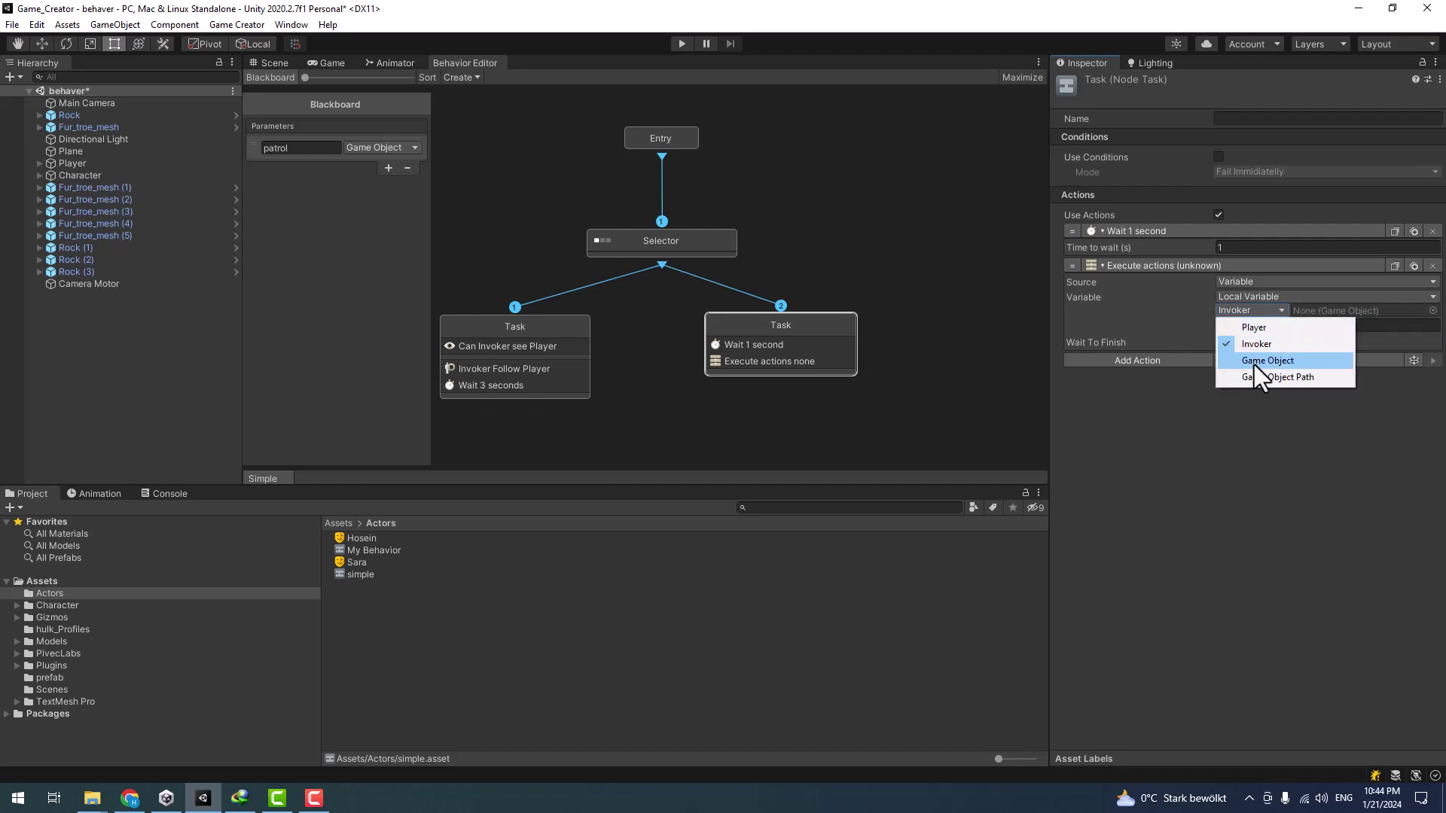
click(1254, 362)
click(1245, 311)
click(1250, 343)
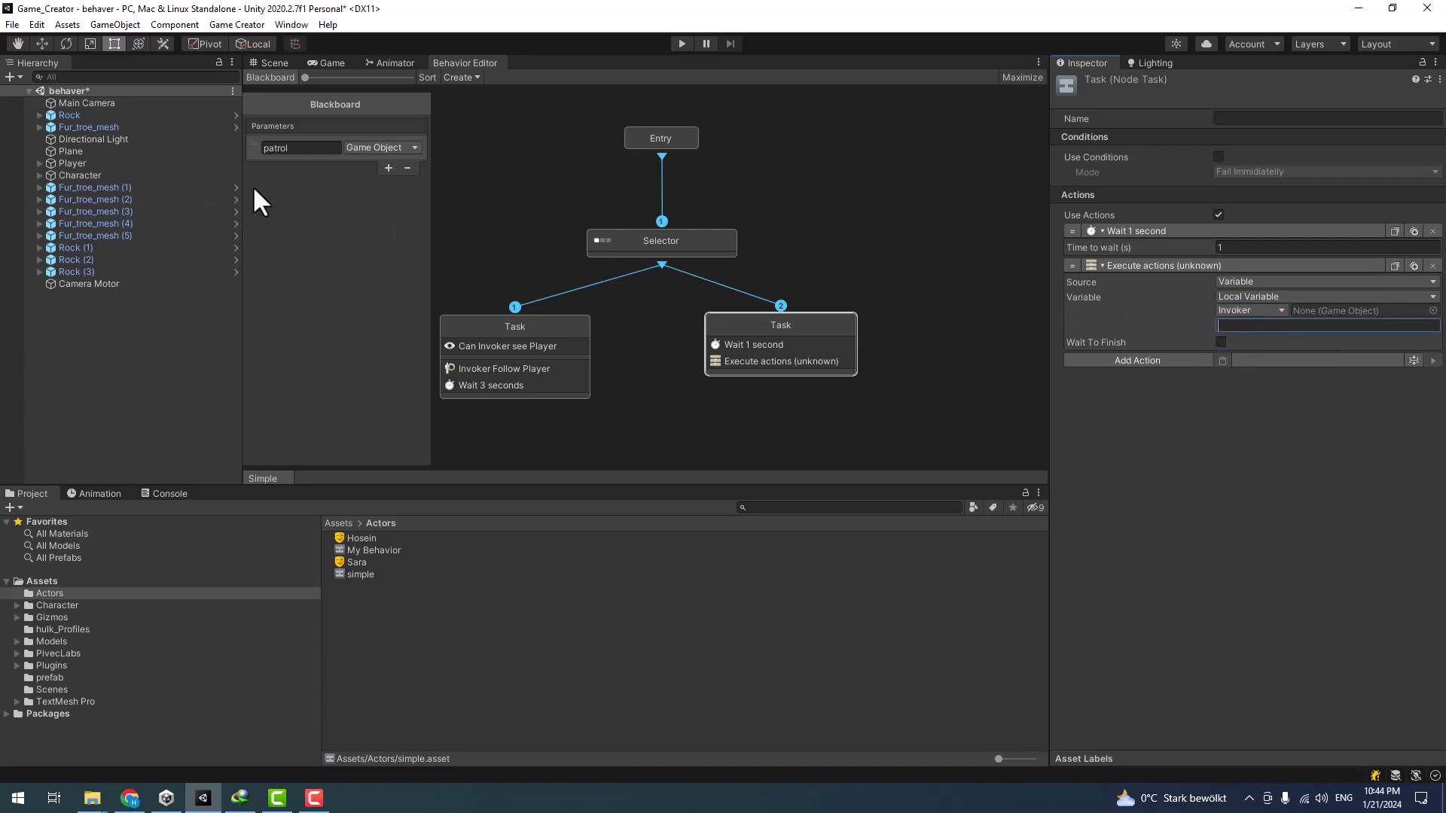
- Enter patrol as the local variable name in the Execute Actions action and enable Wait To Finish
click(288, 149)
click(1253, 326)
text(patrol)
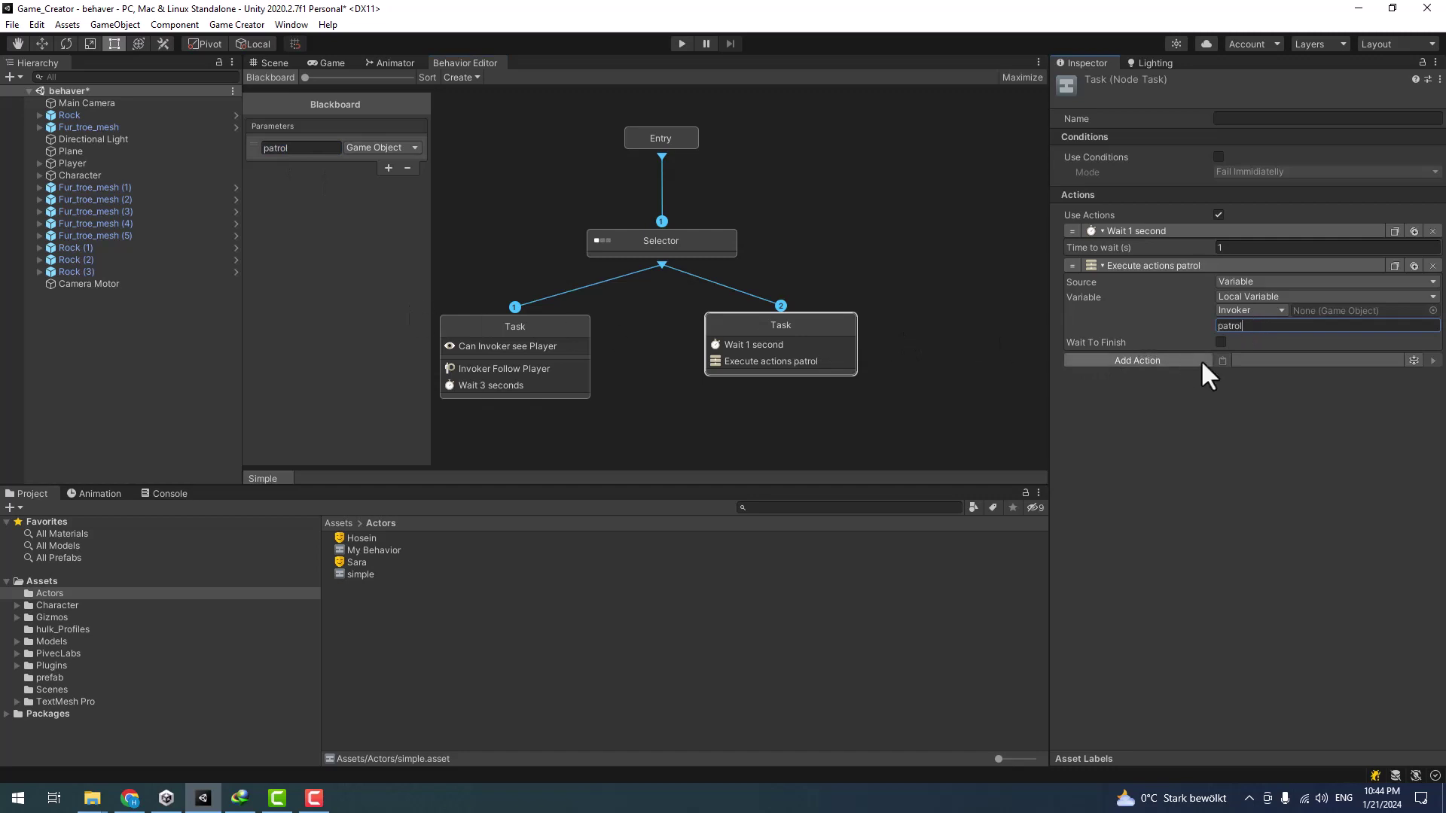
click(1220, 343)
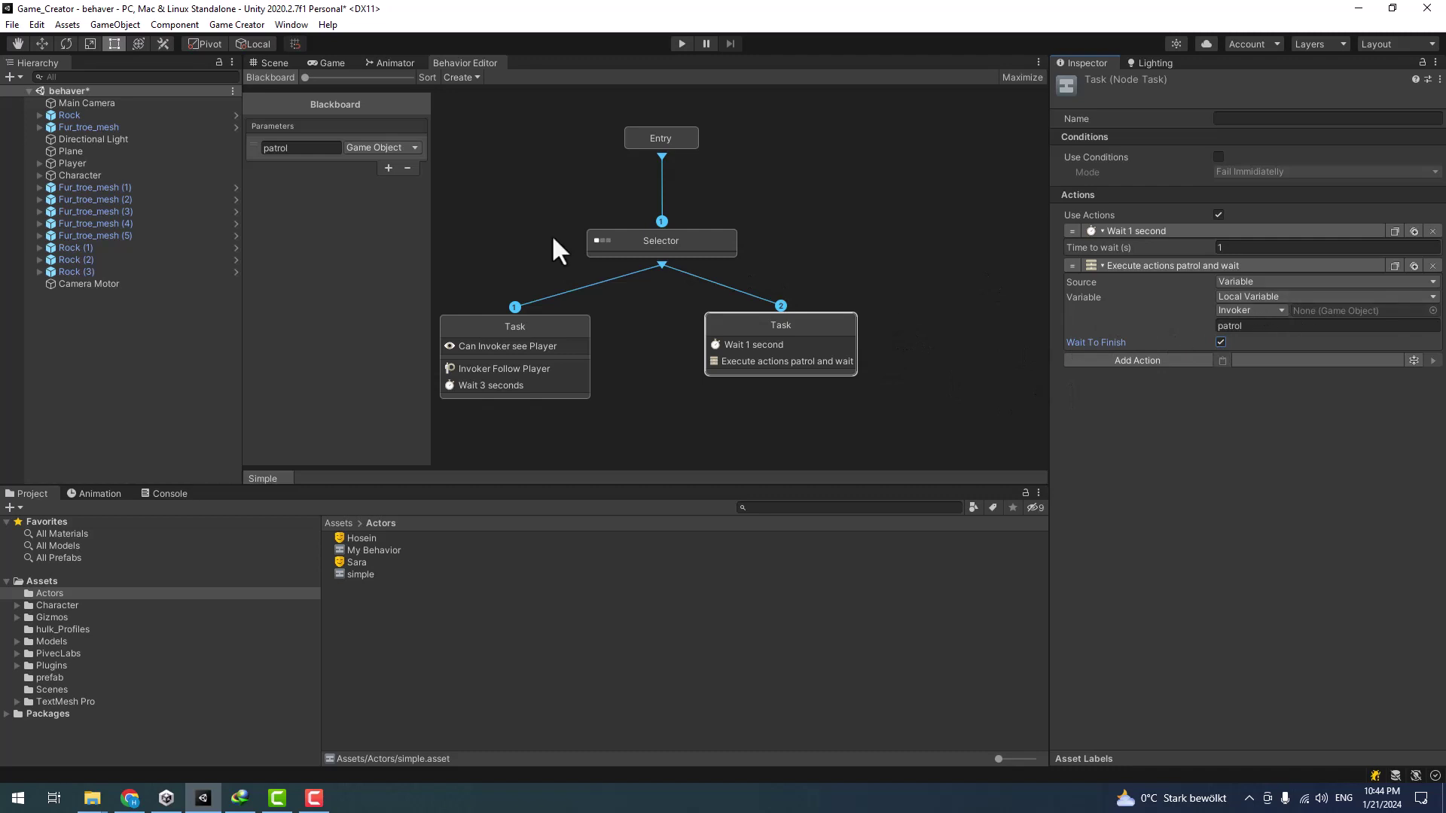
click(236, 223)
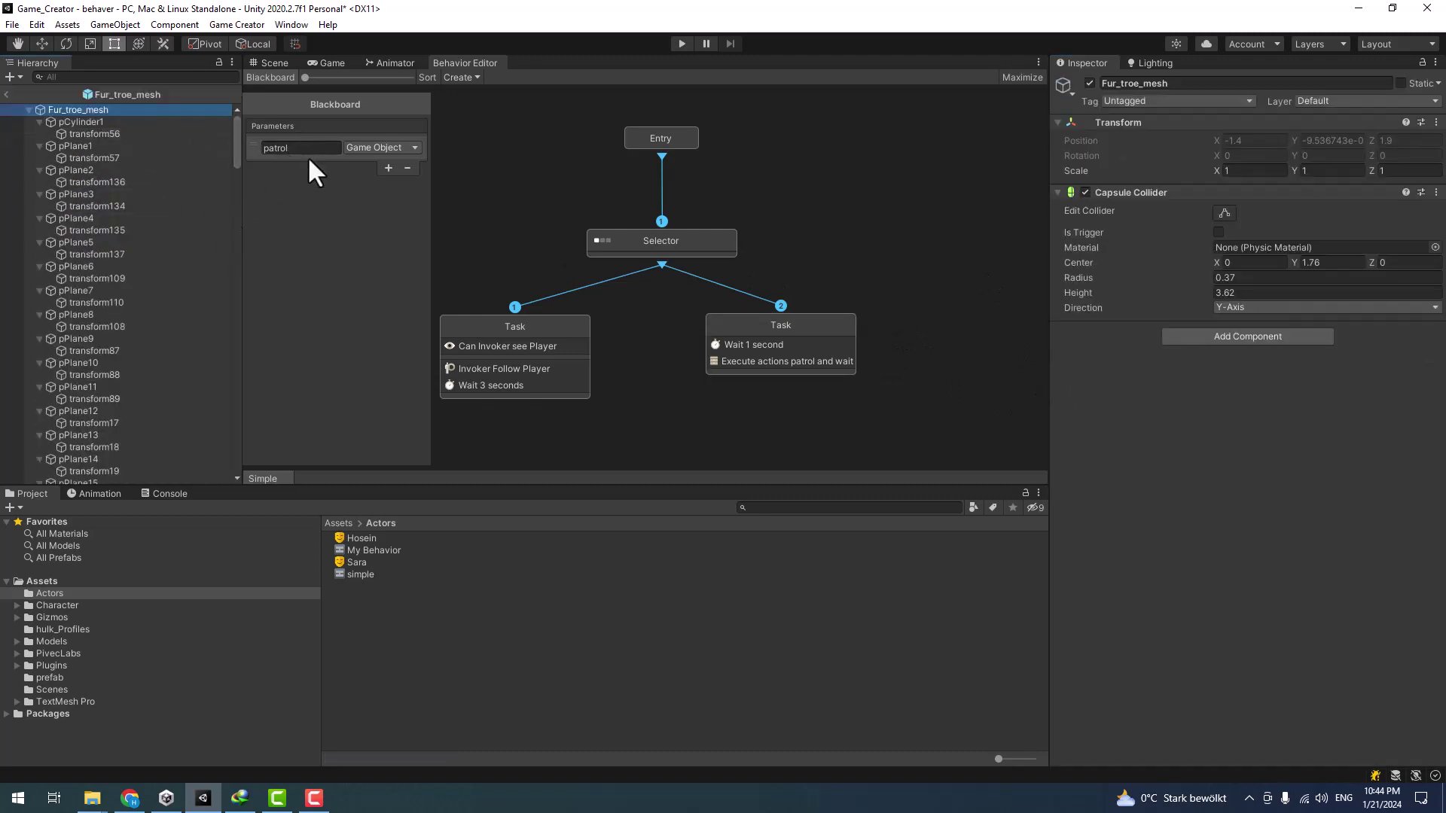
click(28, 110)
click(347, 216)
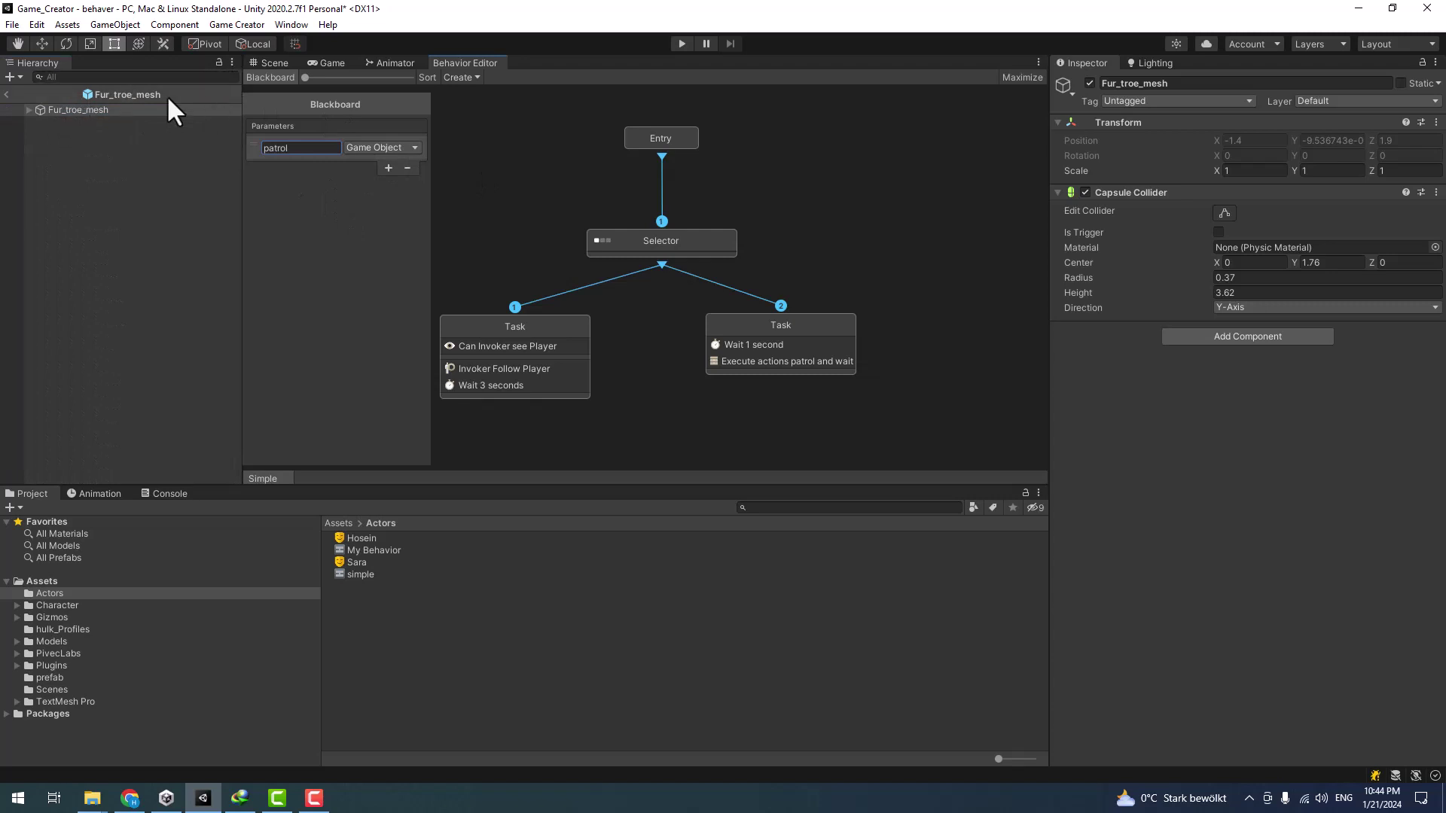
click(6, 94)
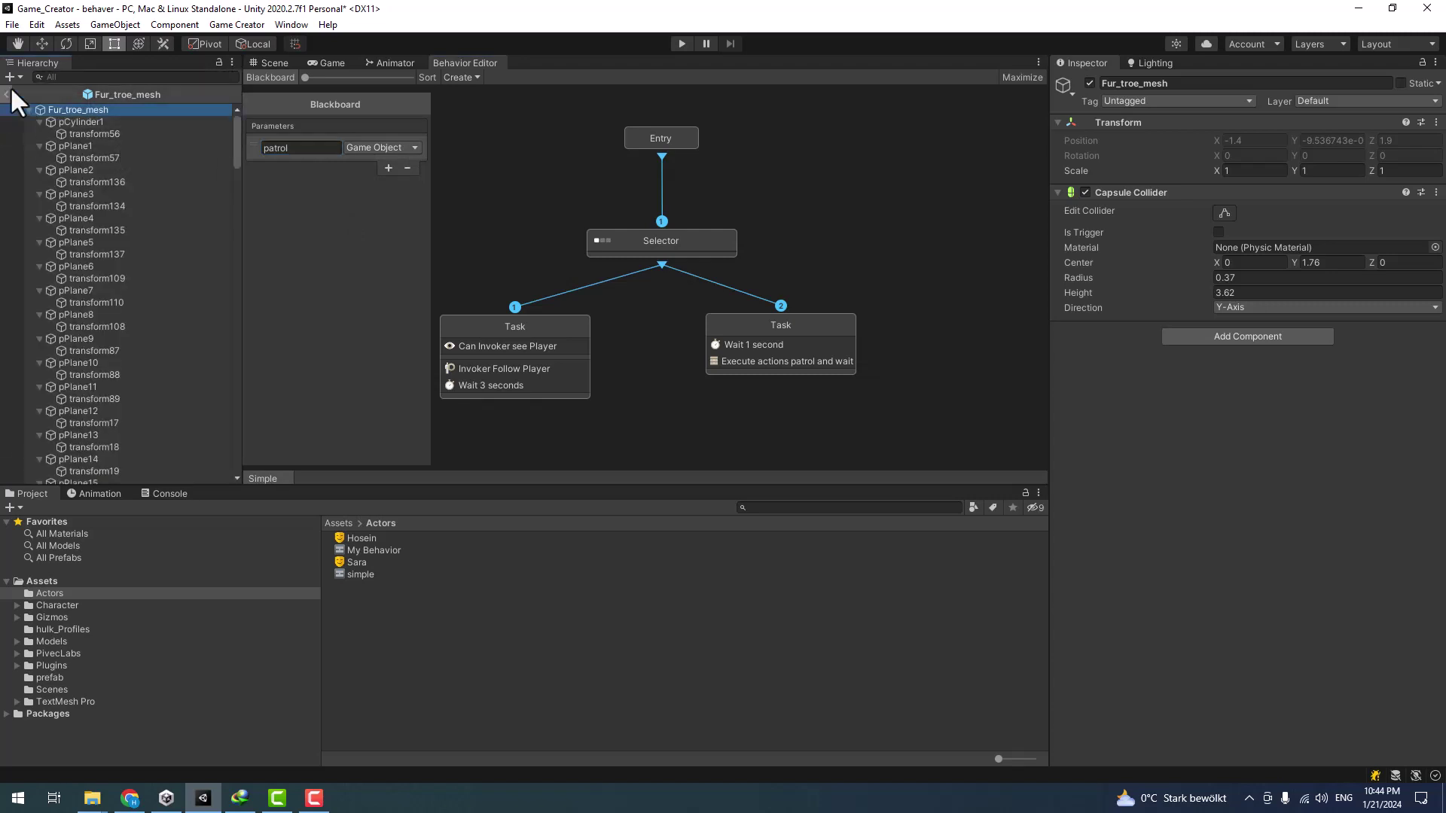
click(9, 91)
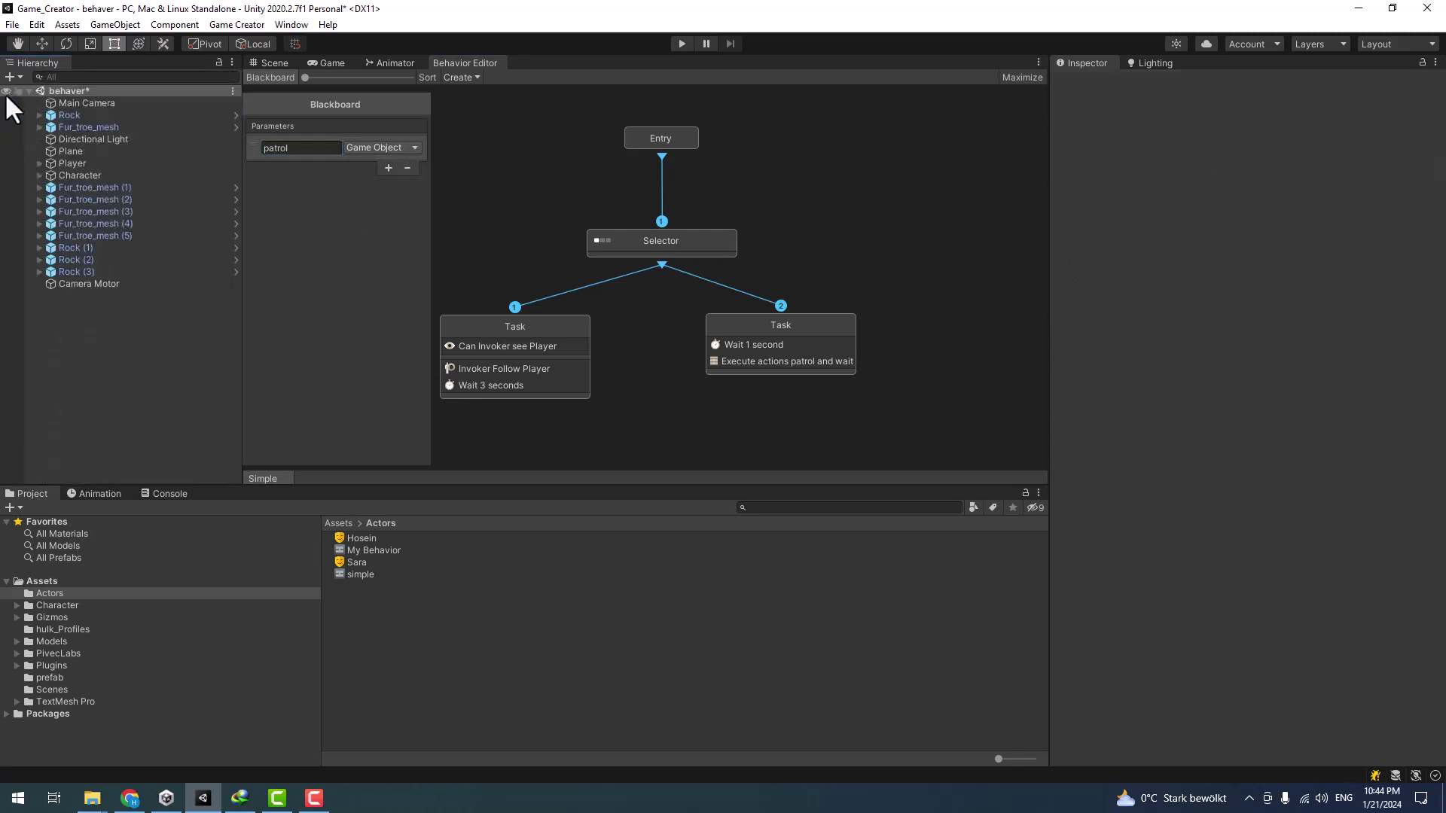
- Check the Character's patrol parameter and create a Game Creator Actions object named Patrol Action in the scene
click(92, 172)
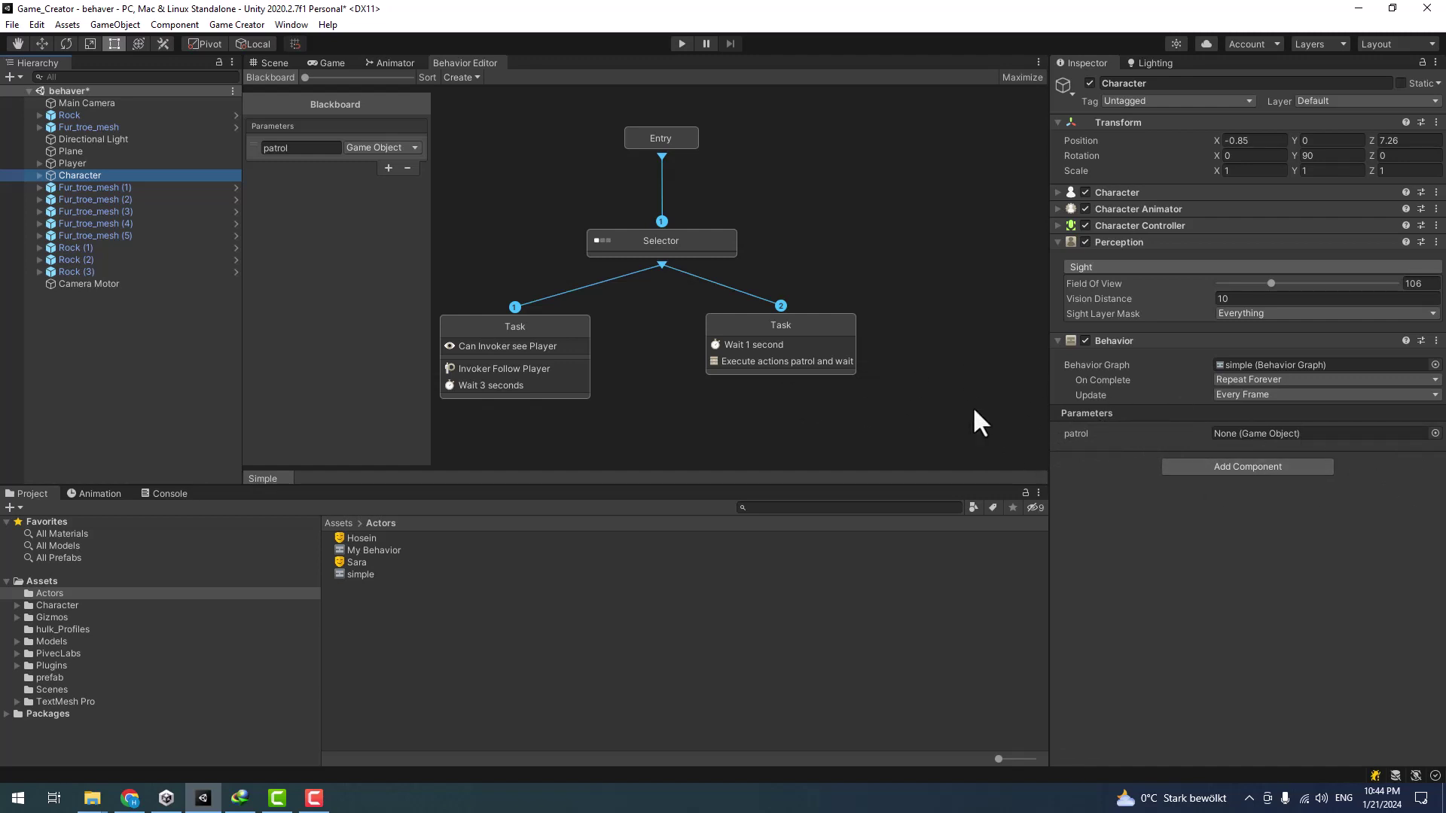
right_click(100, 353)
mouse_move(212, 538)
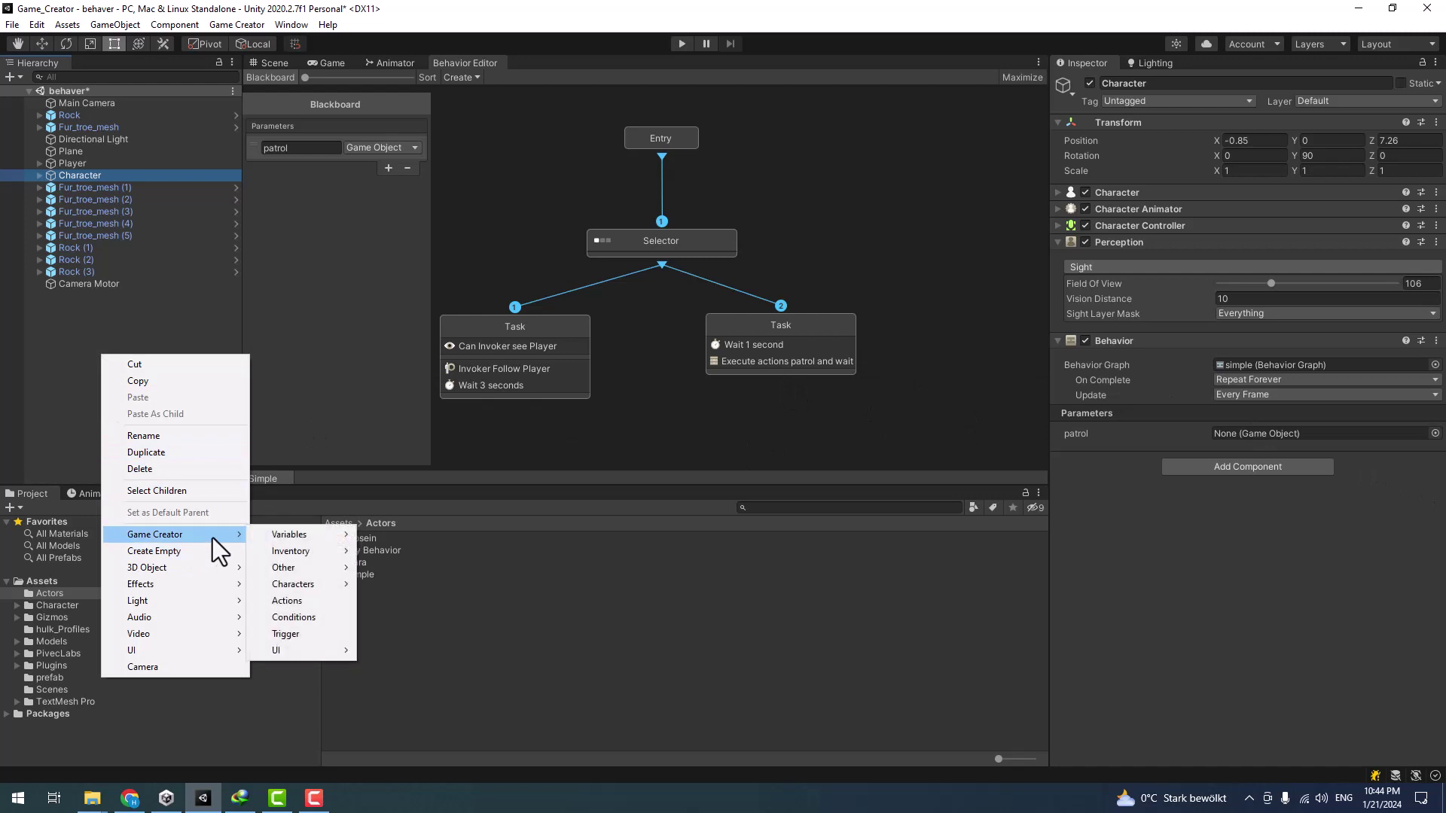
click(309, 603)
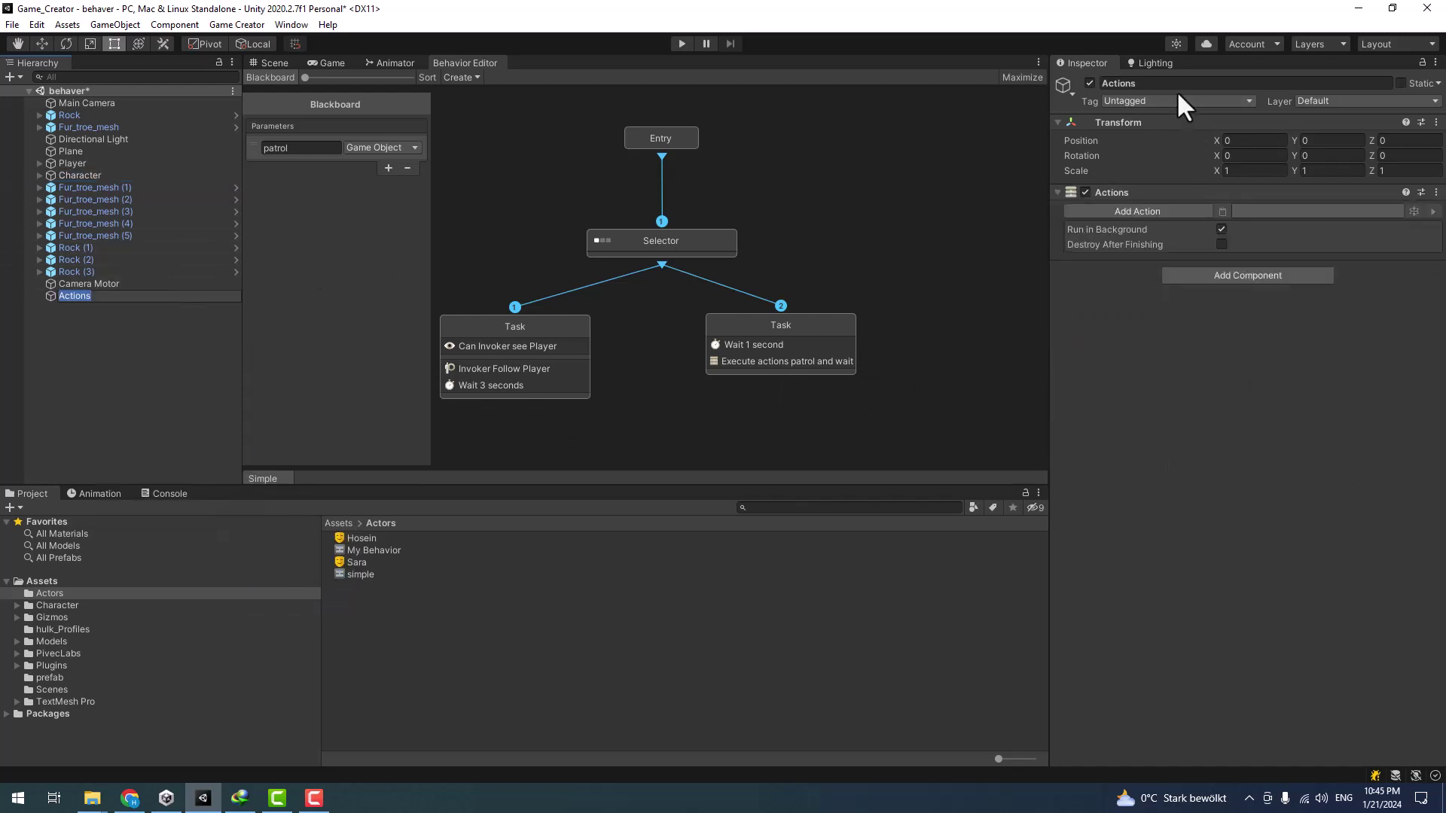
text(Patrol Action)
key(Return)
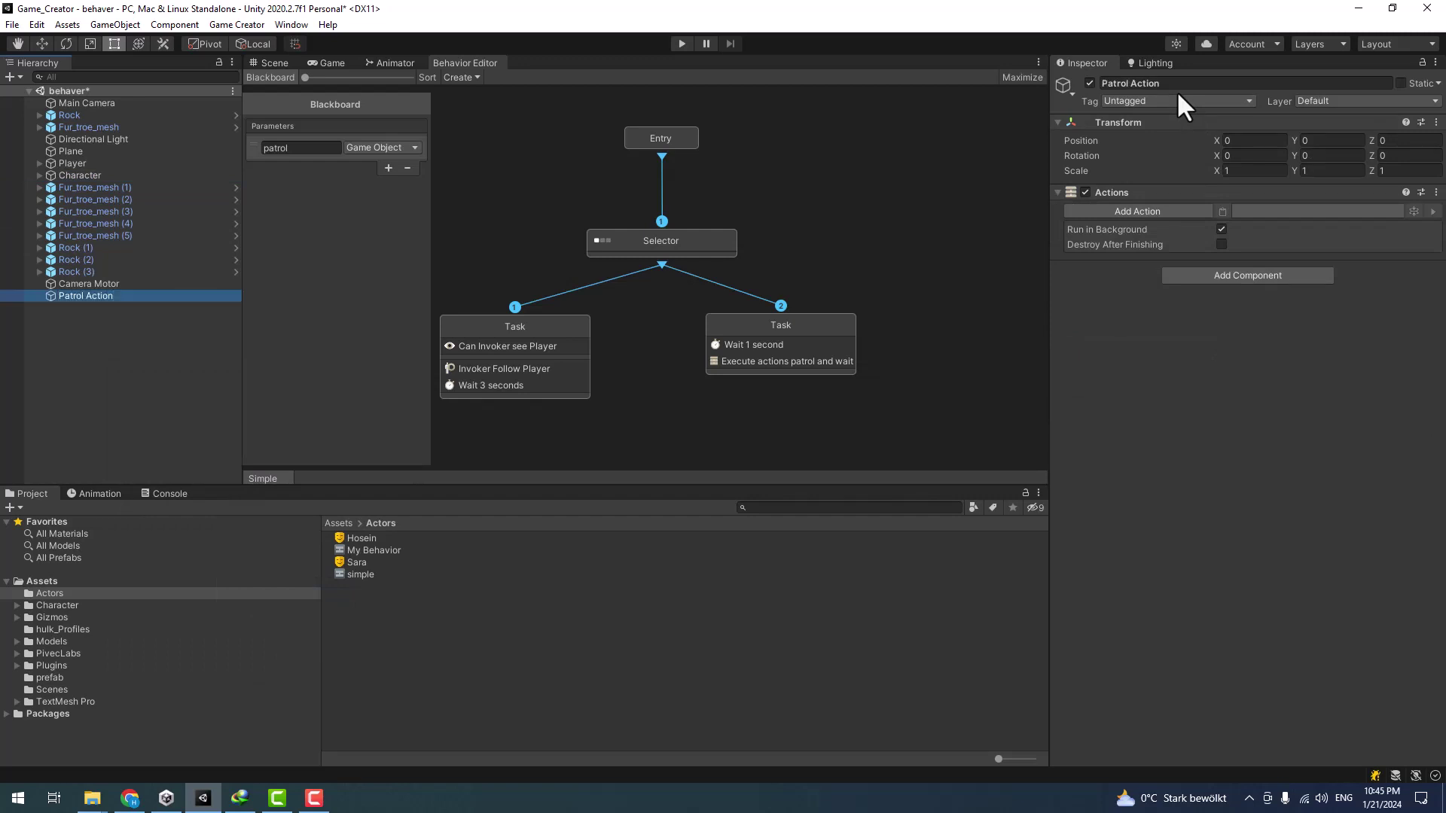
- Switch to the Scene view and add a Game Creator Marker as a child of Patrol Action
click(1137, 210)
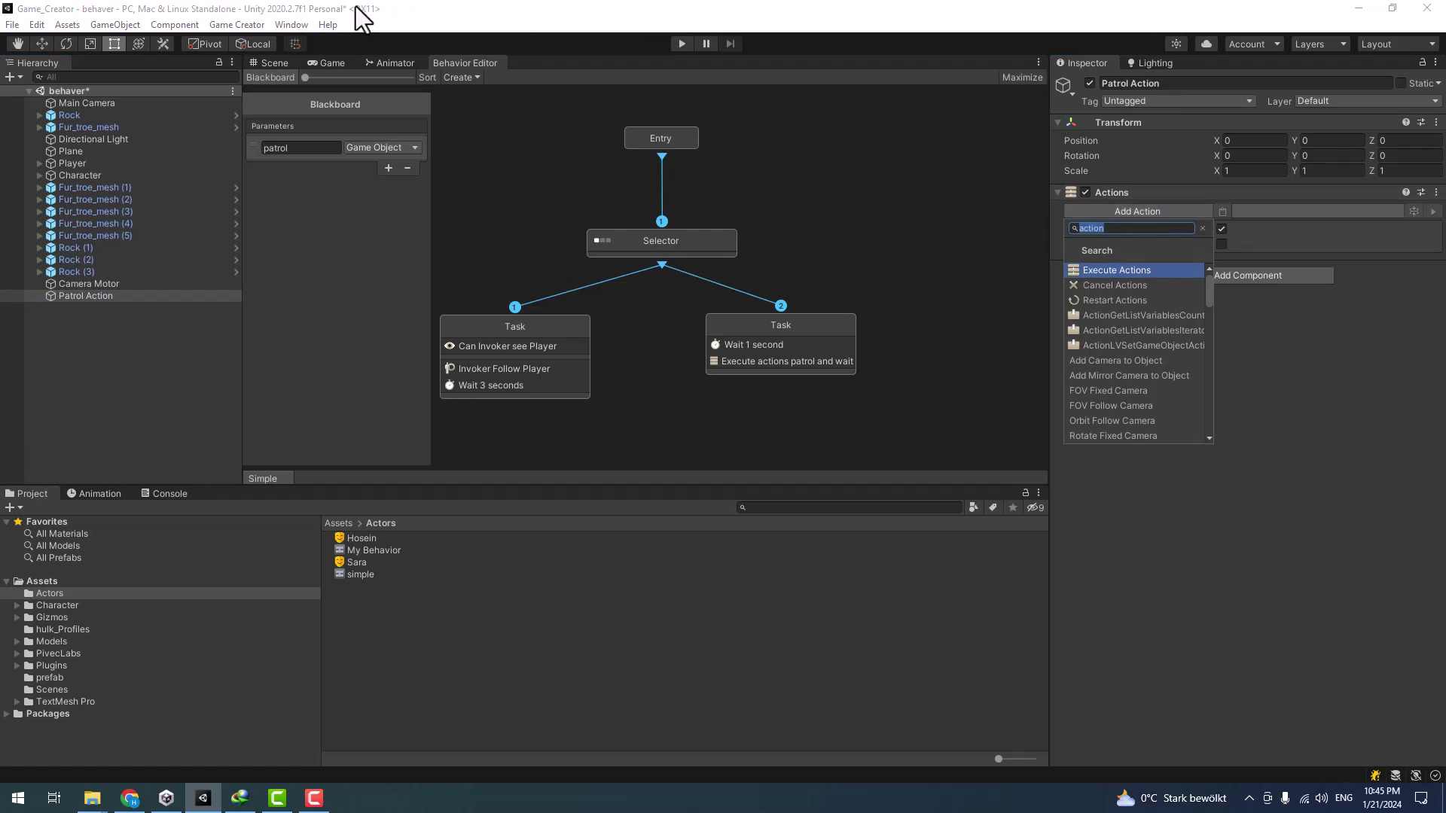
click(271, 63)
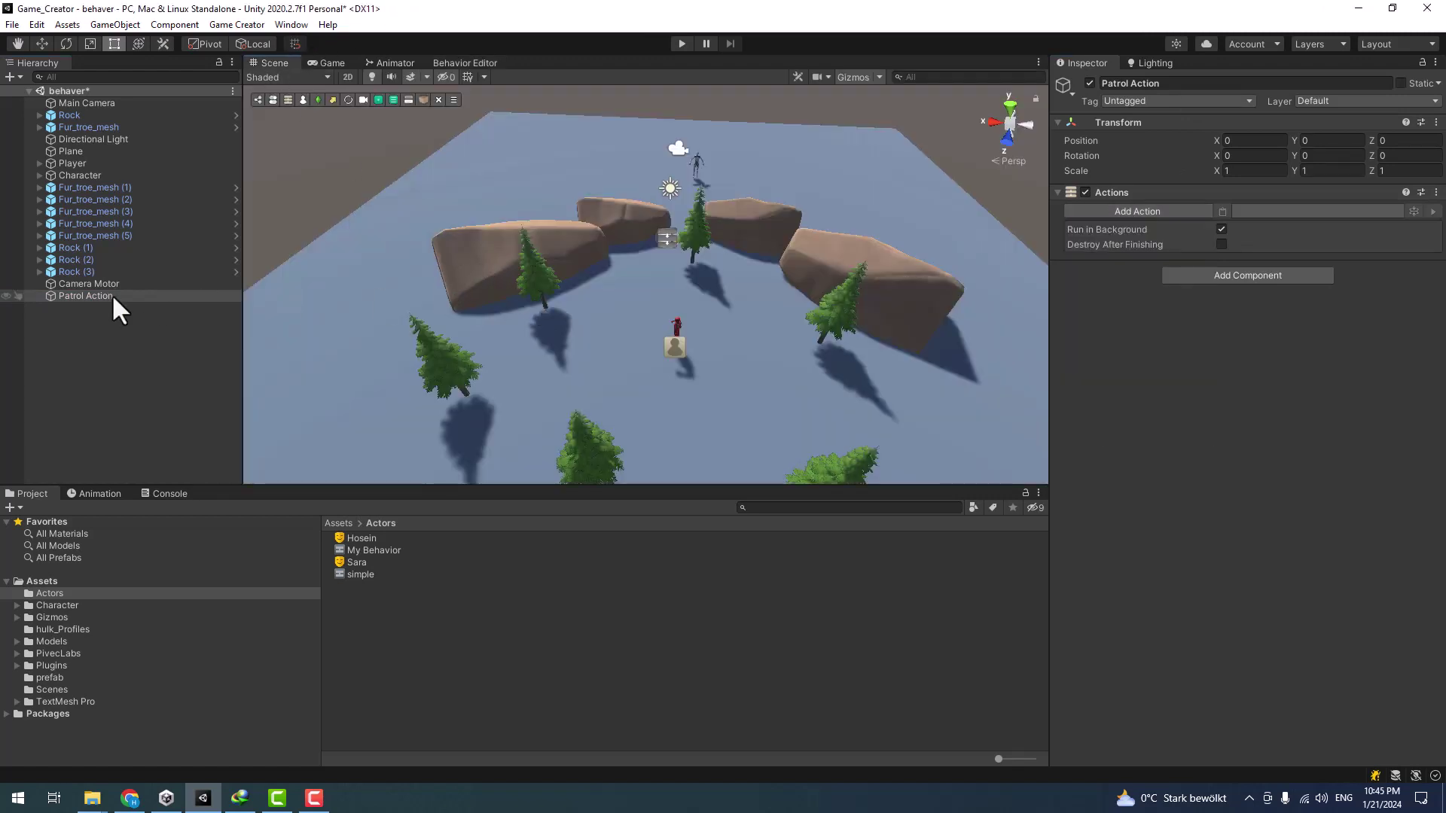
right_click(87, 296)
mouse_move(224, 480)
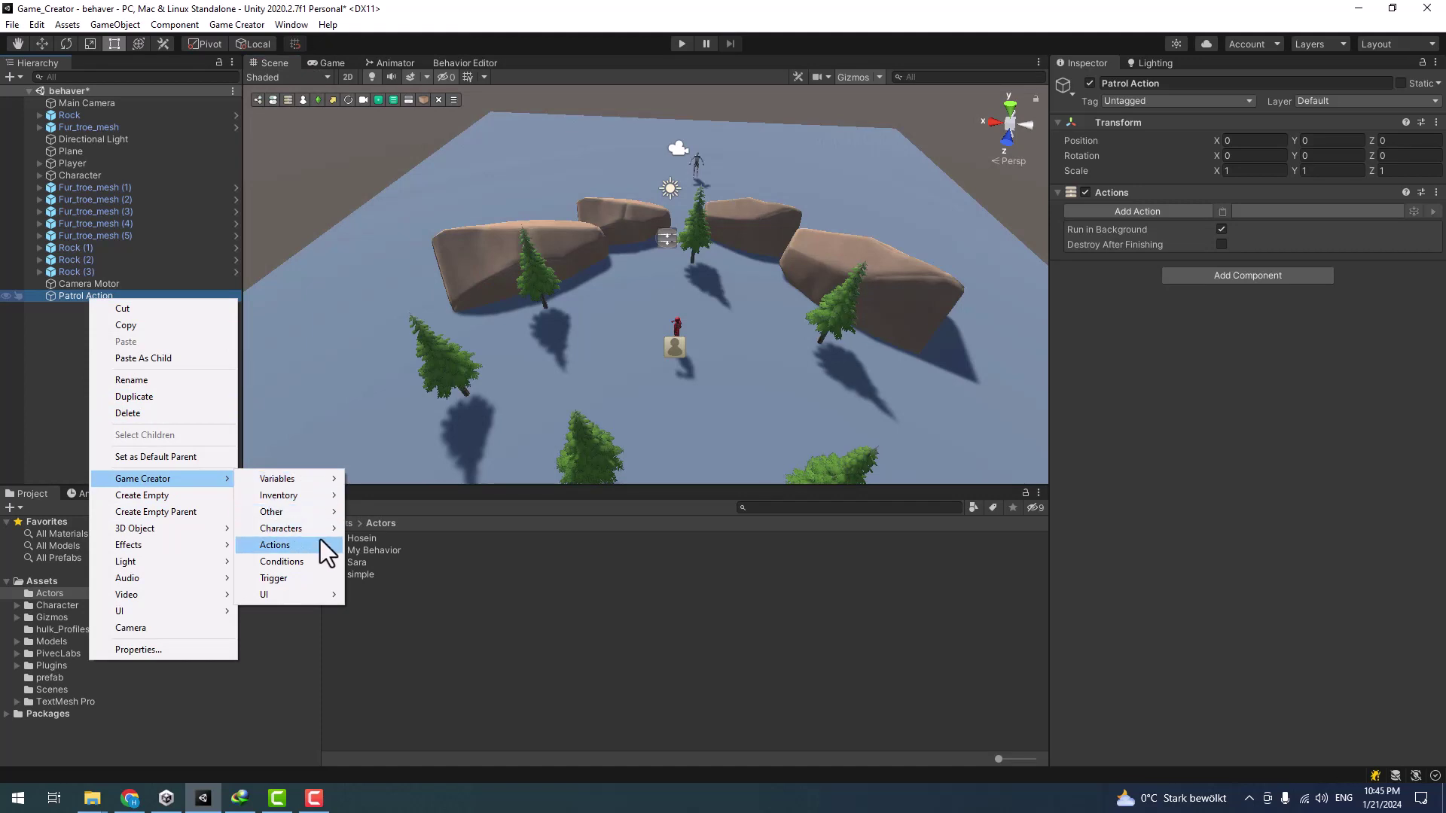
mouse_move(322, 517)
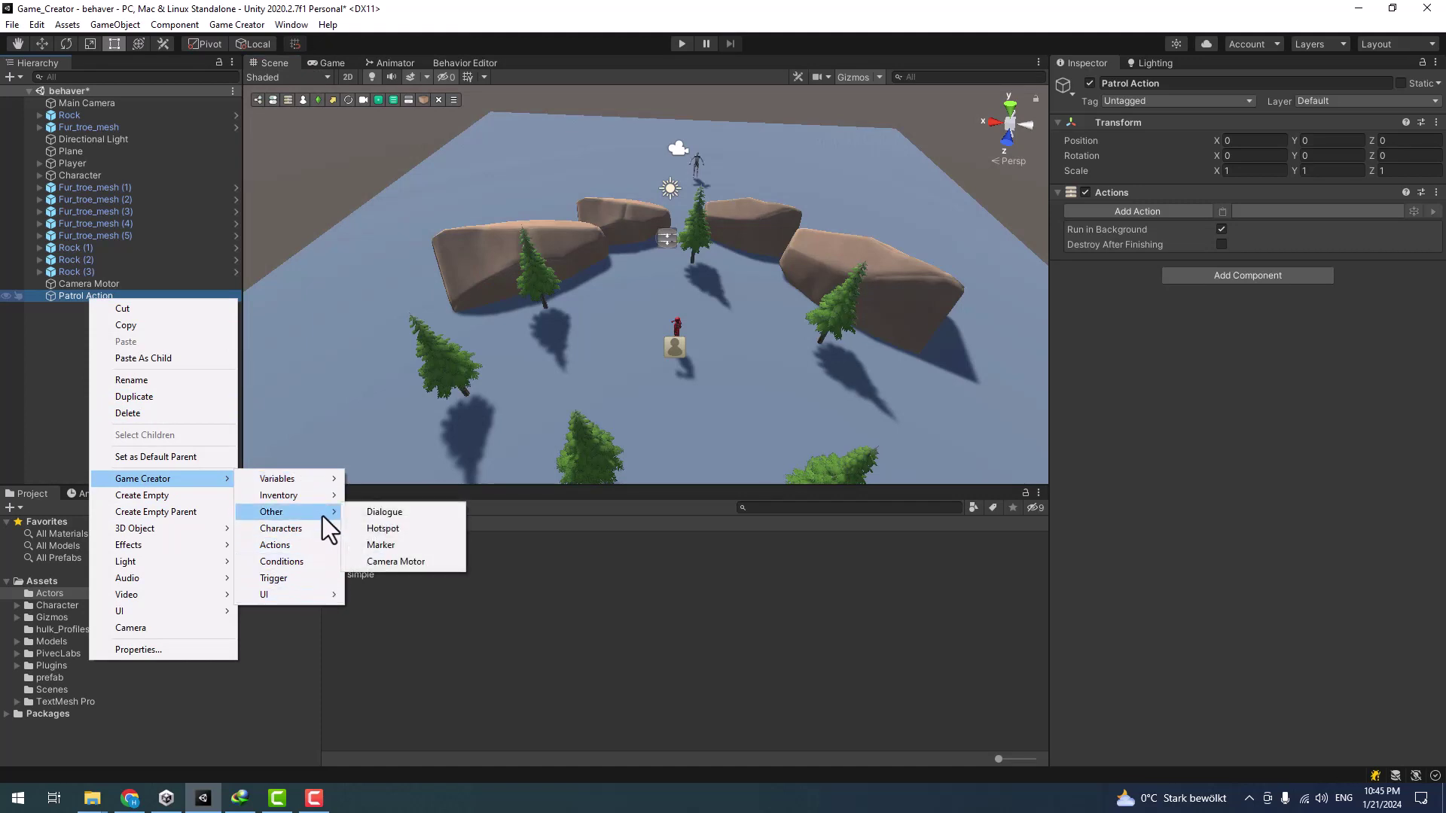
click(392, 545)
- Duplicate the marker, place the copy at about X -1.09, Z 3.45 with Y rotation about 179, and delete the original
mouse_move(662, 210)
alt+mouse_down()
mouse_move(743, 334)
mouse_move(645, 259)
mouse_move(675, 275)
mouse_move(612, 306)
mouse_move(684, 323)
mouse_move(1020, 13)
mouse_move(1050, 639)
mouse_move(1070, 191)
mouse_move(349, 297)
mouse_move(812, 258)
mouse_move(645, 305)
alt+mouse_up()
key(w)
key(ctrl+d)
key(ctrl+z)
key(e)
click(84, 309)
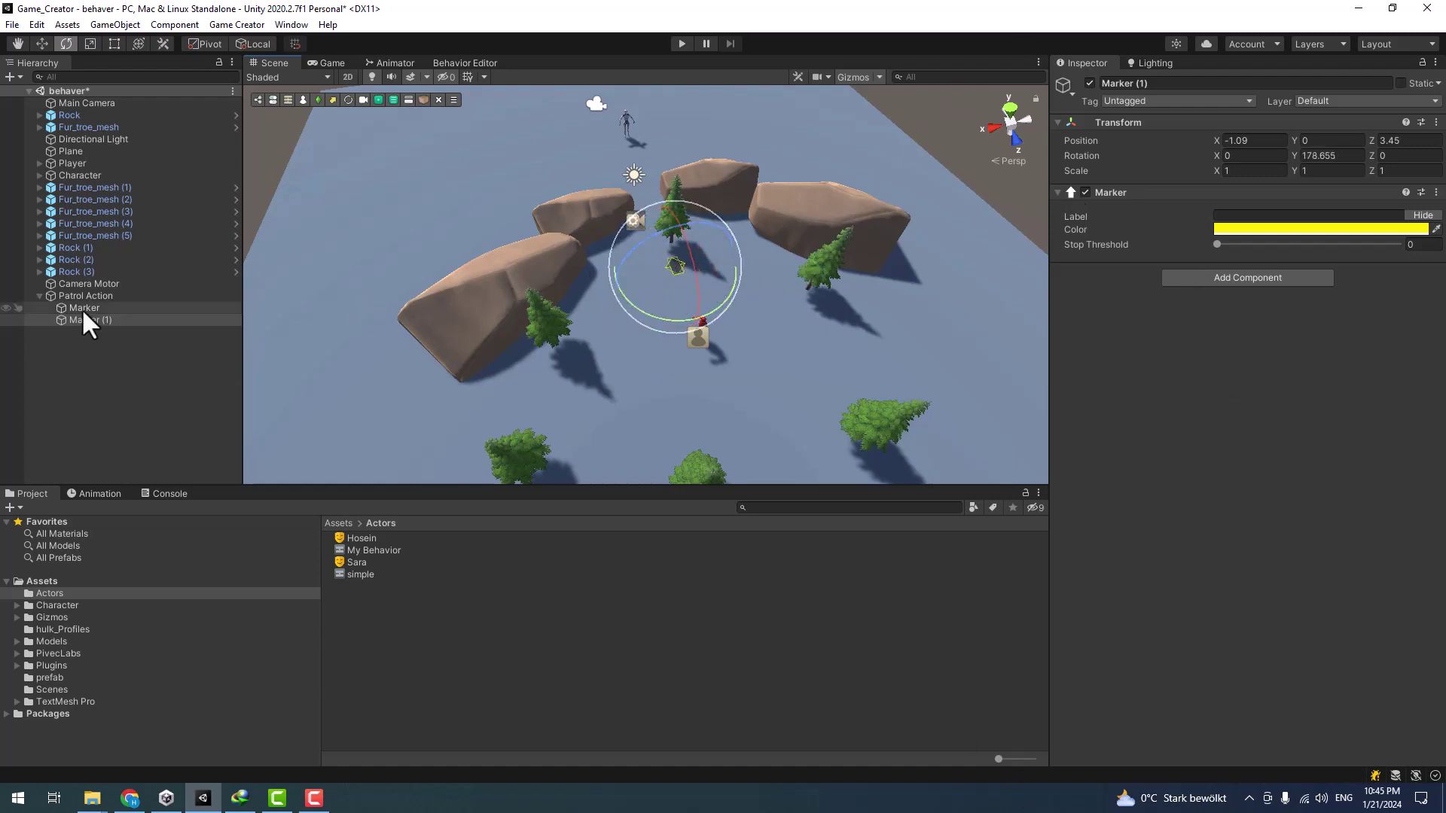
key(Delete)
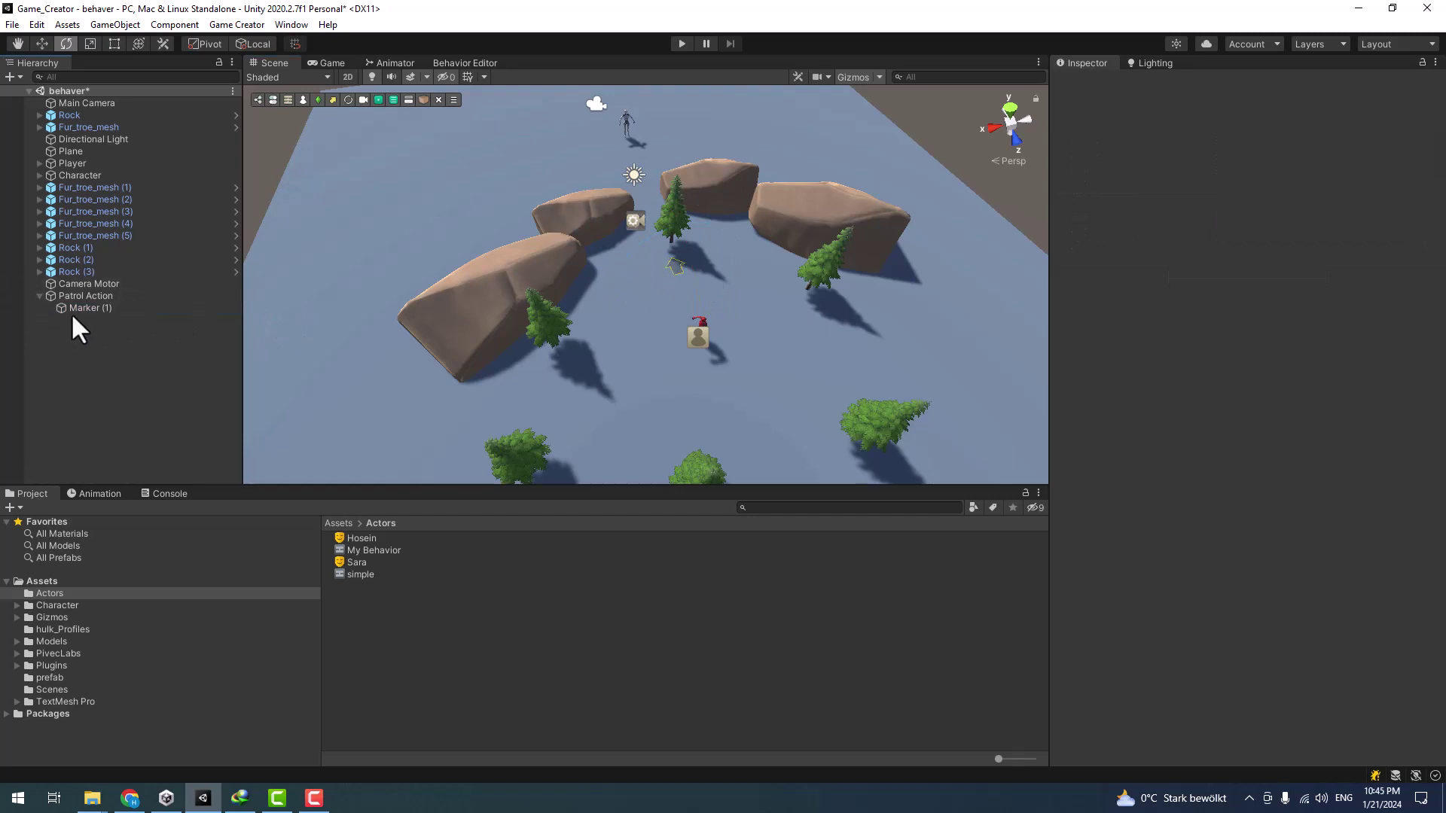
- Duplicate the remaining marker and place the copy beside the tree next to the large rock
click(99, 307)
key(ctrl+d)
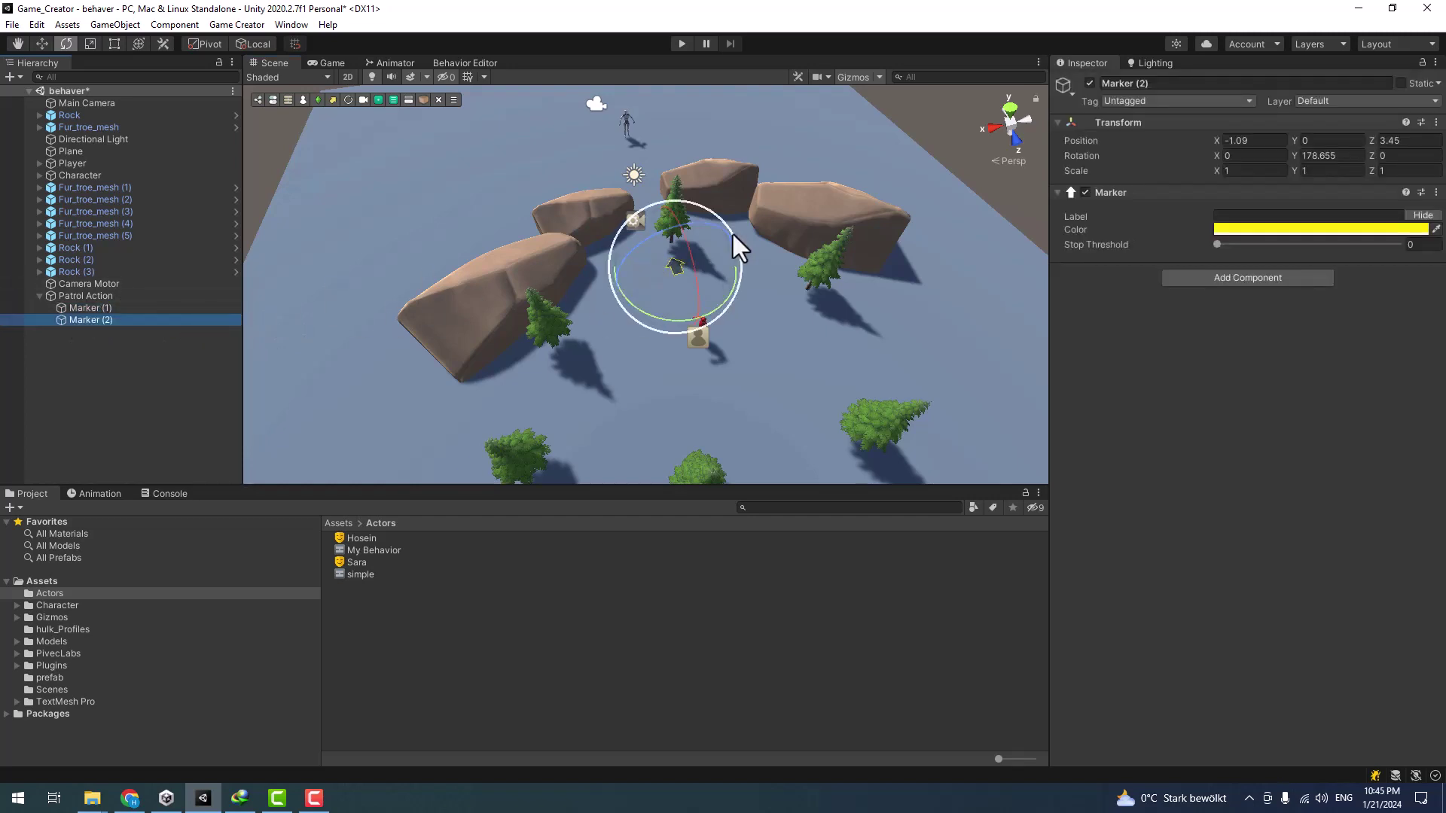
key(w)
mouse_move(669, 285)
mouse_down()
mouse_move(553, 373)
mouse_move(640, 396)
mouse_move(750, 300)
mouse_move(619, 371)
mouse_move(571, 477)
mouse_move(628, 475)
mouse_move(684, 377)
mouse_move(652, 381)
mouse_up()
key(e)
key(w)
- Duplicate the second marker and place the third at about X 5.1, Z 10.32, with Y rotation about 70
key(ctrl+d)
key(e)
scroll(647, 448, down, 3)
key(w)
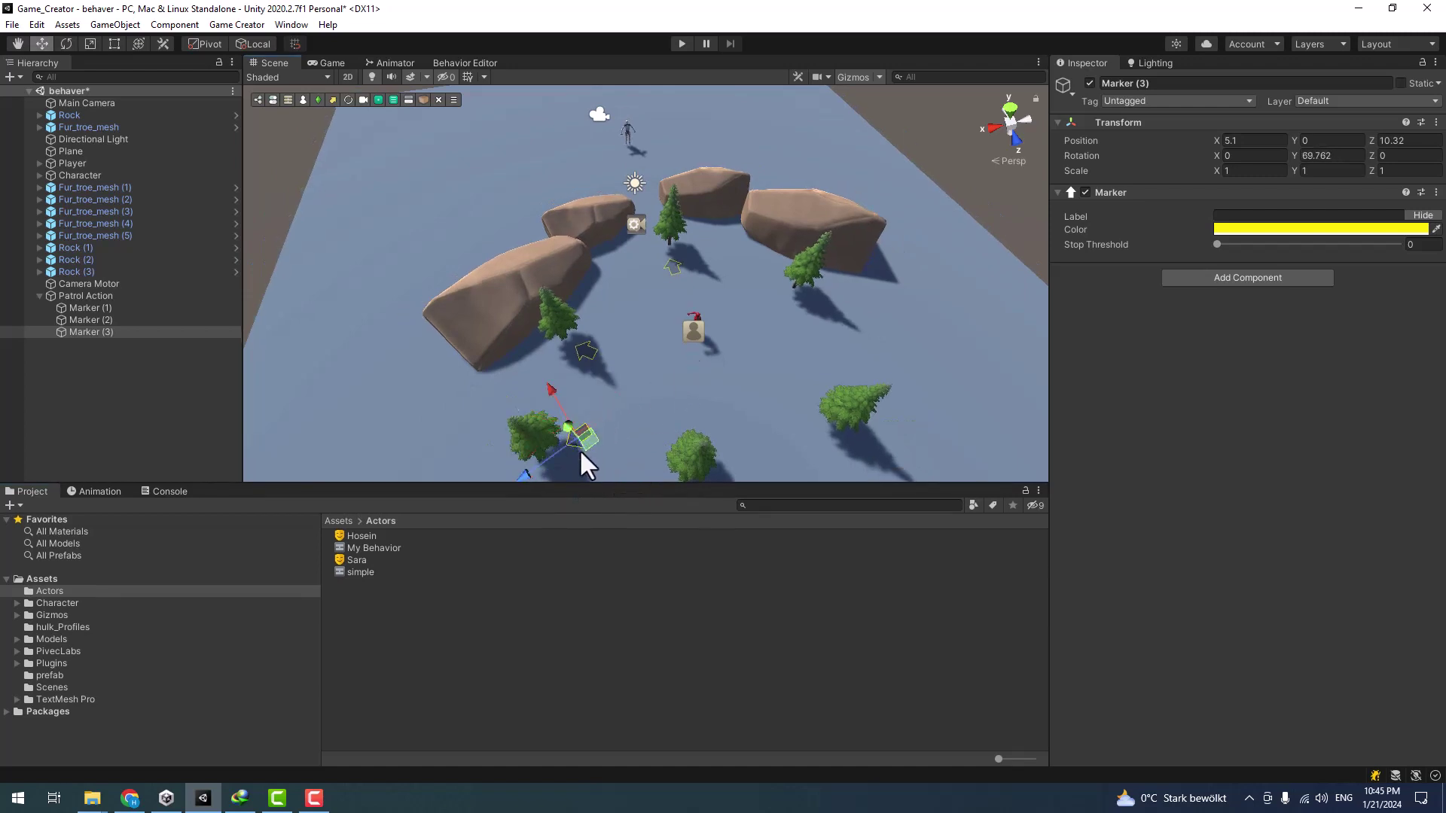
- Search for a move action to add to the Patrol Action object
click(85, 296)
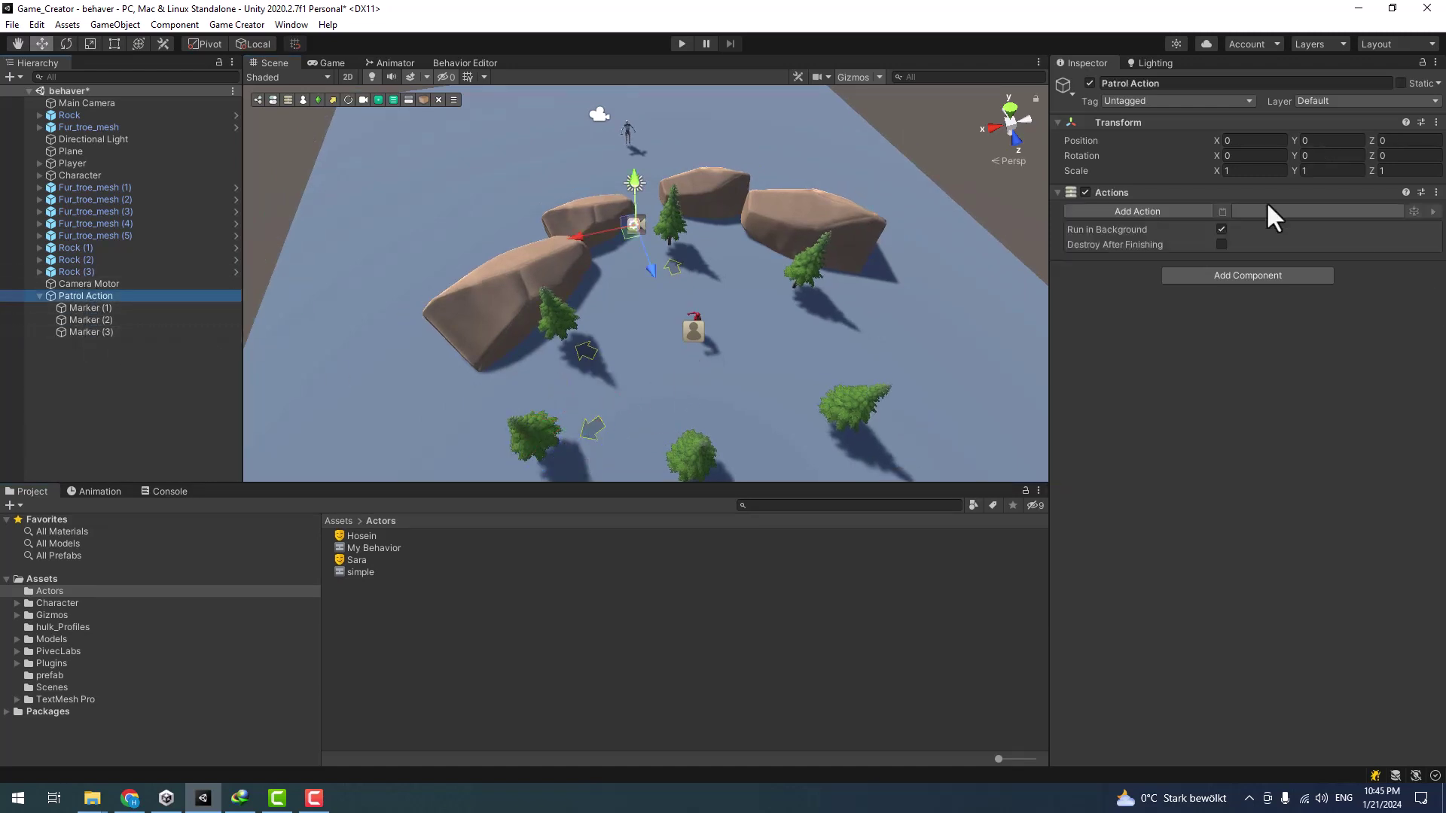
click(1097, 209)
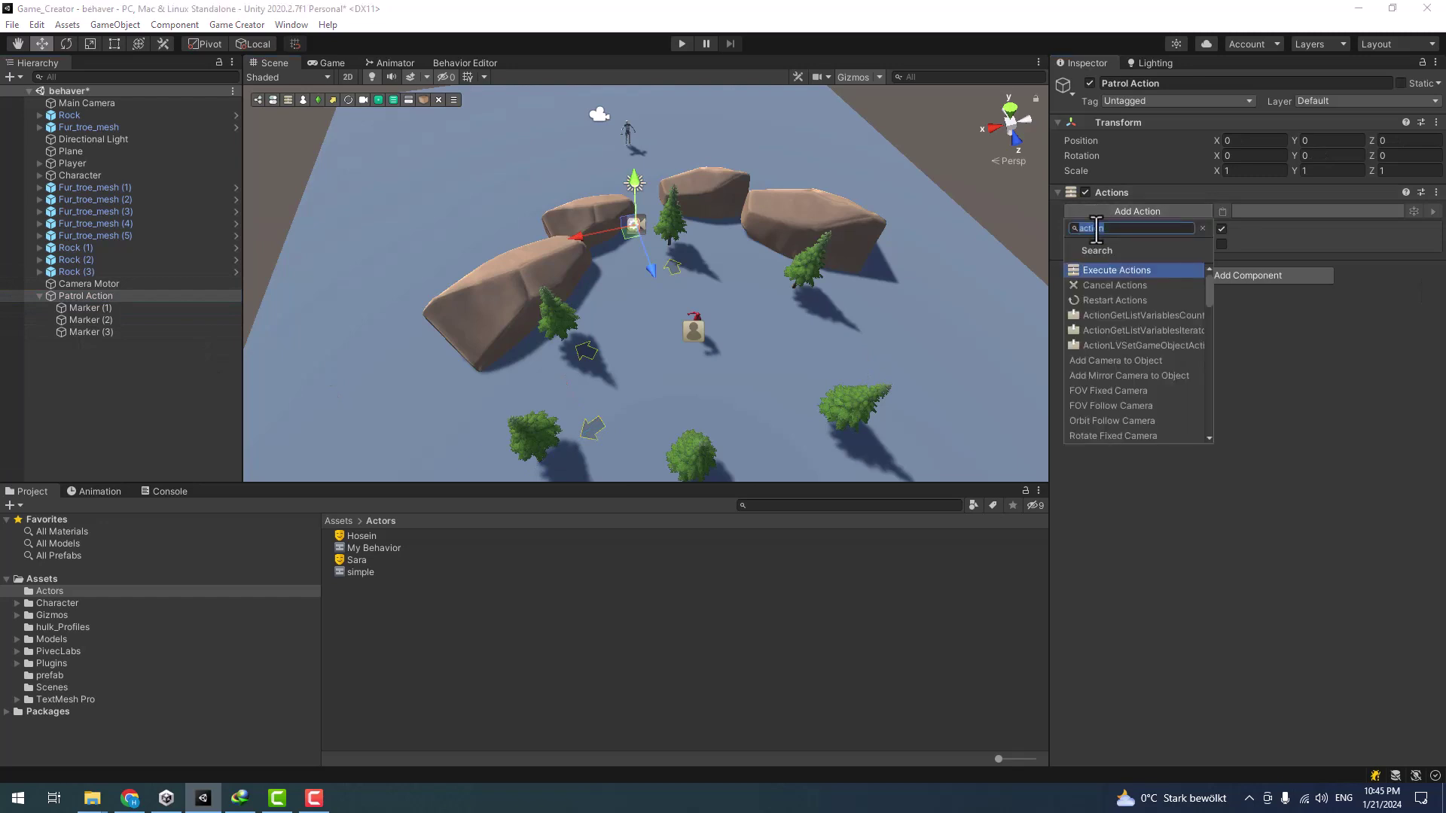
text(move)
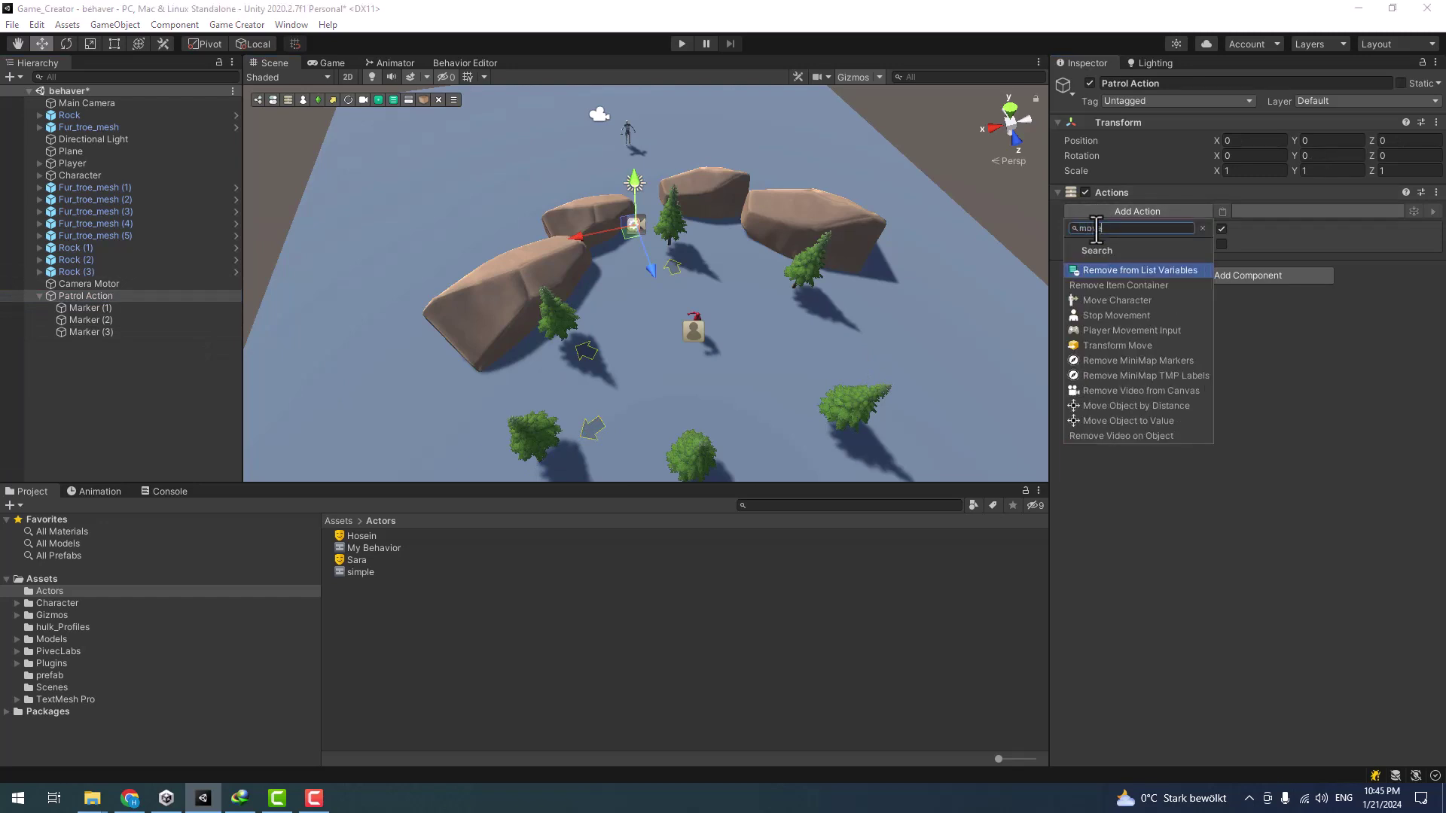
- Add a Move Character action to Patrol Action that moves the Invoker to Marker (1)
click(1146, 305)
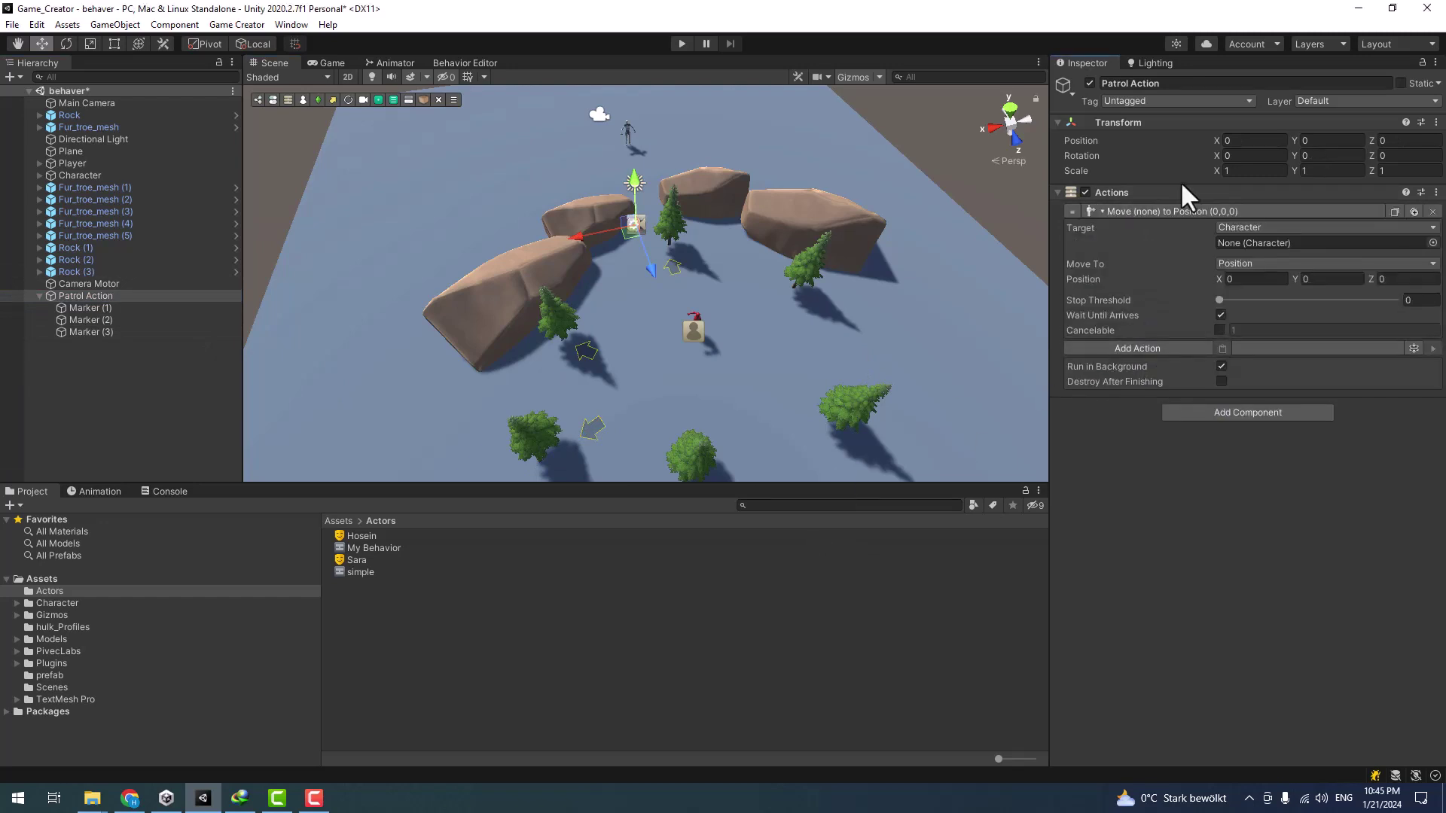
click(1235, 228)
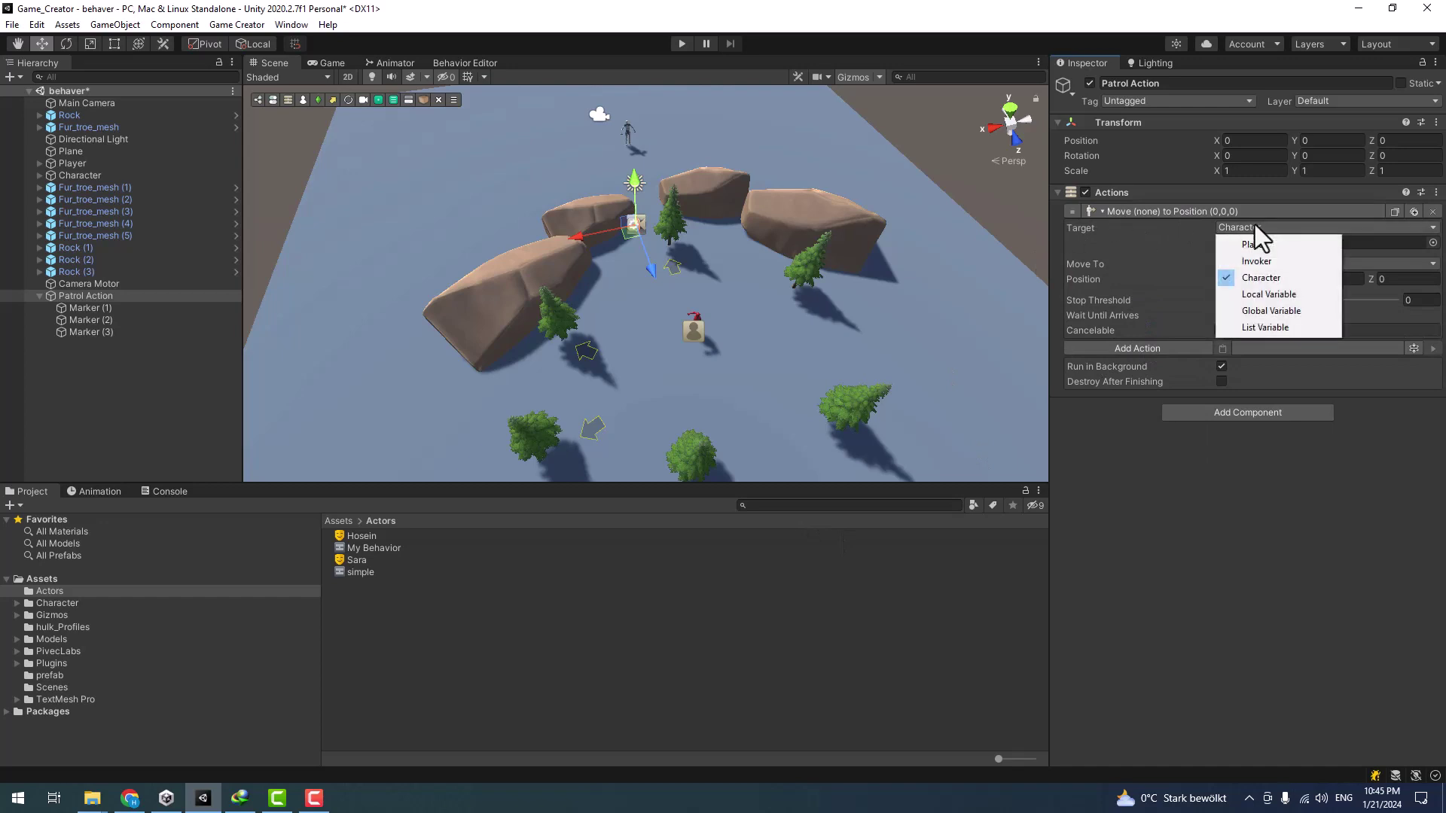
click(1267, 260)
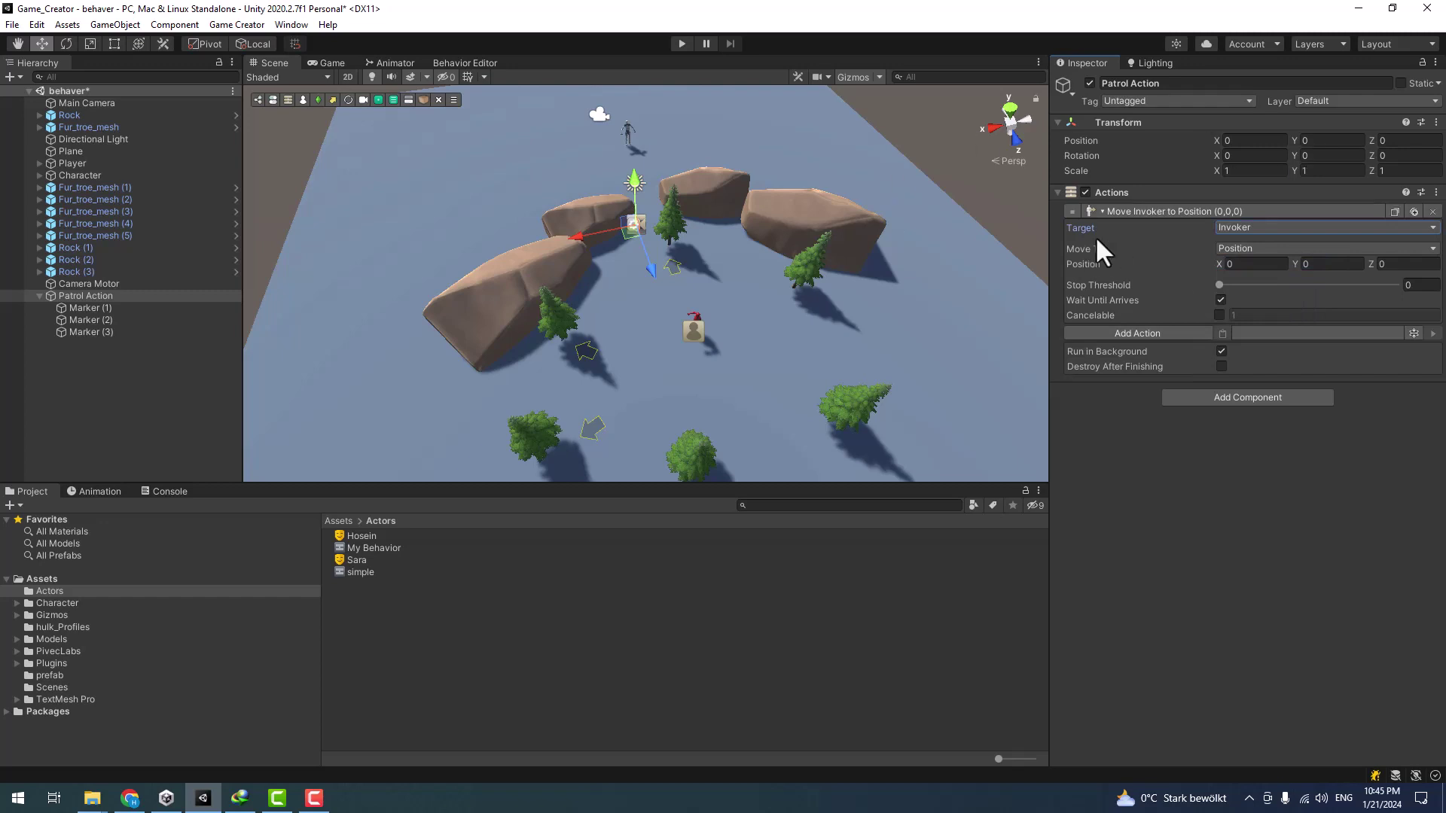
click(1299, 251)
click(1272, 296)
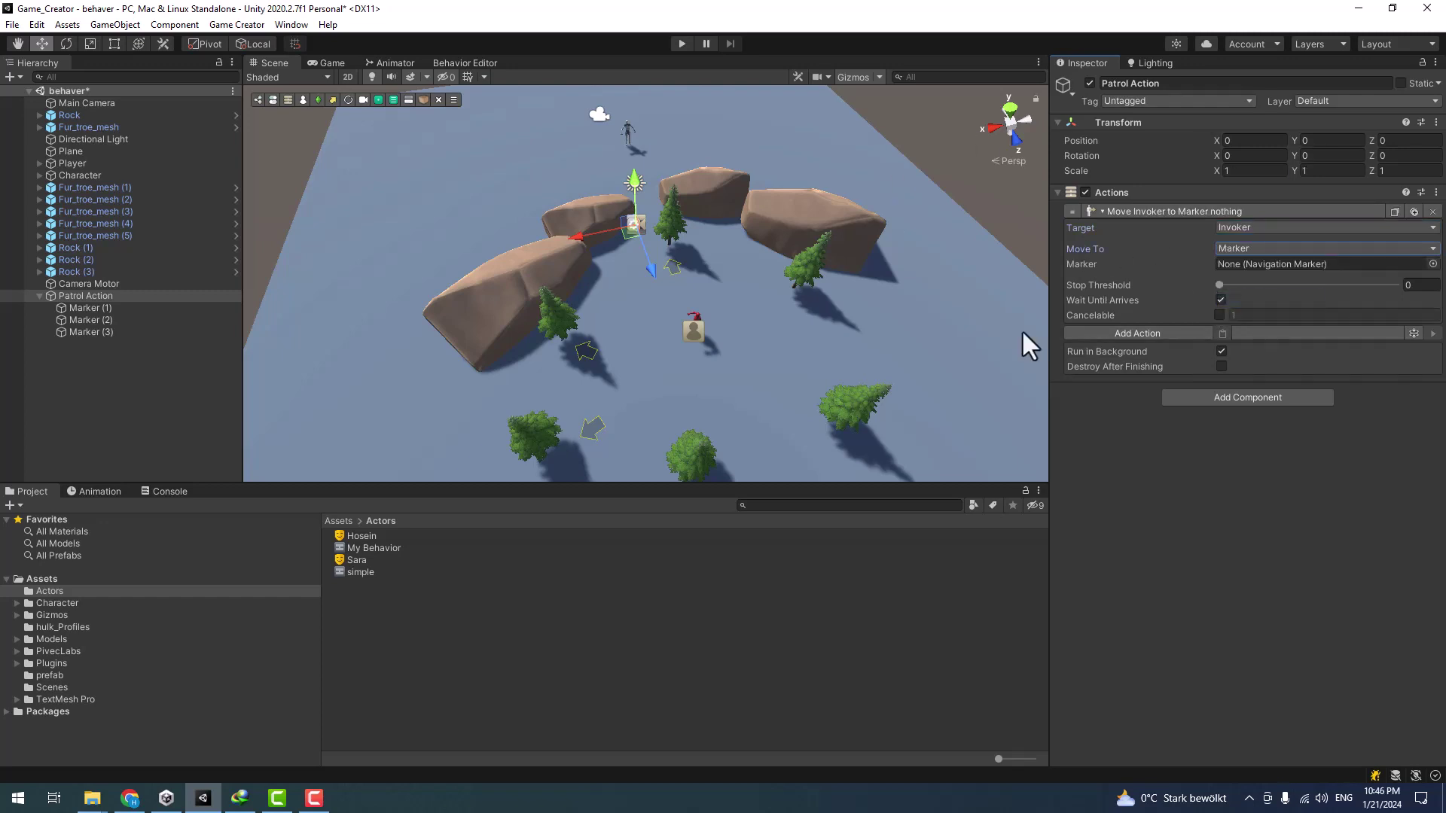
mouse_move(85, 308)
mouse_down()
mouse_move(73, 322)
mouse_move(1276, 313)
mouse_move(1285, 261)
mouse_up()
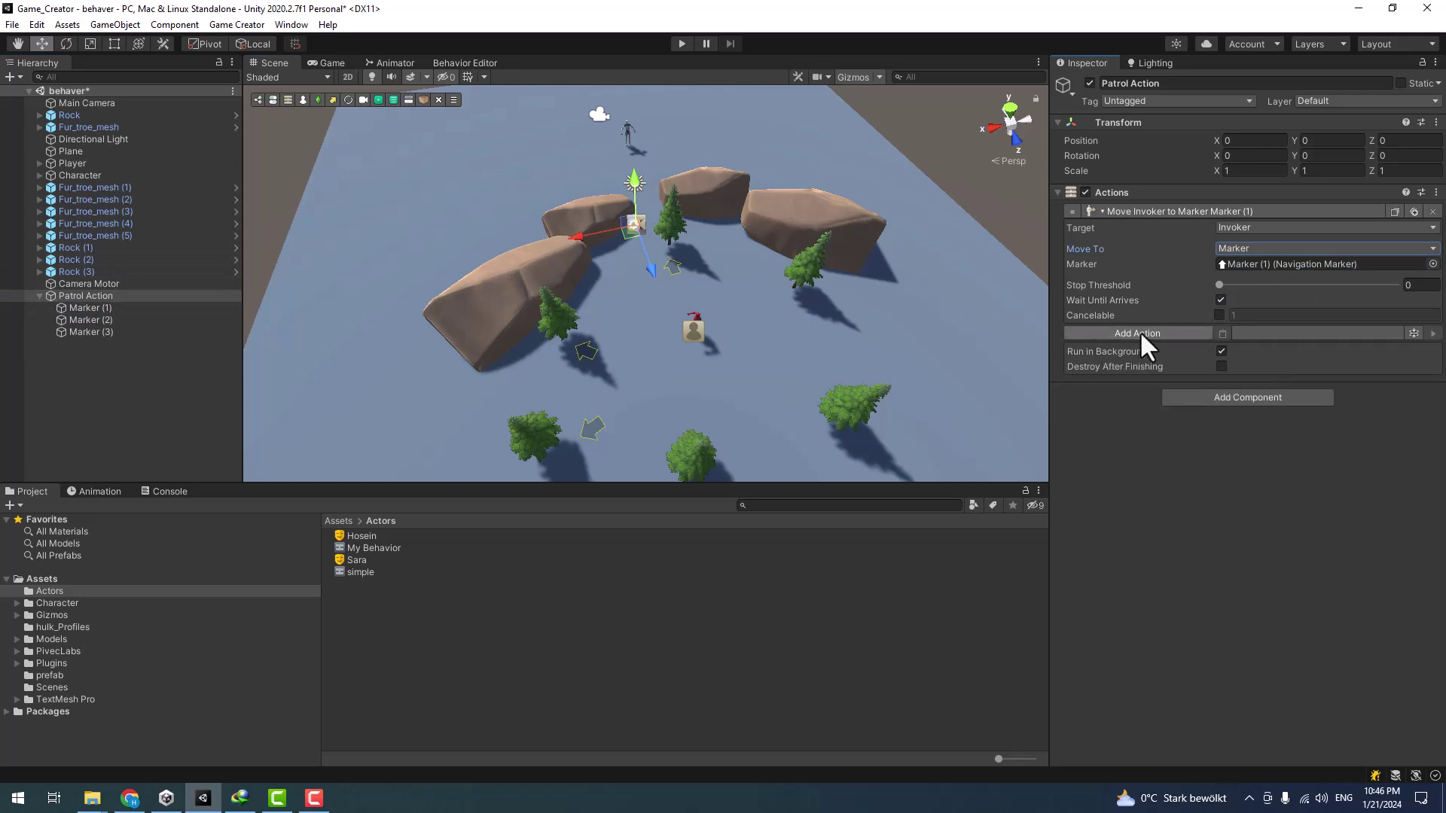
- Add a Wait action of 1 second after the move to Marker (1)
click(1145, 331)
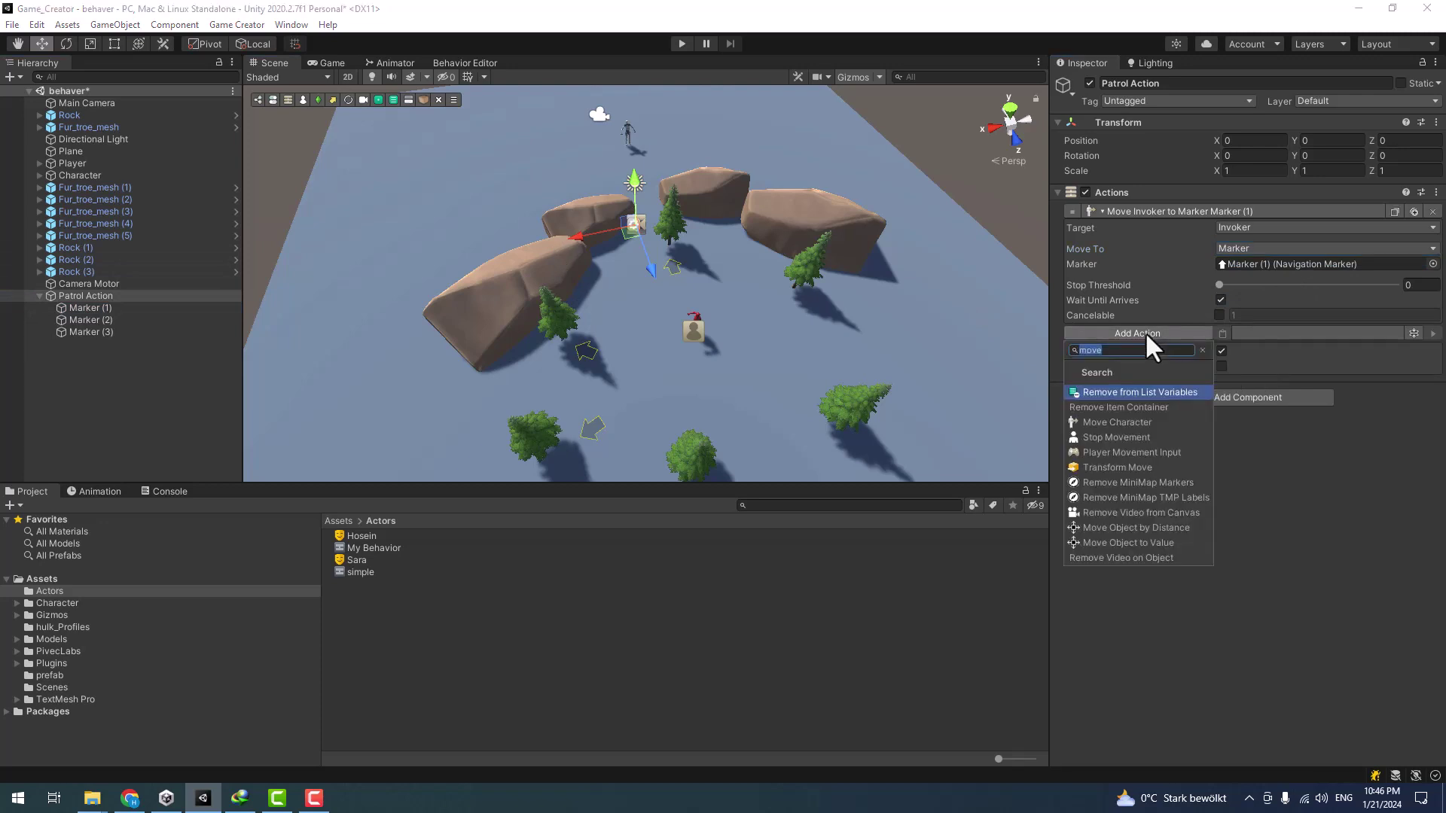
text(wait)
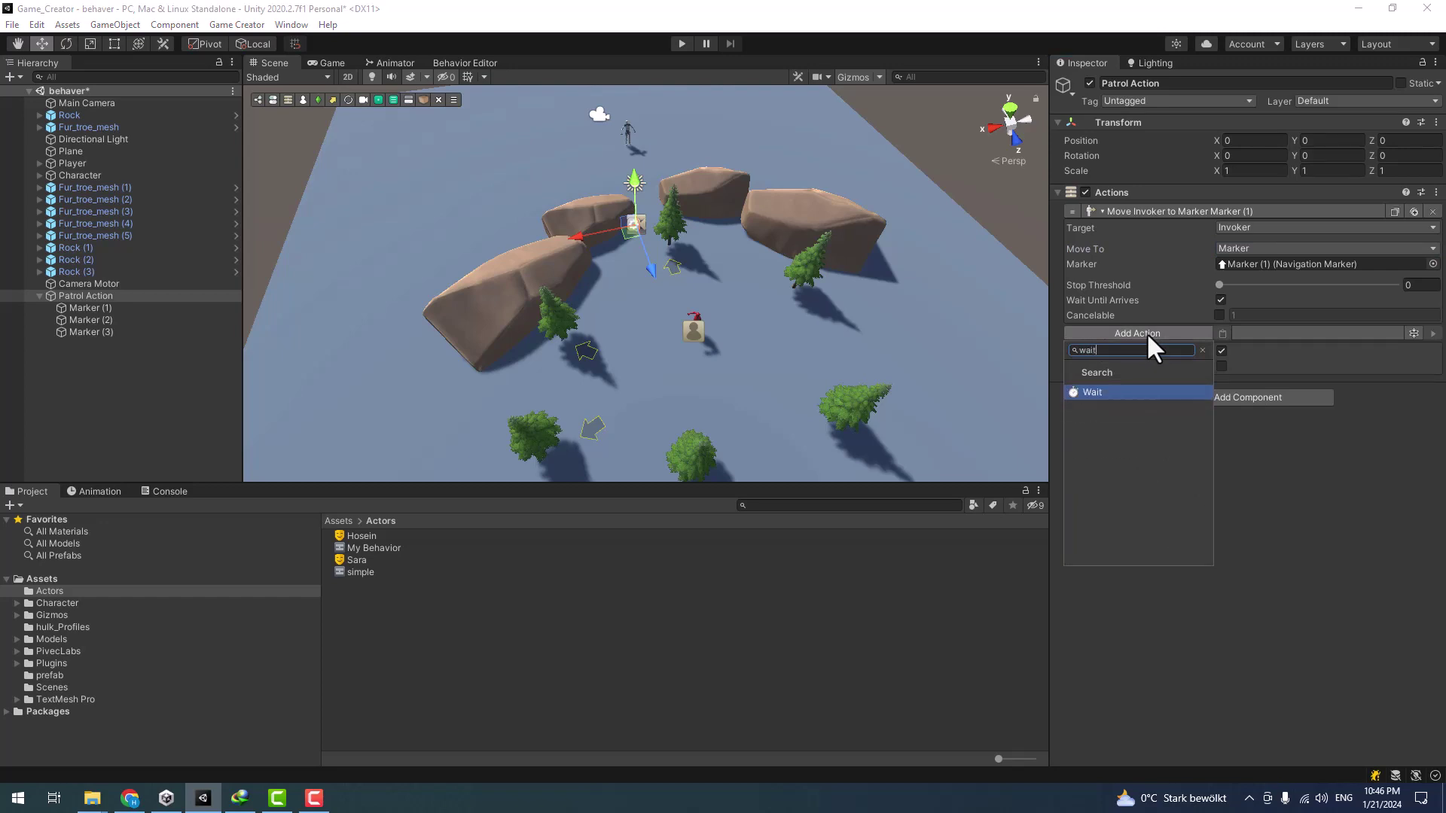
key(Return)
click(1236, 350)
text(1)
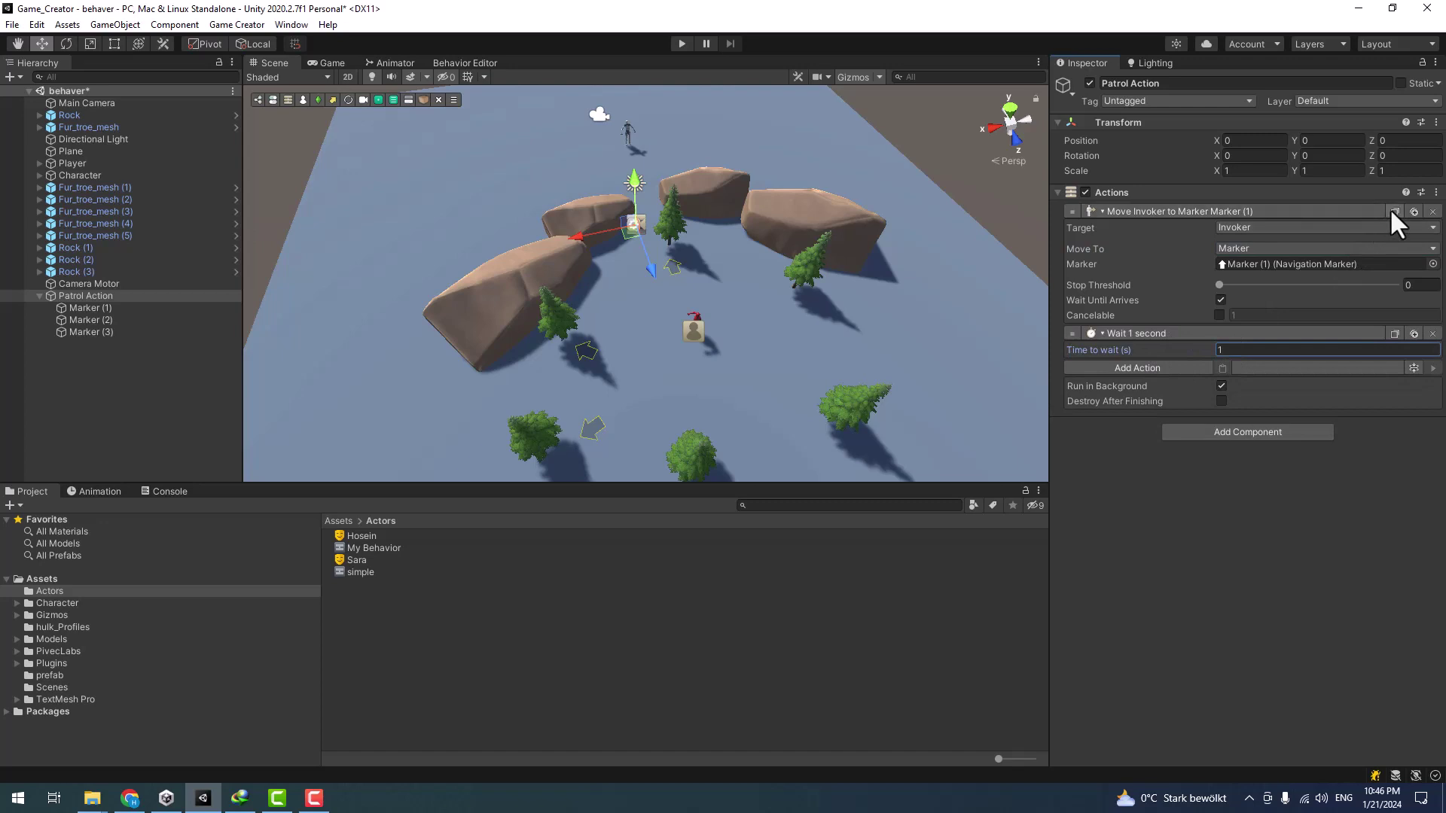
- Paste a copy of the move action, assign Marker (2) to it, and follow it with a copy of the 1-second wait
click(1222, 368)
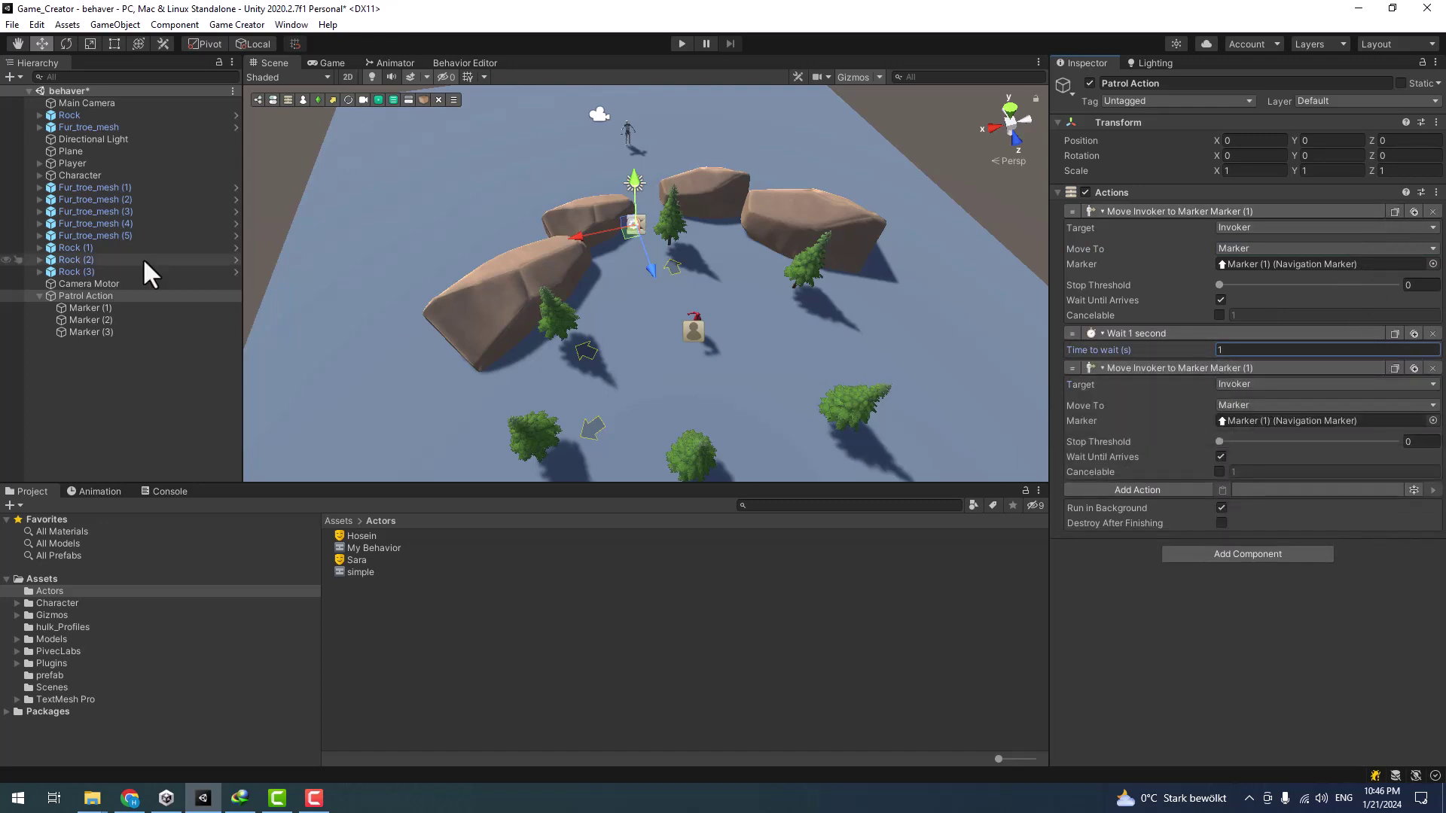
mouse_move(55, 332)
mouse_down()
mouse_move(397, 326)
mouse_move(1306, 433)
mouse_move(1294, 423)
mouse_up()
click(1395, 333)
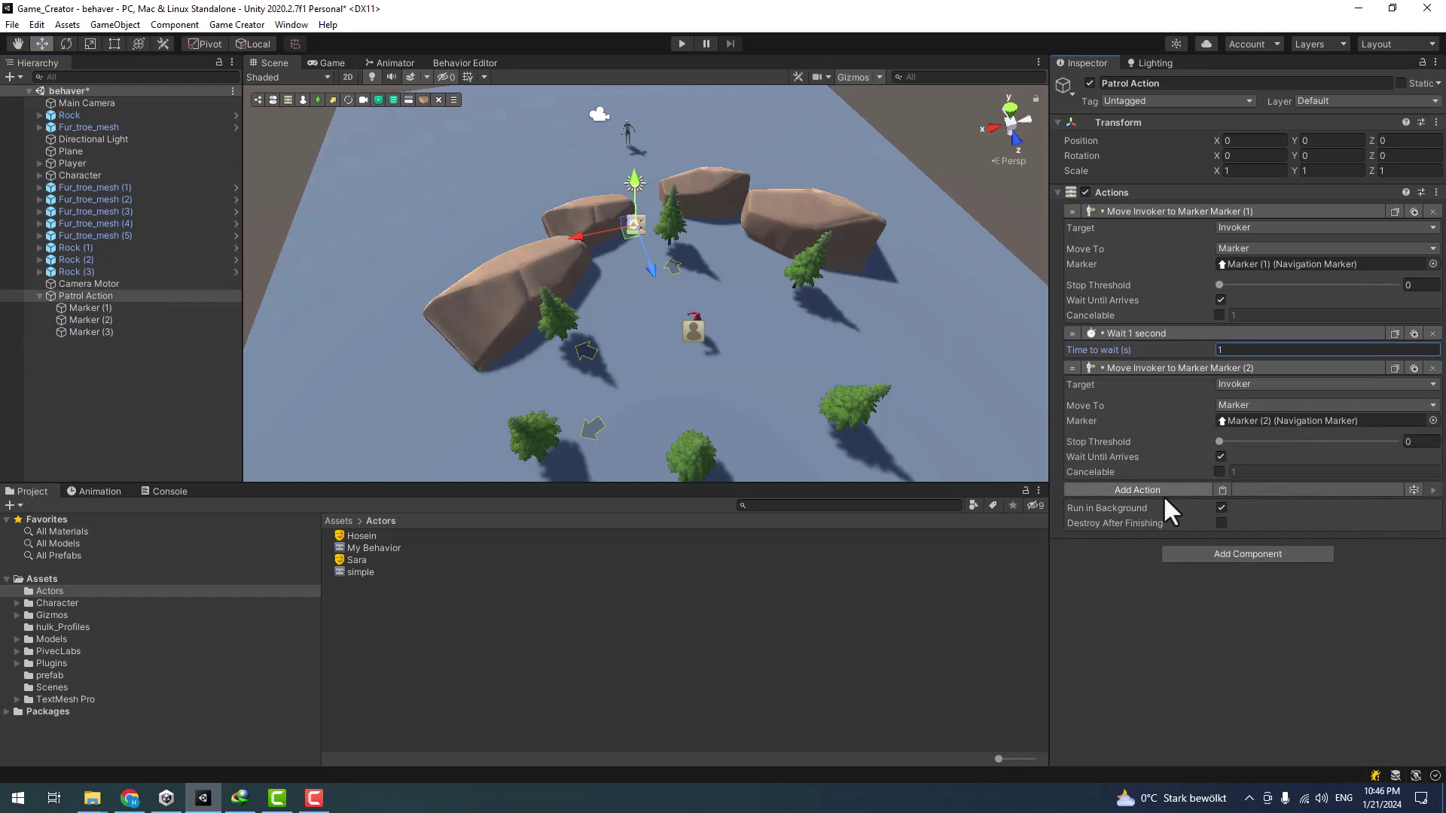
click(1222, 490)
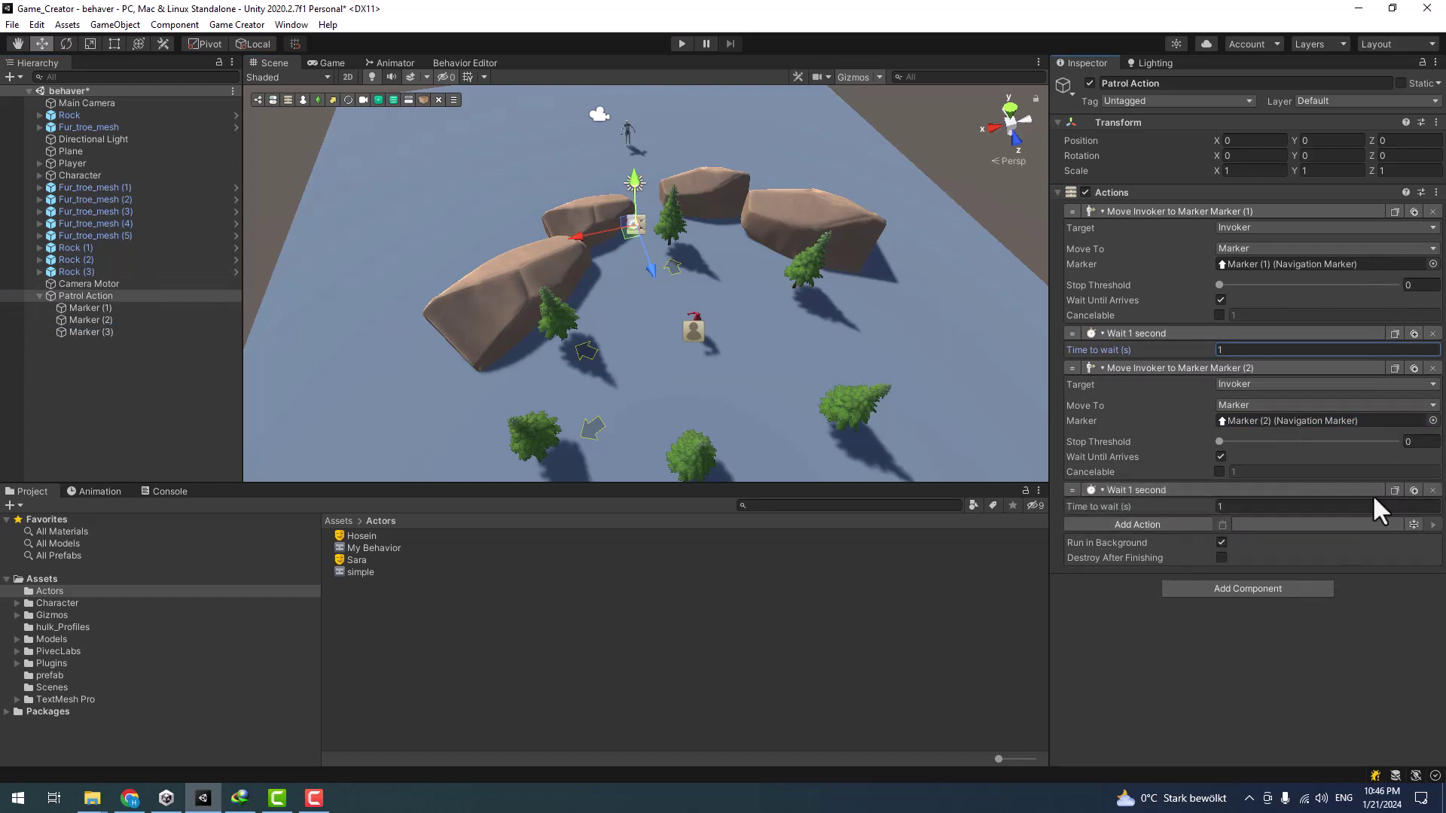
- Copy the Marker (2) move action to the end of the list and assign Marker (3) to the copy
click(1395, 368)
click(1222, 525)
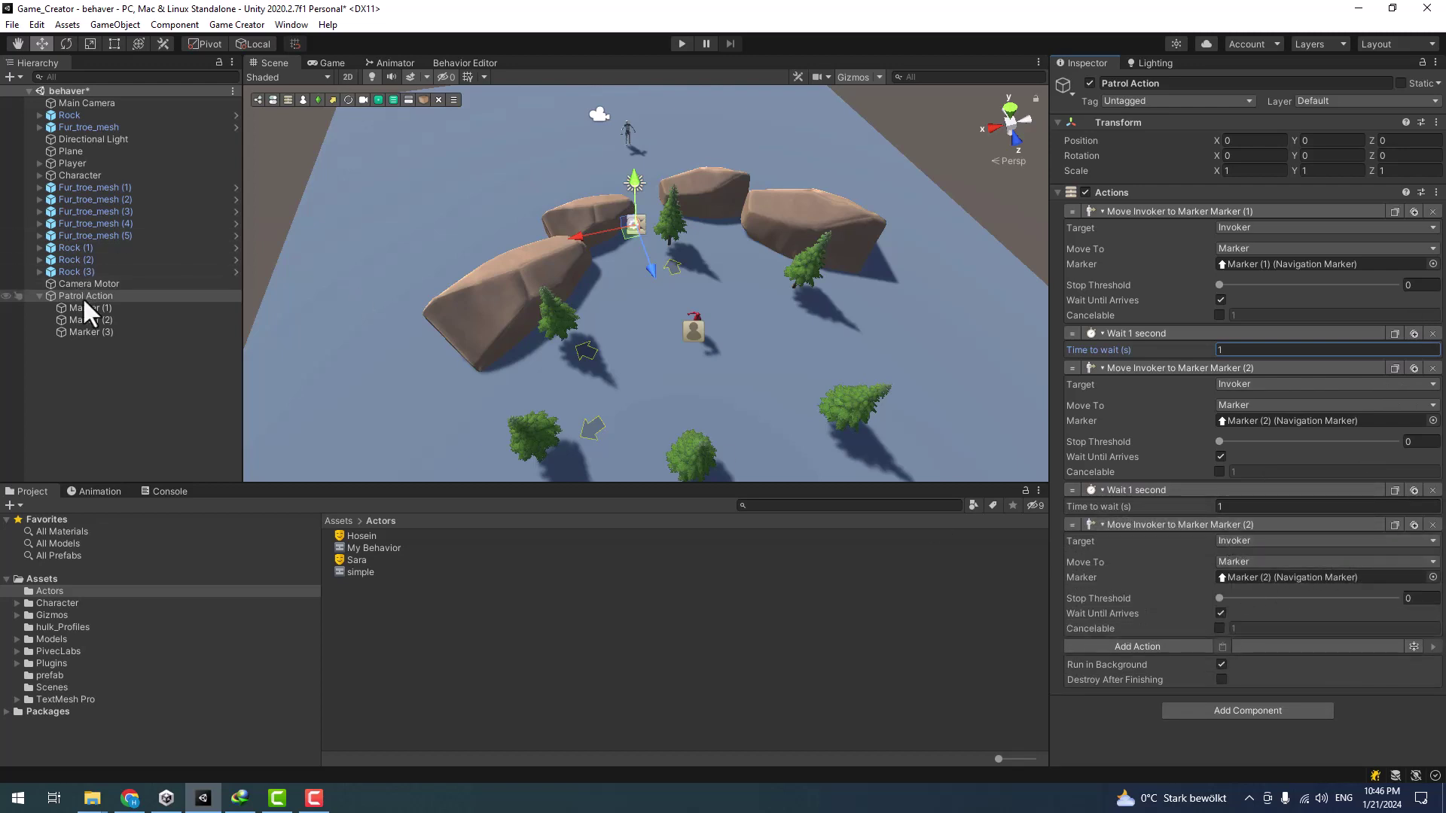
click(98, 332)
drag(113, 348, 1322, 592)
alt+drag(654, 367, 482, 309)
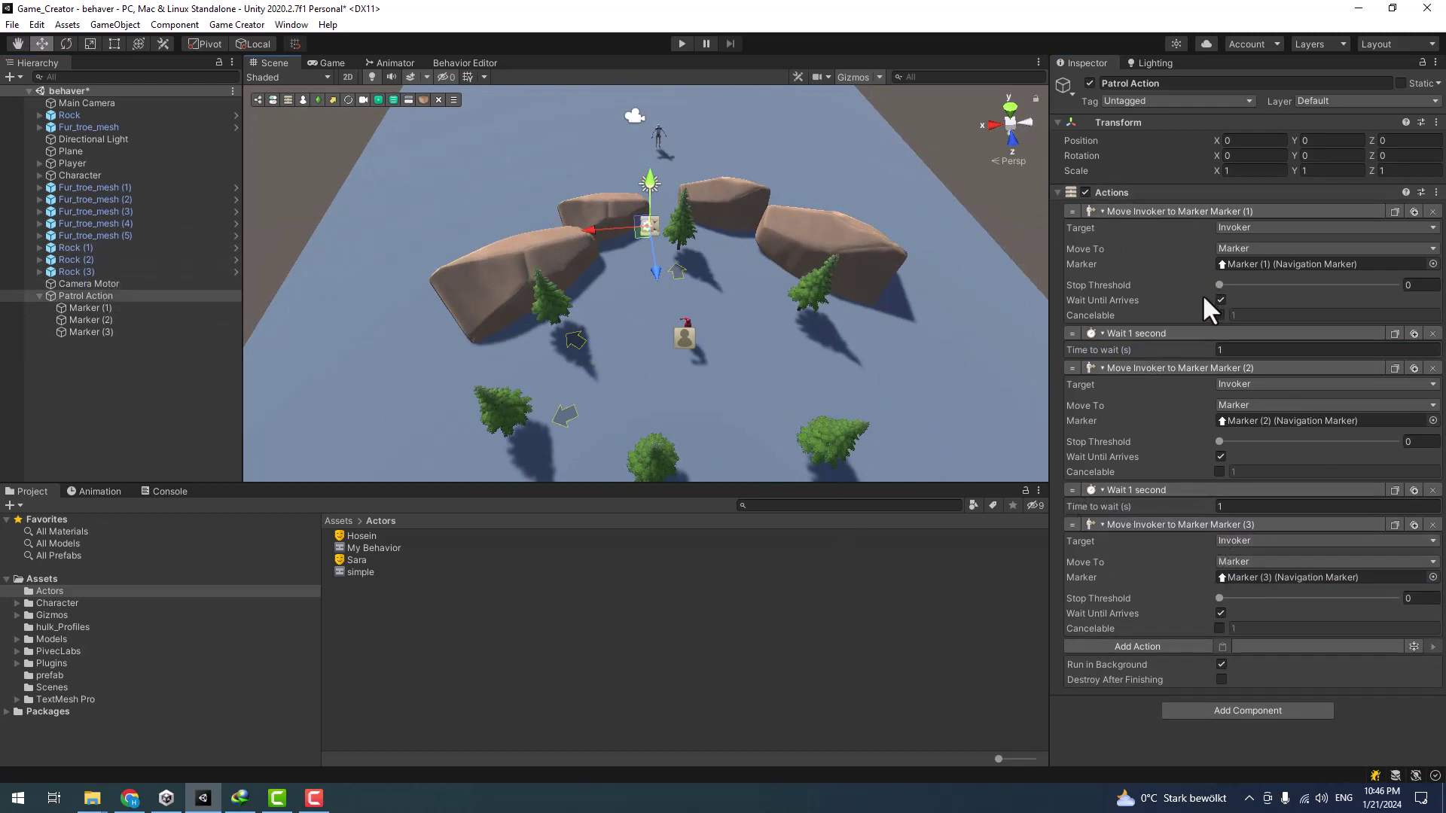
- Collapse the existing patrol actions and add a Restart Actions action at the end of the list
click(1101, 209)
click(1106, 231)
click(1128, 244)
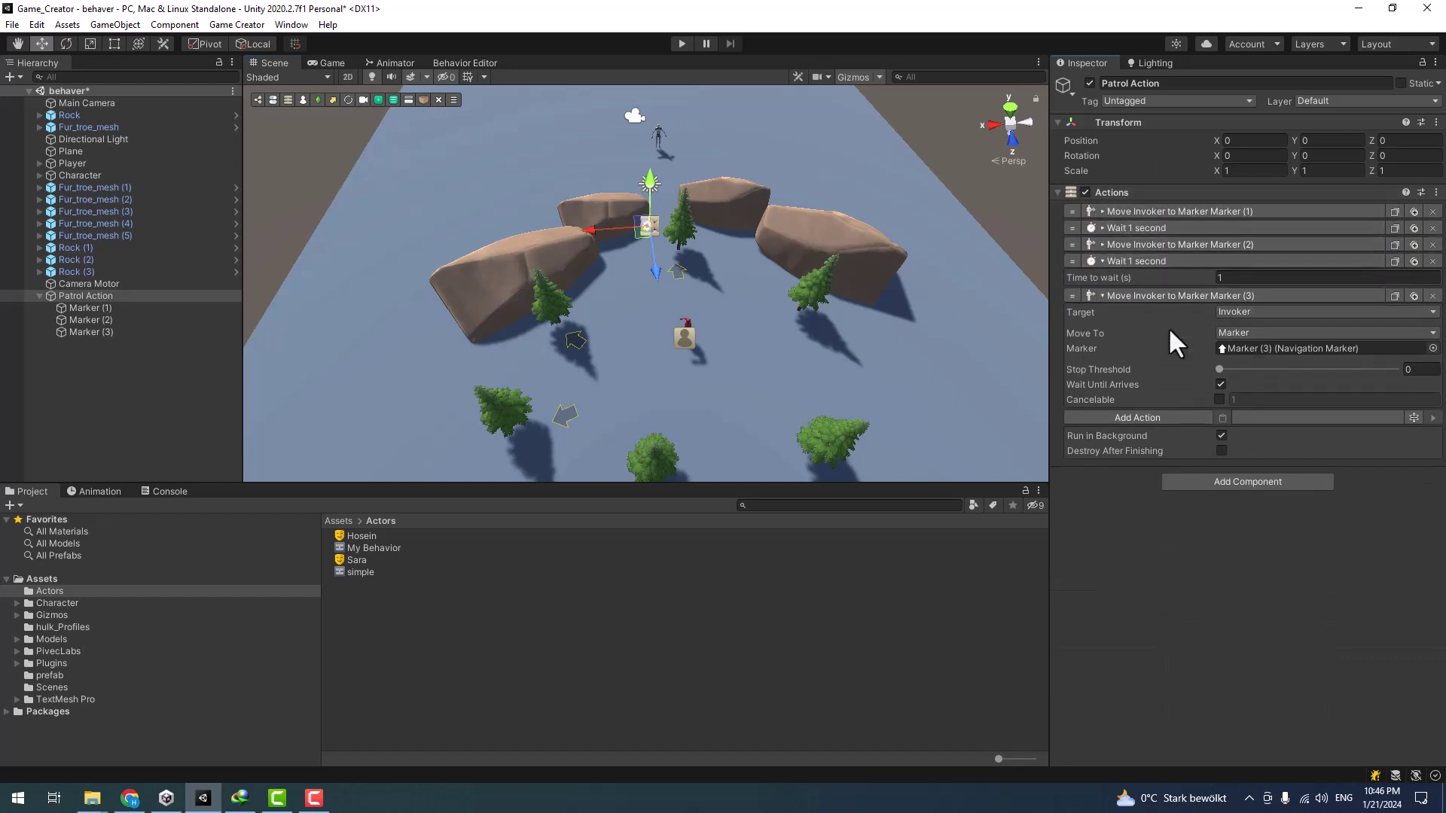
click(1151, 260)
click(1137, 278)
click(1160, 293)
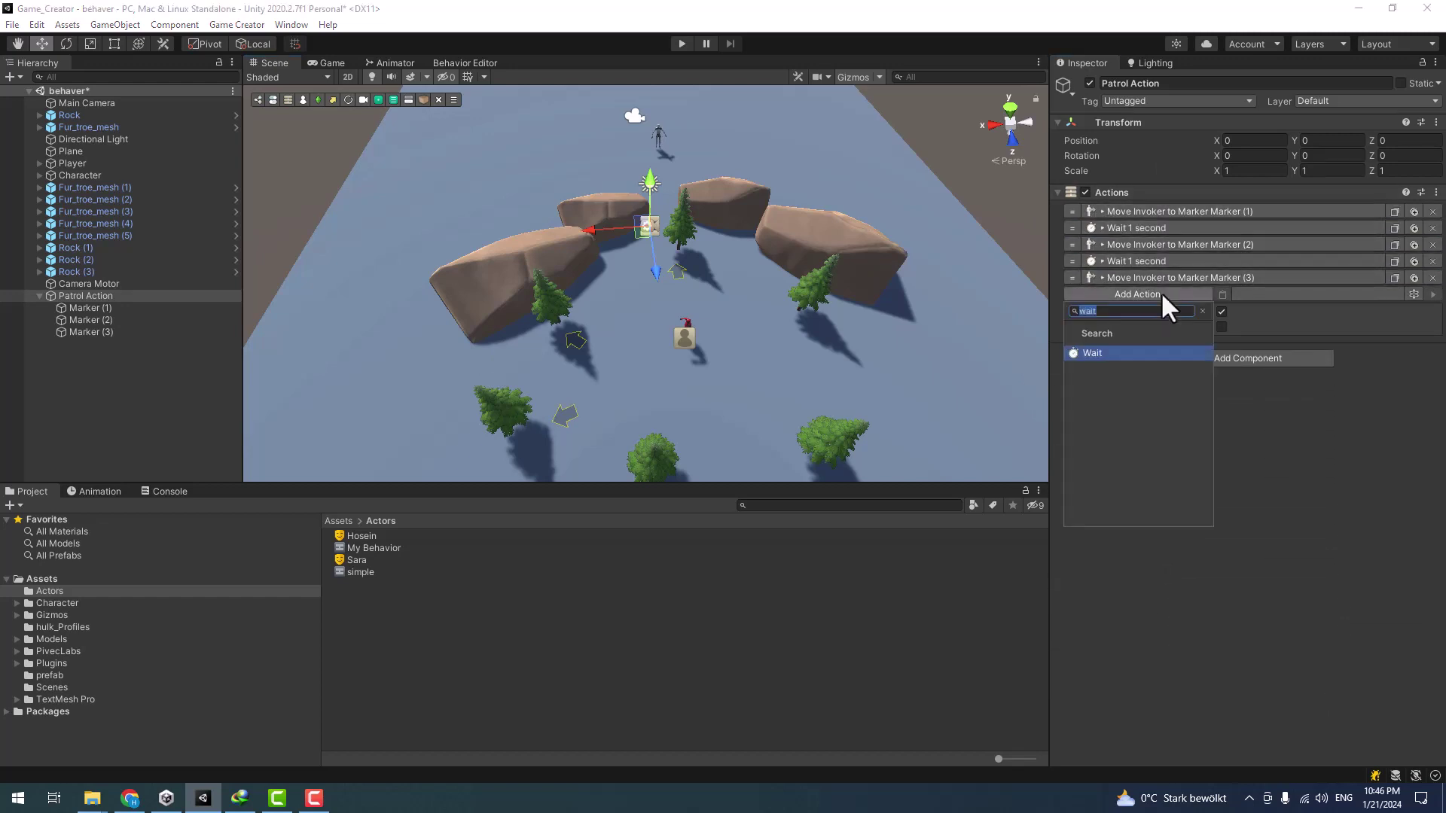
text(rest)
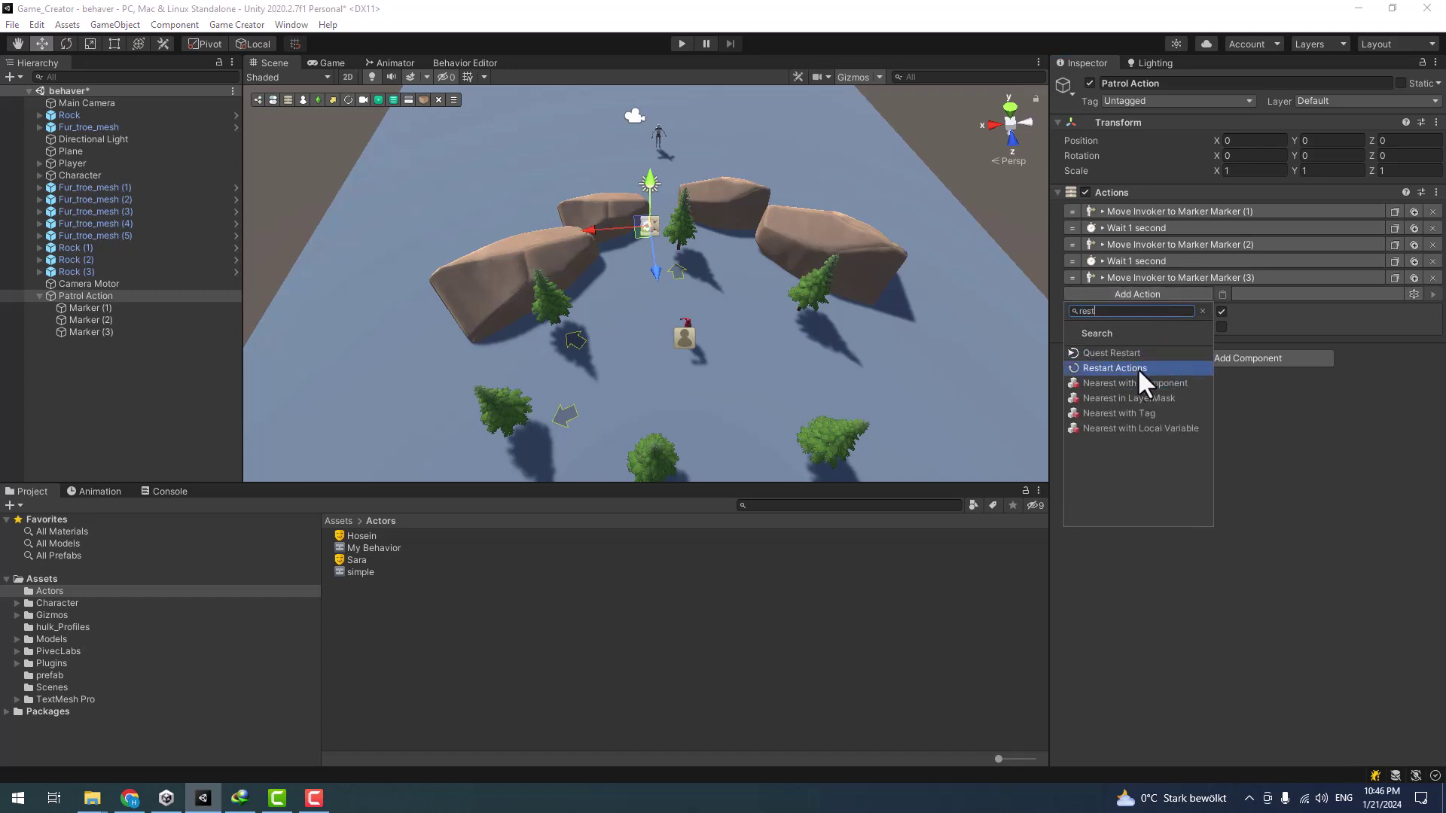
click(1137, 368)
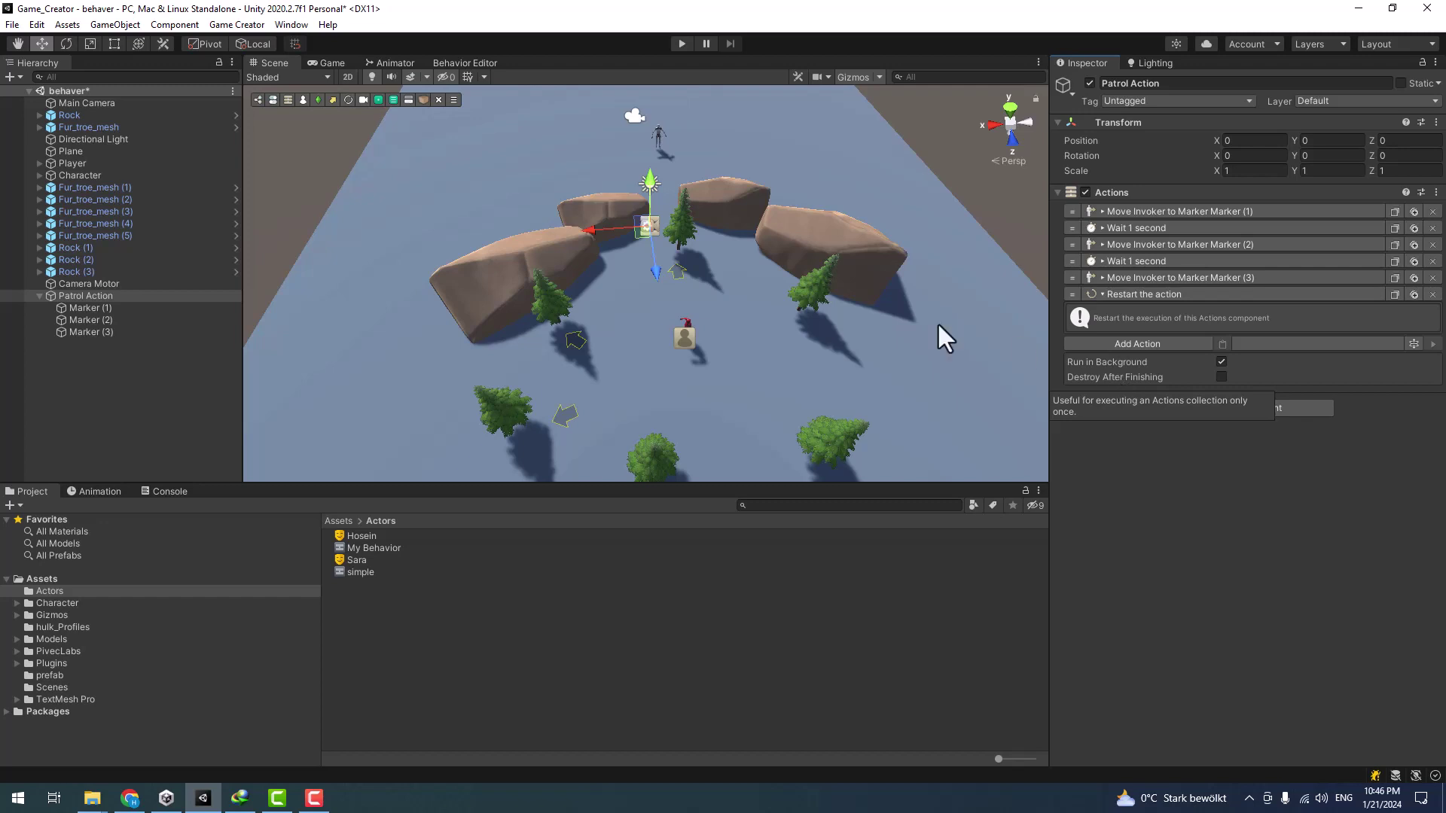
- Assign the Patrol Action object to the patrol parameter of the Character's Behavior component
click(92, 309)
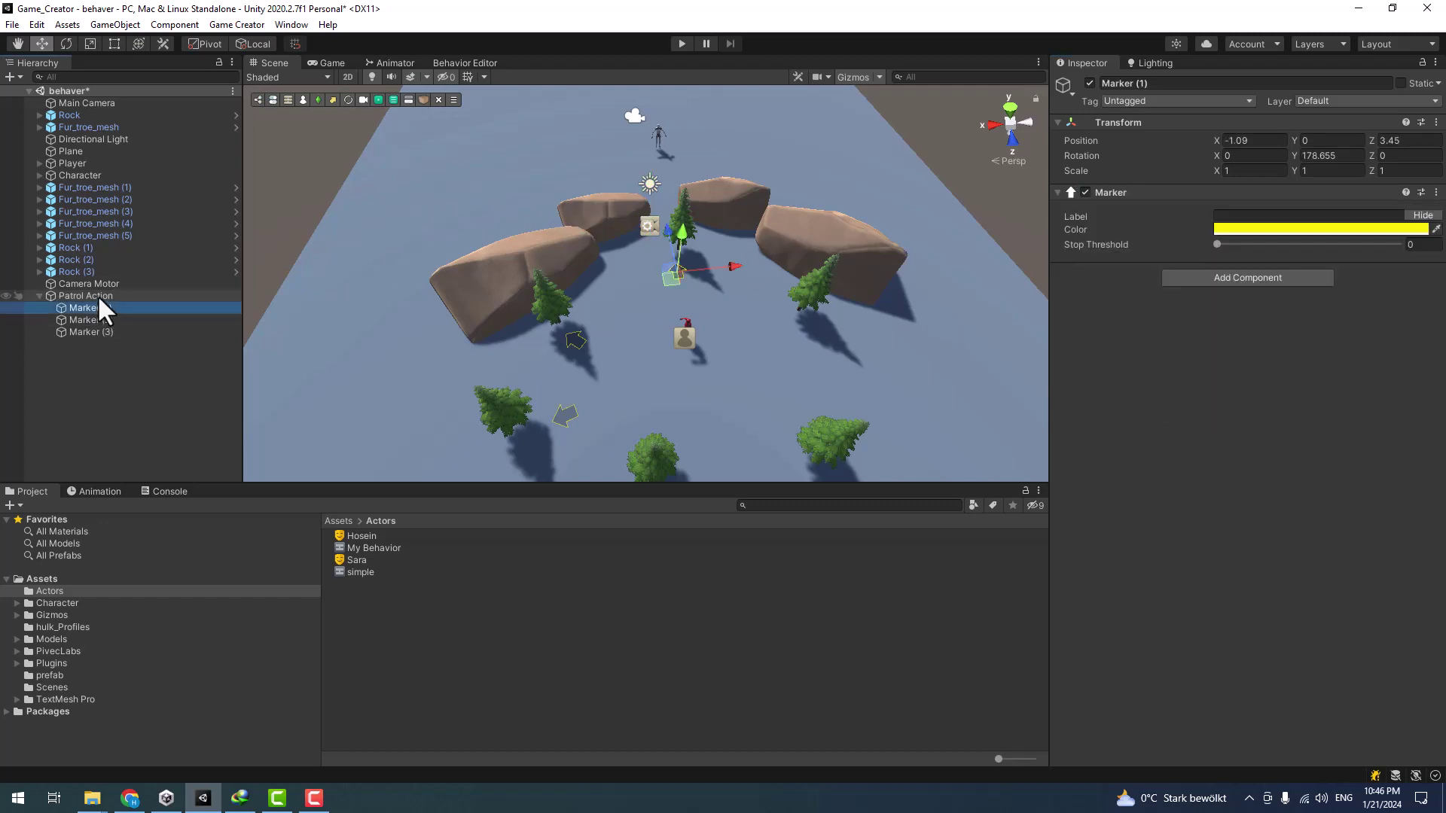
click(97, 295)
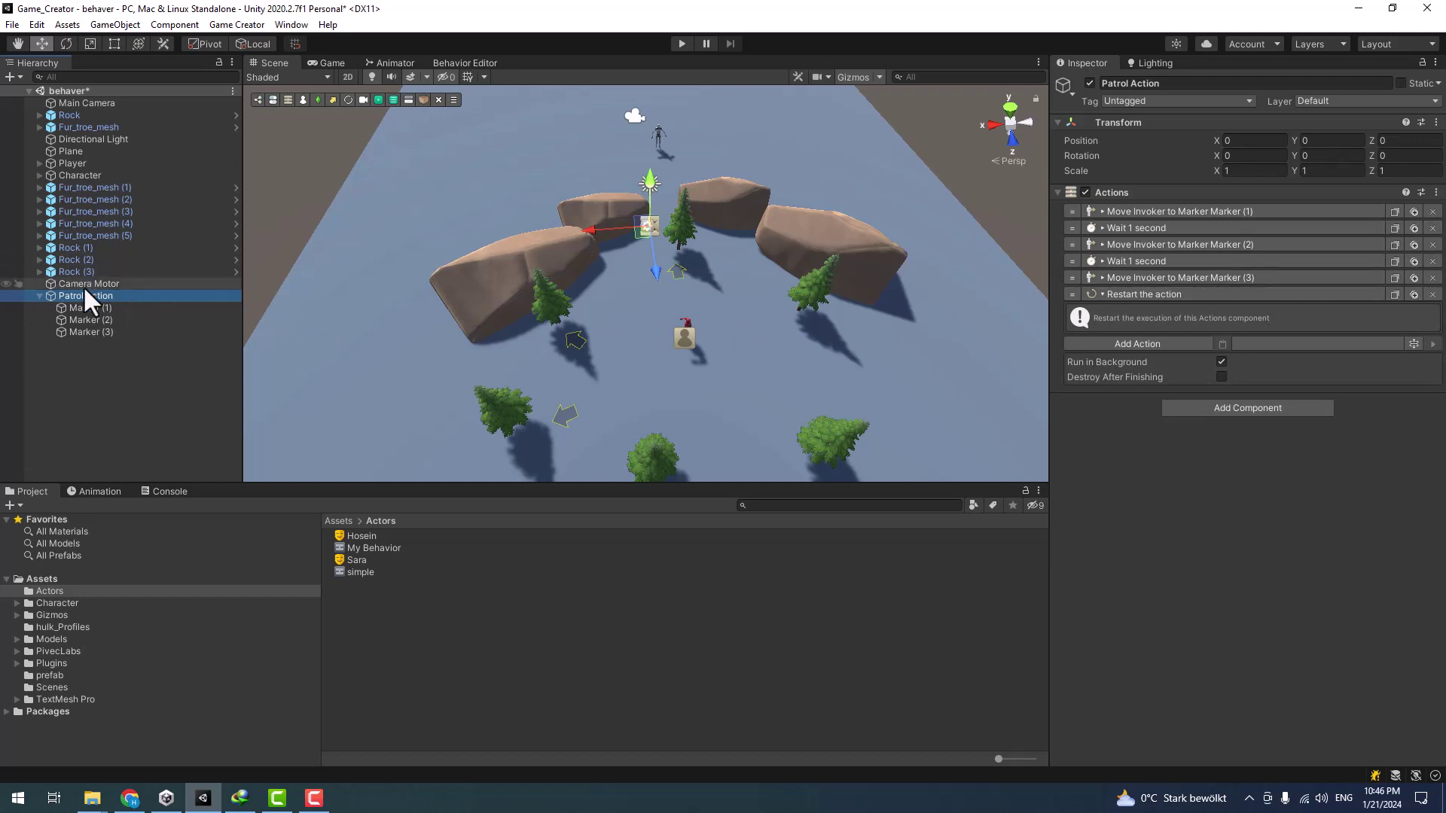
click(84, 175)
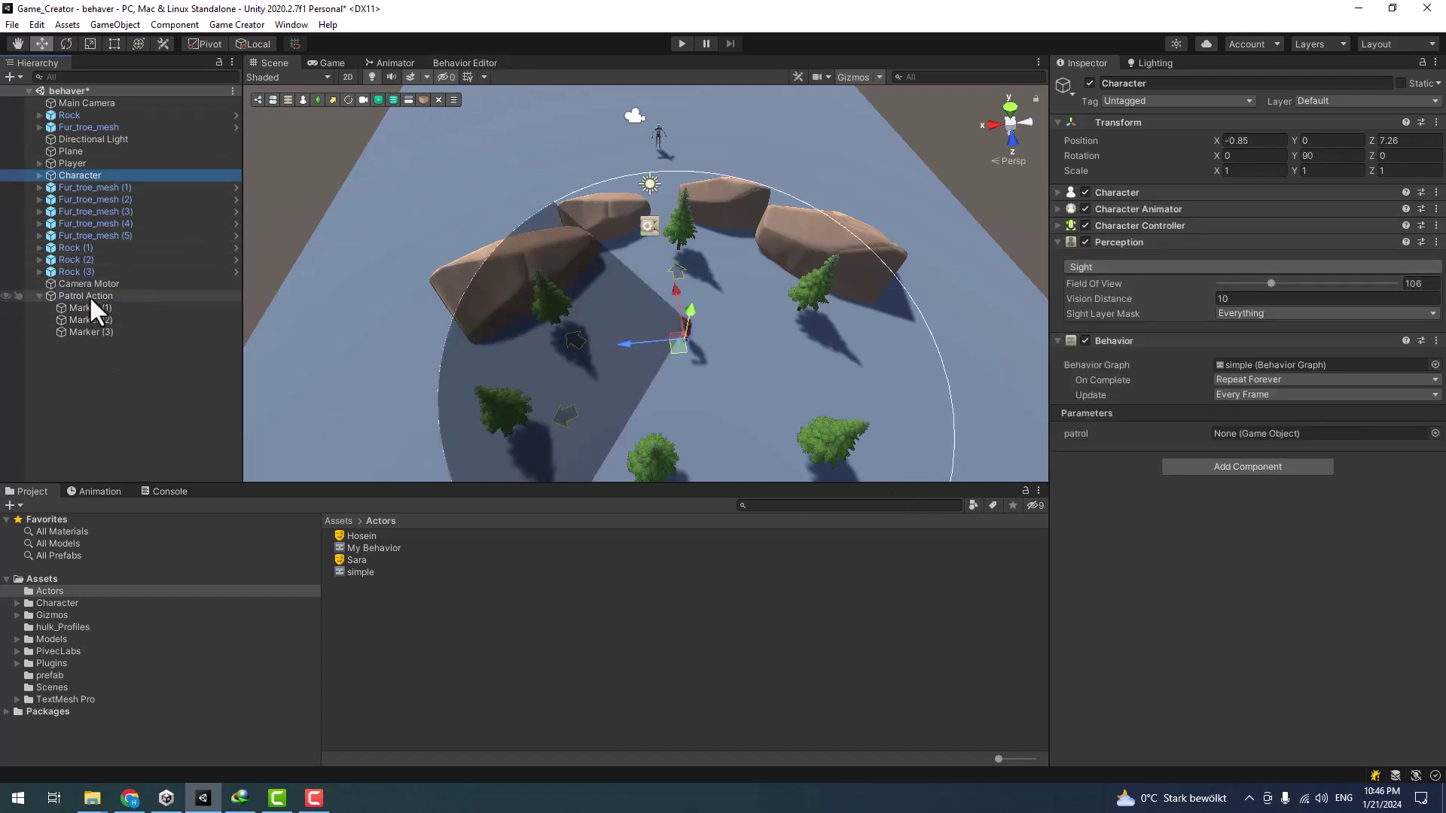
drag(82, 295, 1272, 431)
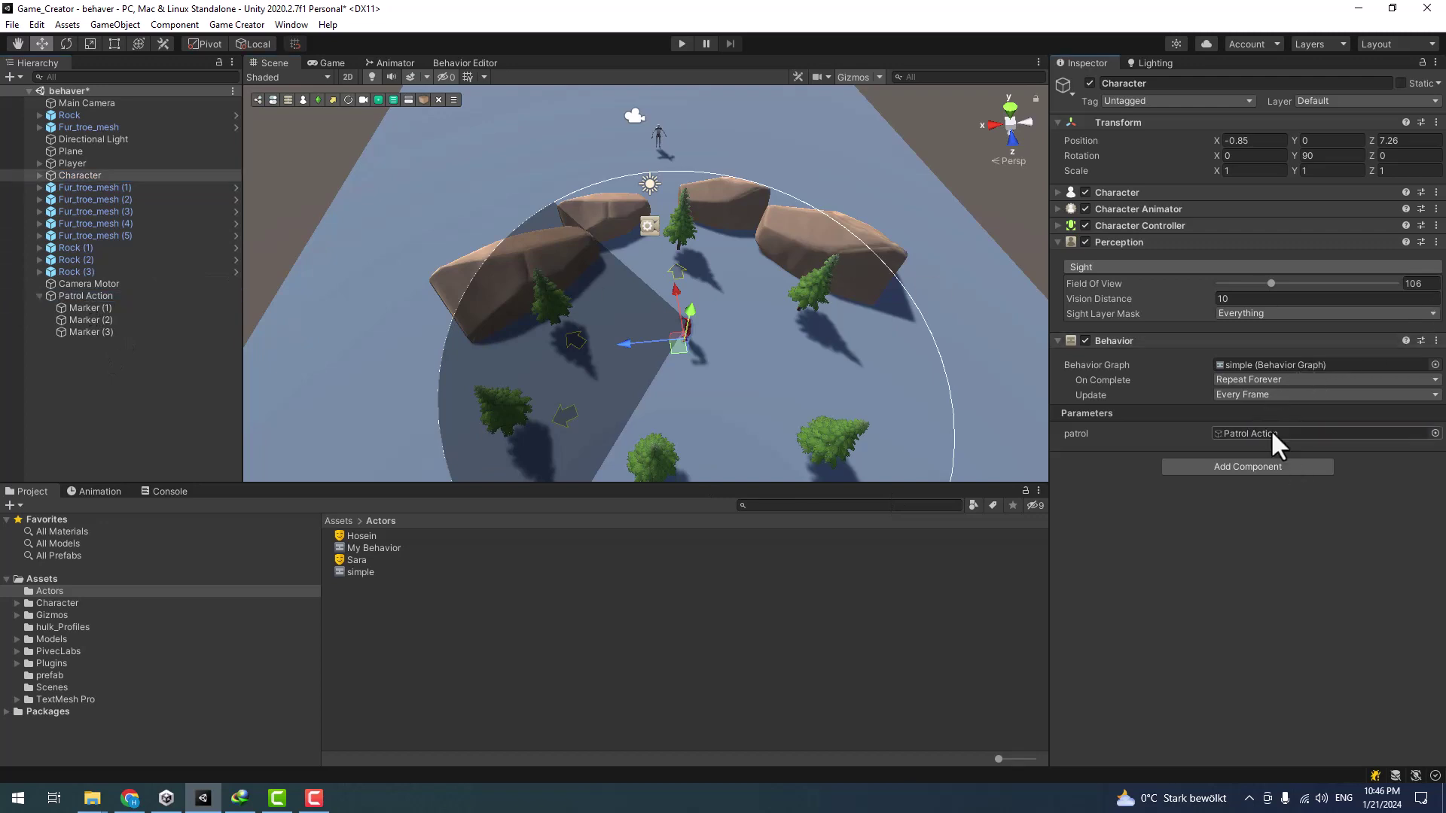
- Dock the Behavior Editor beside the Game view, play the scene to watch the patrol and the running graph nodes, and stop playing
click(332, 63)
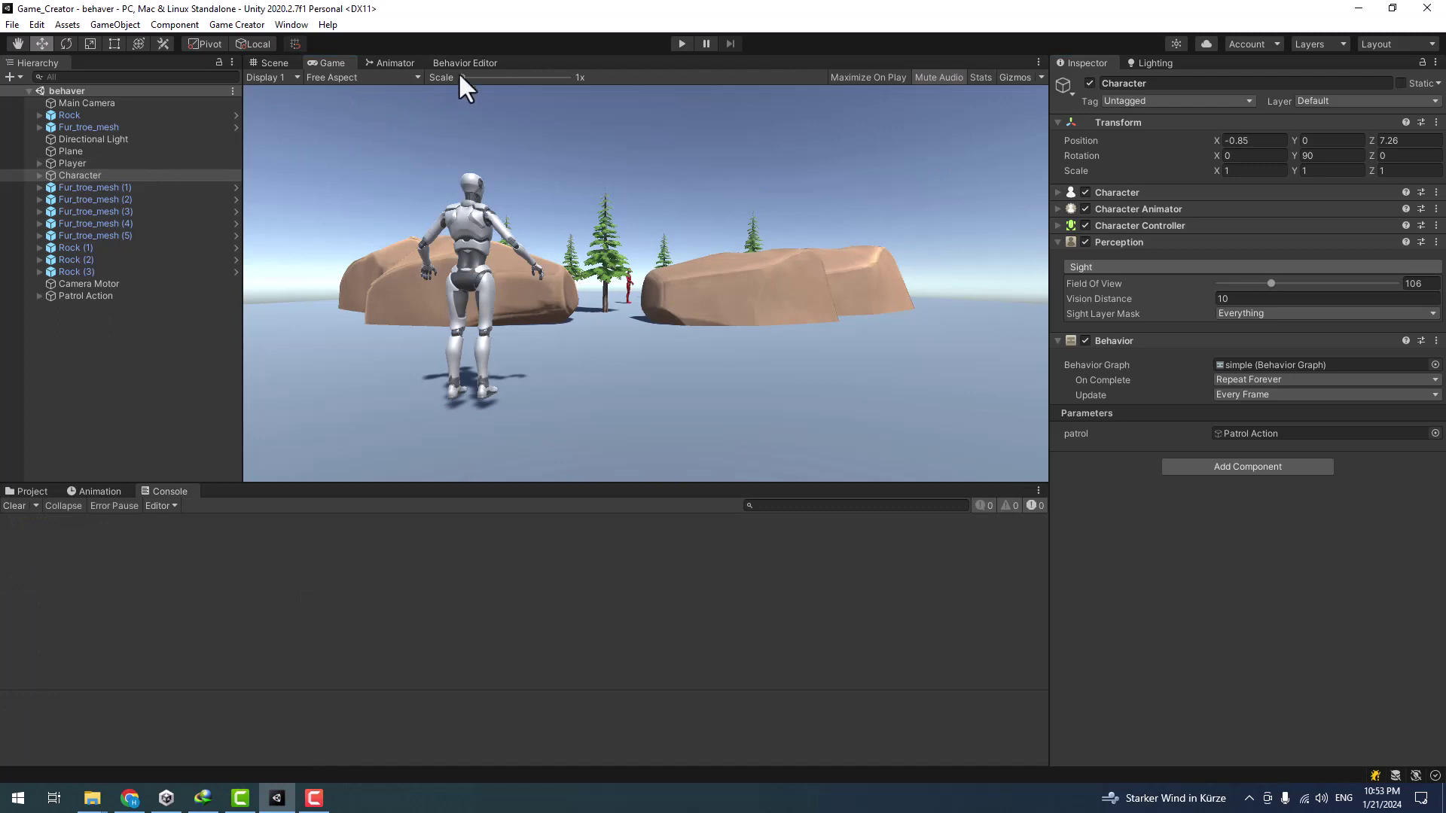
drag(459, 62, 961, 277)
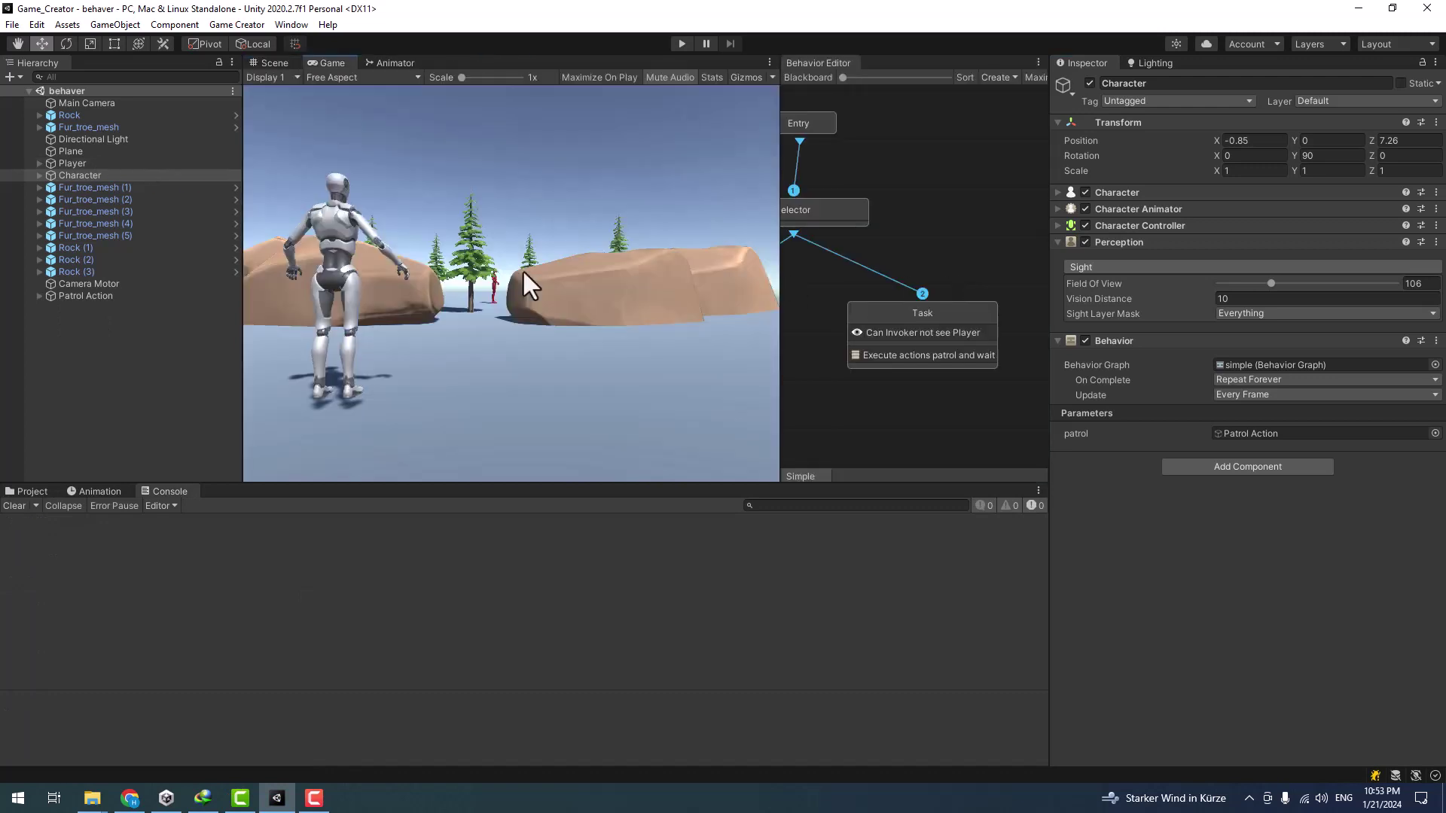
click(682, 44)
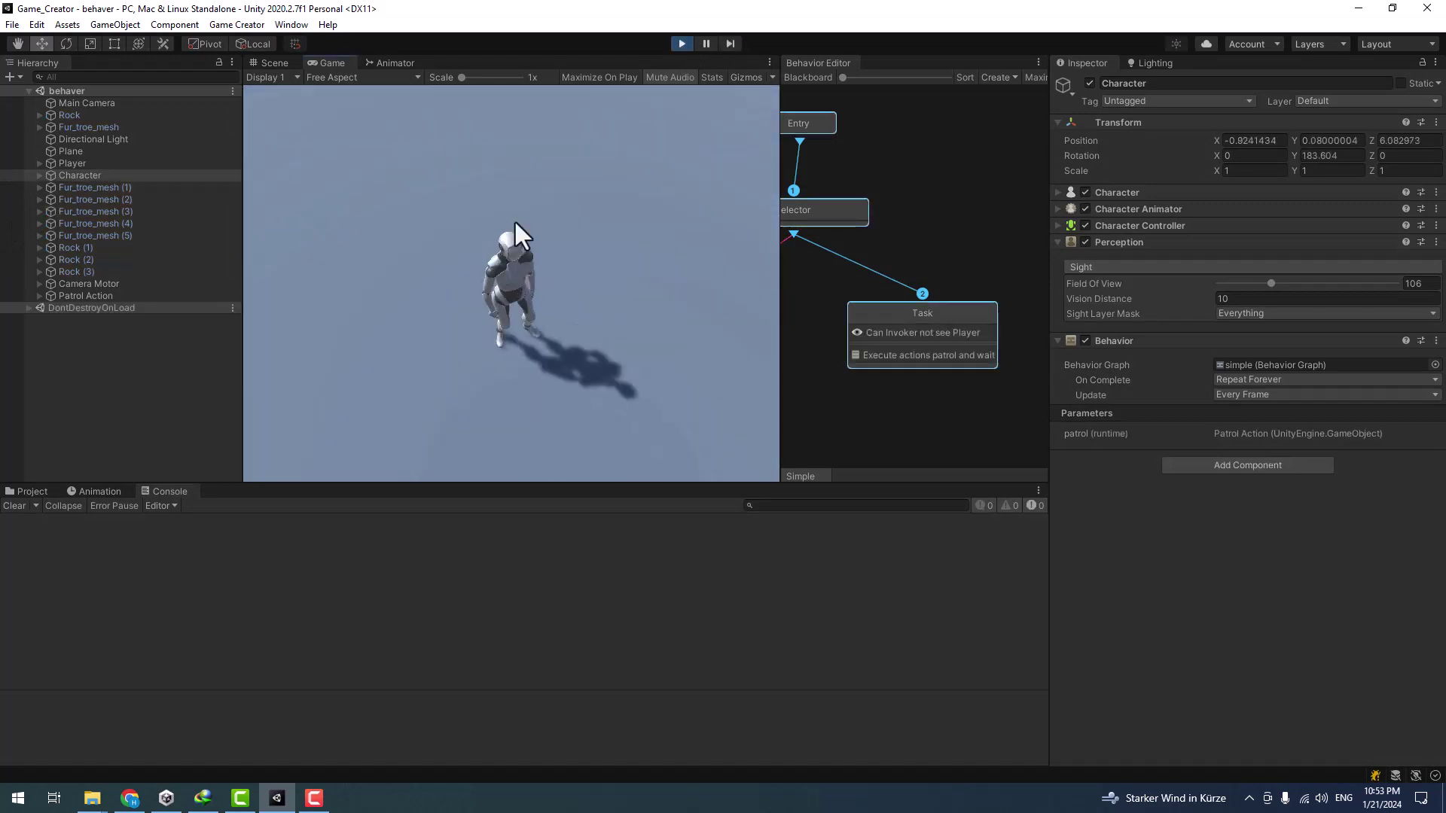
scroll(905, 219, down, 5)
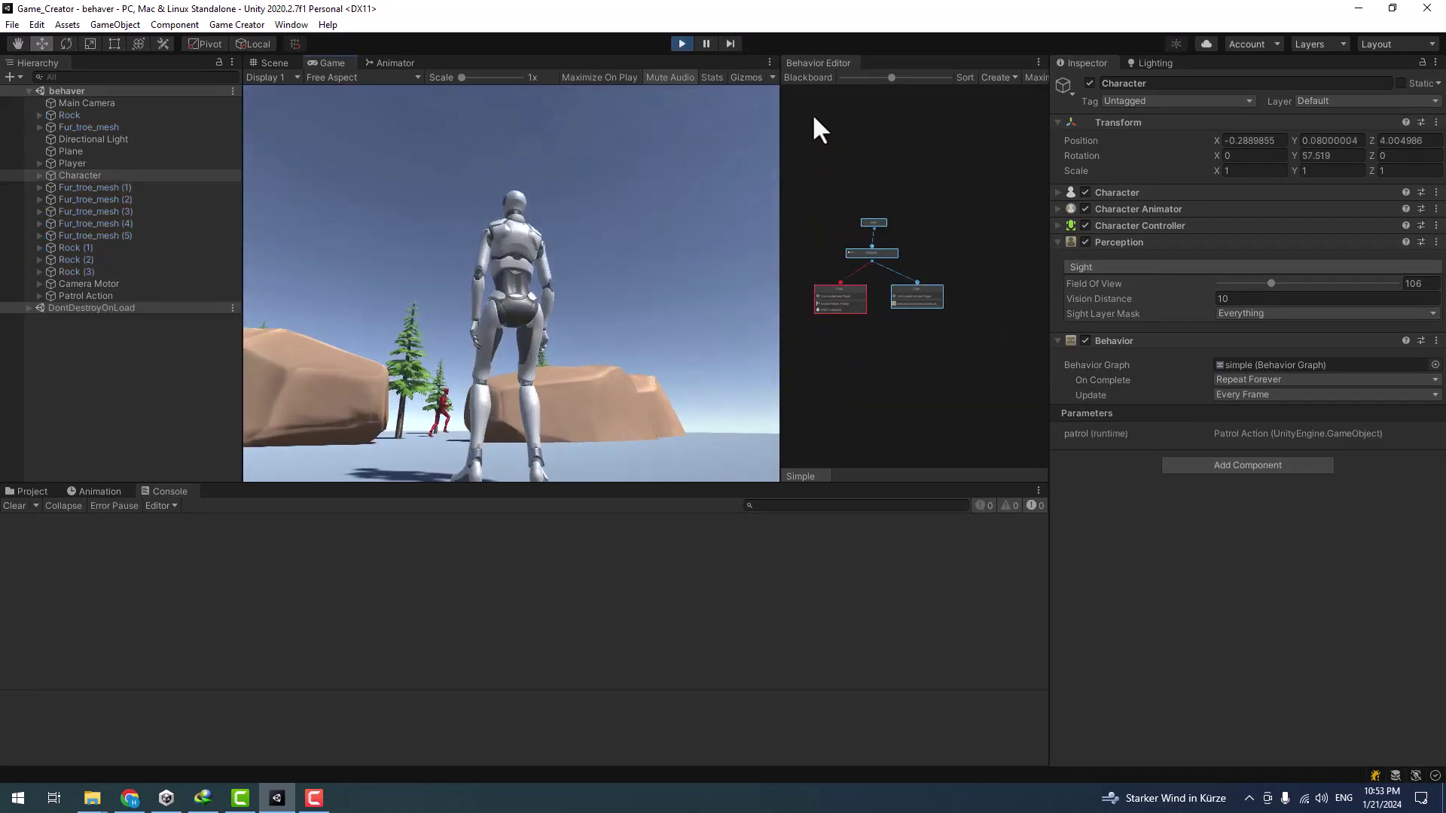
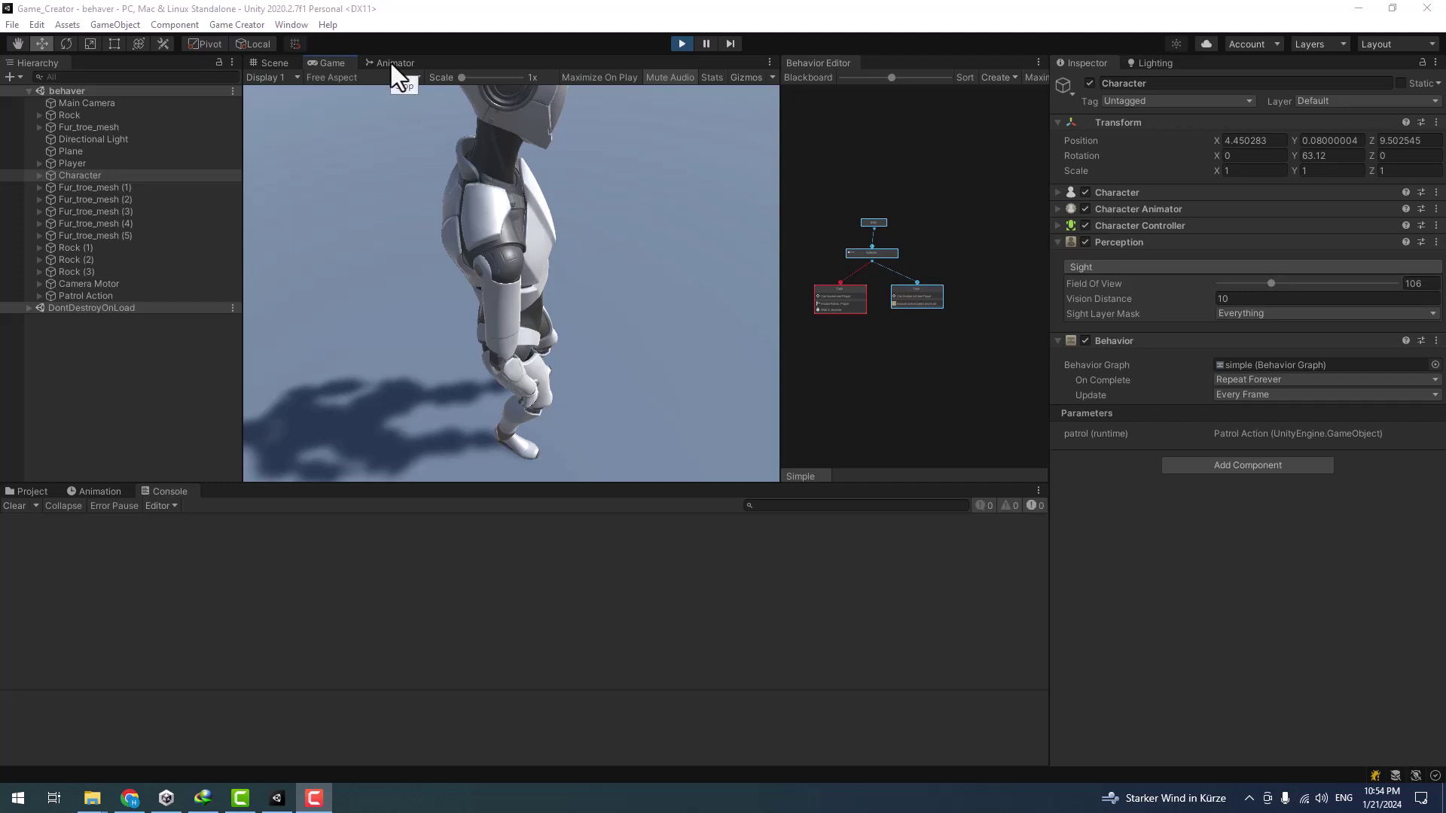
key(ctrl+p)
- Restore the Behavior Editor to the main view's tab group and add a Change Property action to the "Can Invoker not see Player" task
drag(802, 60, 495, 62)
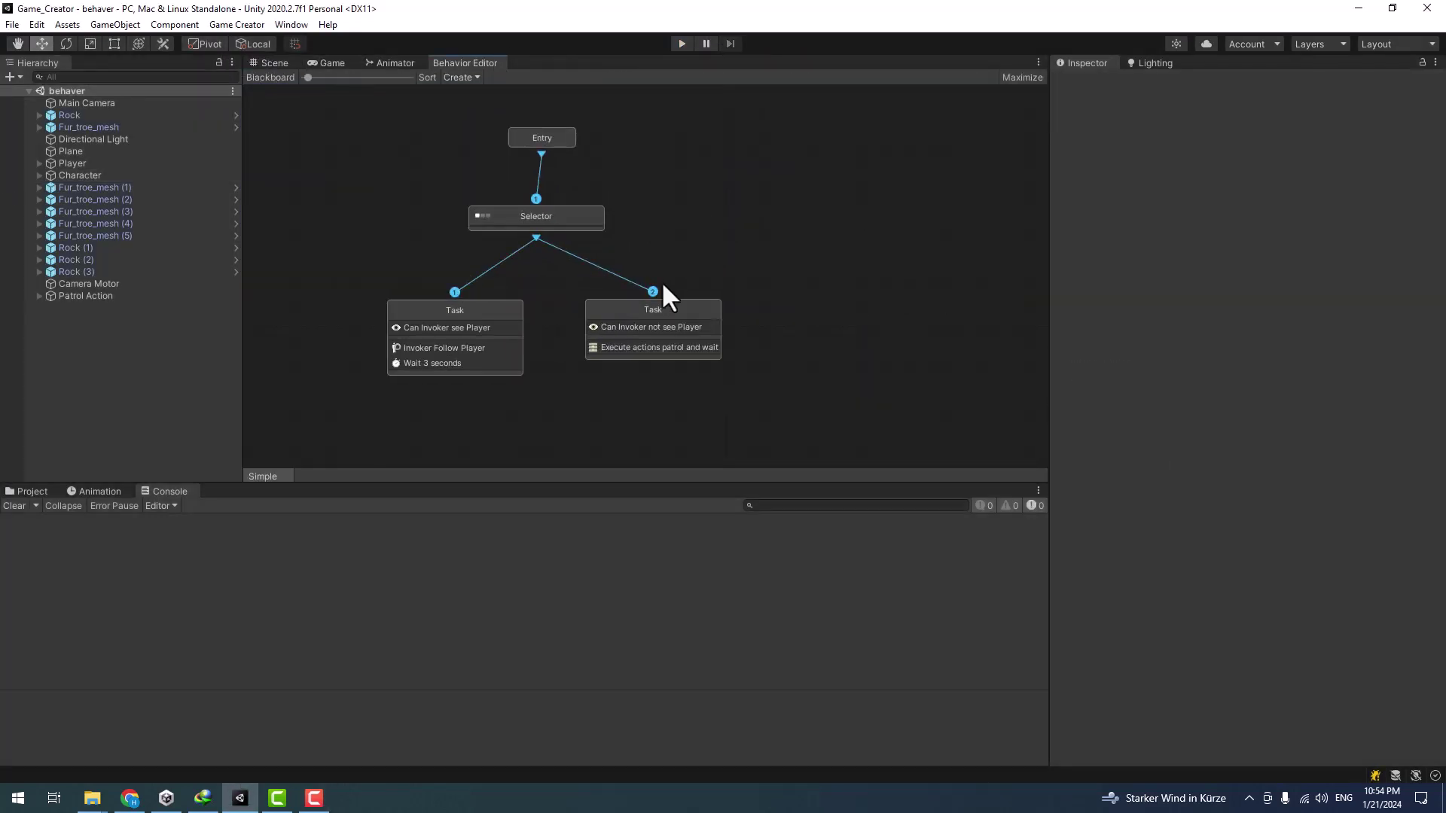
drag(663, 309, 645, 313)
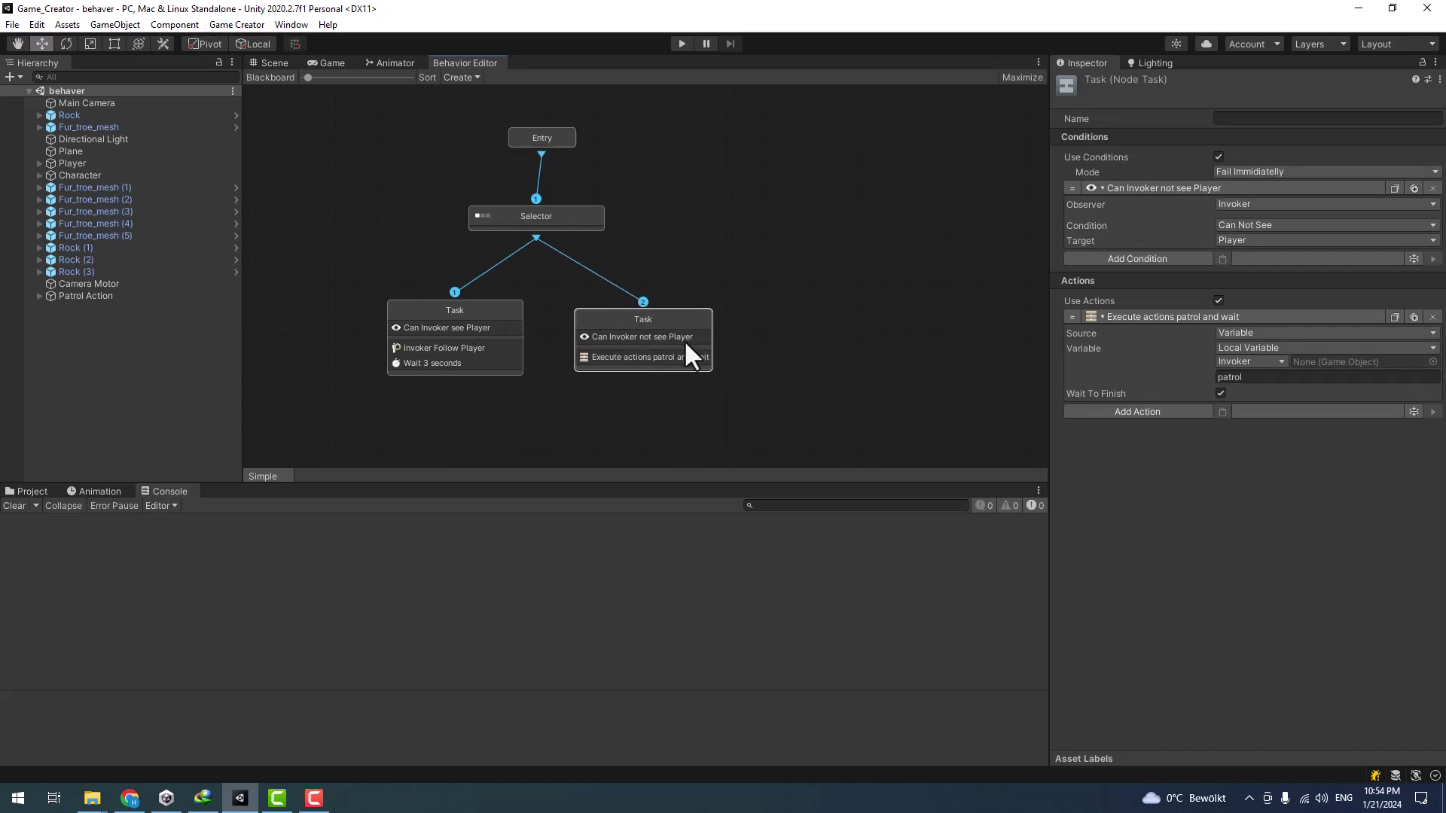
click(1111, 414)
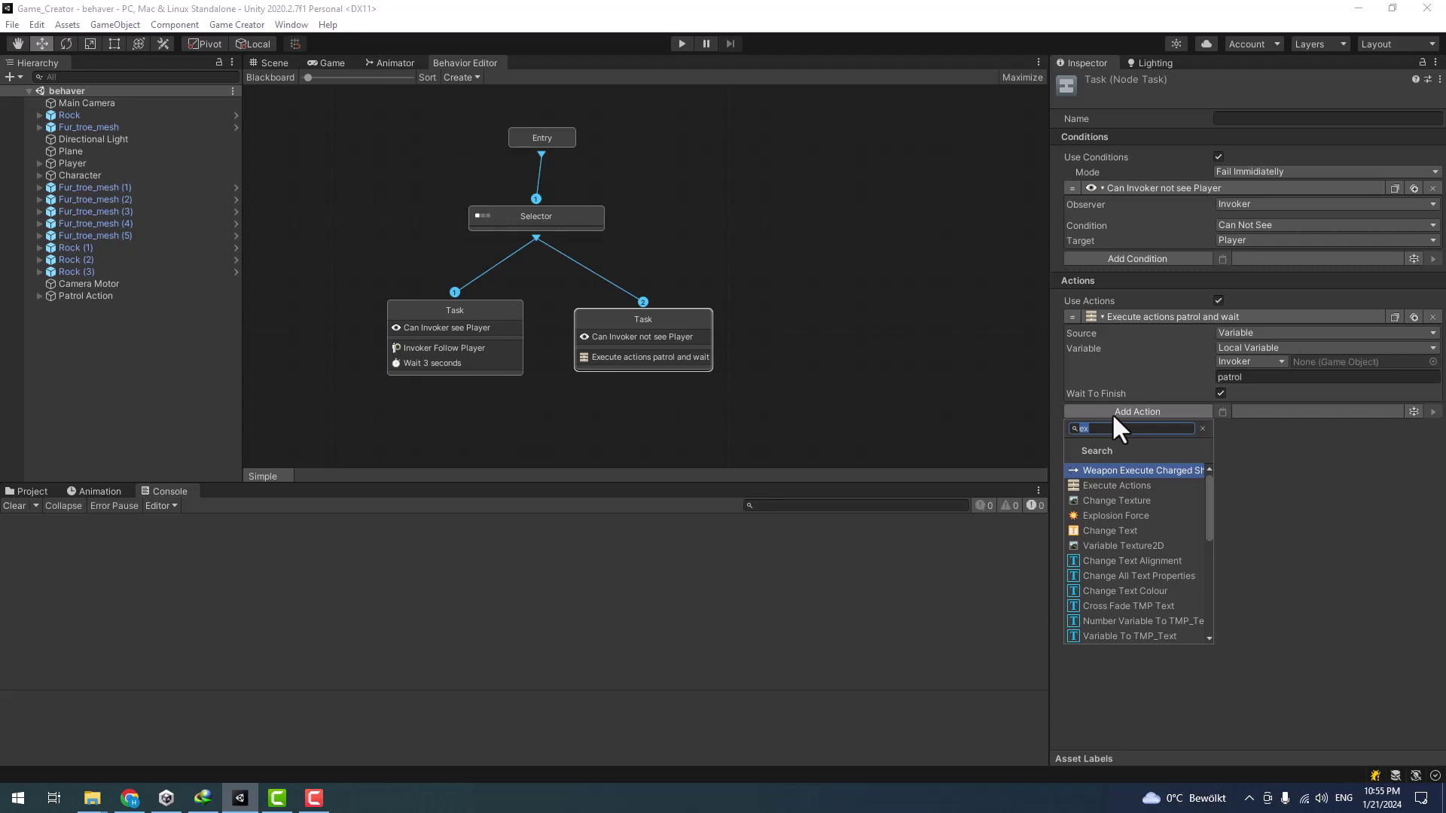
key(BackSpace)
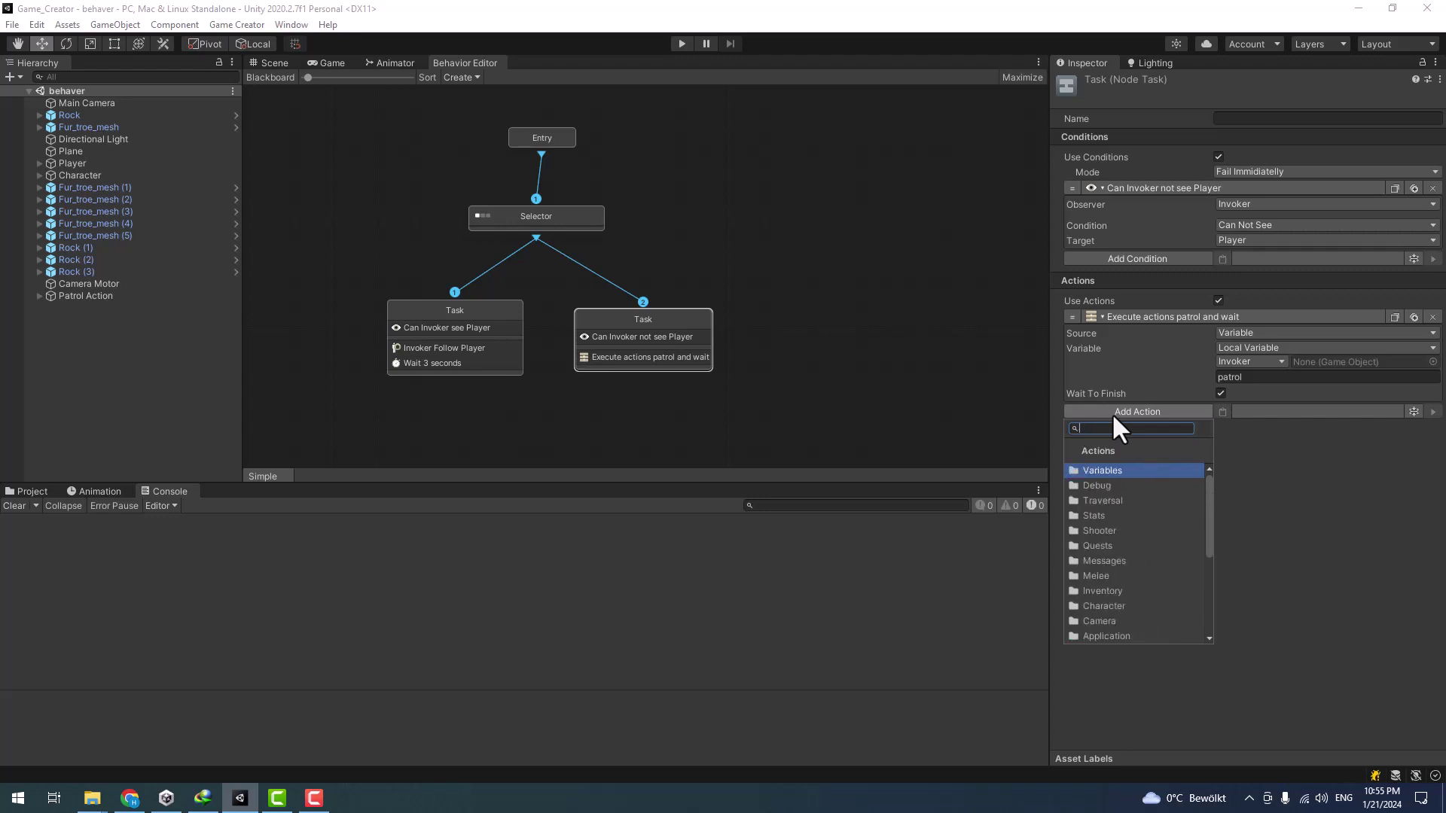
click(1112, 604)
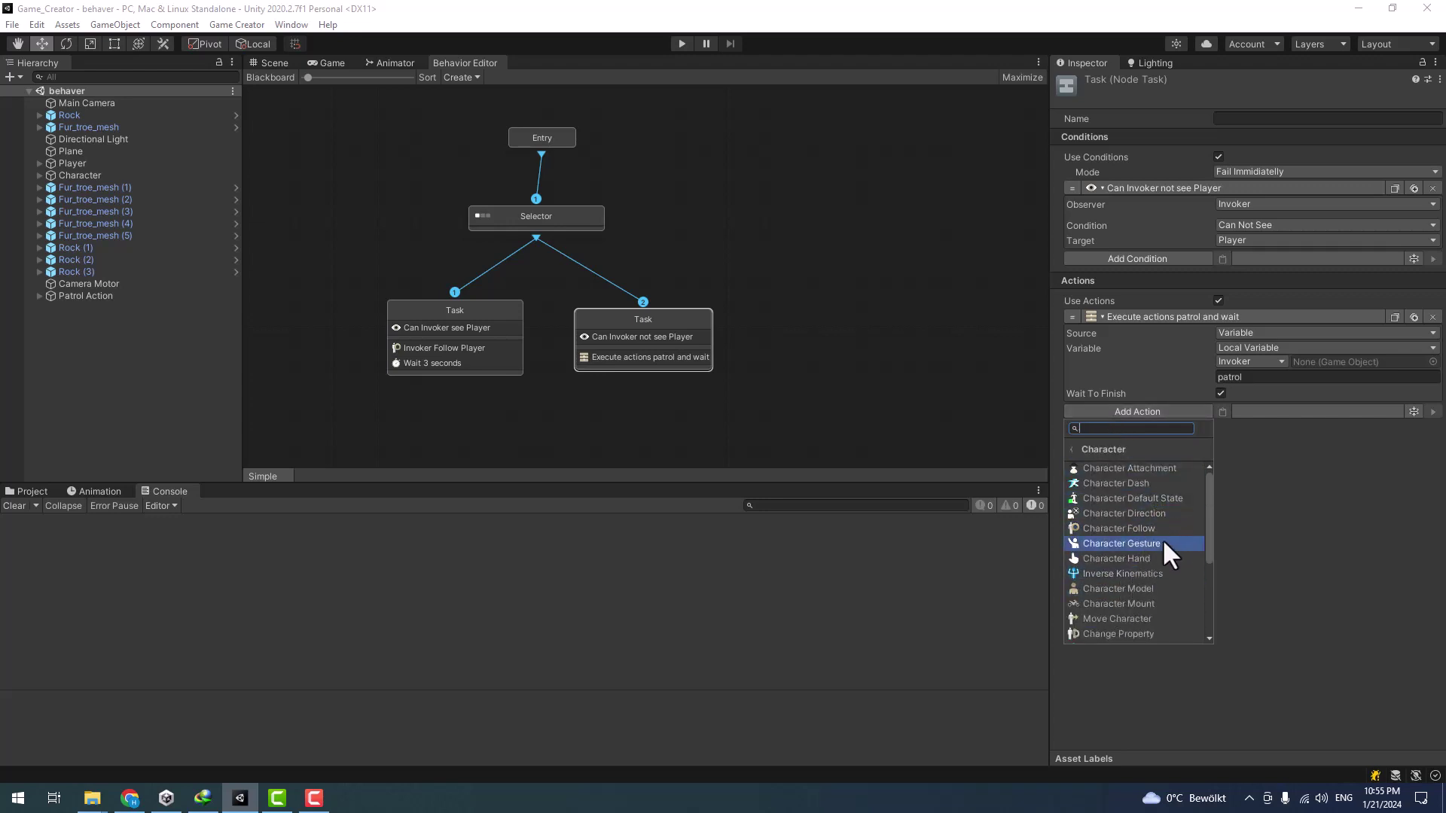
scroll(1150, 613, down, 3)
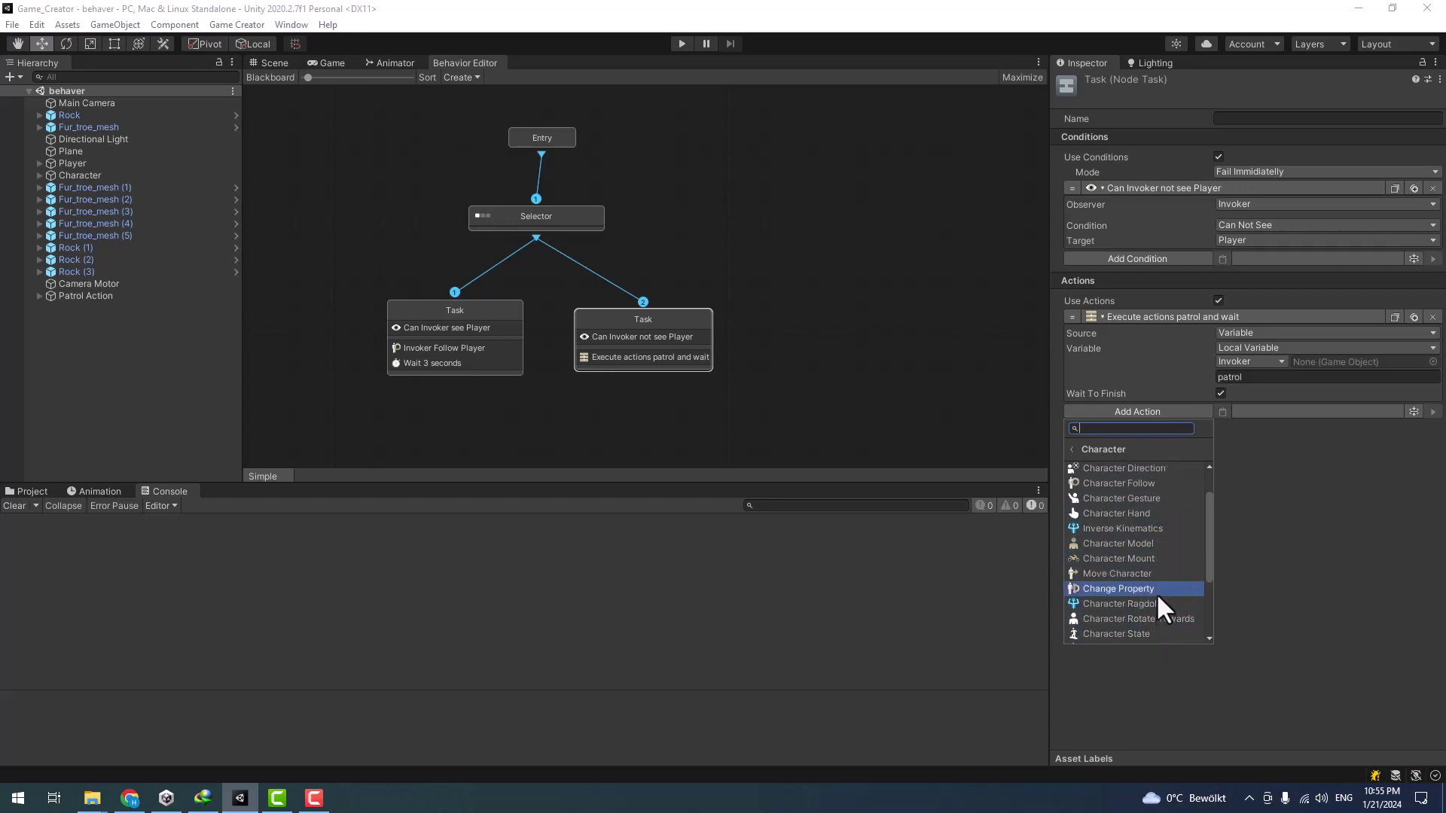
click(1155, 592)
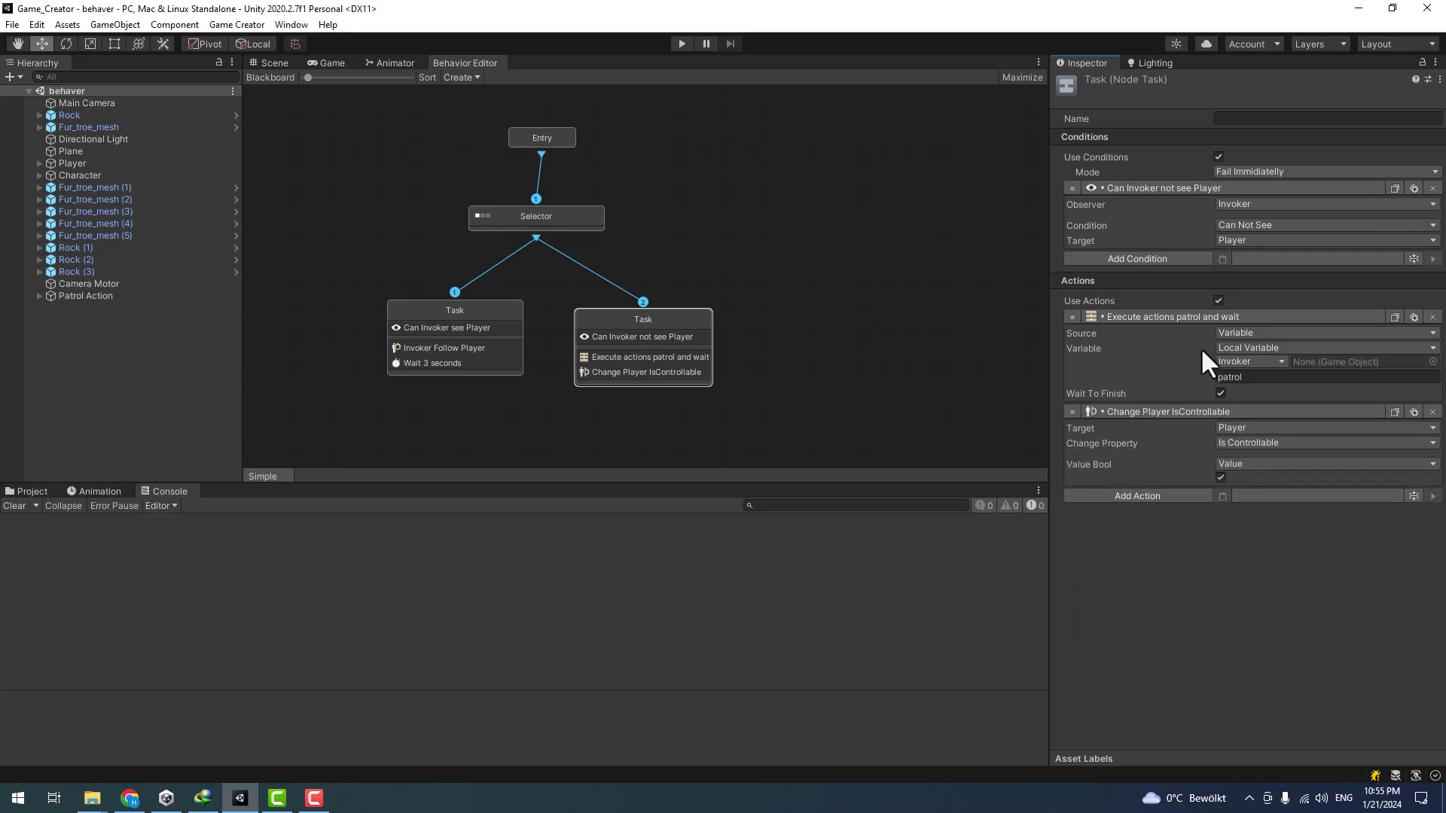
- Set the patrol task's Change Property action to turn off Can Run for the Invoker, and move it above the Execute Actions entry
click(1262, 429)
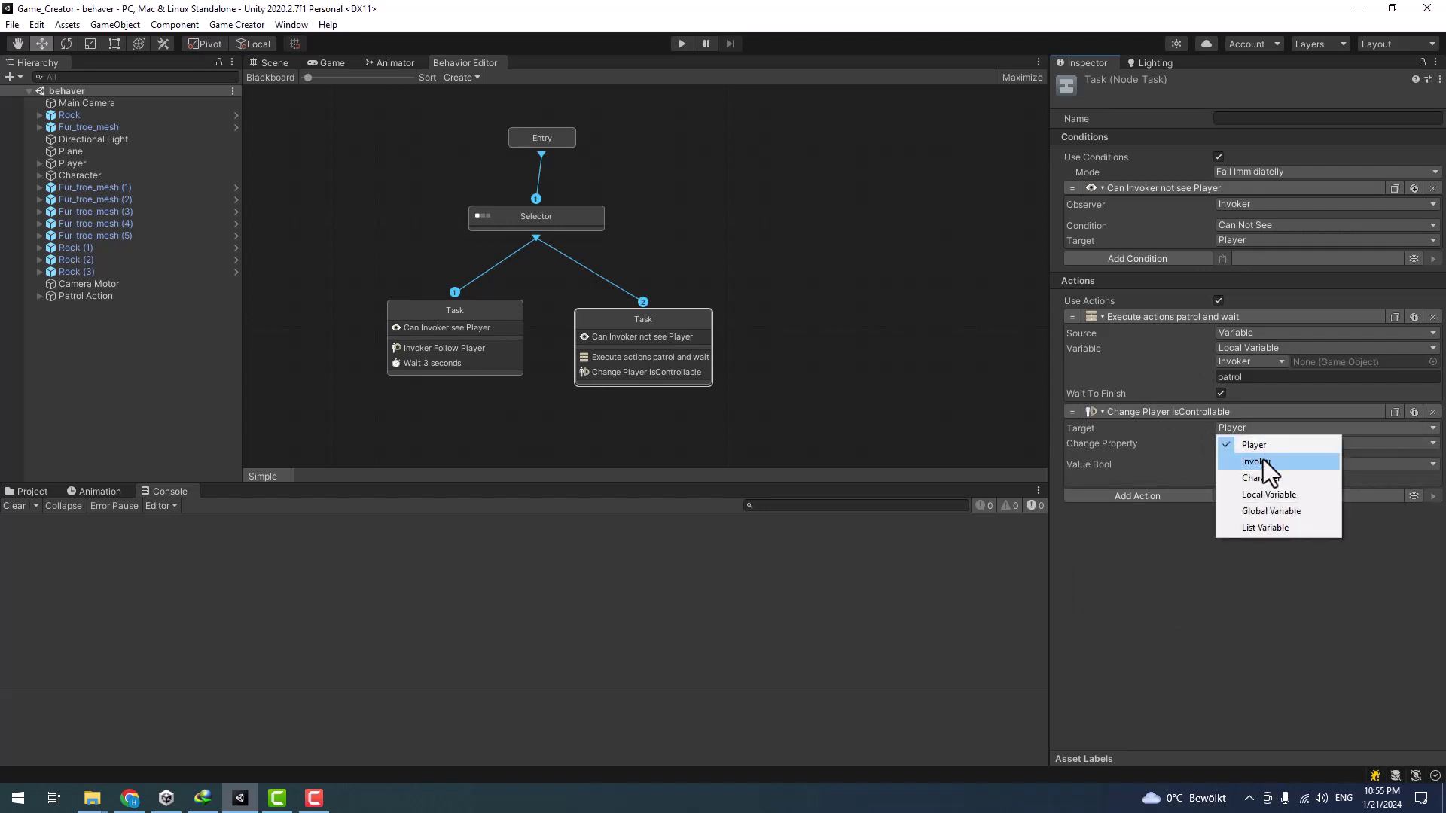
click(1263, 464)
click(1249, 444)
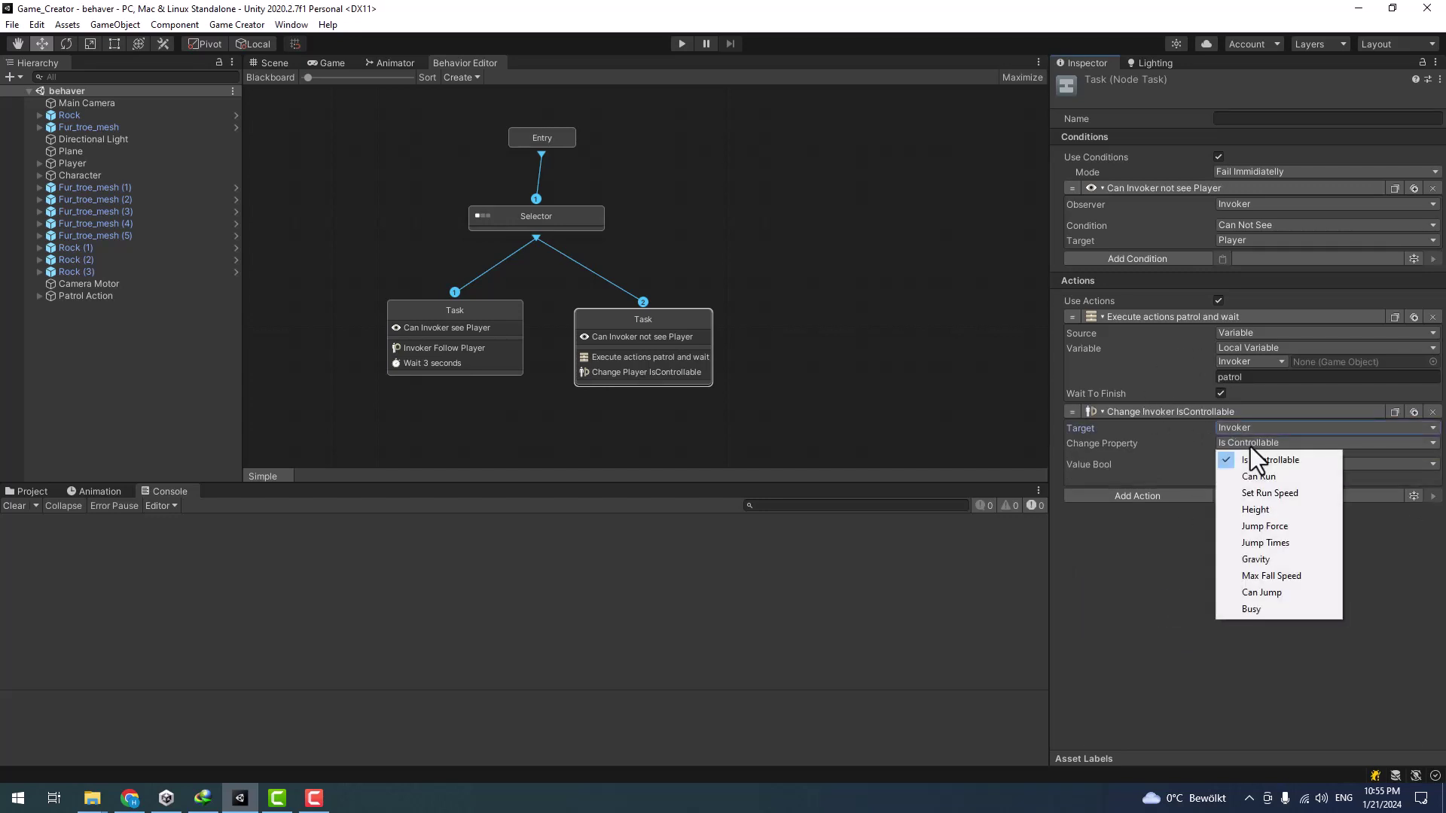
click(1260, 471)
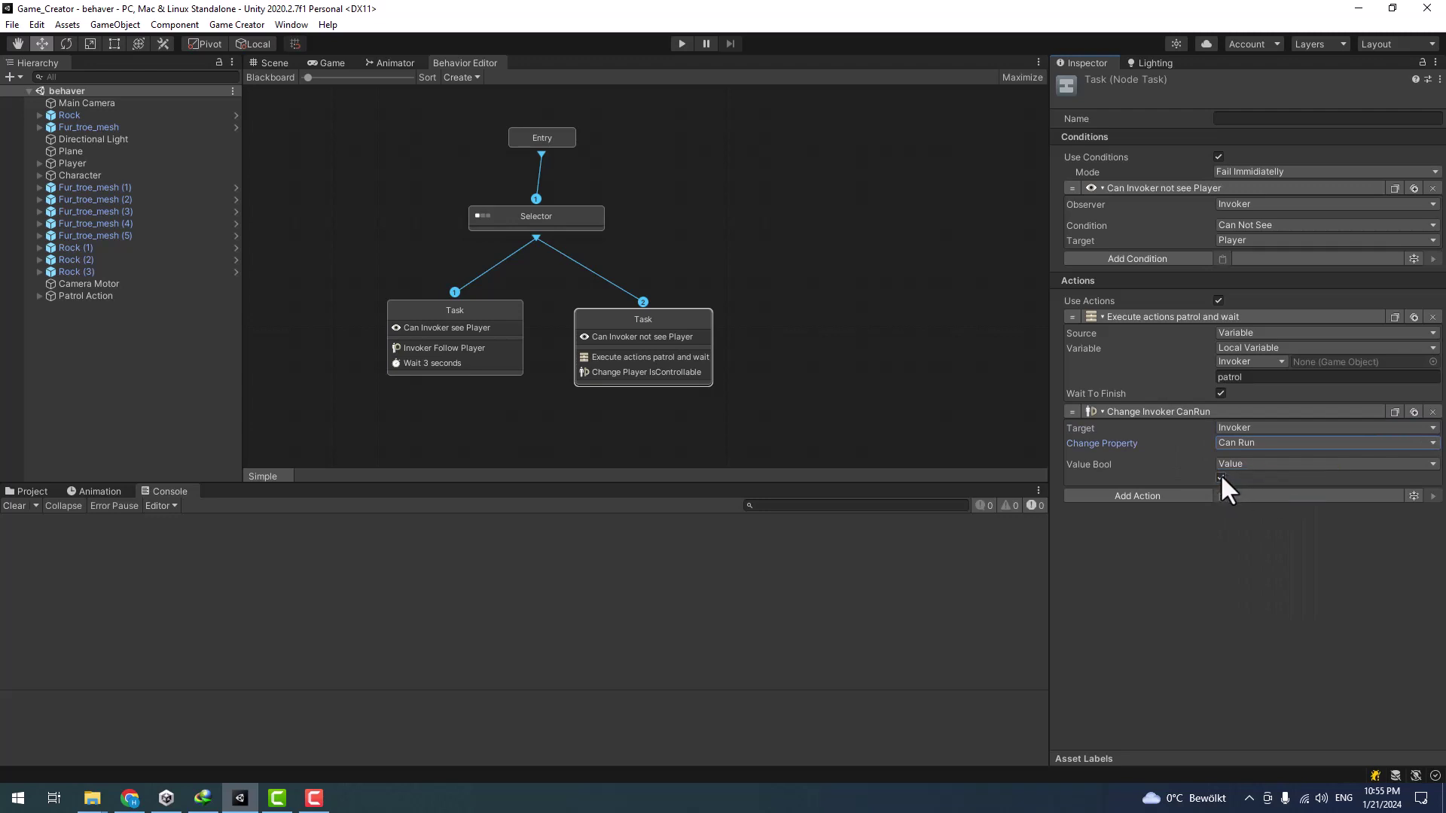
click(1220, 475)
drag(1074, 303, 1275, 360)
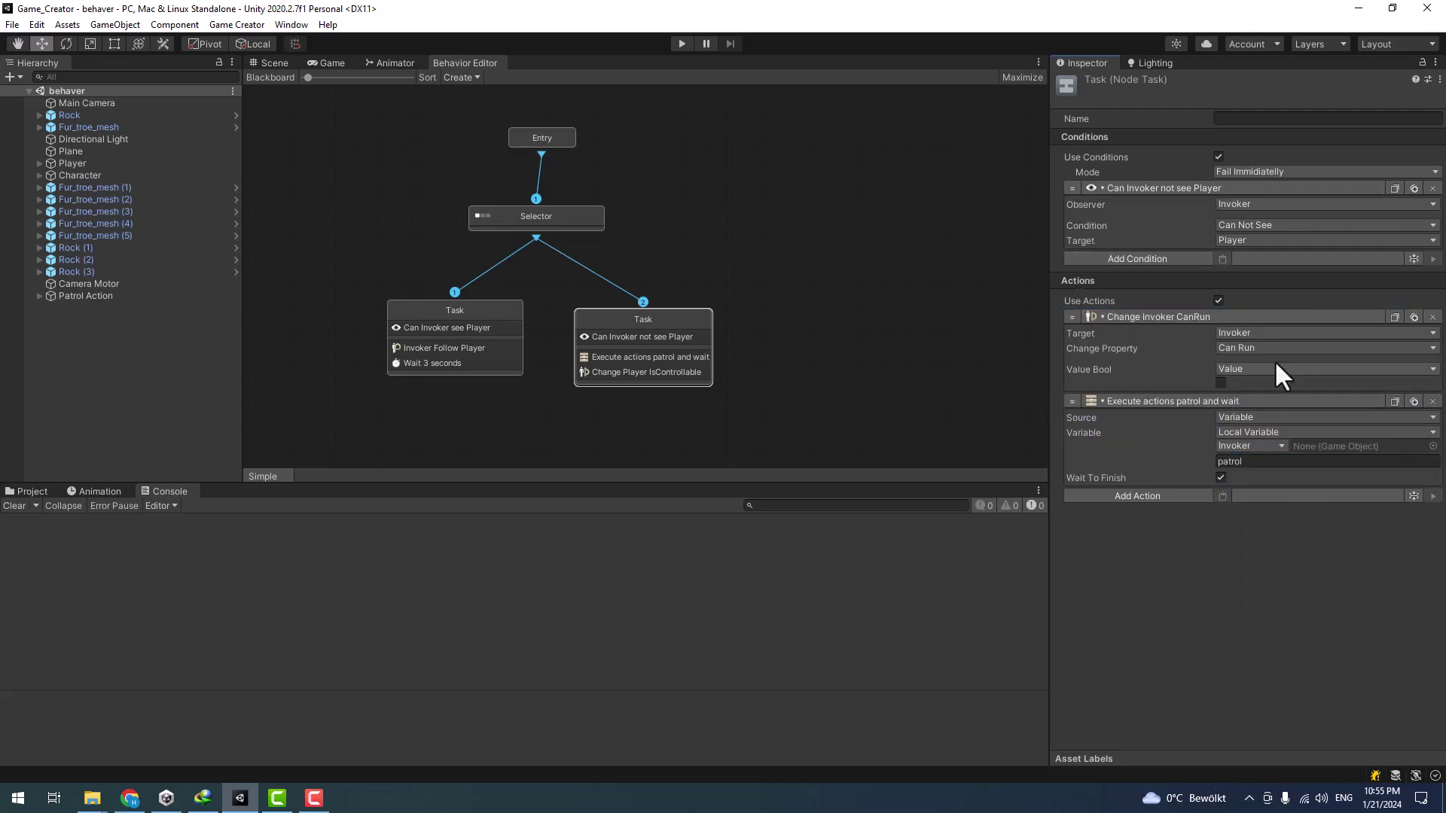
- Add a Change Property action for the Invoker's Can Run to the "Can Invoker see Player" task and place it first
click(472, 311)
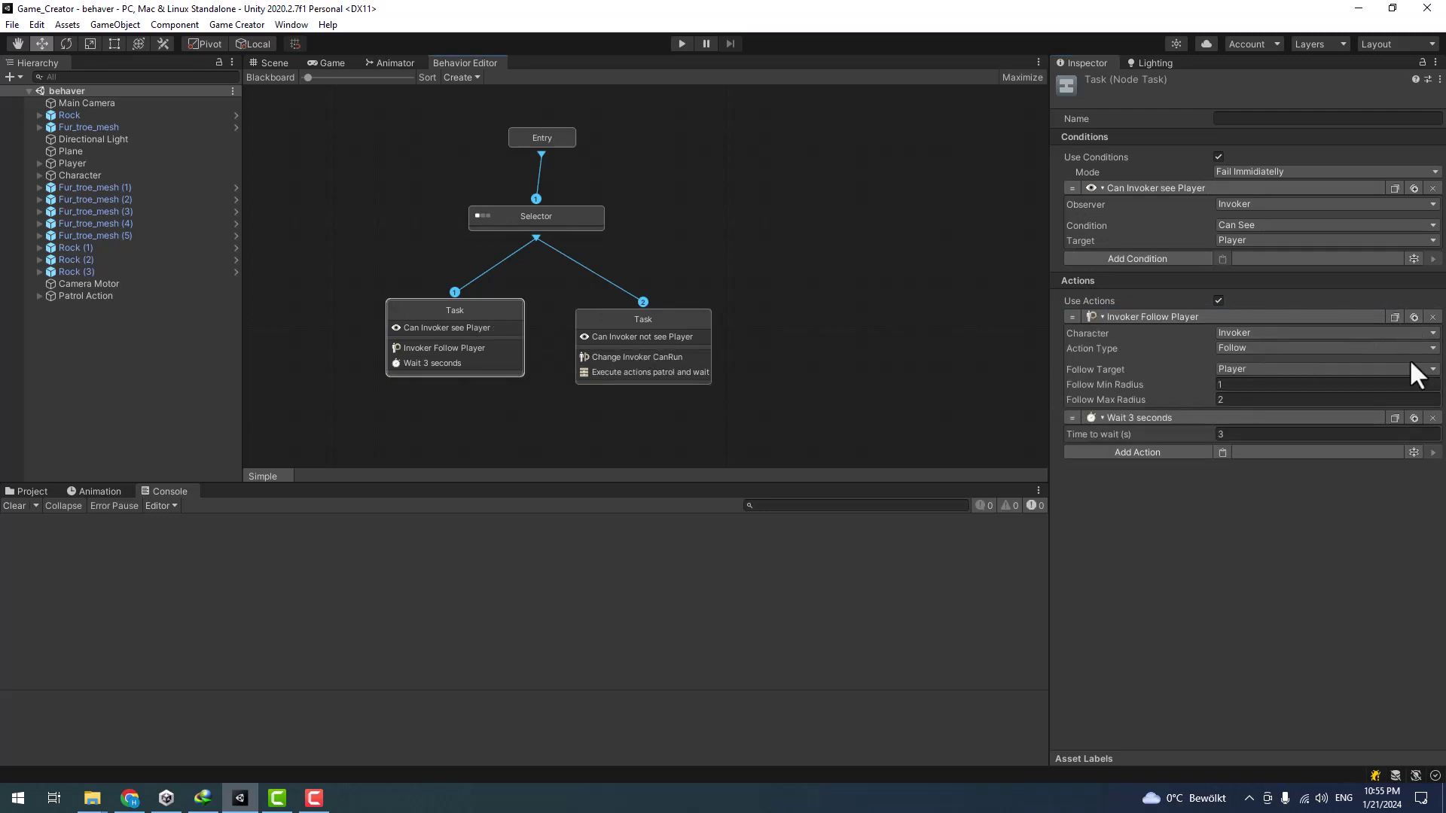
click(1221, 452)
drag(1072, 449, 1072, 305)
- Add a composite node as a third child of the Selector and move the patrol task lower to make room
click(639, 310)
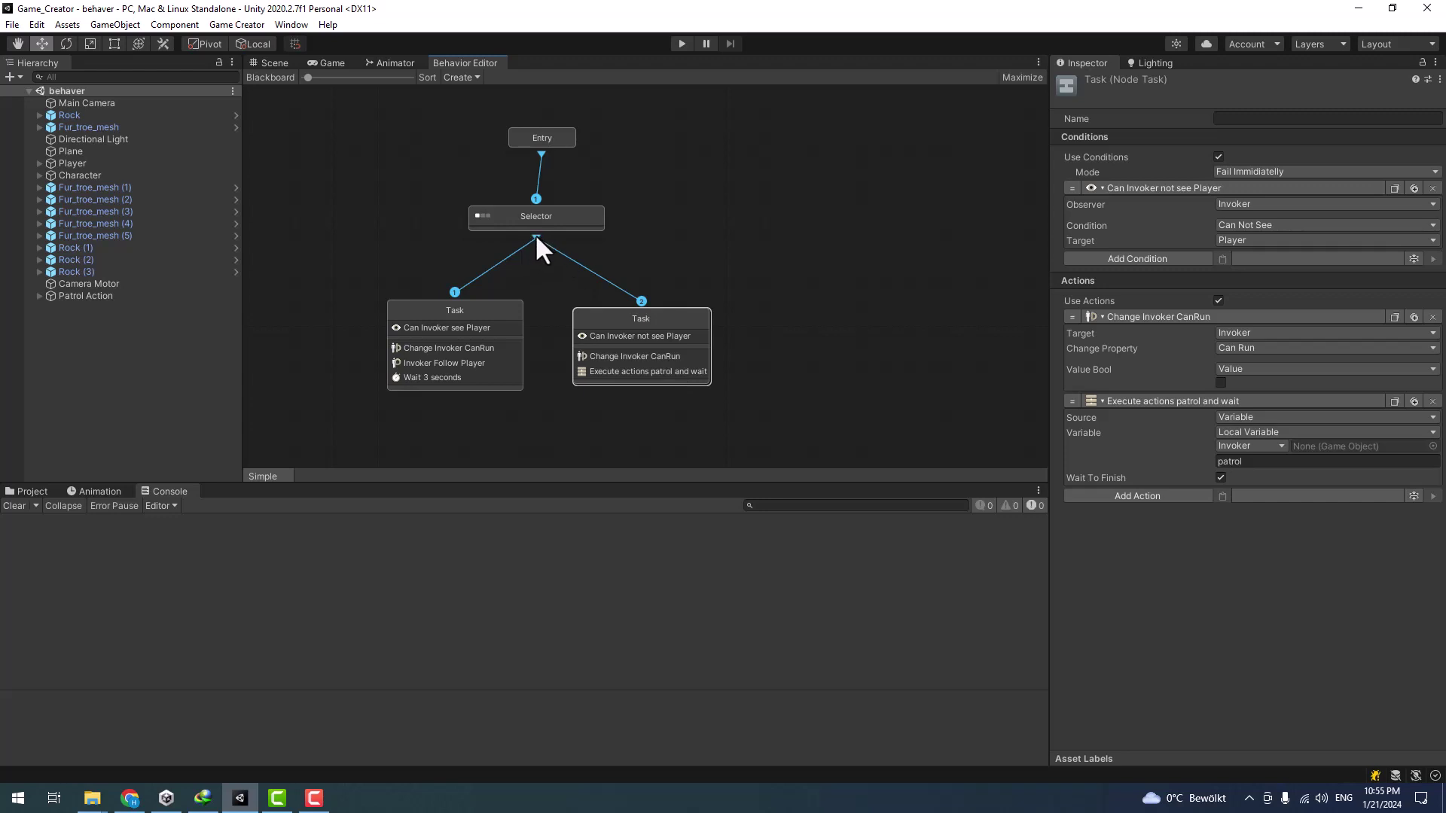
drag(727, 280, 736, 270)
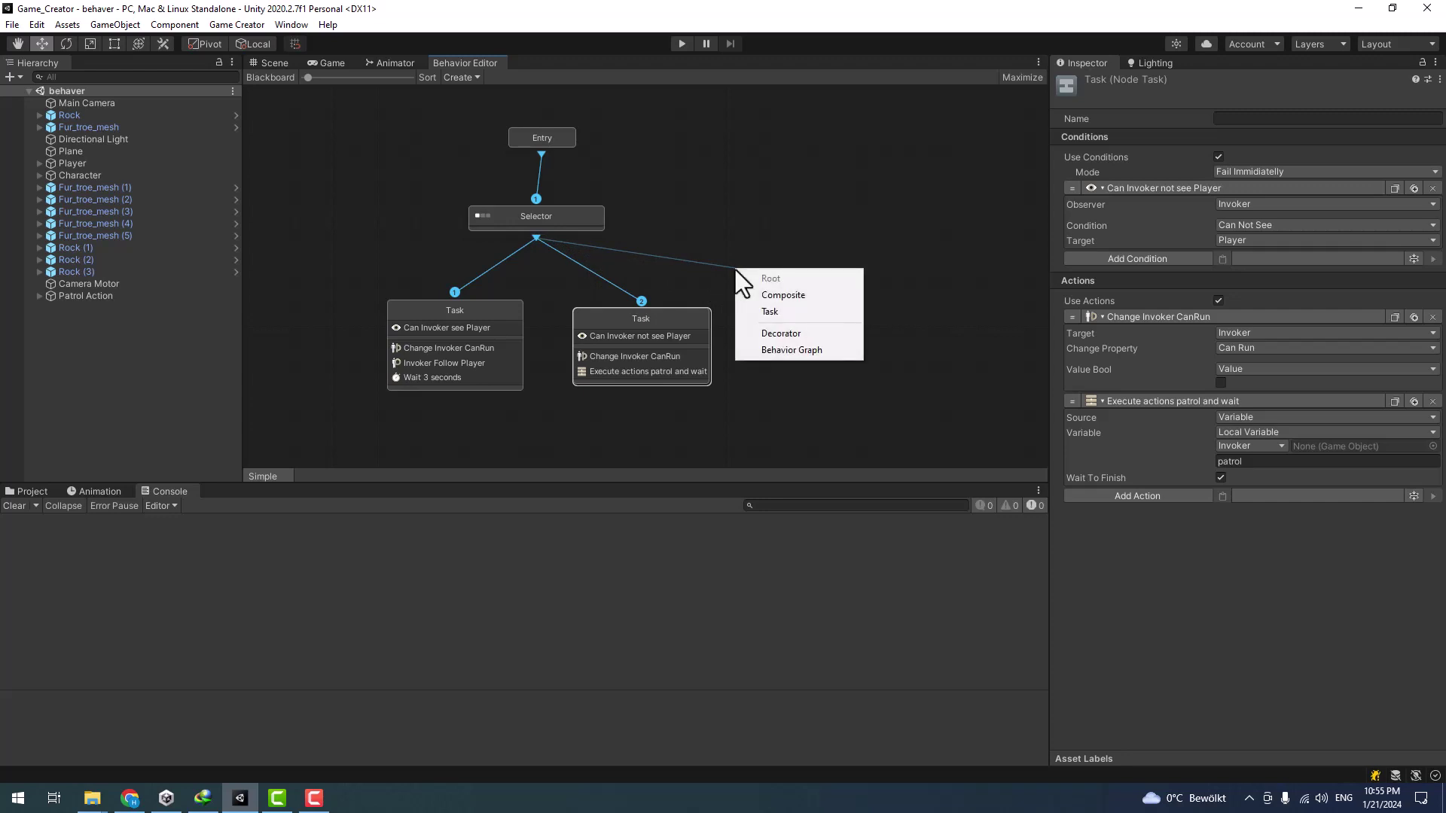
click(785, 300)
click(784, 299)
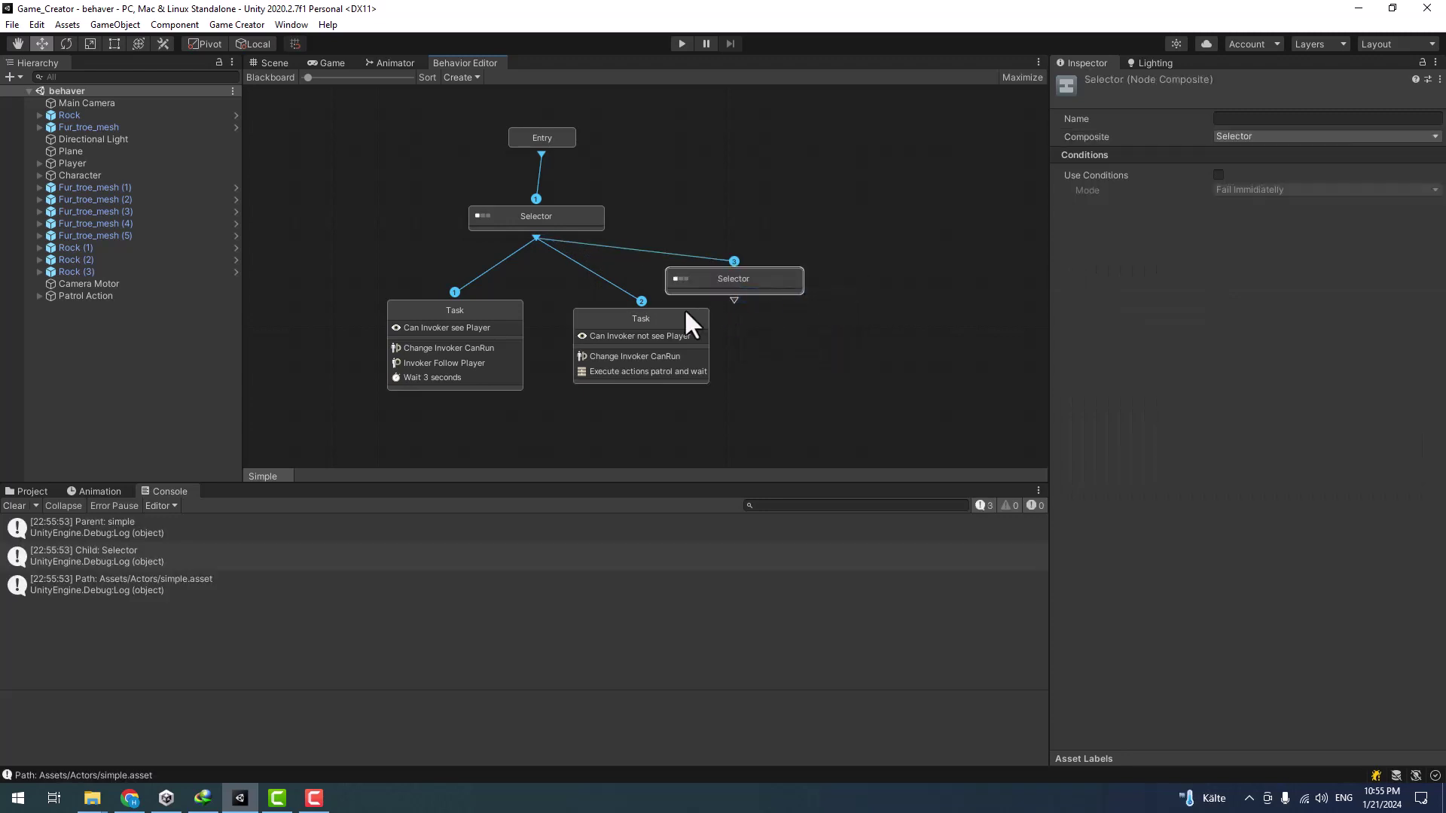
drag(684, 308, 668, 342)
click(724, 291)
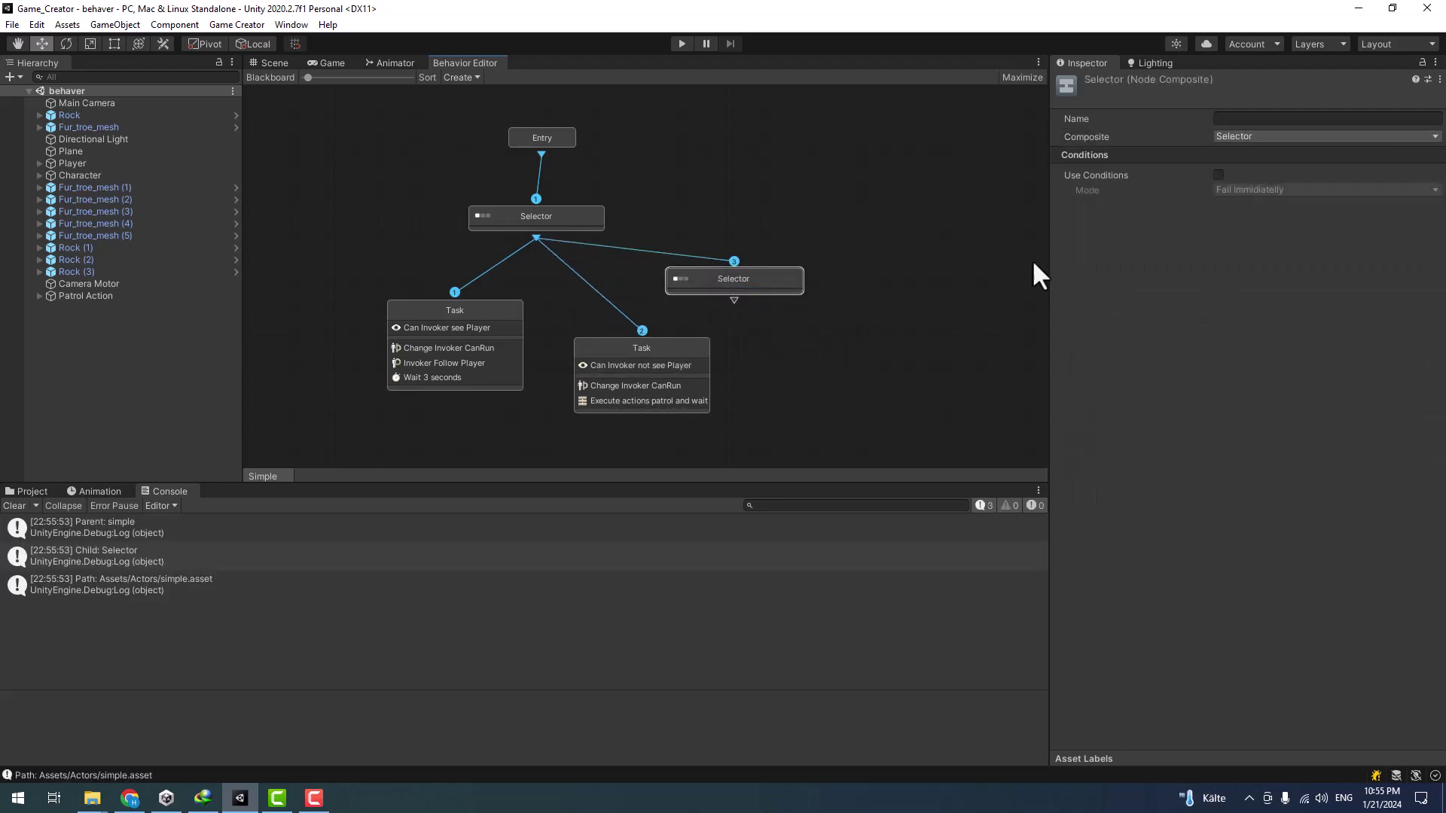
- Set the new composite node to Parallel and connect the "Can Invoker not see Player" task beneath it
click(1249, 135)
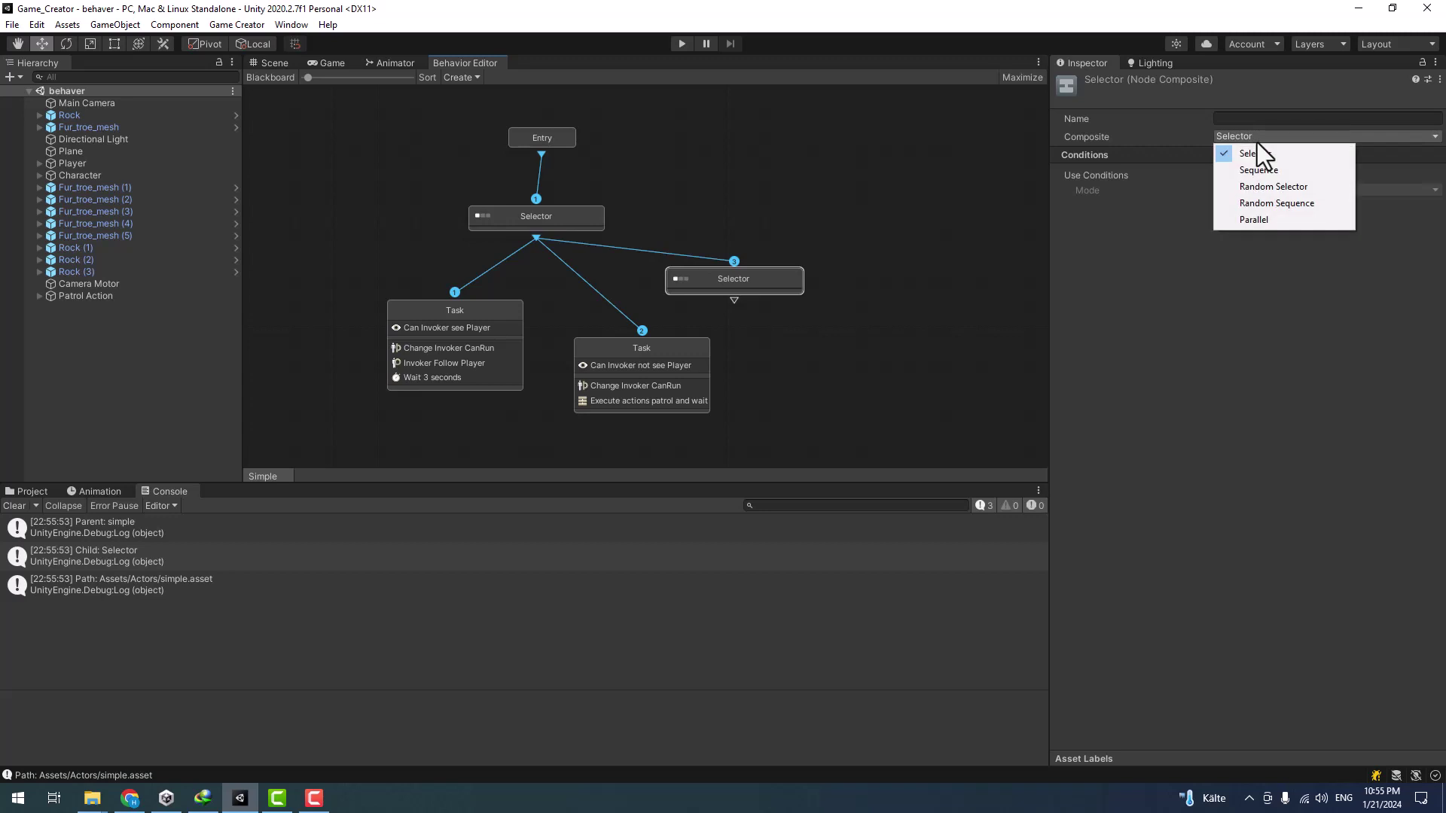
click(1250, 218)
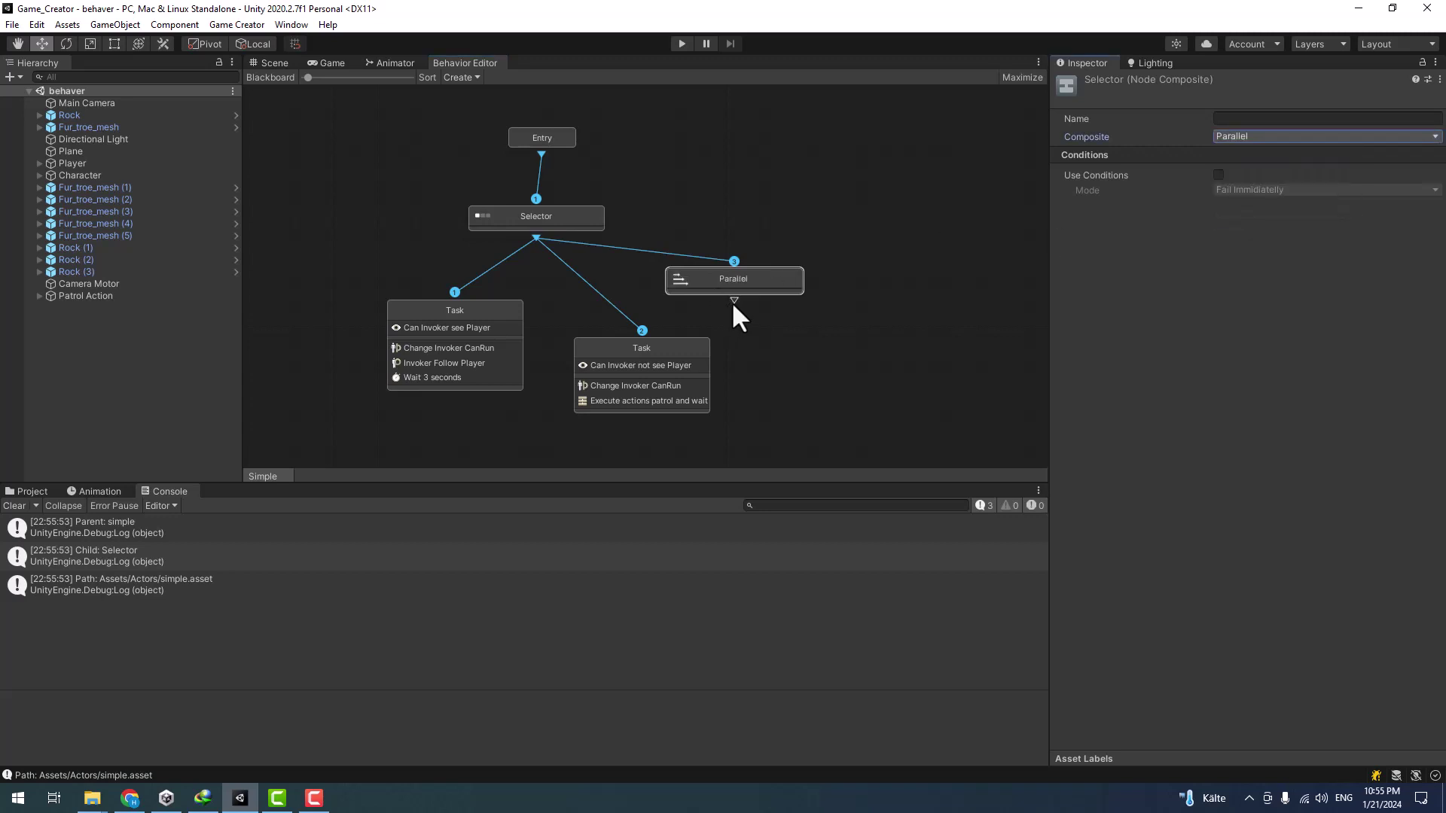
drag(735, 300, 659, 336)
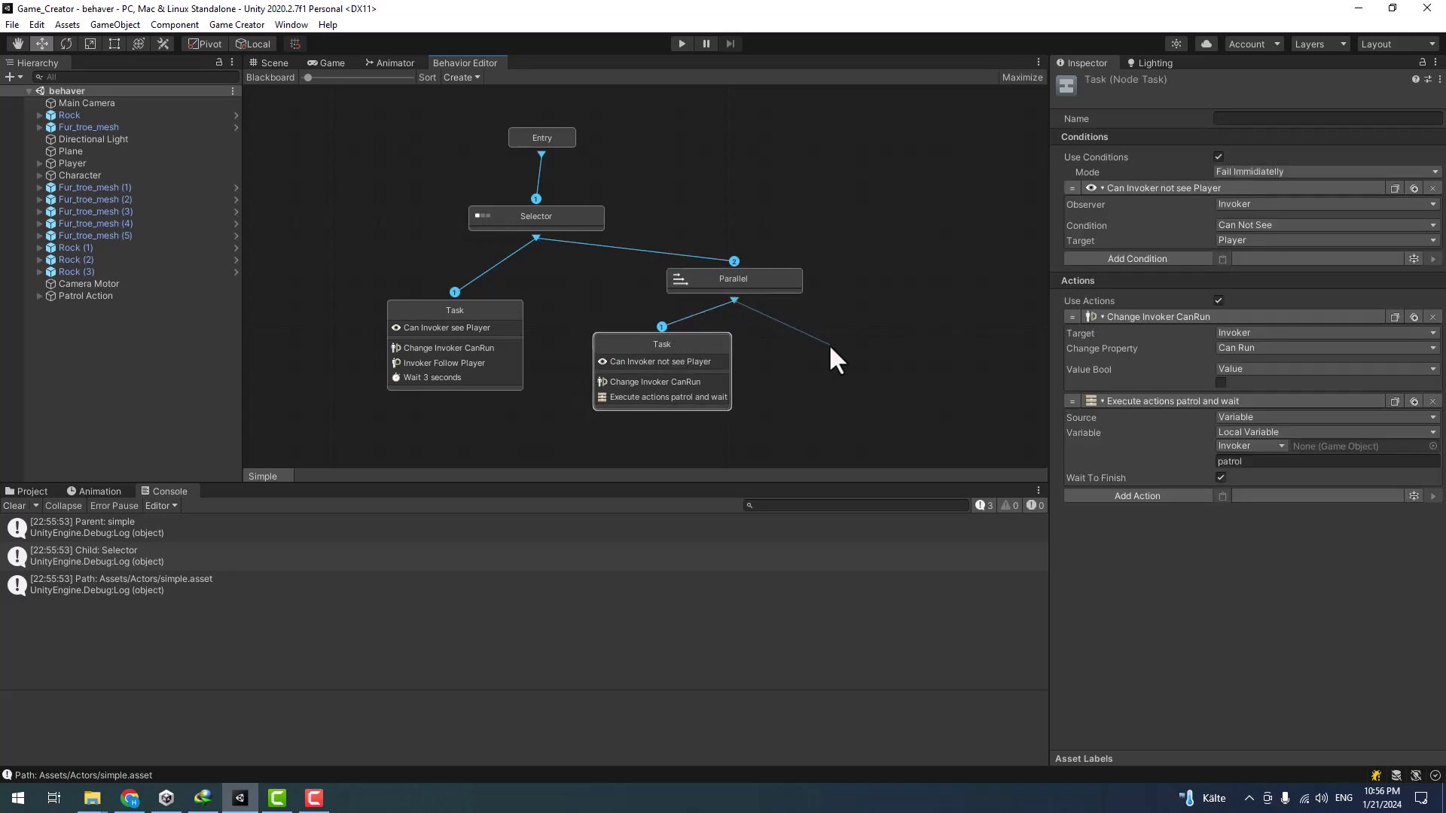
drag(830, 345, 864, 354)
click(886, 387)
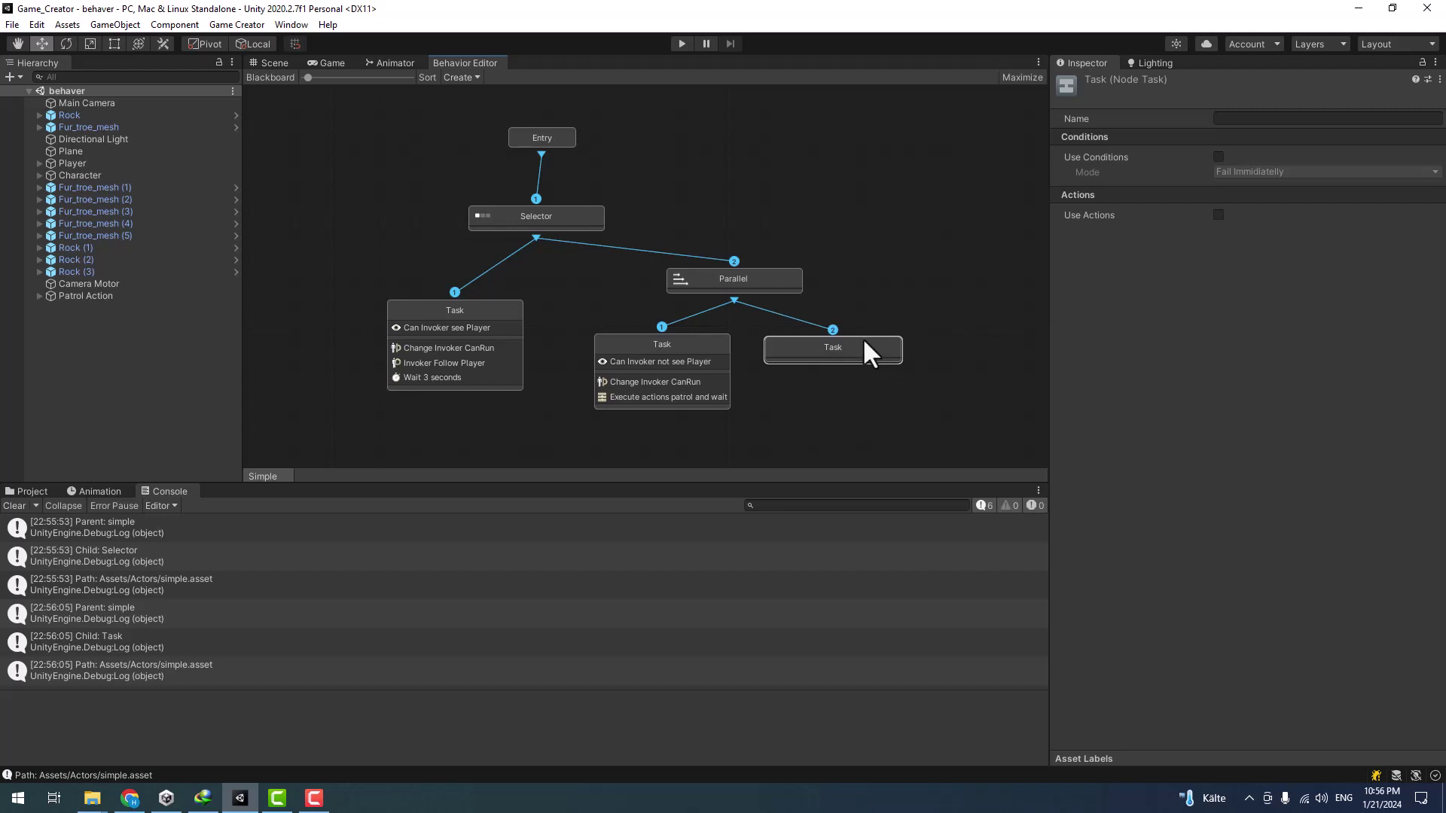
key(Delete)
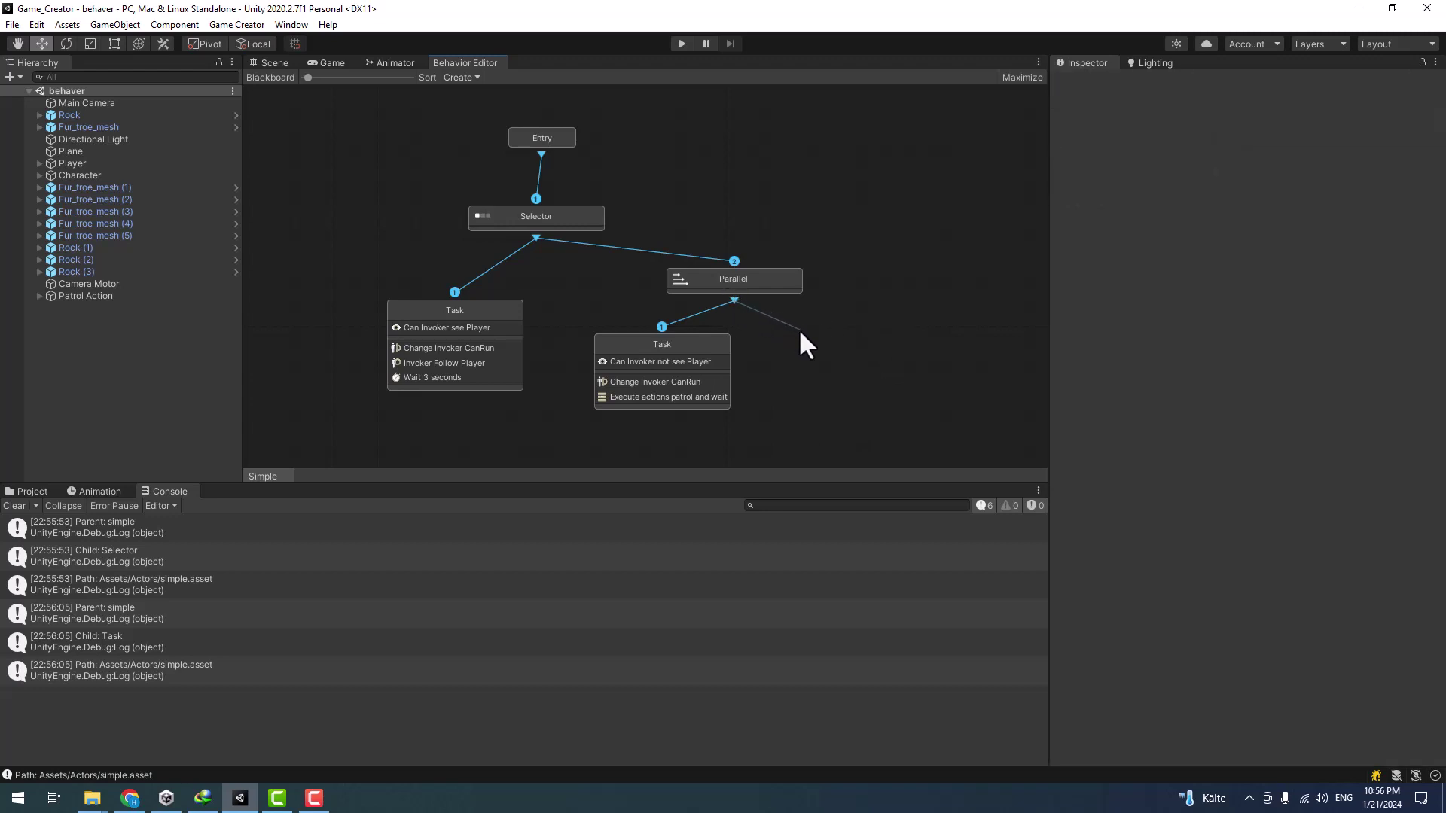
- Add a Behavior Graph node under the Parallel composite beside the patrol task, and clear the console log
drag(800, 330, 803, 333)
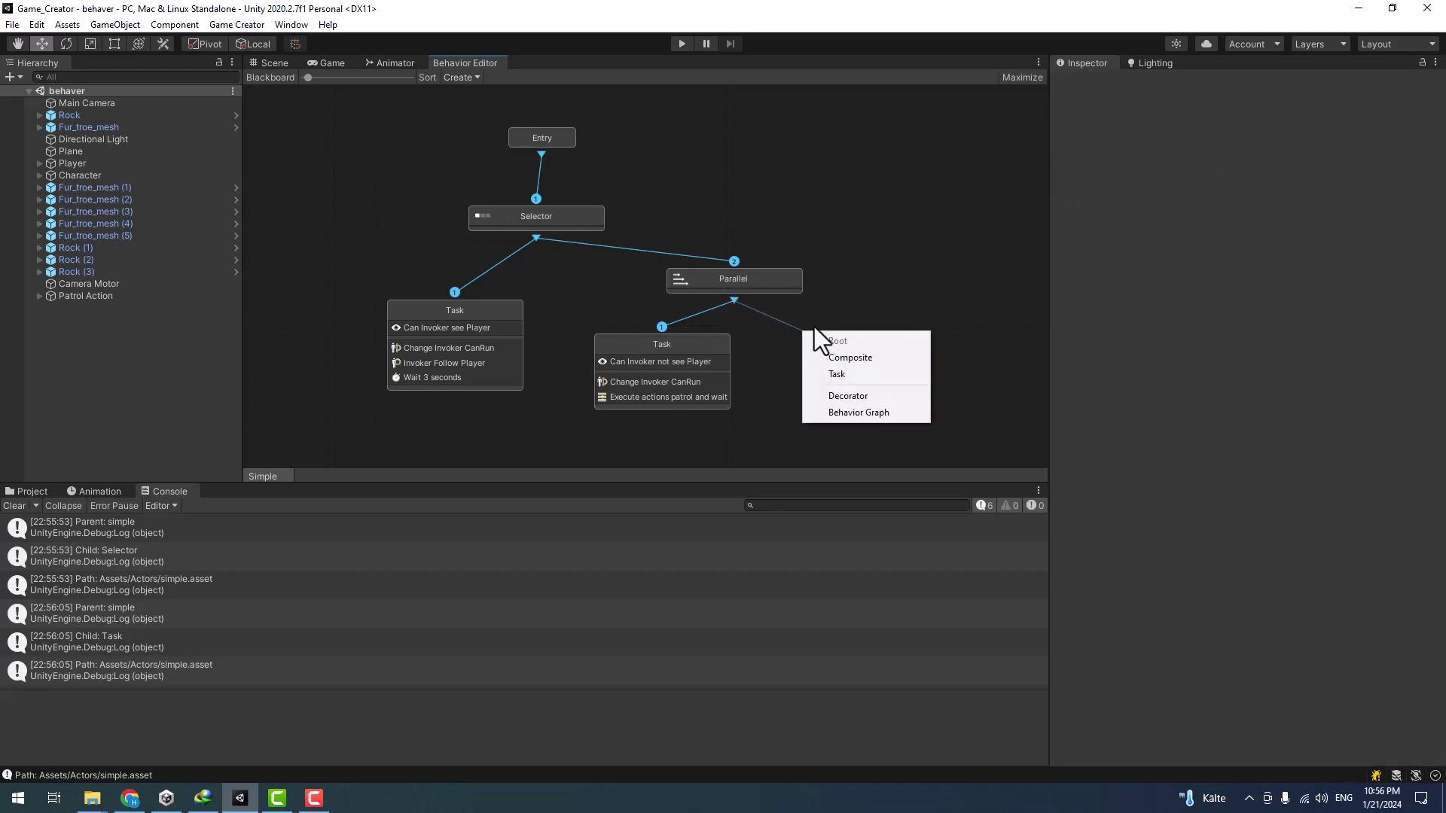
click(834, 413)
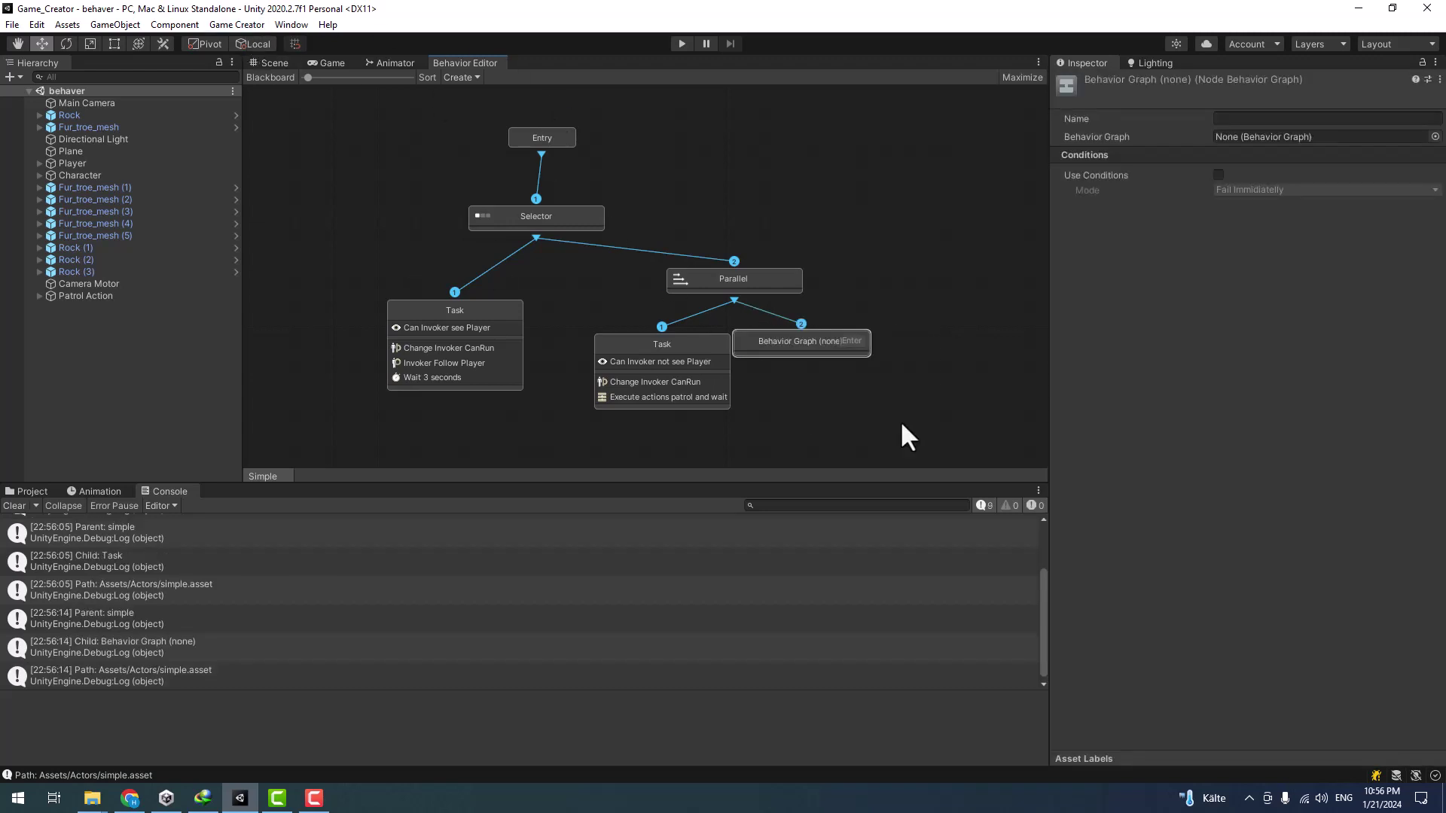
drag(797, 345, 823, 347)
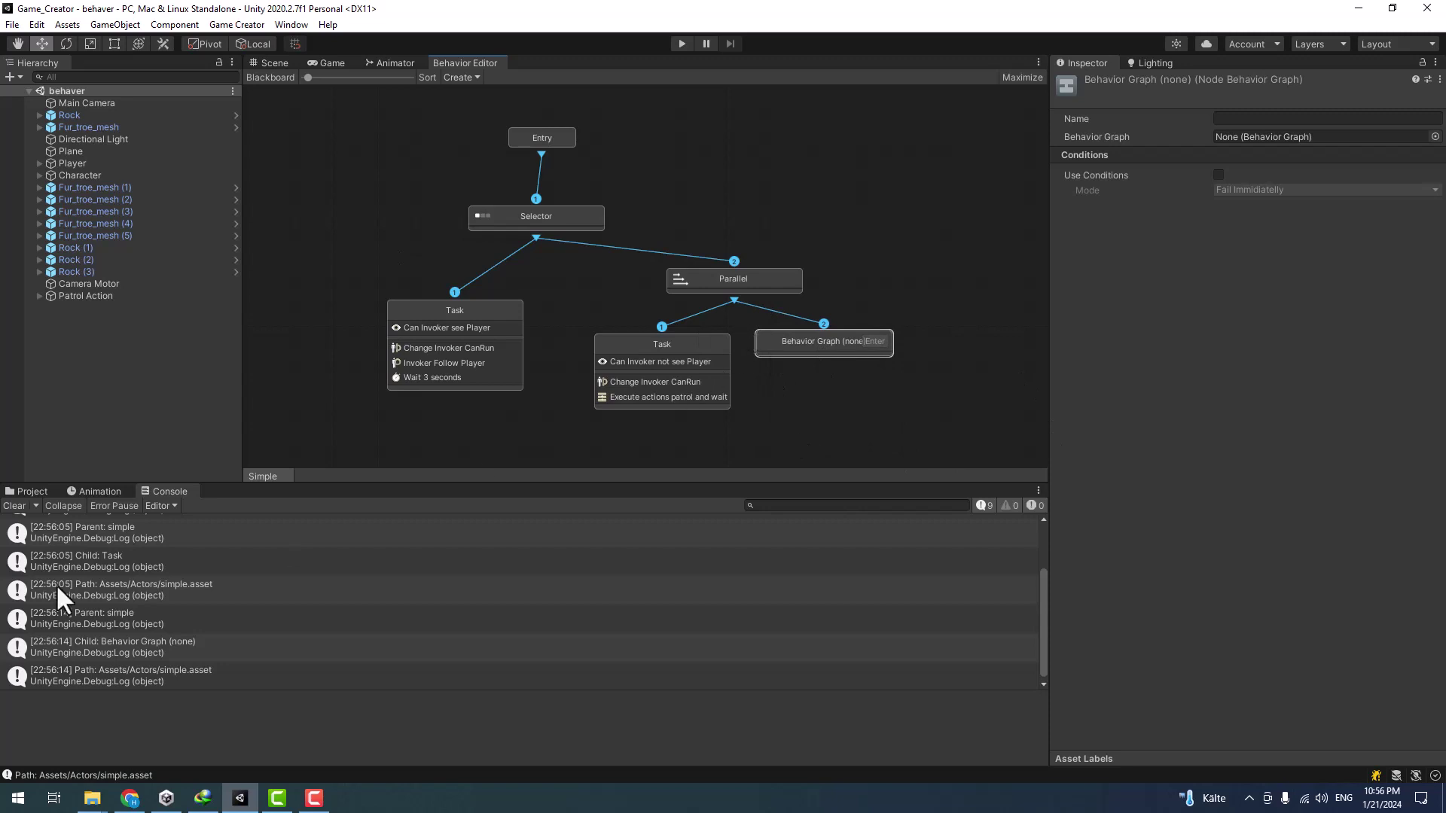
click(20, 493)
click(169, 491)
click(15, 505)
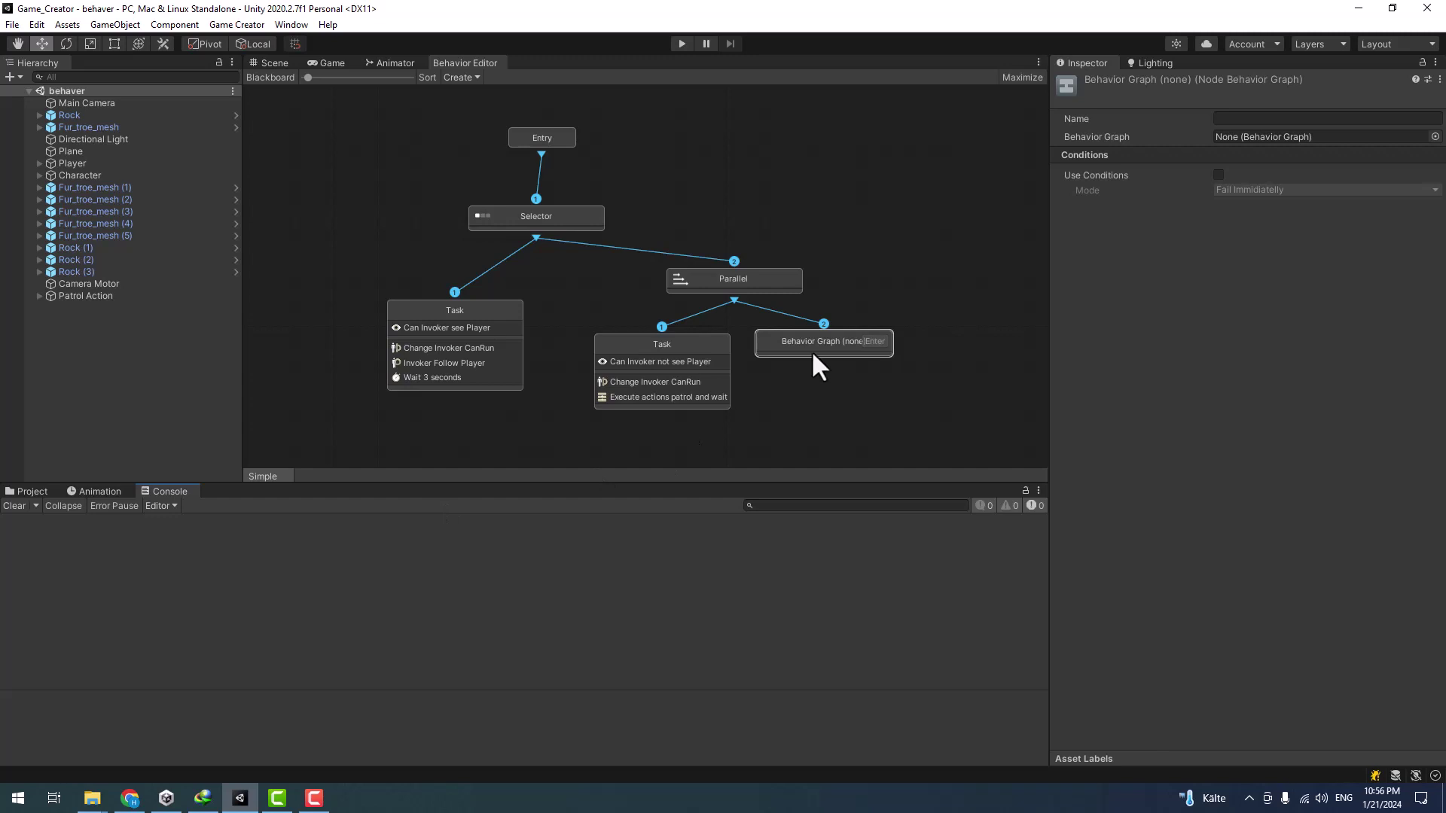
drag(811, 350, 835, 360)
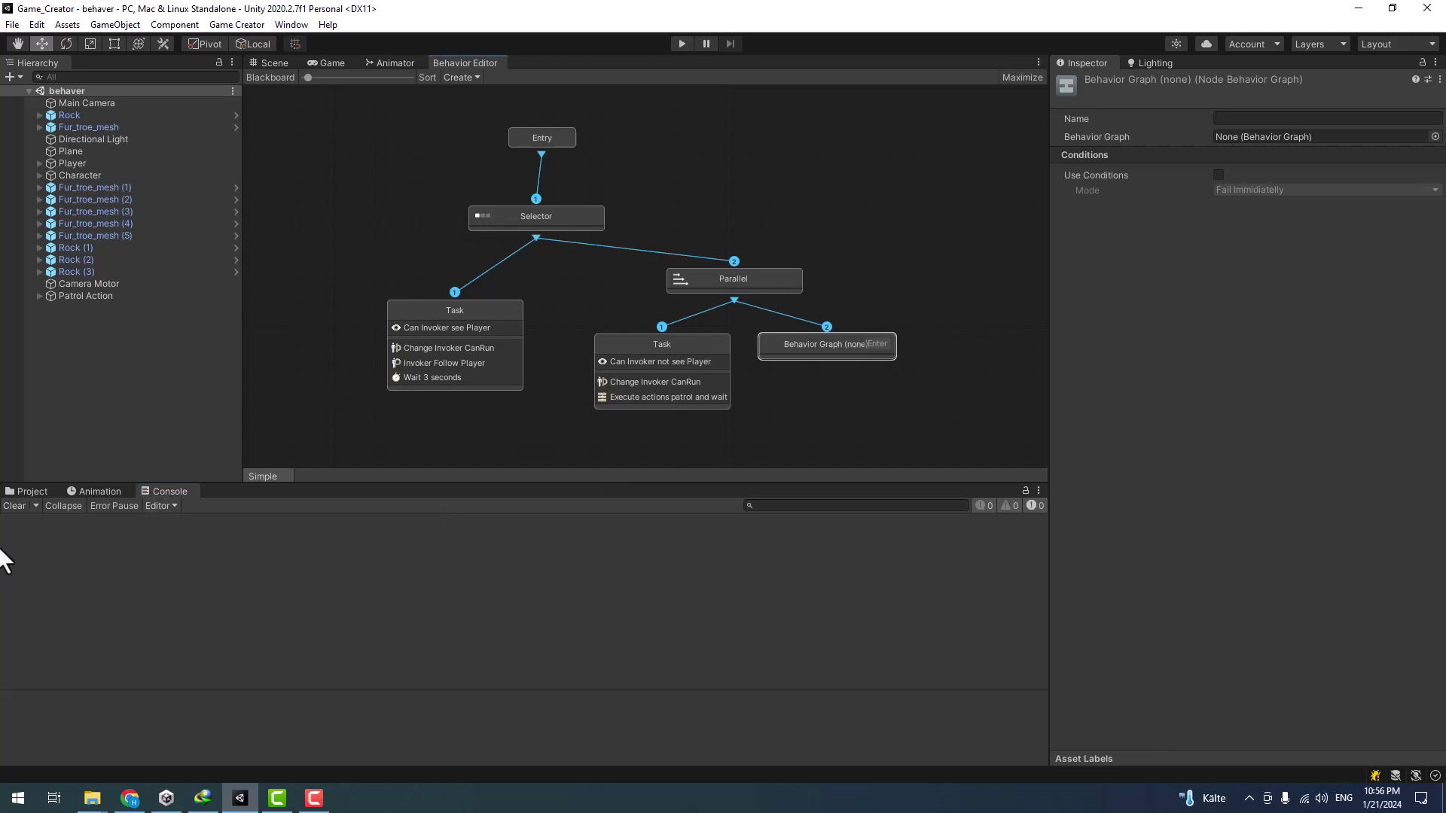
- Create a Game Creator behavior graph asset named "Random dialog" in the Actors folder
click(20, 493)
right_click(390, 617)
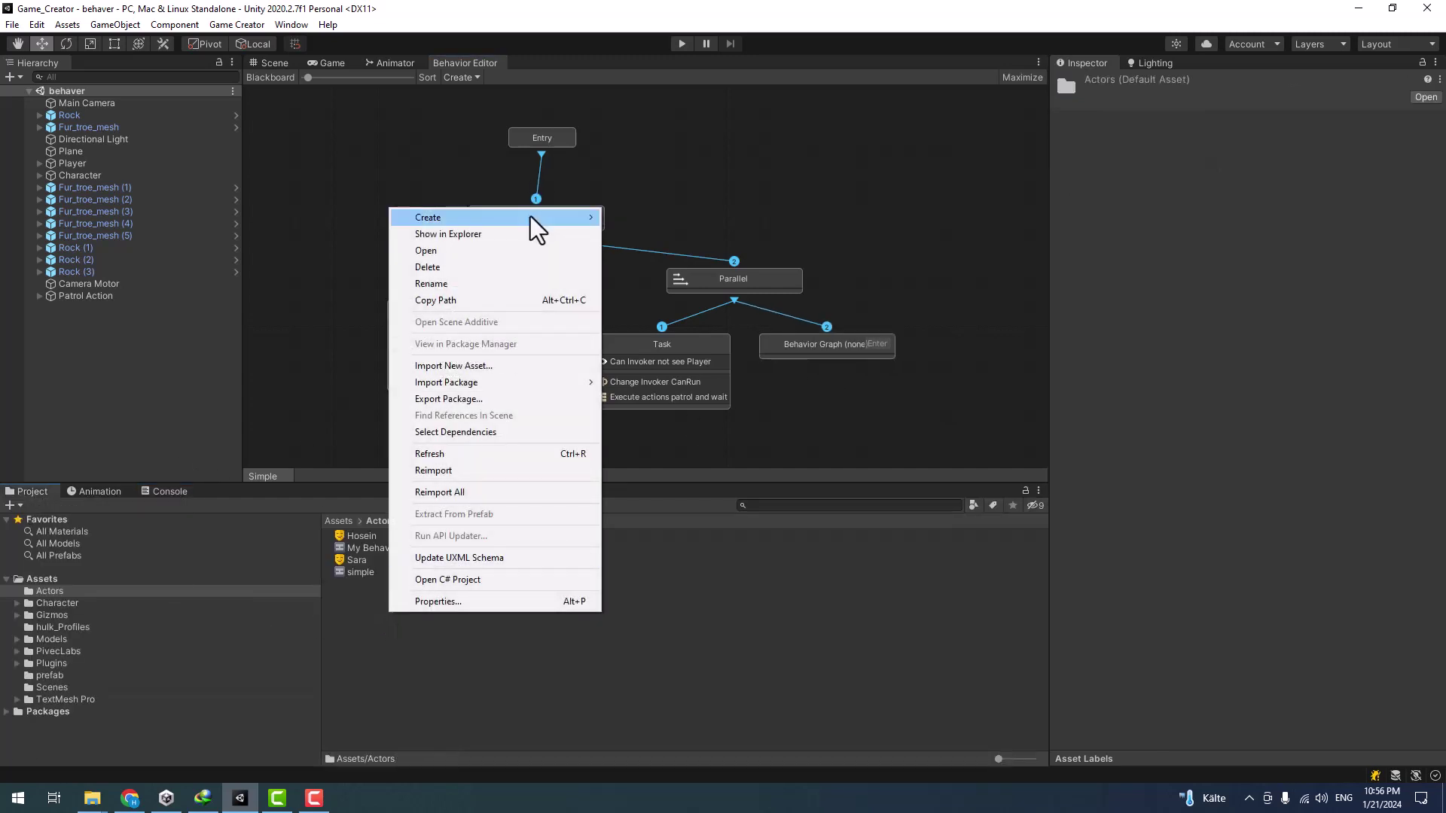
mouse_move(531, 219)
mouse_move(768, 222)
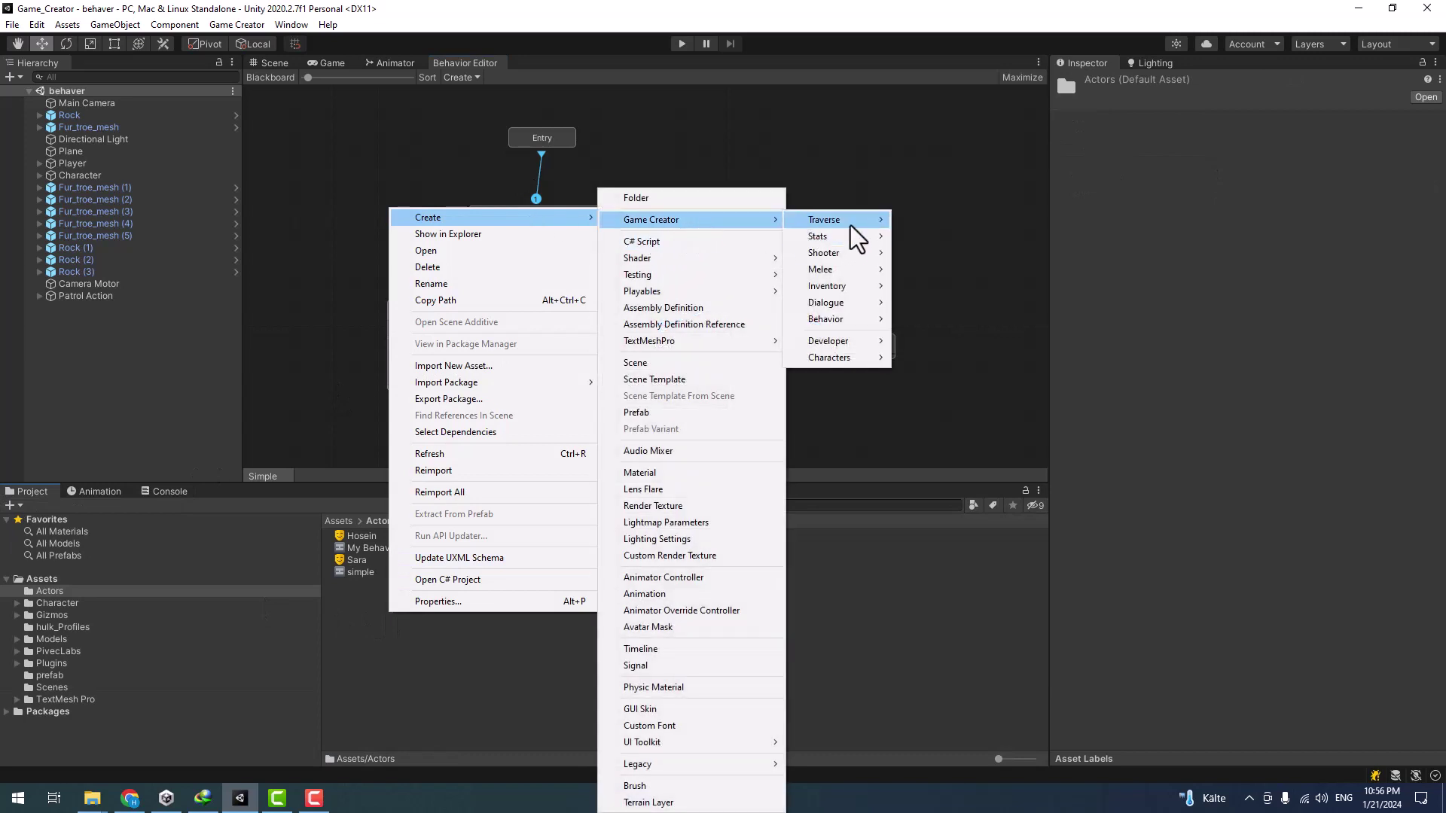
mouse_move(870, 303)
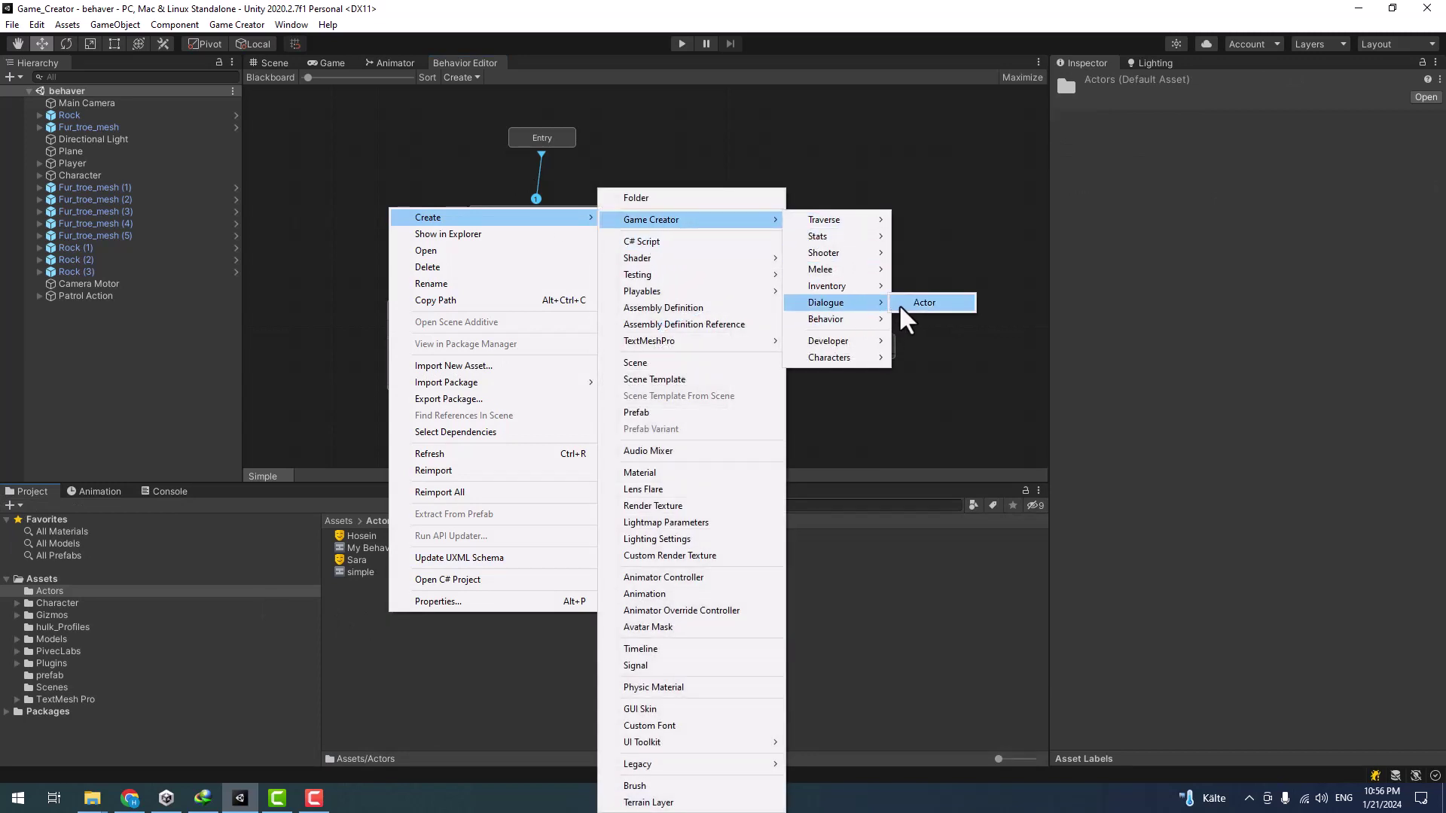
click(927, 320)
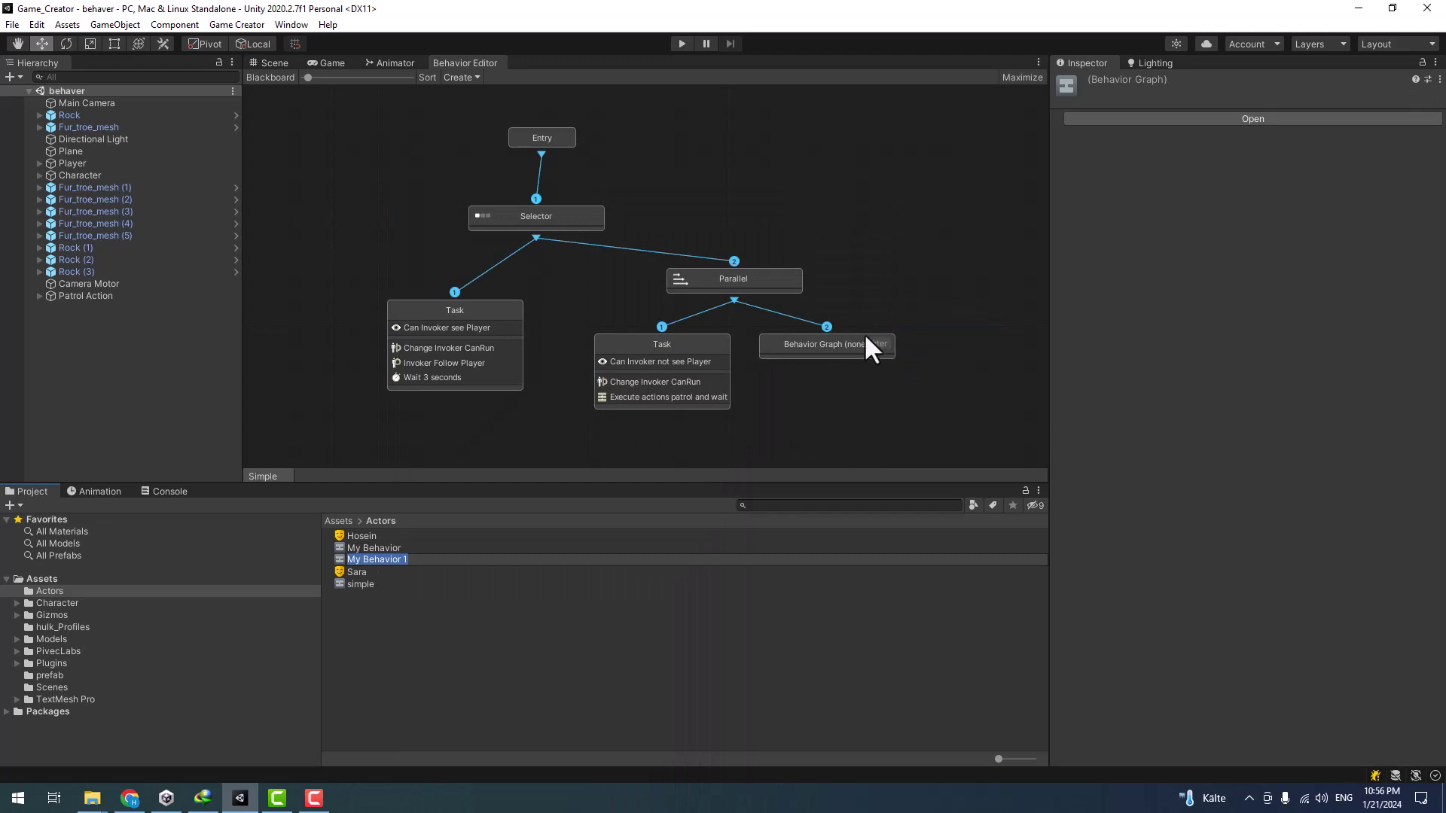
text(Random dialog)
key(Return)
- Assign My Behavior to the Behavior Graph node, enter it to view its nodes, and return to the Simple graph
click(802, 341)
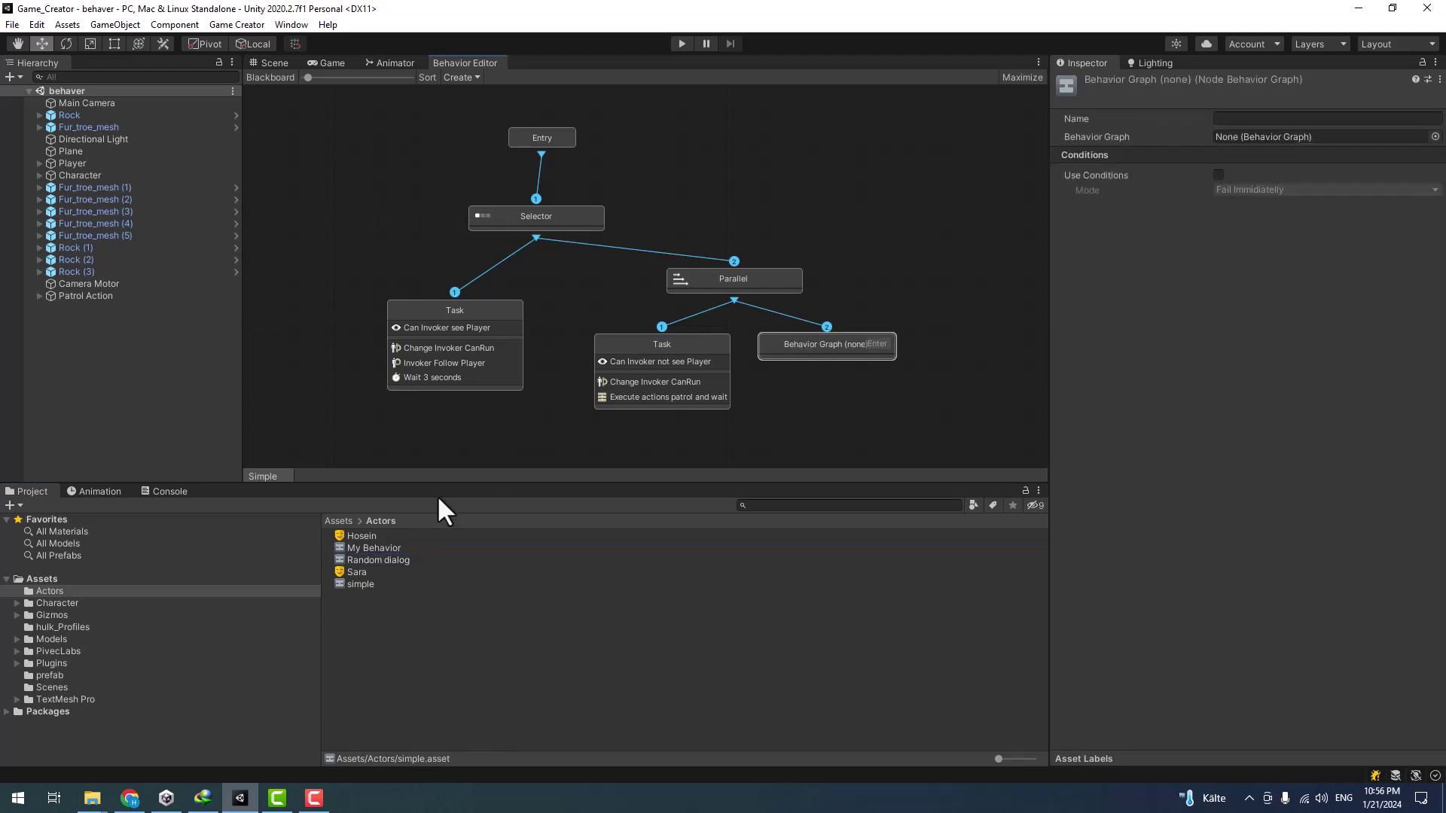
click(369, 548)
drag(1290, 147, 1276, 133)
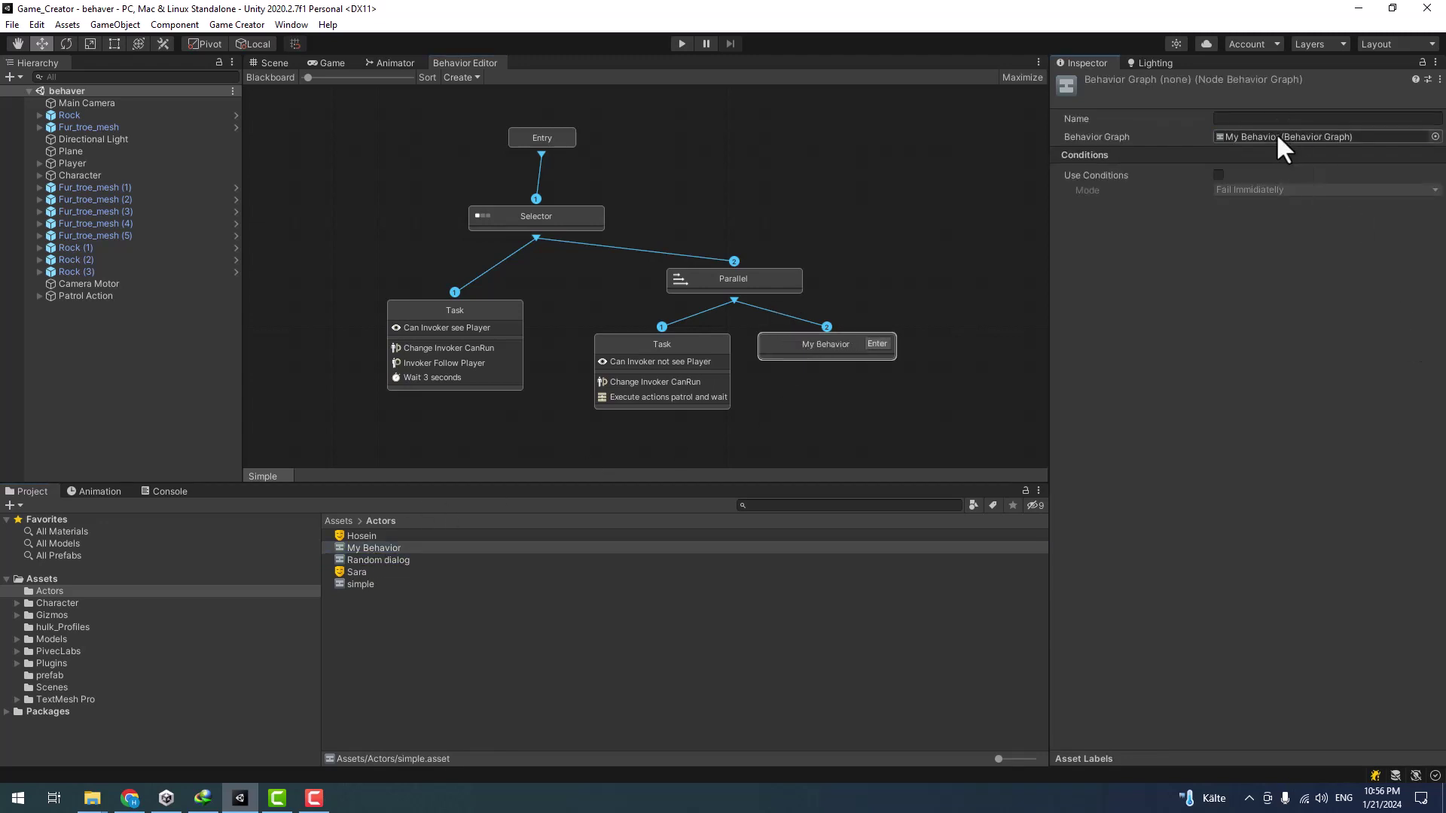
click(877, 345)
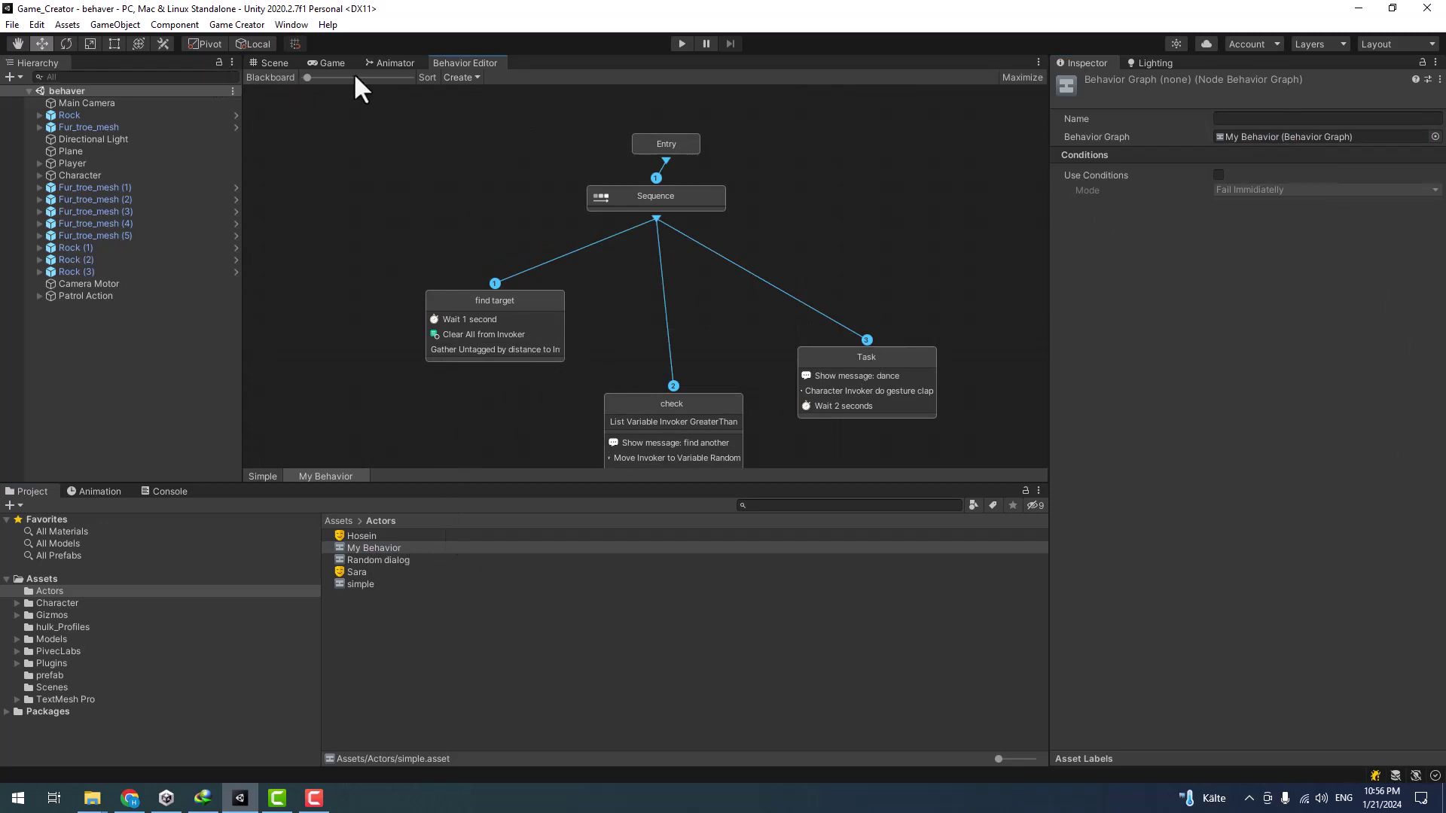
click(264, 477)
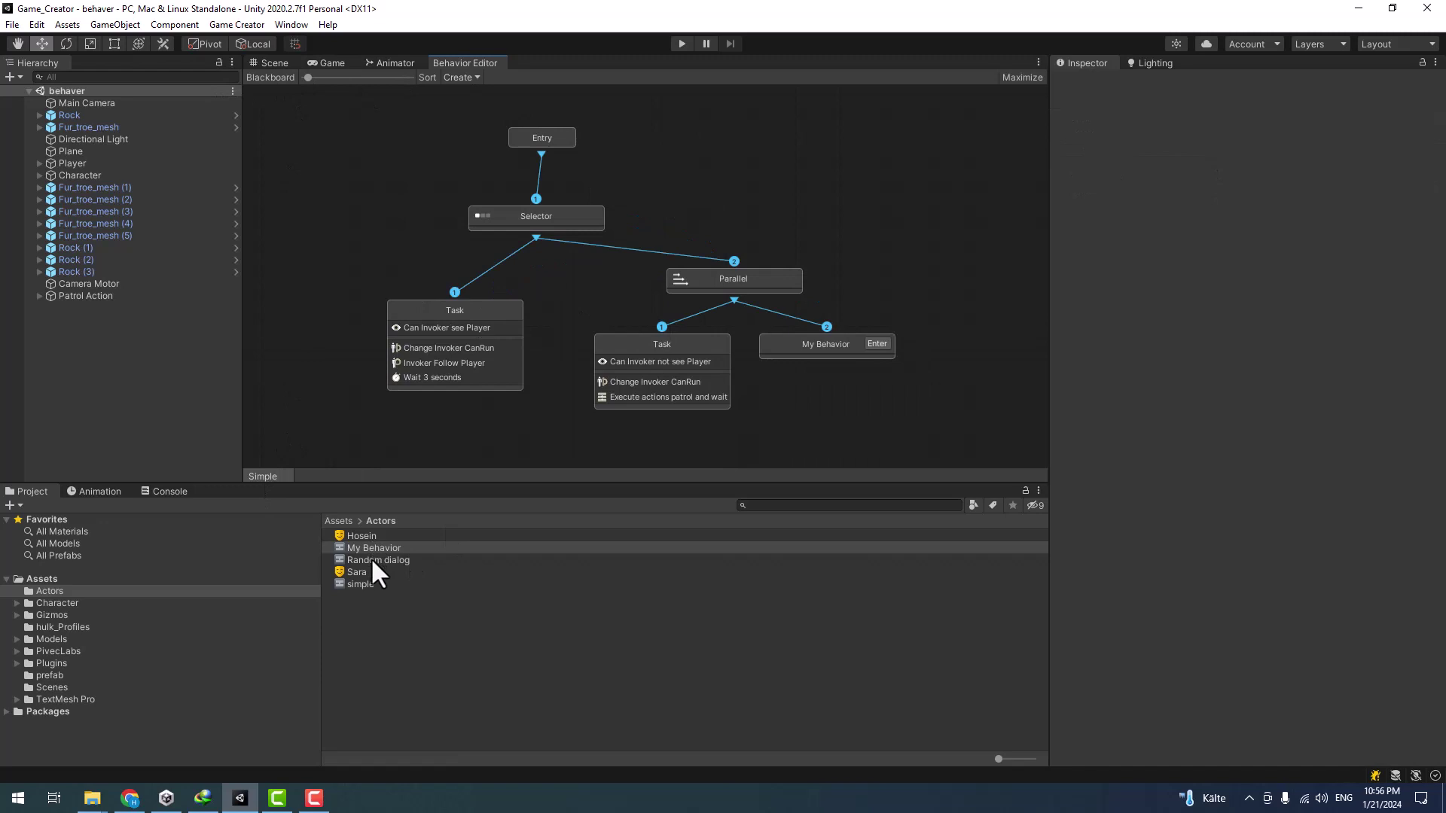
- Assign the Random dialog asset to the Behavior Graph node under the Parallel composite
click(370, 560)
click(832, 346)
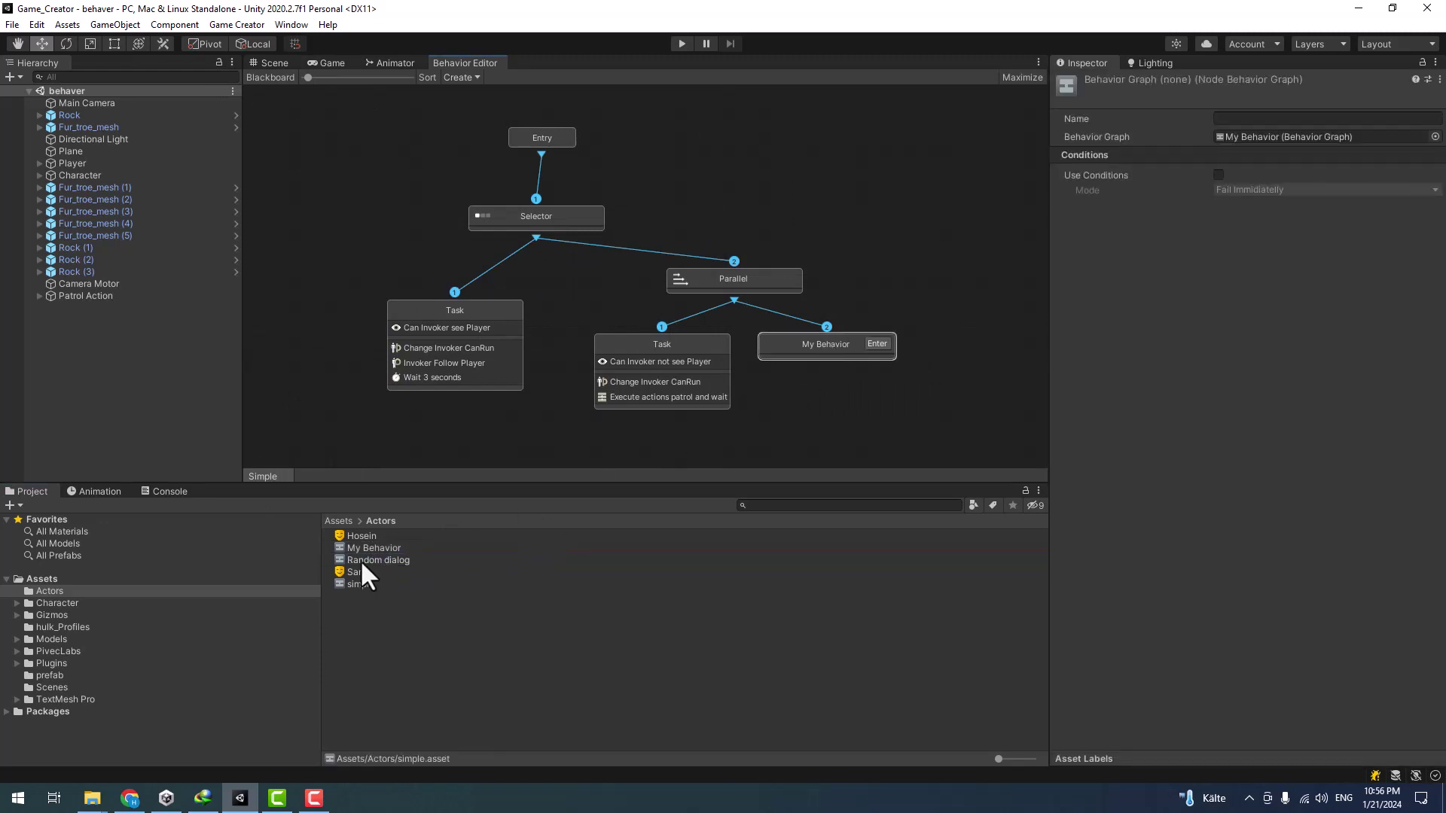
drag(361, 549, 1294, 136)
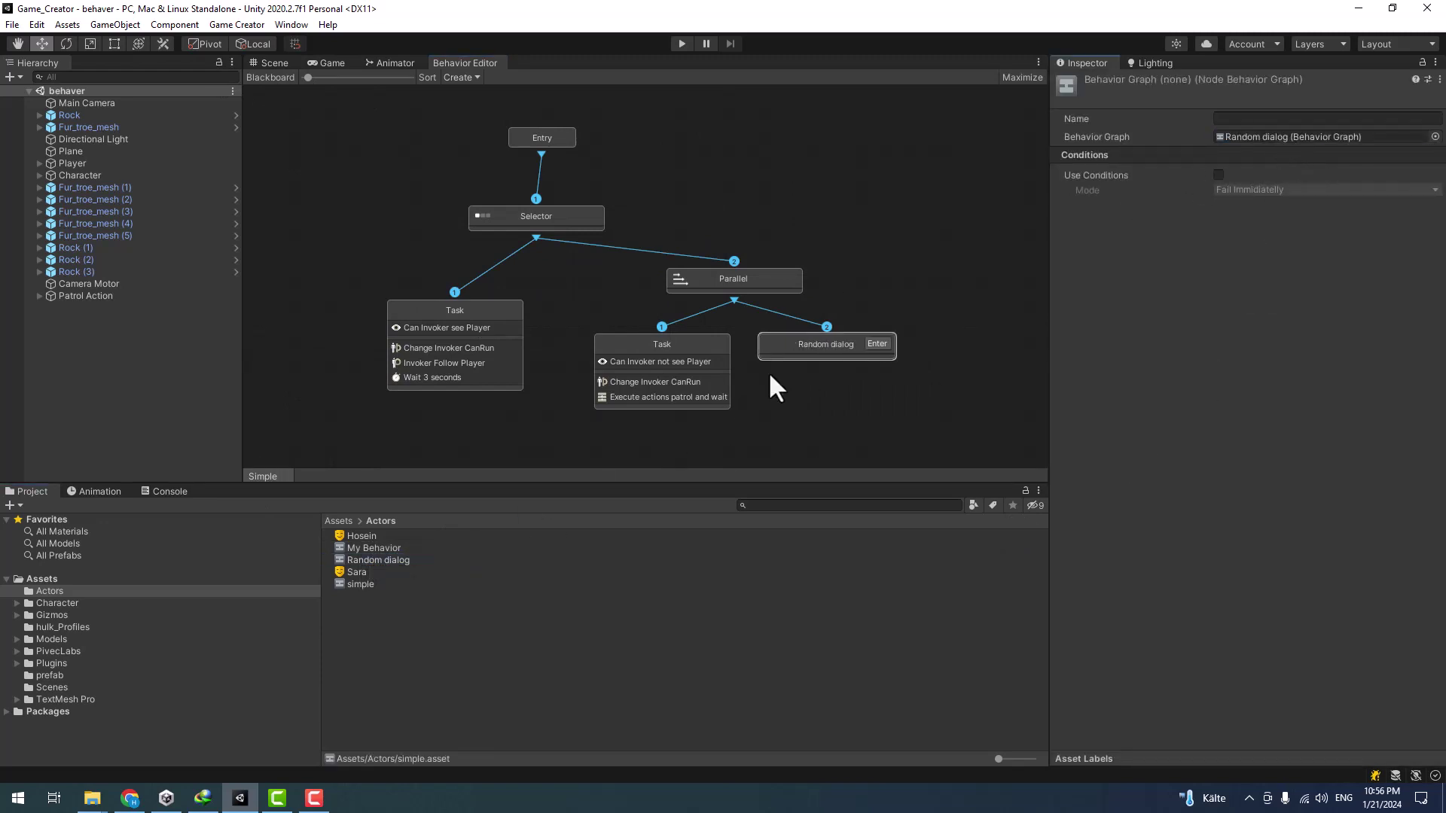
- Enter the Random dialog graph and add a root node, placing it near the upper middle of the canvas
click(876, 344)
click(463, 75)
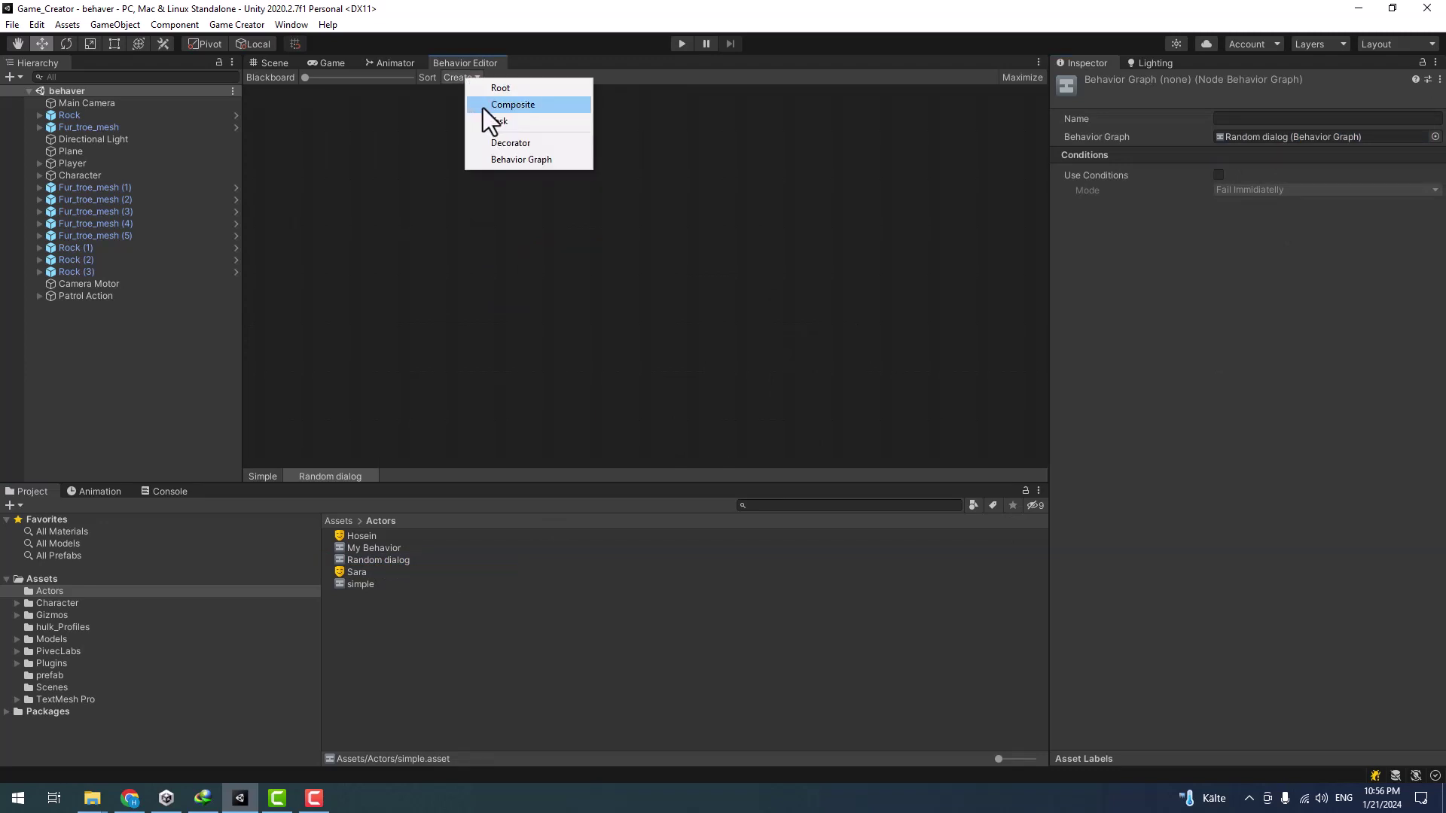
click(493, 94)
drag(463, 90, 595, 179)
- Connect a composite node below the Entry node and set its type to Random Selector
drag(557, 232, 558, 233)
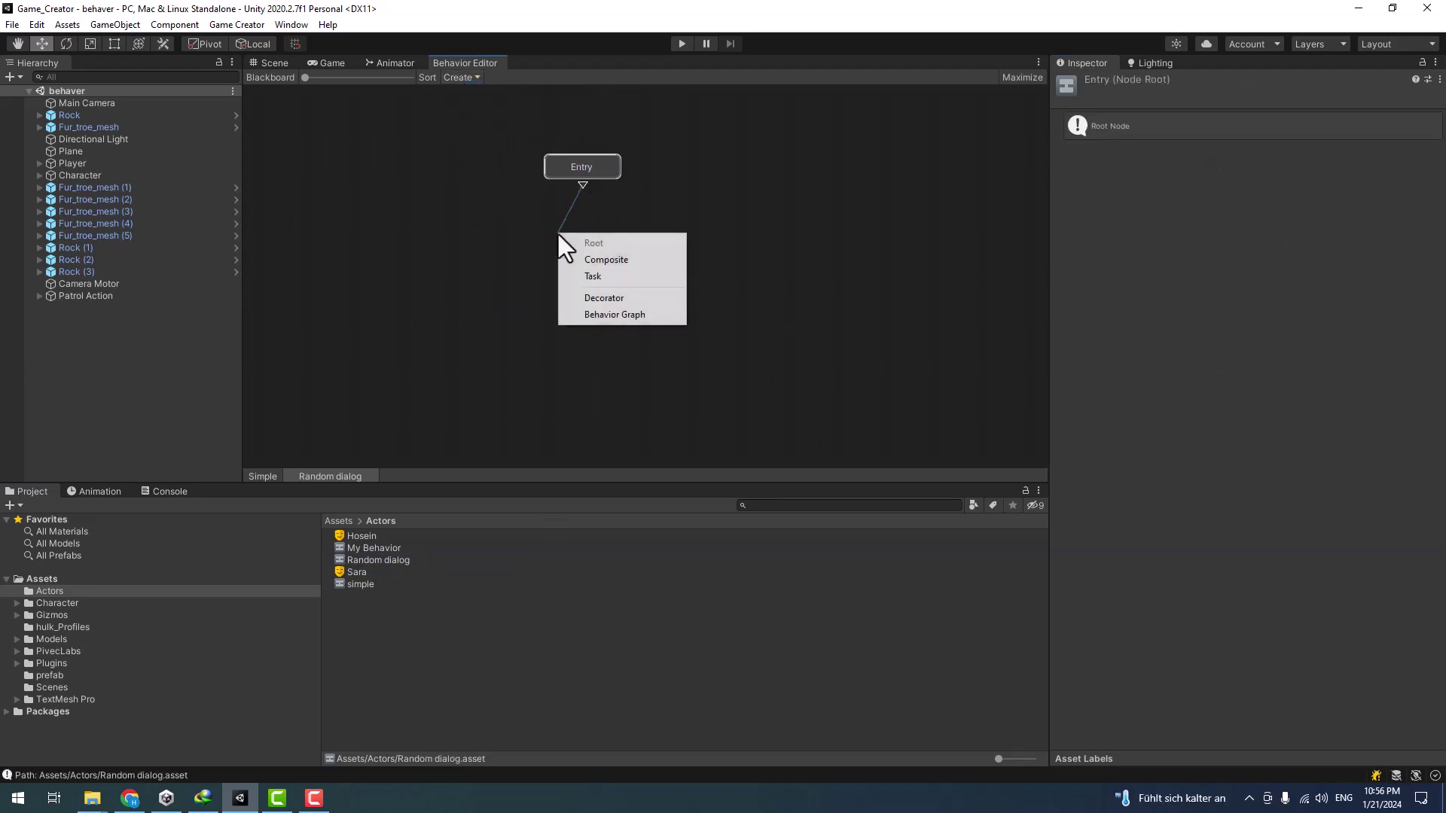
click(617, 261)
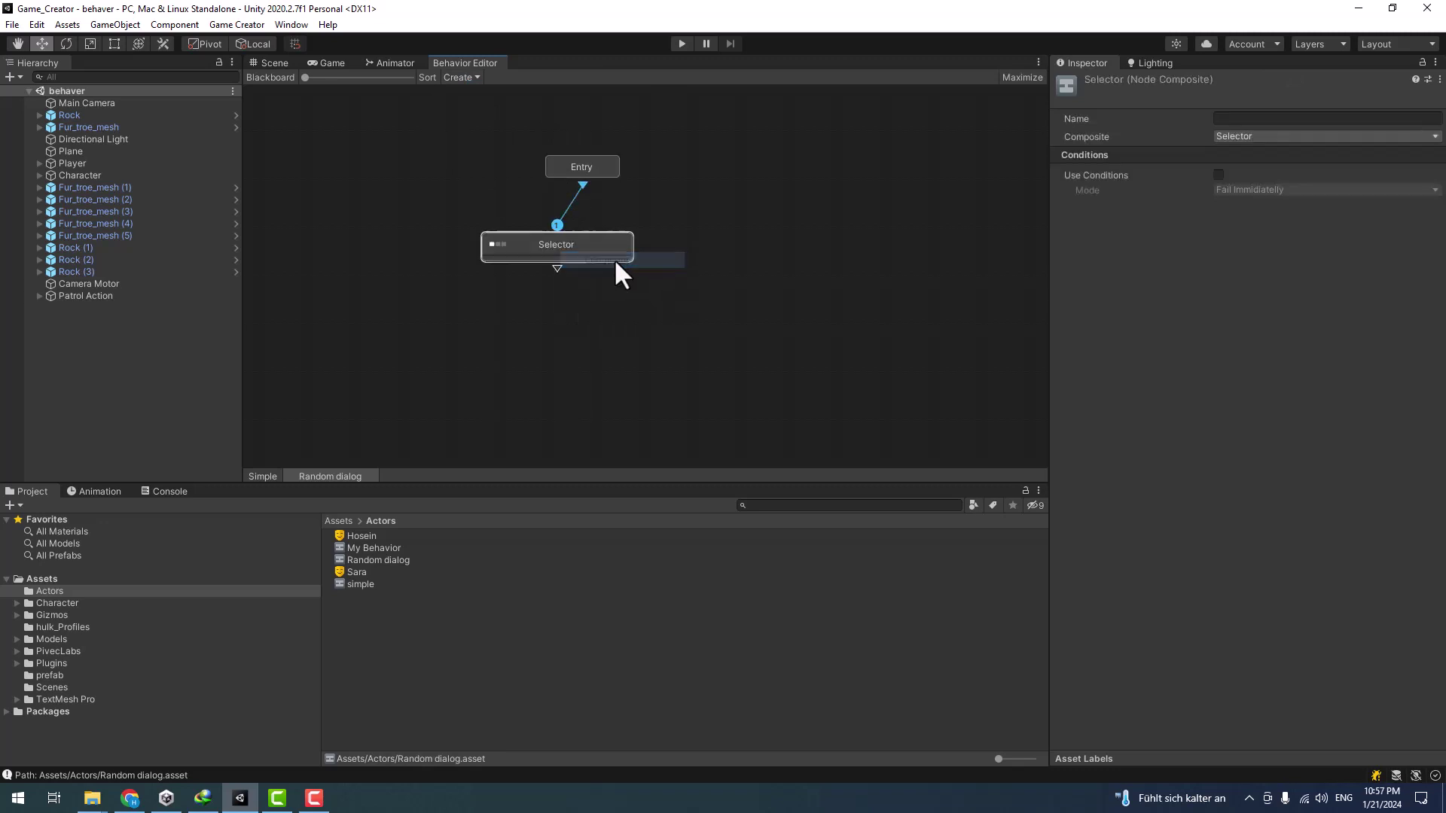
click(1303, 135)
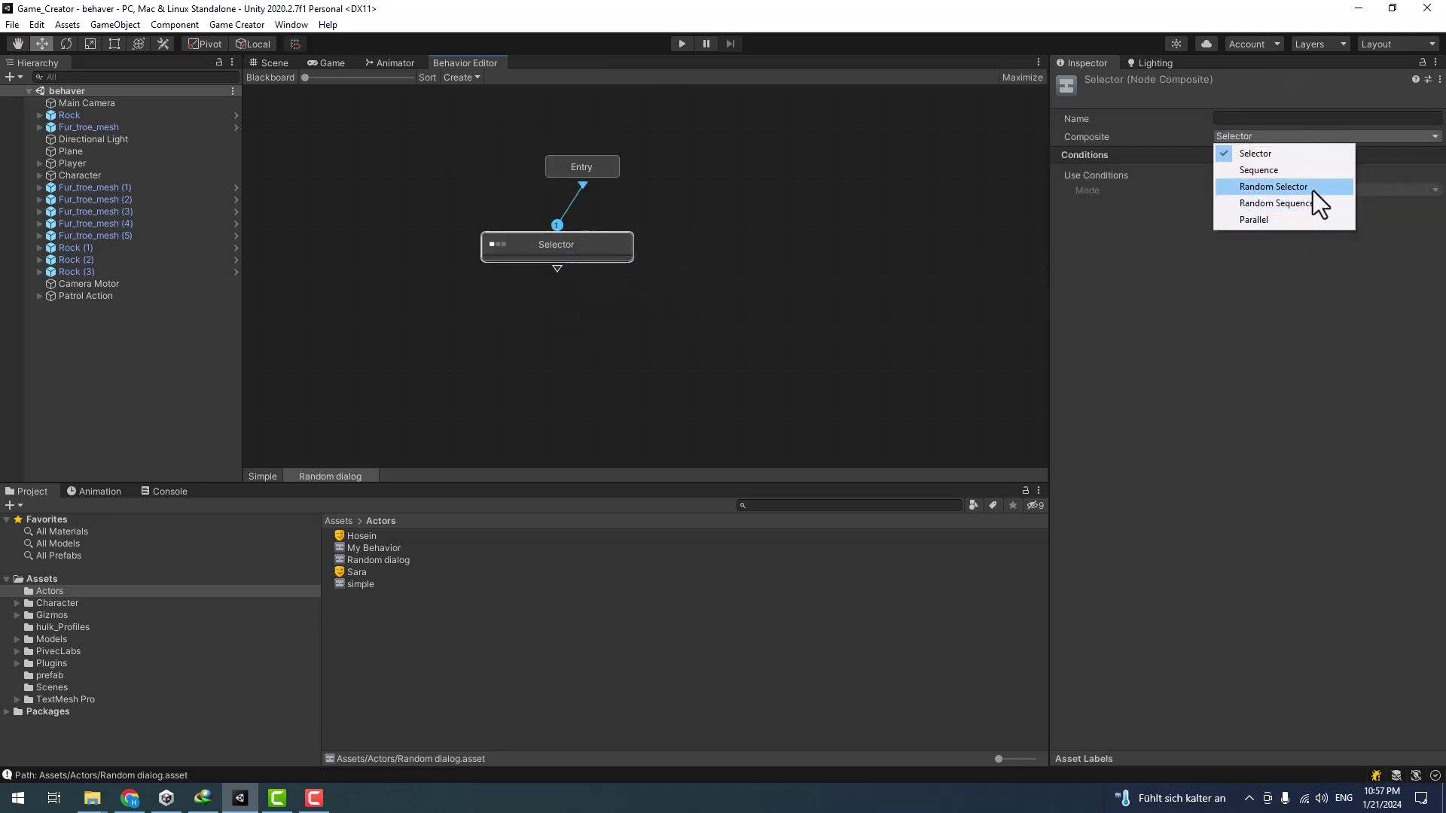
click(1313, 191)
- Add a task node under the Random Selector and enable Use Actions on it
drag(552, 259, 490, 347)
click(526, 387)
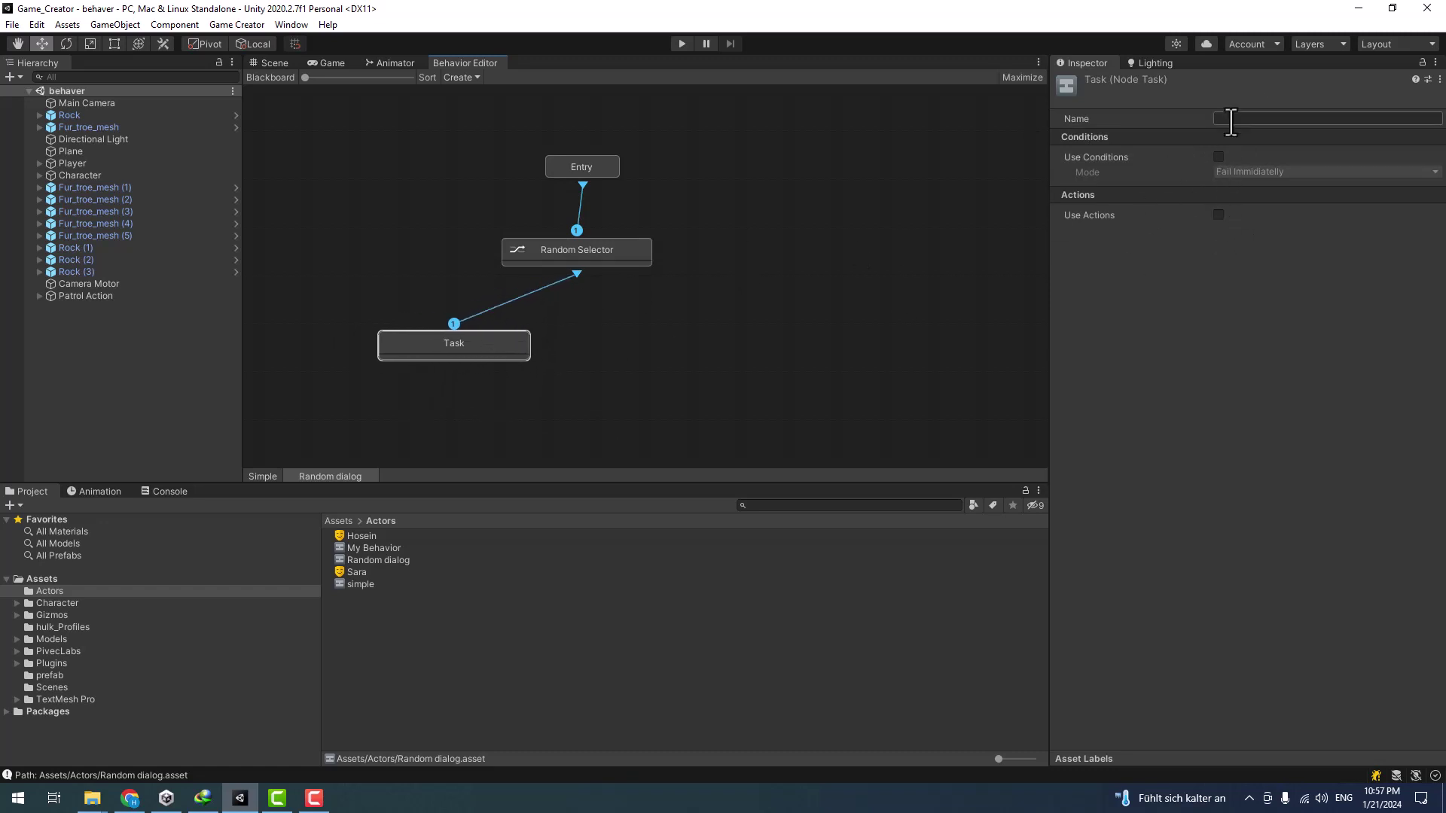
click(1218, 214)
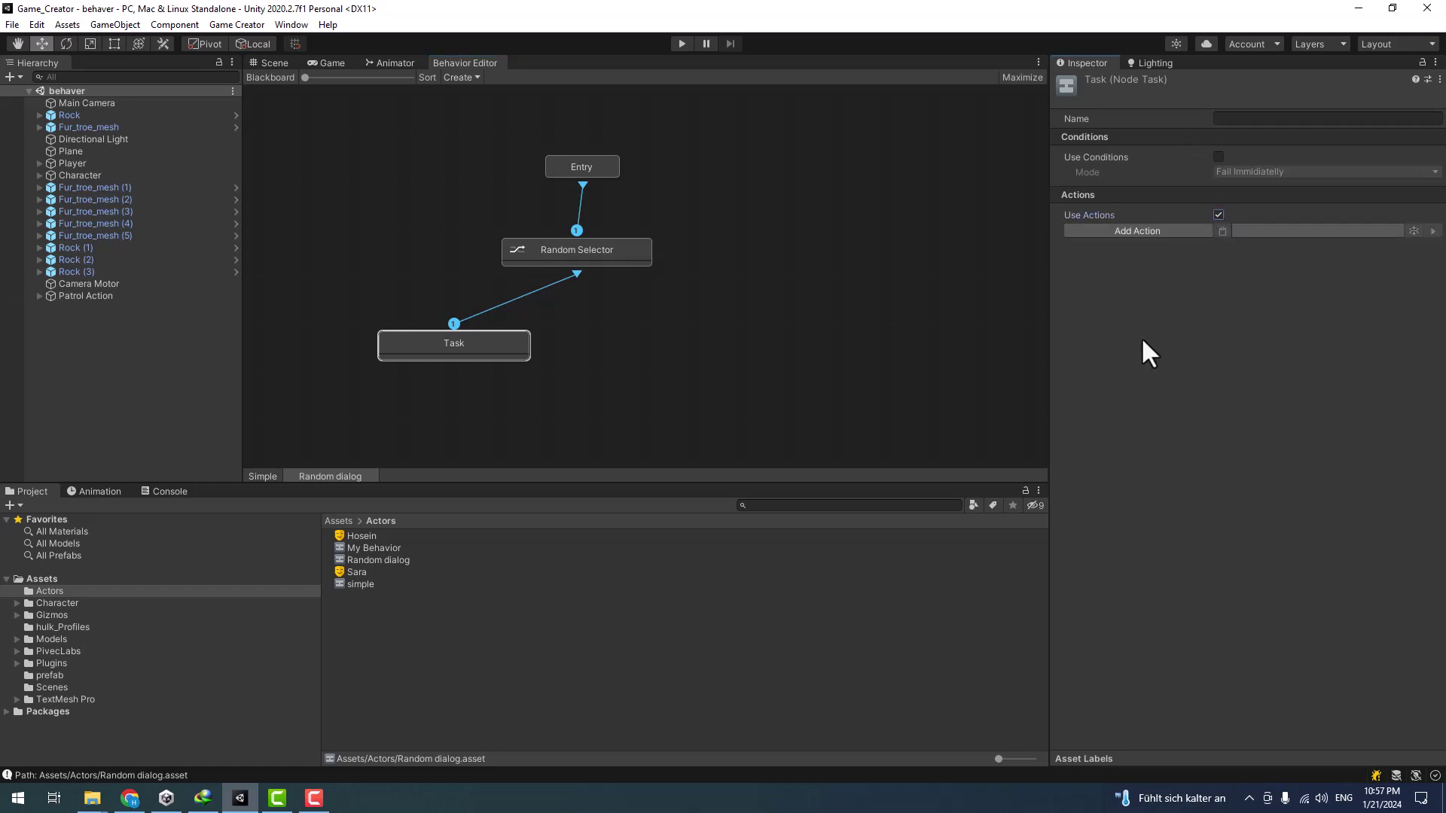
- Add a Simple Message action with the message "hey" to the task and shift the node slightly outward
click(1139, 230)
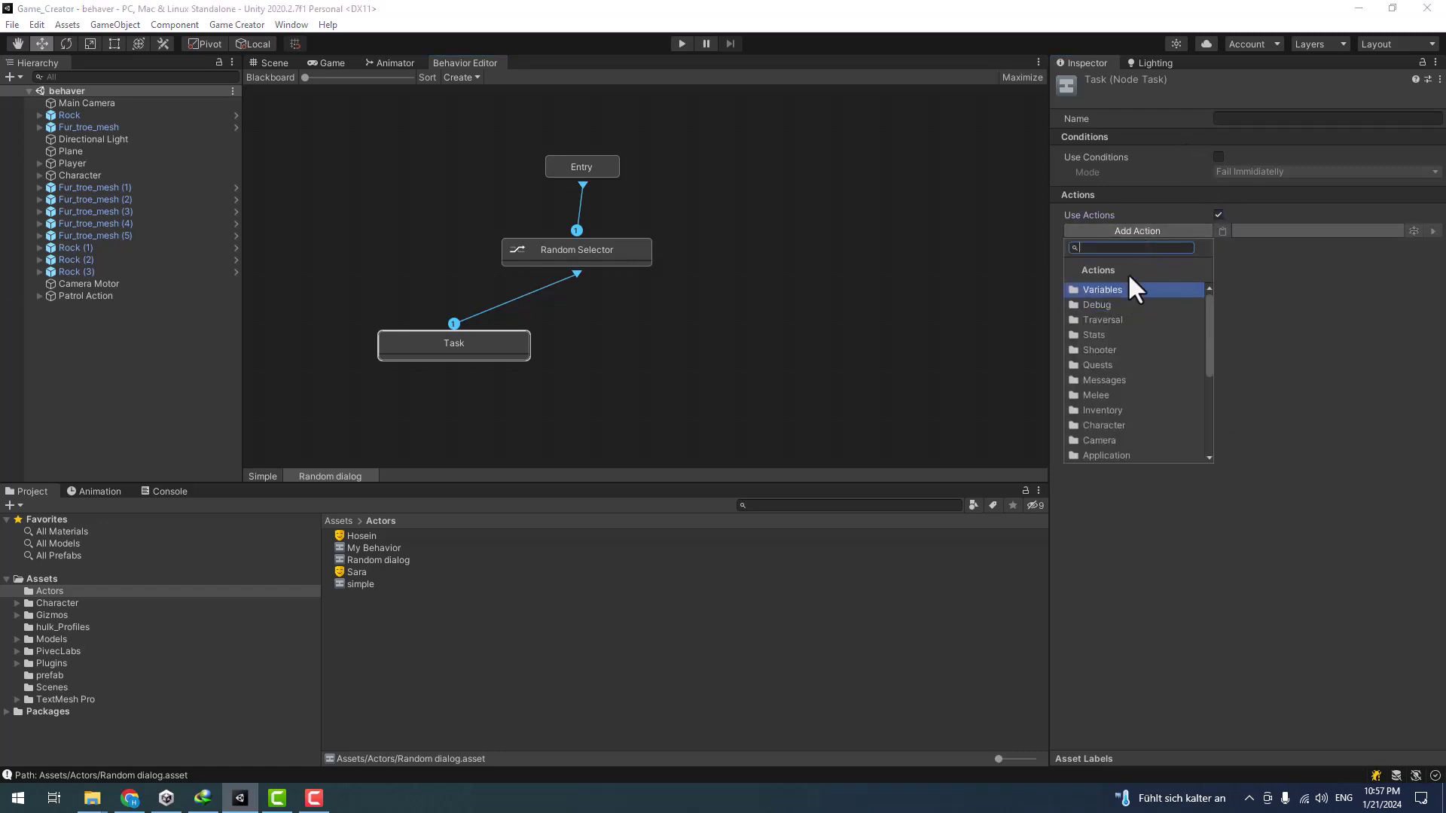
text(show message)
key(Return)
click(1254, 248)
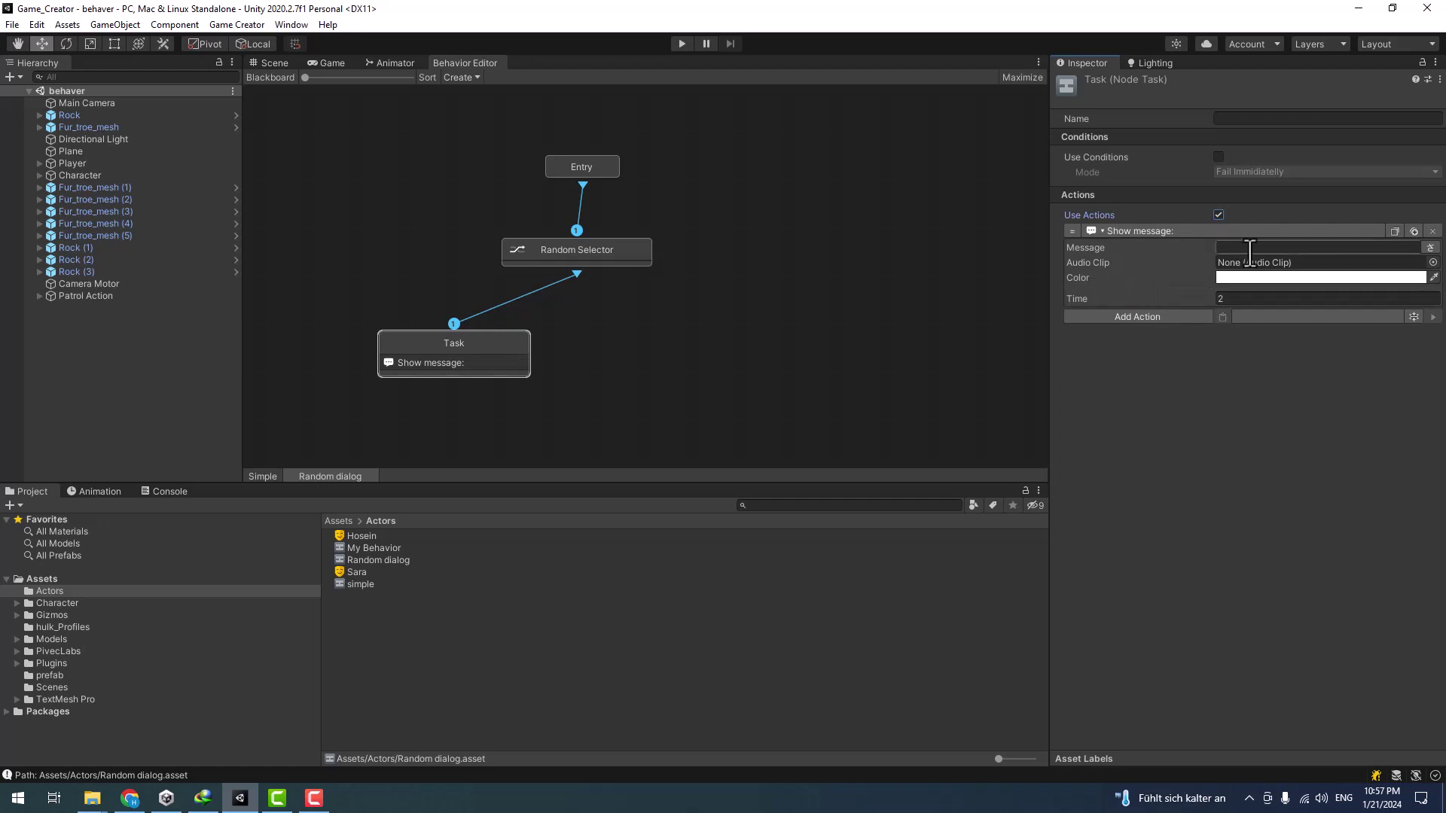
text(hey)
drag(484, 363, 467, 366)
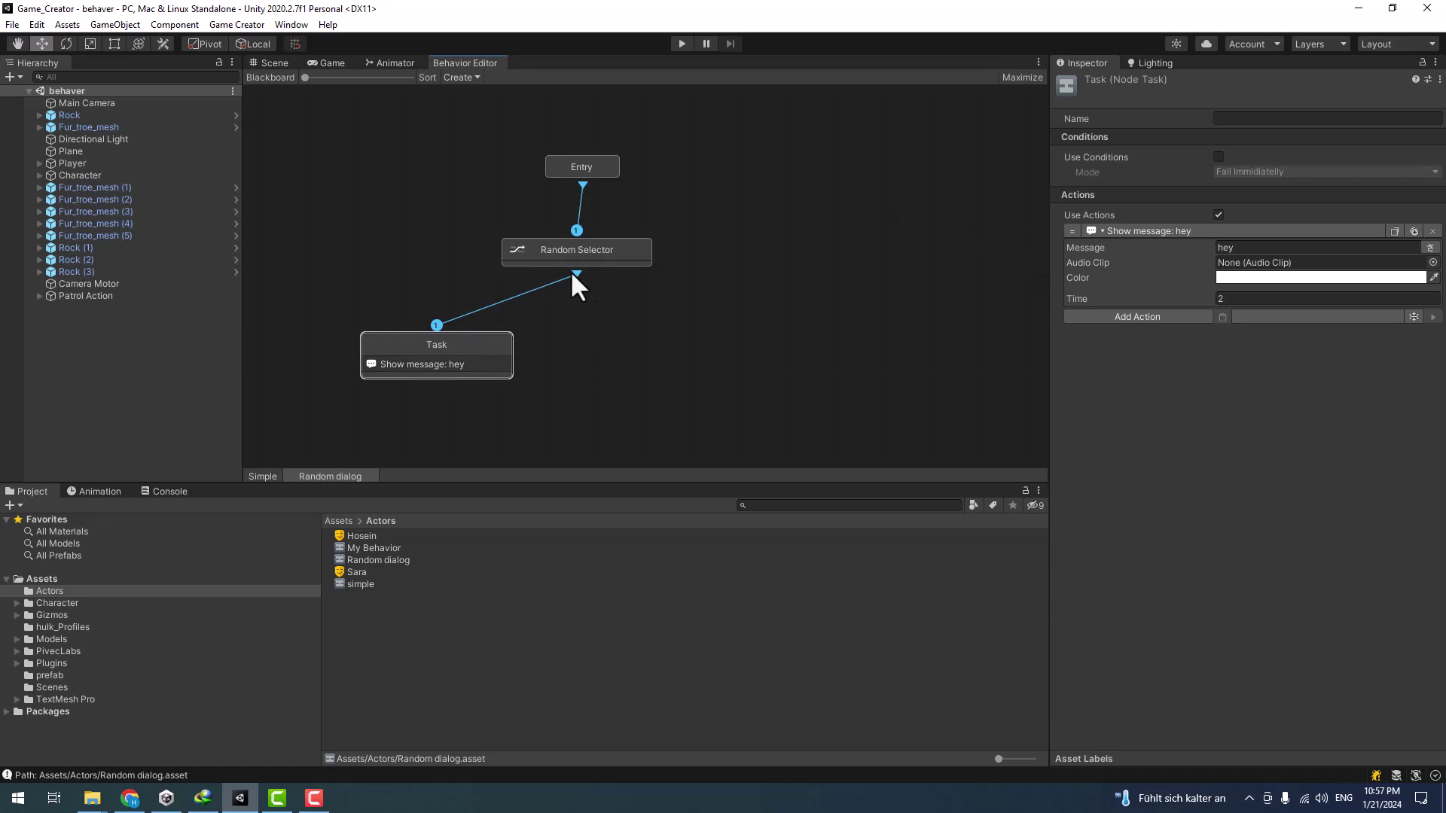
- Add a second task under the Random Selector with a Simple Message action reading "oh god"
drag(576, 274, 610, 318)
click(653, 359)
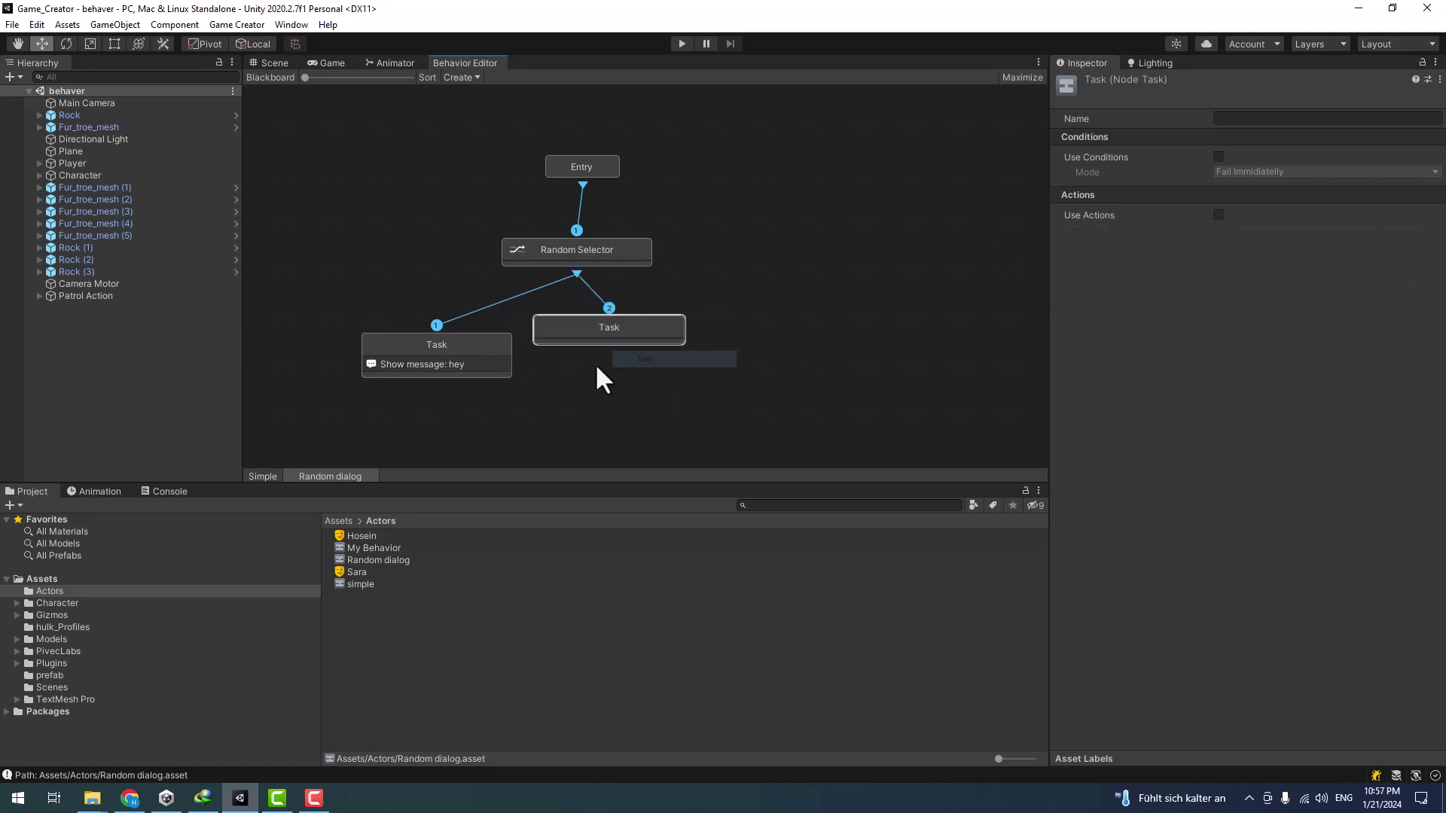
click(1217, 215)
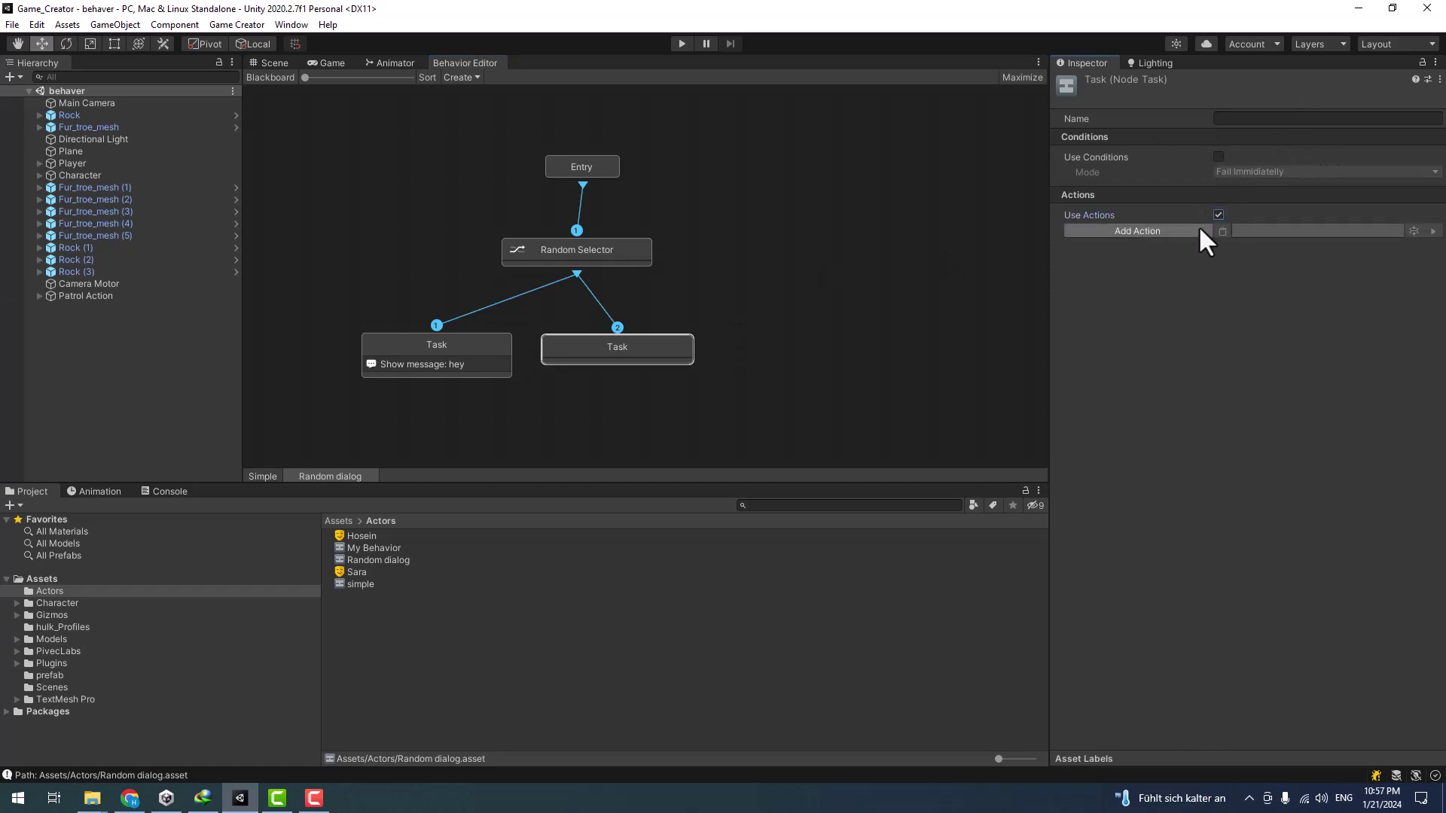
click(1200, 229)
click(1151, 286)
click(1249, 247)
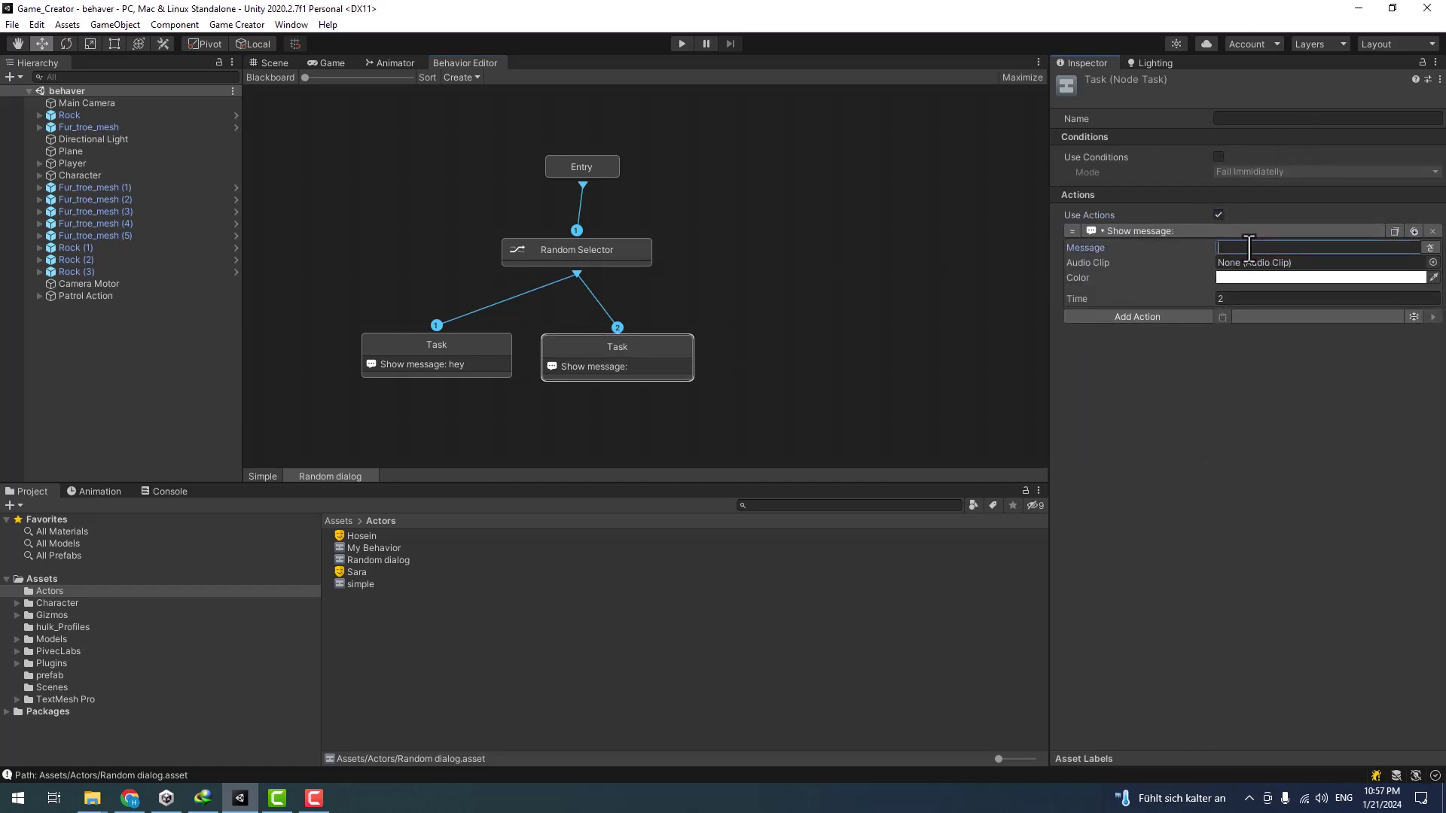
text(oh god)
click(596, 283)
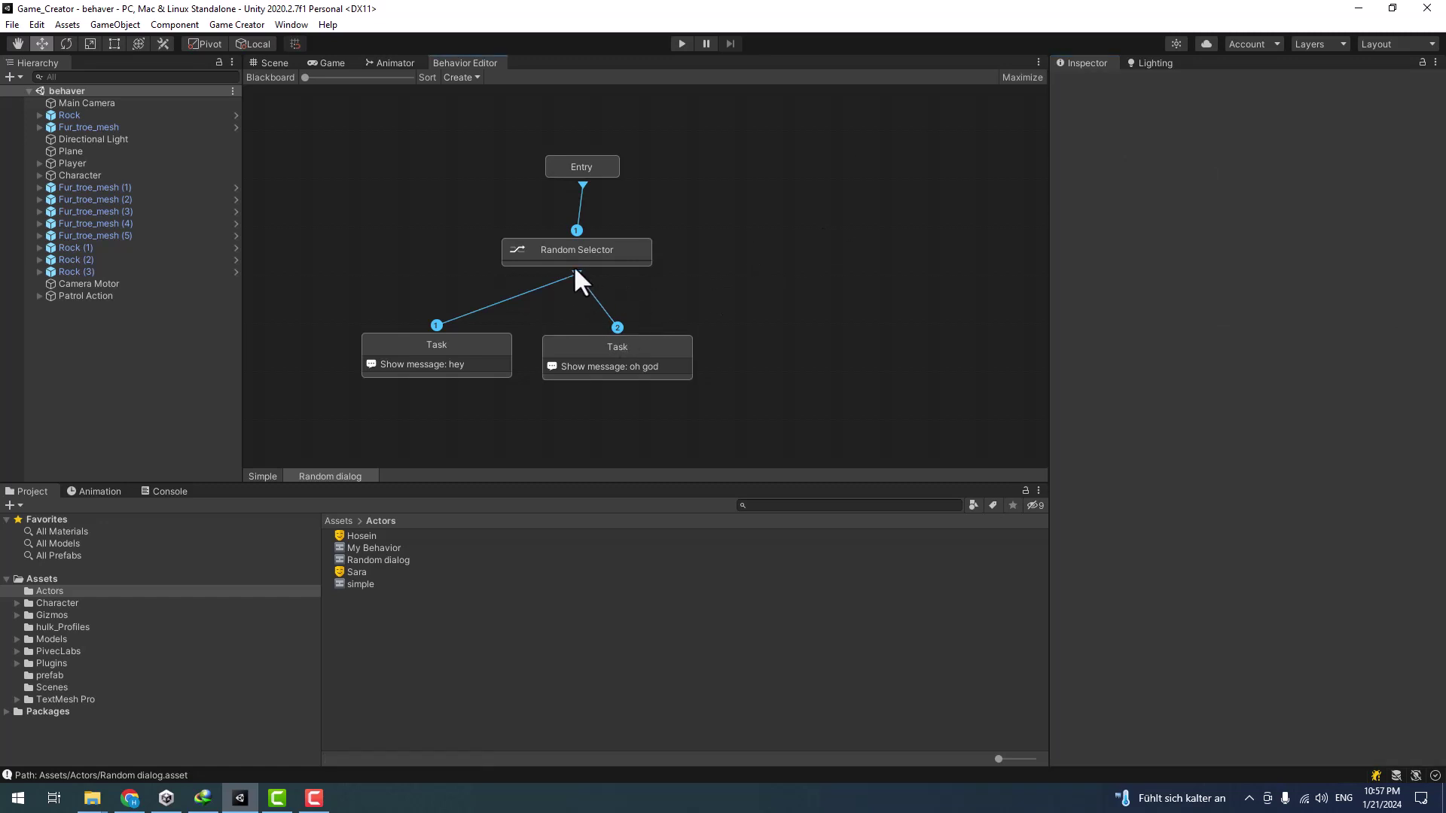
- Add a third task under the Random Selector with a Simple Message action reading "why me", and place it beside the second task
drag(574, 270, 851, 335)
click(896, 374)
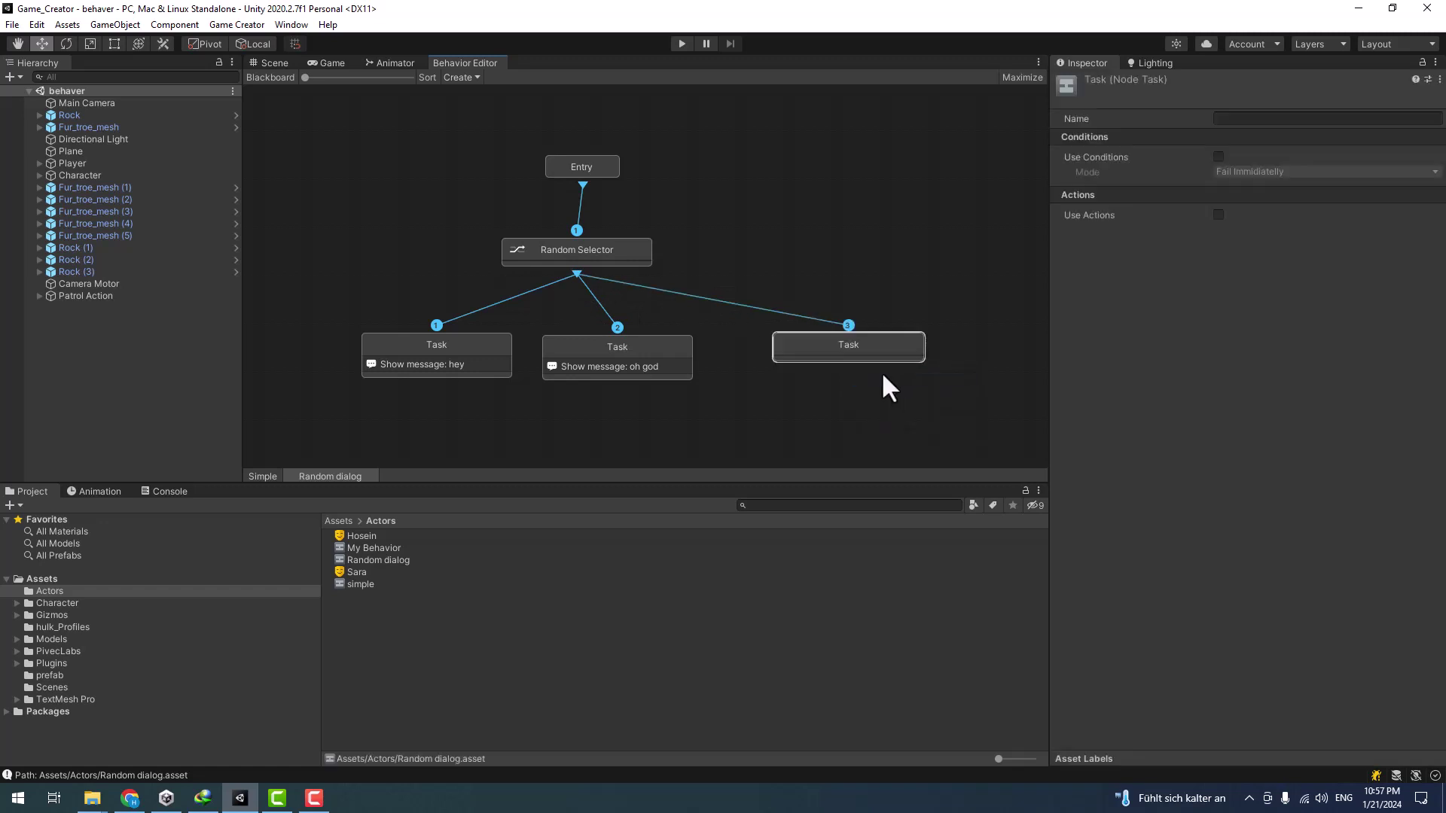
click(1218, 216)
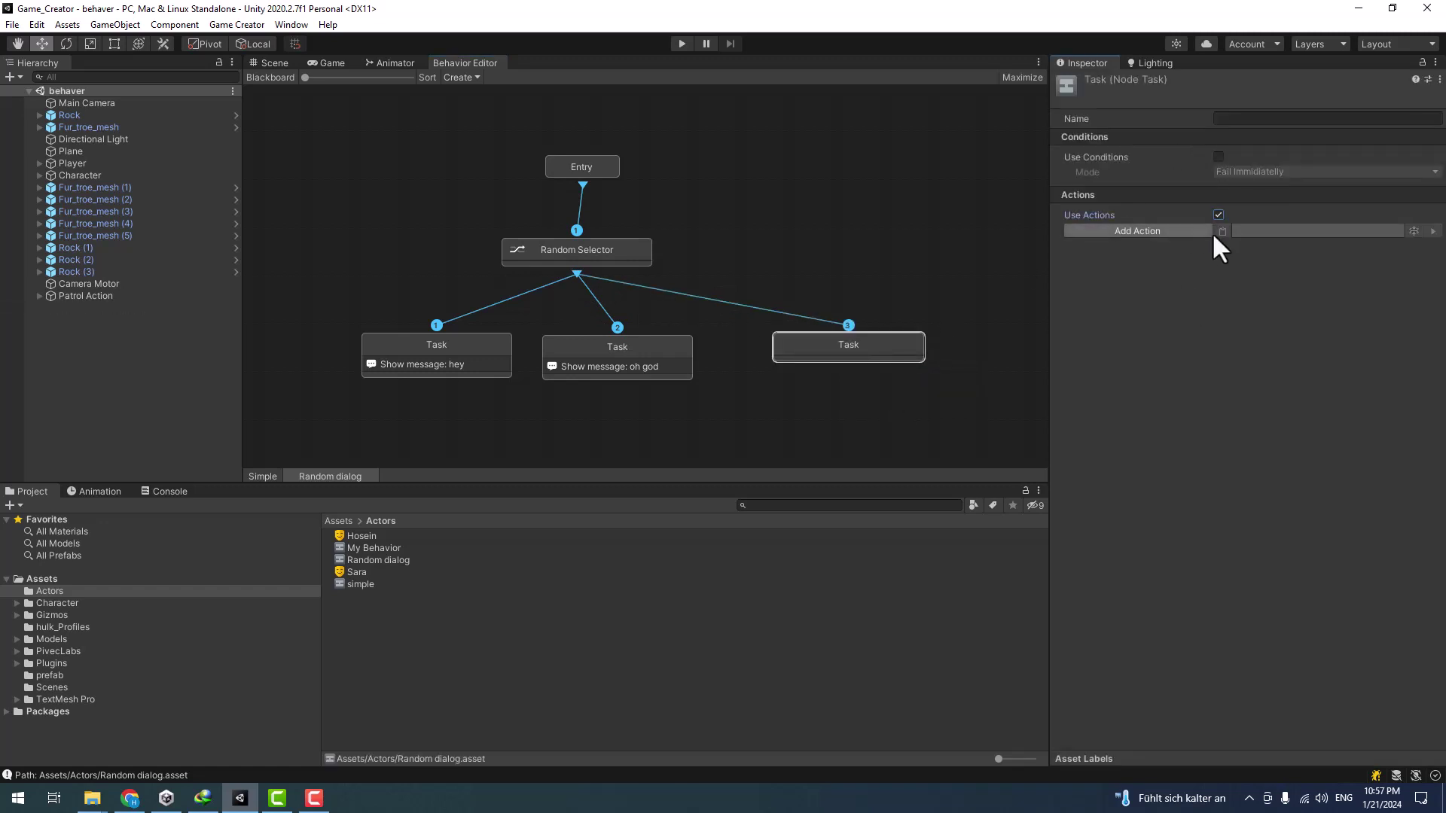
click(1137, 230)
click(1138, 294)
click(1281, 247)
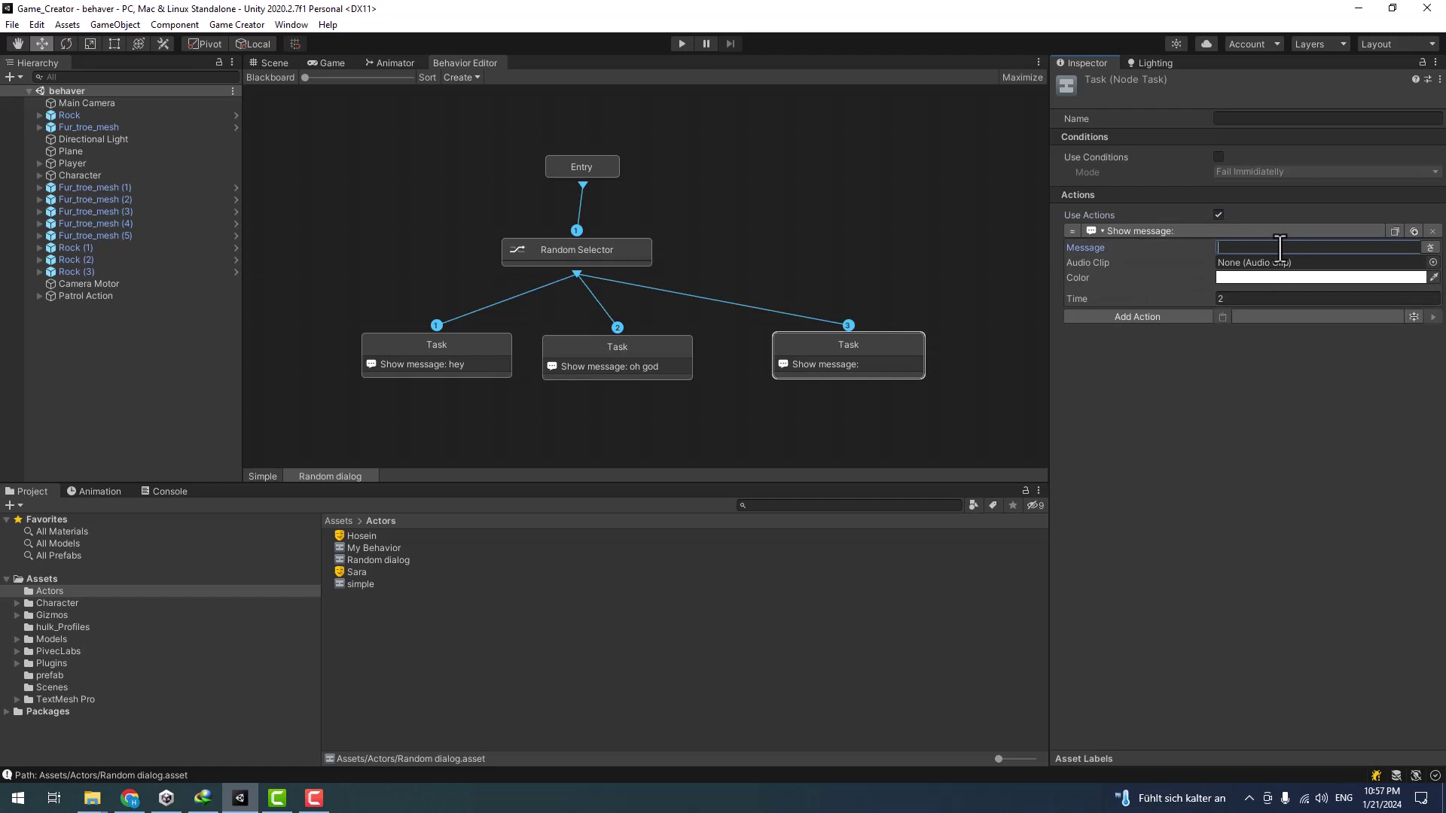
text(why me)
drag(834, 343, 766, 362)
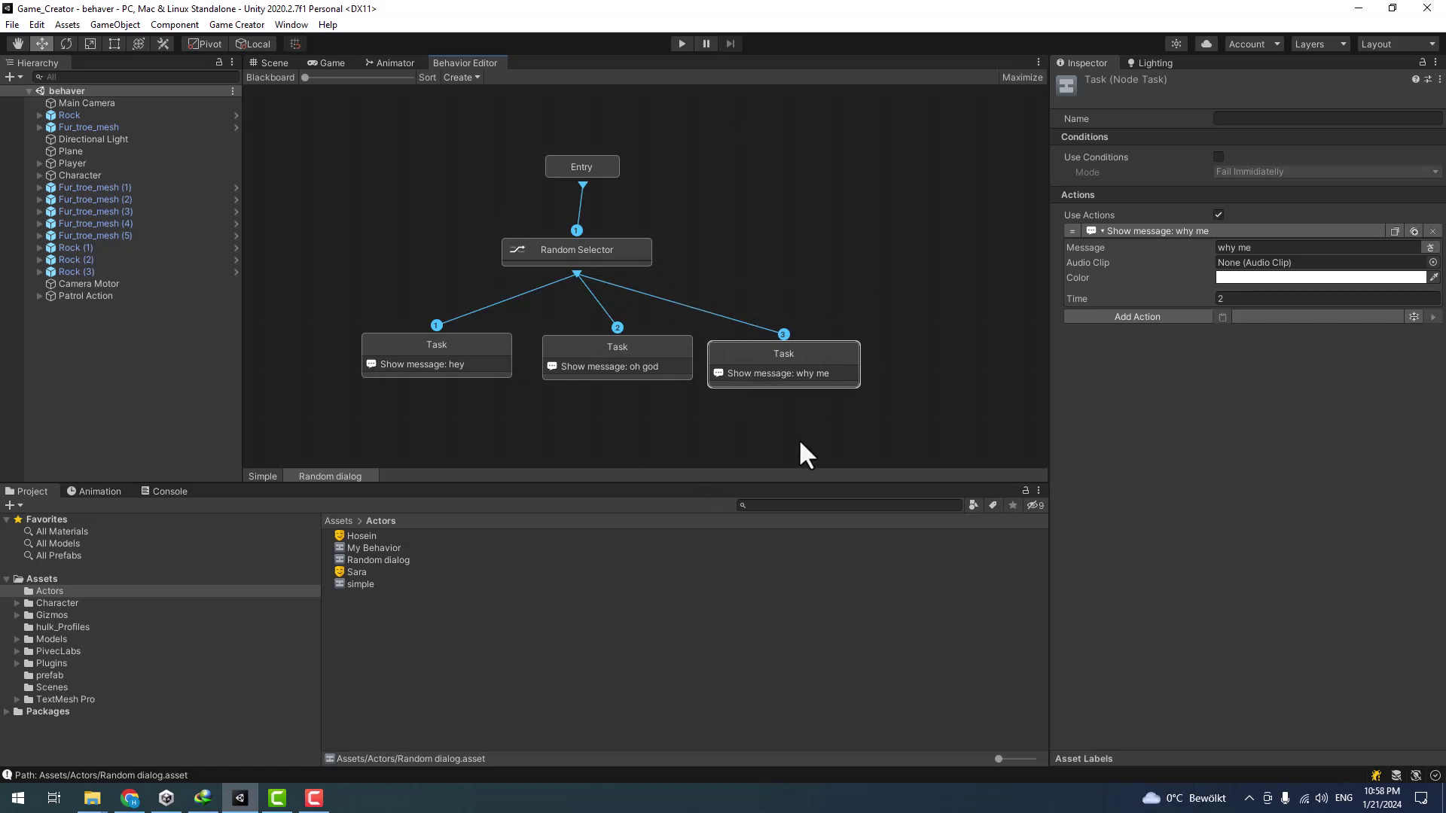
click(396, 271)
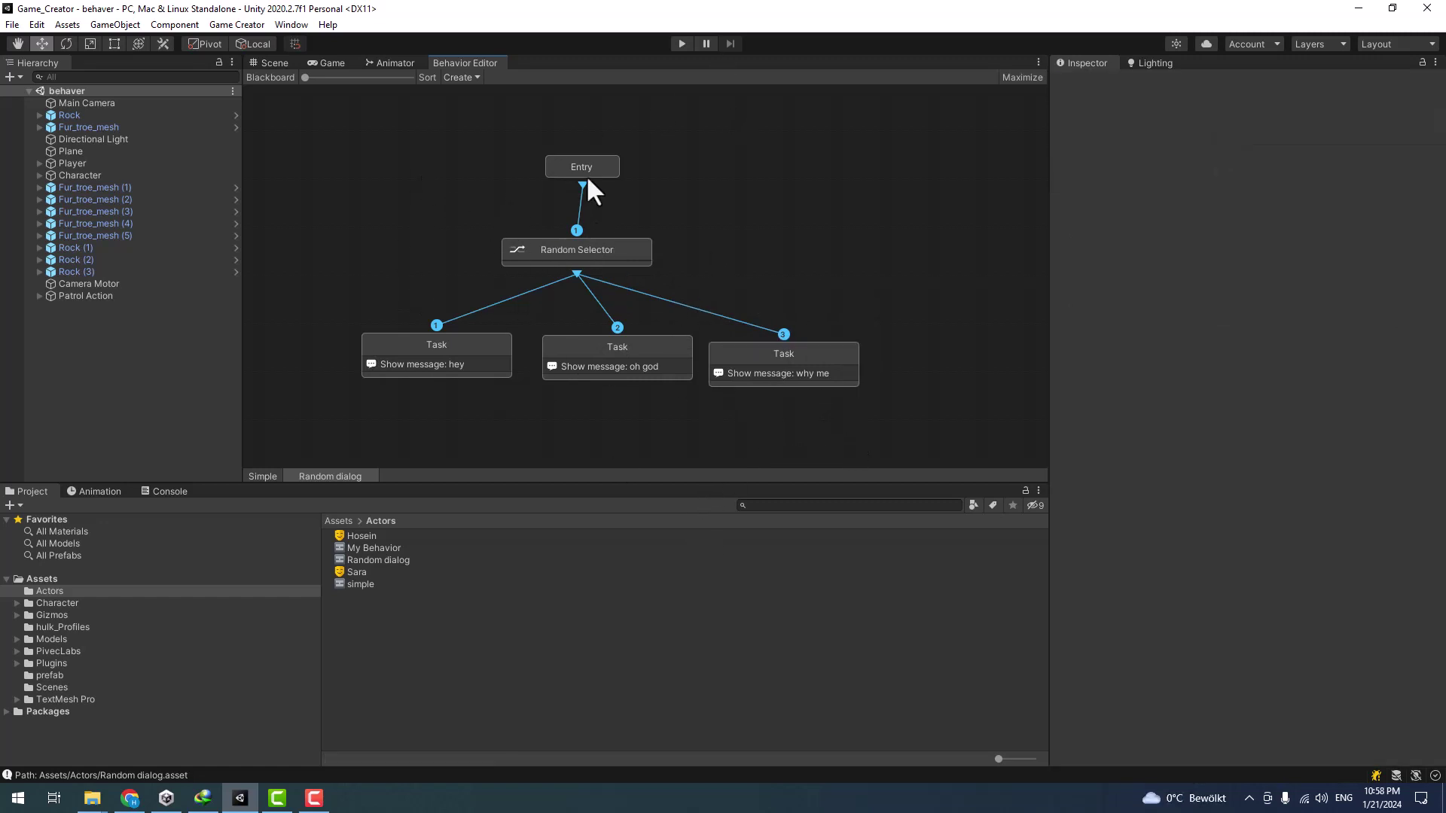
- Add a task node connected from Entry, away from the Random Selector, with a Wait action of 2 seconds
drag(586, 176, 573, 147)
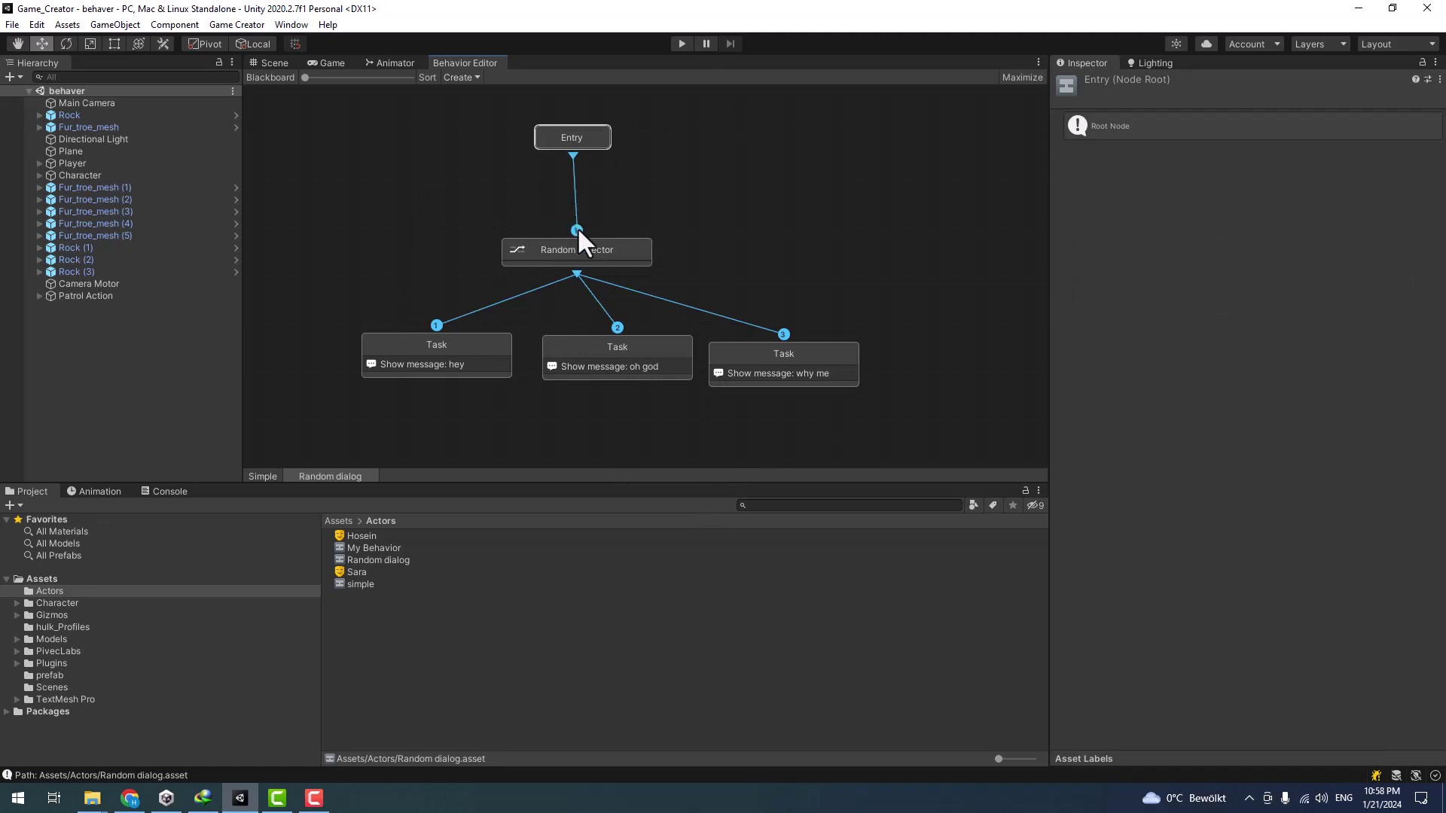
drag(574, 155, 298, 284)
click(314, 294)
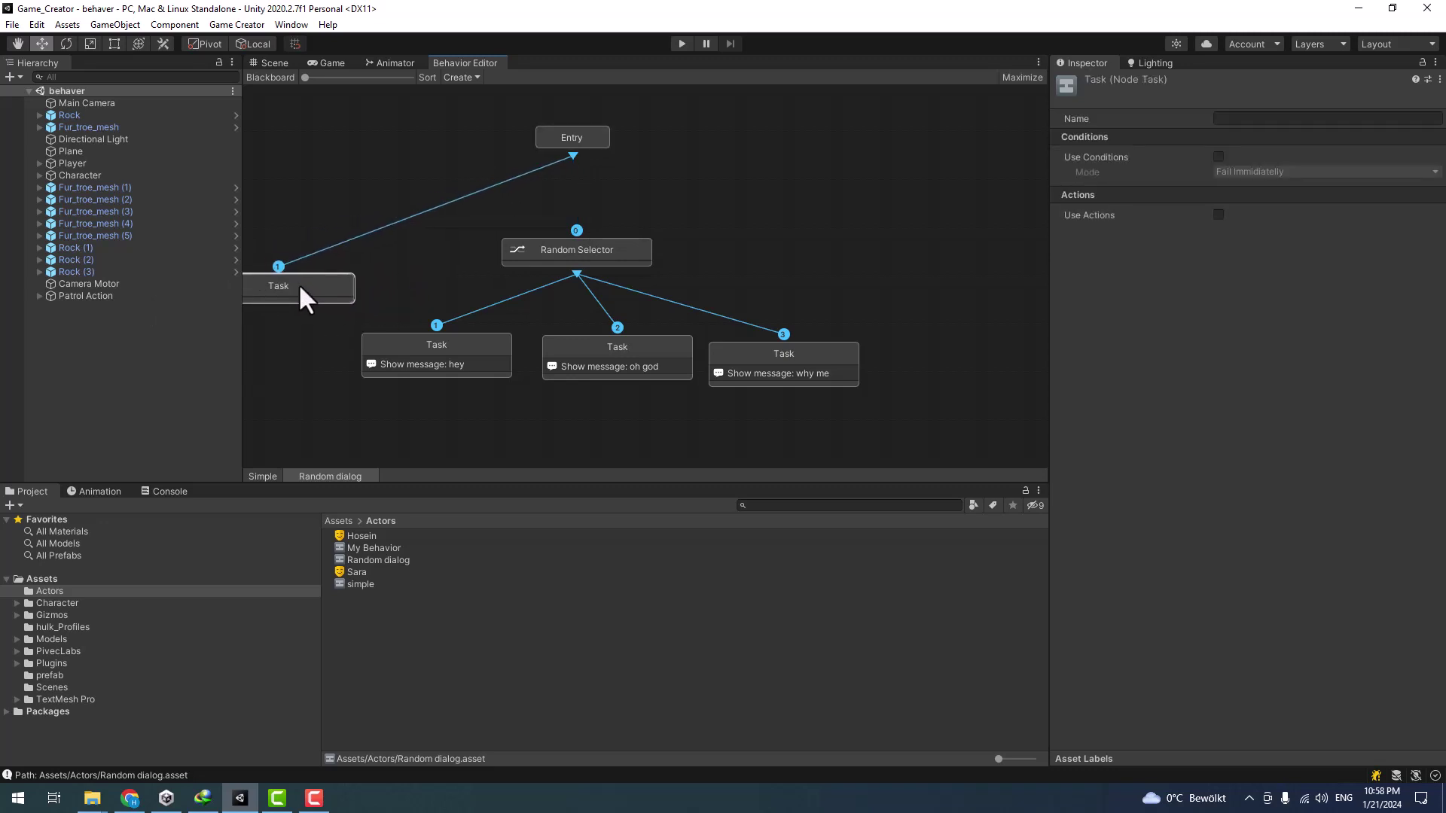
click(1220, 214)
click(1175, 235)
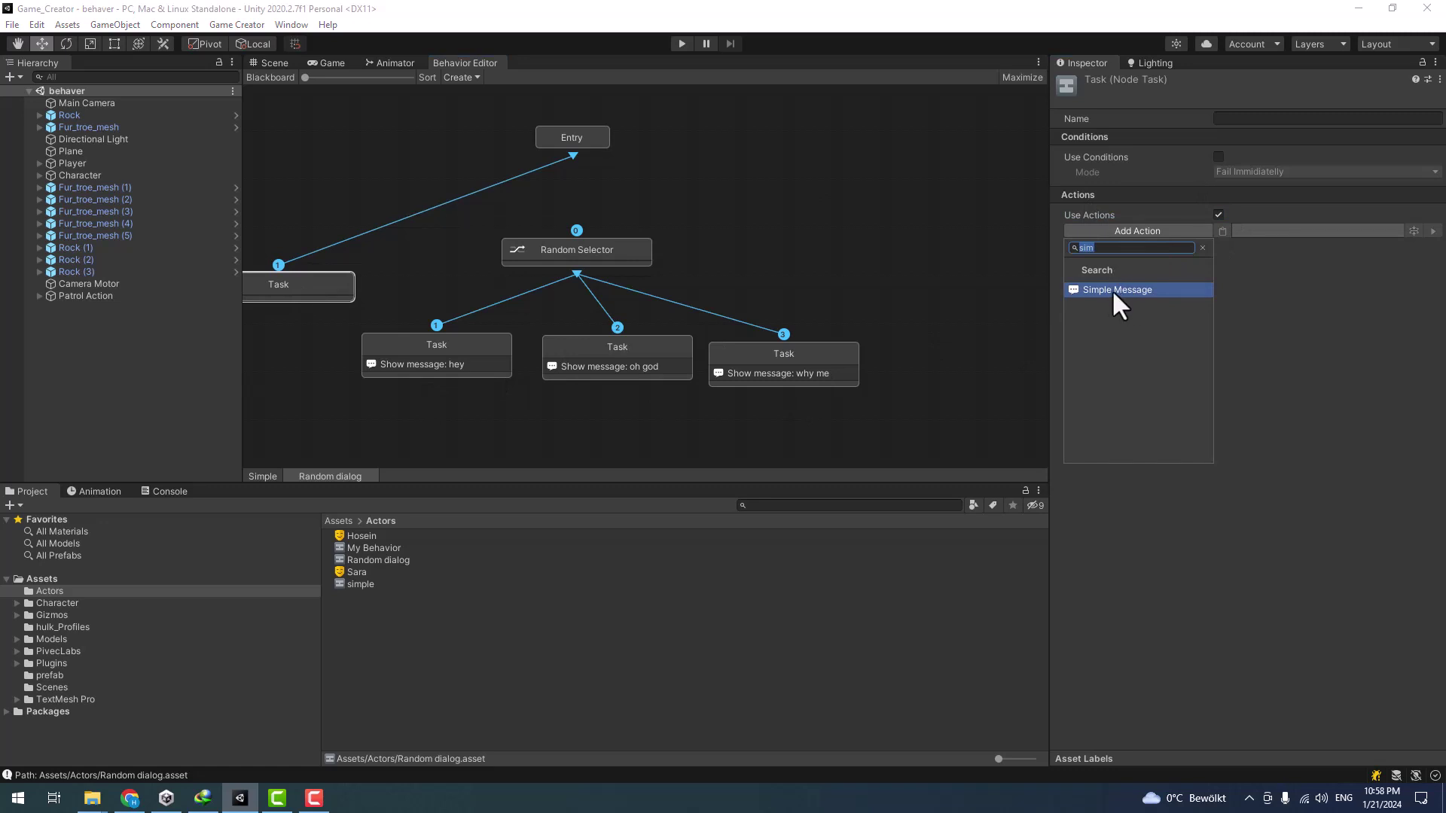
text(wait)
click(1131, 286)
click(1258, 247)
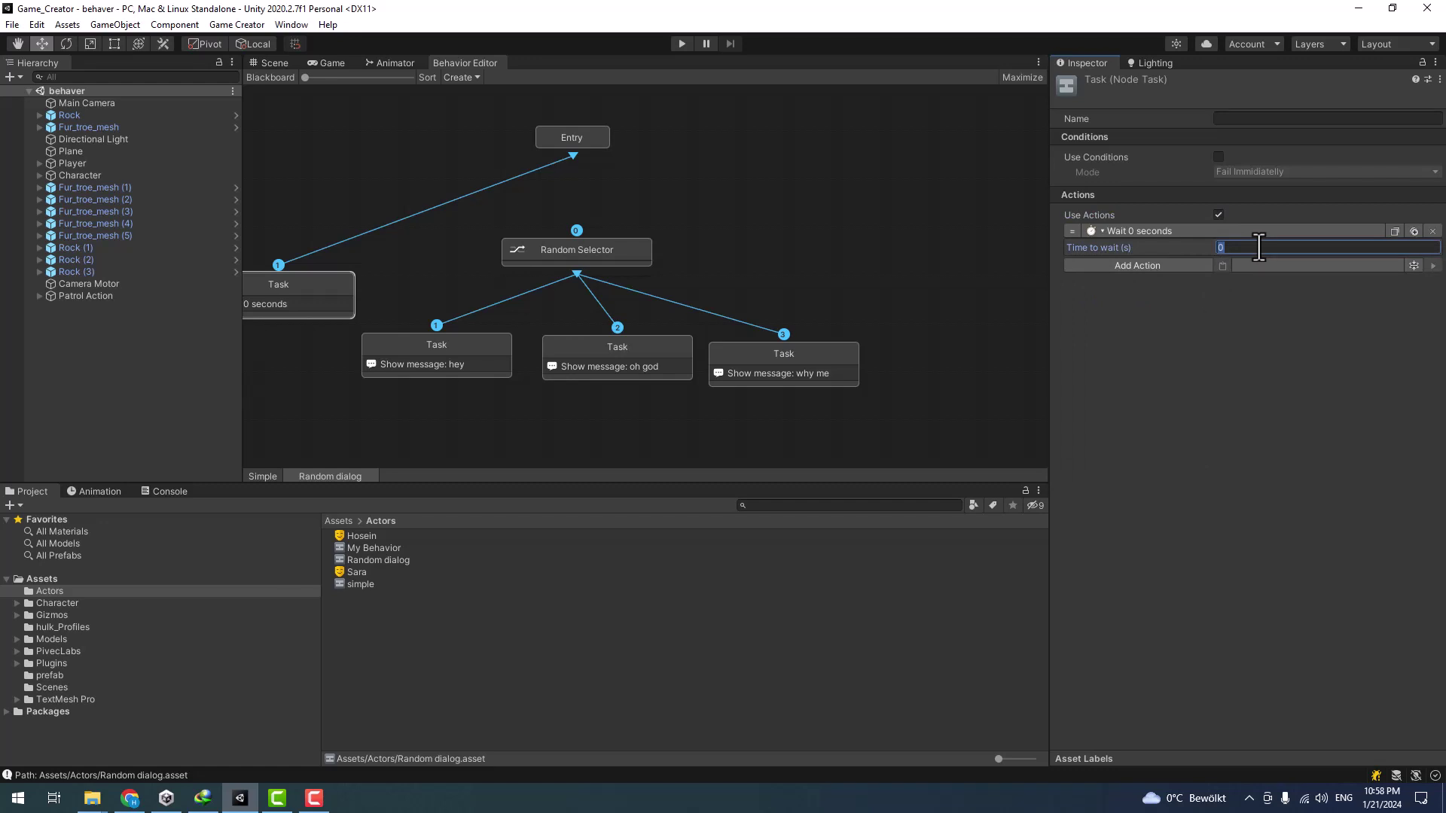
text(2)
click(951, 296)
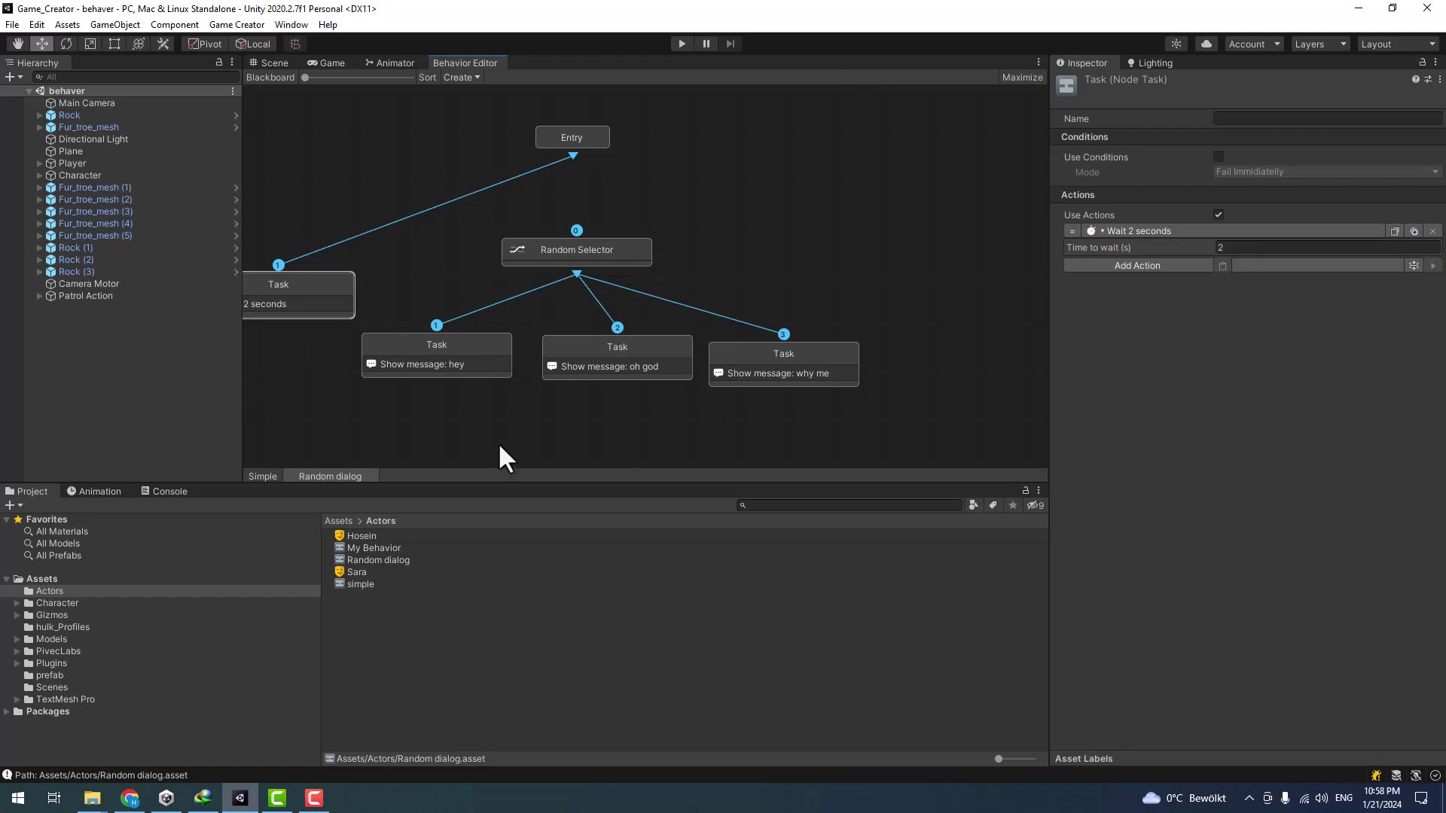
click(452, 235)
- Move the Random Selector down and the Entry node up to make room between them
drag(611, 260, 622, 274)
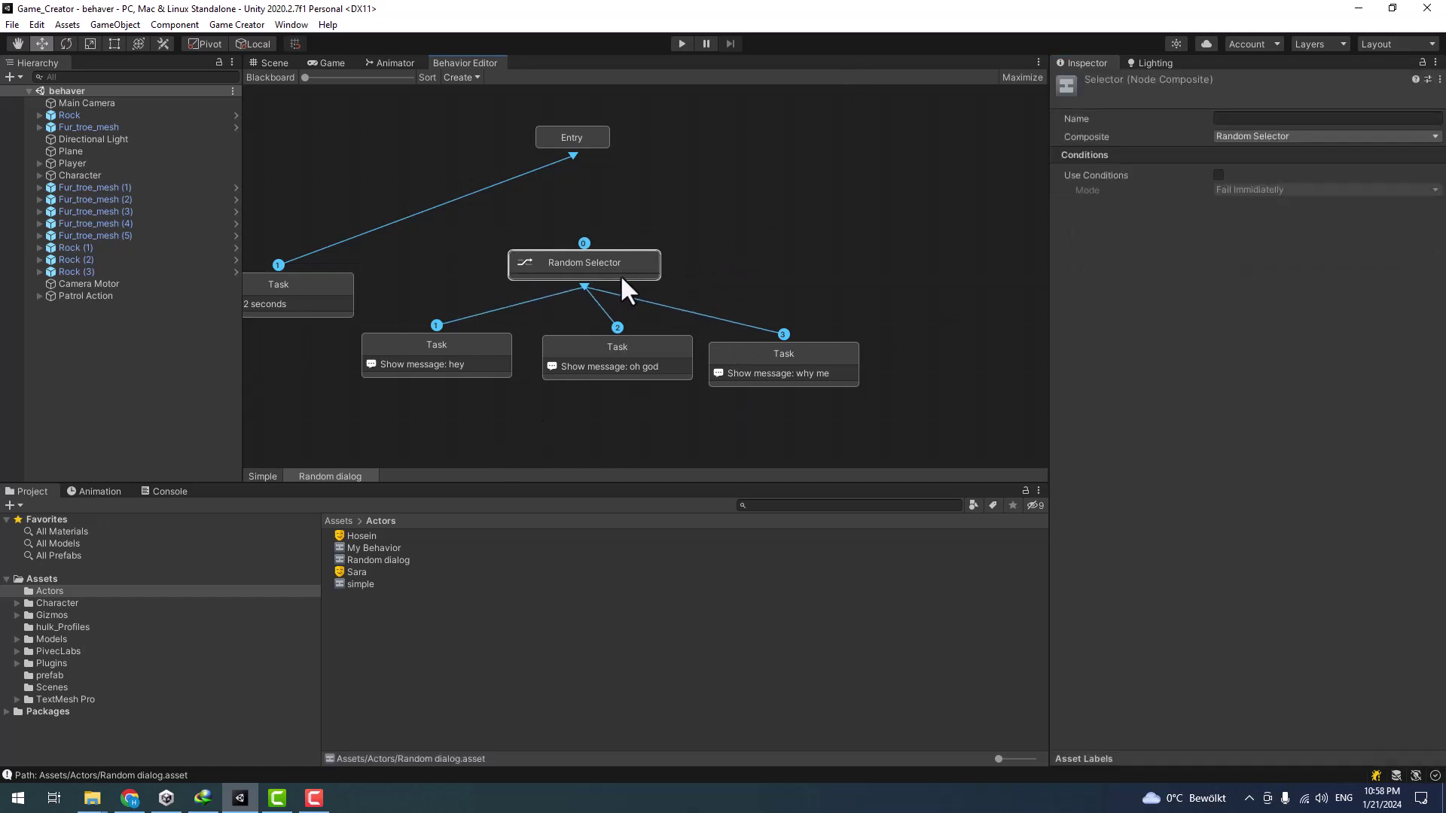
drag(554, 133, 540, 102)
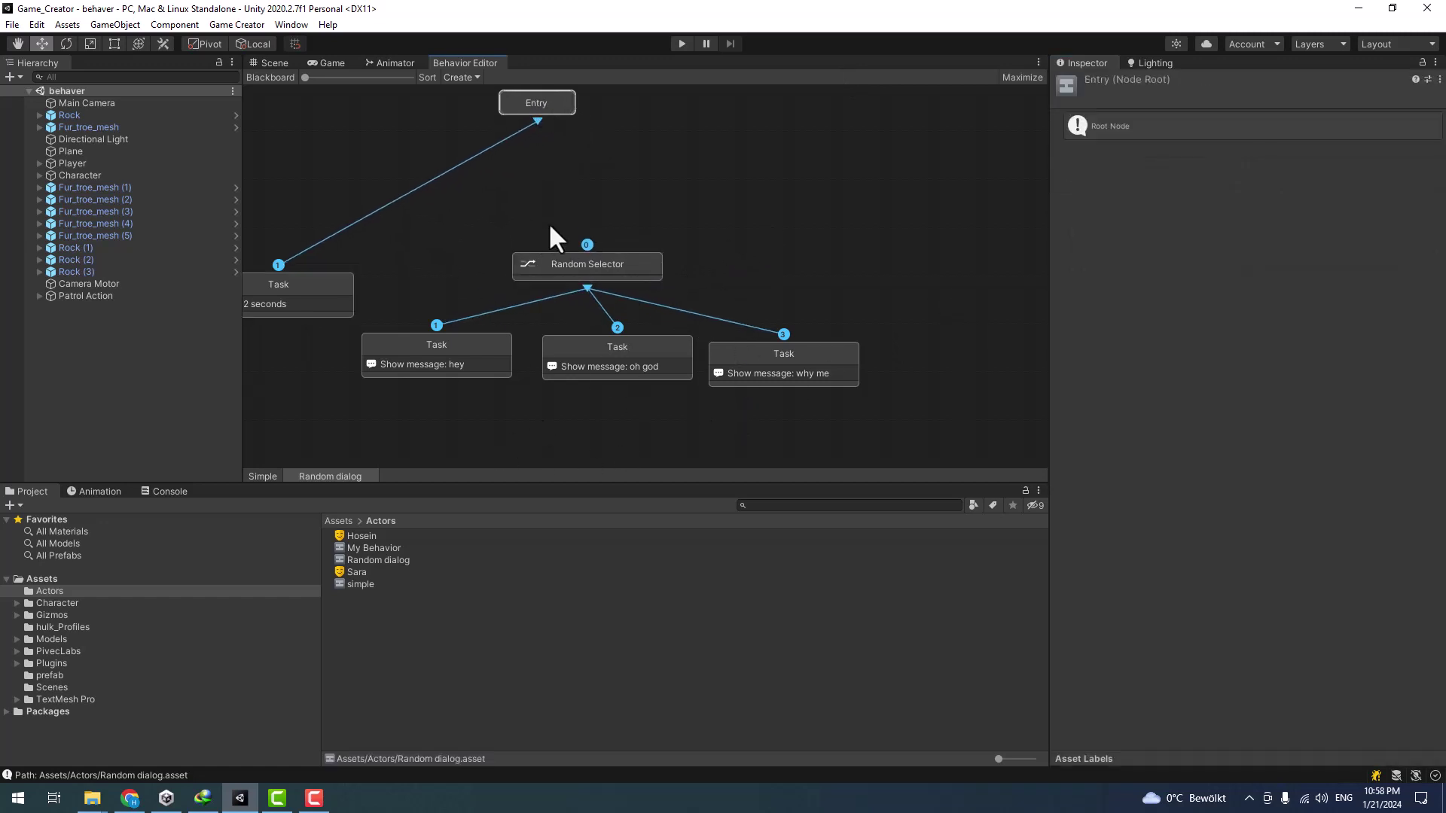
scroll(546, 196, down, 2)
middle_drag(544, 187, 605, 223)
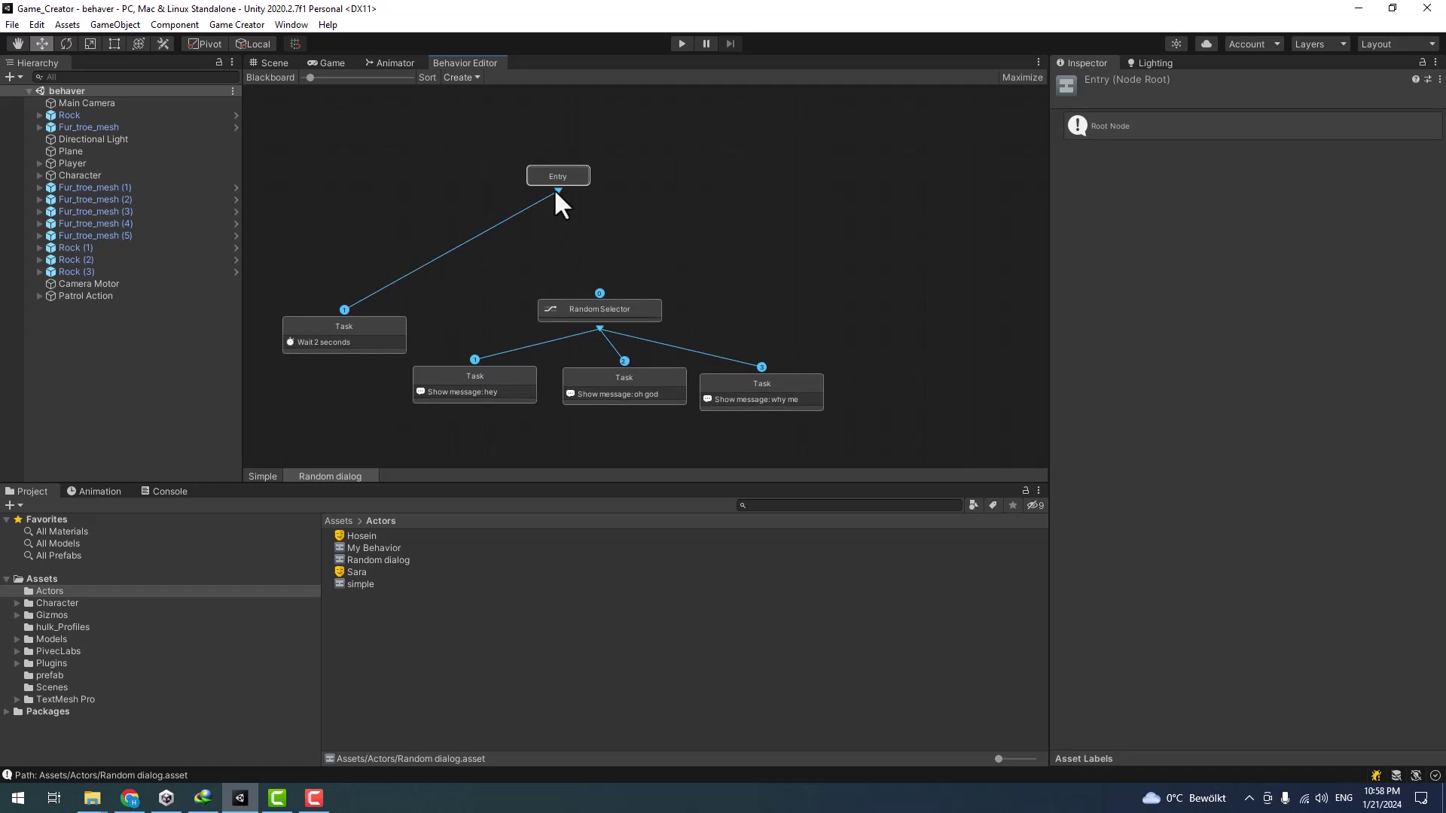
drag(554, 189, 545, 234)
click(612, 263)
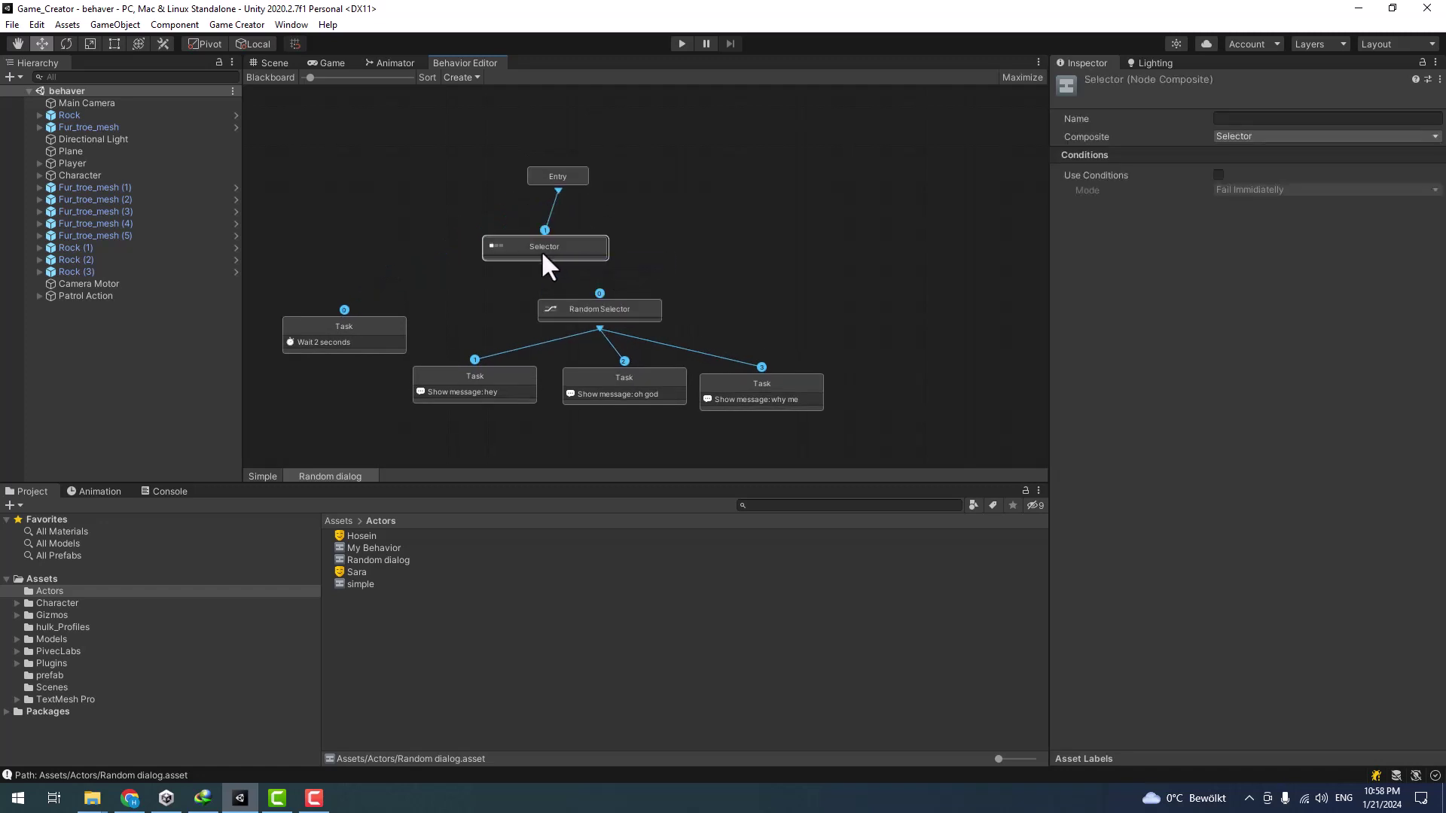
click(1288, 140)
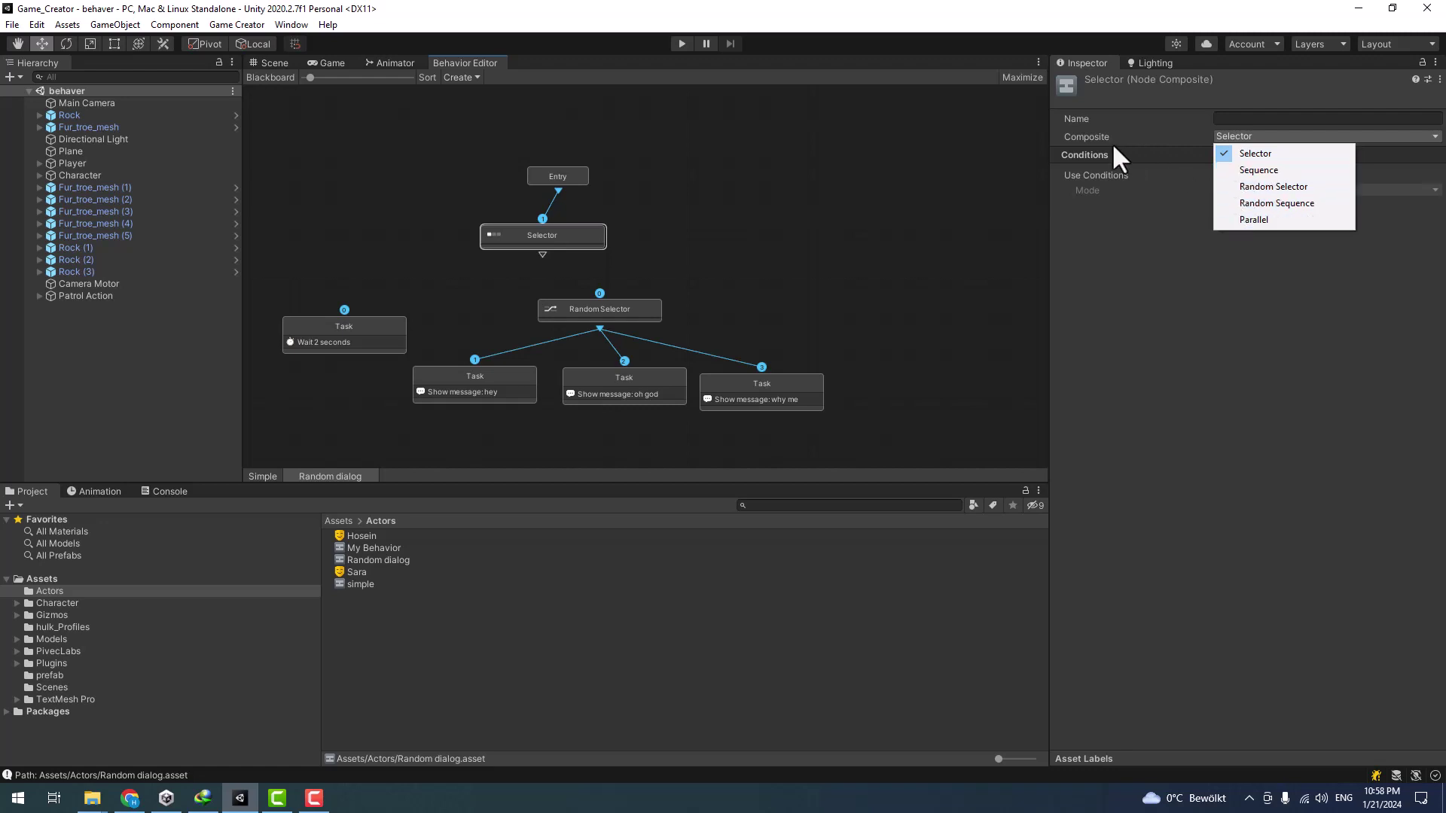
click(557, 243)
key(Delete)
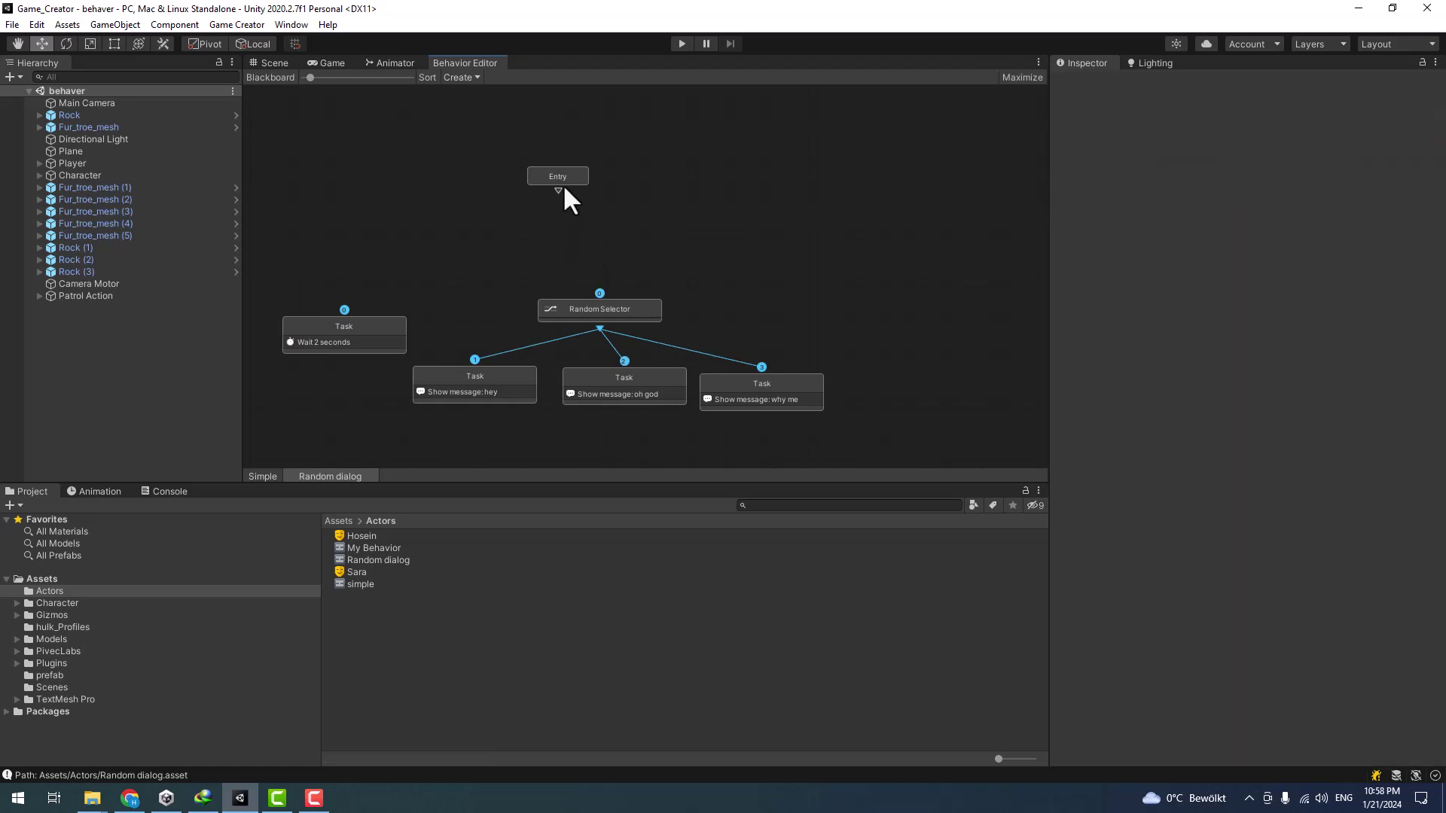
- Add a decorator node directly below Entry and set its decorator type to Repeater
drag(558, 190, 542, 233)
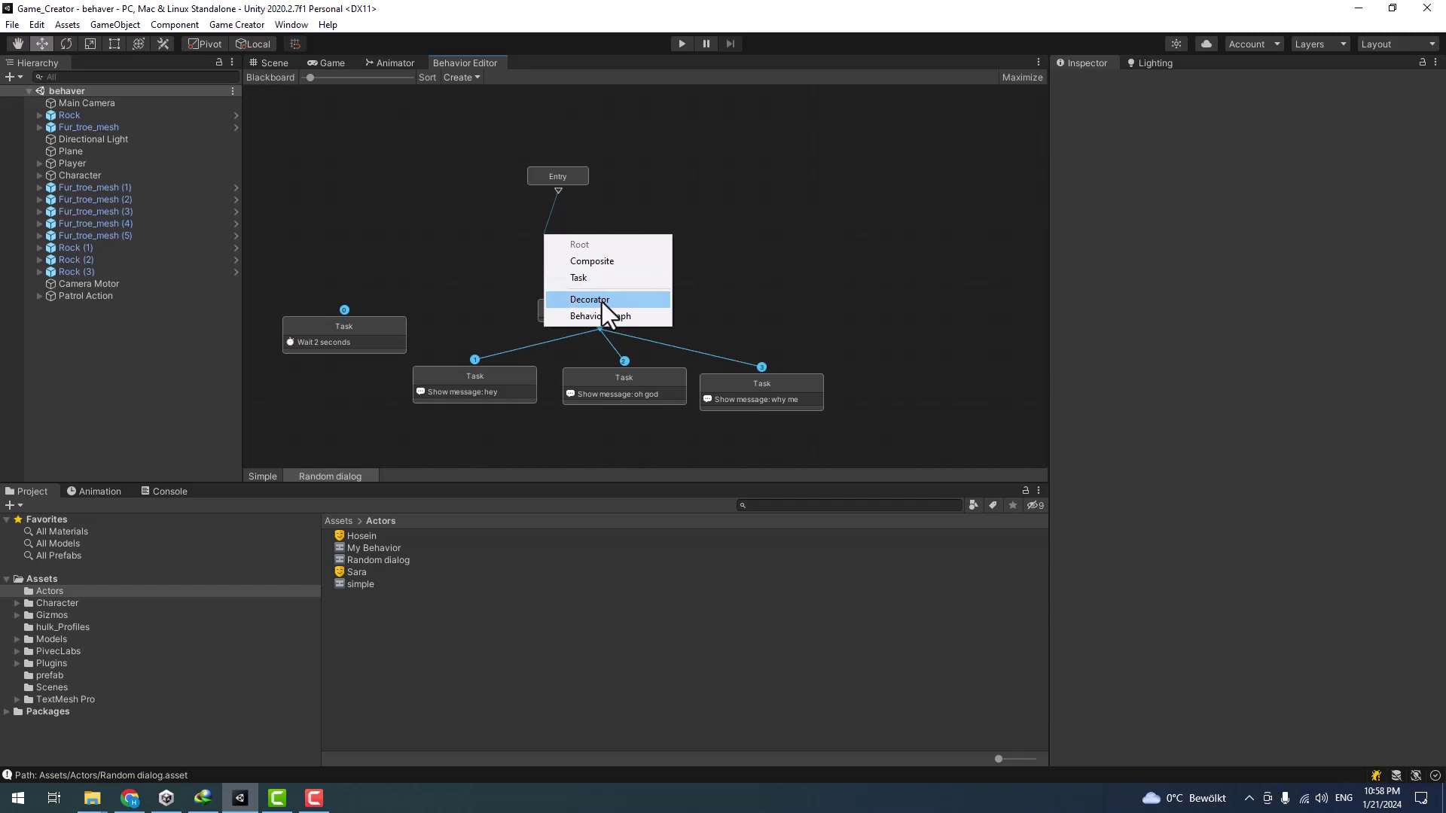
click(602, 301)
drag(601, 298, 568, 236)
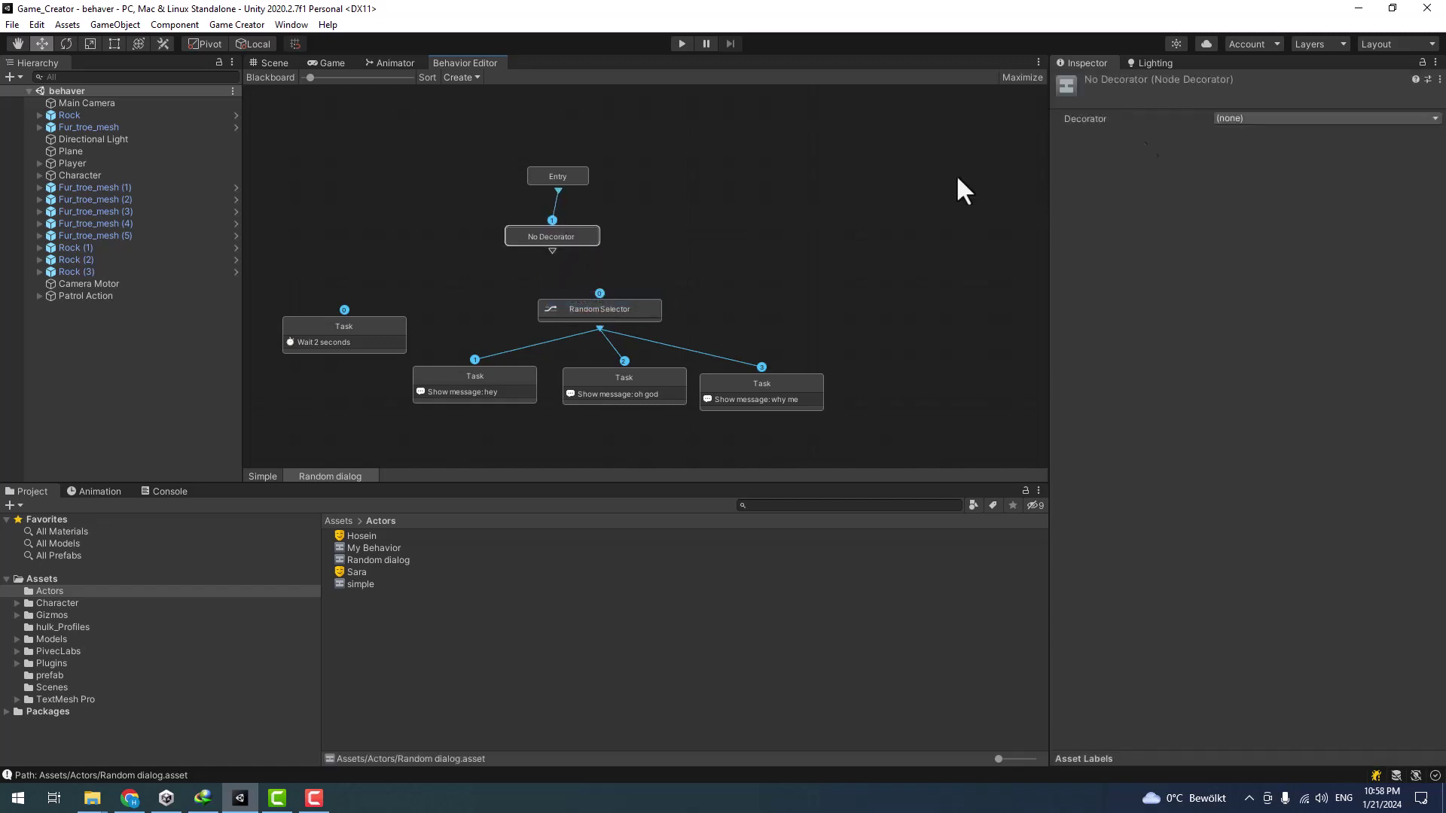
click(1312, 119)
click(1273, 235)
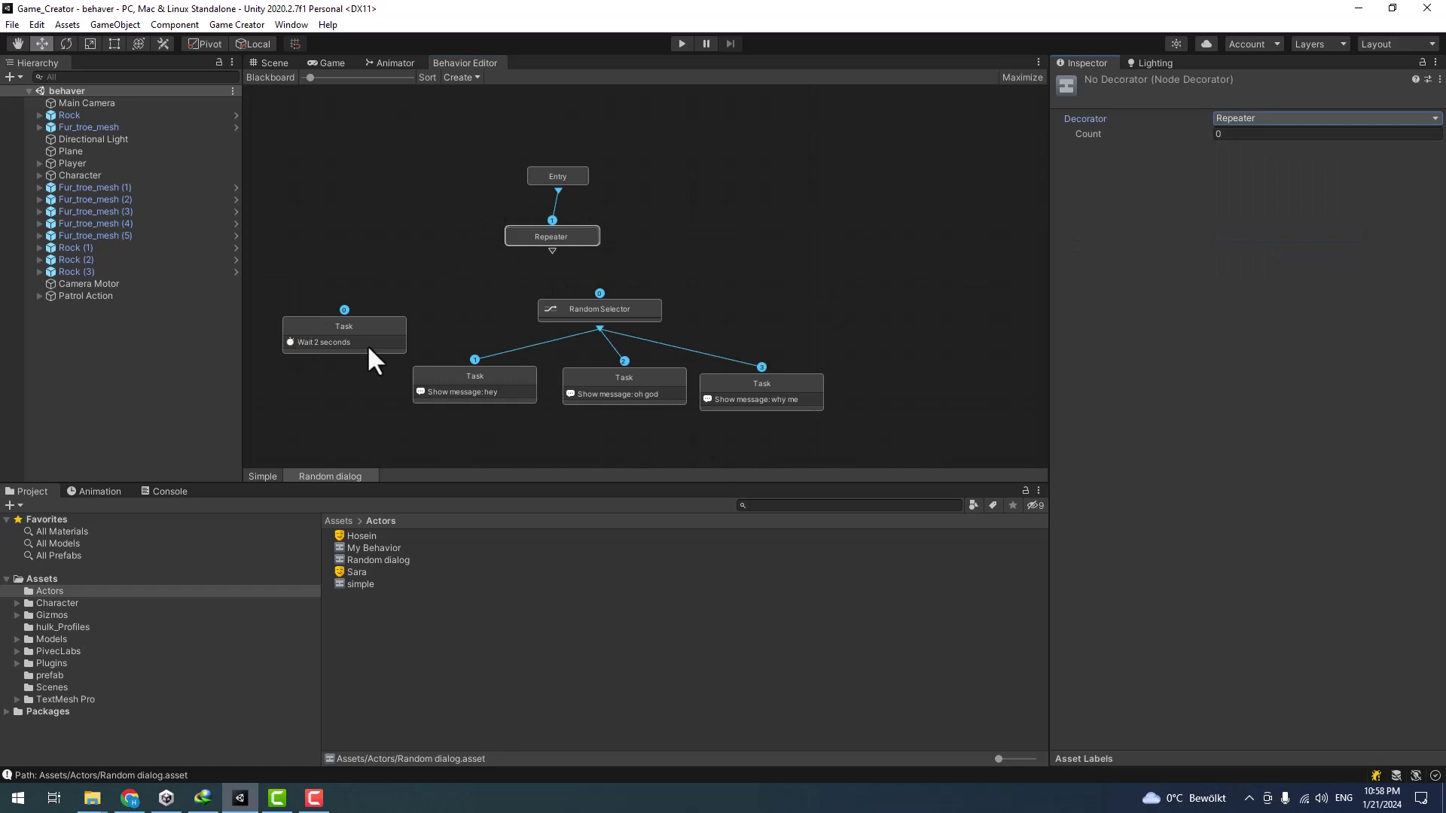
- Add a Sequence composite under the Repeater and connect it to the Wait task first and the Random Selector second
drag(549, 232, 539, 273)
click(545, 292)
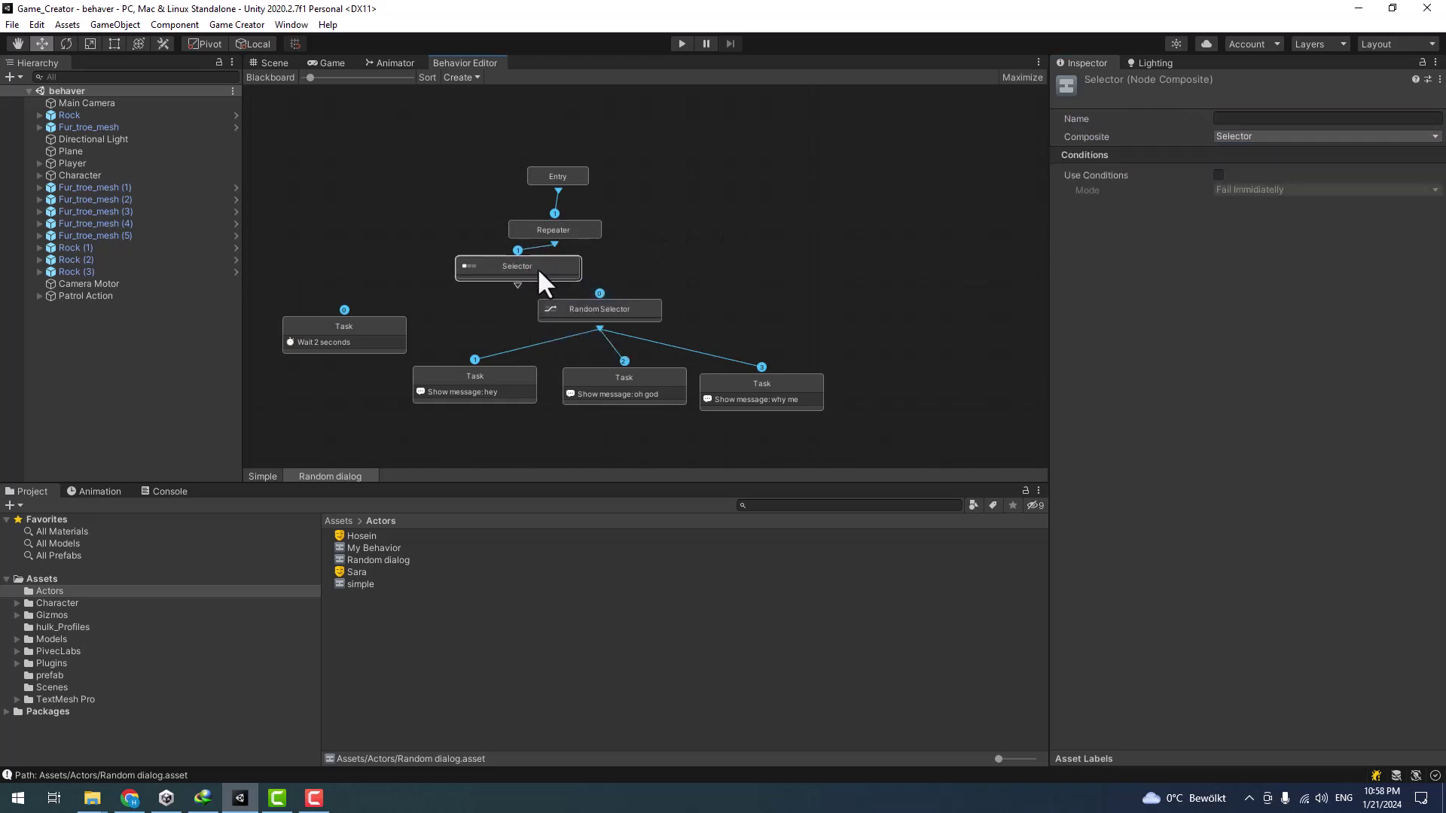
click(1271, 136)
click(1260, 171)
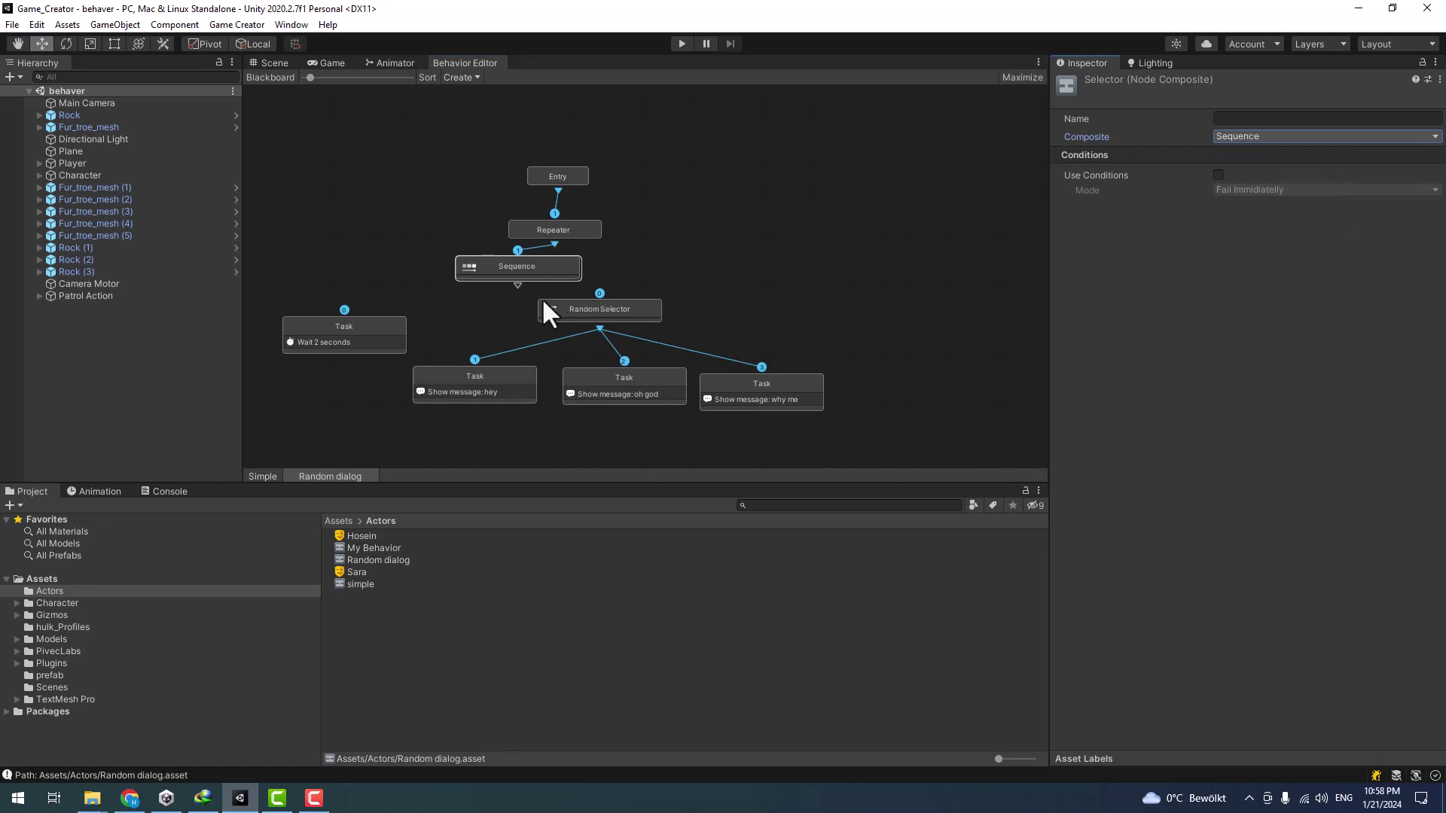
drag(517, 285, 332, 323)
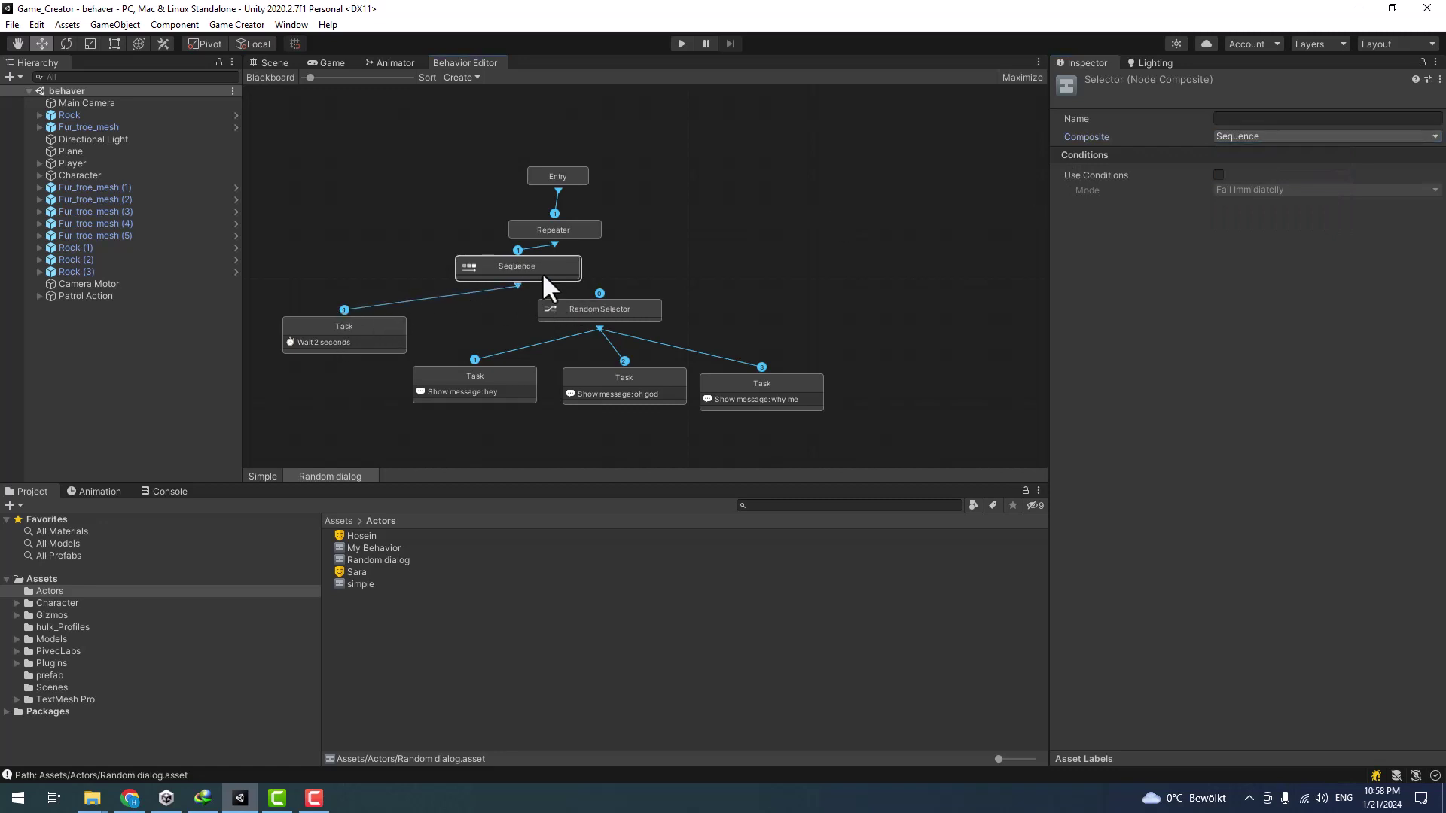
drag(595, 295, 603, 318)
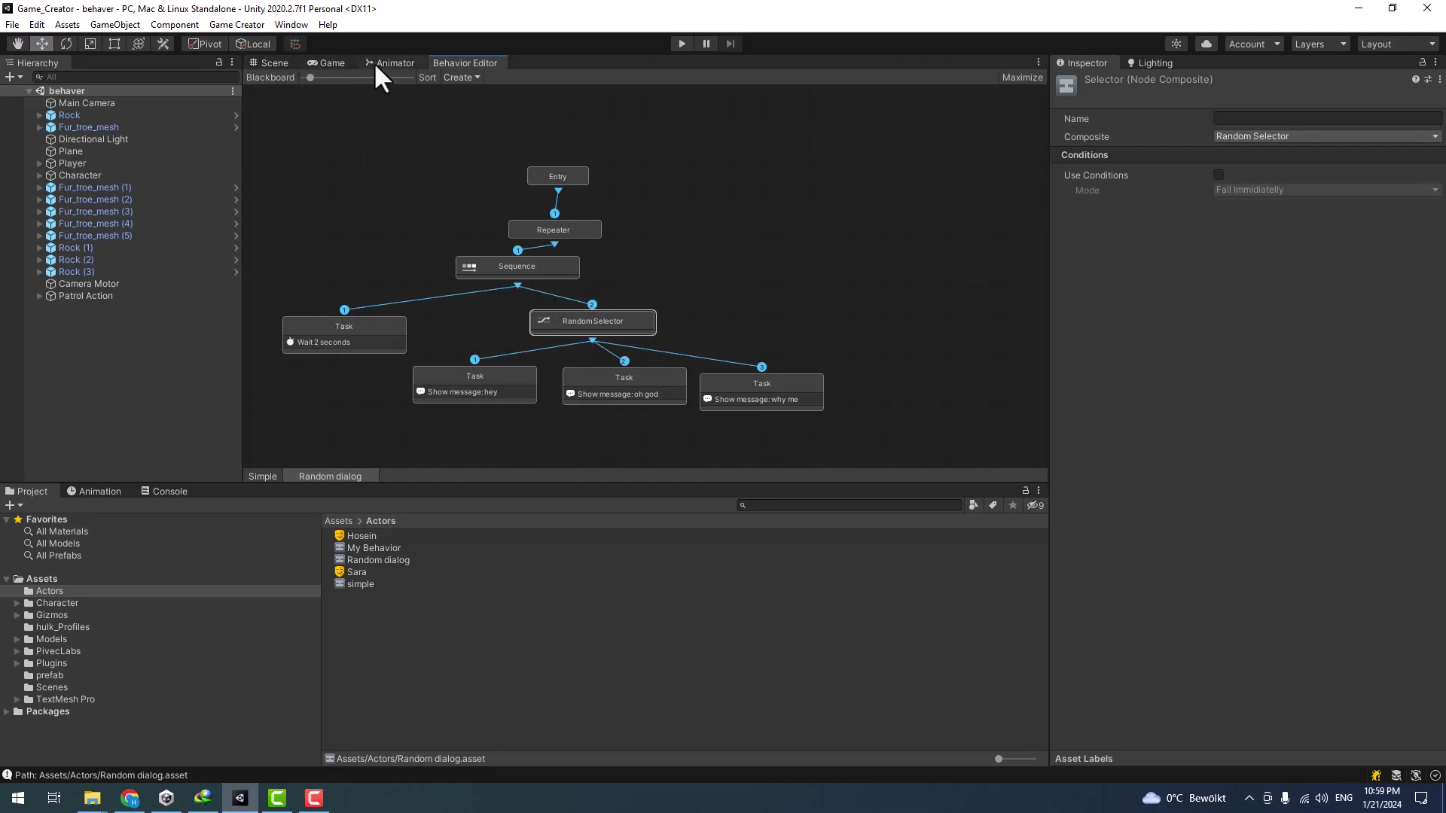
- Play the scene to test the random dialog in the Game and Scene views, stop it, and return to the Behavior Editor
click(330, 63)
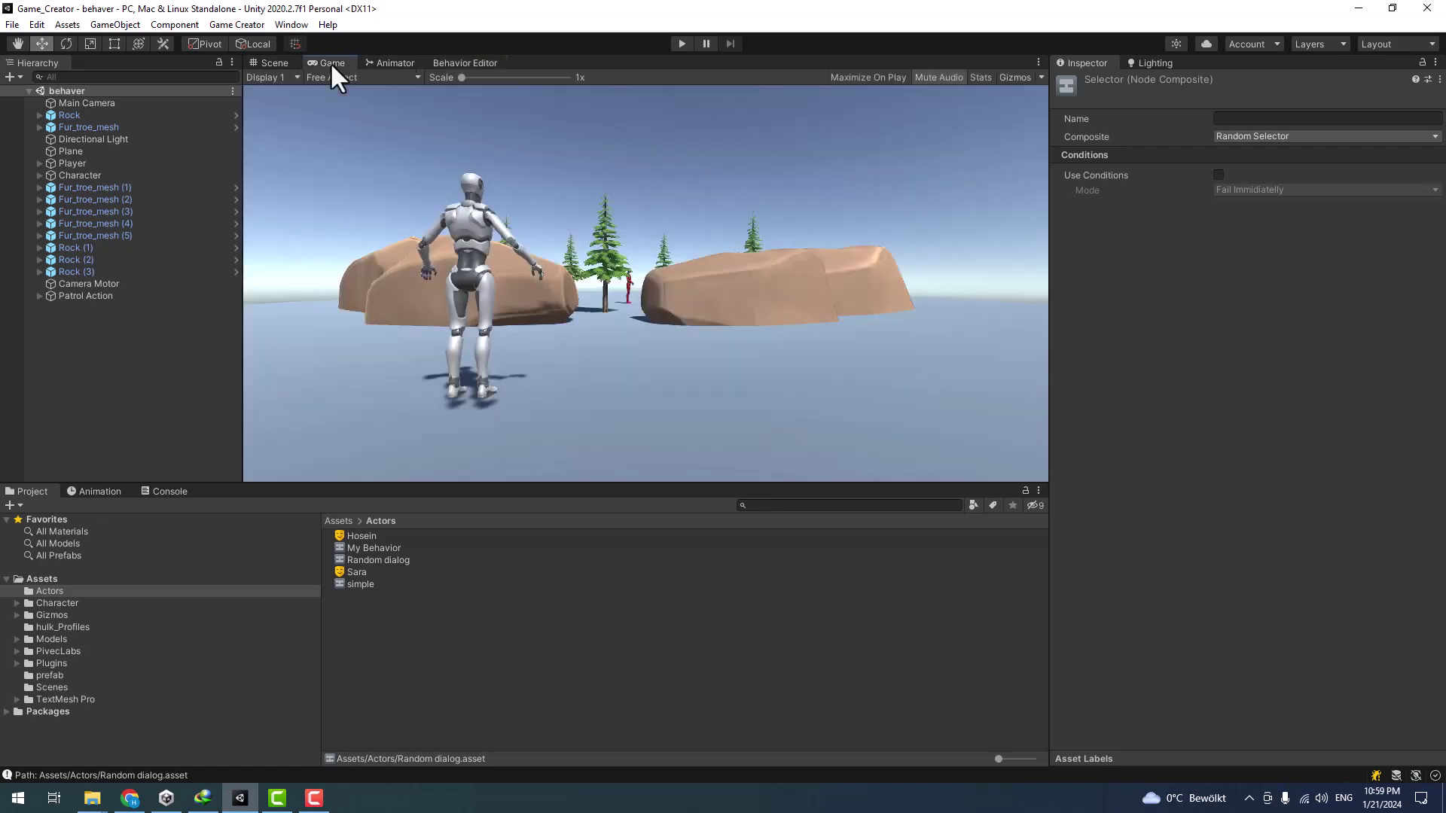
click(678, 44)
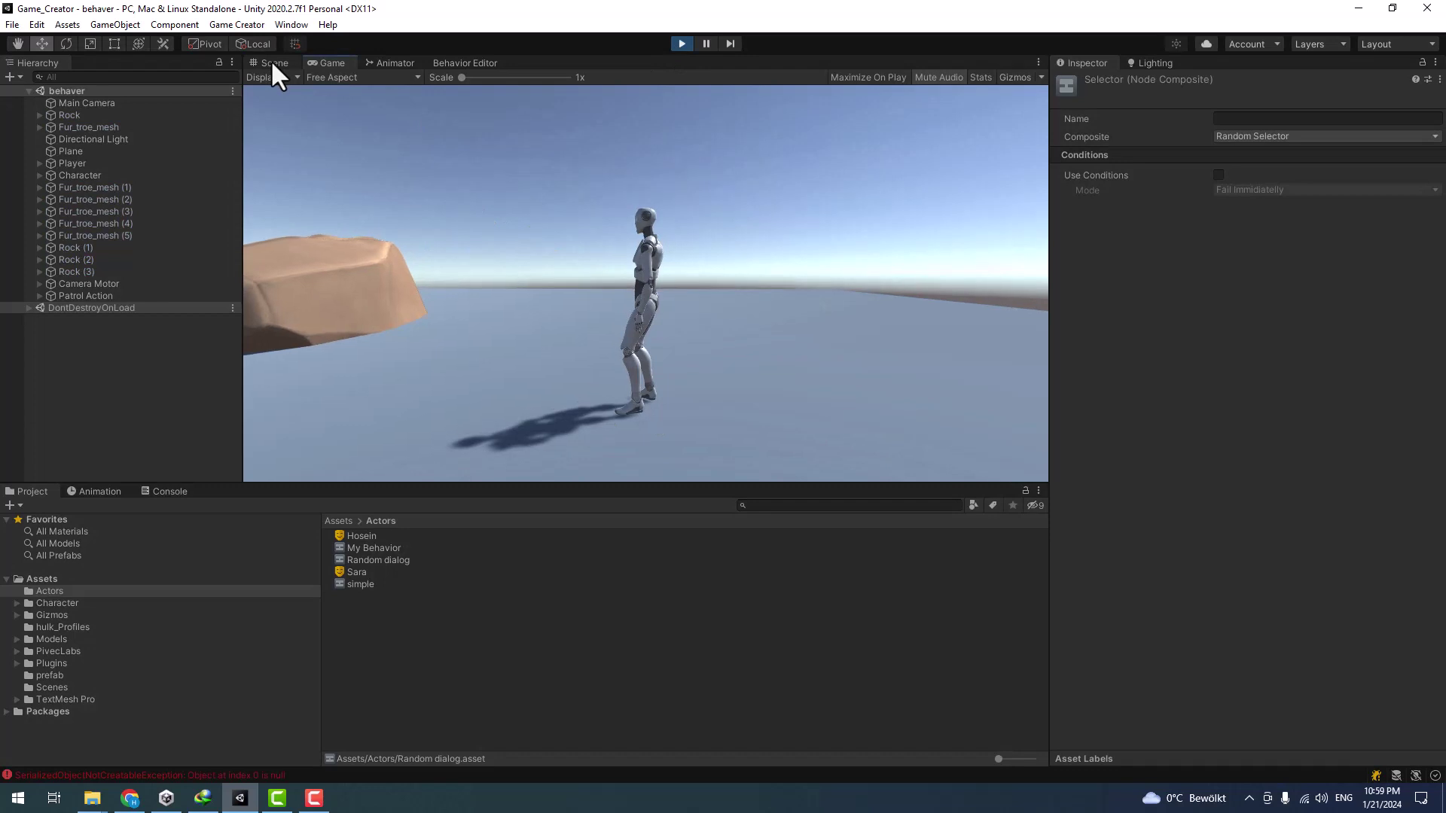
click(273, 62)
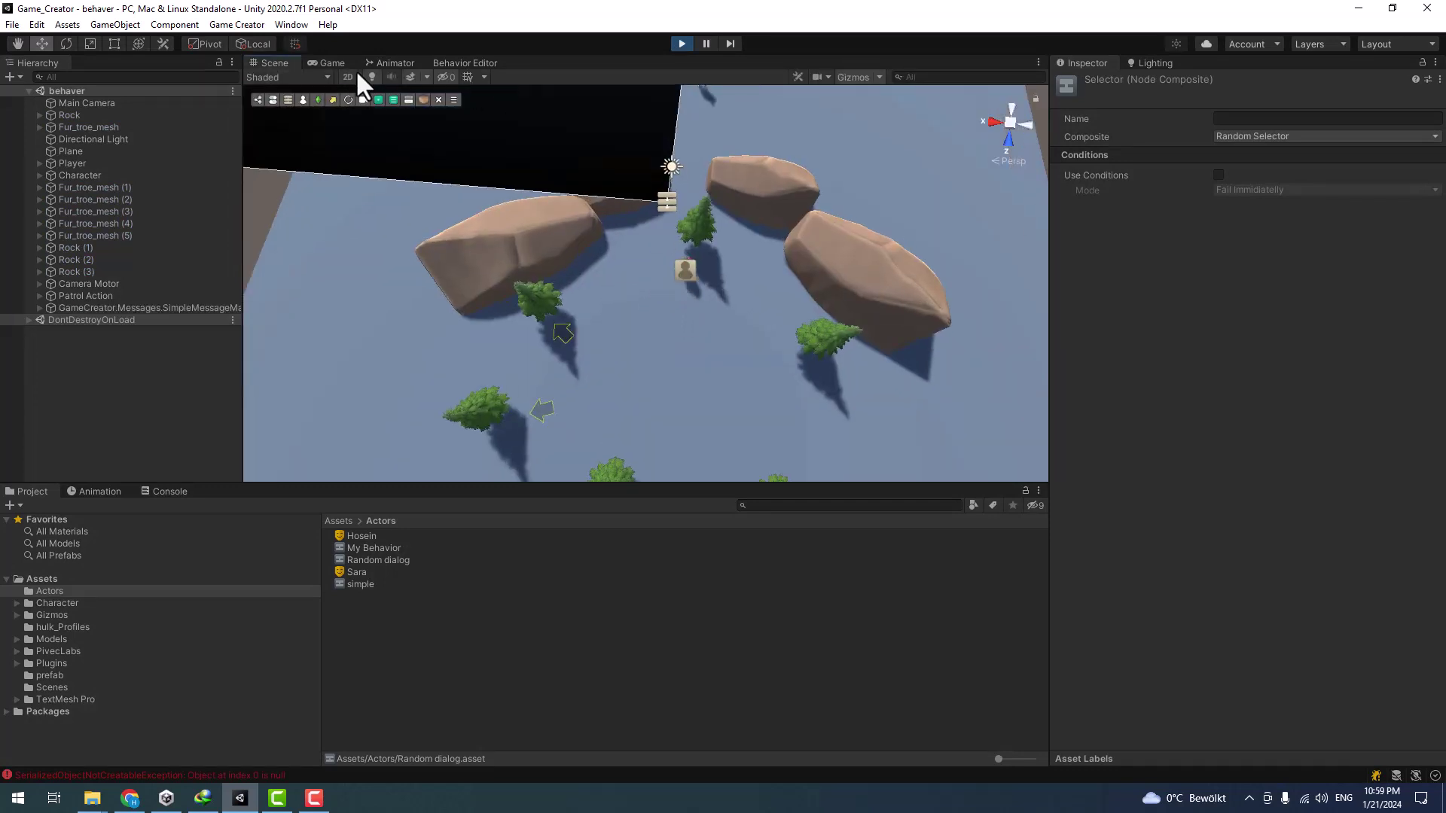
click(332, 62)
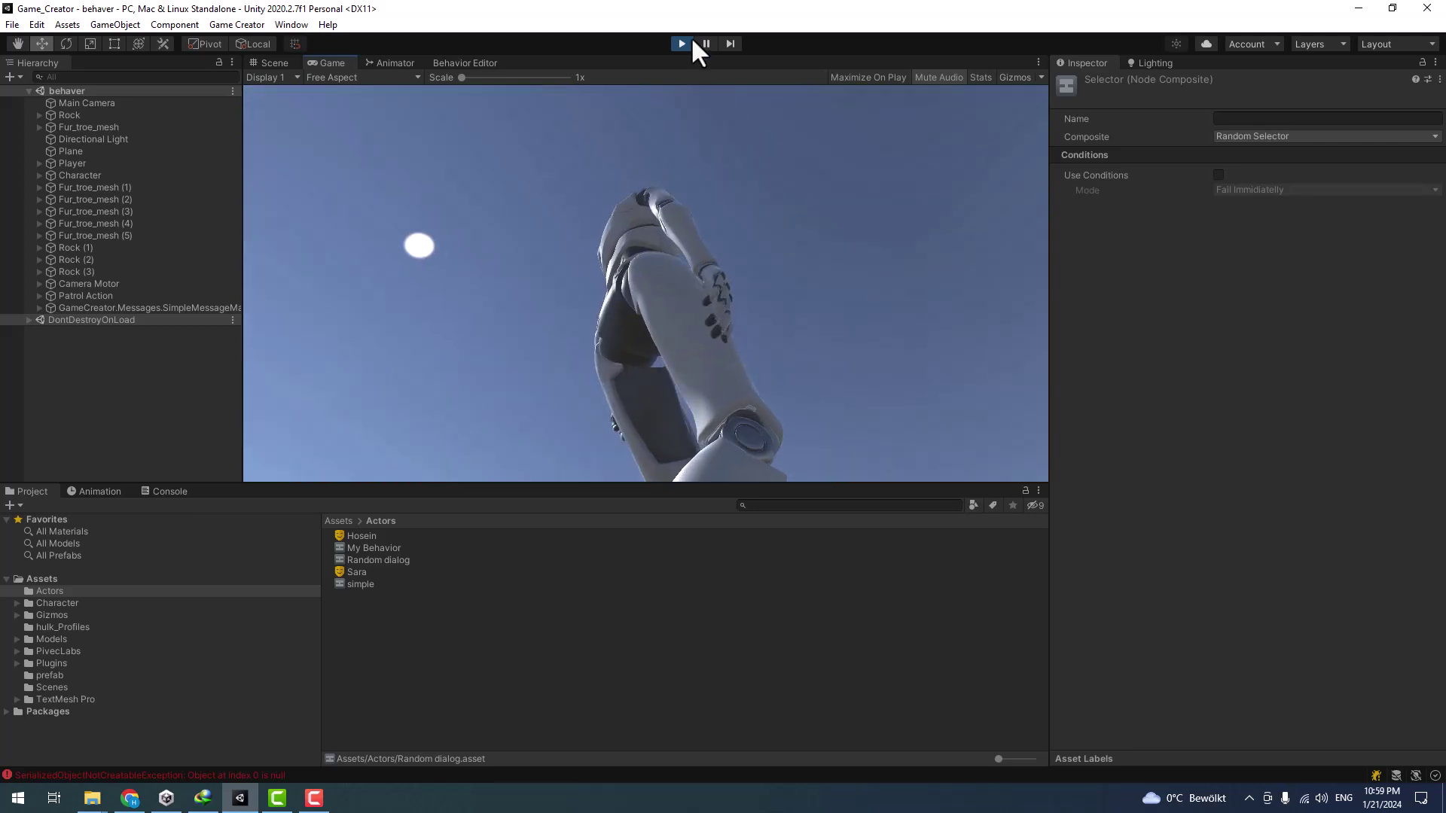
click(681, 44)
click(464, 63)
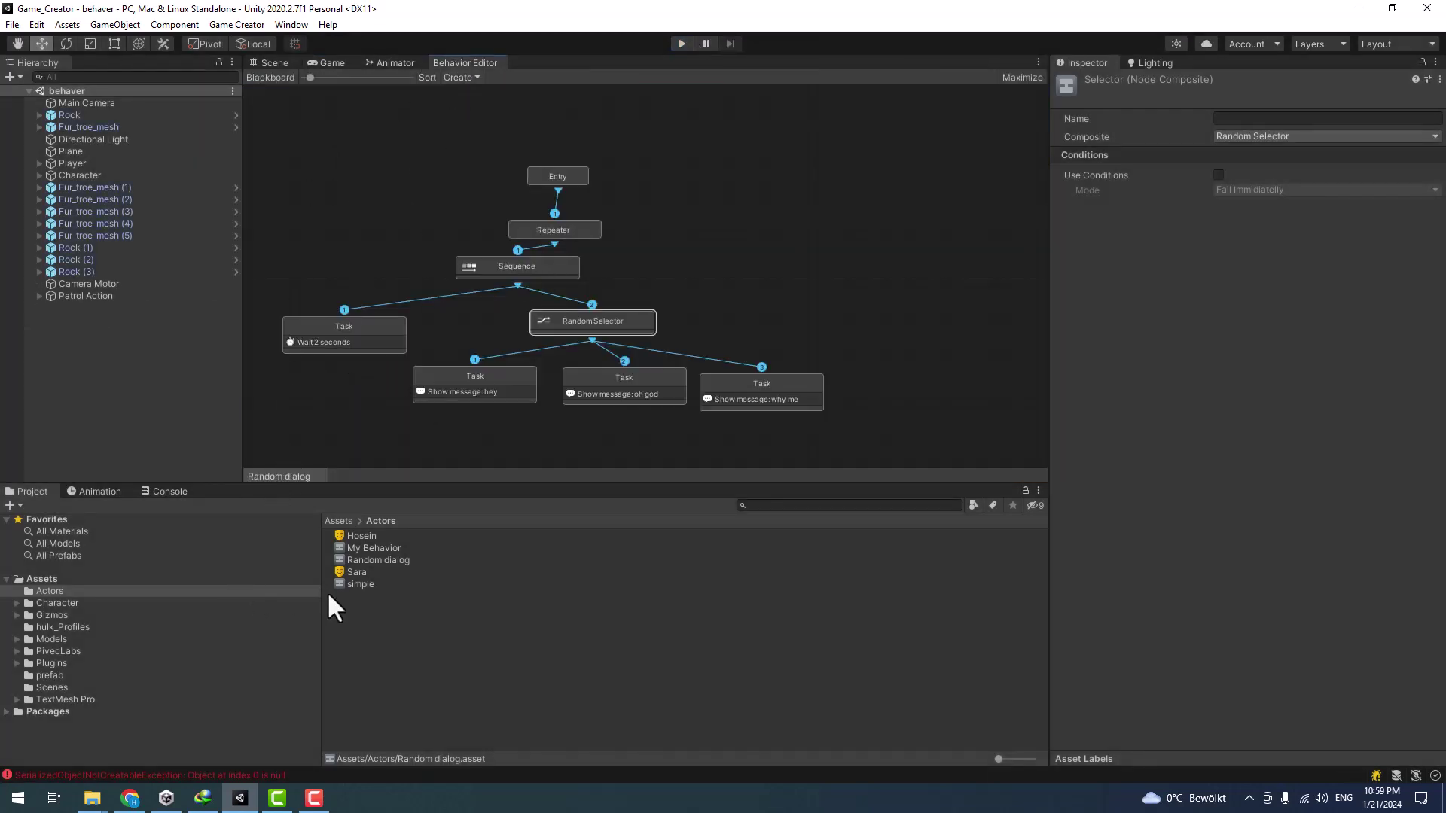
- In the simple behavior graph, enable the Can Run value in the task that follows the player on sight
click(360, 585)
click(461, 344)
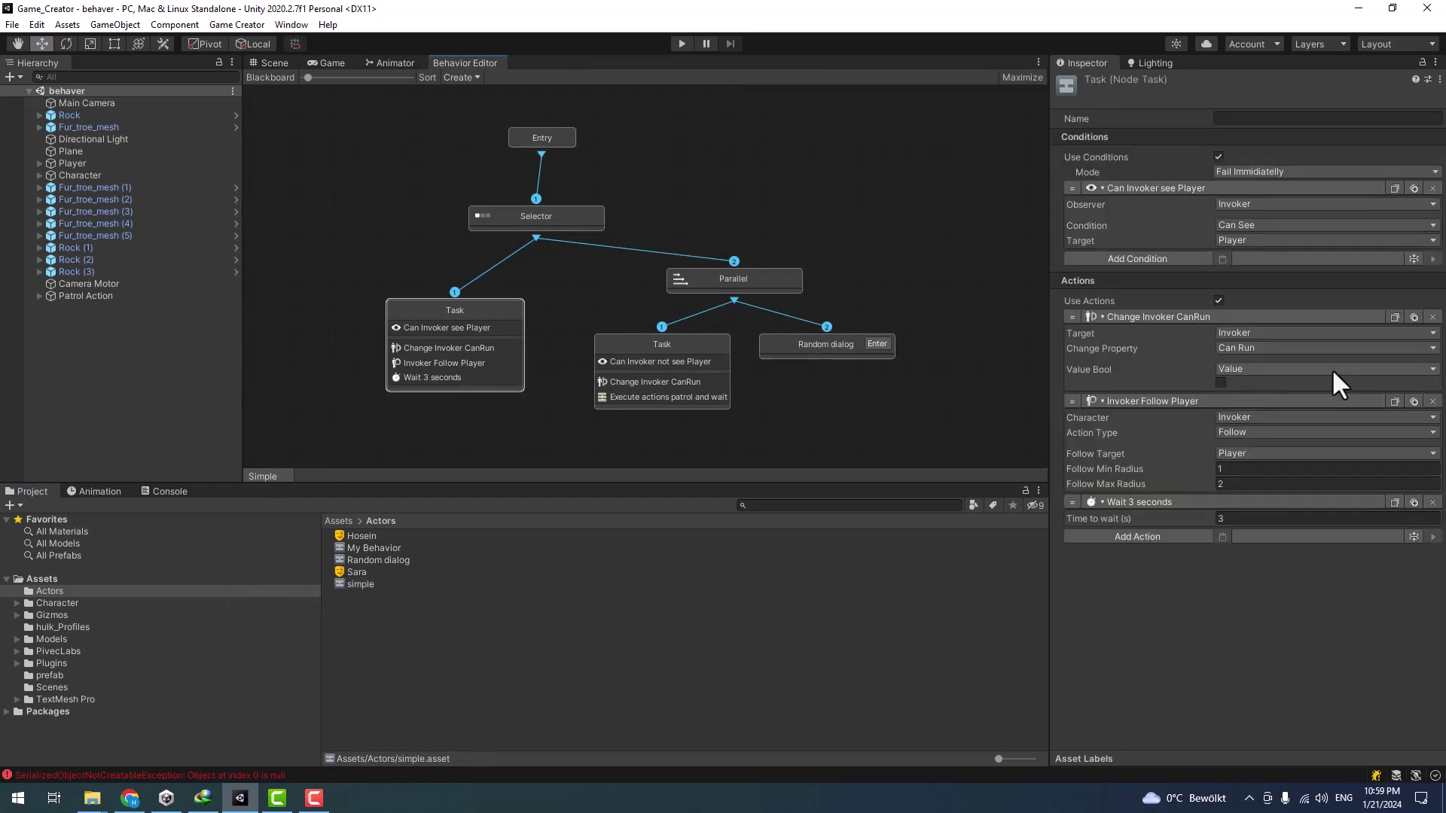
click(1221, 382)
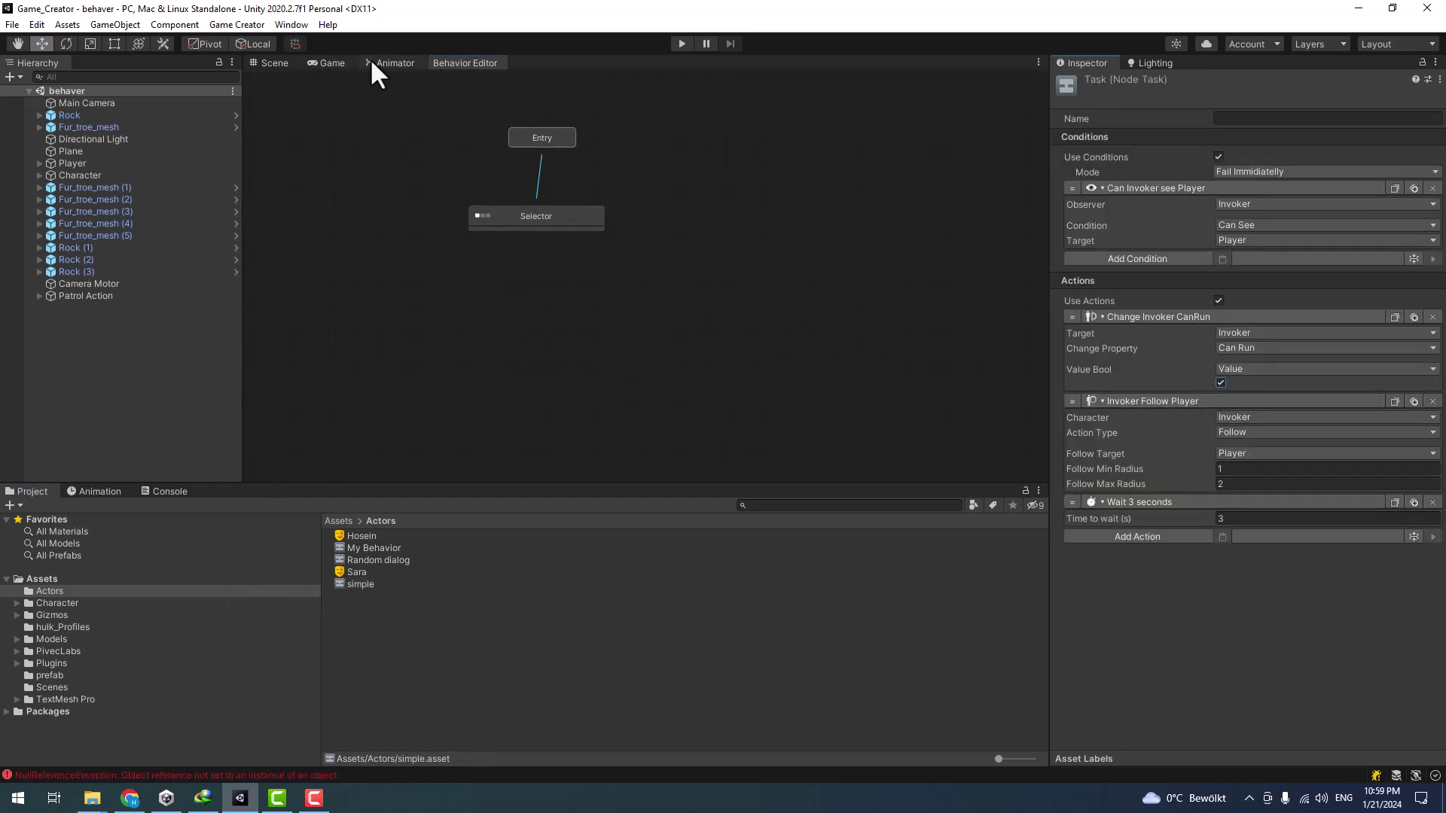
- Play the scene in the Game view, walk the player up to the red character to test the chase, and stop it
click(330, 62)
click(681, 44)
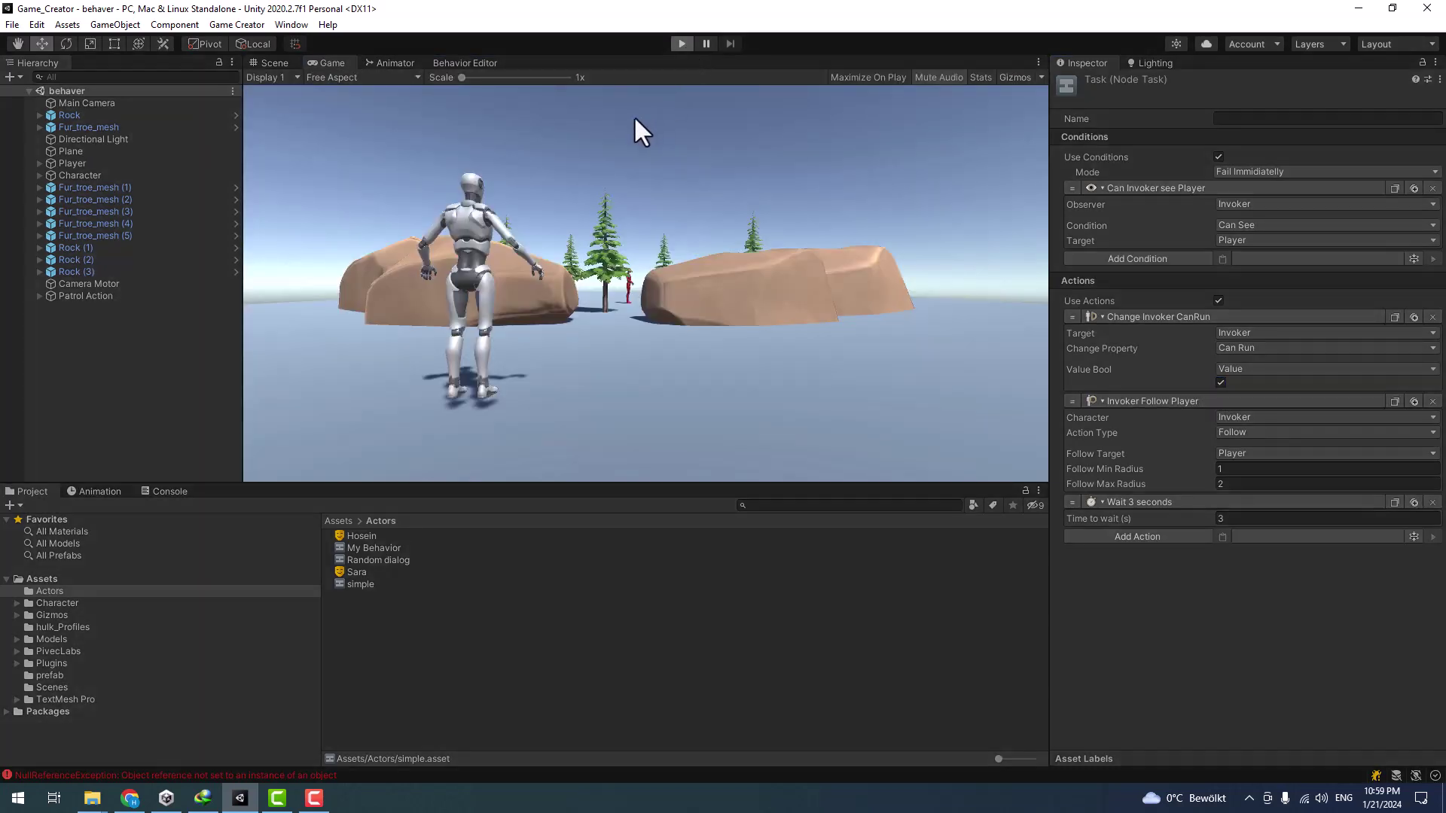
key(w)
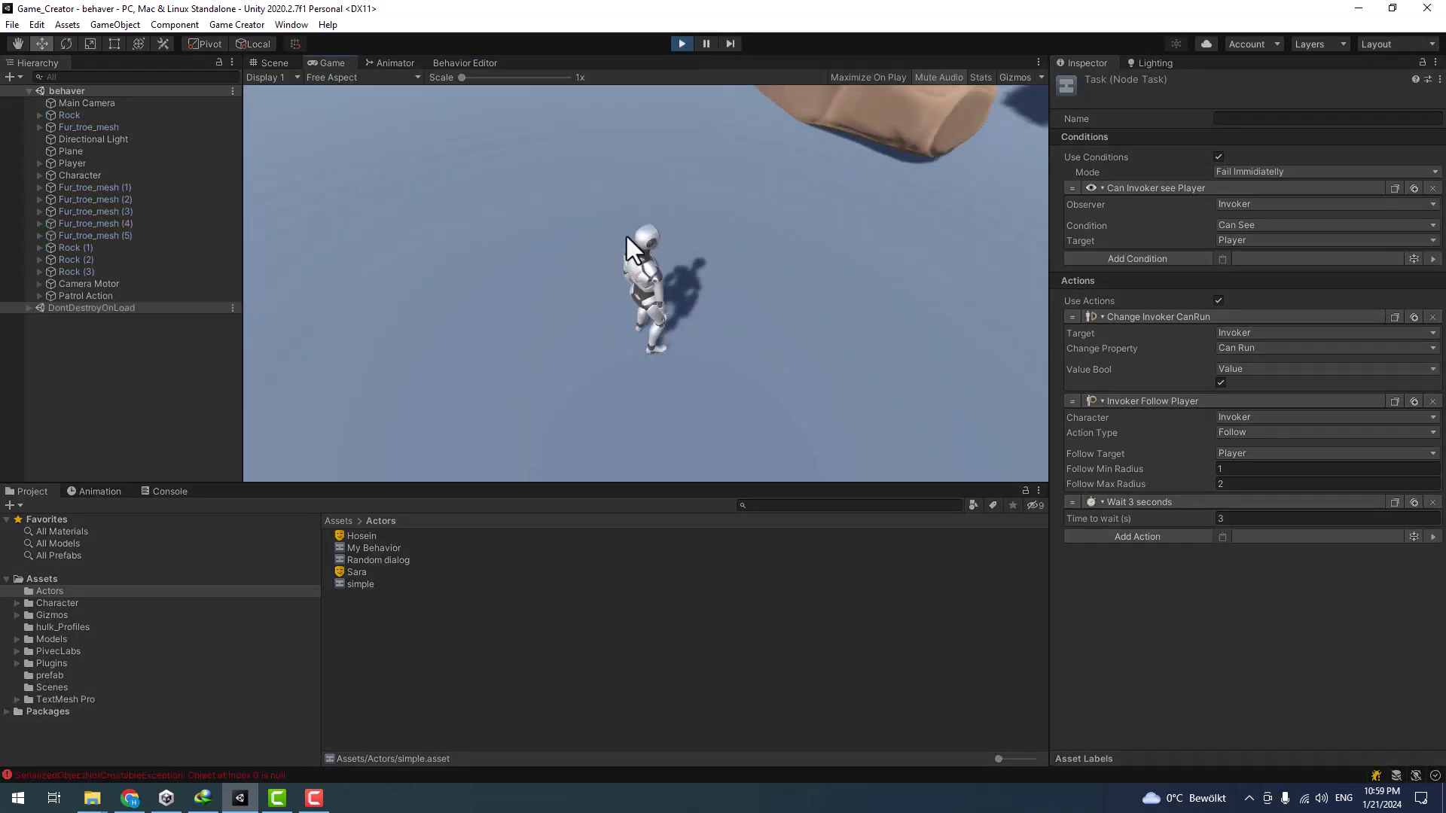
key(w)
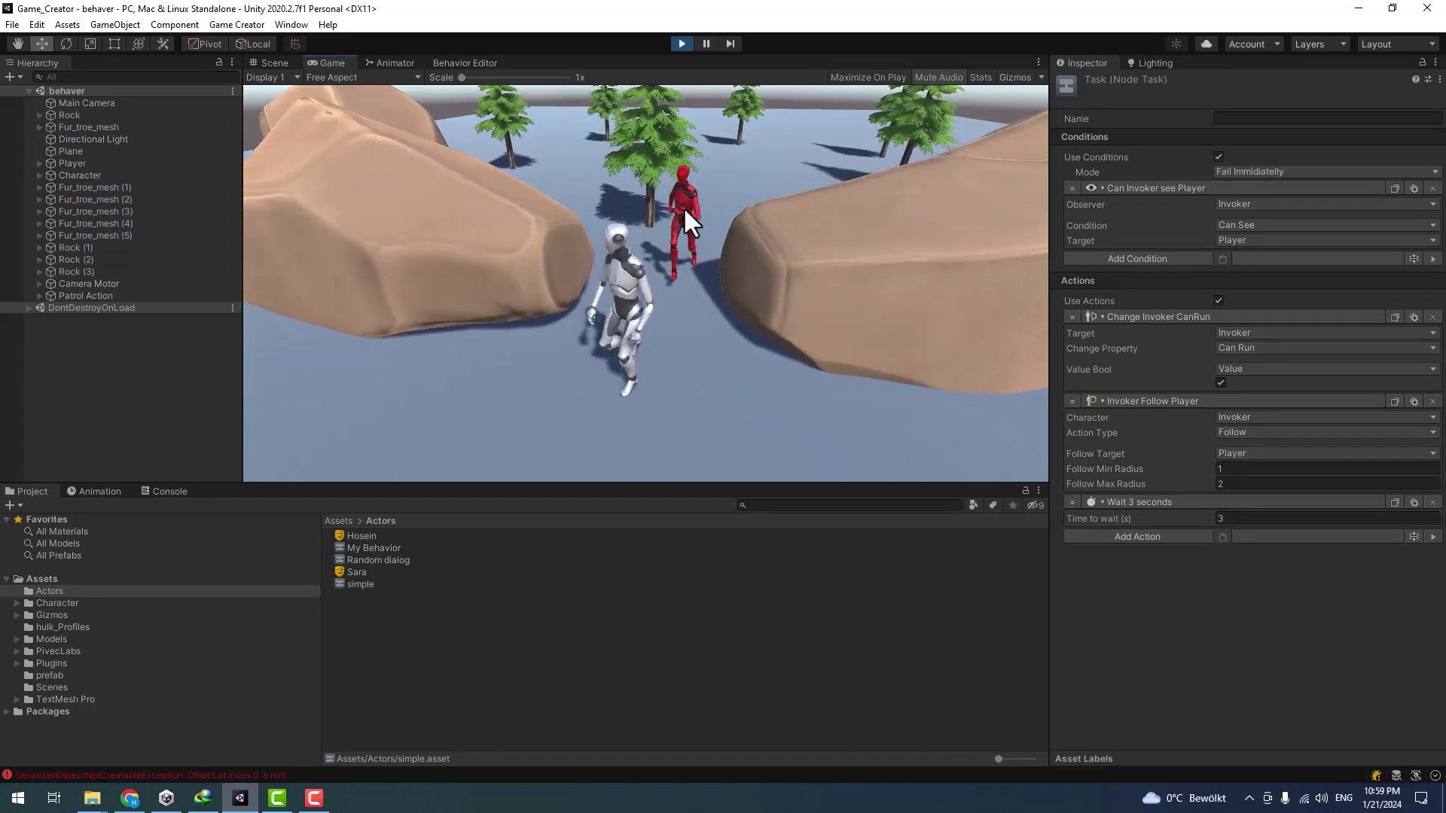
key(a)
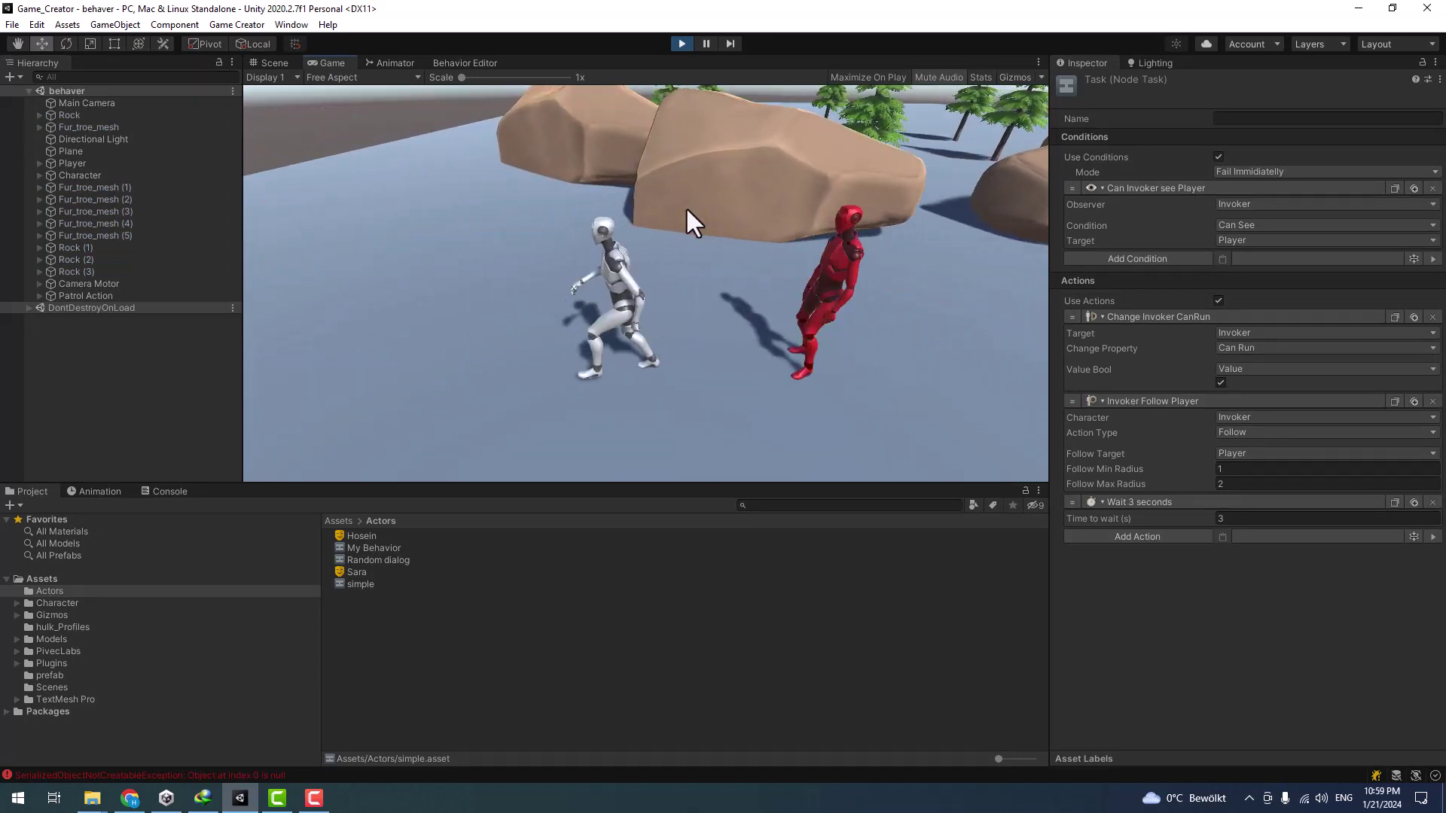
right_drag(726, 197, 737, 216)
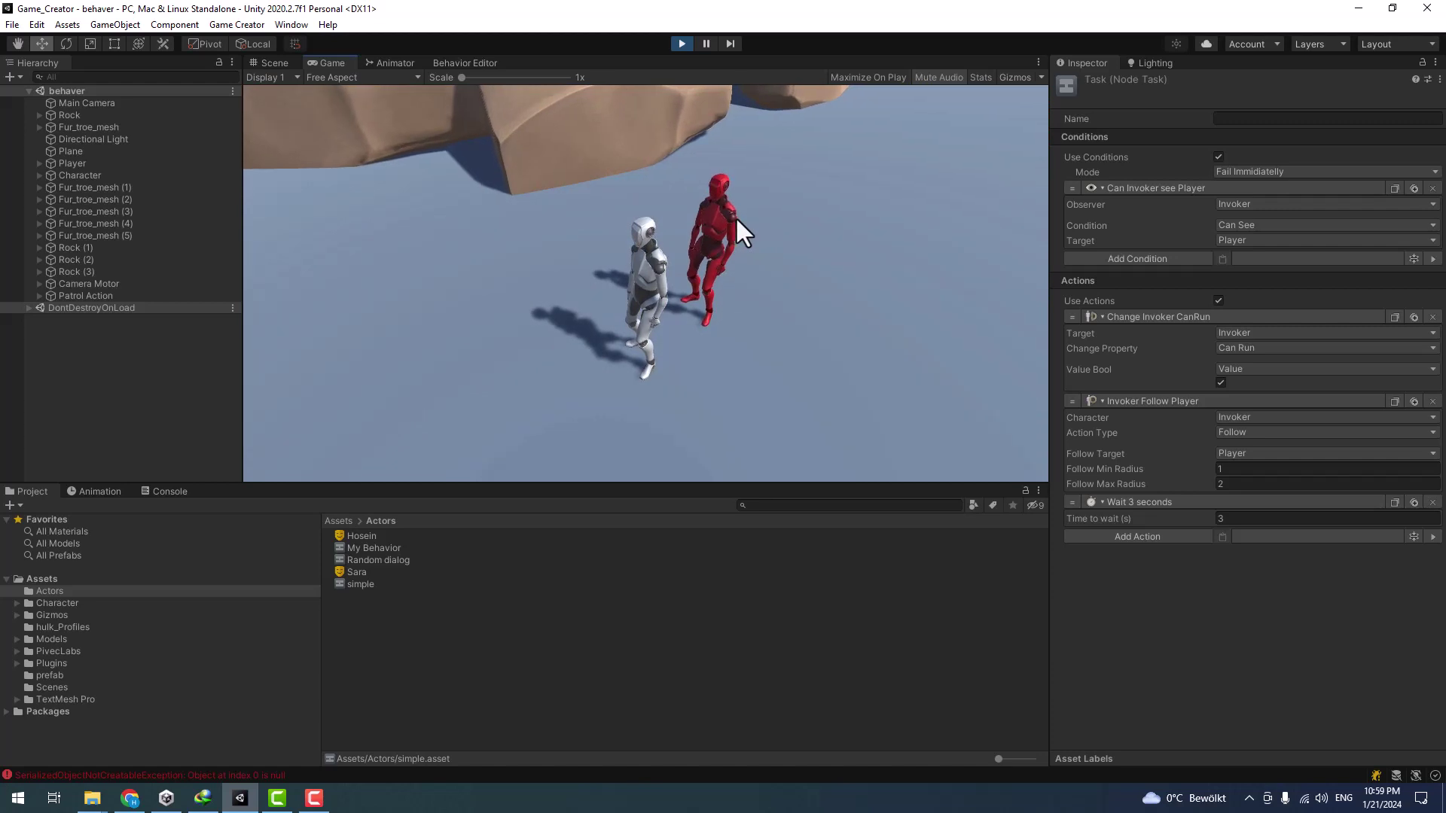
right_drag(735, 215, 673, 228)
click(682, 44)
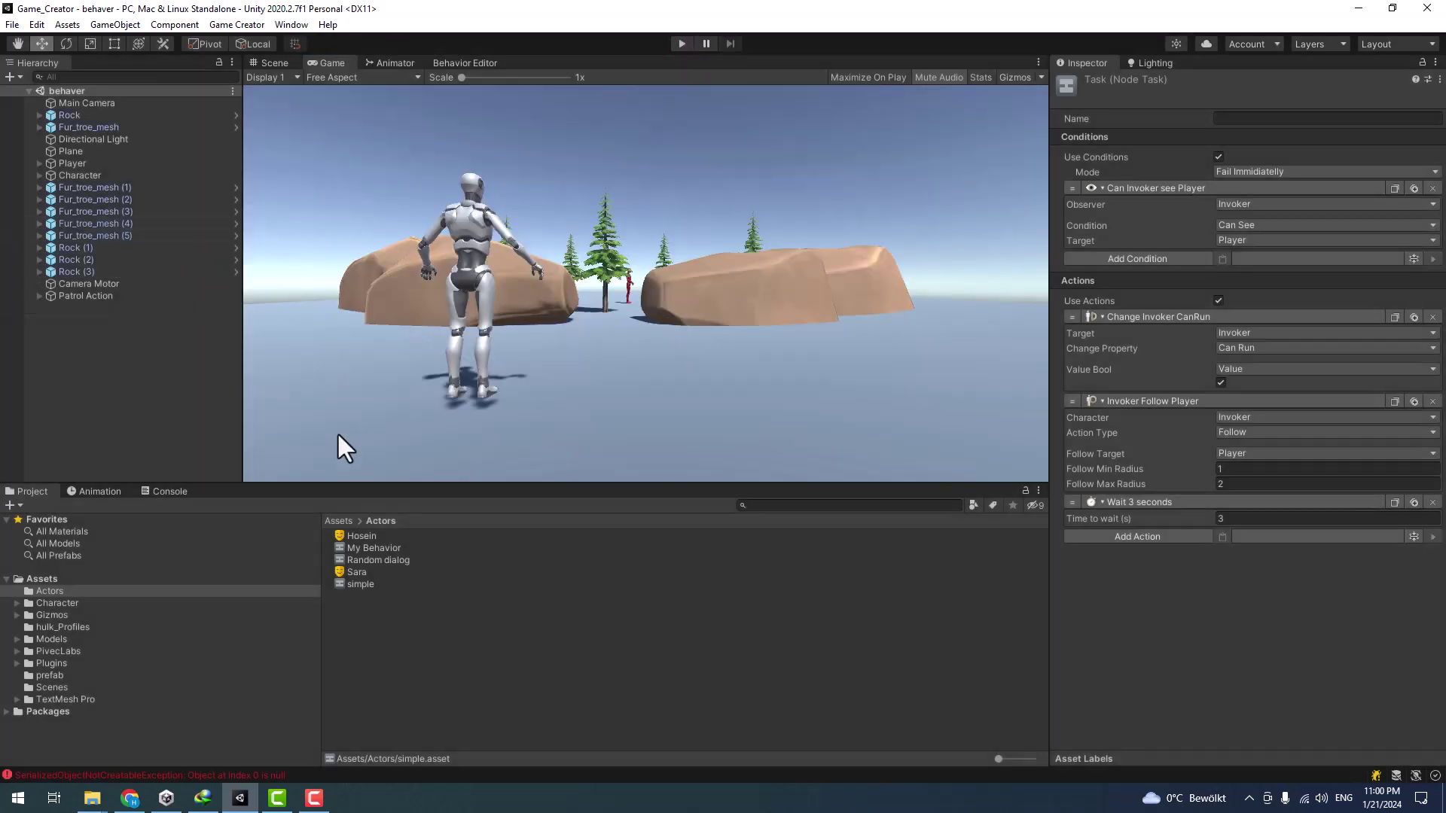
click(315, 800)
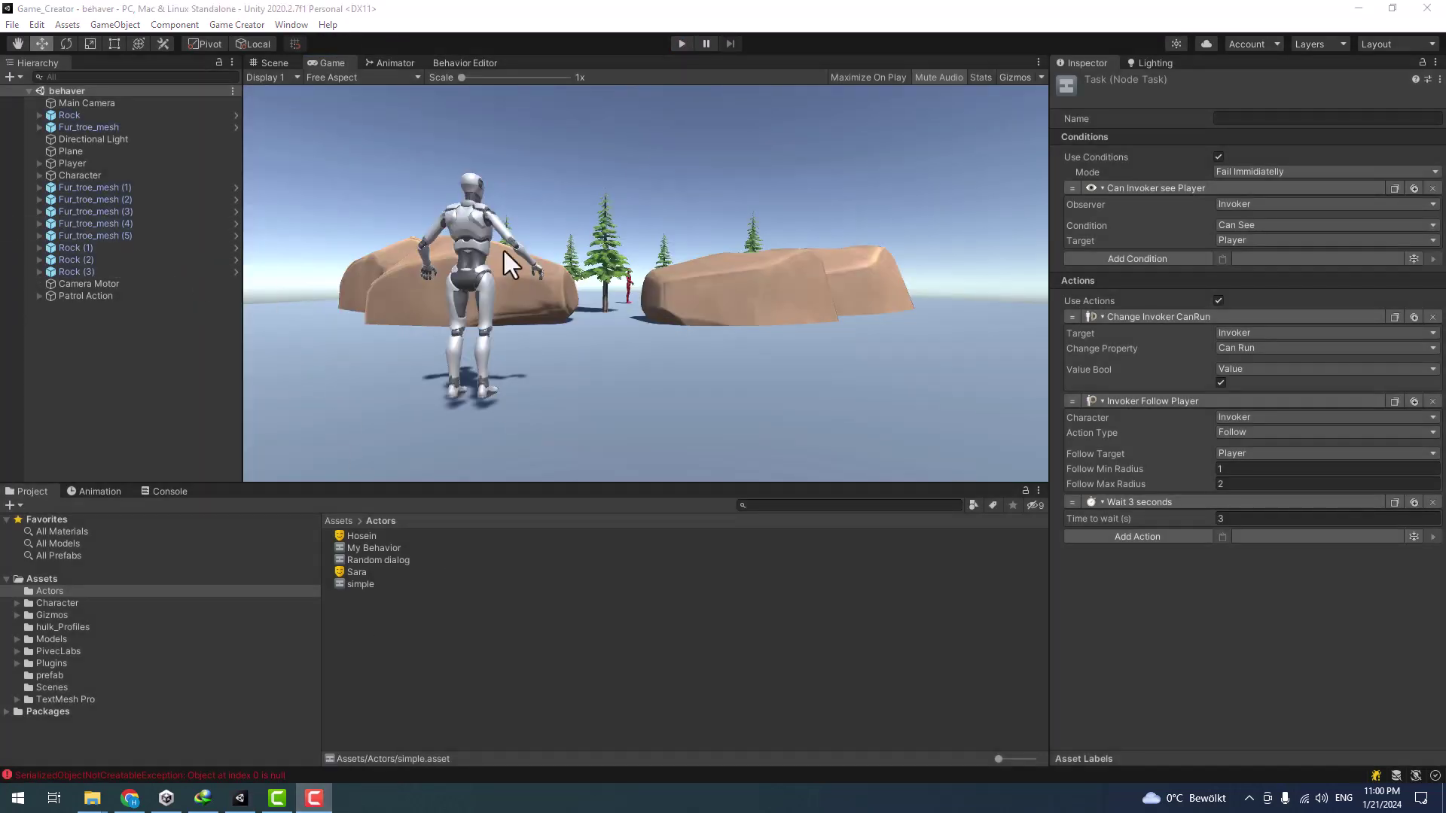
click(330, 257)
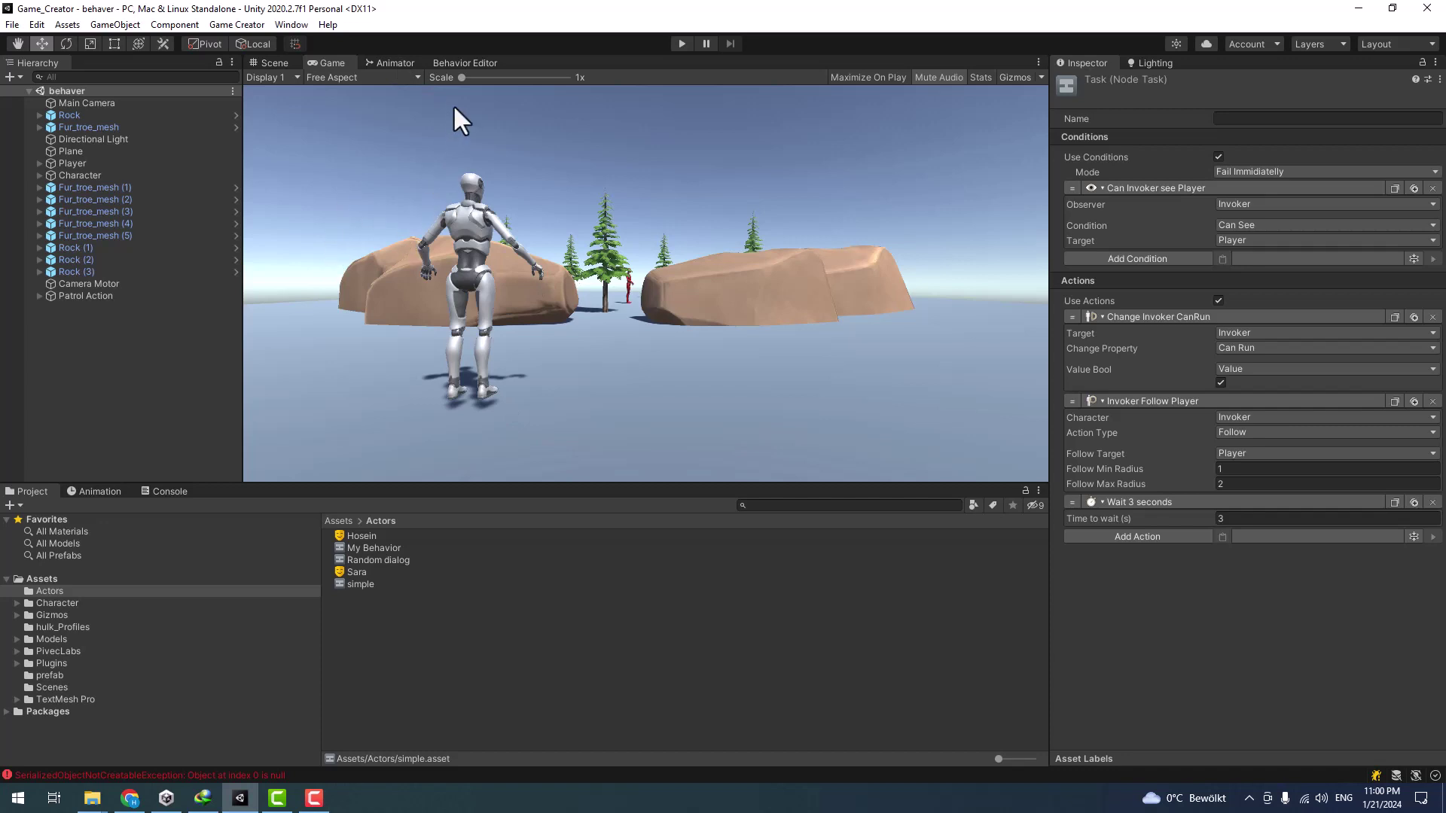
- Show the Scene view and add a Stats component to the Player object
click(282, 64)
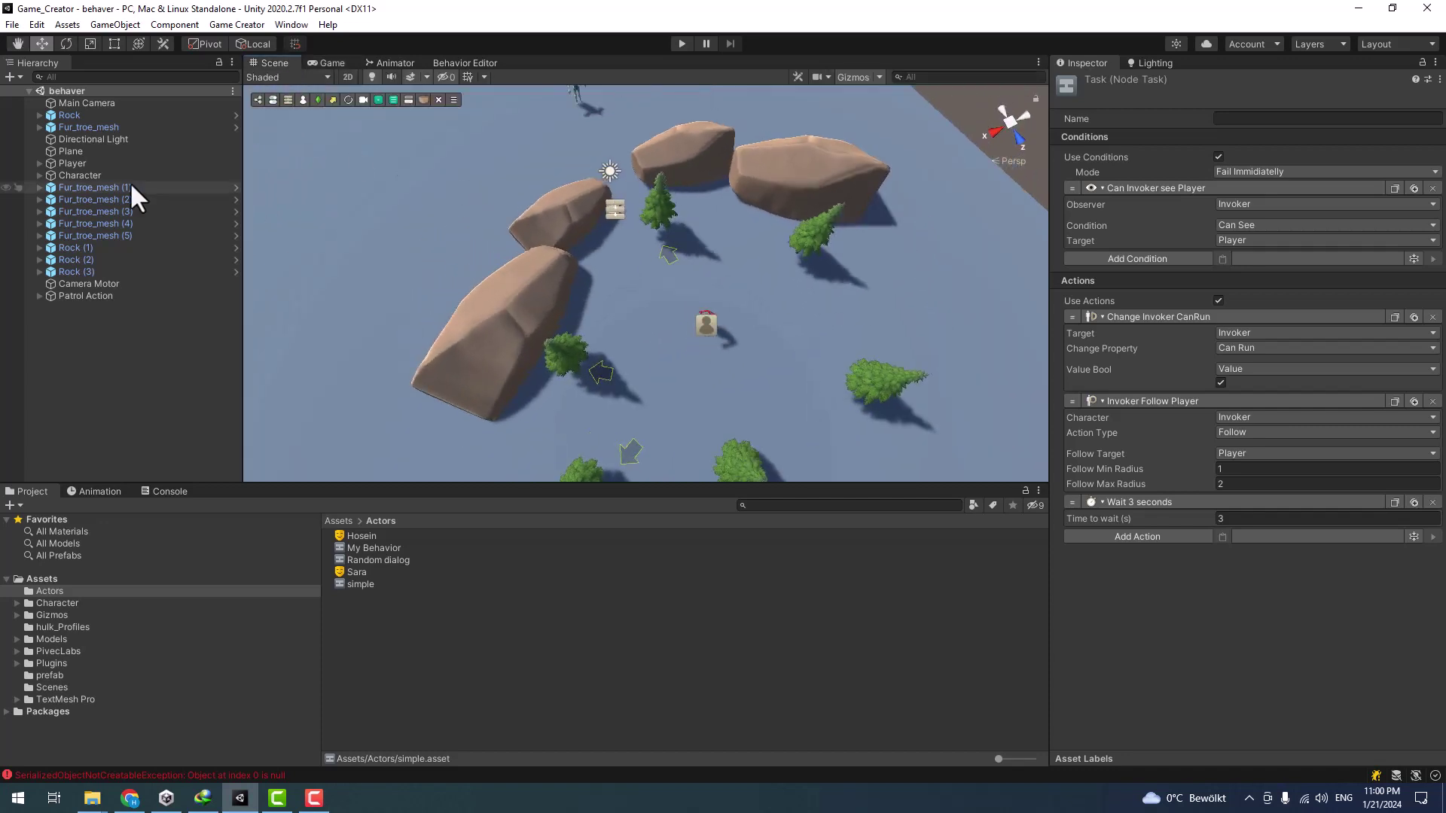
click(74, 174)
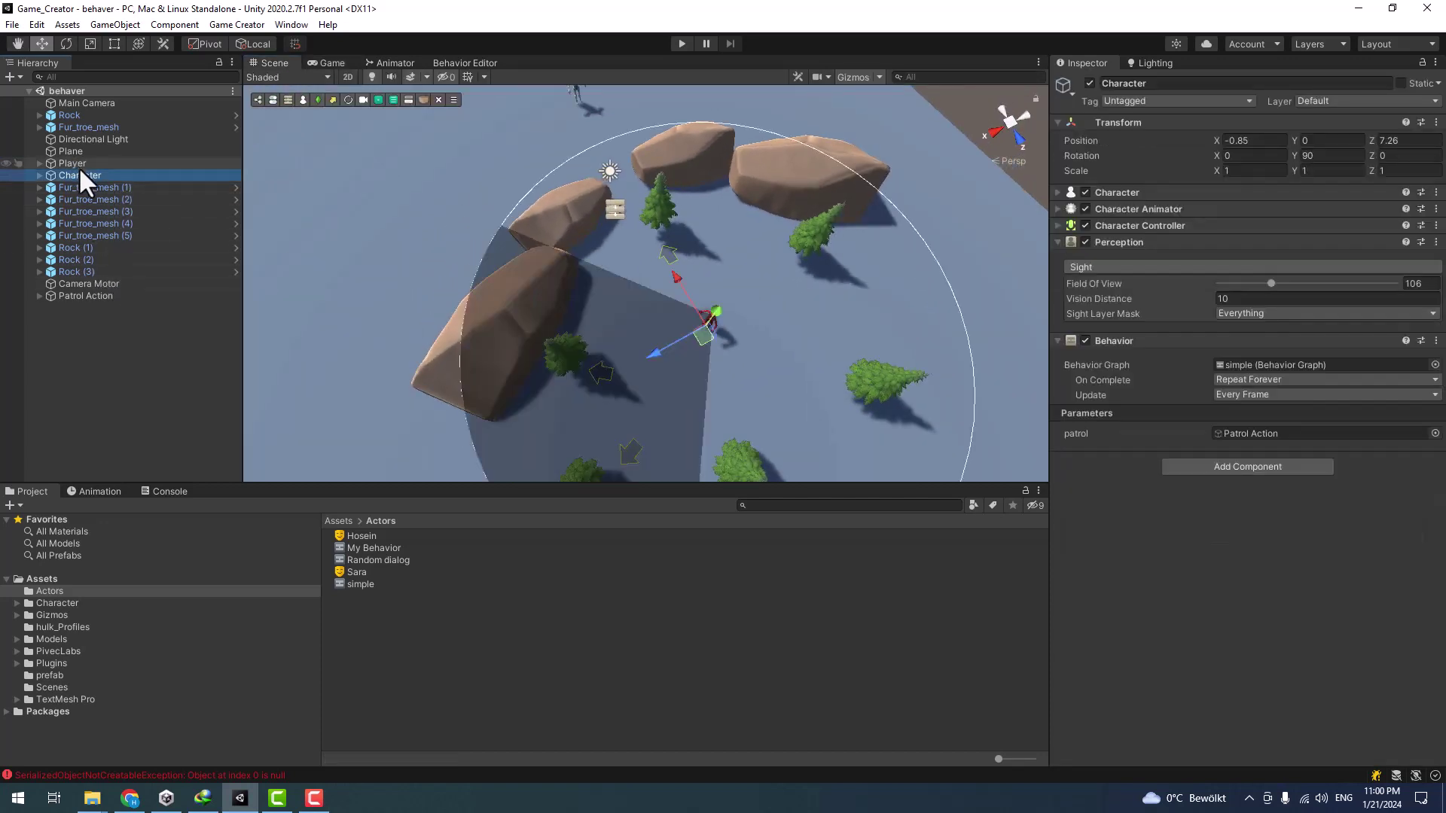
click(73, 162)
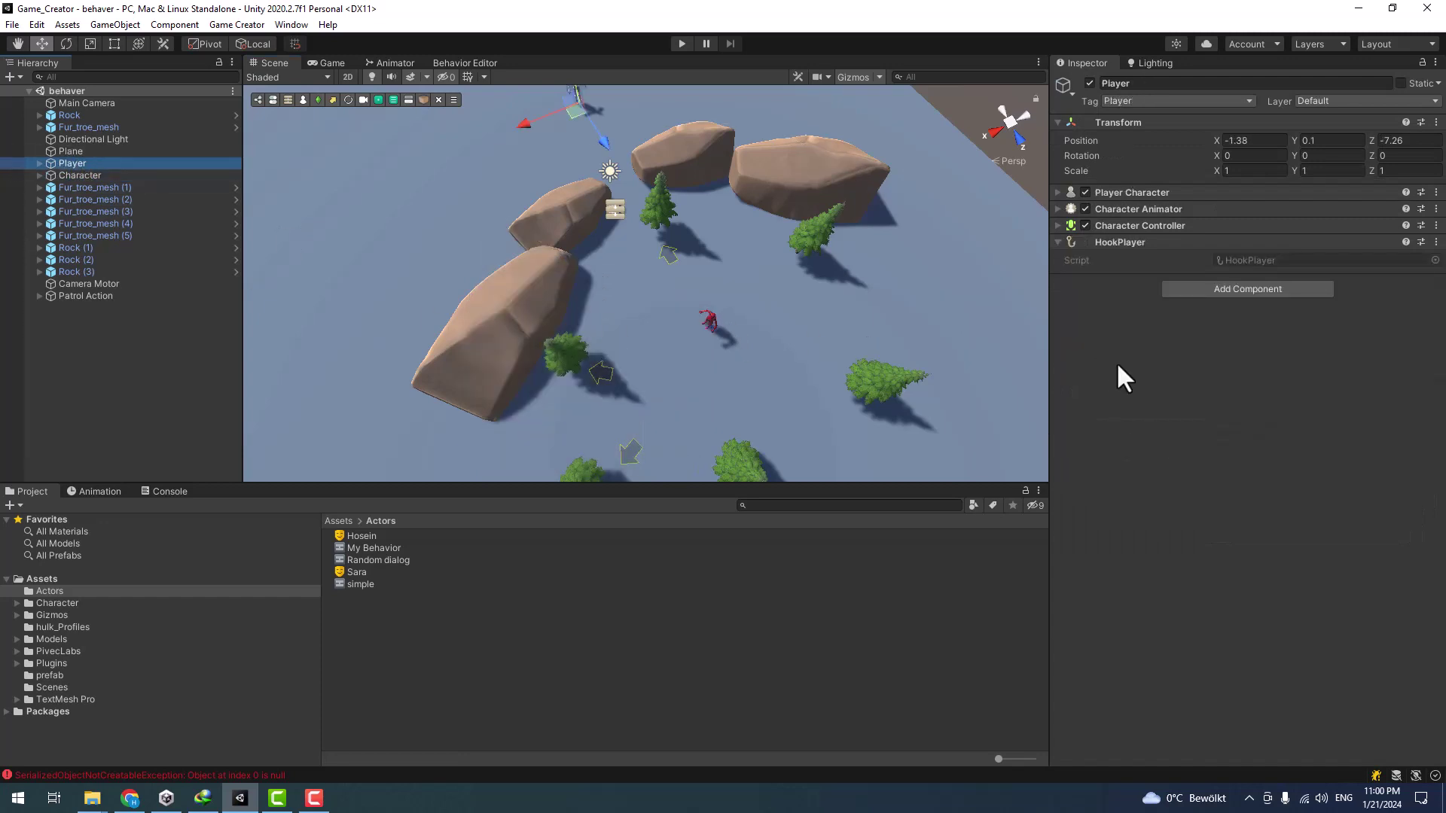
click(1211, 289)
text(sta)
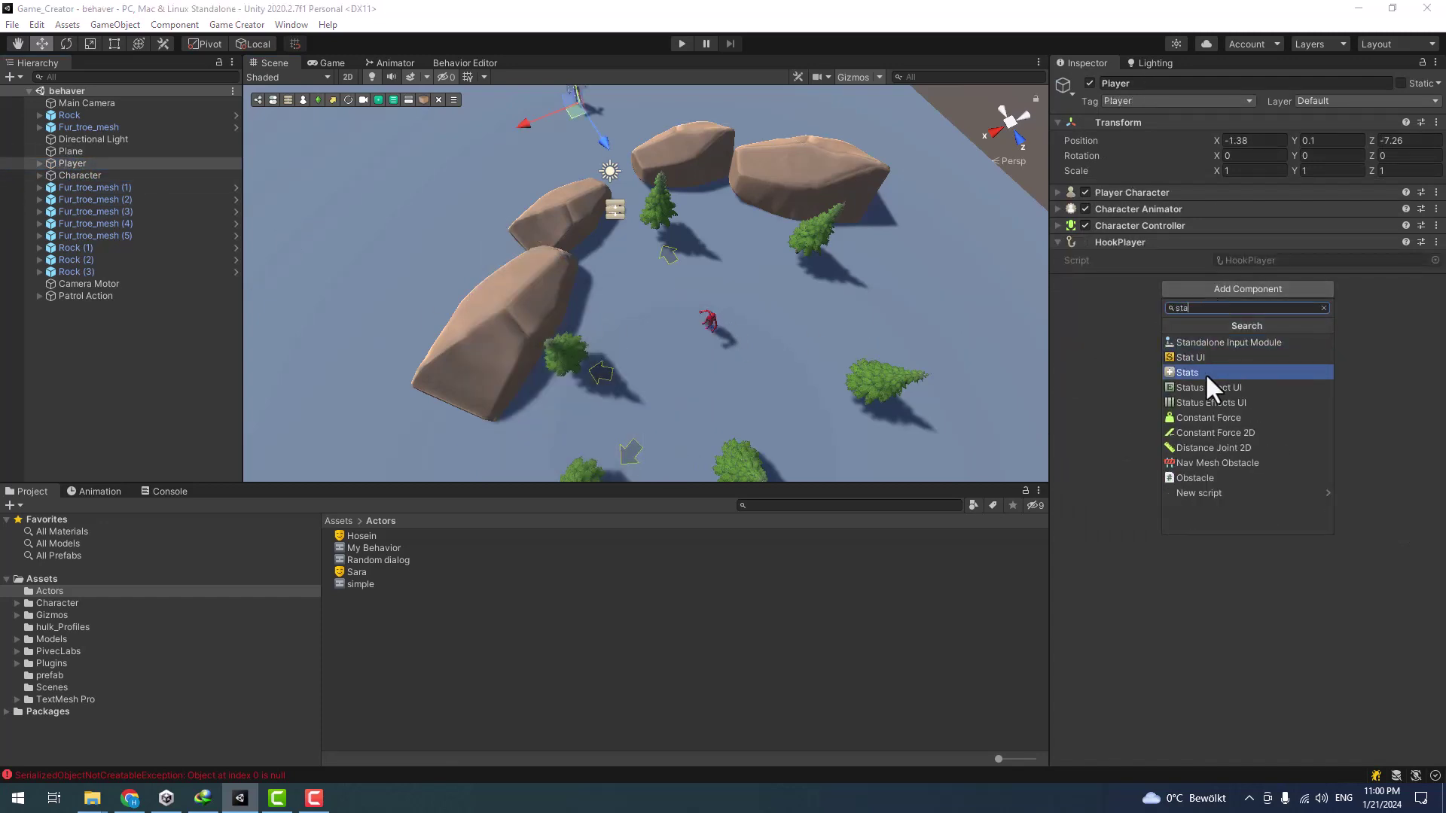
click(1205, 372)
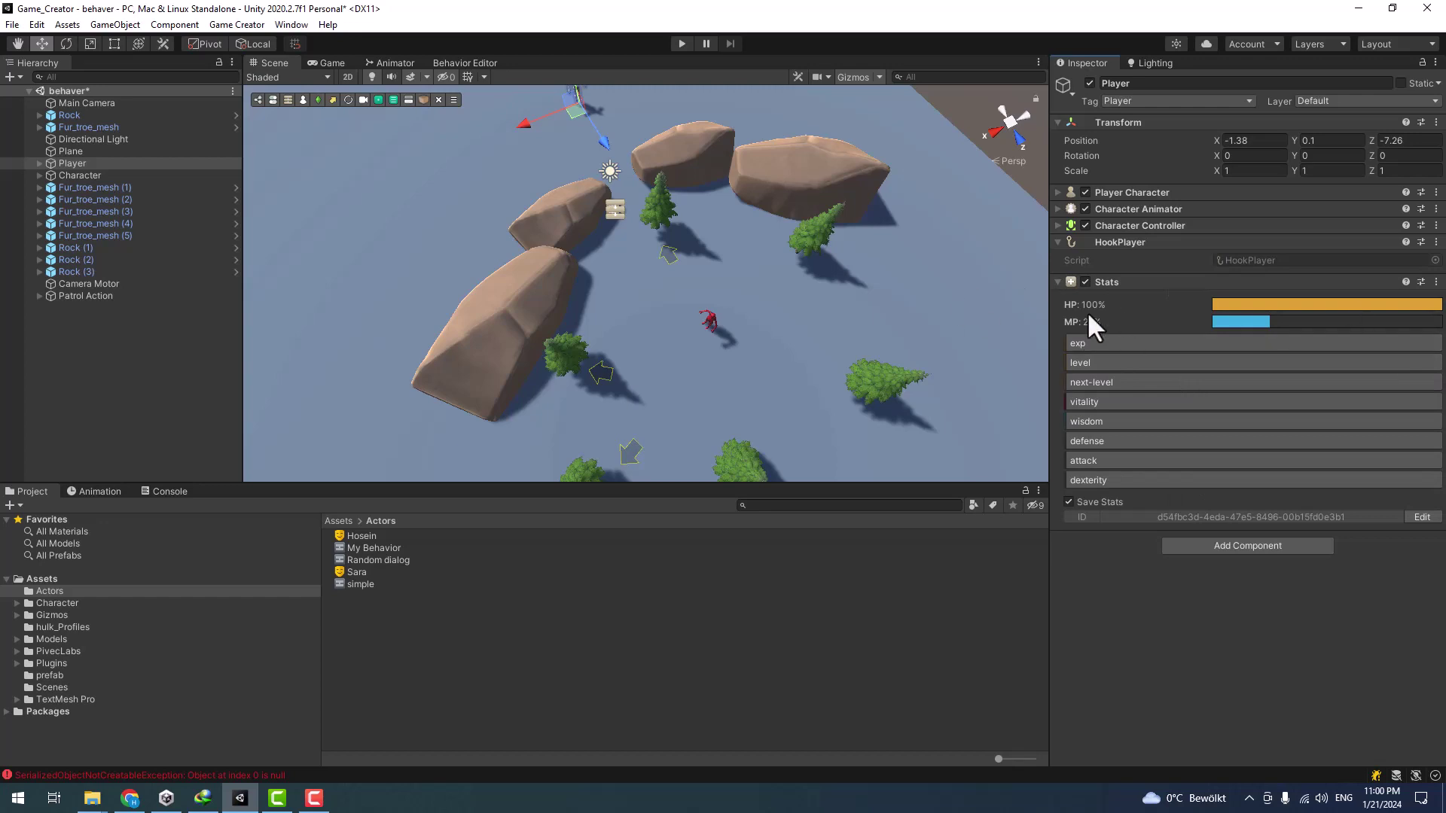
- Add a Stats component to the Character object as well
click(87, 175)
click(1206, 467)
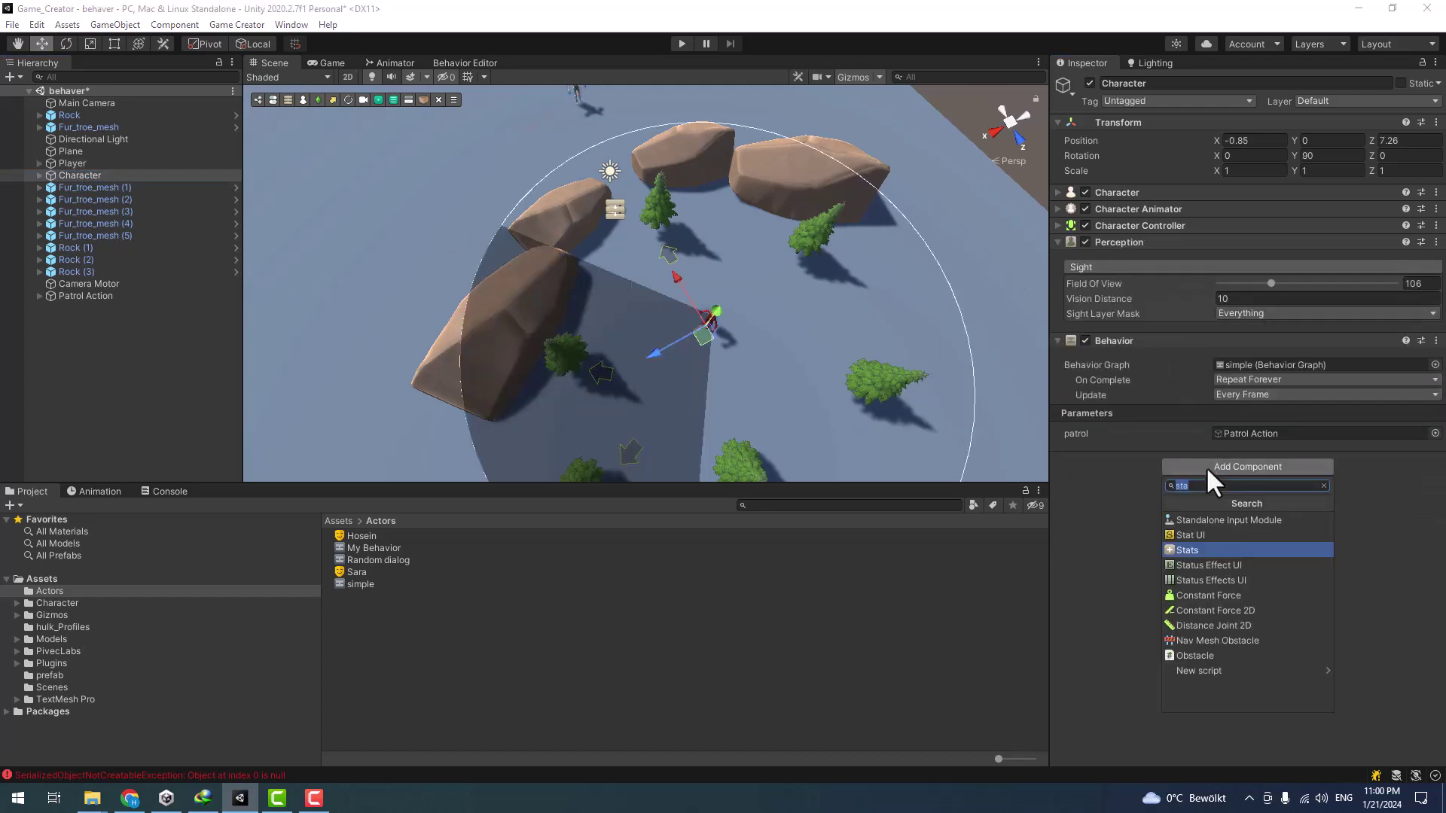
click(1193, 553)
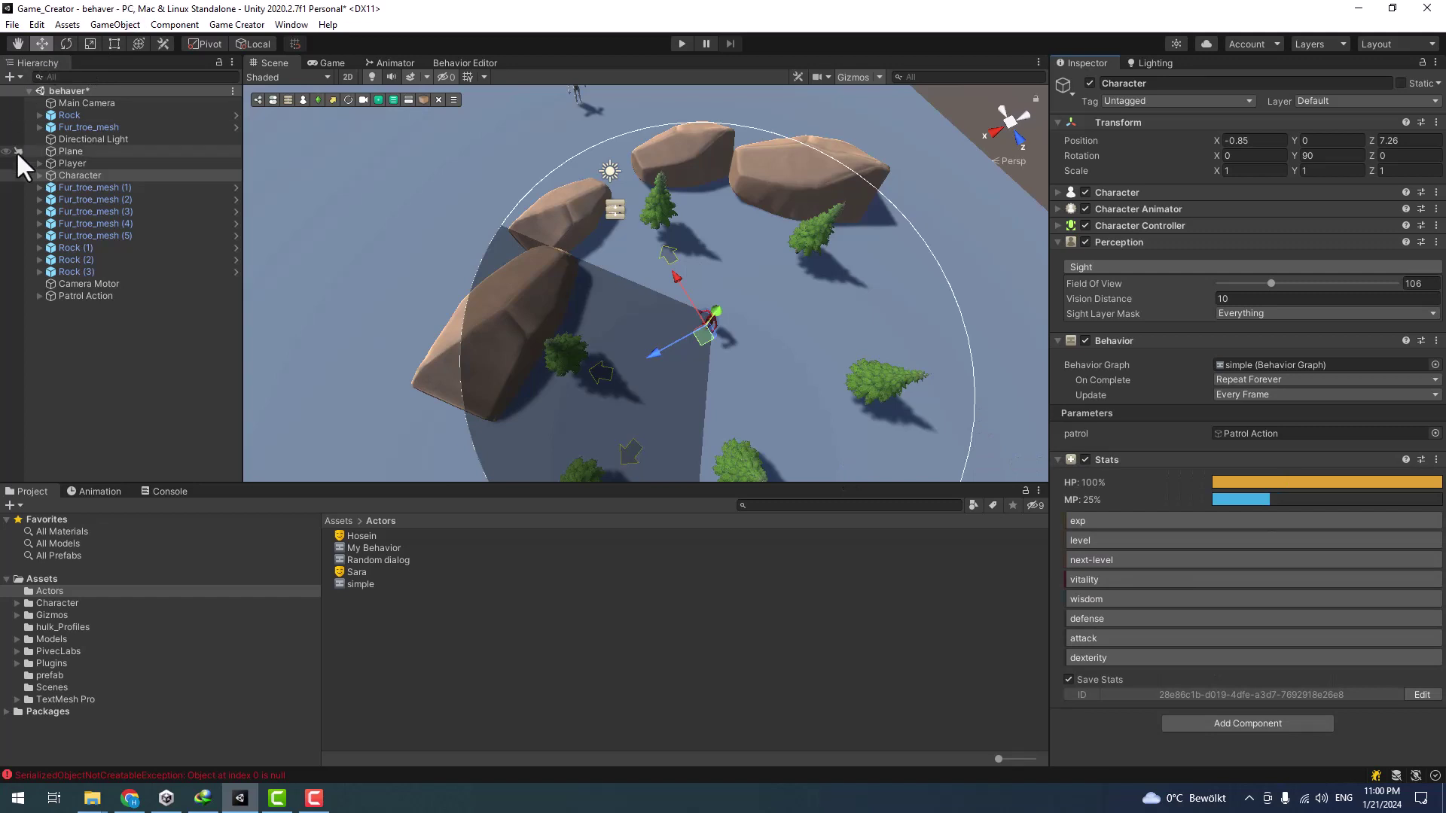
- Add a Character Shooter component to the Character and expand its settings
click(65, 164)
click(75, 175)
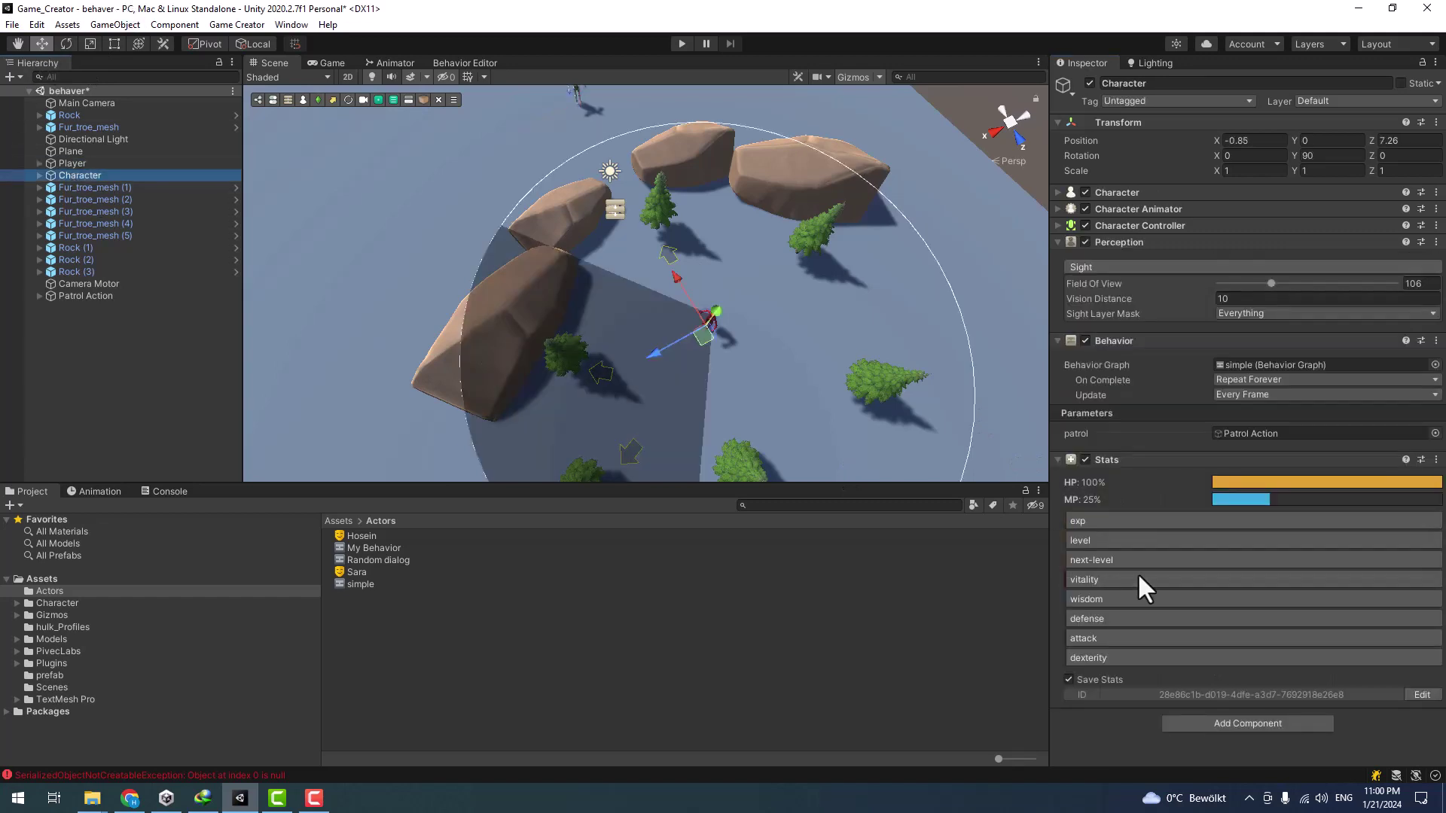
click(1189, 726)
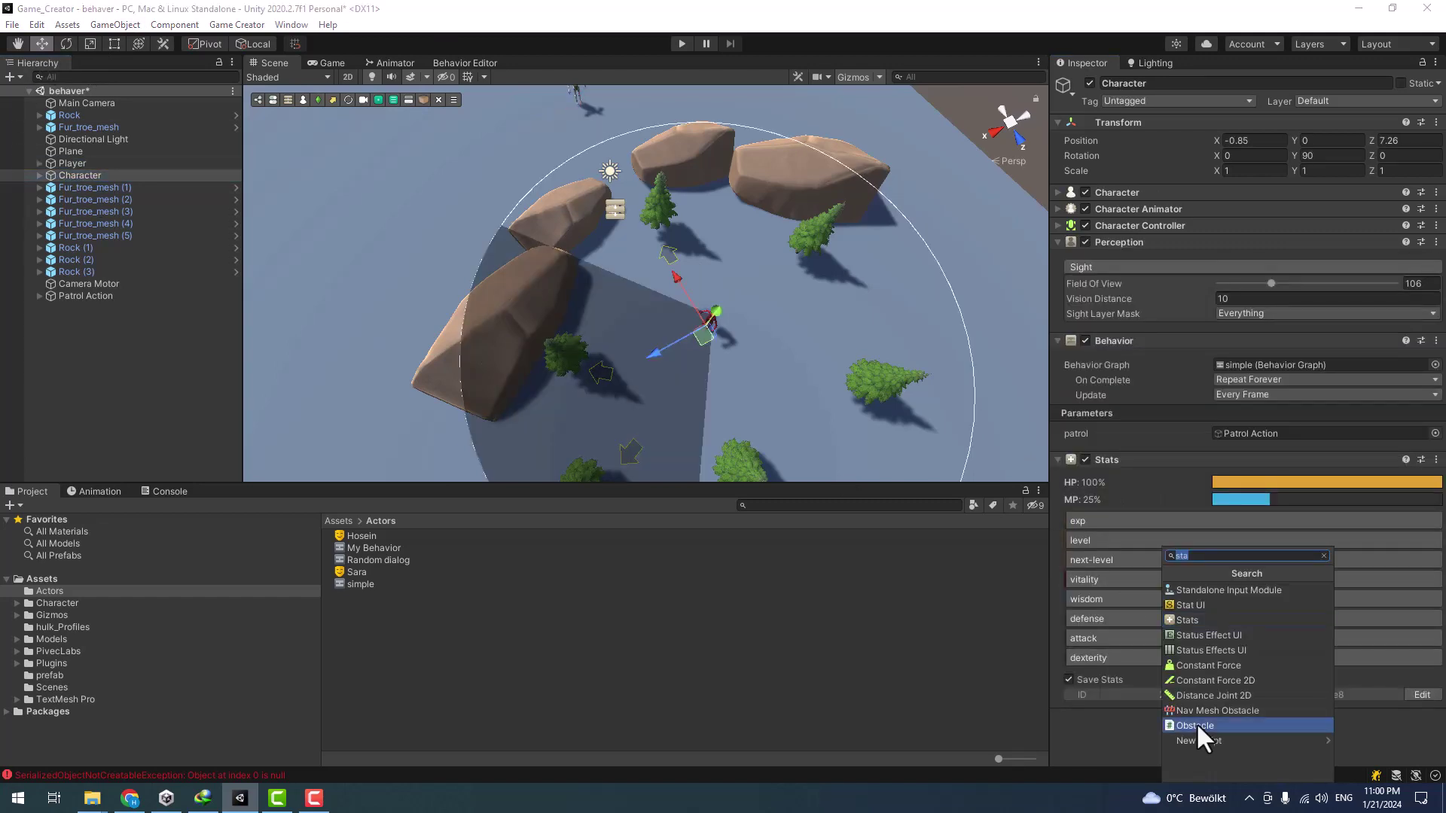
text(shoo)
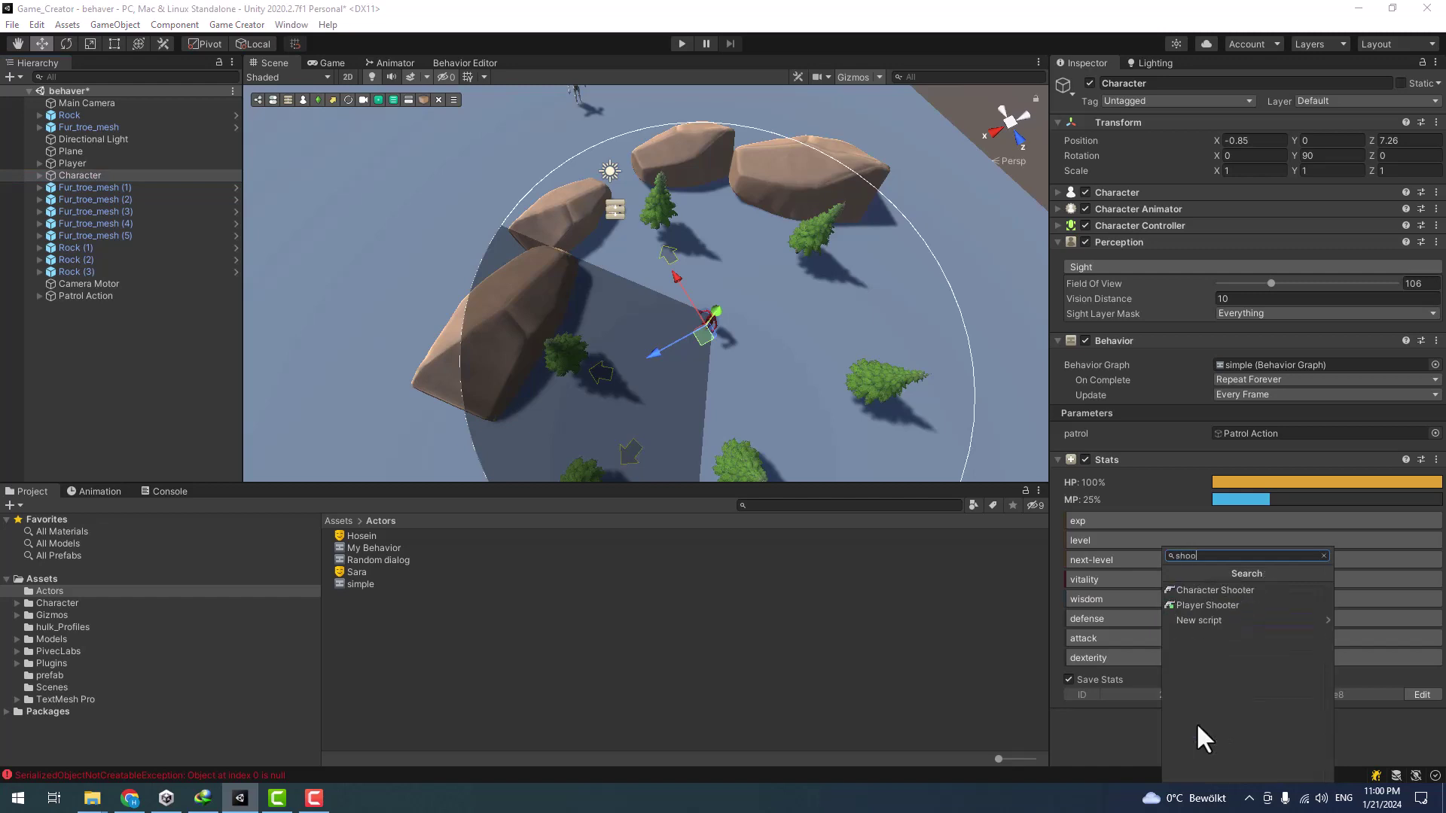
click(1193, 590)
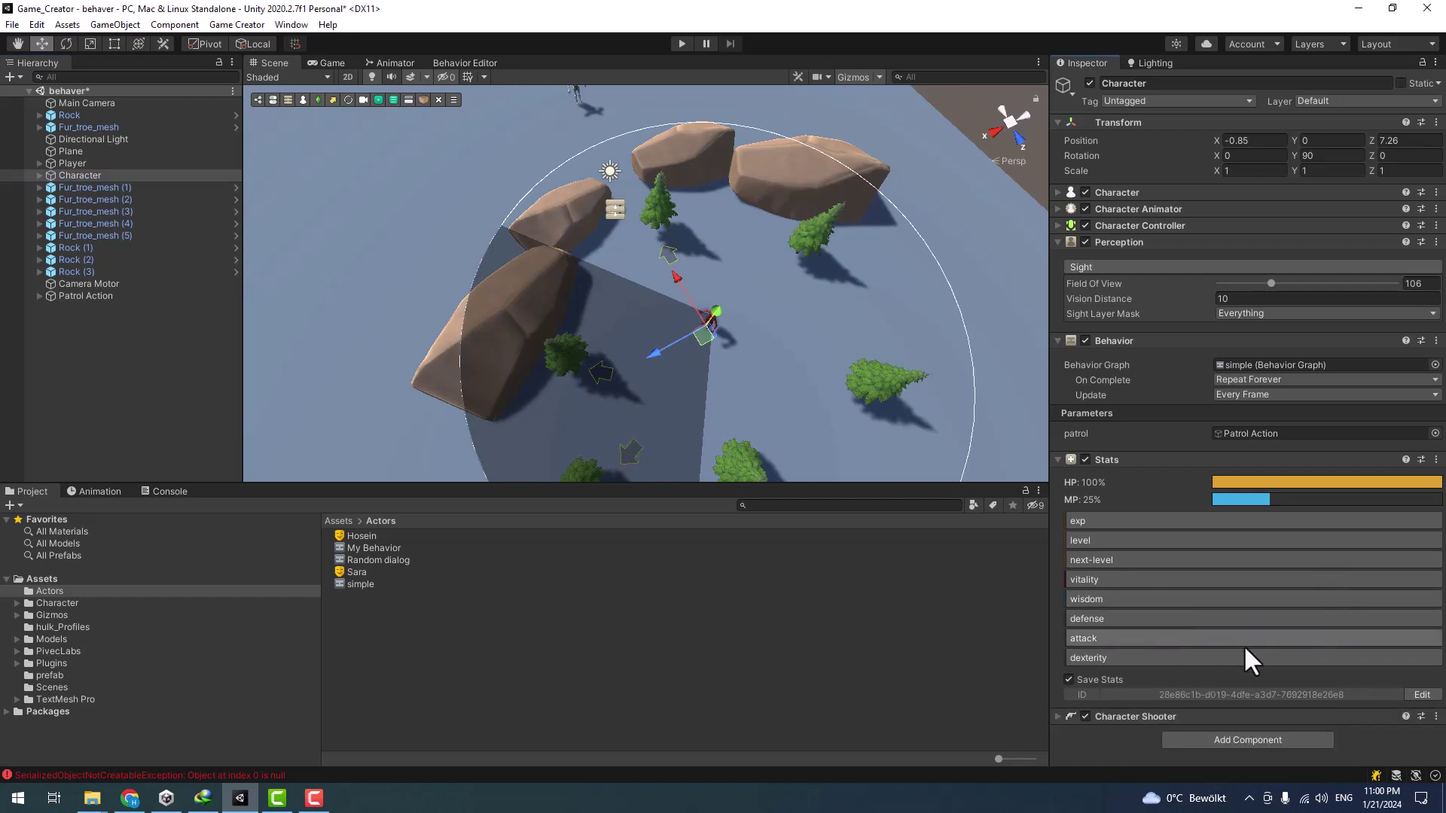
click(1155, 716)
scroll(1201, 676, down, 3)
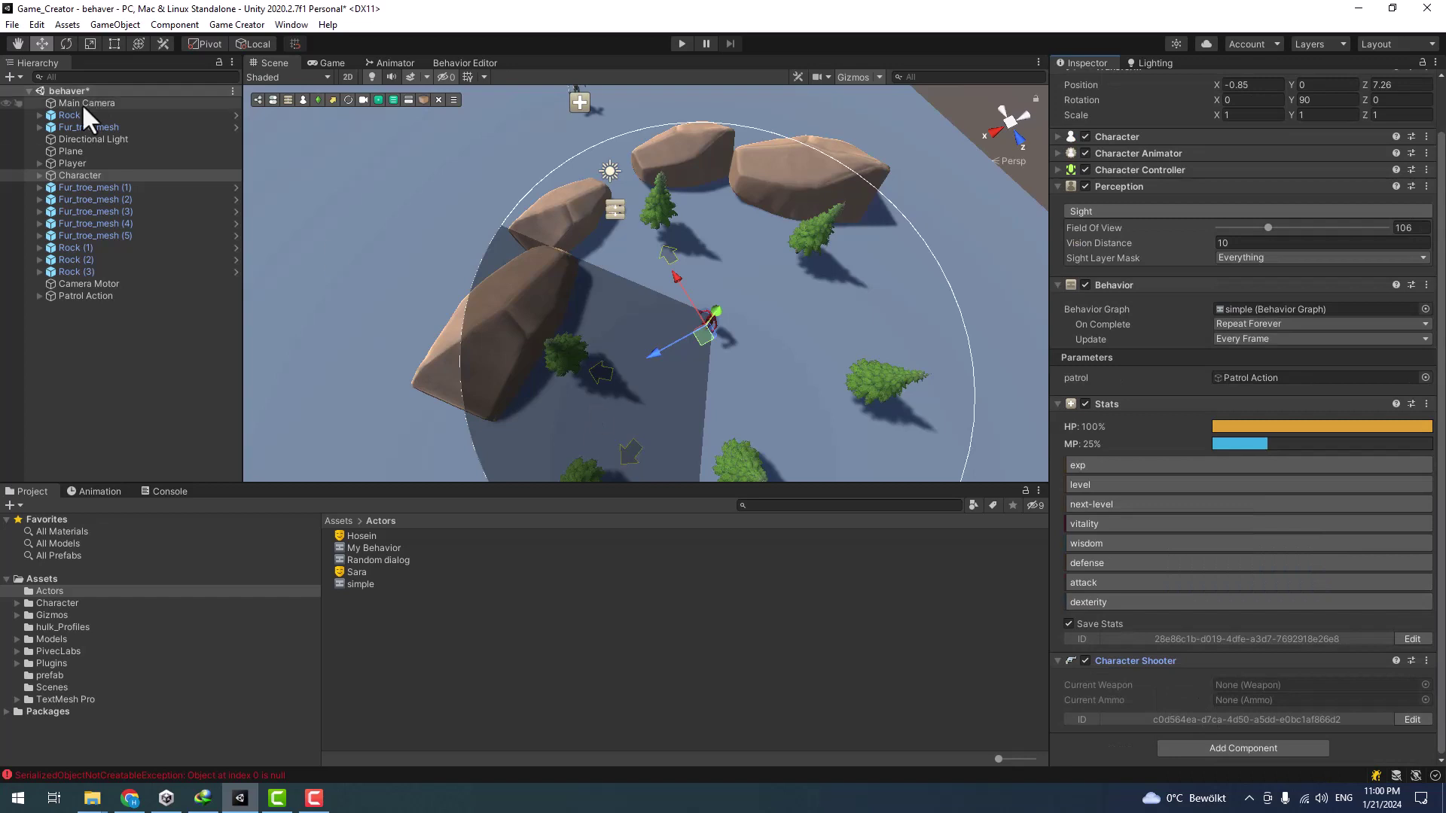
- Create a Game Creator Trigger as a child of the Character and remove its Sphere Collider component
click(39, 175)
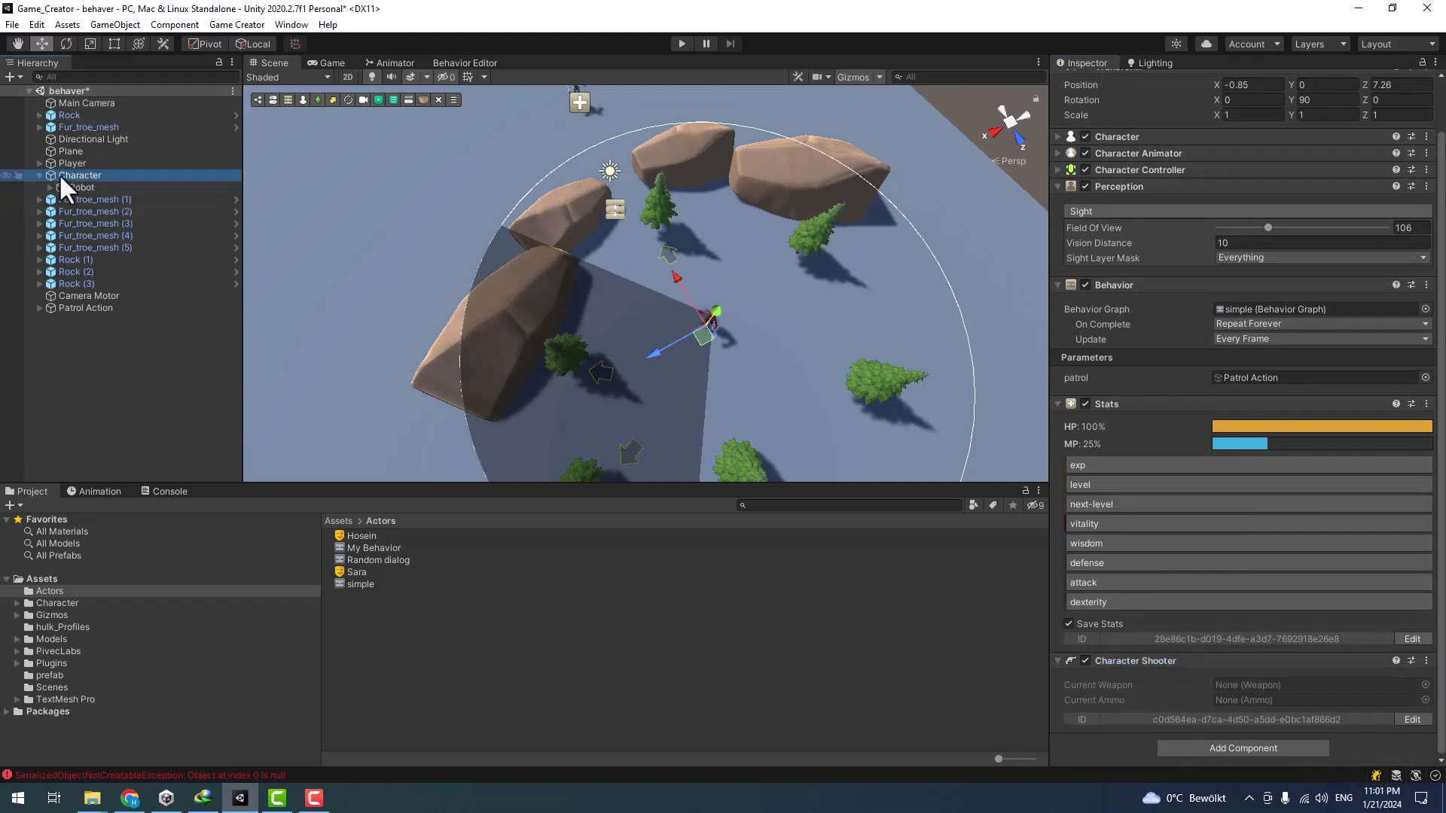
right_click(63, 174)
mouse_move(168, 357)
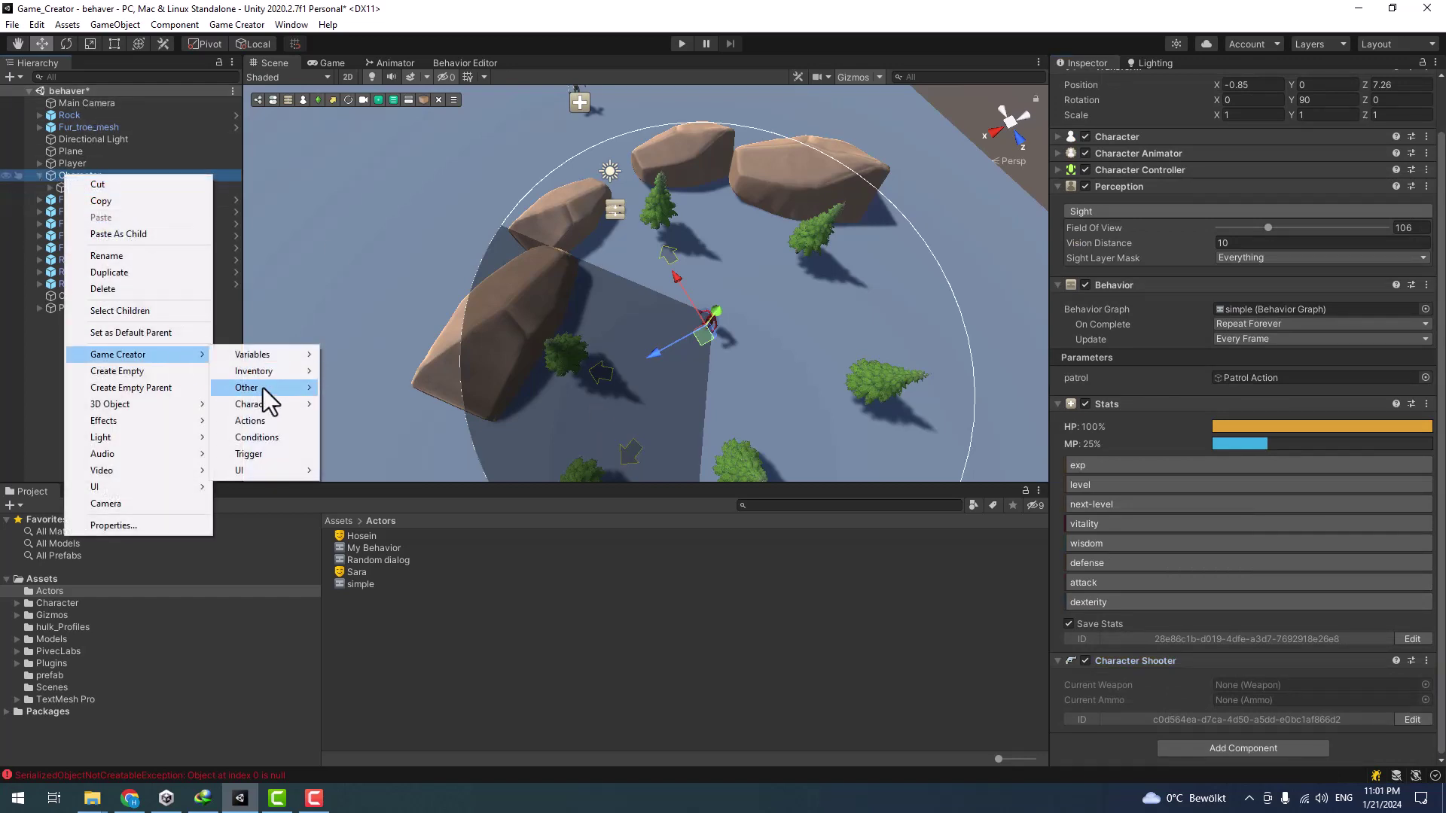
click(253, 454)
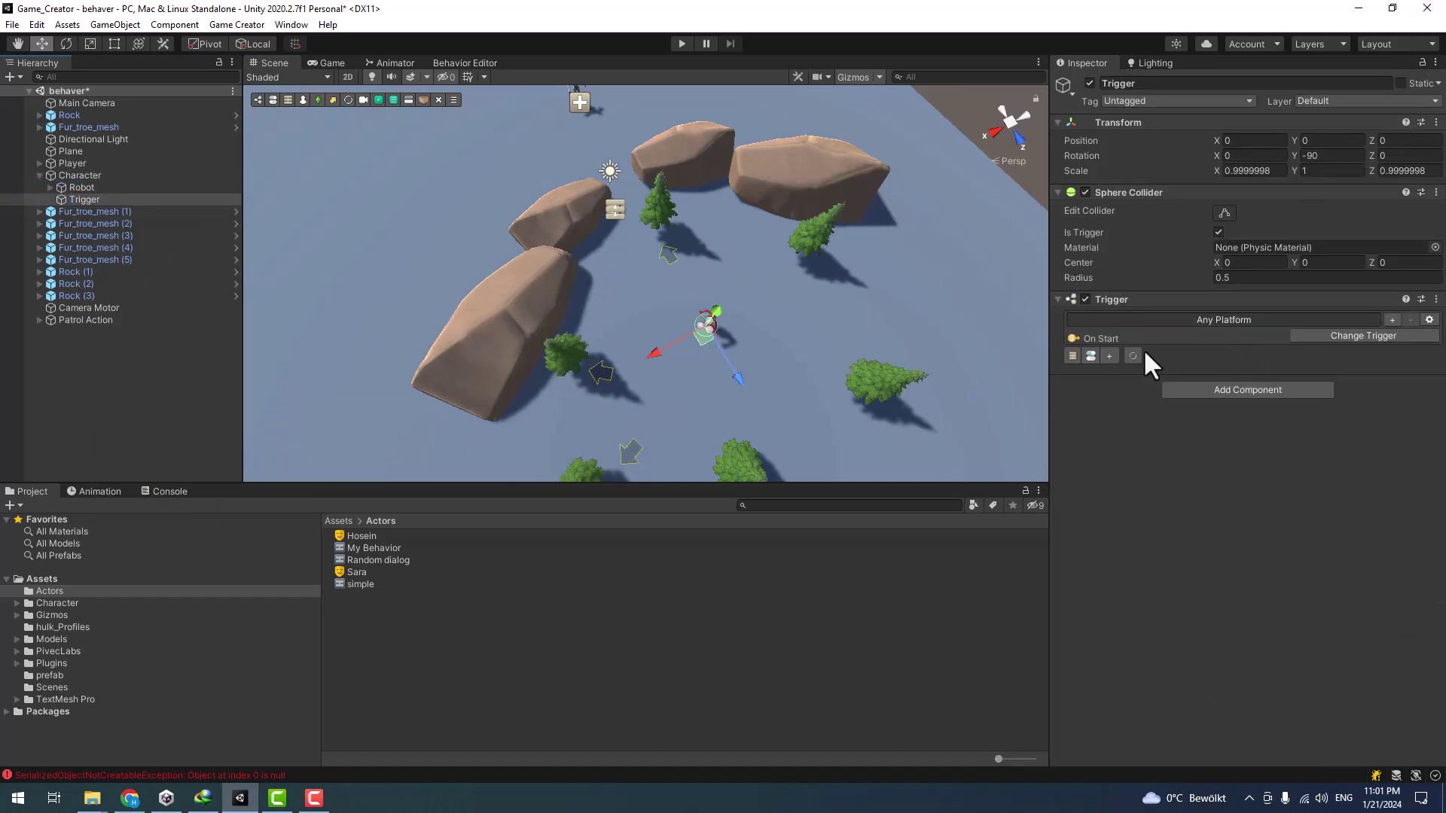
right_click(1170, 197)
click(1190, 224)
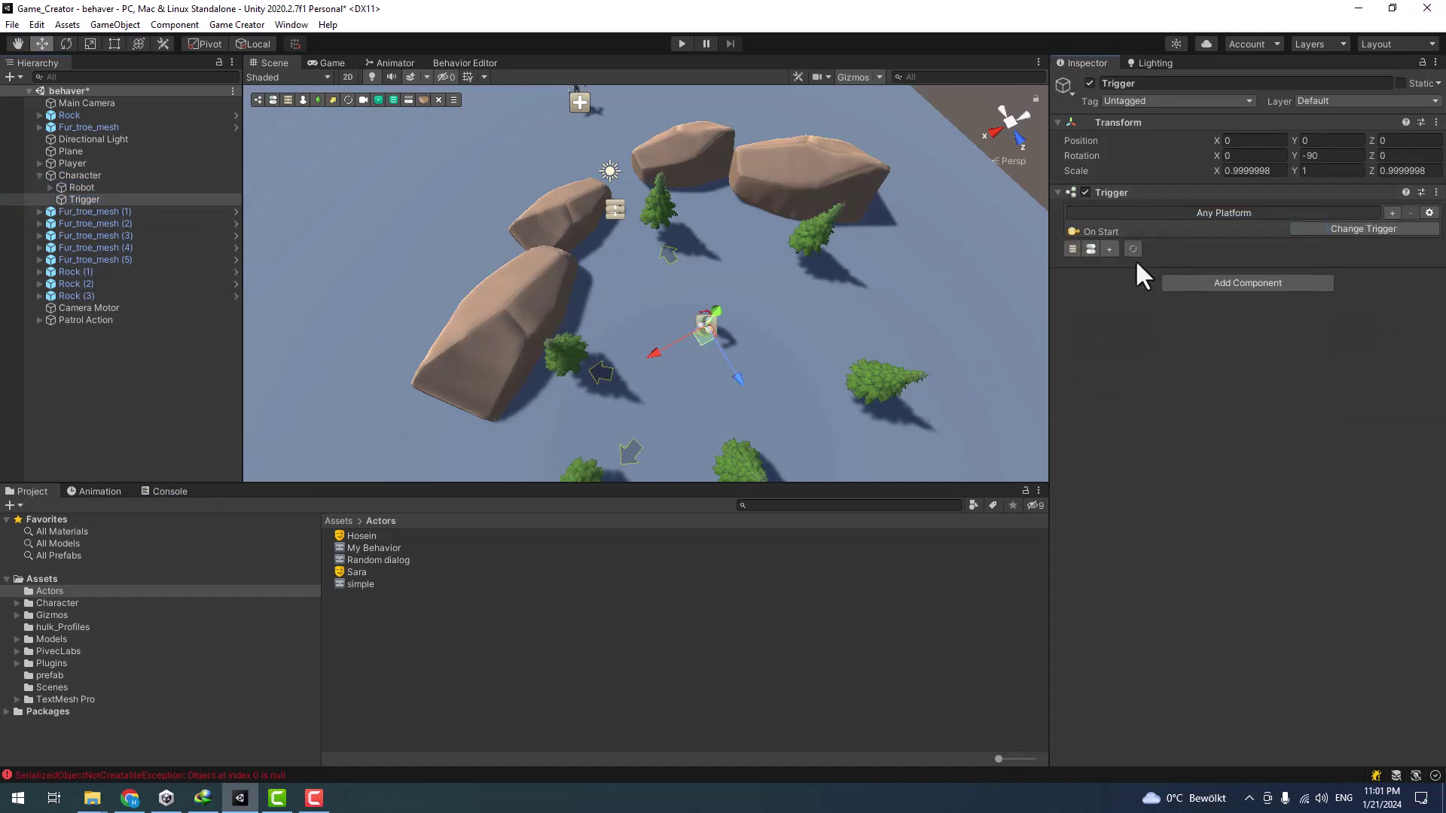
- Attach a new Actions object to the On Start trigger and add the Shooter action Draw Weapon to it
click(1073, 249)
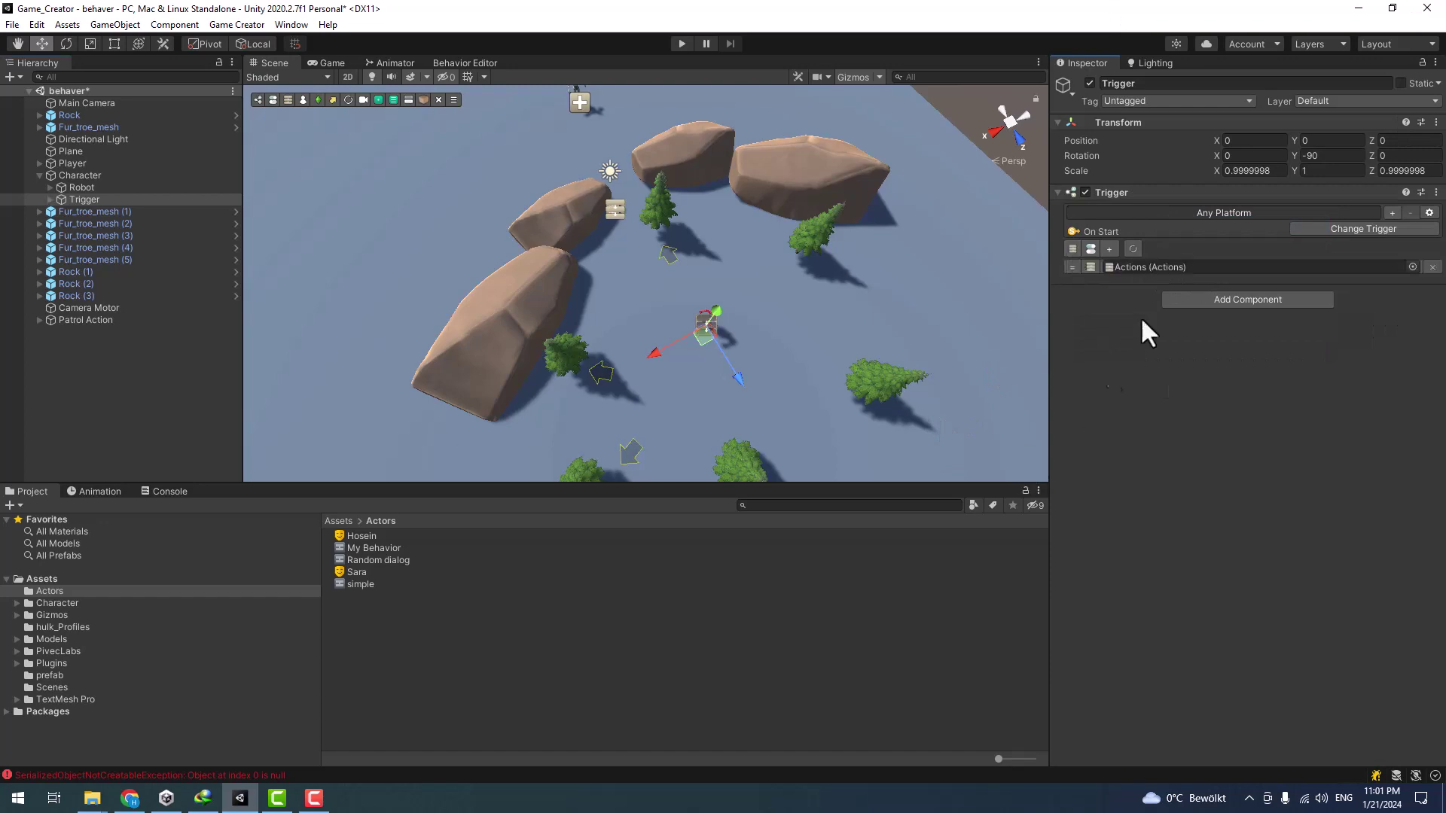
click(1151, 271)
click(113, 212)
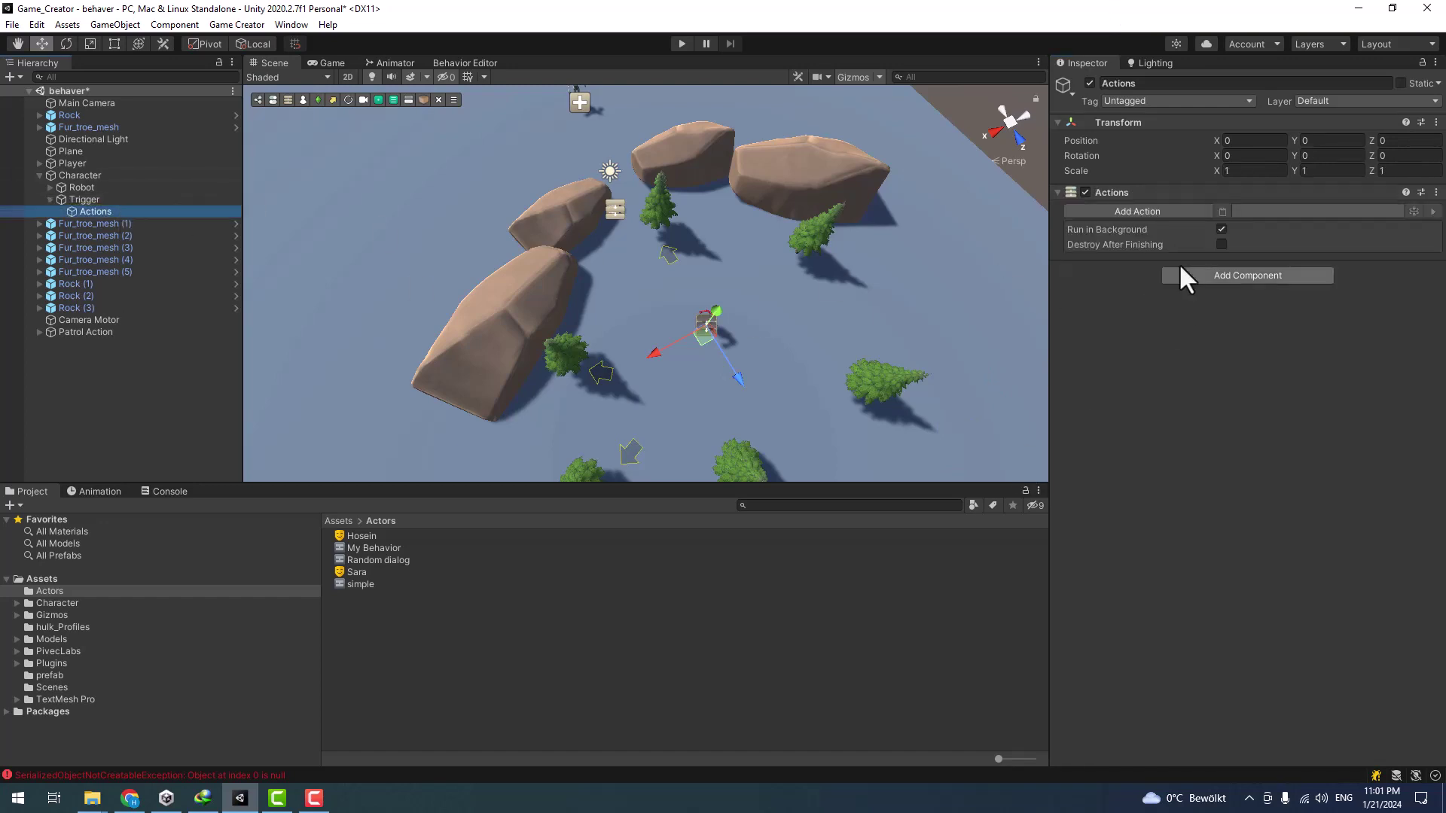
click(1177, 211)
key(BackSpace)
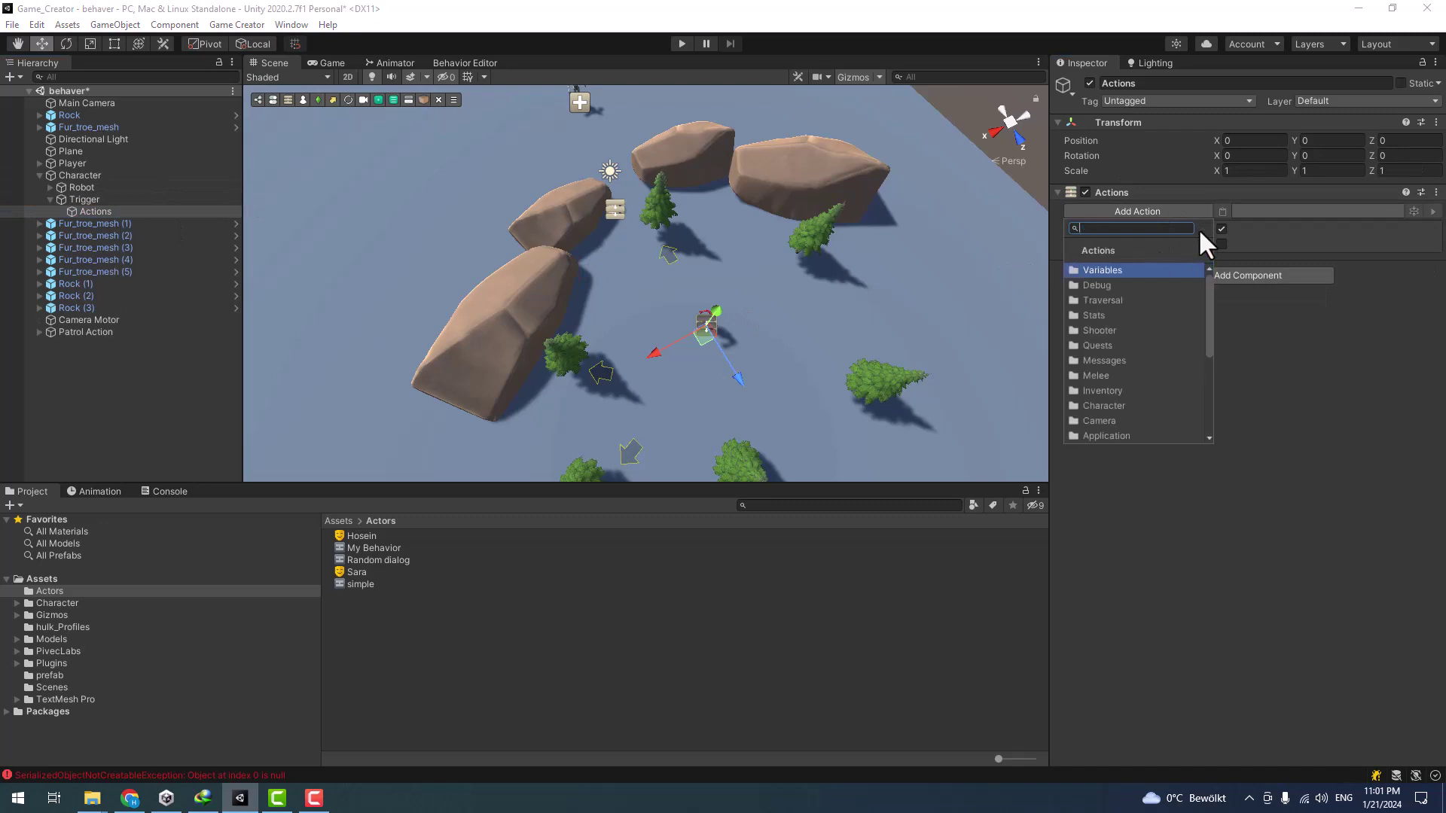
click(1107, 338)
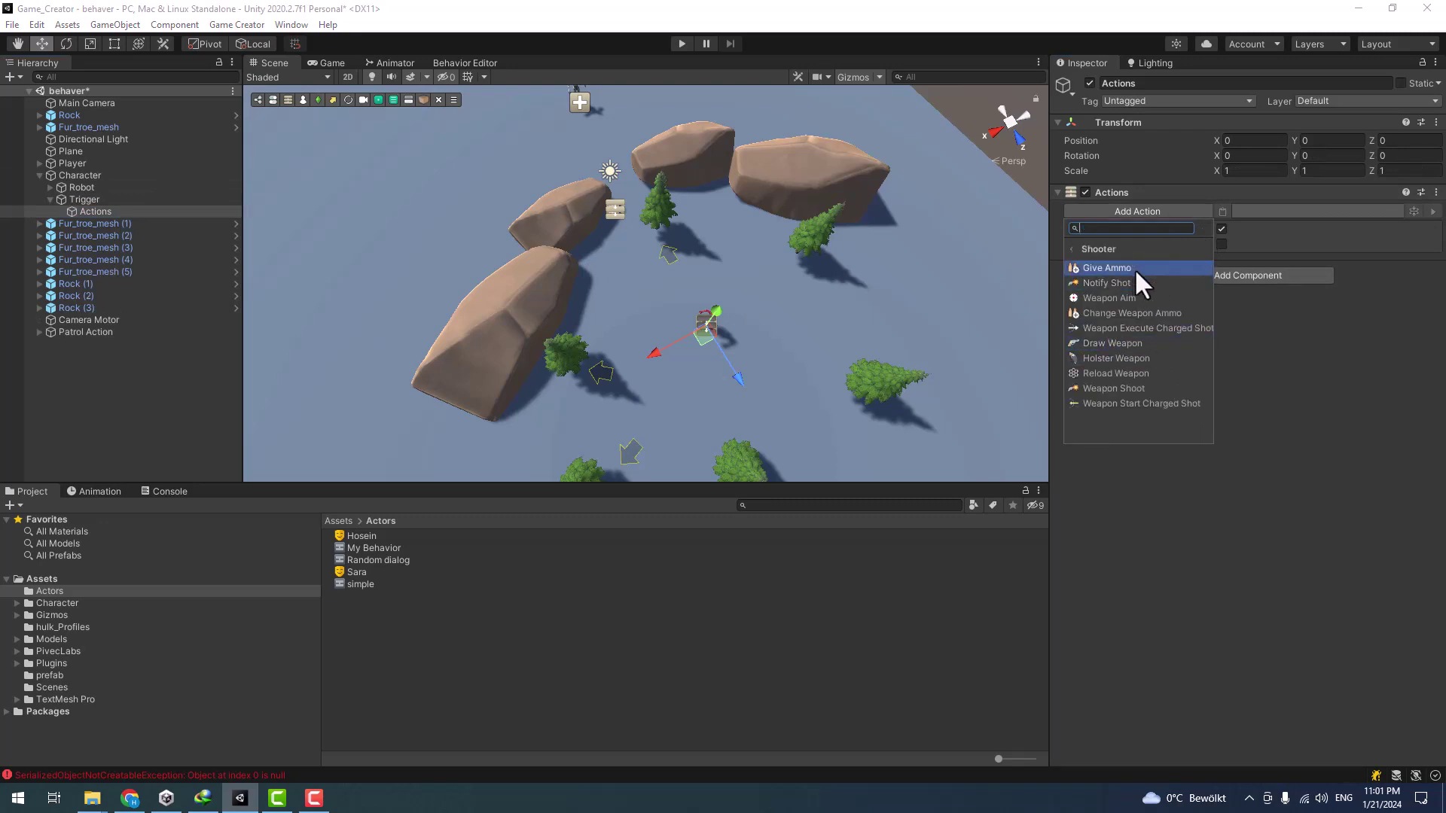
click(1142, 342)
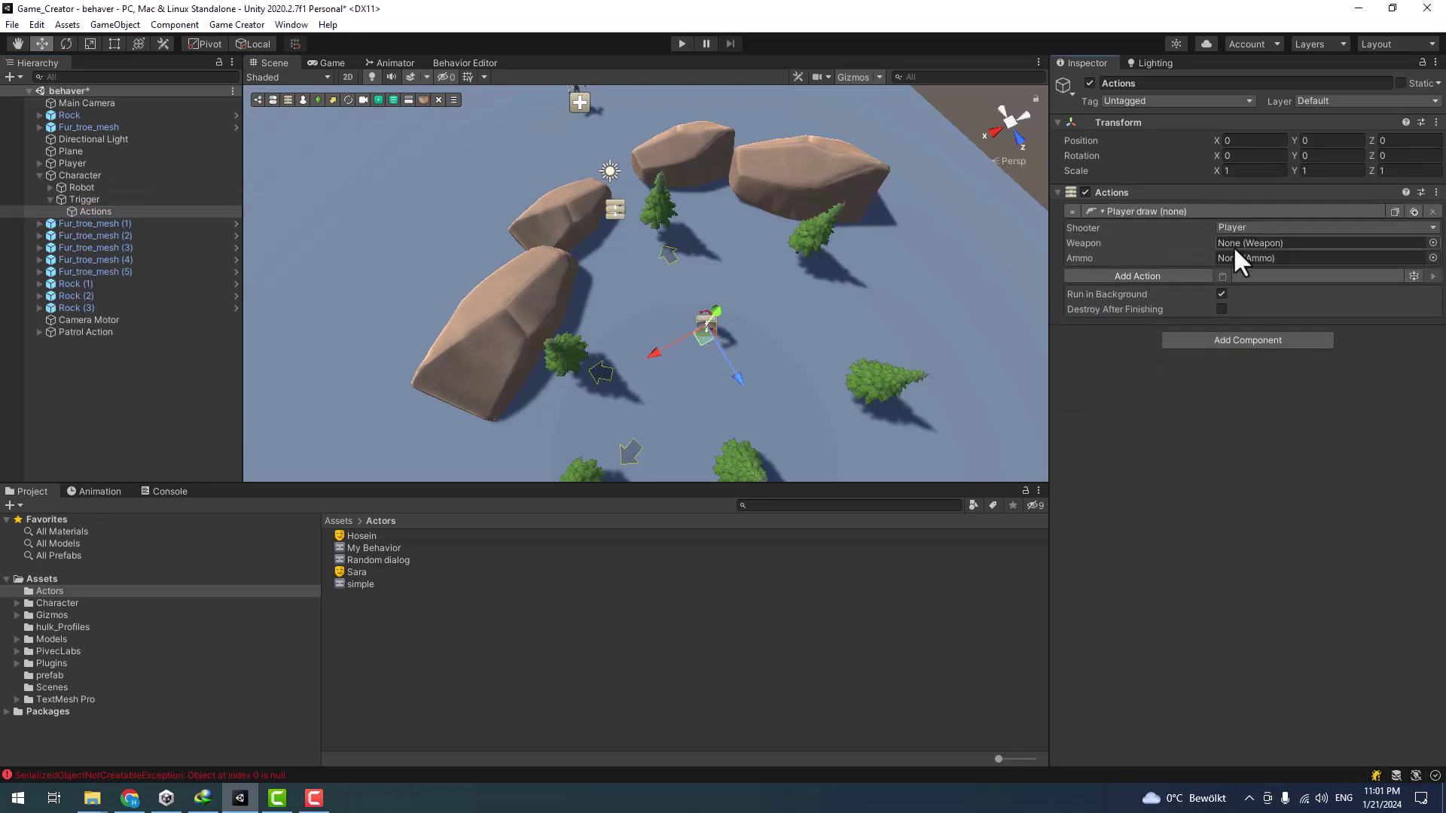
- Set the Draw Weapon action's shooter to the Character game object and its weapon to Ak47
click(1328, 226)
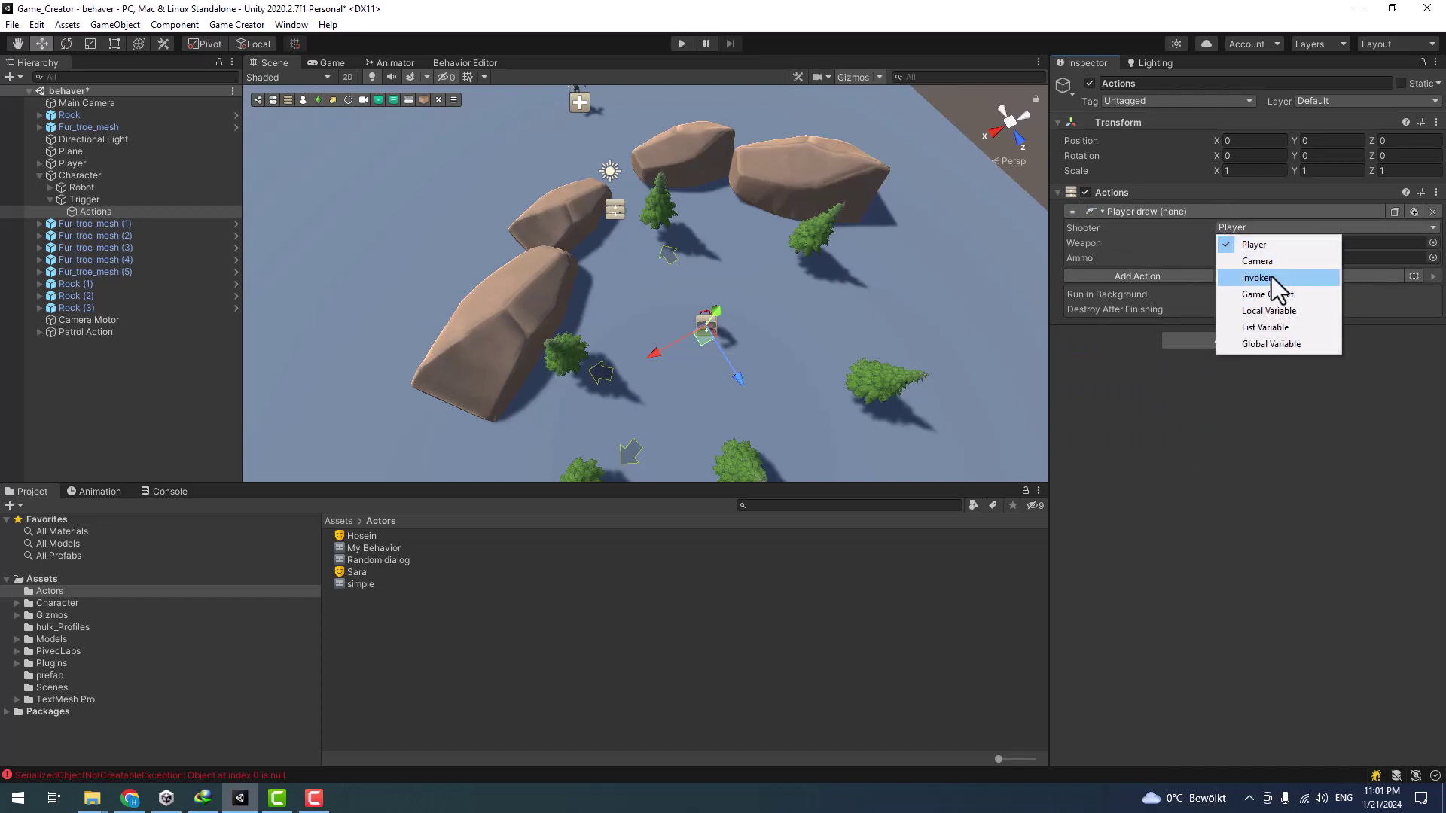
click(1279, 295)
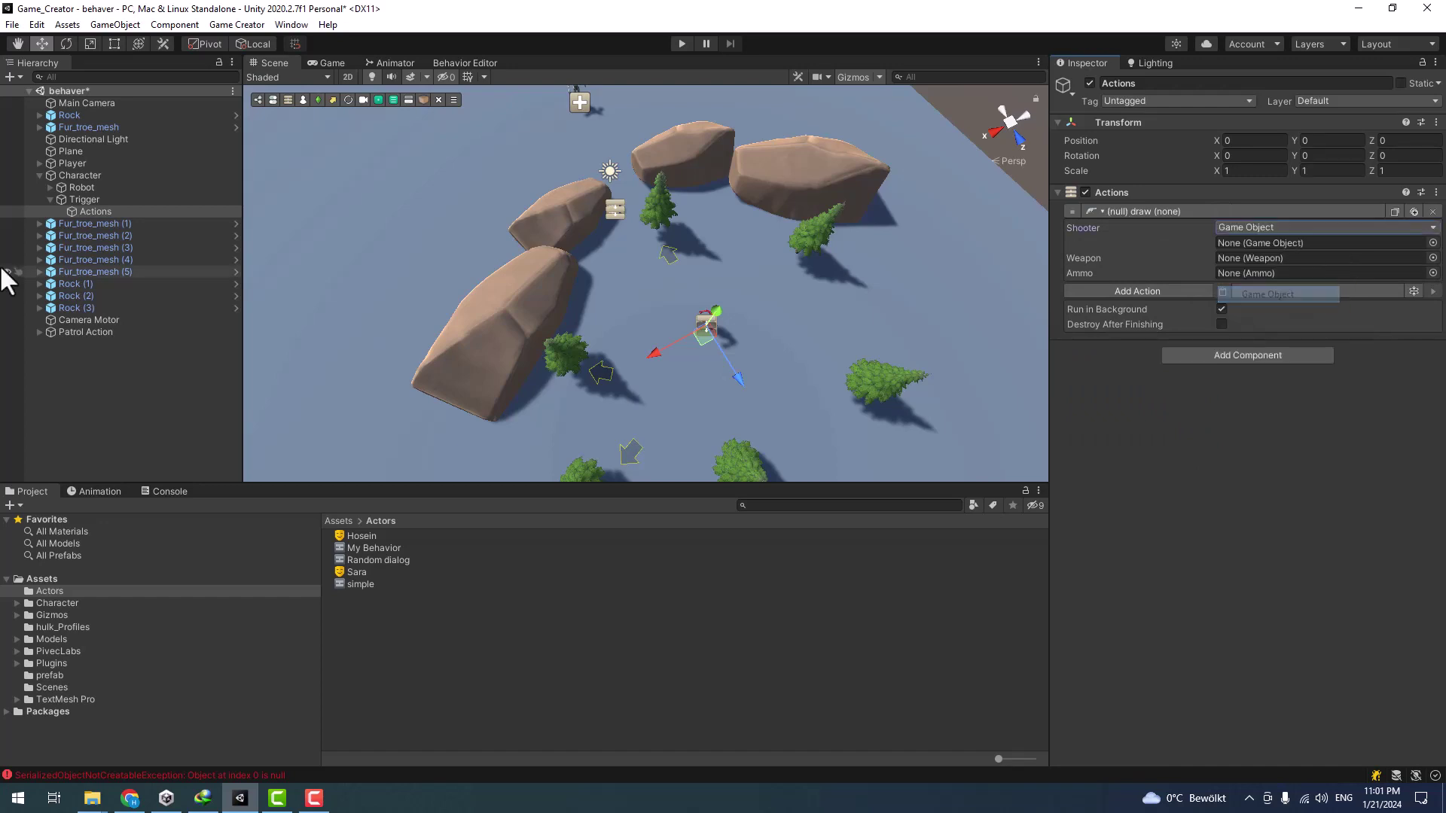
mouse_move(71, 180)
mouse_down()
mouse_move(517, 216)
mouse_move(1278, 241)
mouse_up()
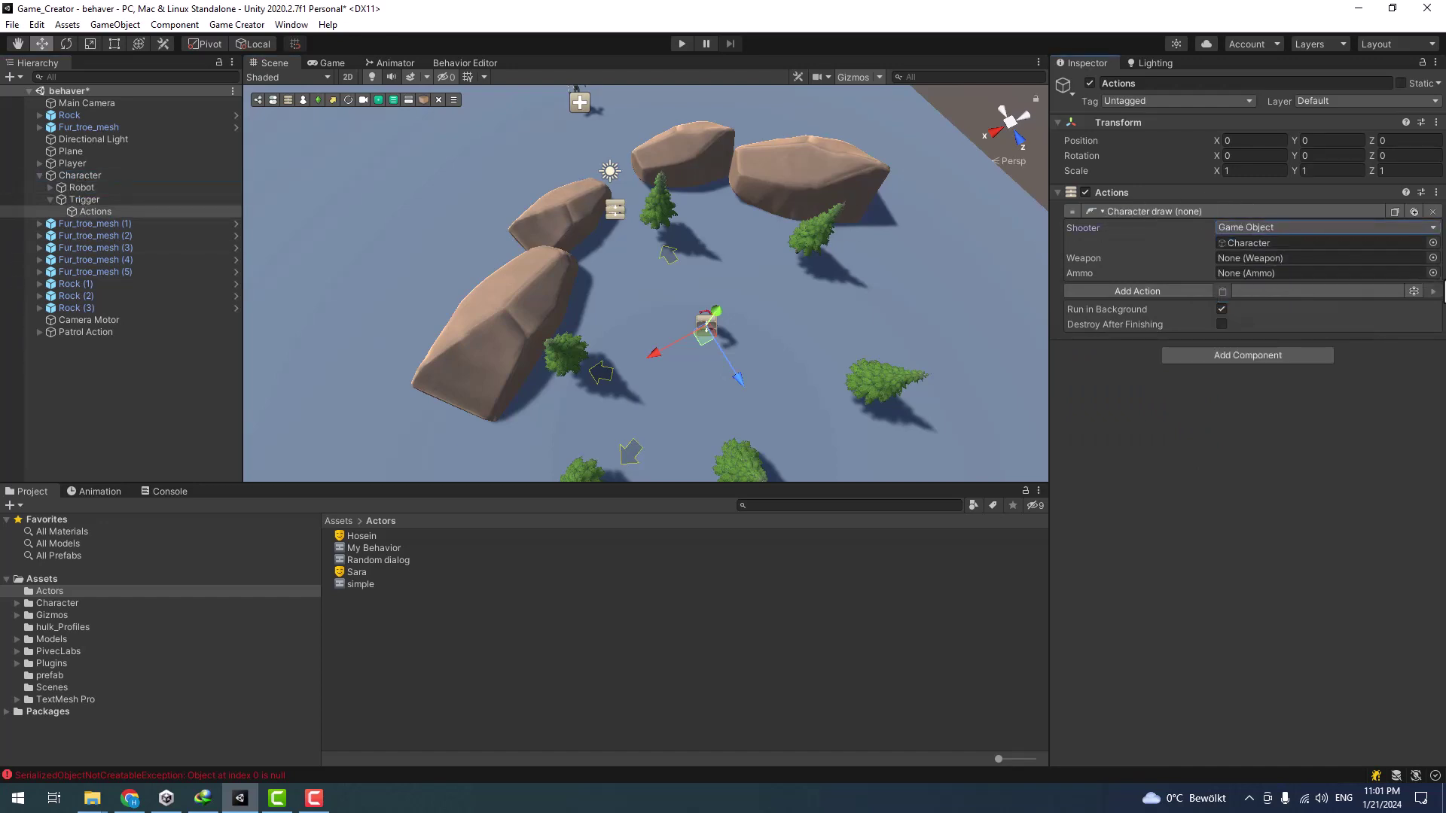
click(1432, 258)
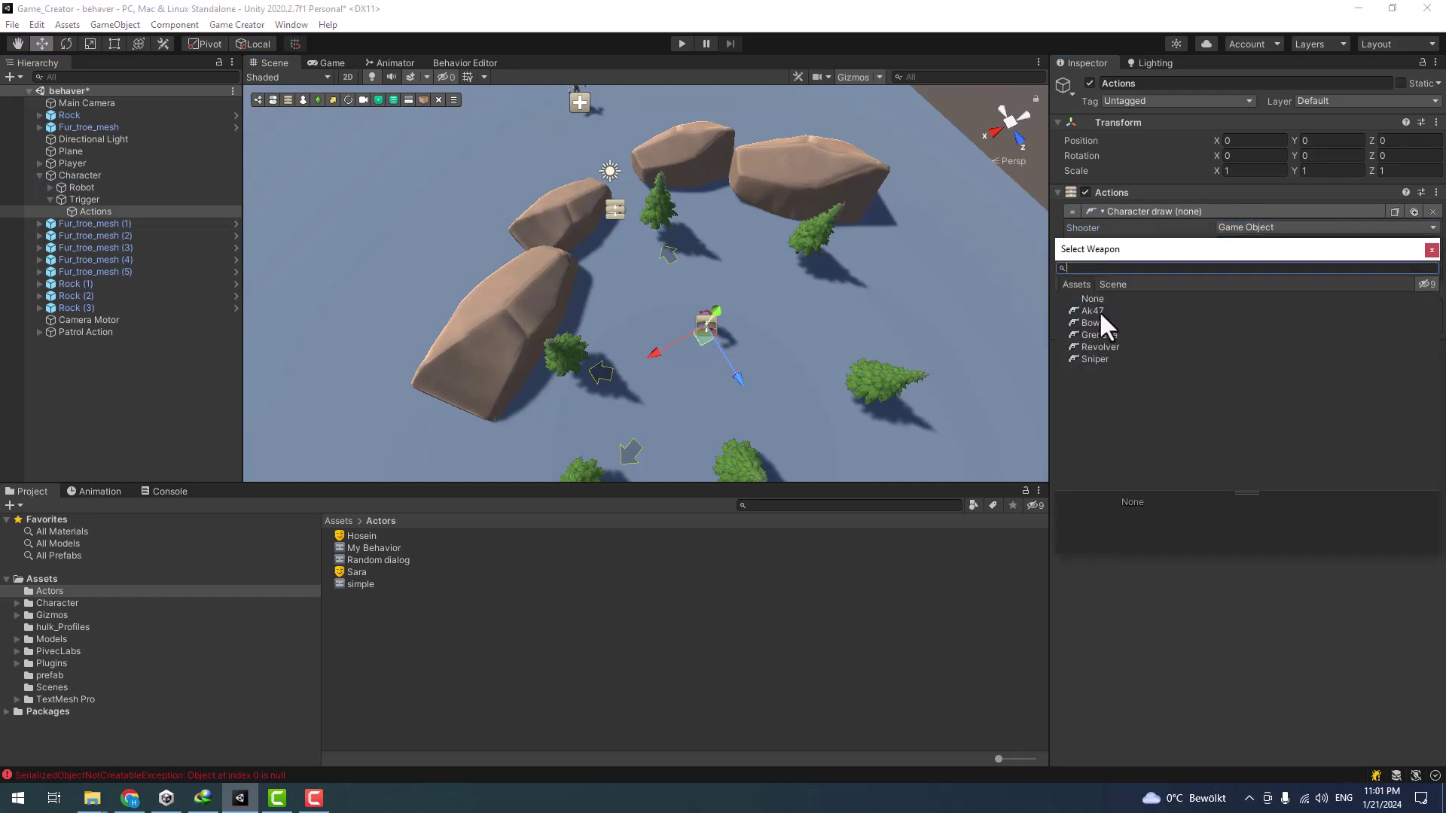
double_click(1101, 312)
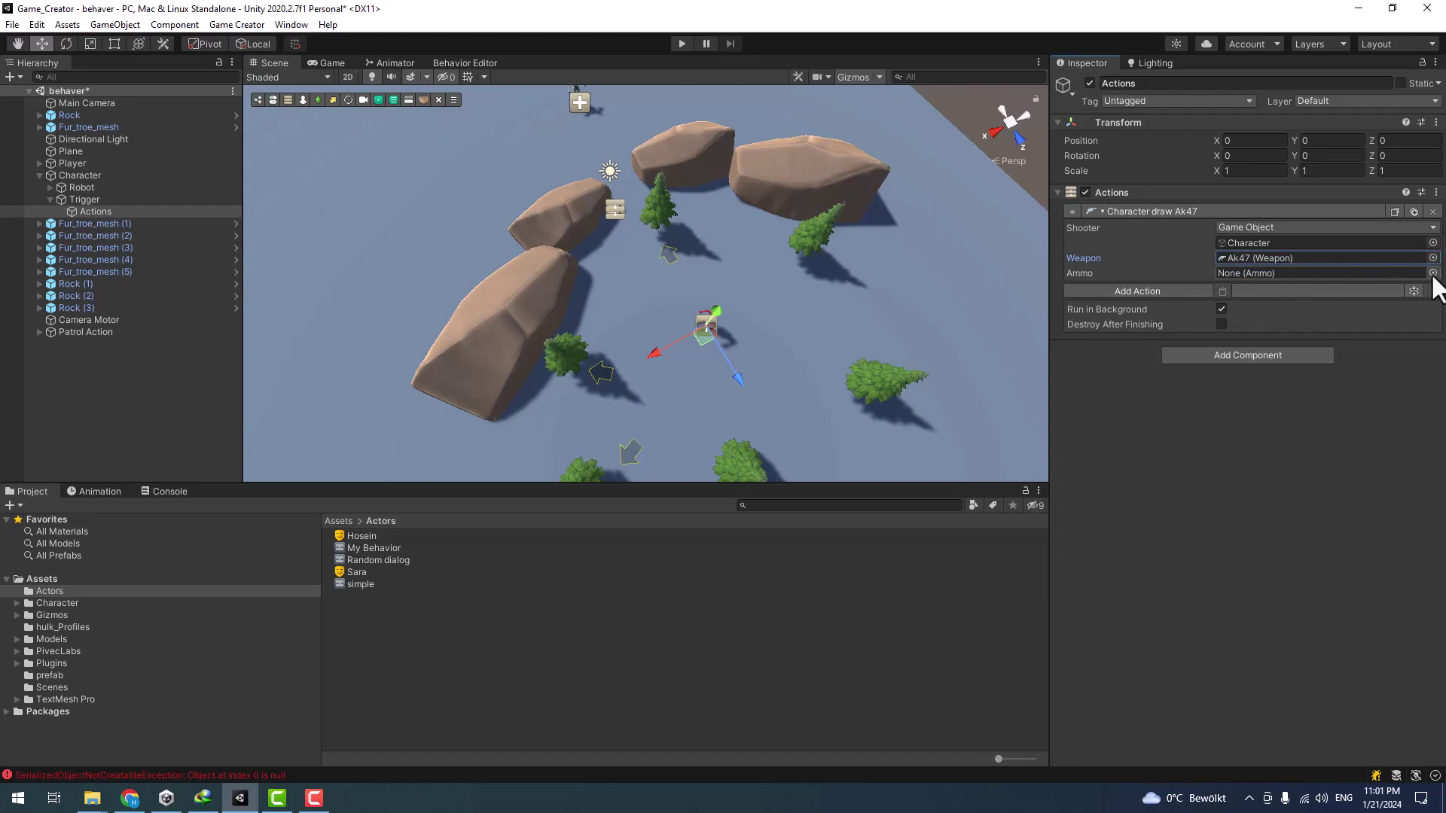
- Add a Shooter Give Ammo action below Draw Weapon and set its shooter to the Character game object
click(1166, 294)
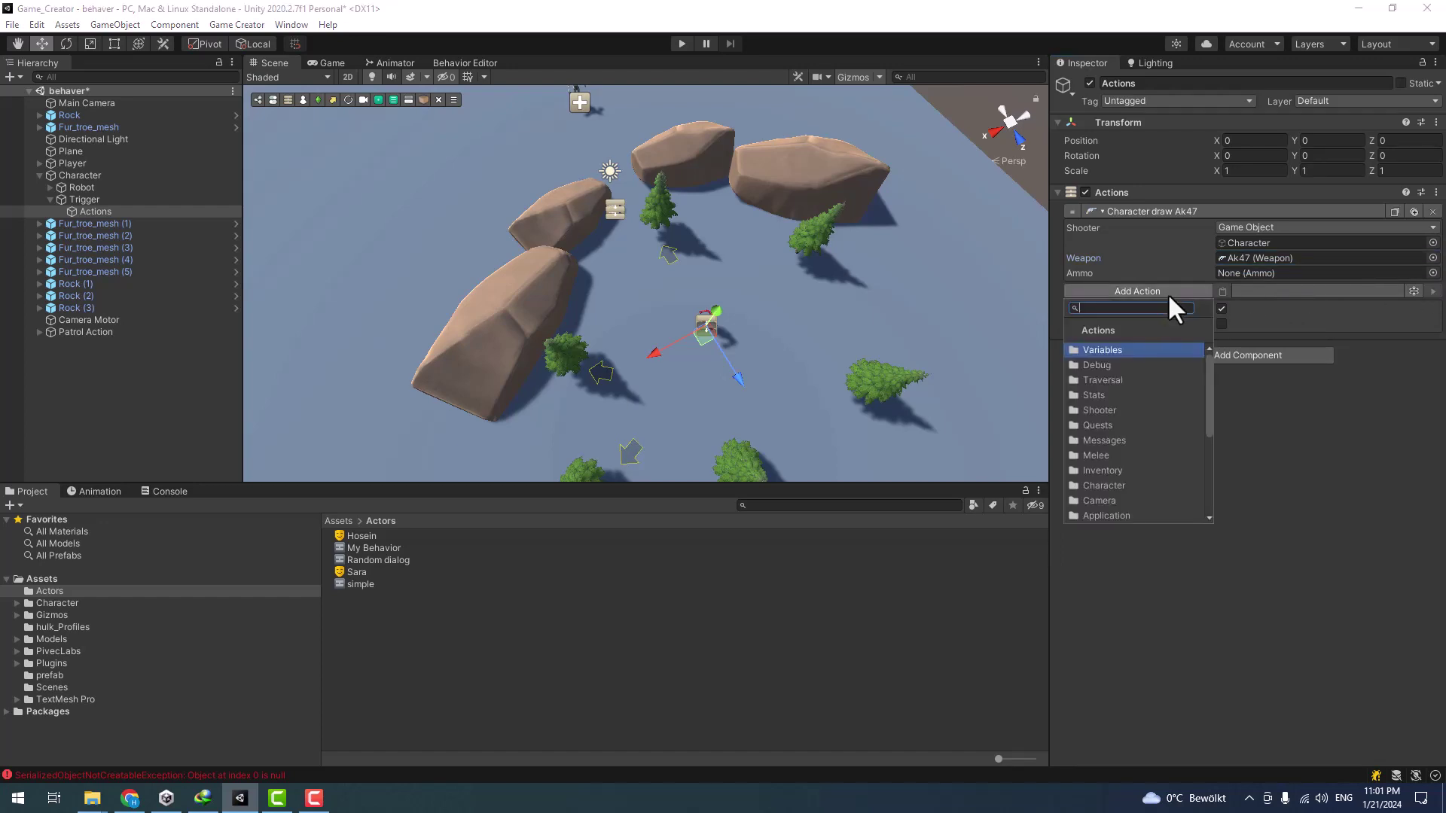
click(1101, 409)
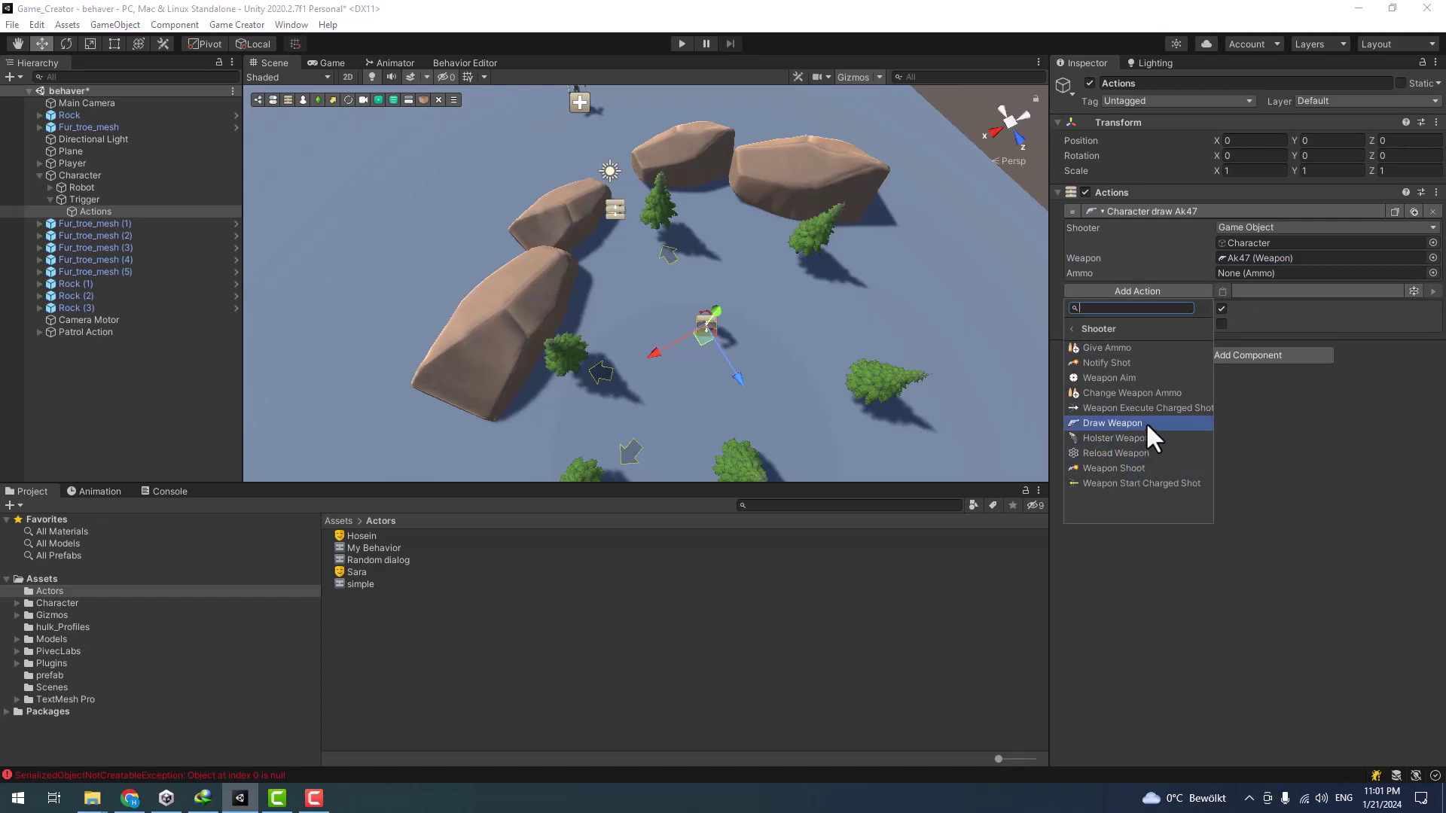
click(1117, 348)
click(1267, 308)
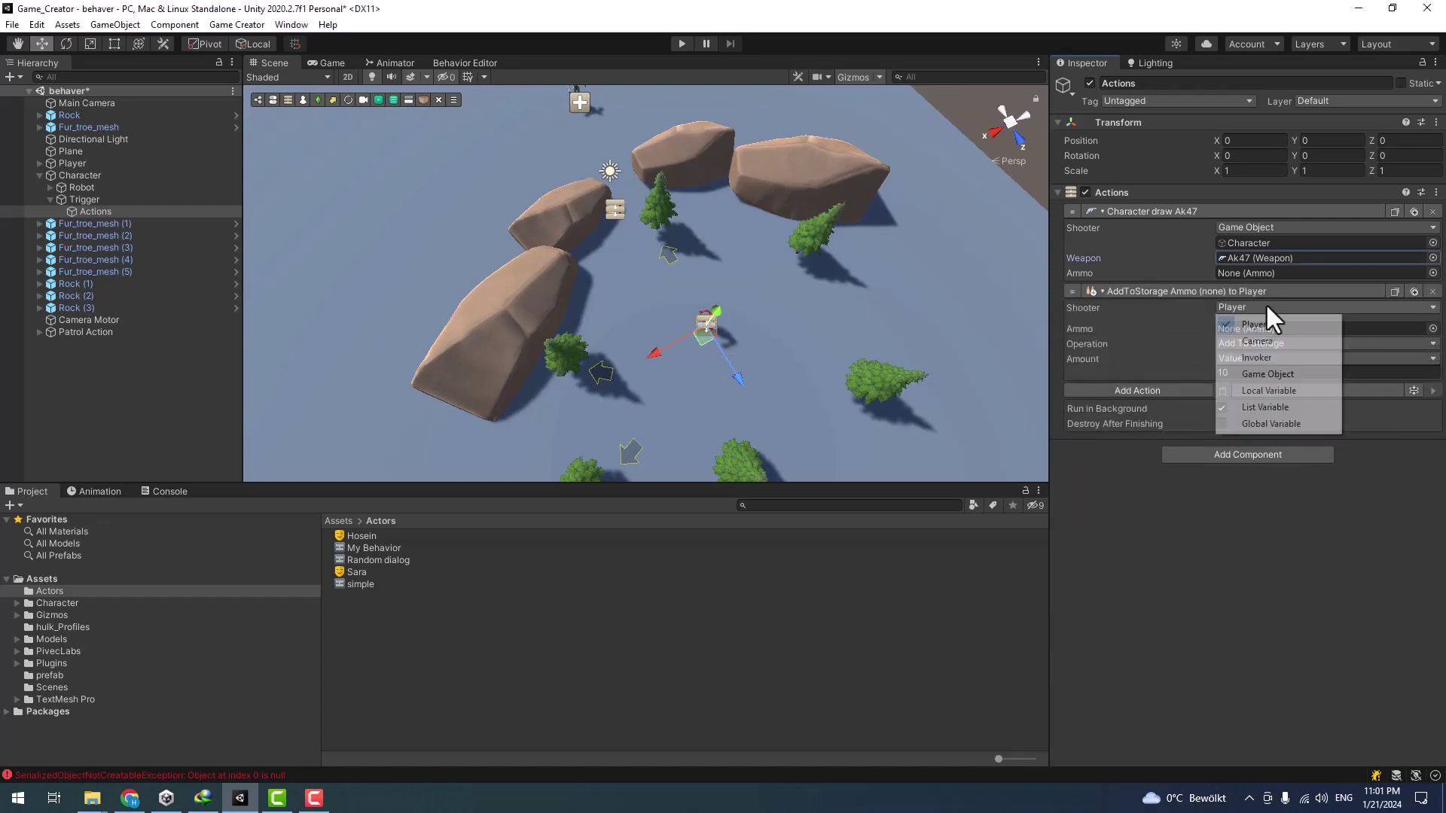
click(1281, 376)
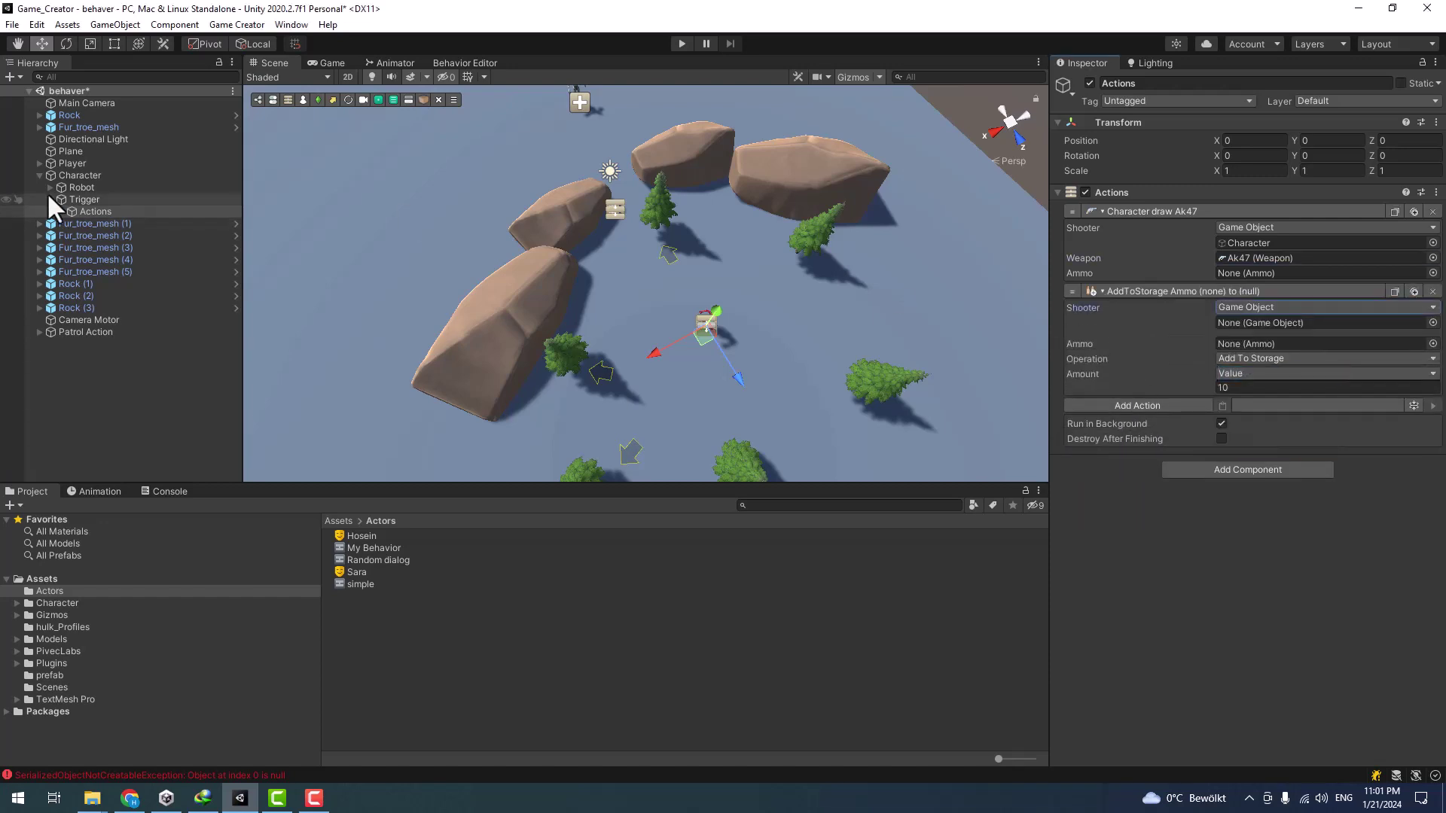
drag(66, 175, 1268, 322)
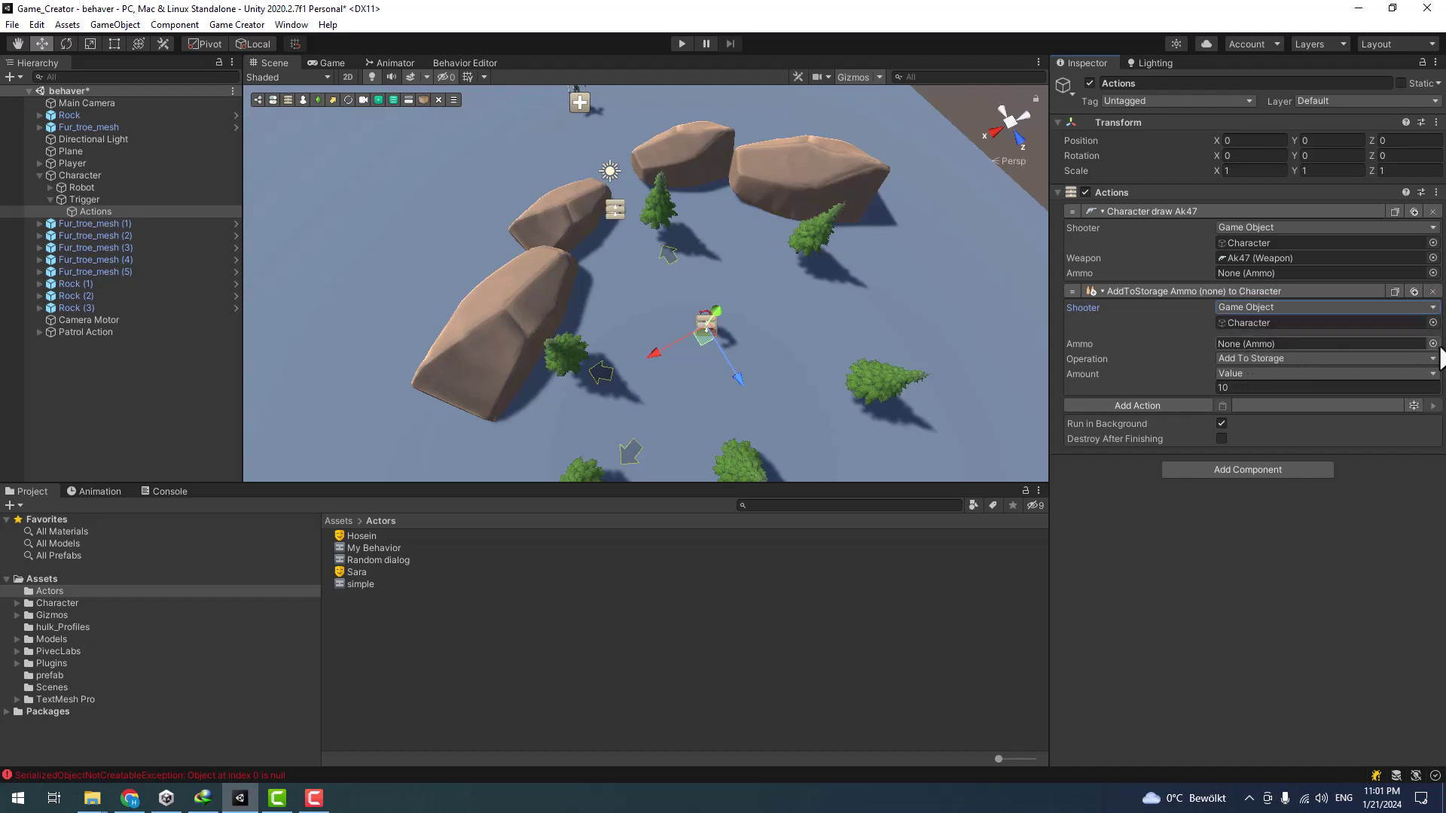
- Set the Give Ammo action to add 500 of AK47-Ammo
click(1434, 343)
double_click(1121, 391)
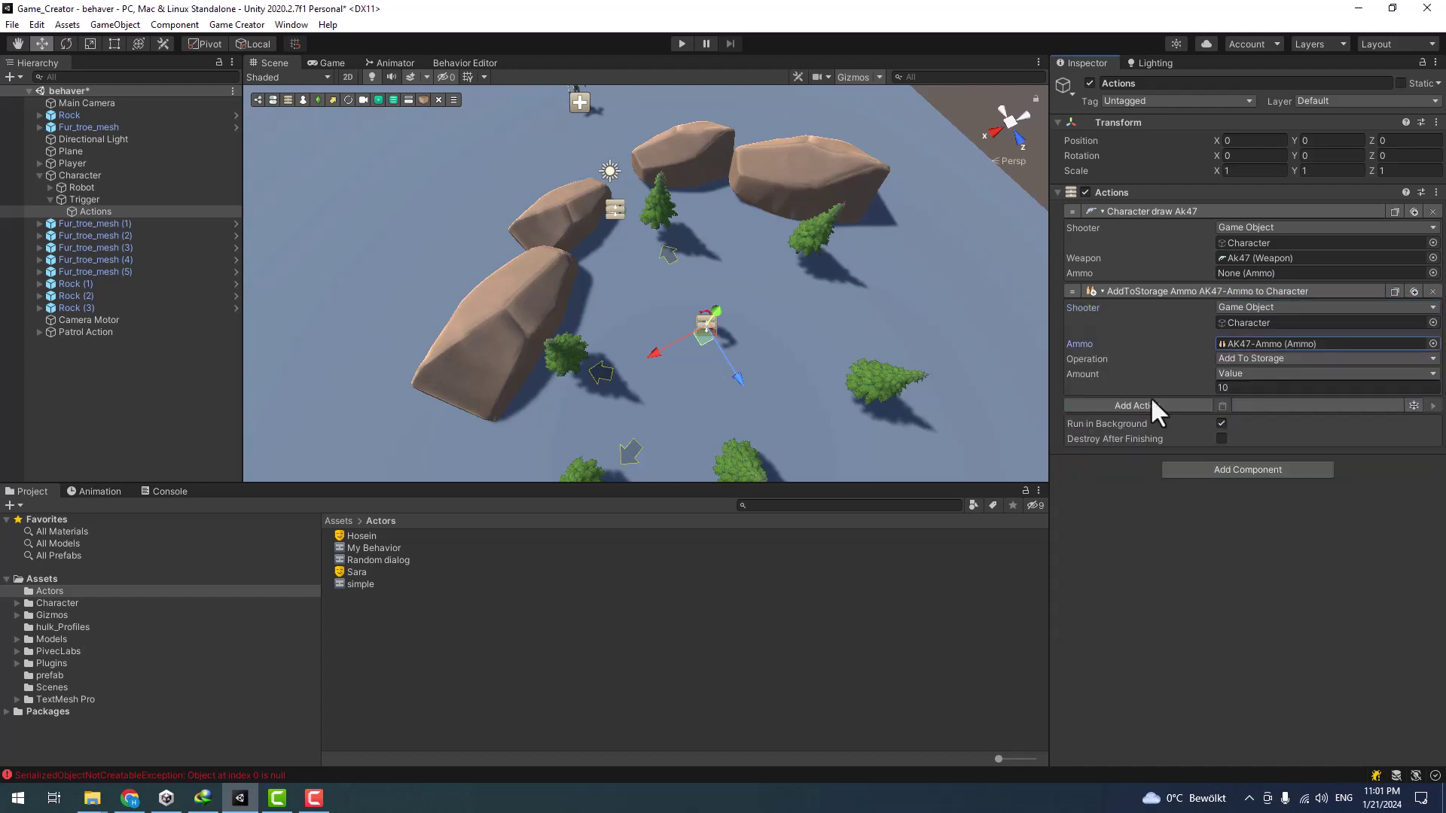
click(1274, 387)
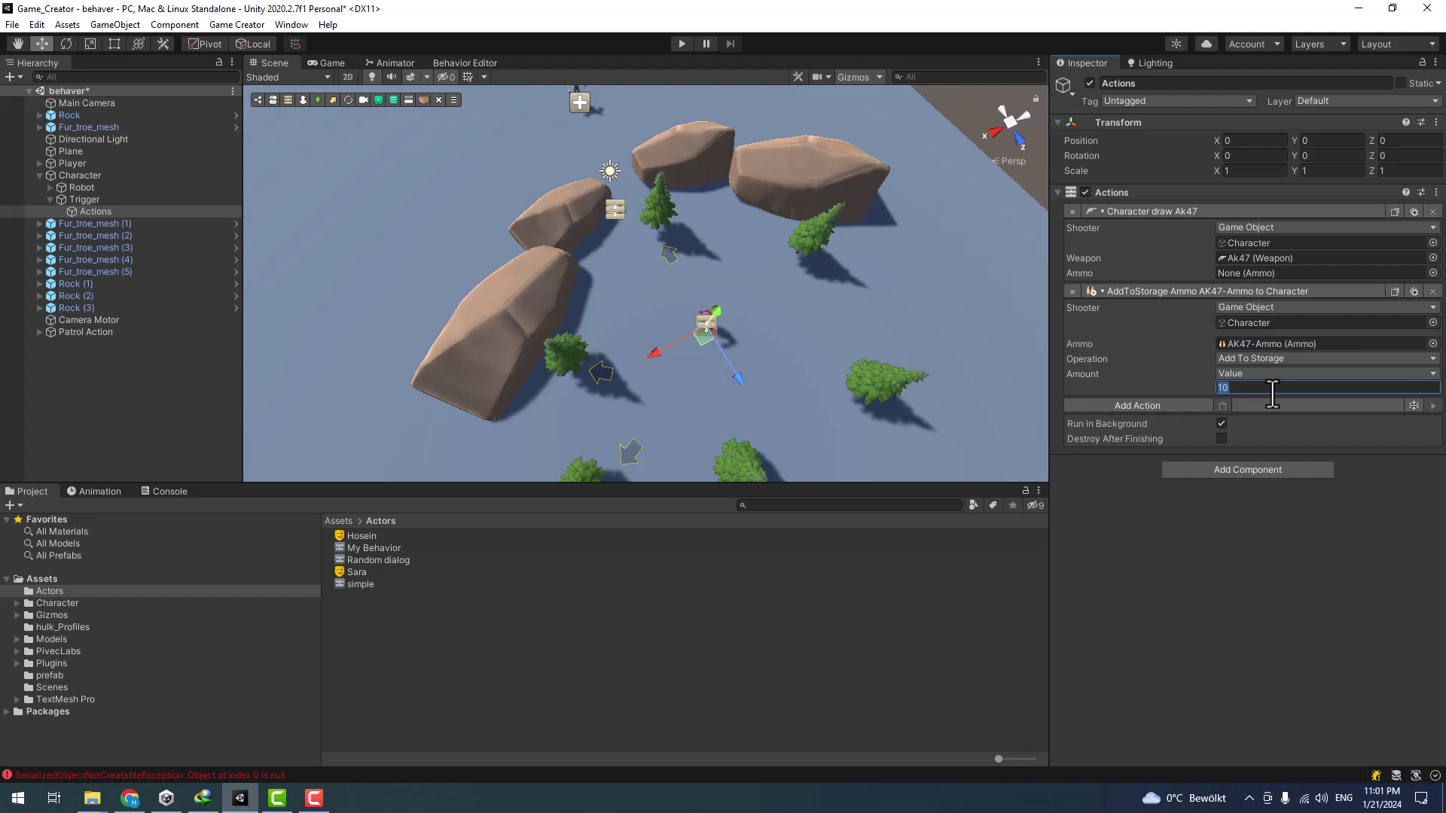
text(500)
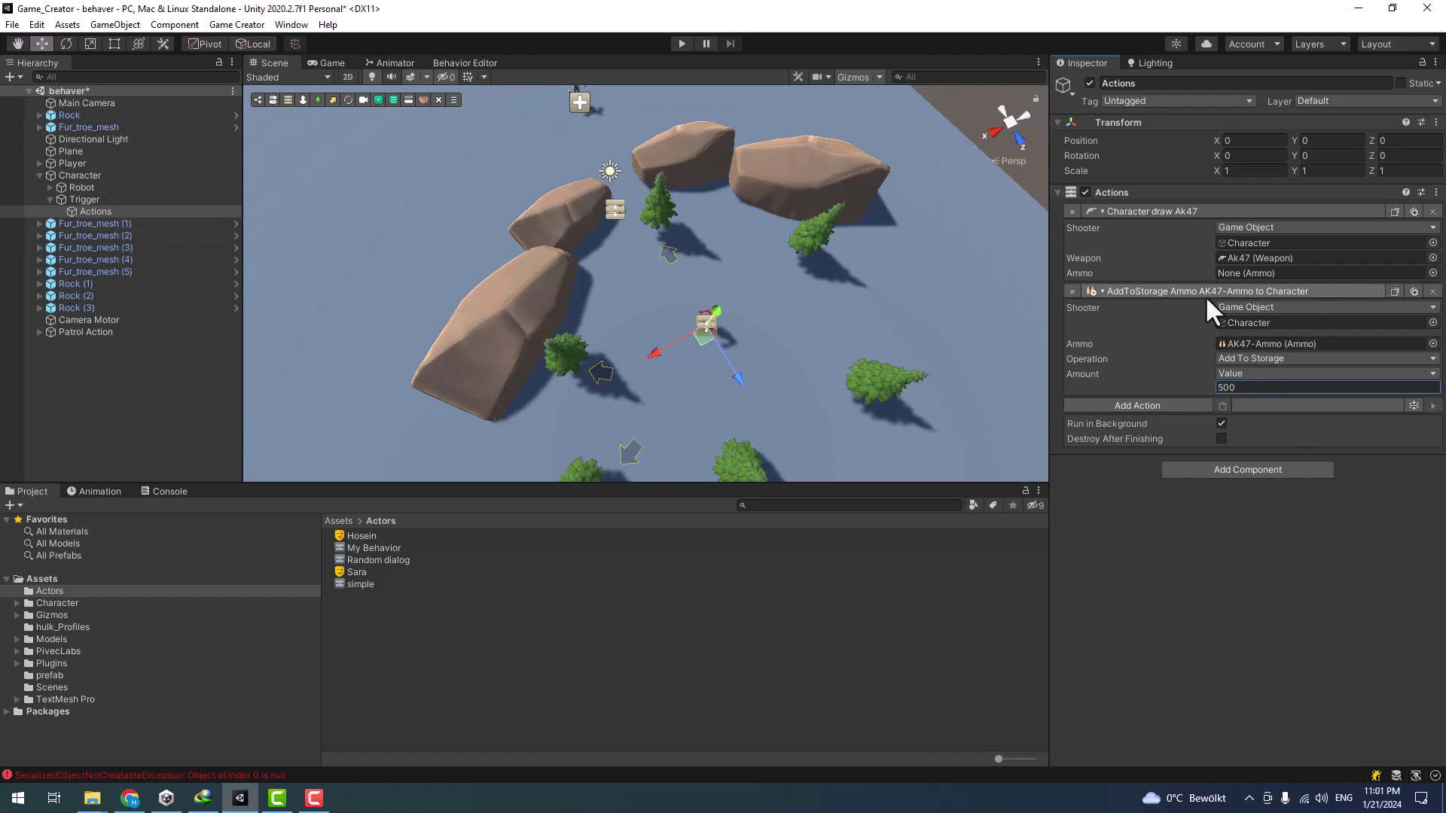
click(86, 199)
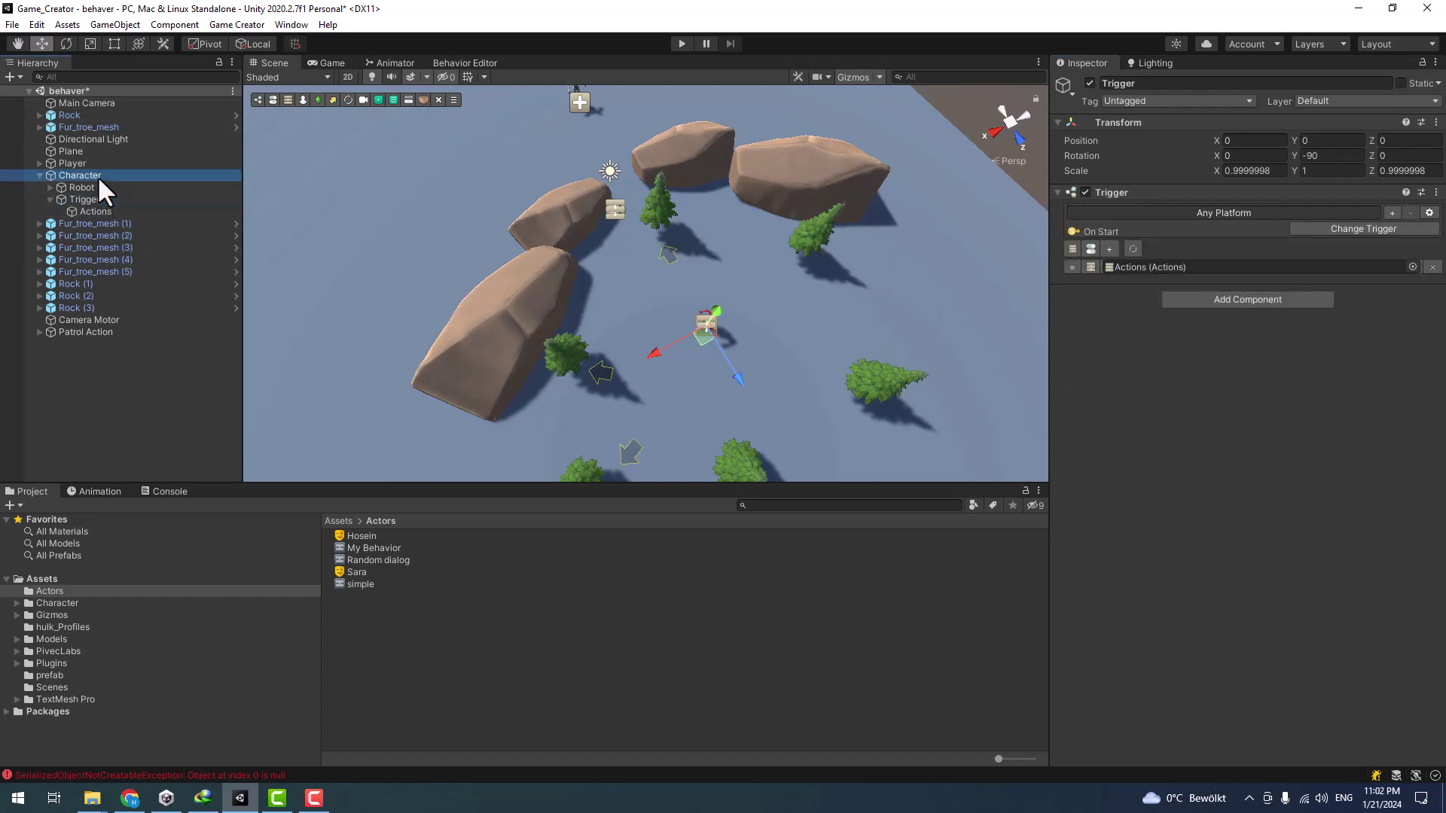
click(98, 175)
click(101, 210)
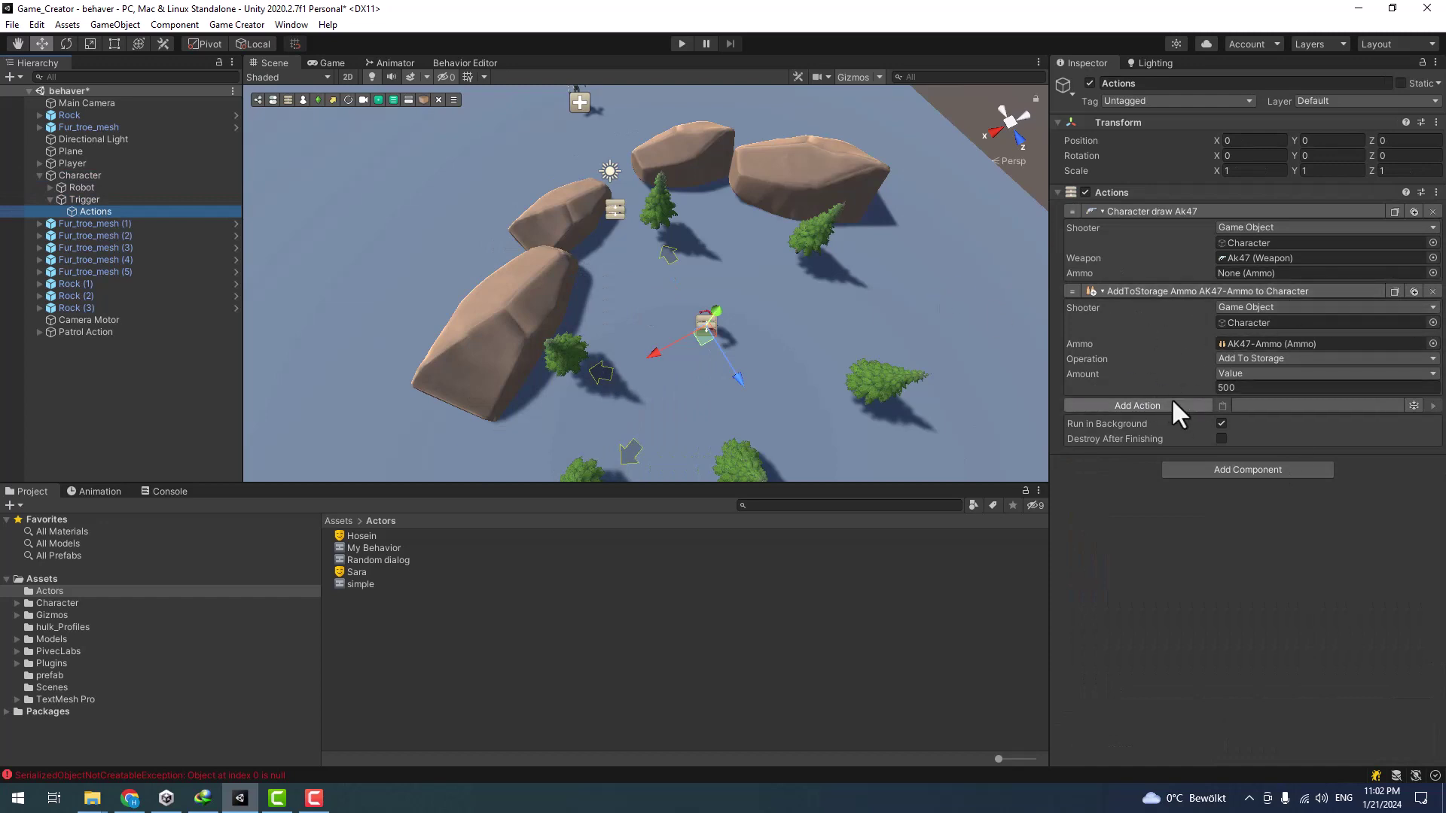
click(1130, 404)
key(Escape)
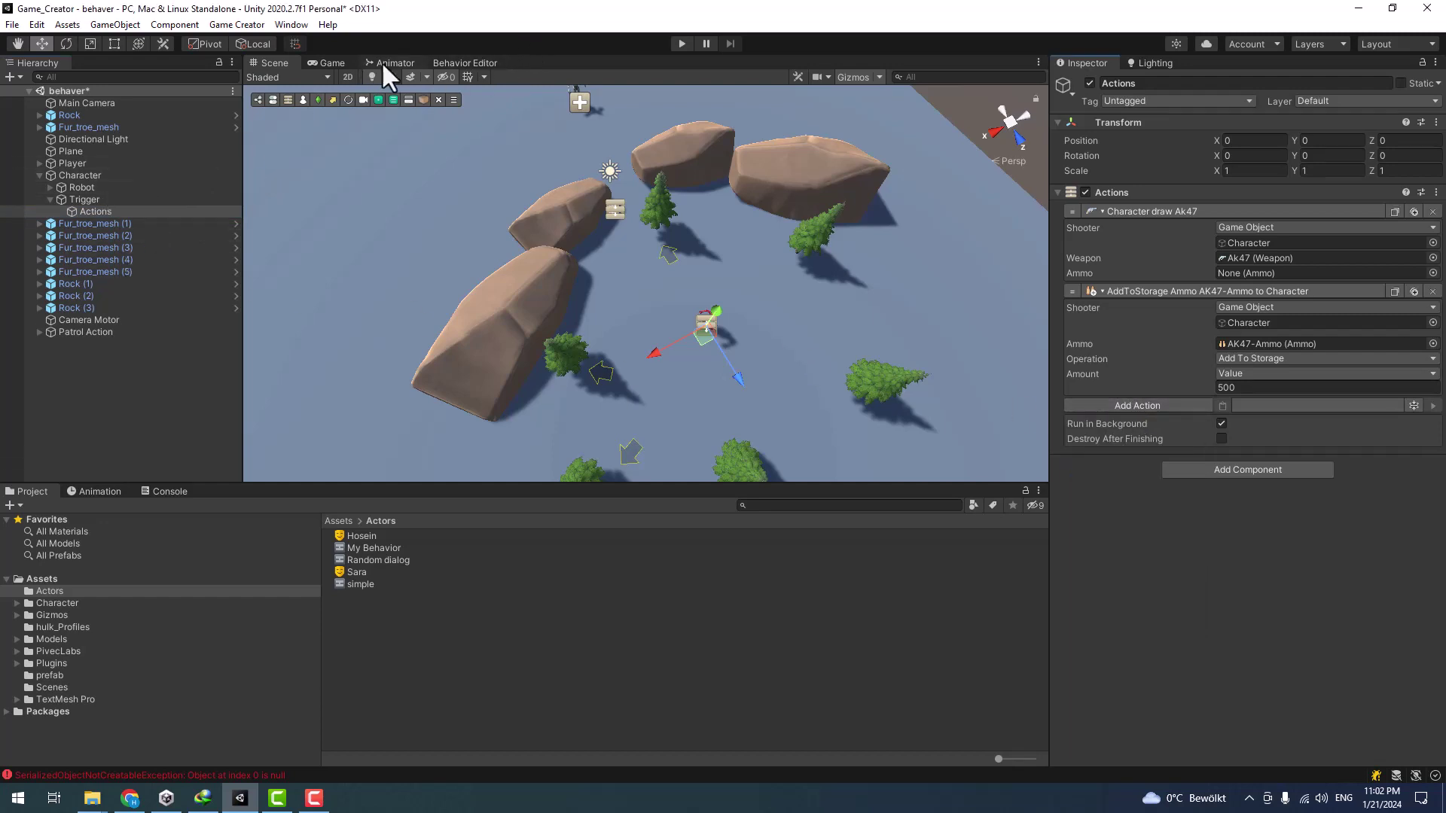
- In the behavior graph, select the Task that requires seeing the Player and collapse its Change CanRun and Follow Player actions
click(464, 62)
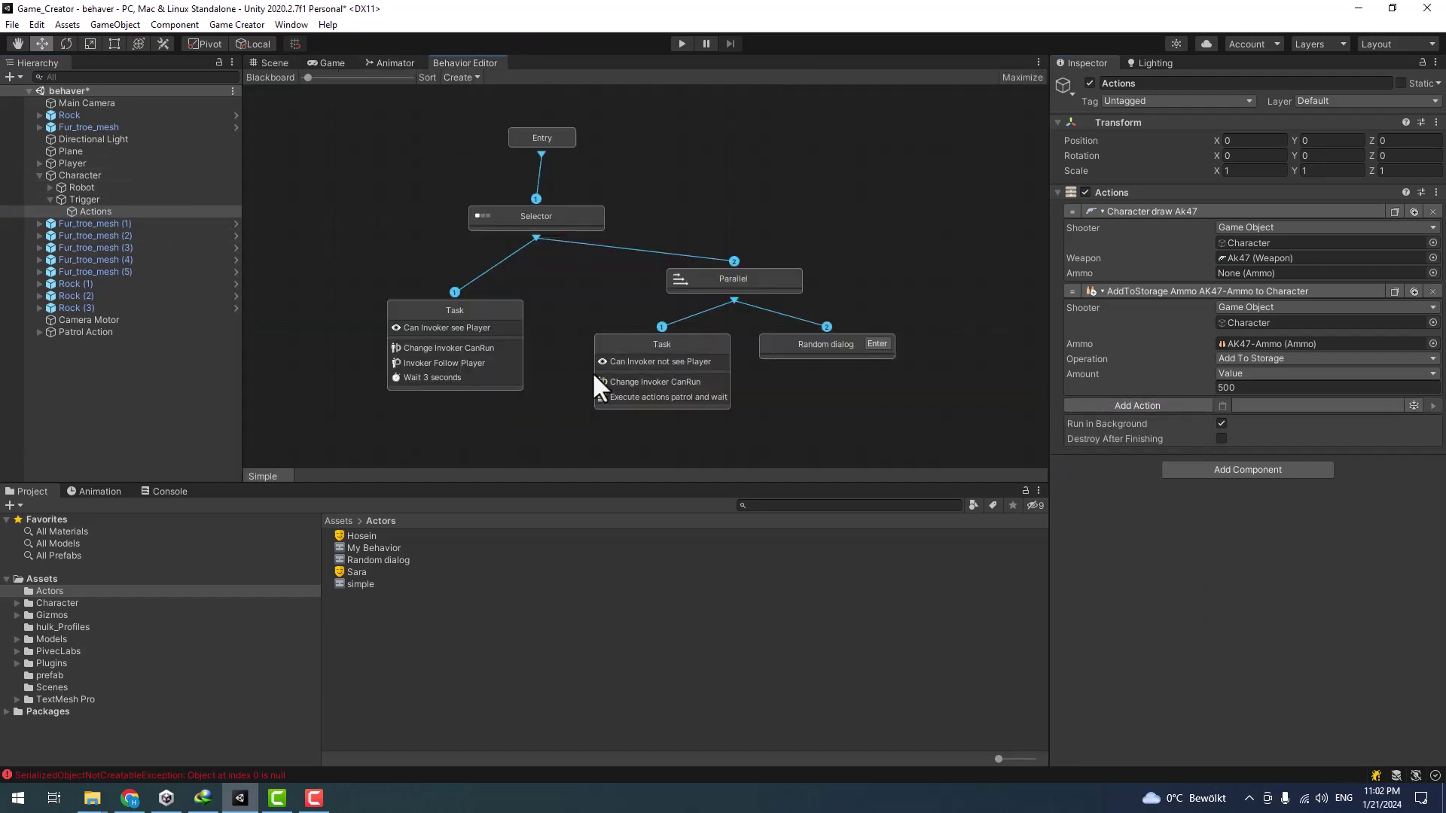
click(695, 345)
drag(430, 313, 413, 312)
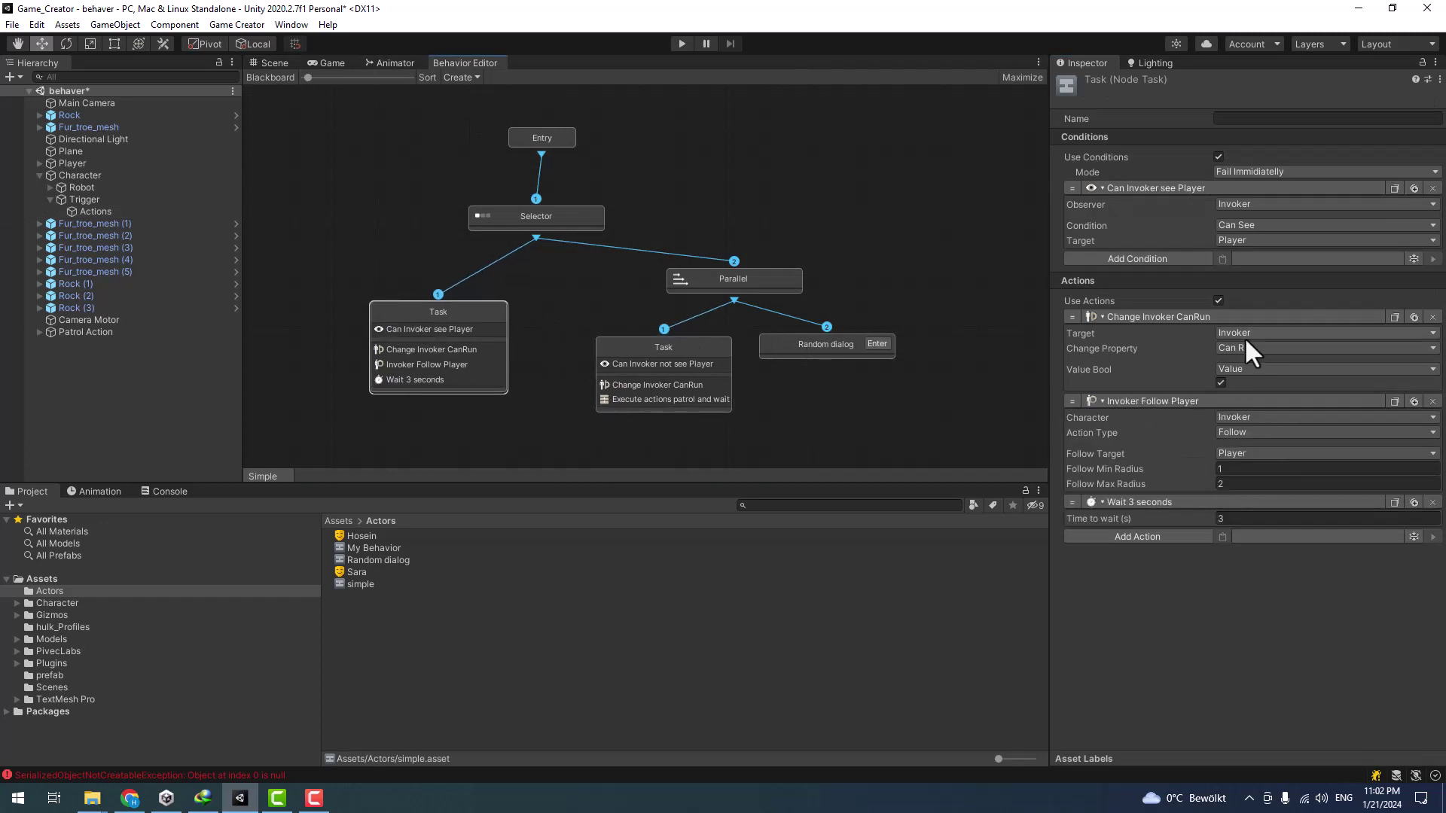
click(1172, 317)
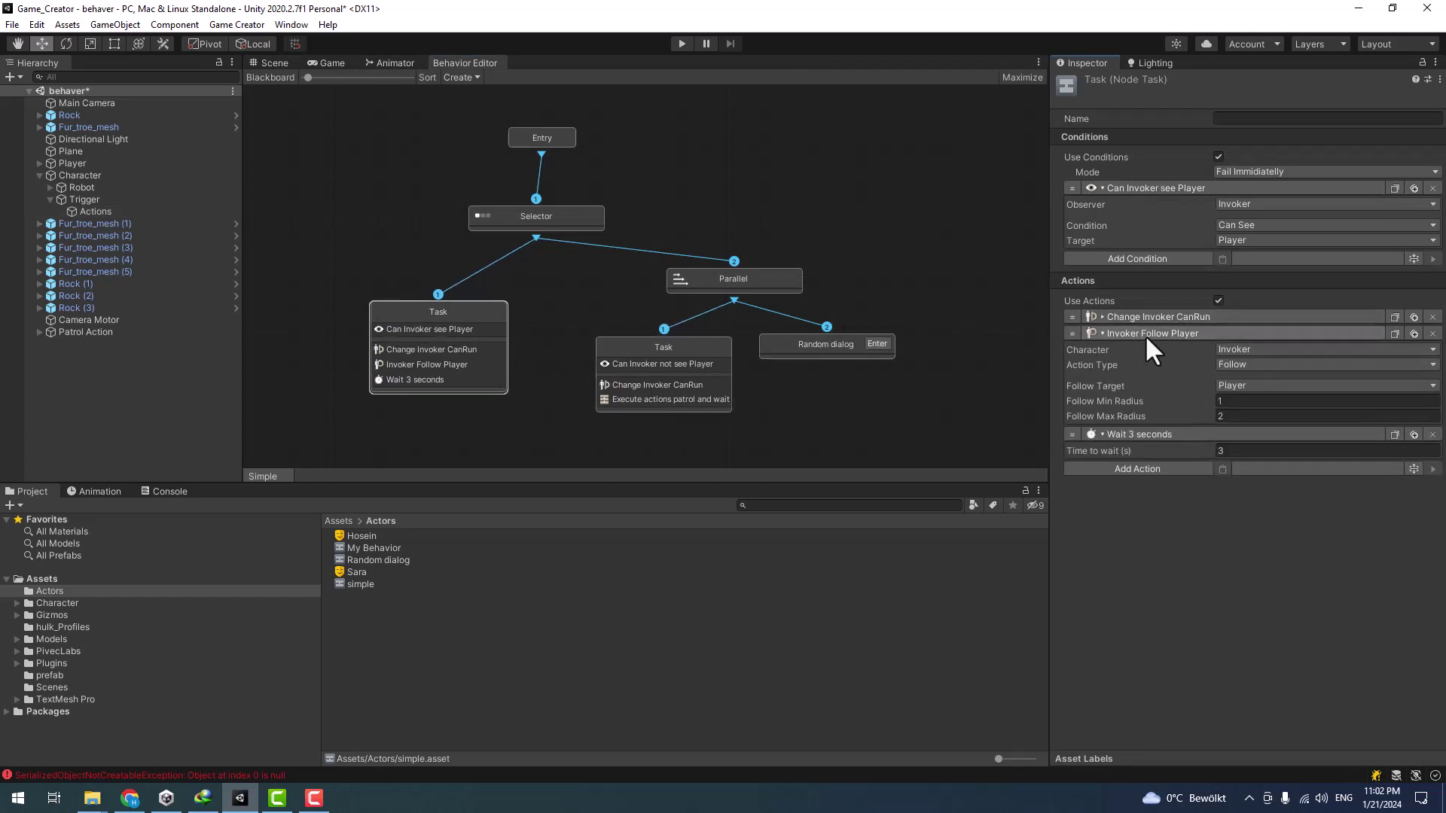
click(1145, 334)
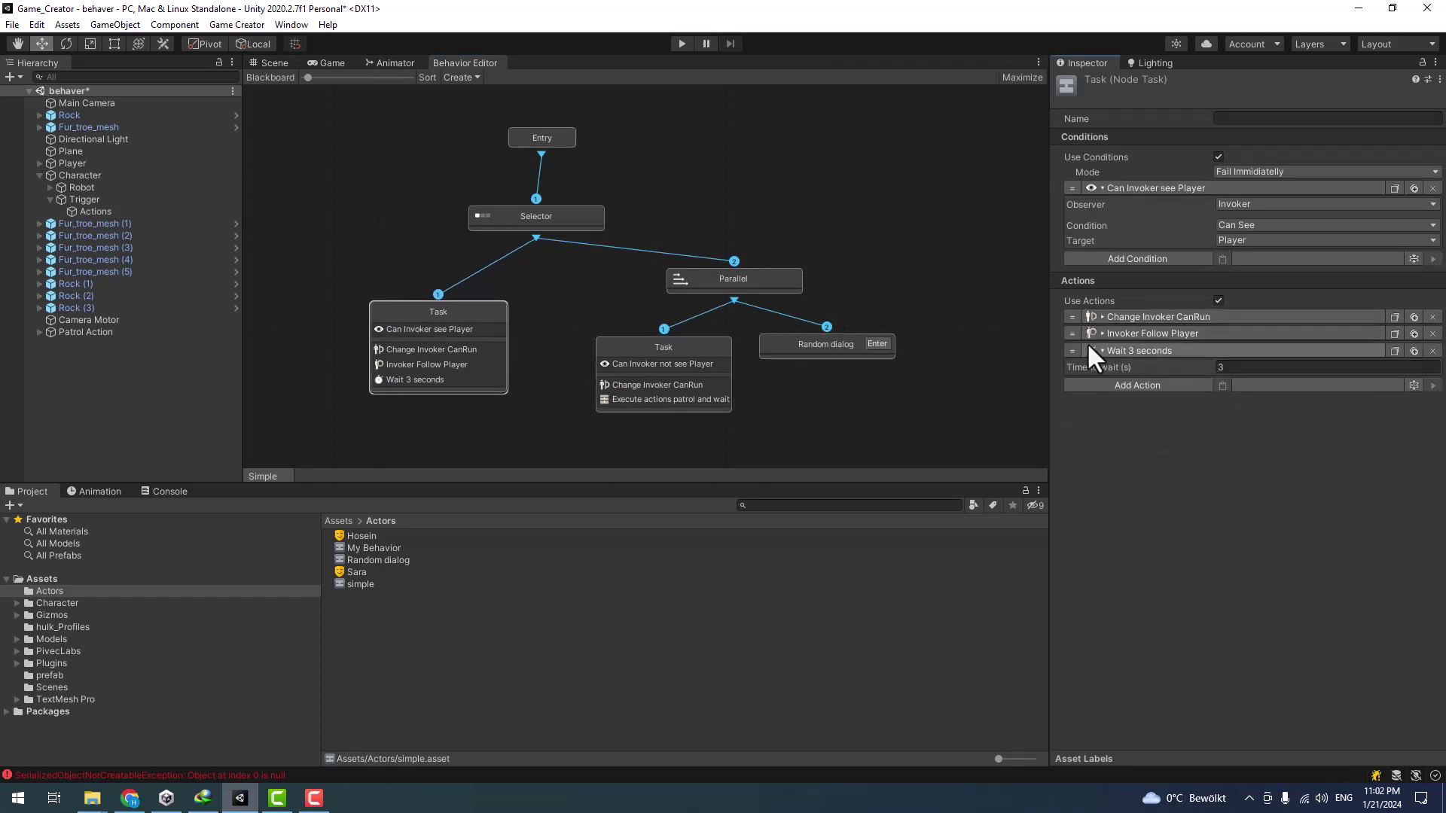
- Add a Weapon Aim action to the Task with Invoker as shooter, Aim At Target as aim mode and Player as target
click(1109, 387)
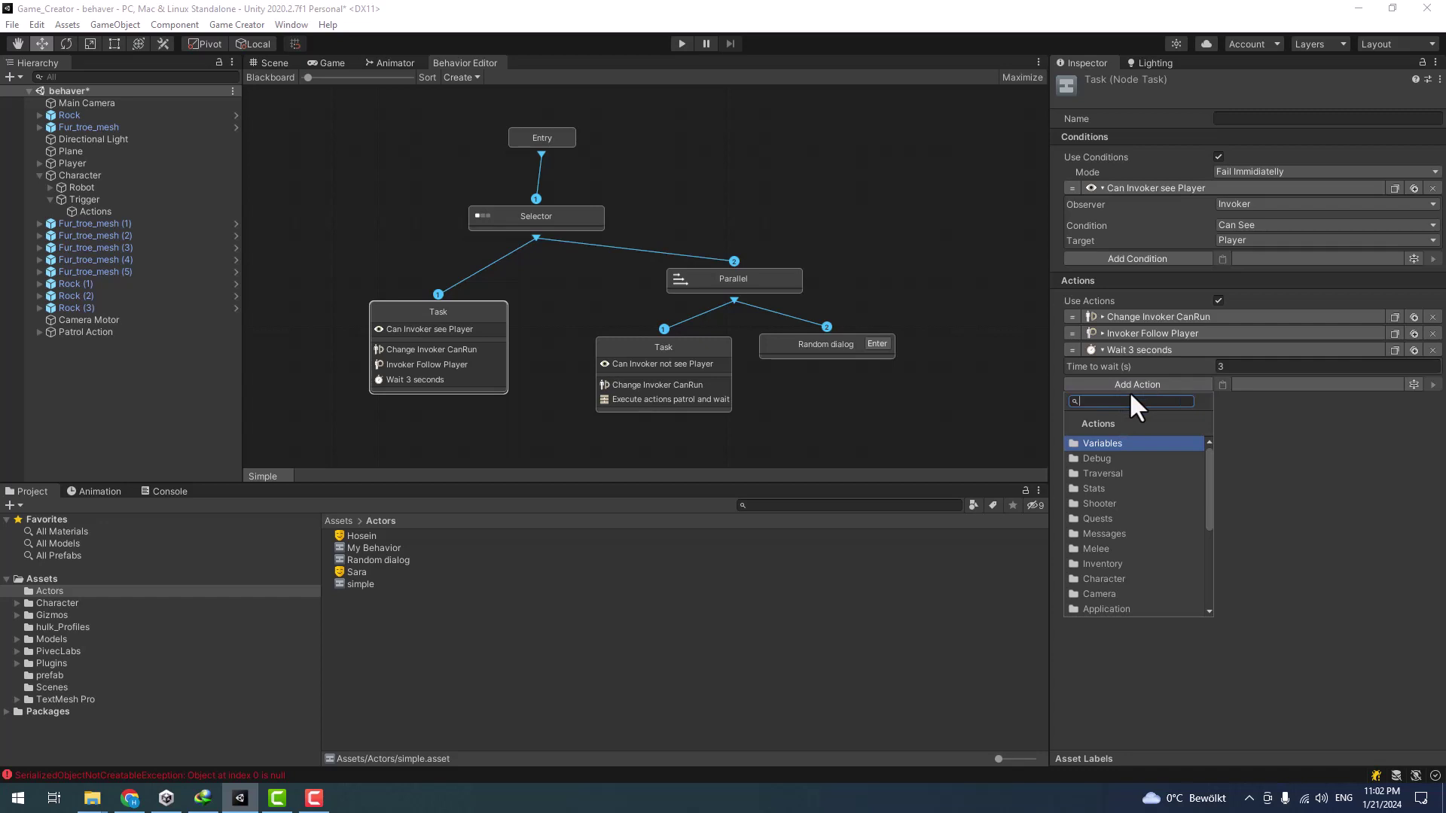
click(1103, 503)
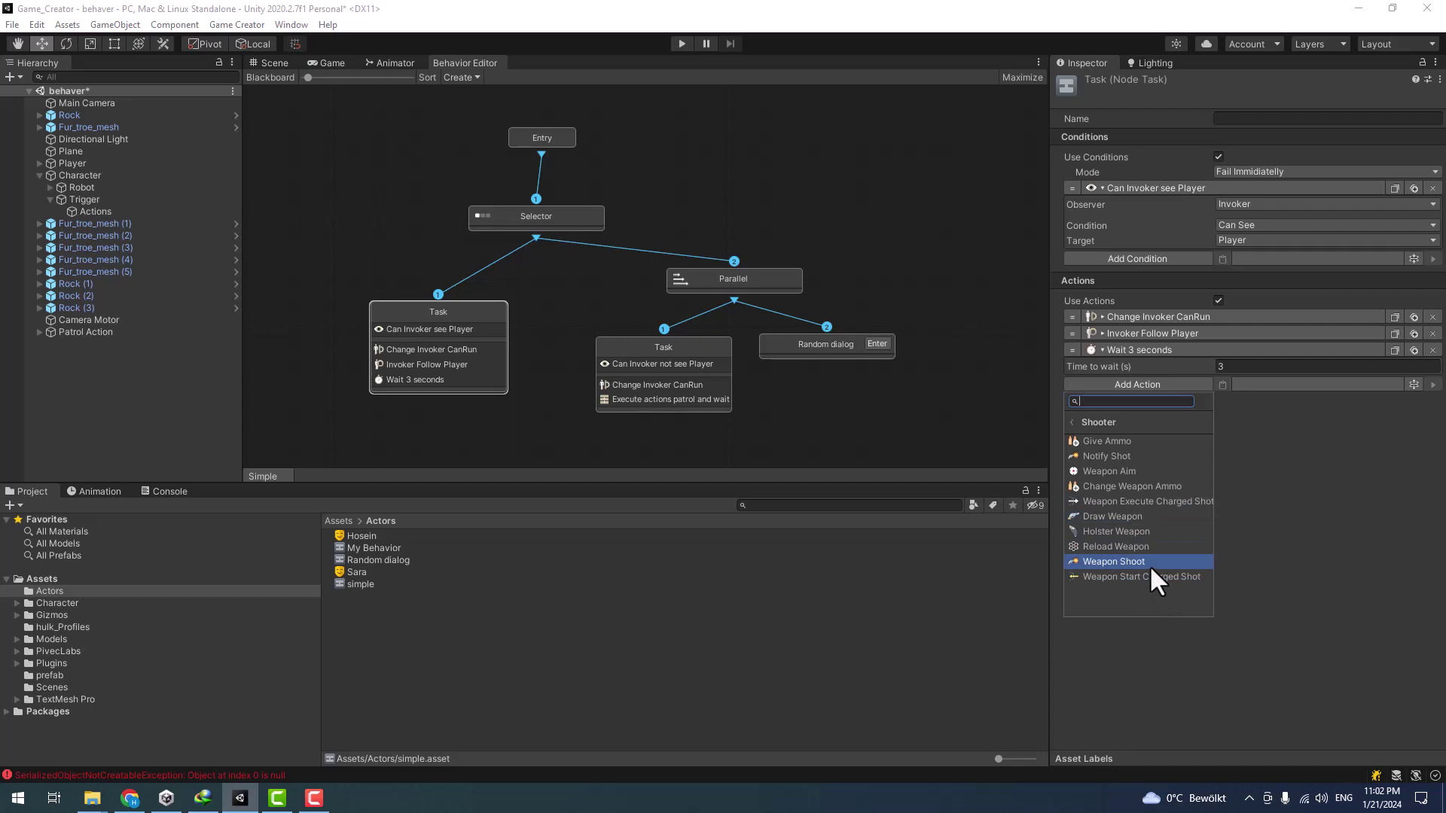
click(1132, 470)
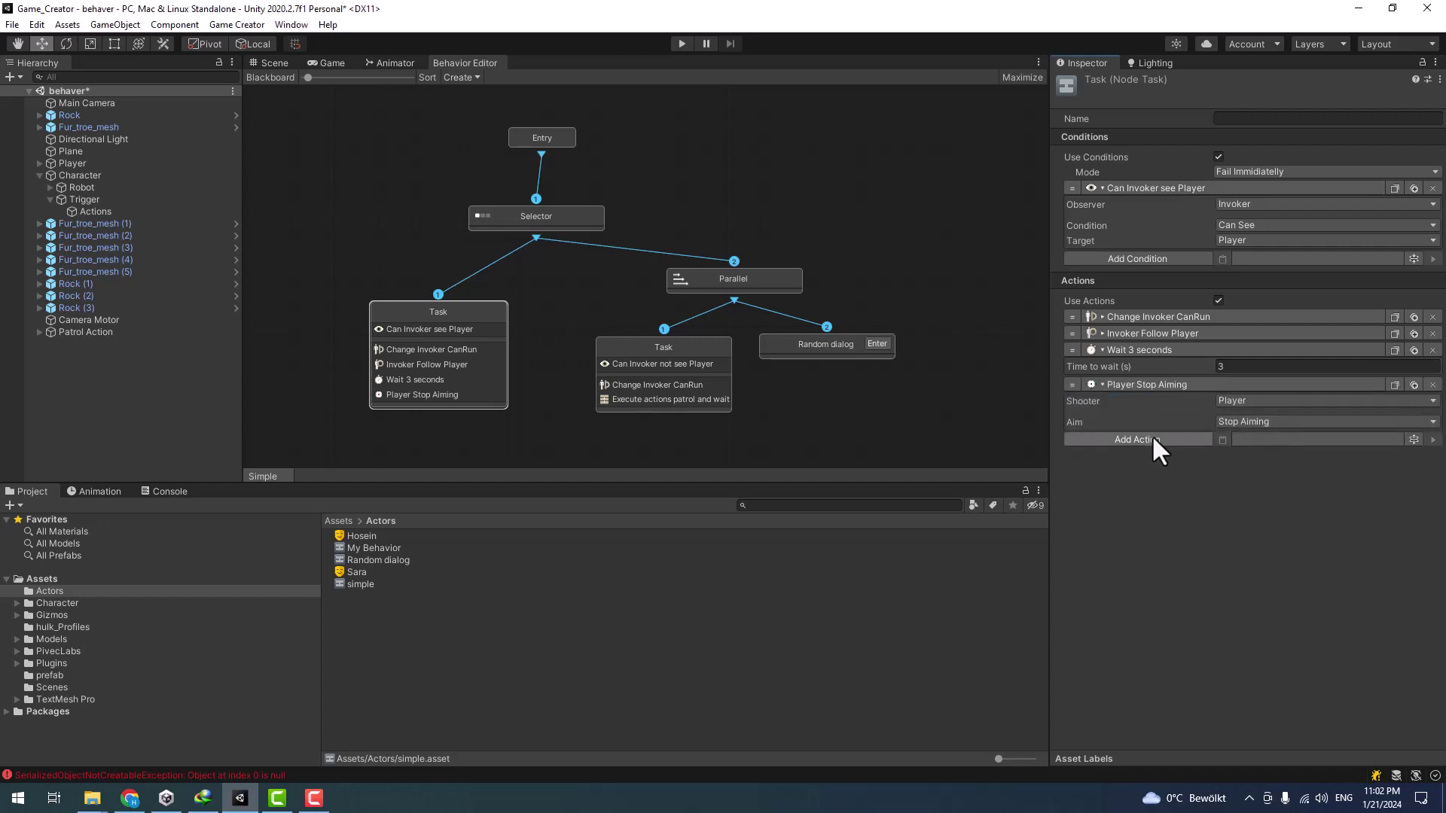
click(1242, 402)
click(1234, 439)
click(1249, 422)
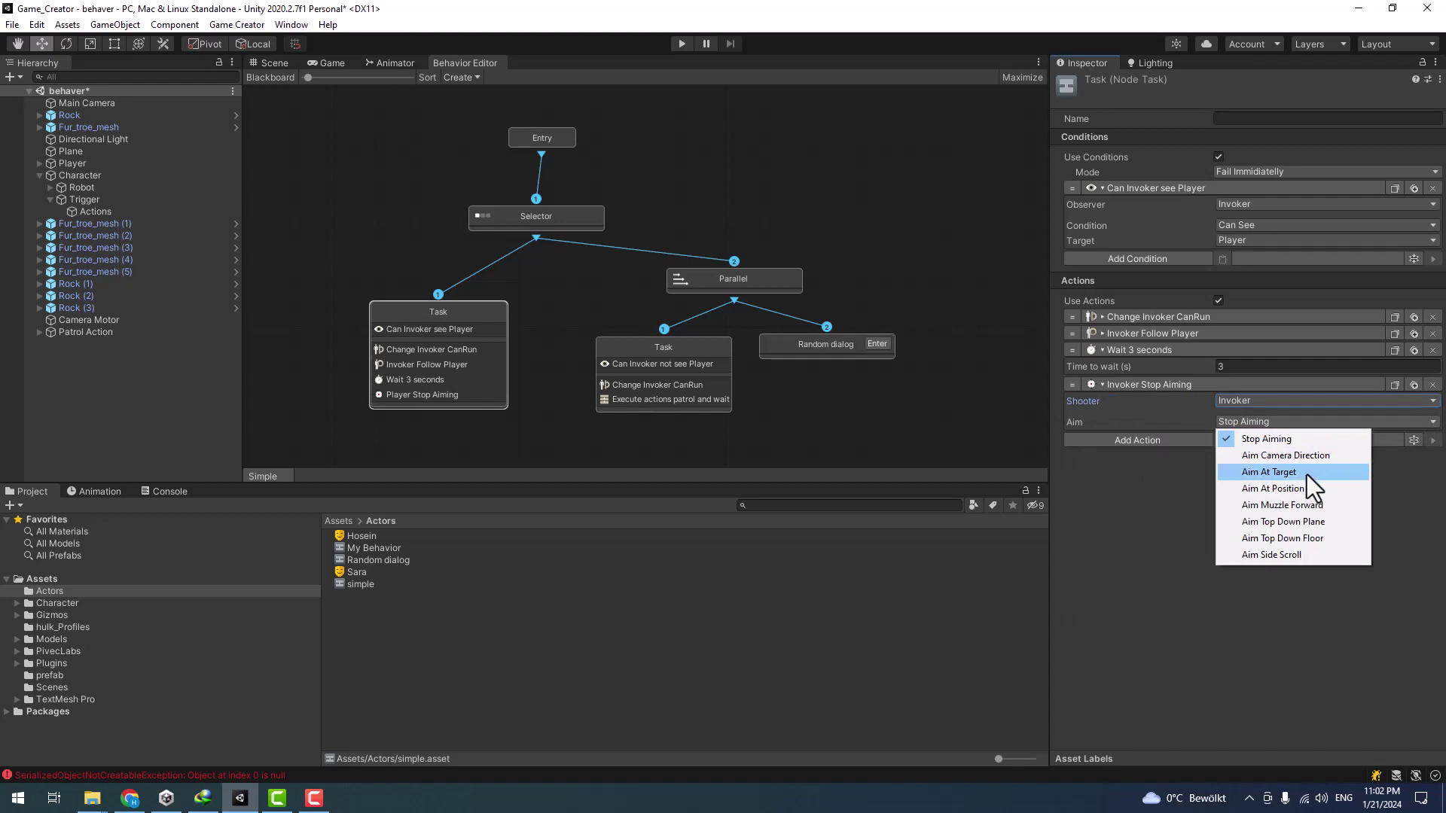
click(1306, 472)
click(1243, 435)
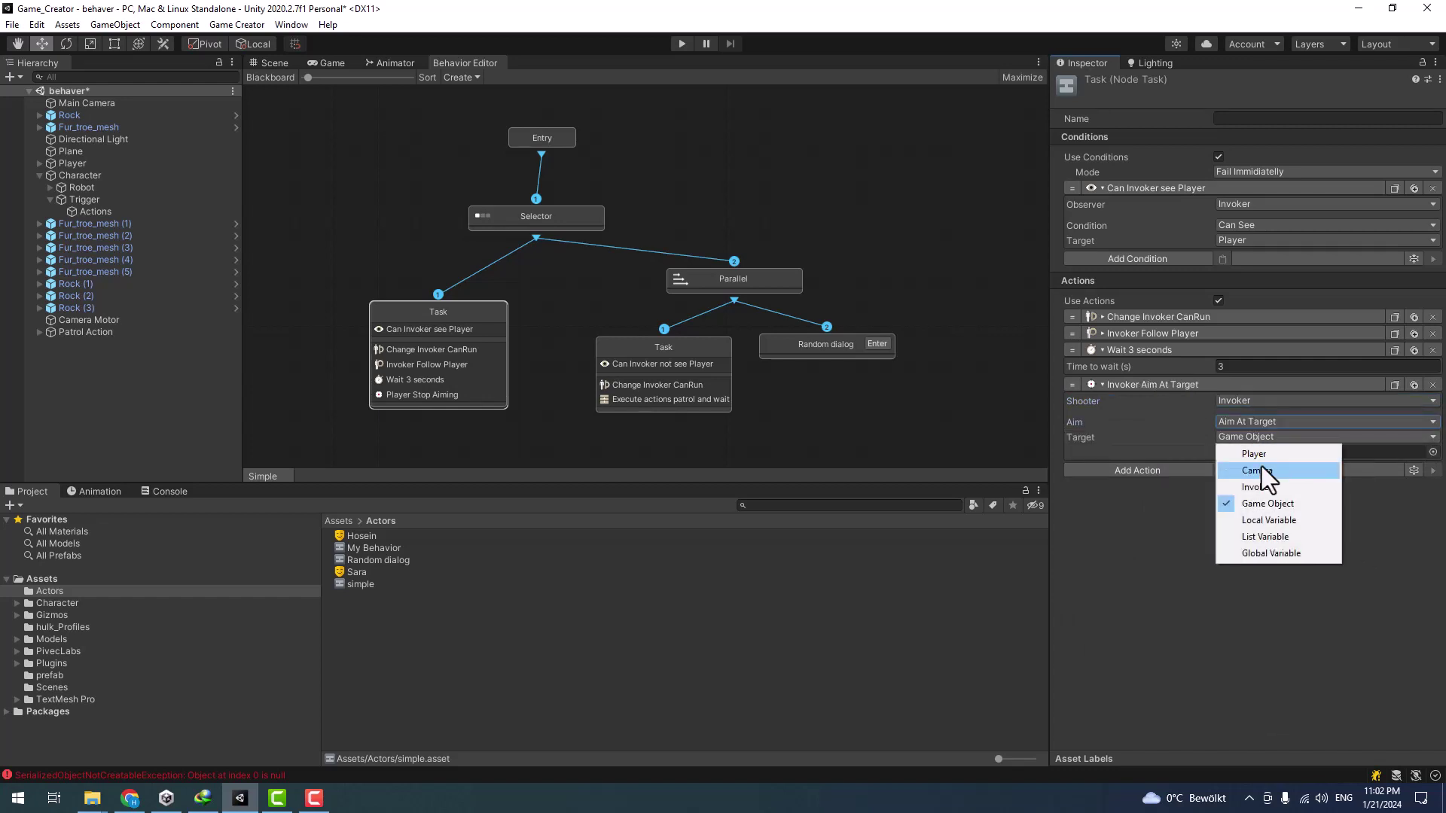
click(1262, 457)
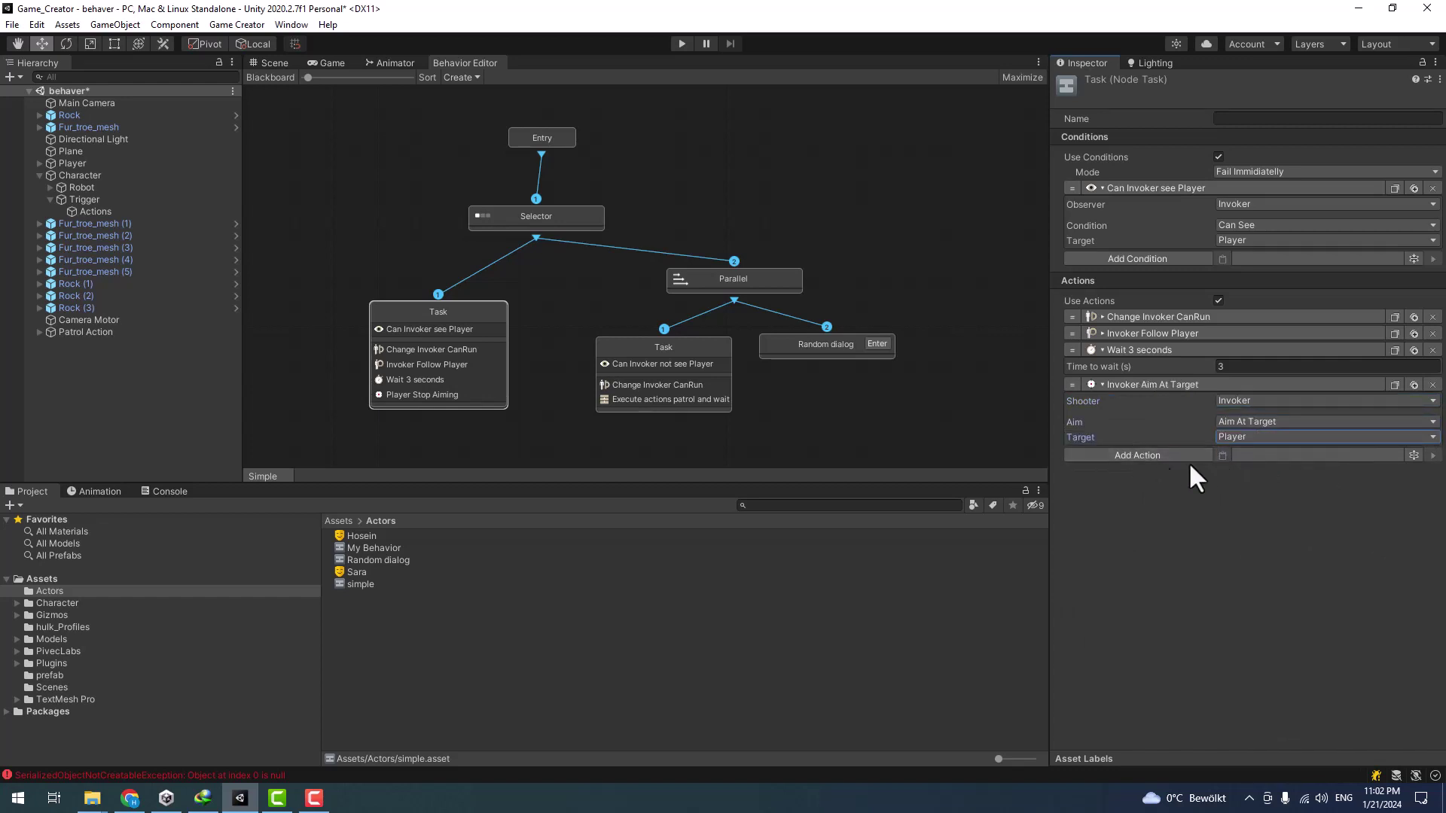
- Add a Weapon Shoot action after the aim action in the Task
click(1142, 453)
text(shoo)
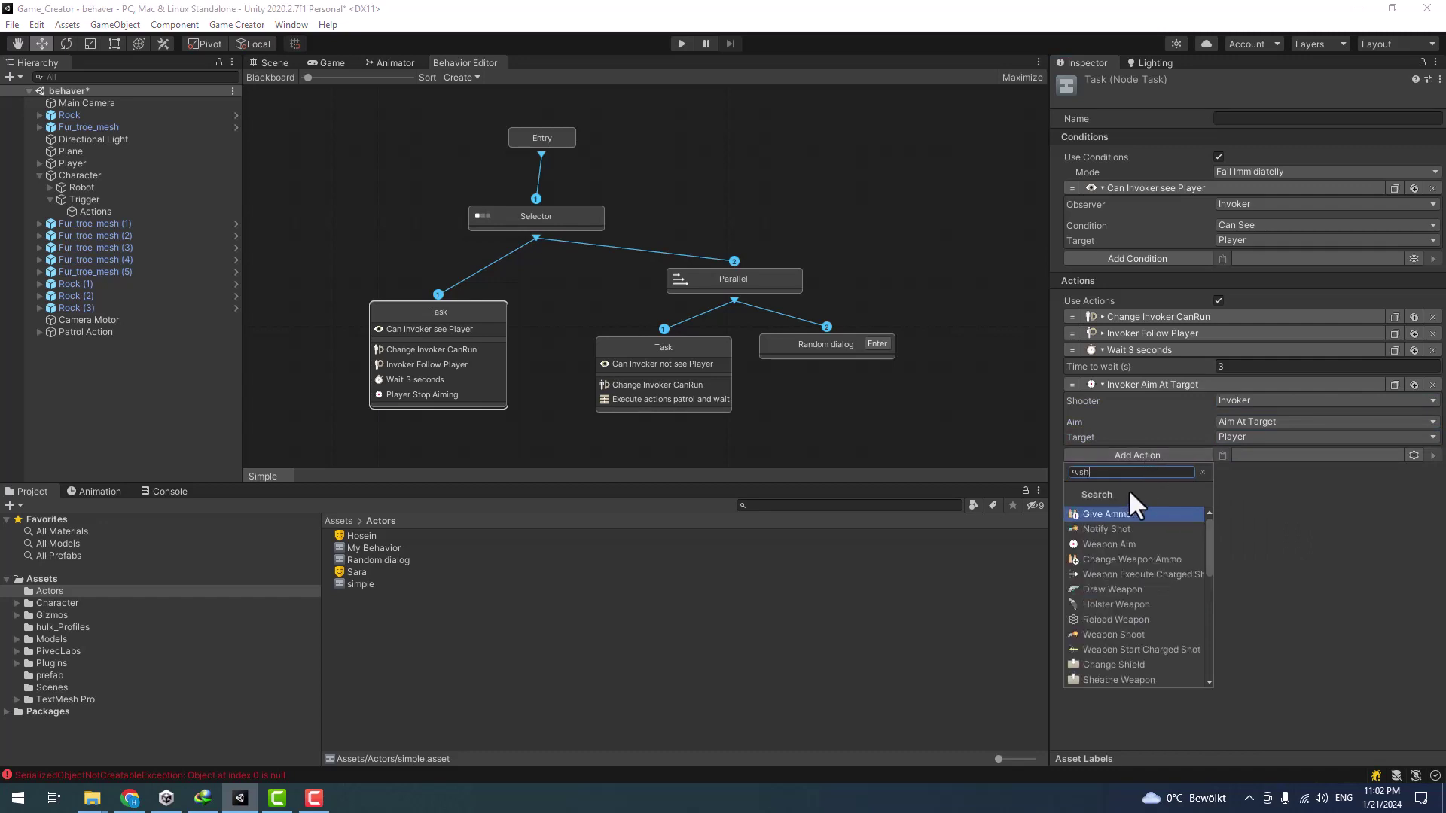
click(1122, 633)
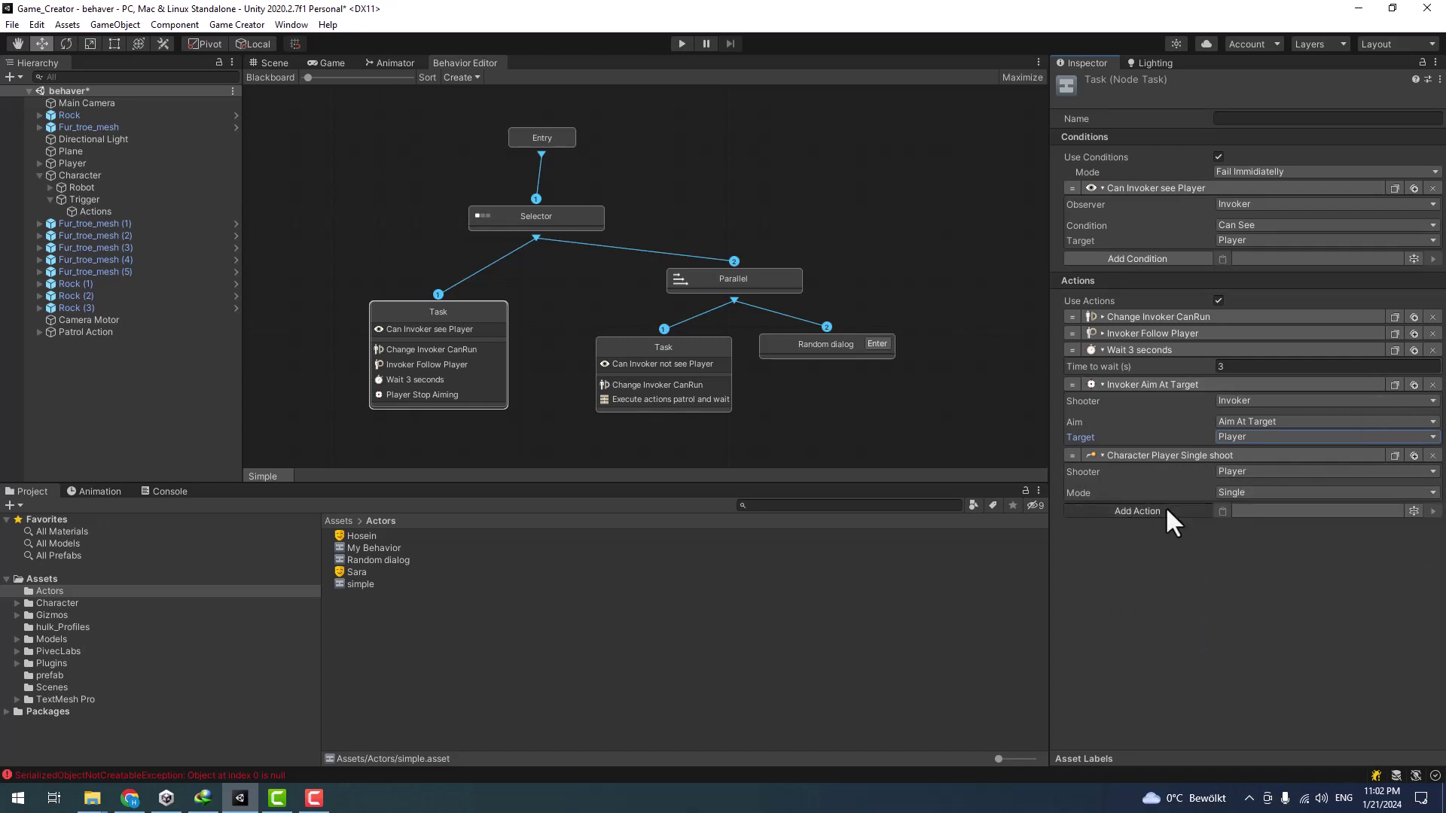
- Add a Wait action after the shot and set its time to 0.5 seconds
click(1166, 510)
text(wa)
key(Down)
key(Return)
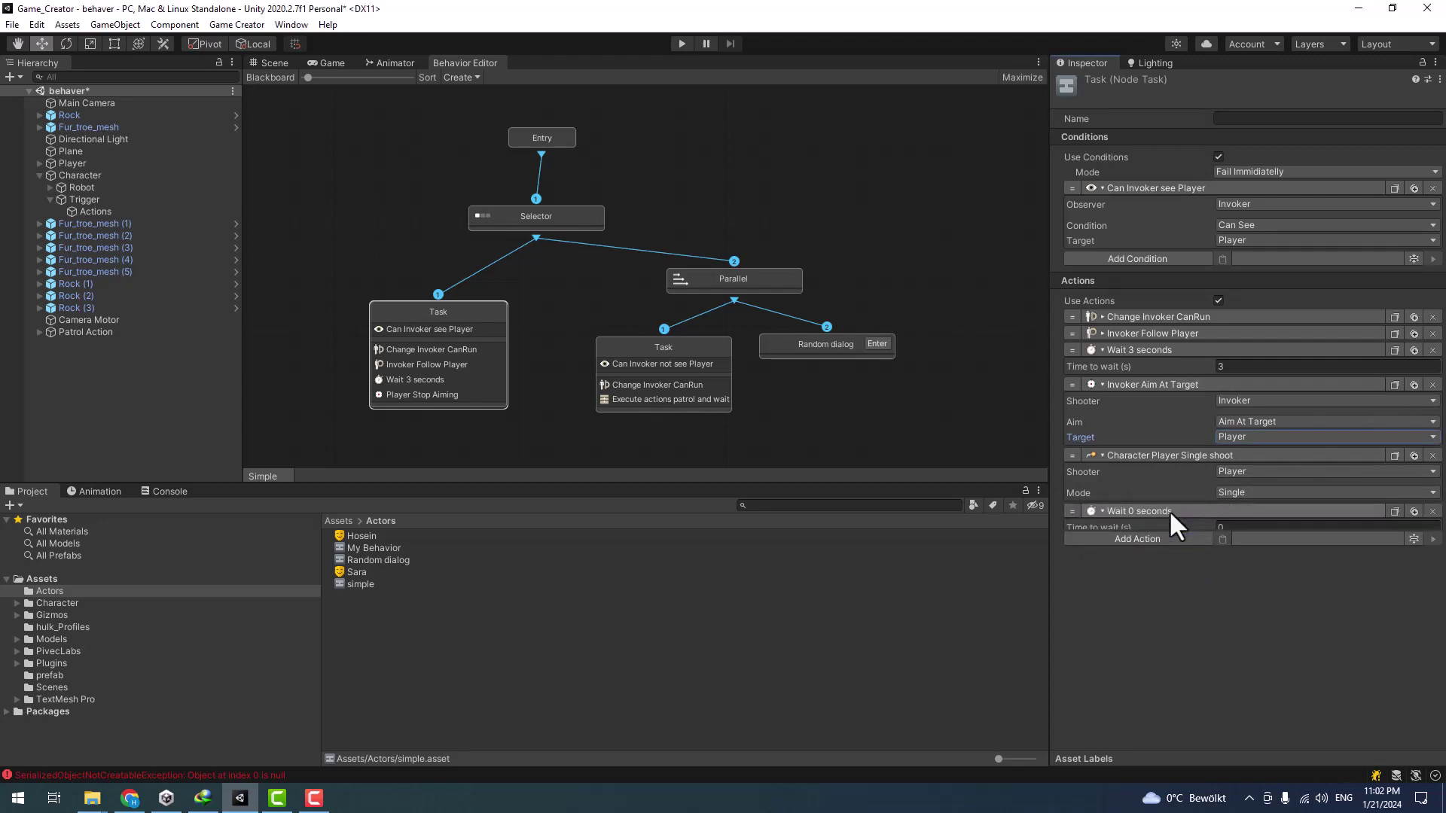
click(1244, 527)
text(.5)
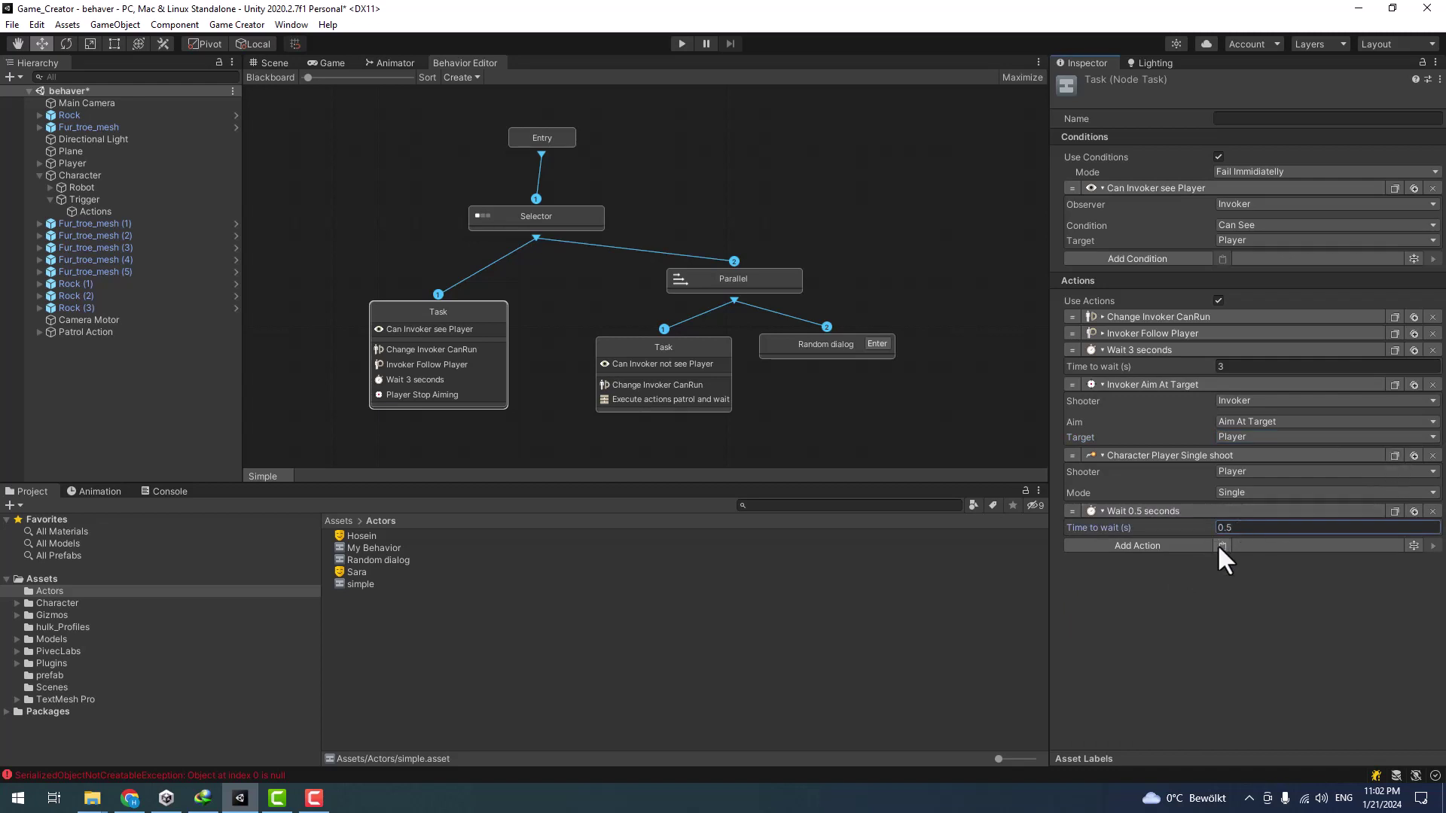
- Paste a second single-shot Weapon Shoot action below the 0.5-second wait
click(1223, 546)
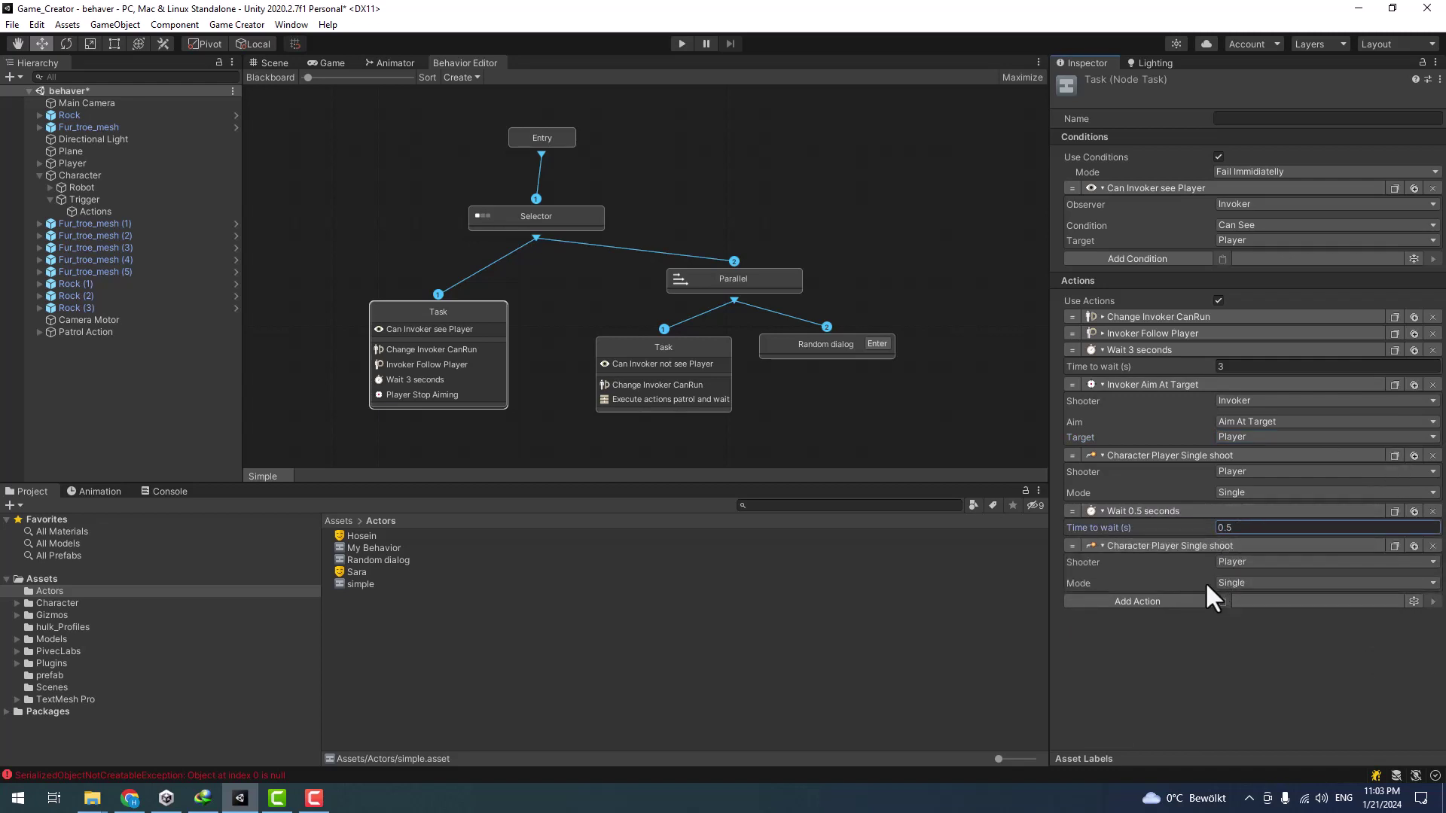
click(1202, 640)
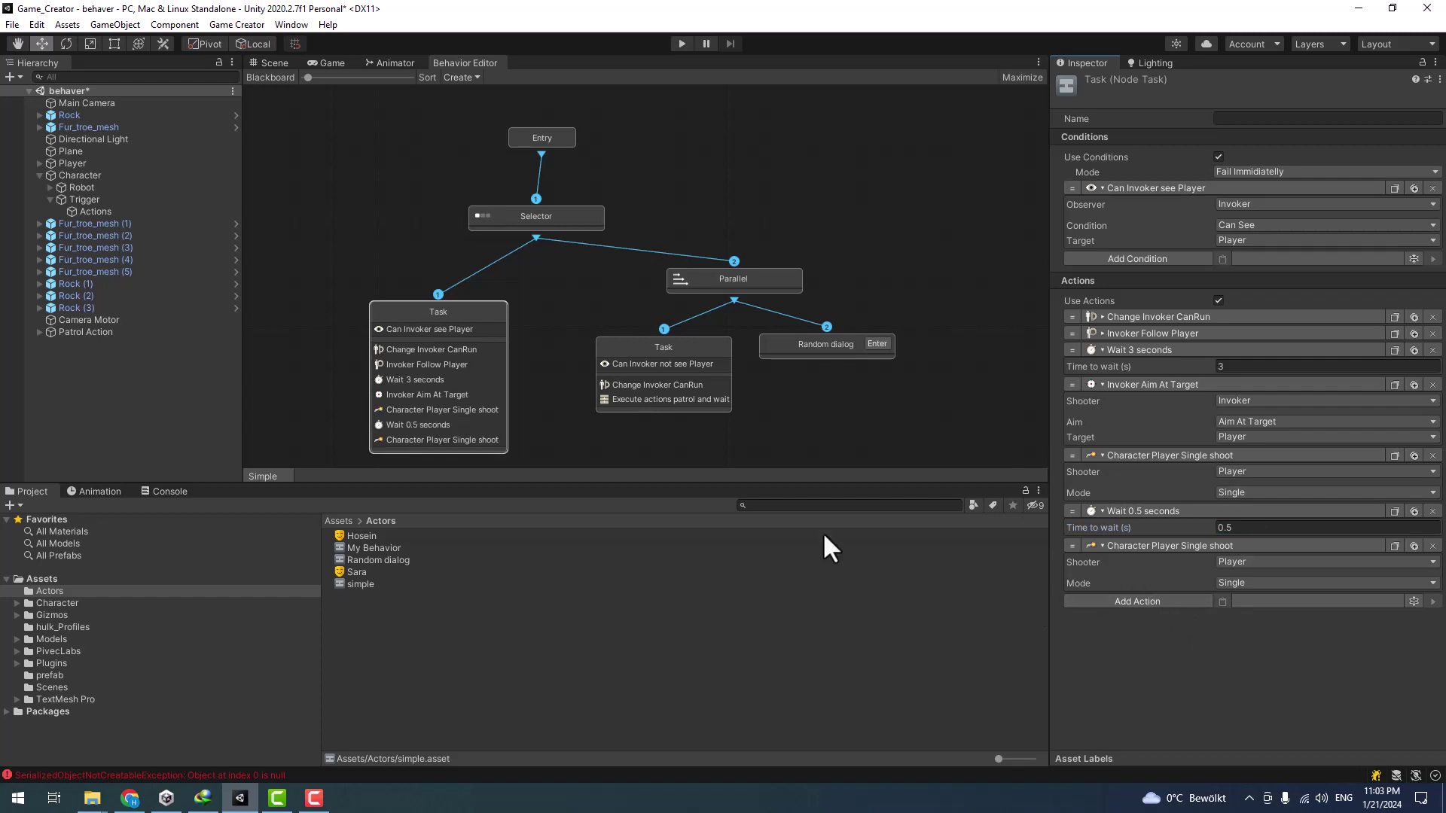
click(1139, 351)
click(1128, 363)
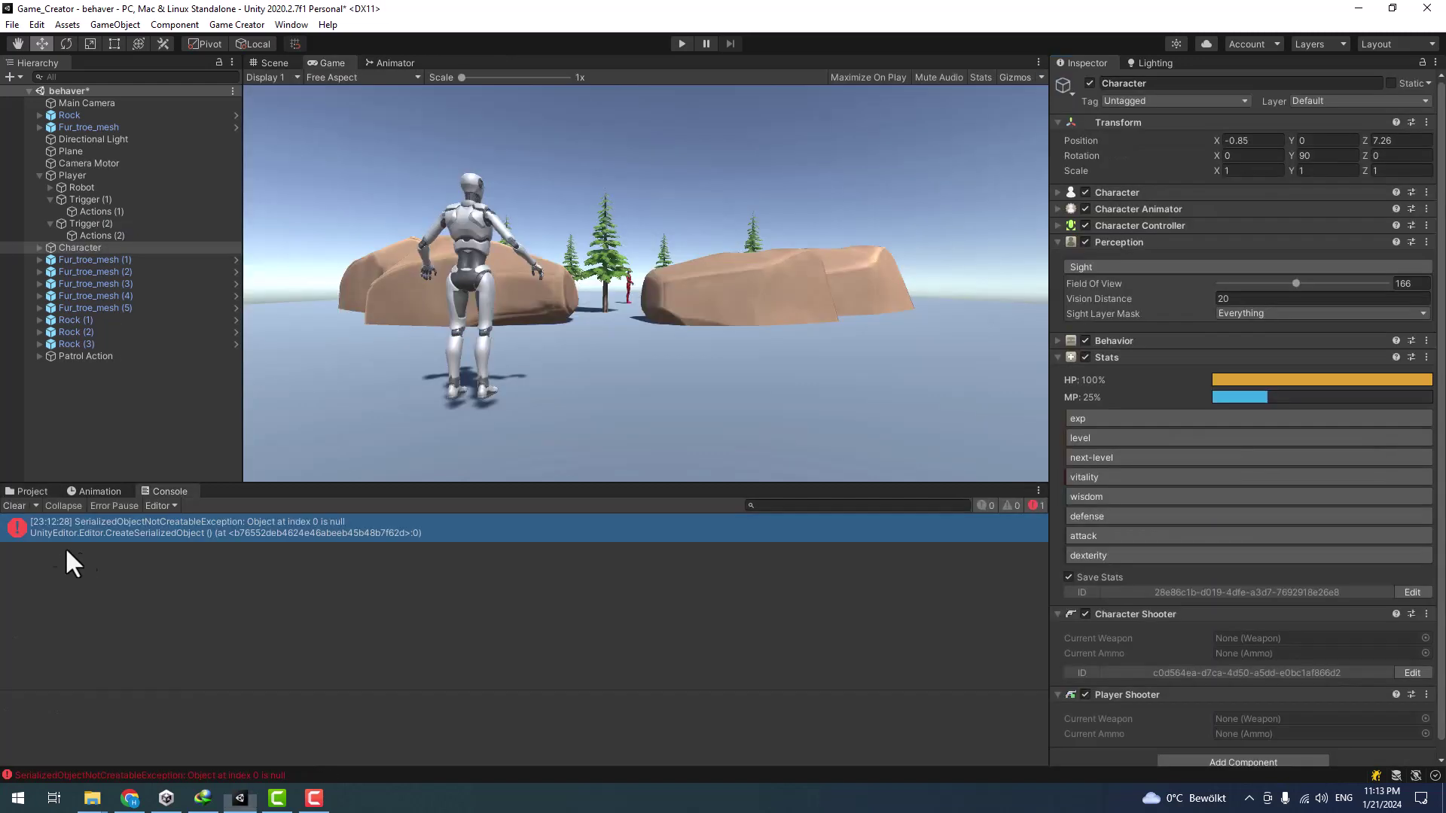
- Clear the console messages, then select Trigger (1) under the Player and collapse its children
click(15, 505)
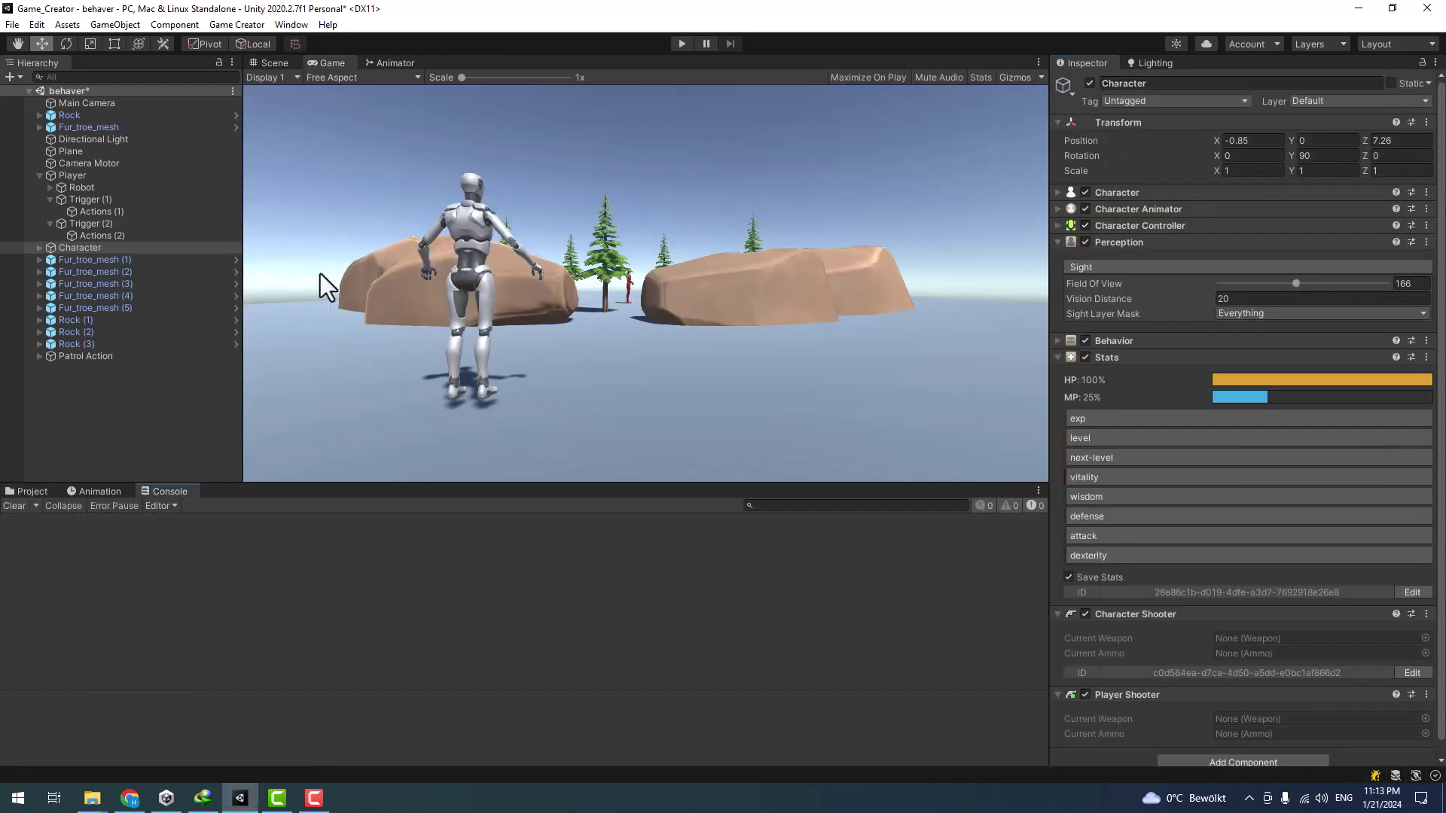
click(54, 201)
click(49, 198)
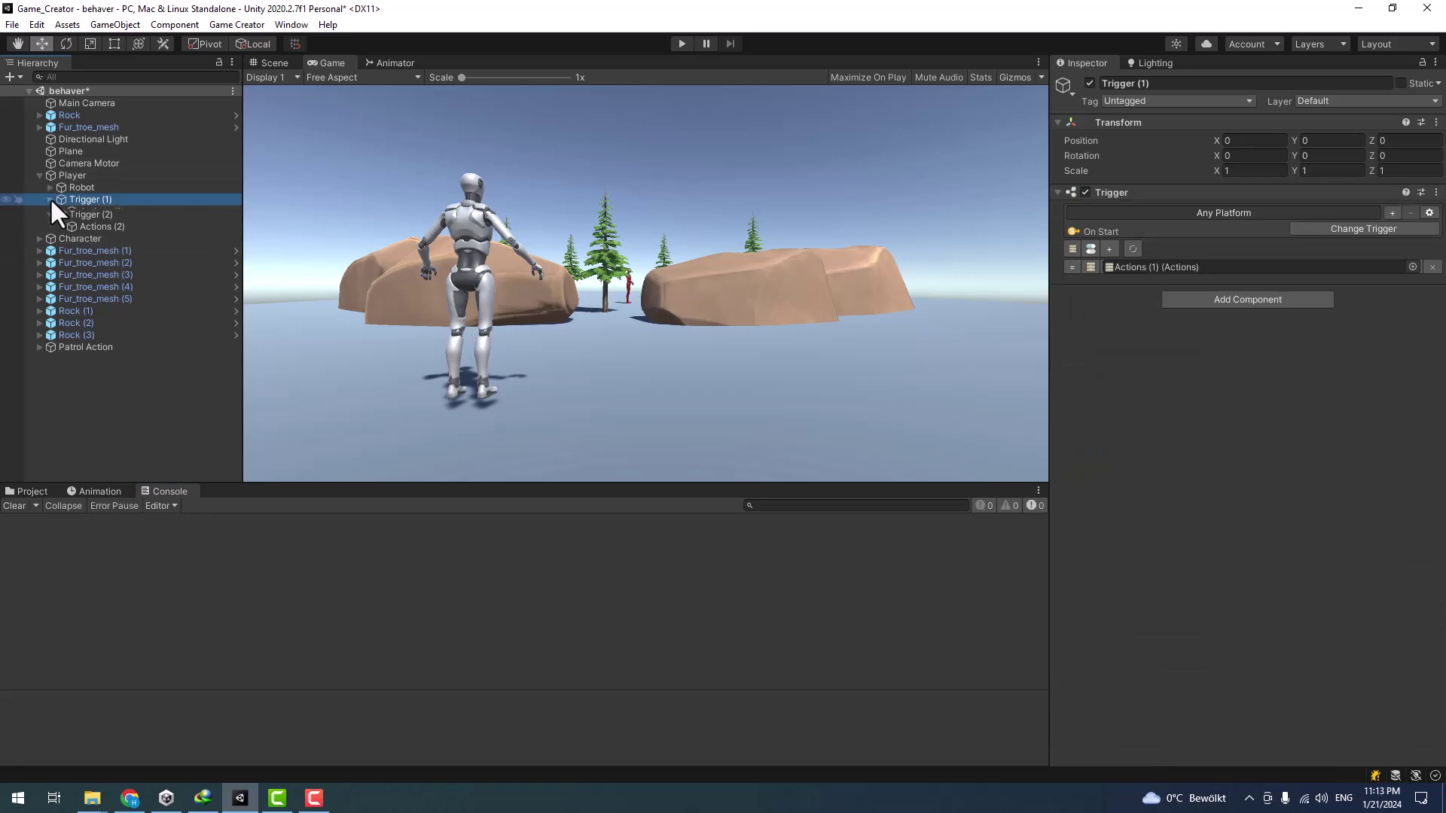
- Collapse Trigger (2) under the Player and add a Trigger component to the Player object
click(48, 212)
click(72, 176)
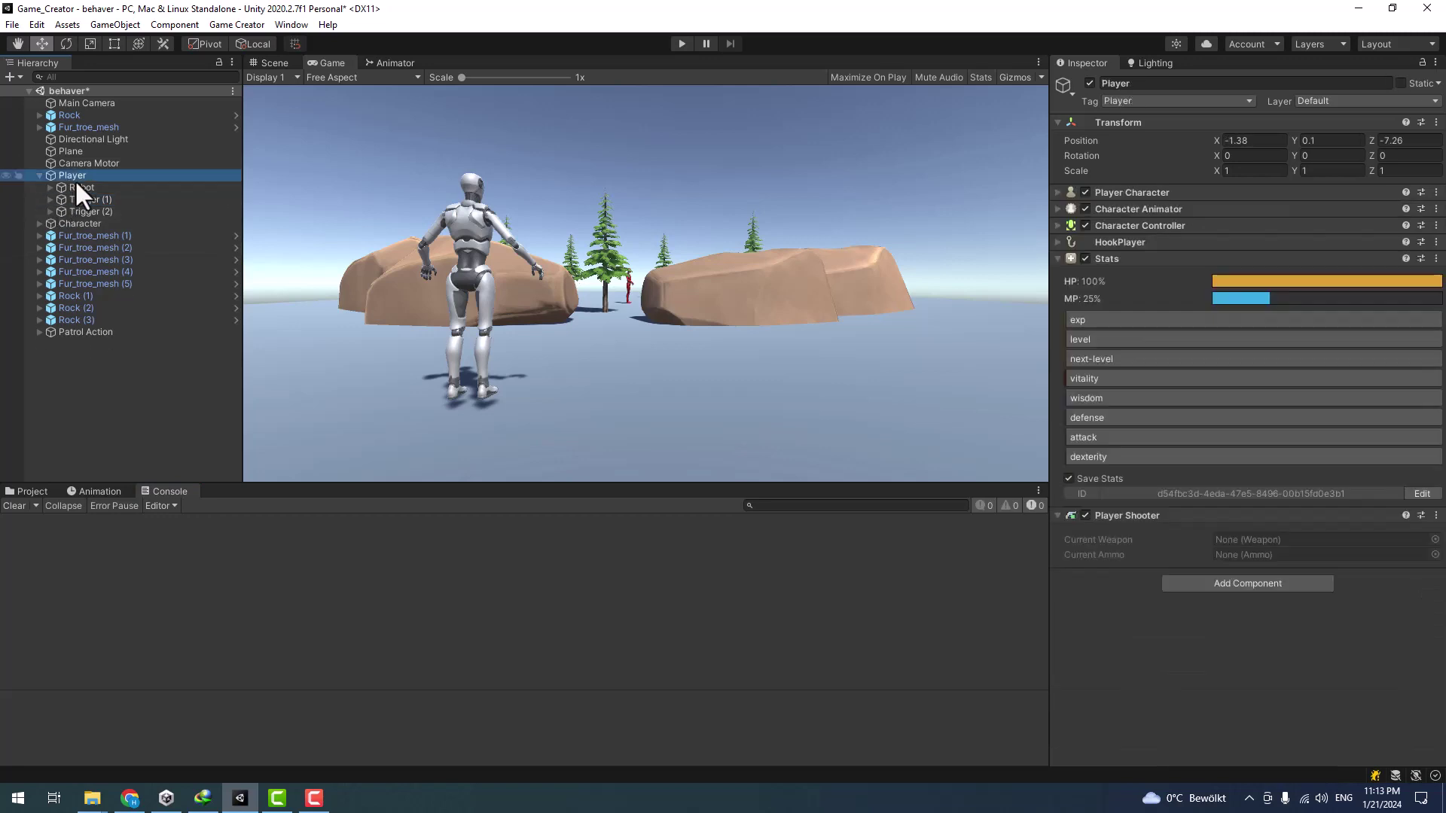
click(80, 223)
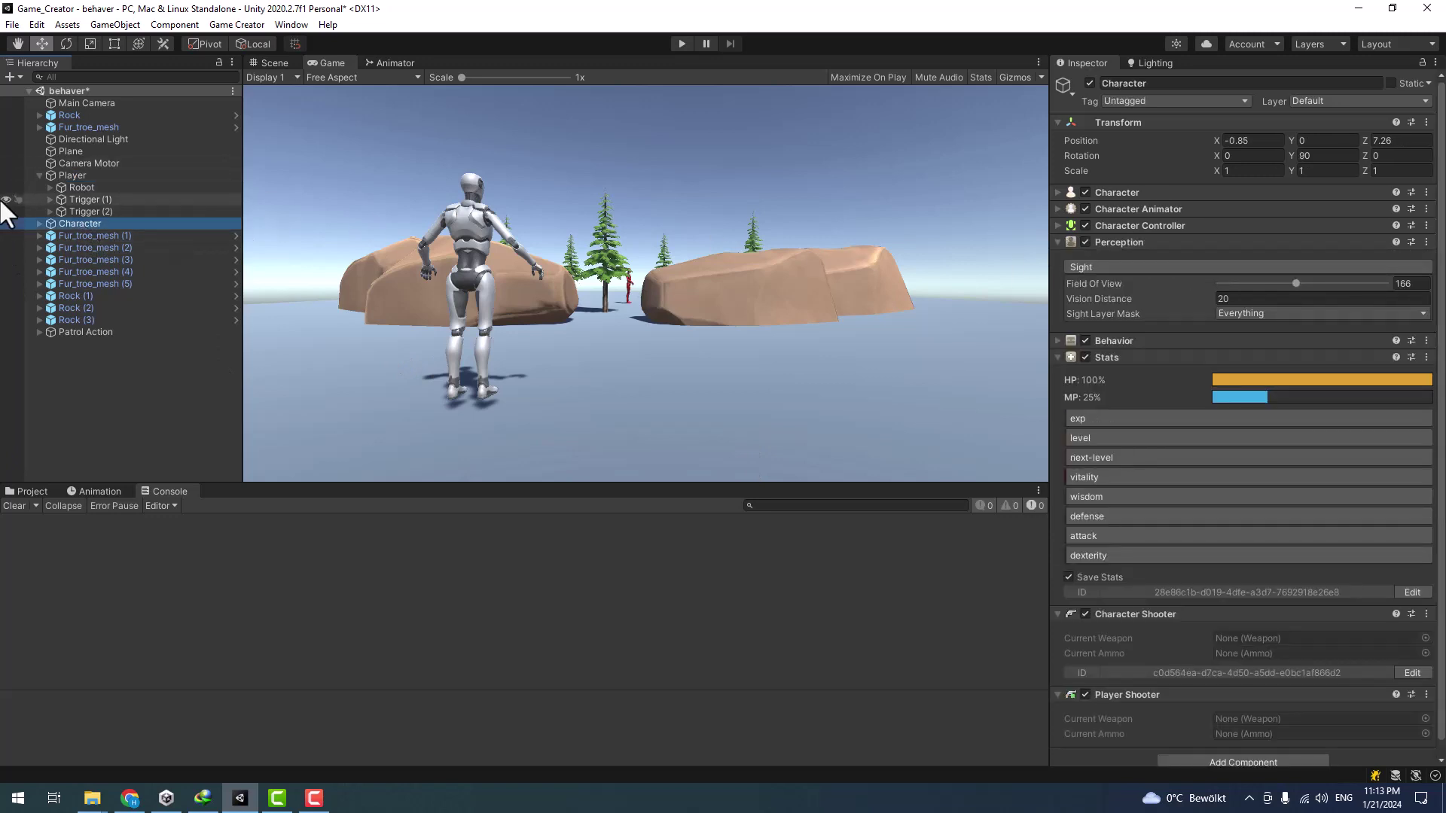
click(71, 175)
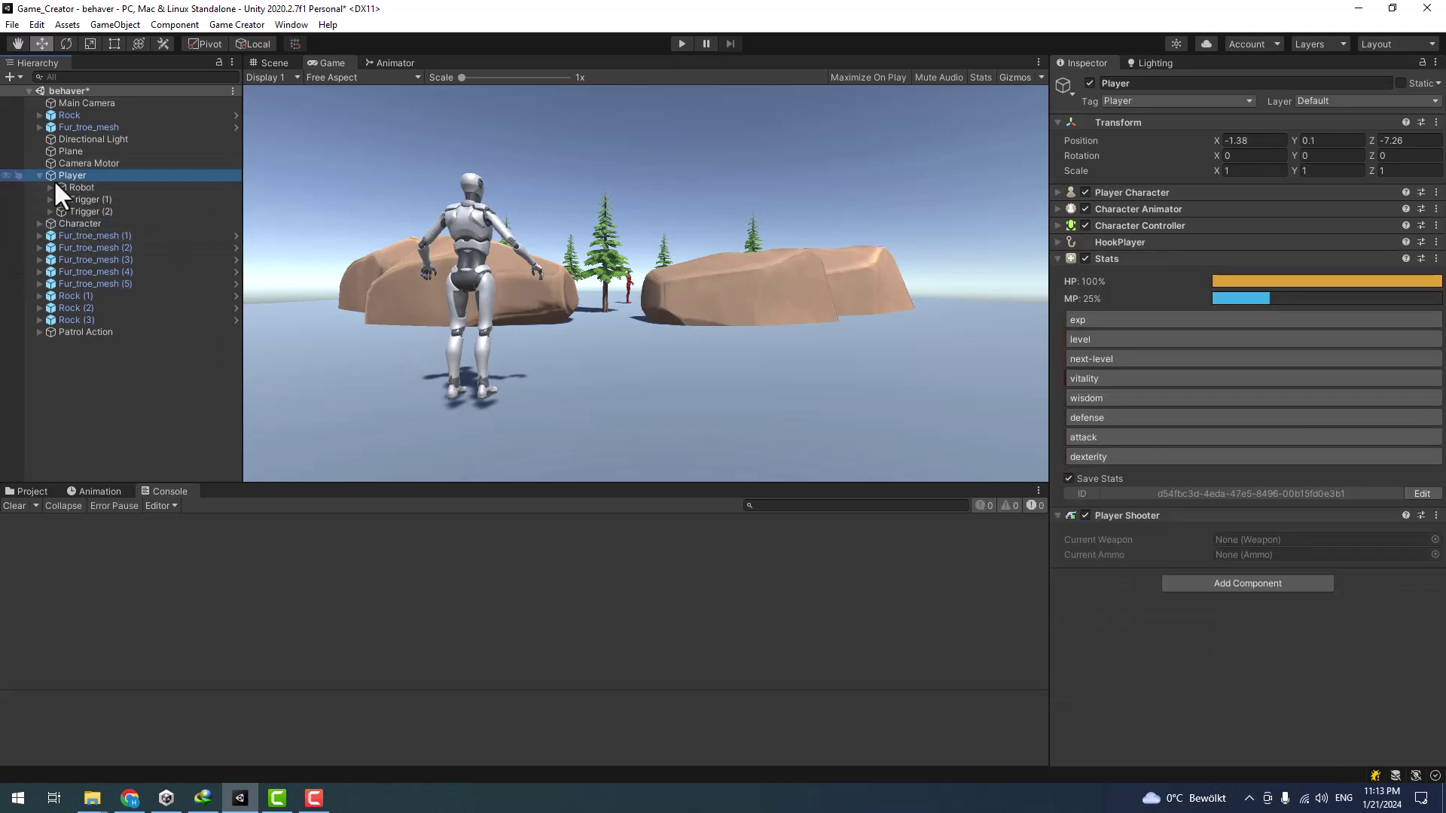
click(1265, 581)
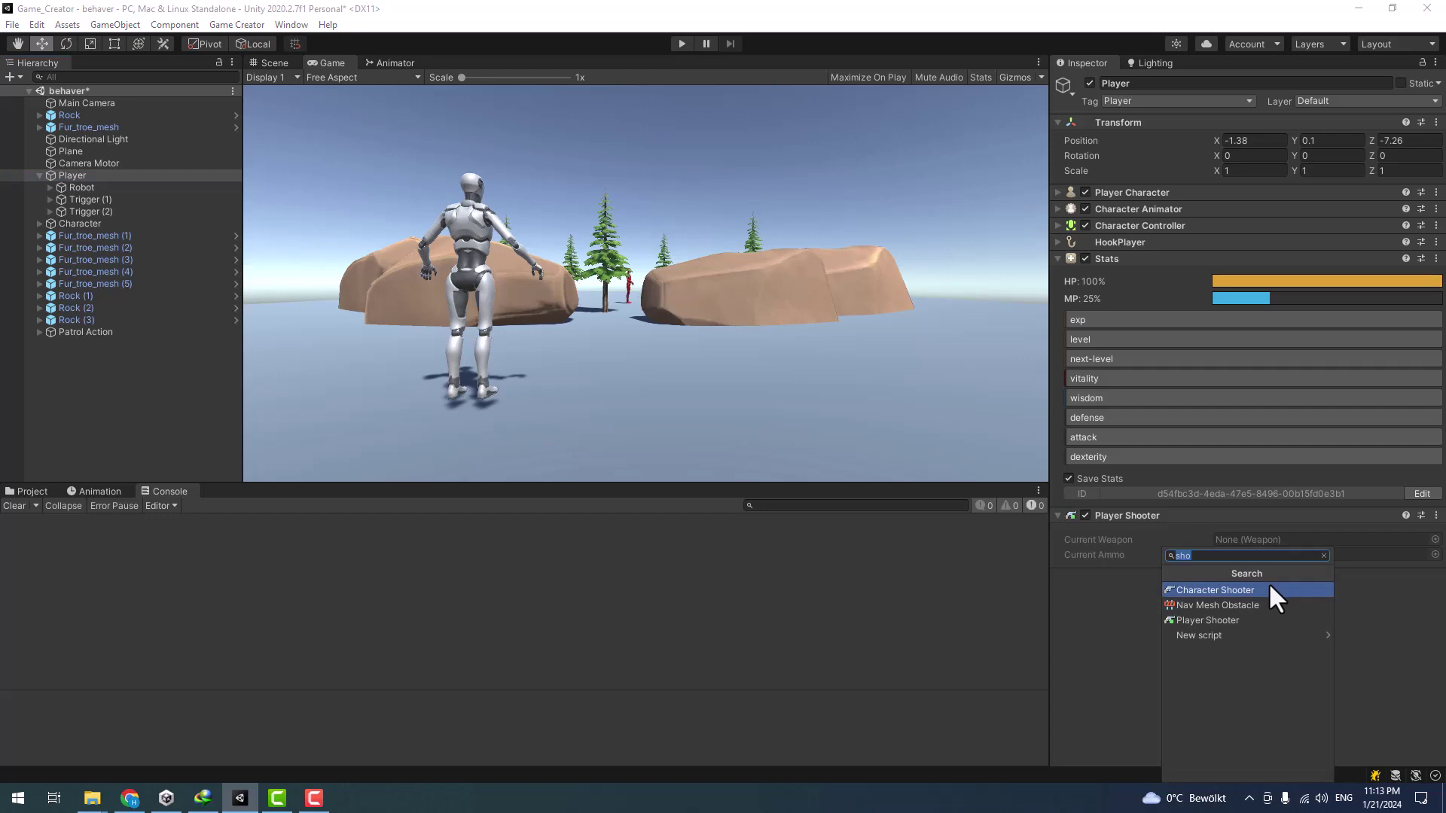
text(t)
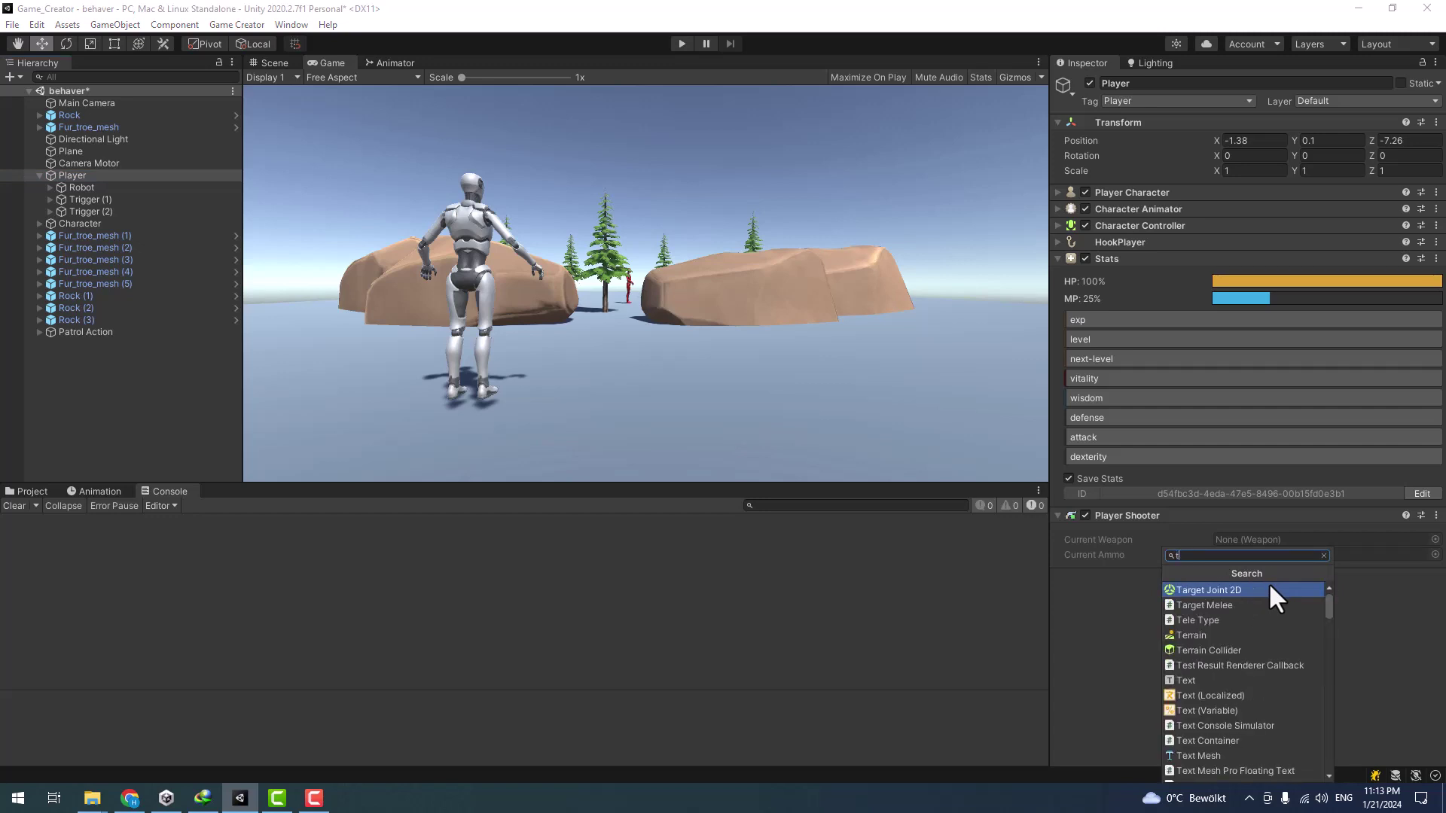
text(rigger)
key(Return)
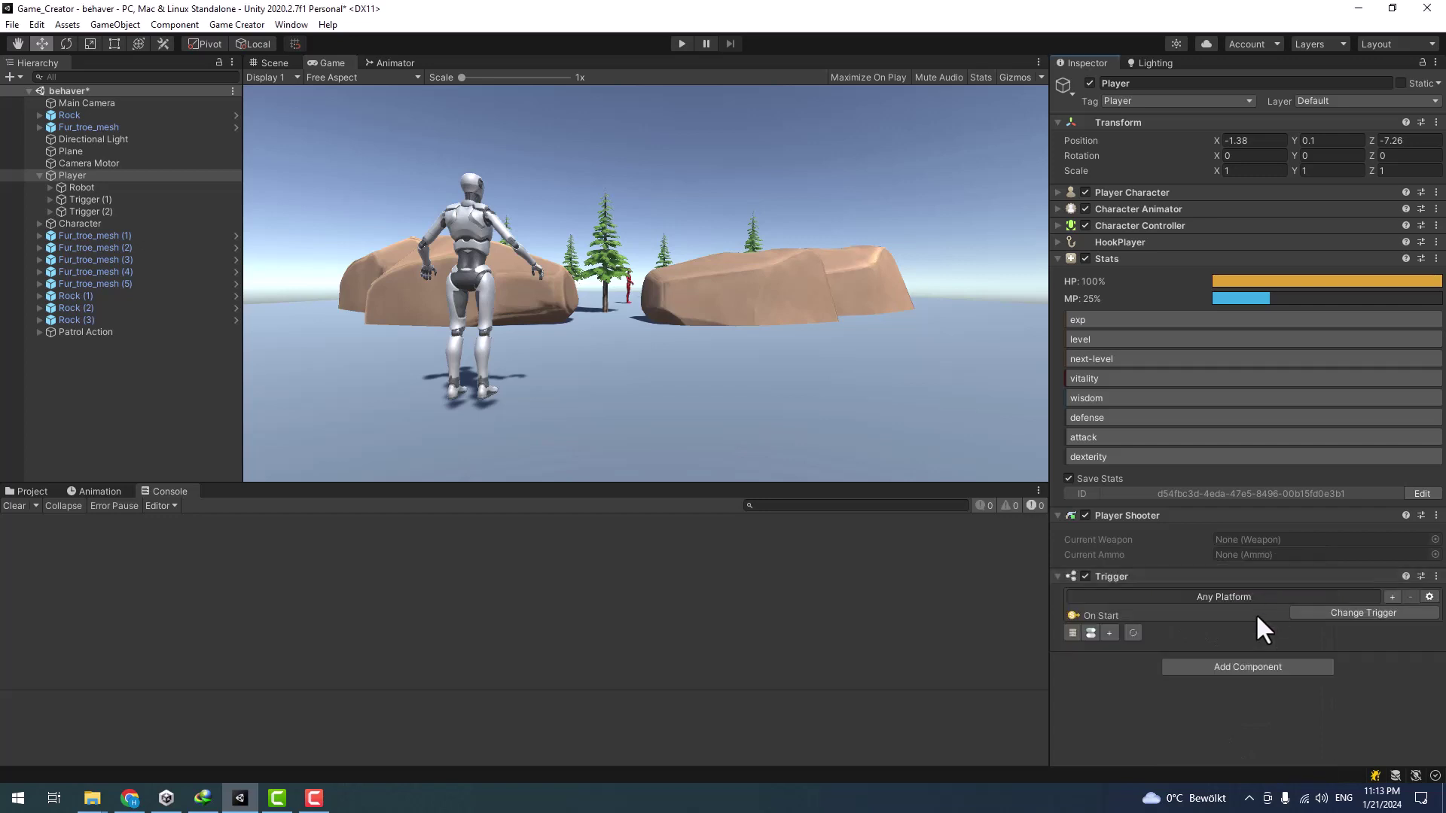
- Change the Player's new trigger to the Shooter event On Receive Shot and attach a new Actions object to it
click(1315, 612)
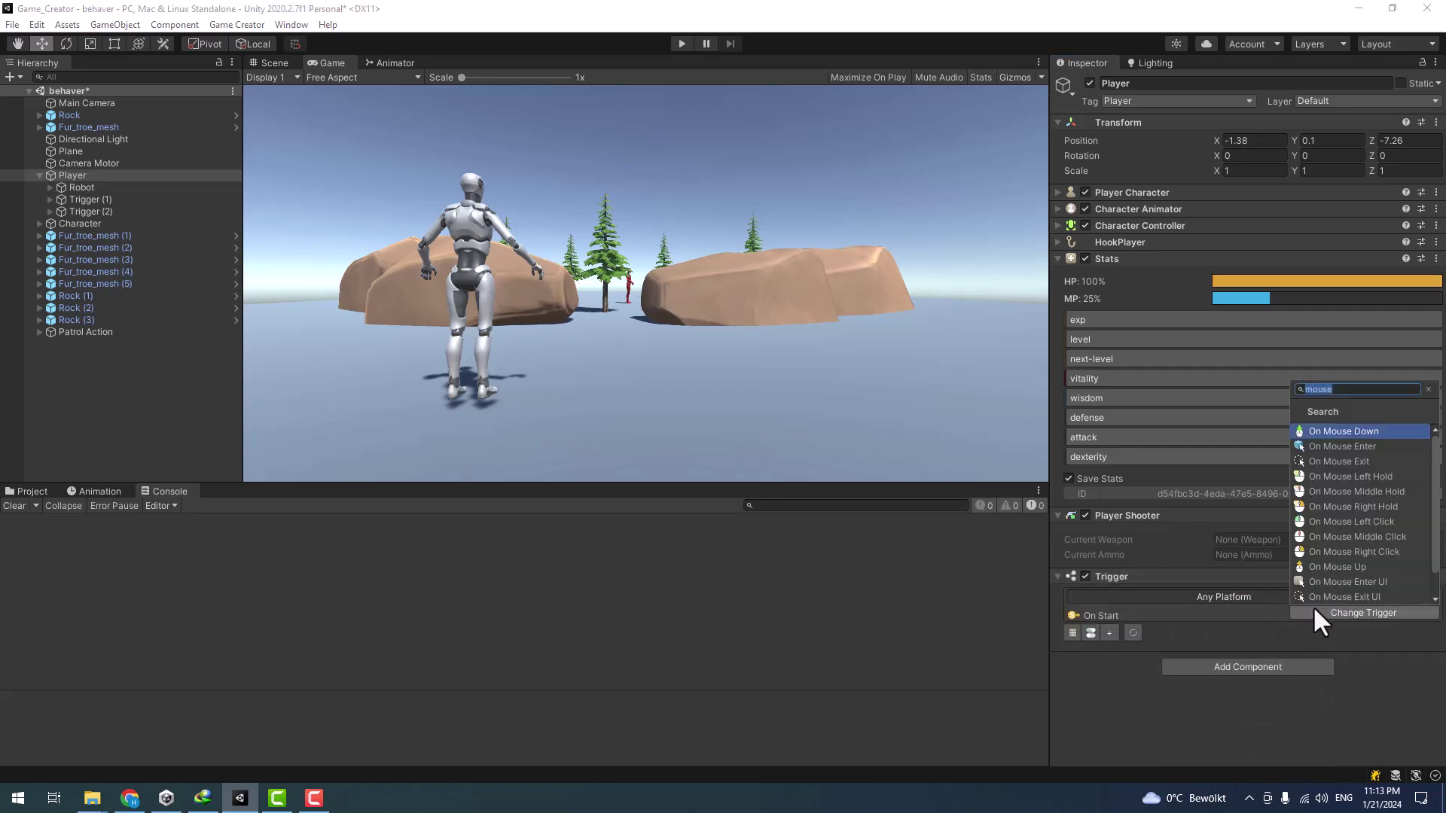
click(1427, 391)
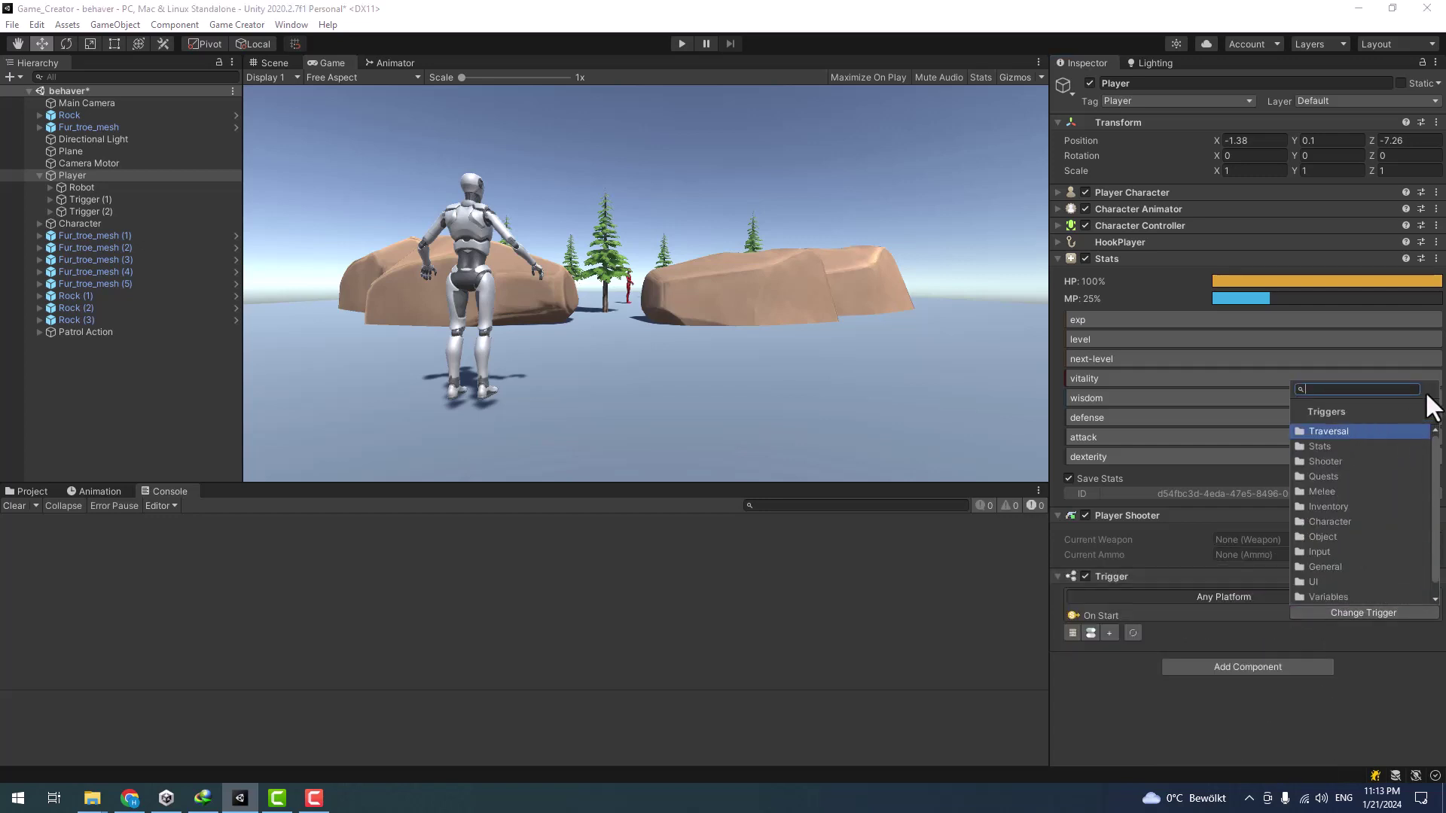
click(1344, 461)
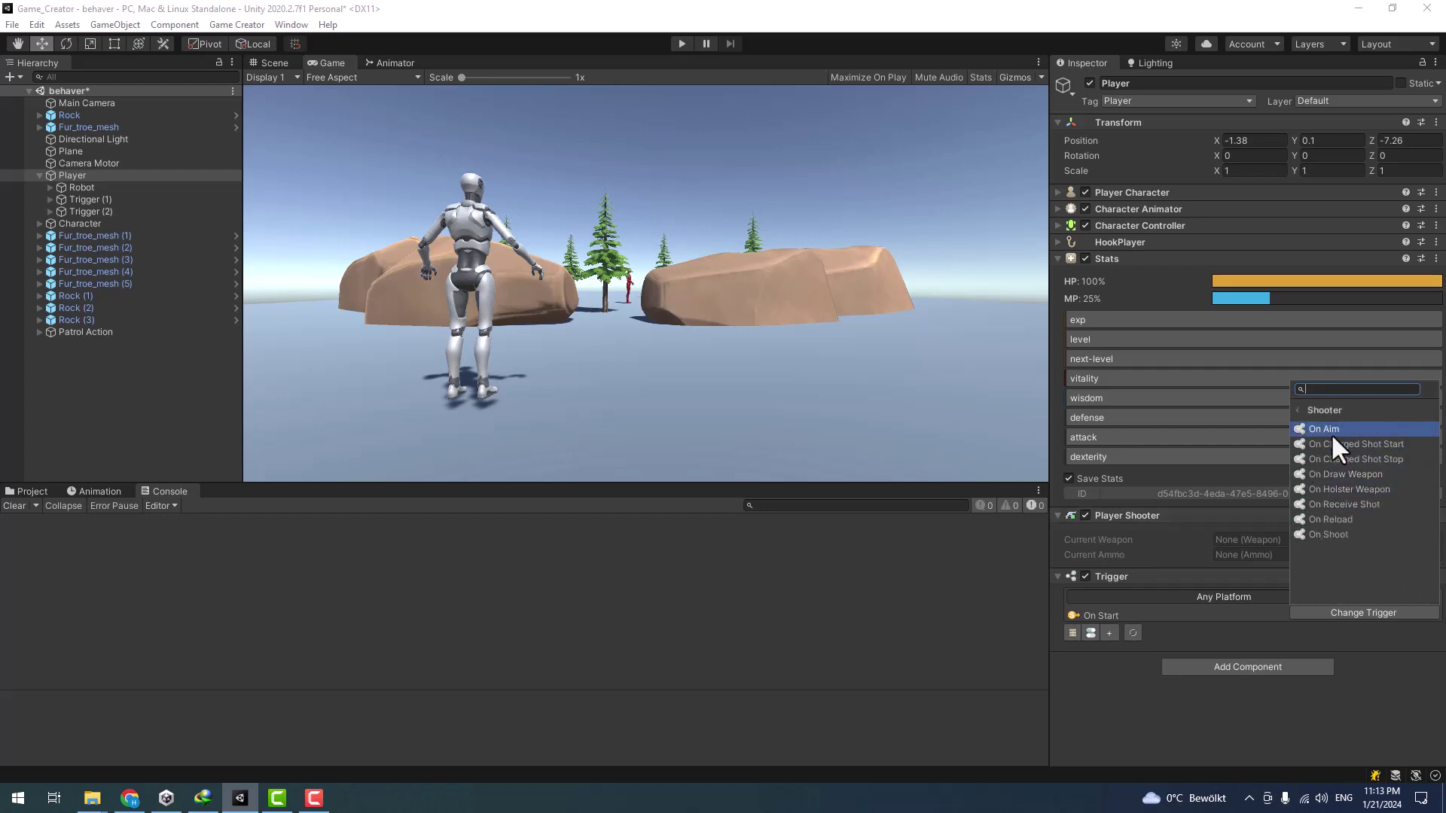
click(1355, 503)
scroll(1280, 625, down, 3)
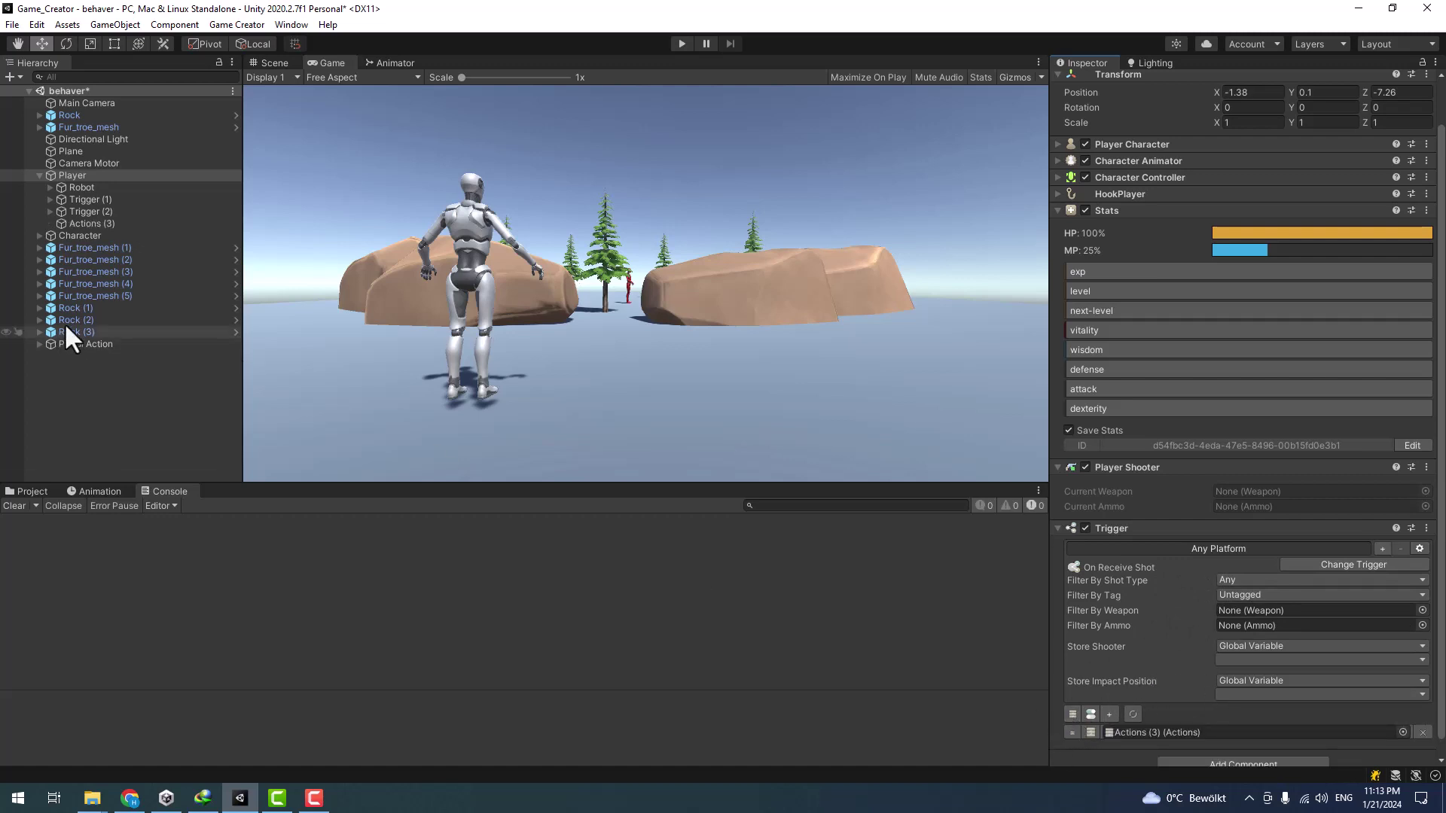
- Add a Change Attribute action to the Actions (3) object under the Player
click(73, 221)
click(1142, 213)
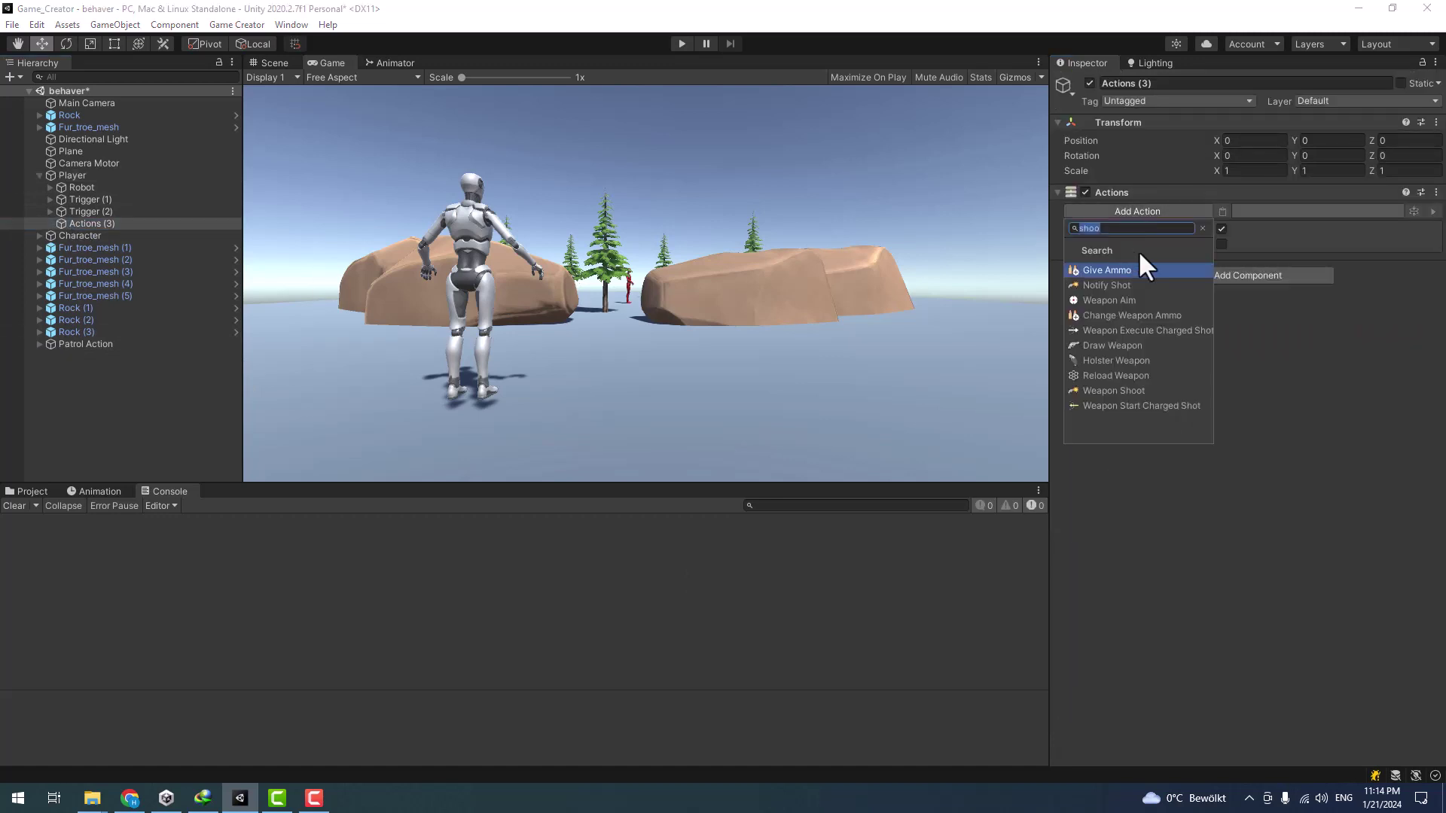
text(att)
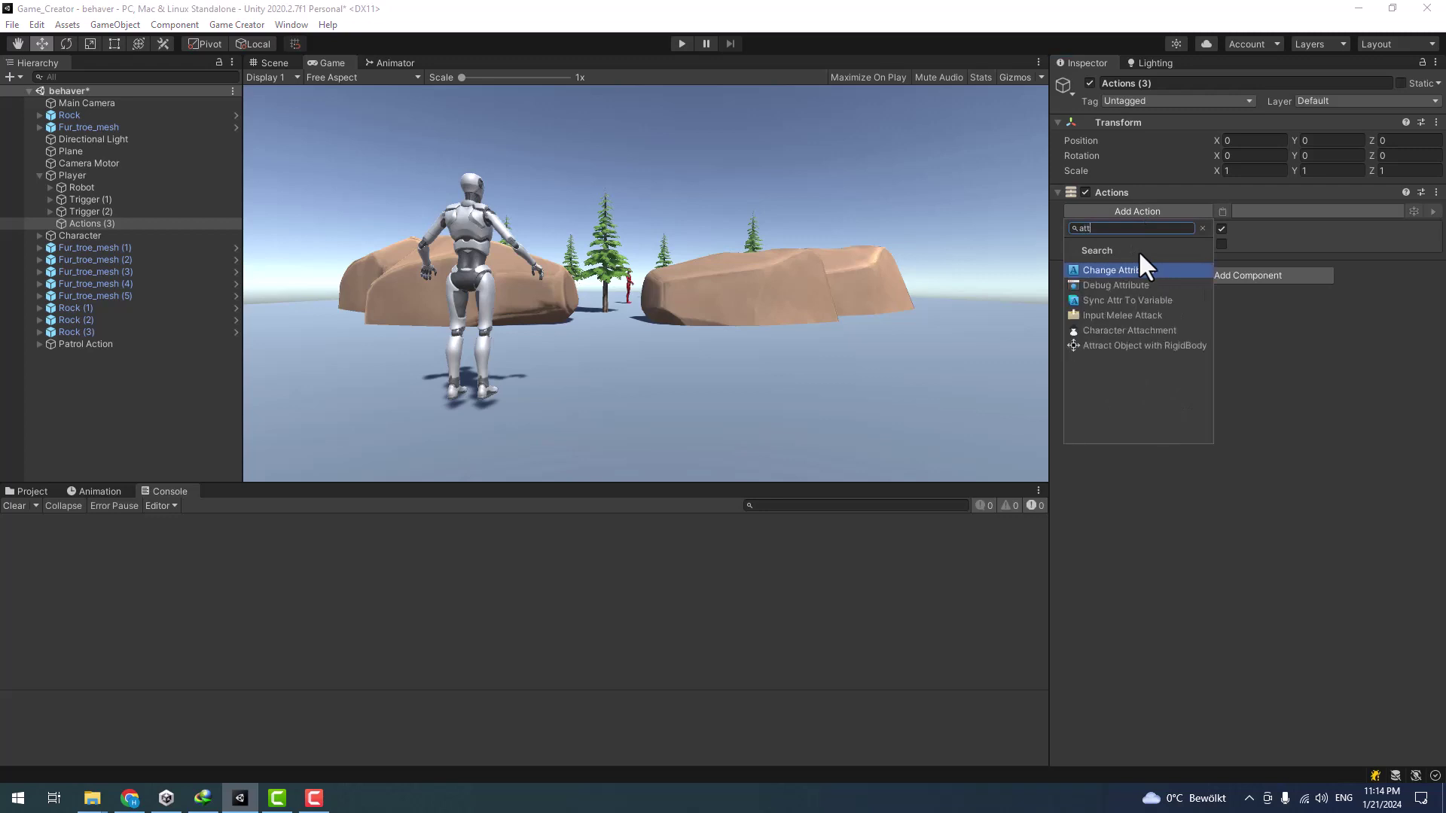
click(1149, 270)
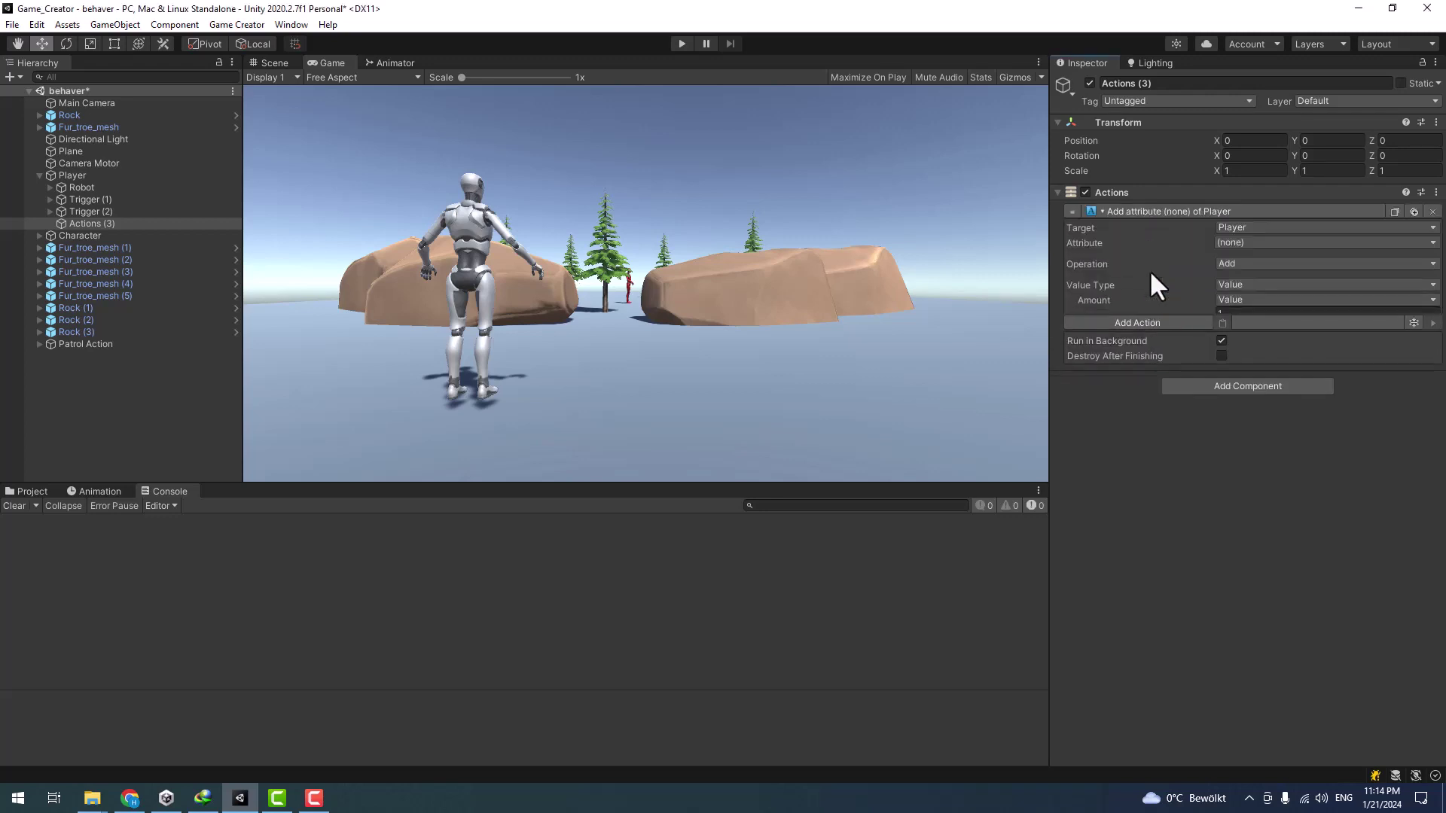
- Configure the attribute action to subtract 1 from the Player's health
click(1252, 227)
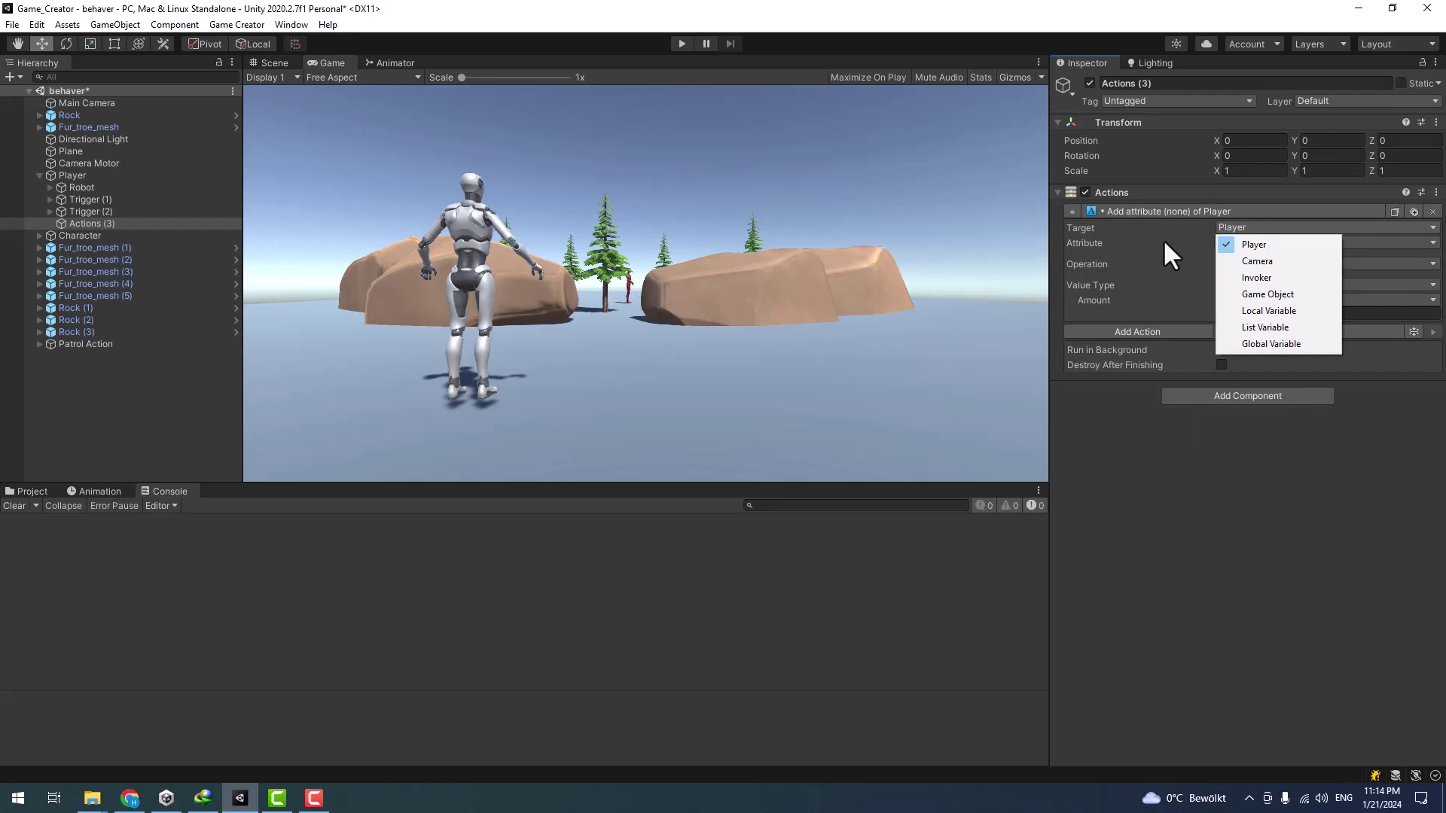
click(1163, 238)
click(1264, 242)
click(1256, 283)
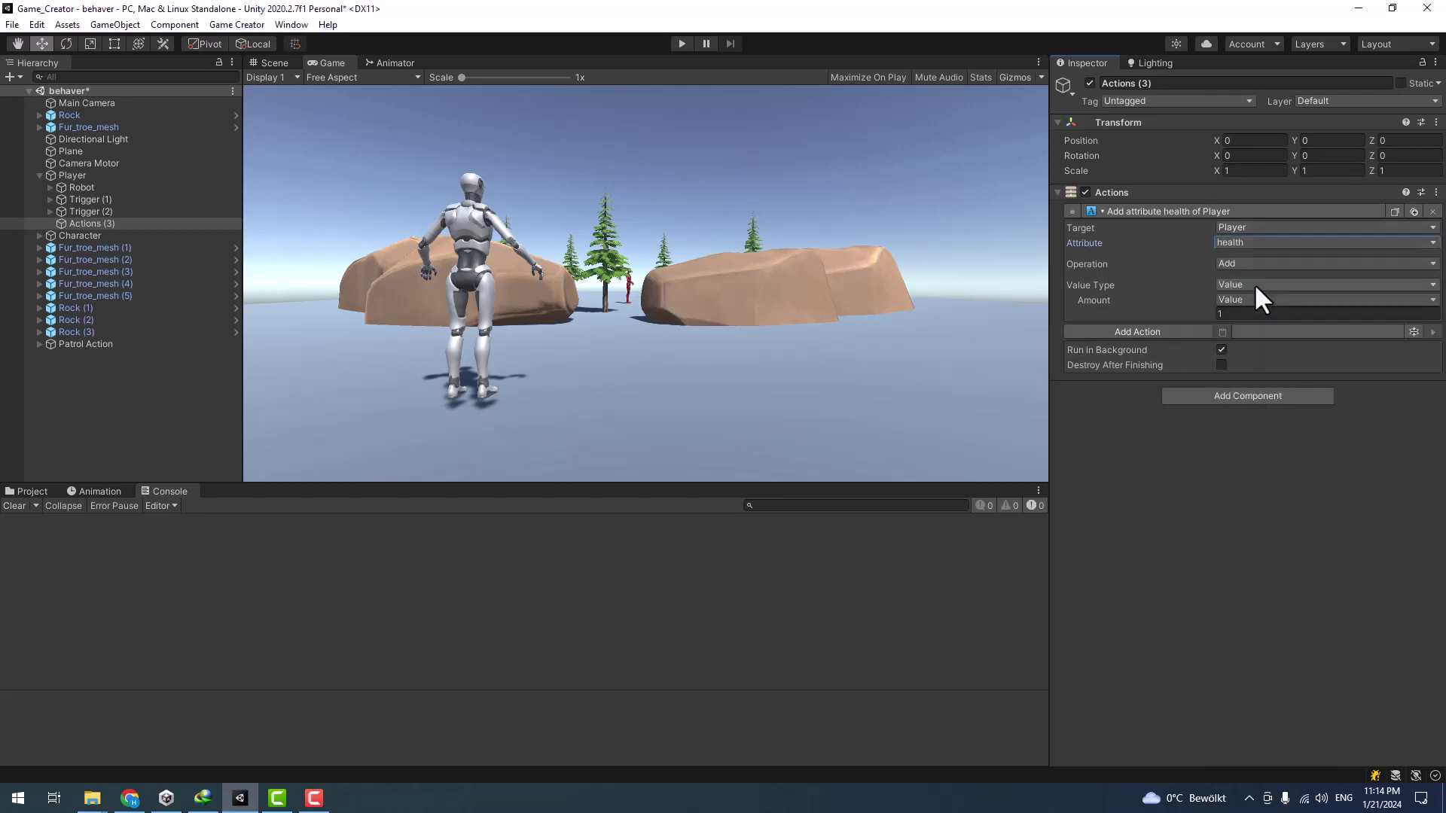
click(1253, 267)
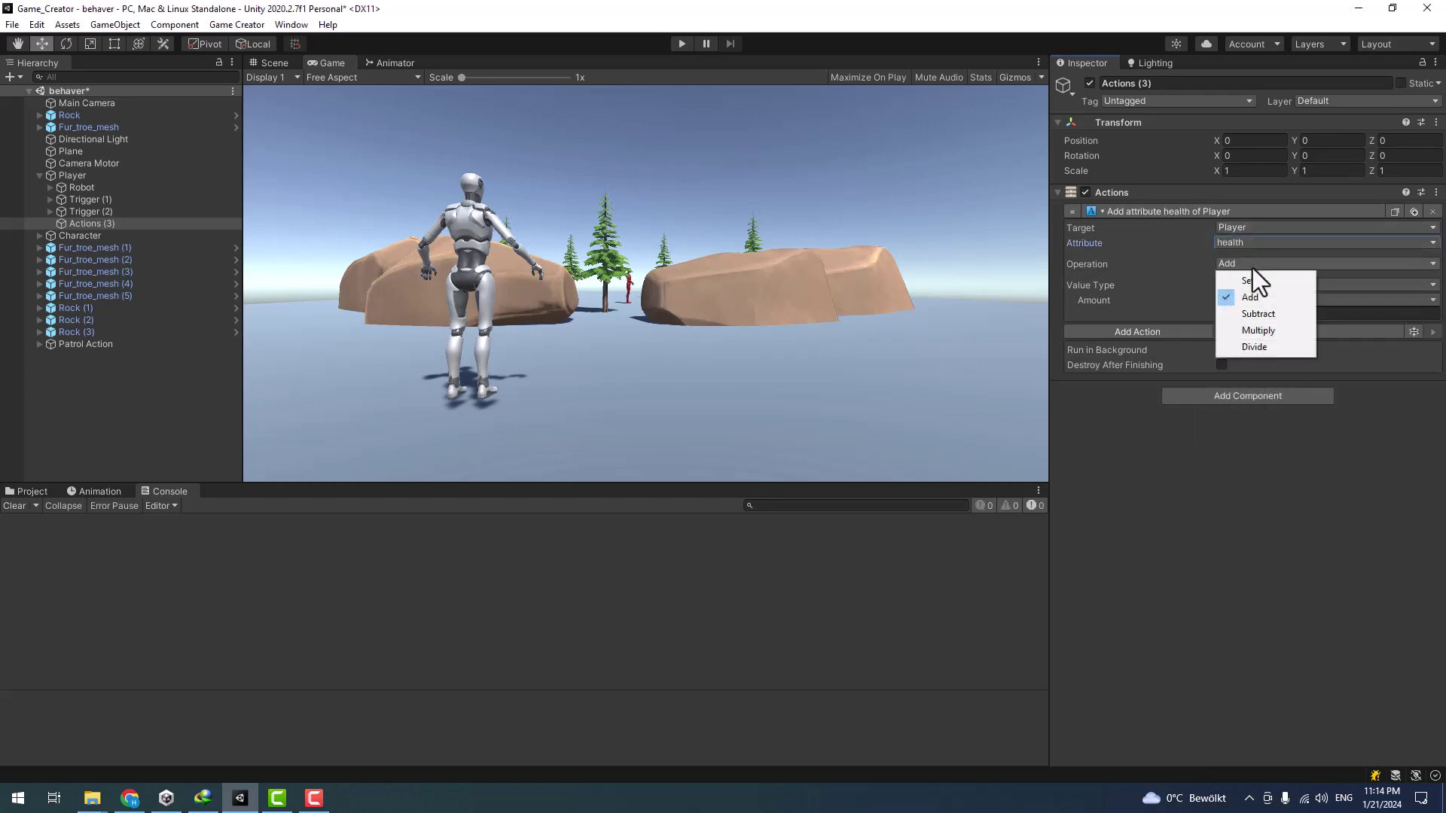
click(1247, 315)
click(1258, 315)
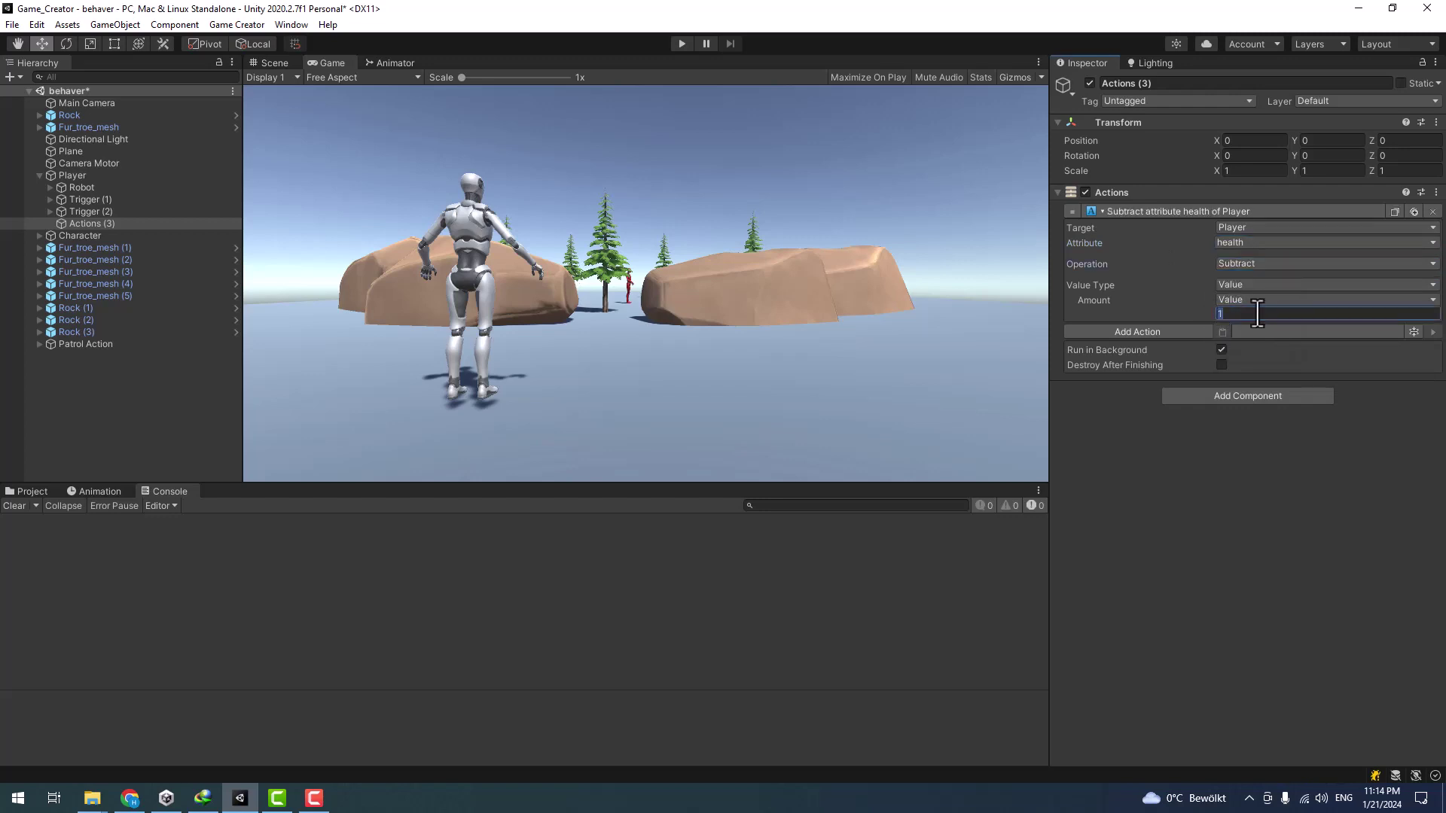
text(-)
key(BackSpace)
text(1)
- Attach a new Conditions object to the Player's On Receive Shot trigger and remove the Actions (3) entry from it
click(62, 176)
scroll(1203, 664, down, 2)
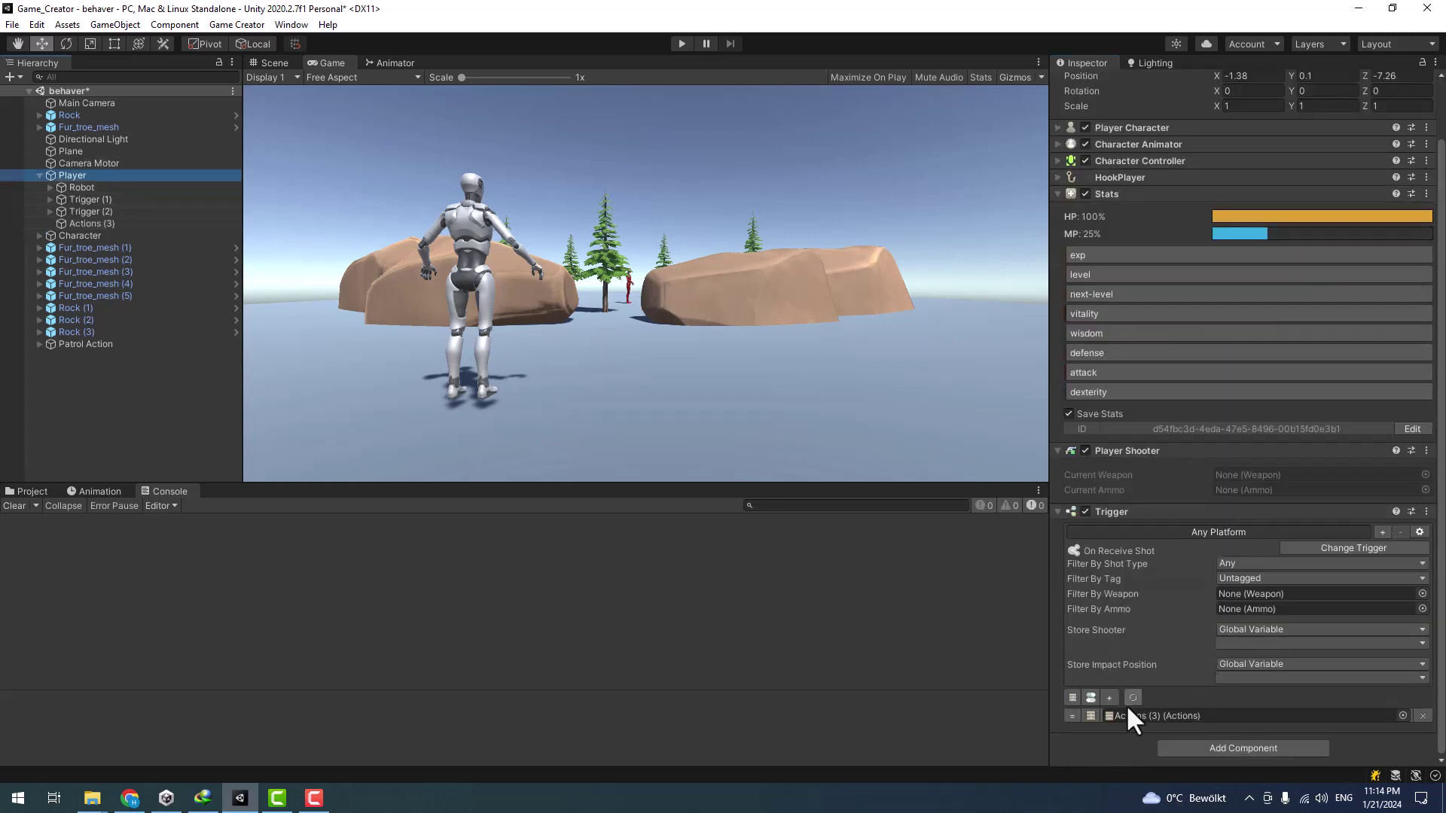
click(1090, 697)
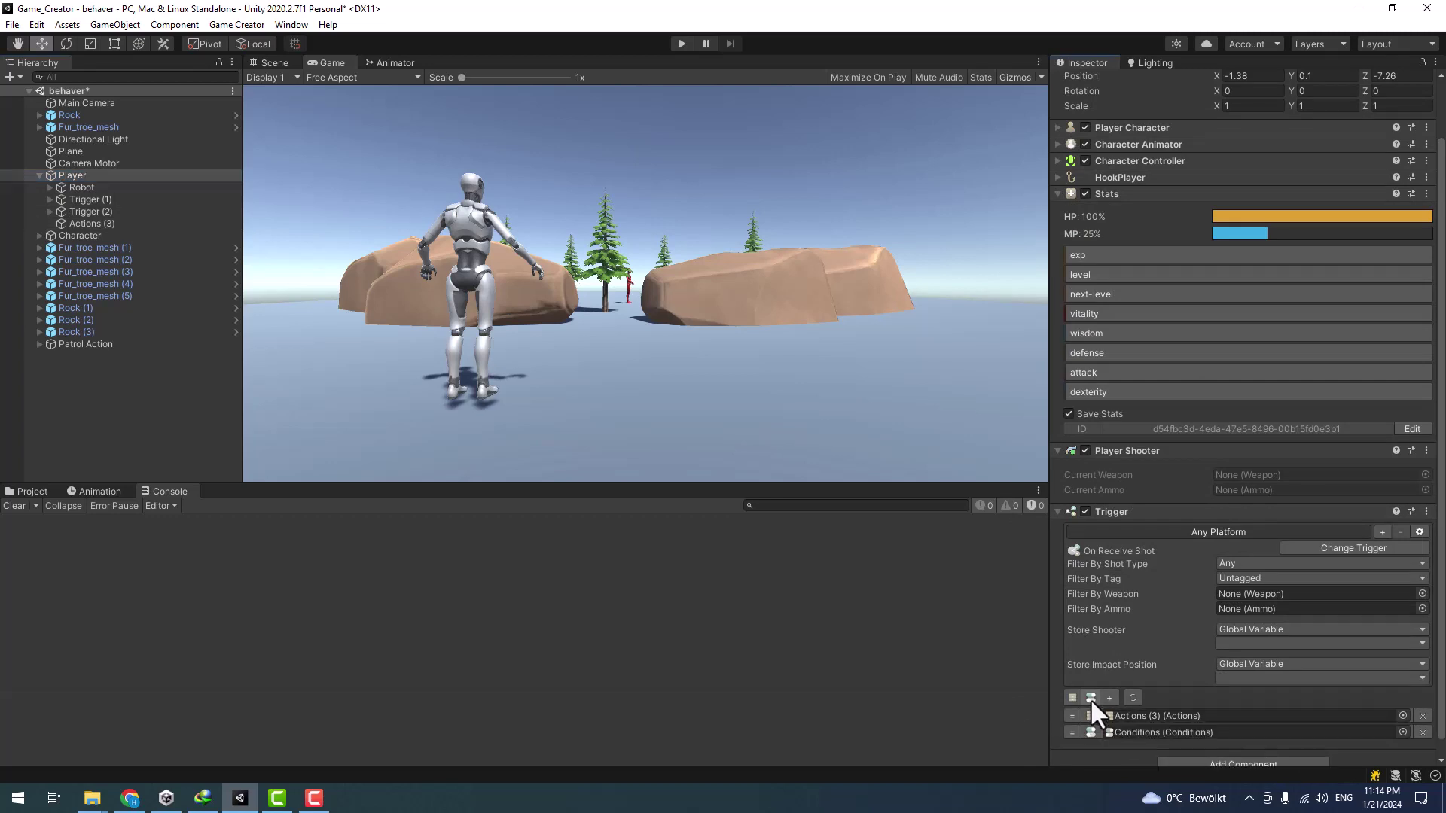
click(1150, 699)
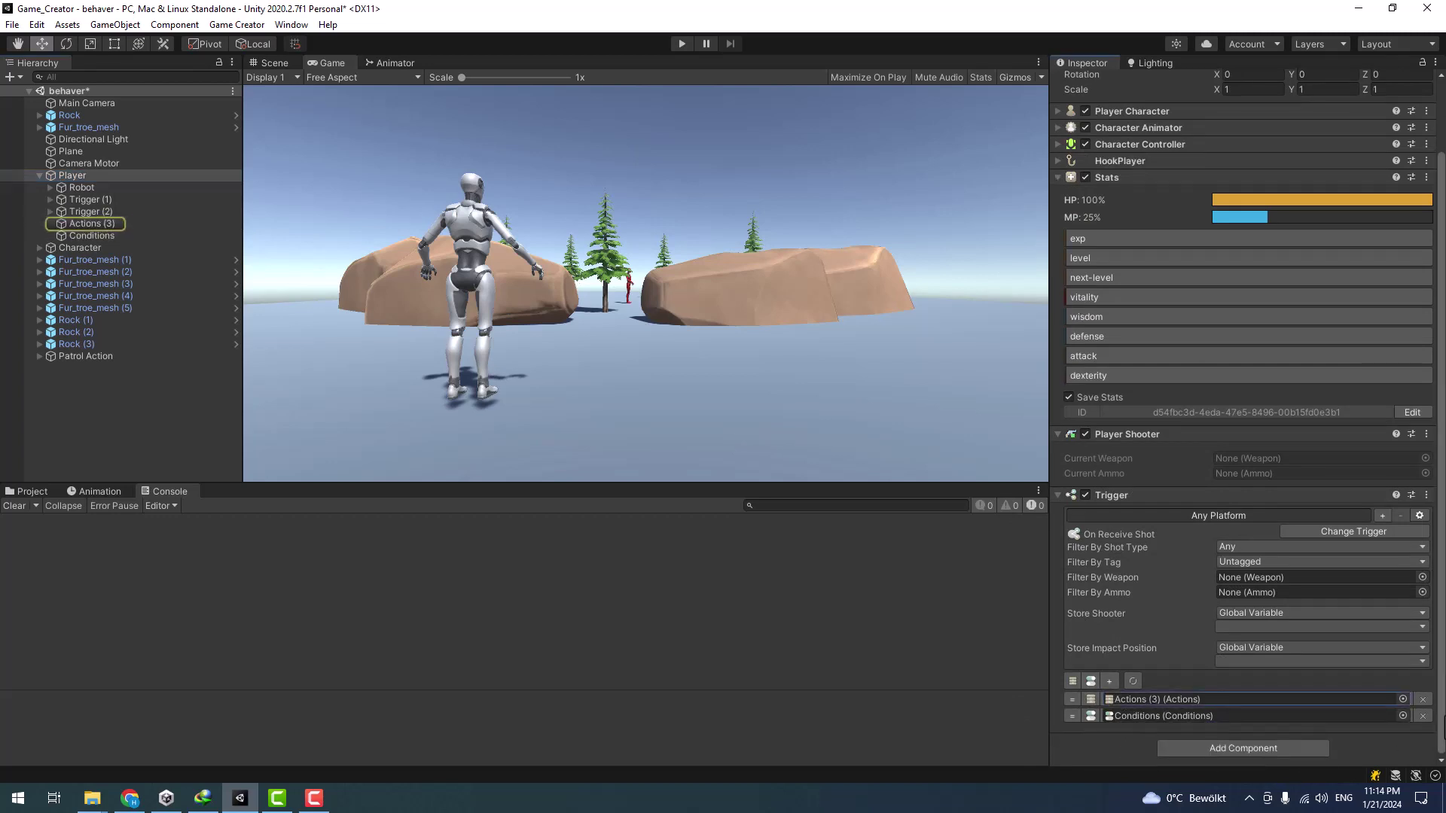
click(1423, 699)
- Add a clause to the Player's Conditions object and give it an Attribute Value condition
click(97, 236)
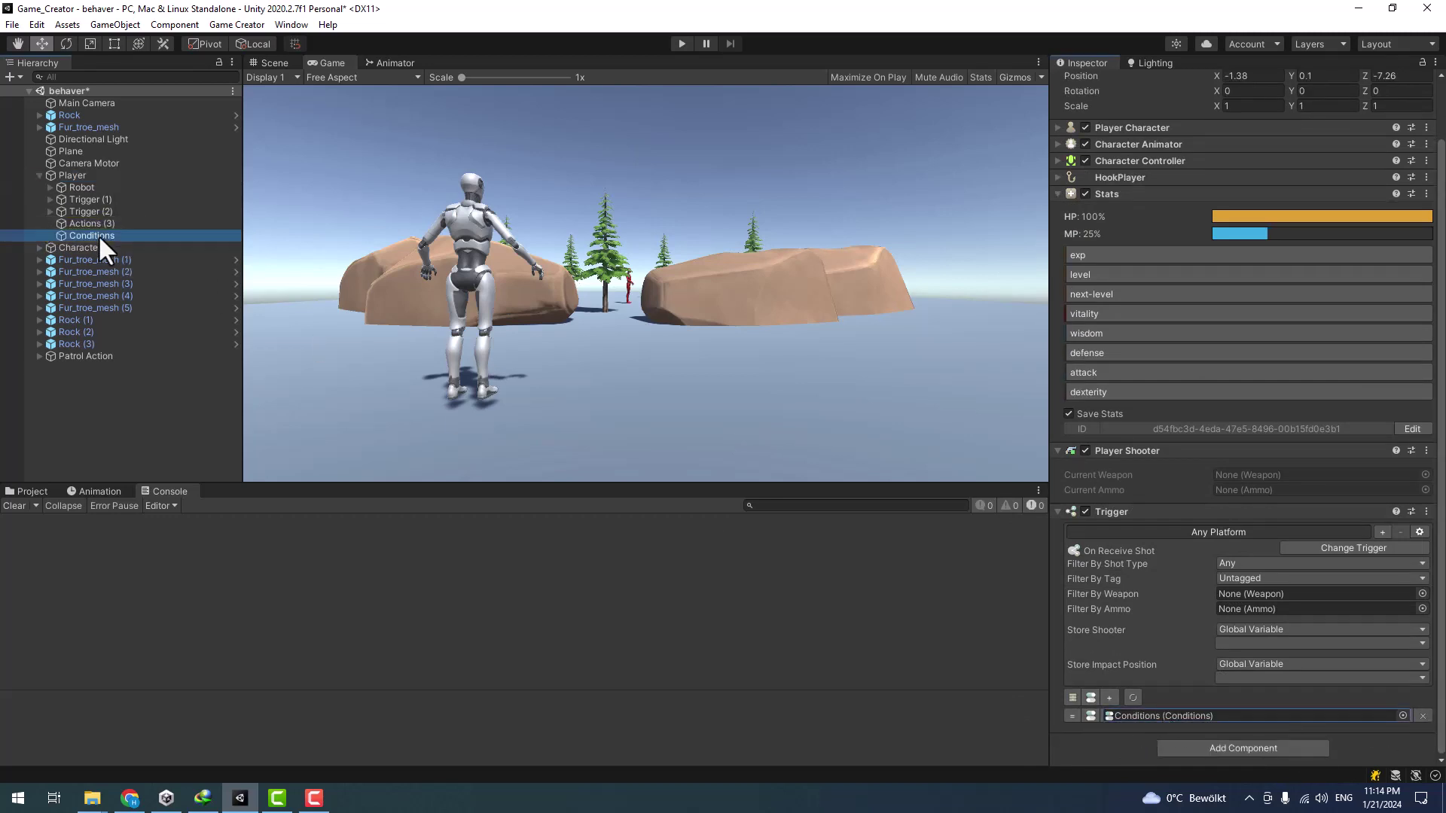
click(1244, 227)
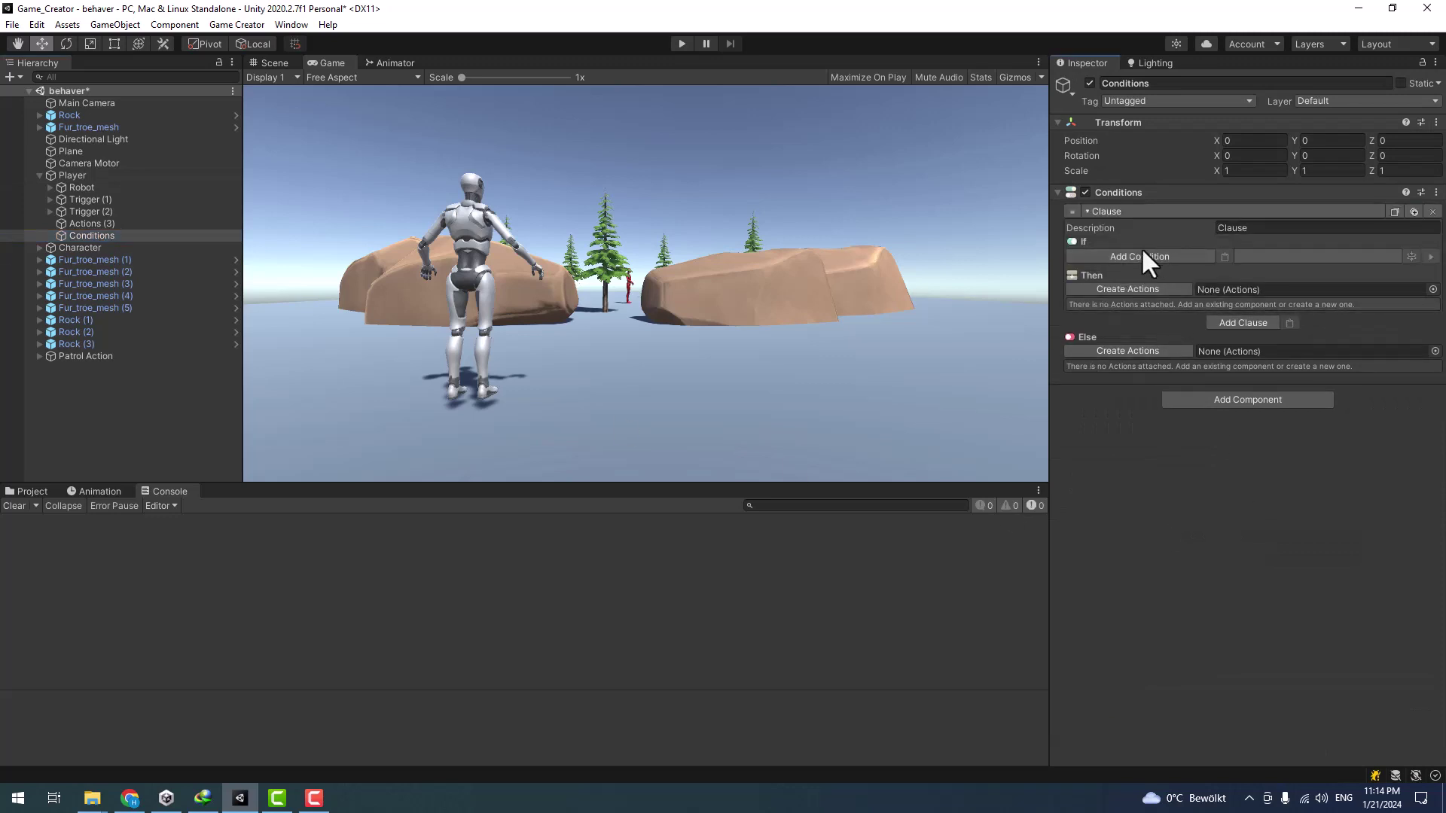
click(1140, 256)
text(att)
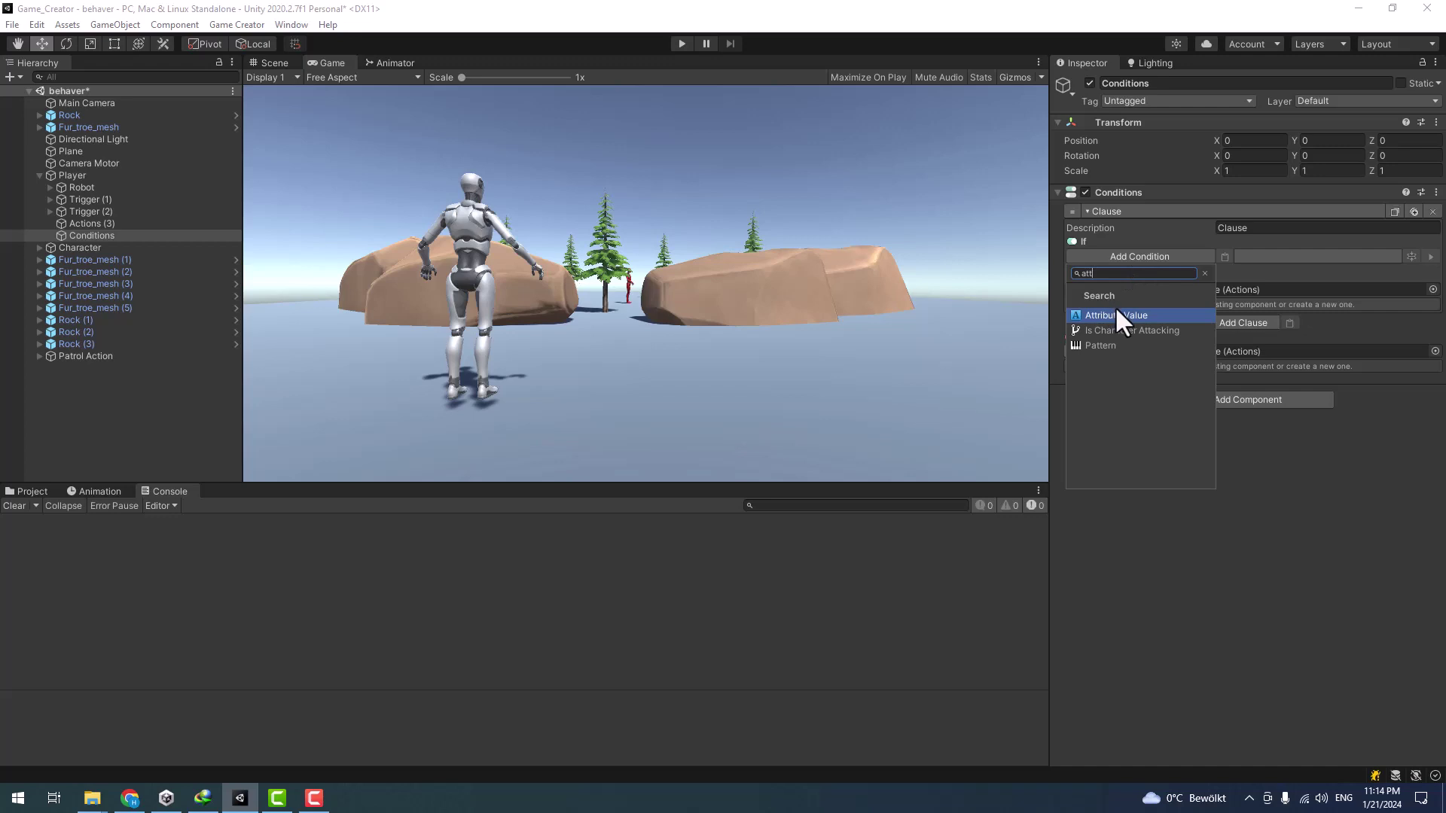
click(1115, 315)
- Set the condition to check that the Player's health value is less than or equal to 0
click(1245, 287)
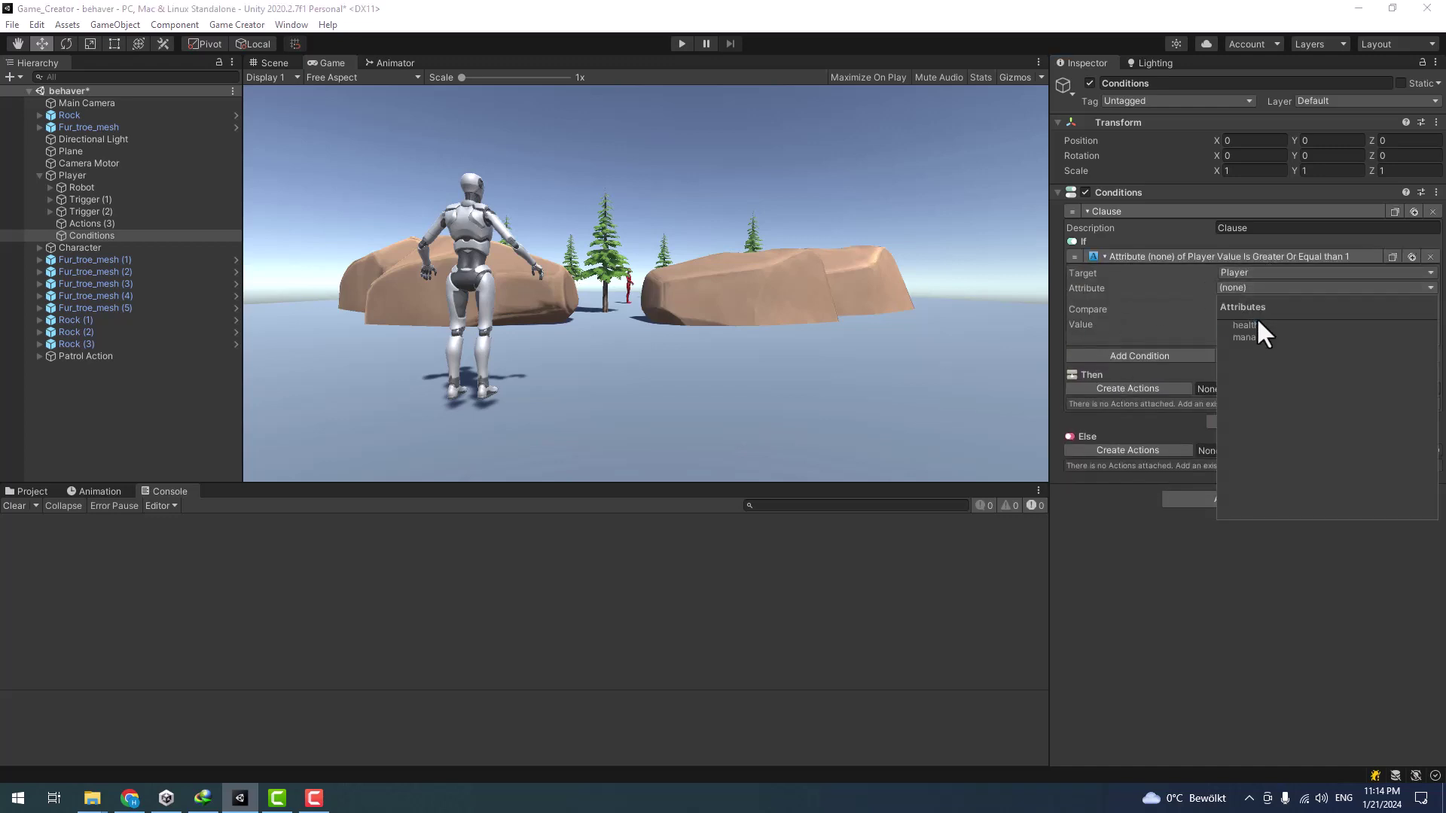
click(1257, 324)
click(1262, 311)
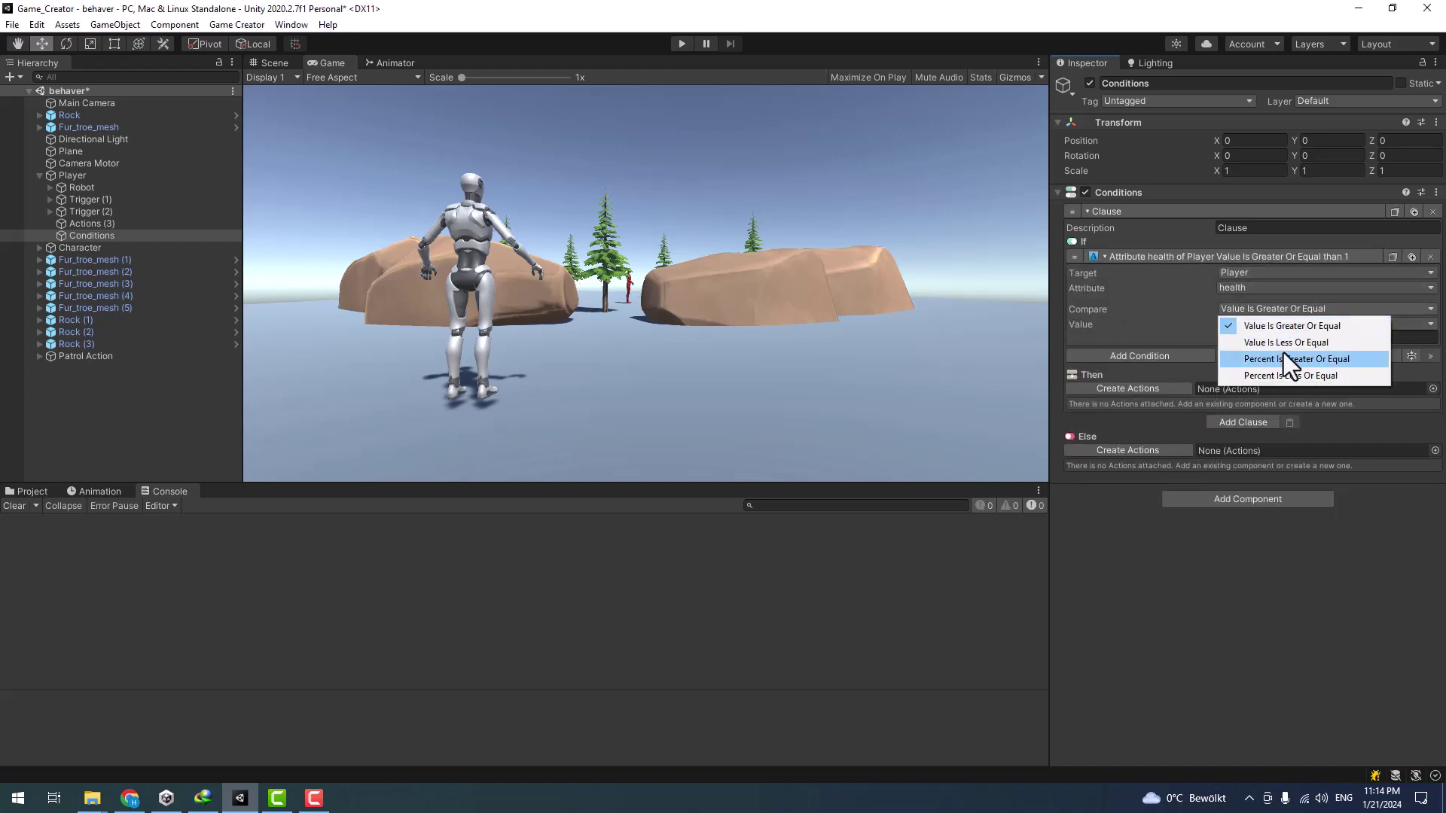
click(1285, 343)
click(1254, 338)
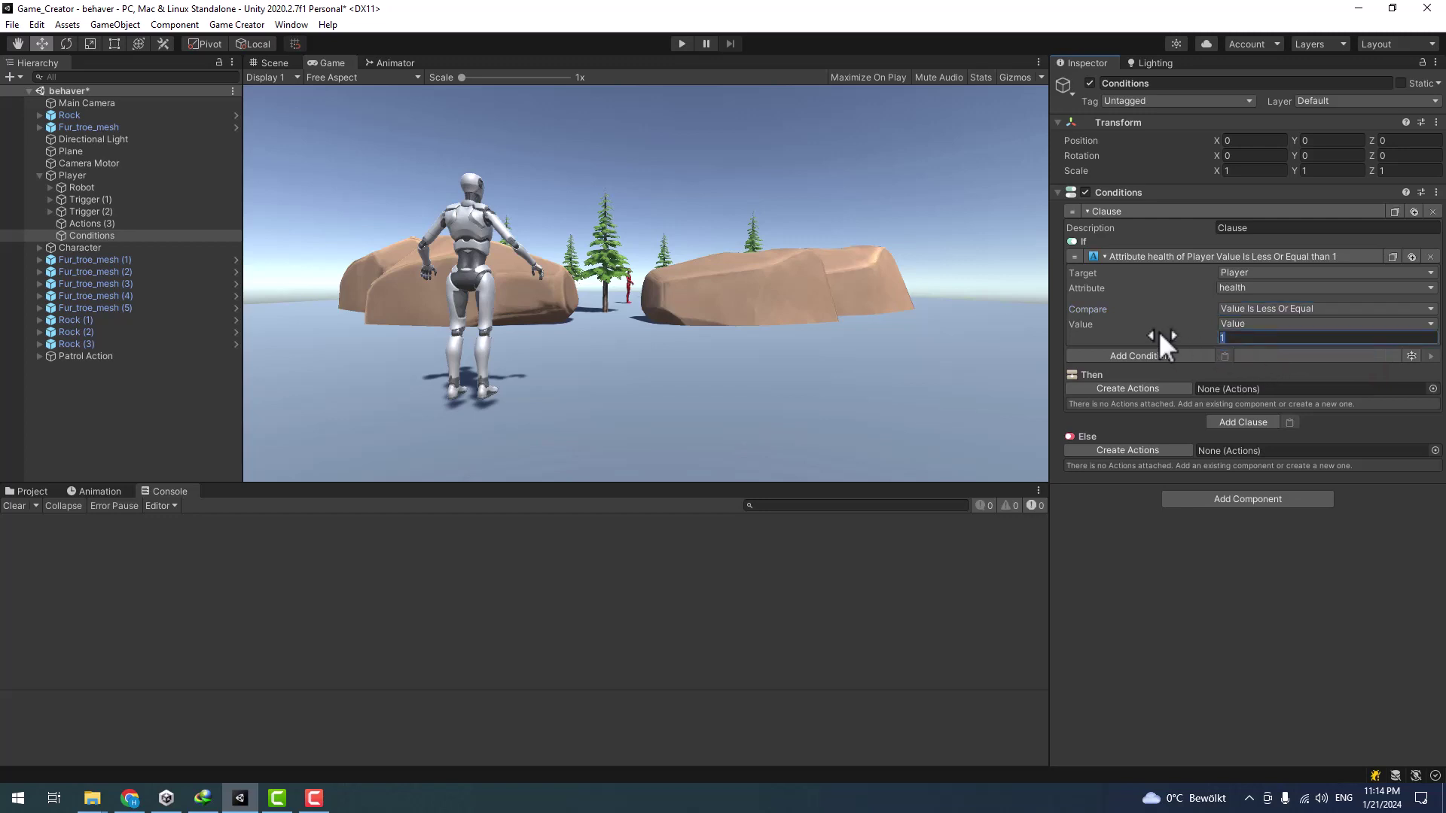
text(0)
- Create an Actions object for the clause's Then branch and locate it in the hierarchy
click(1142, 386)
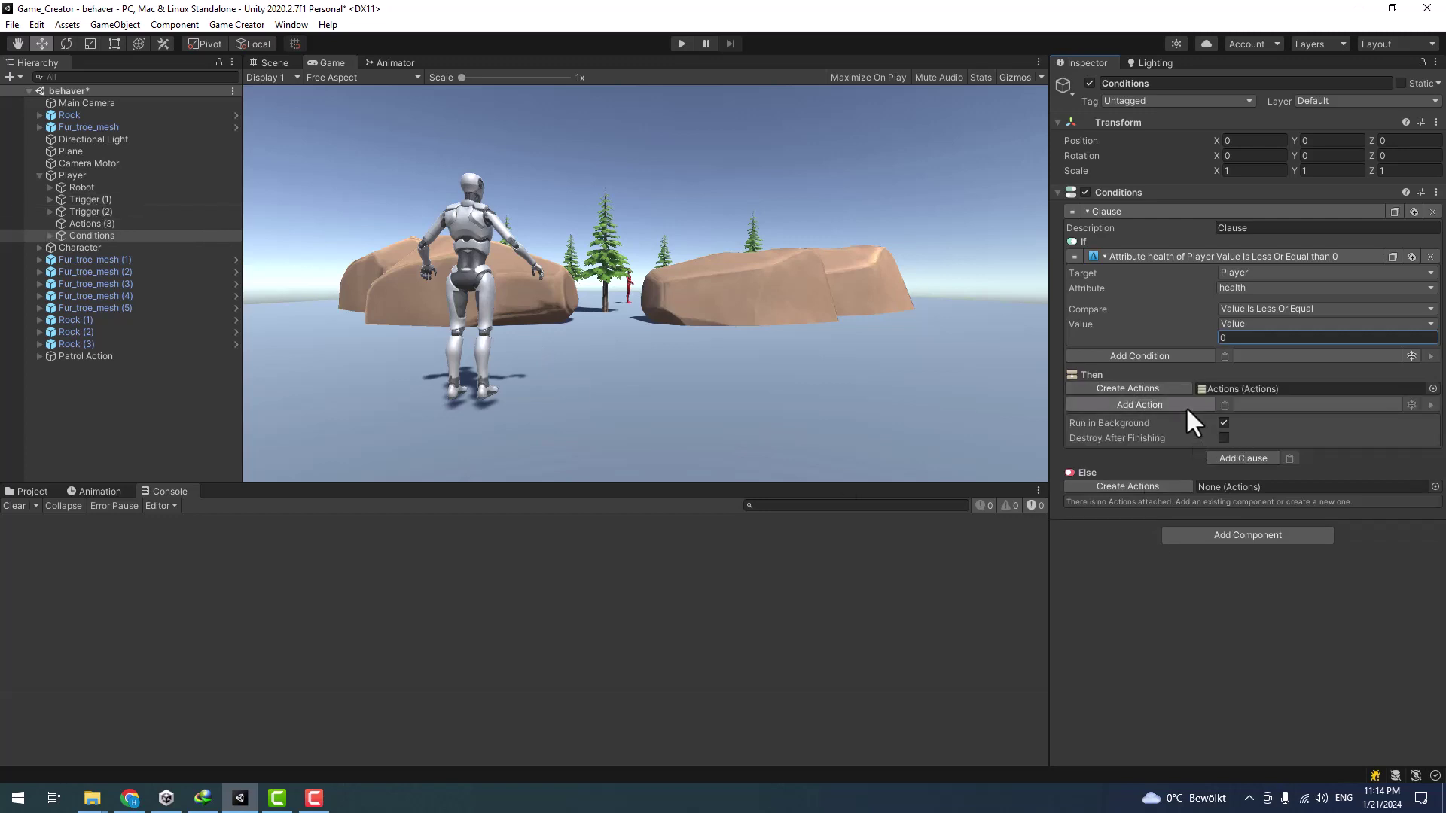
click(1142, 389)
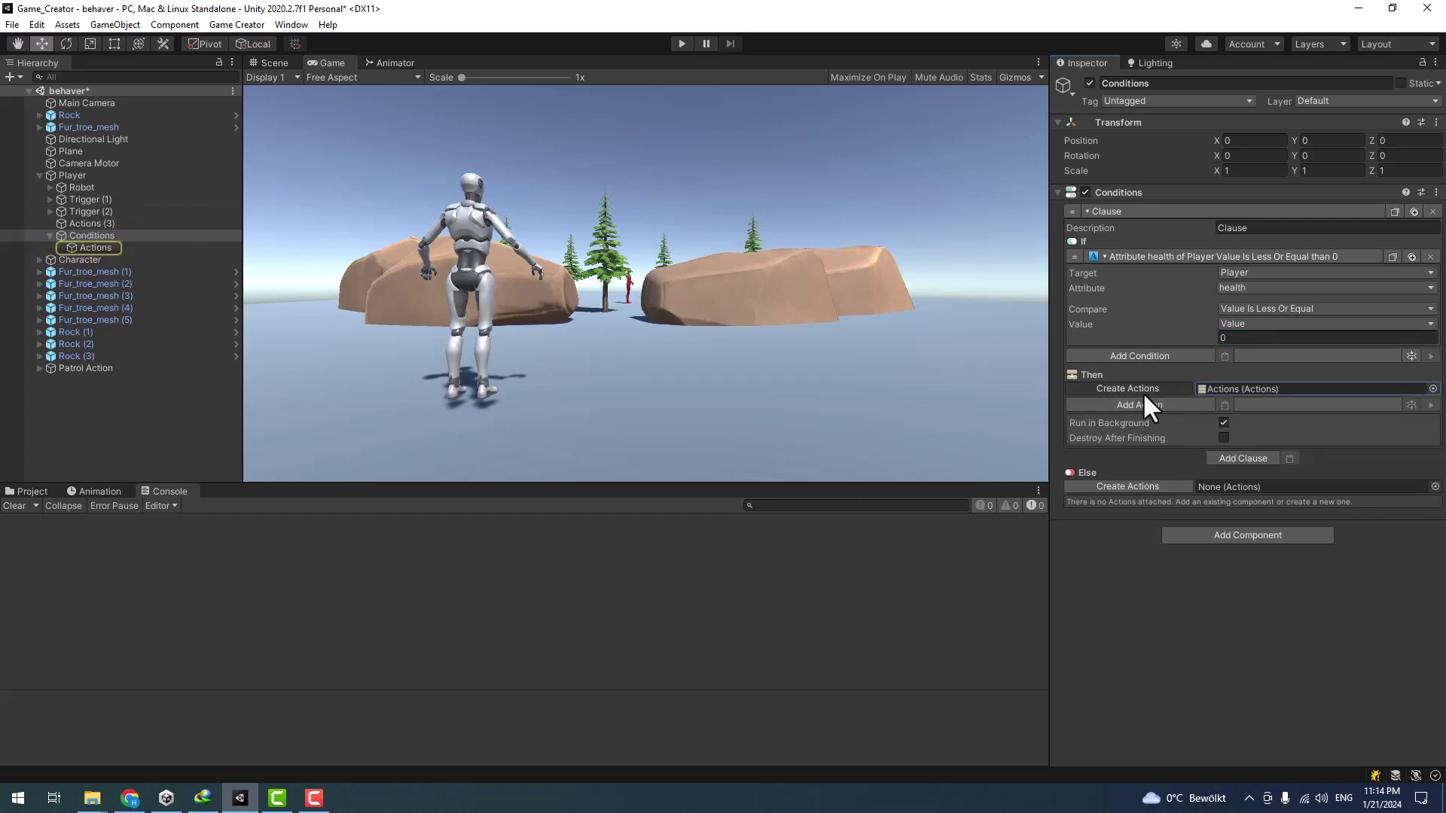
click(830, 429)
- Add a Character Ragdoll action for the Player to the Actions object under Conditions
click(86, 248)
click(1136, 211)
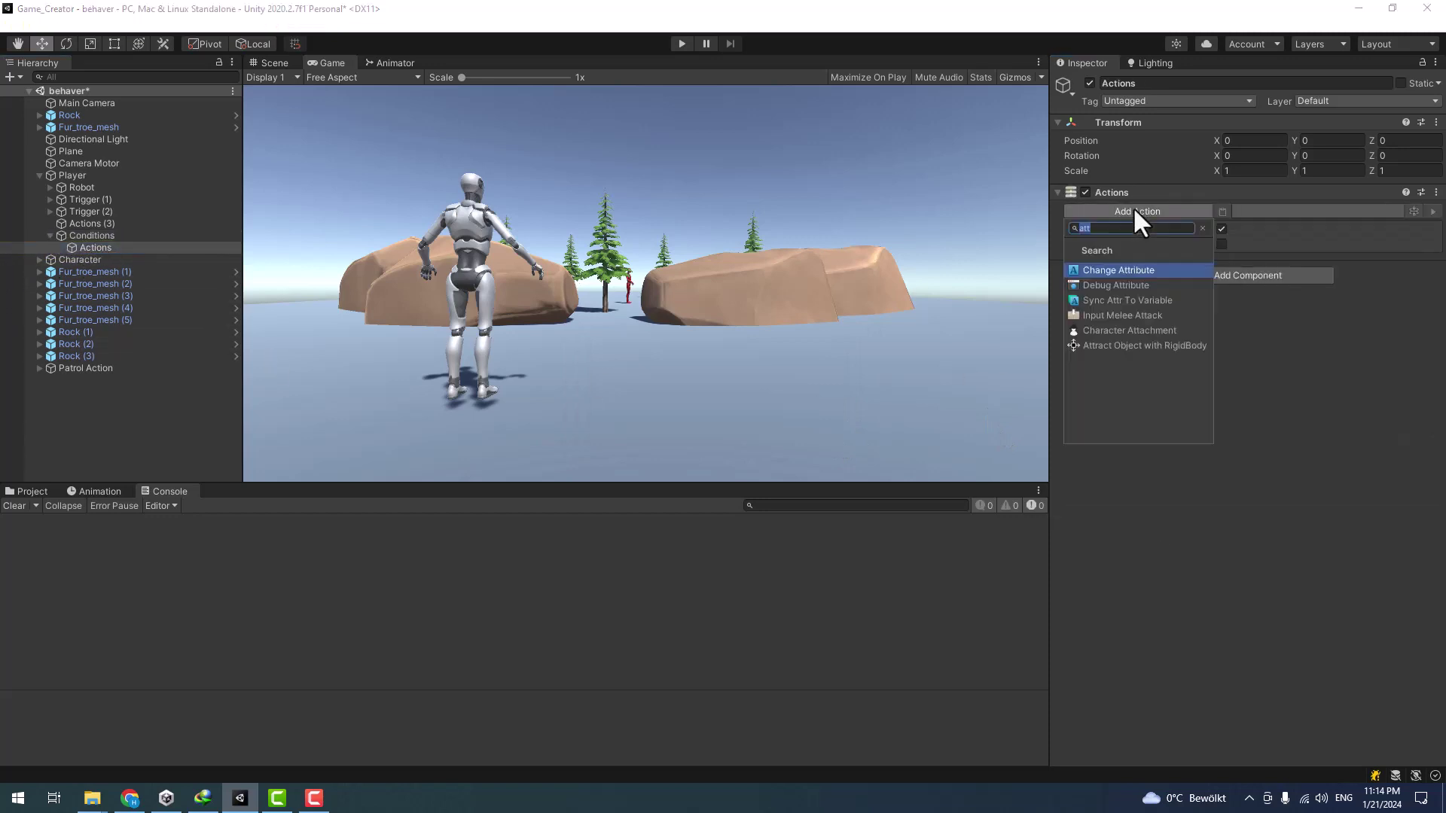
text(rag)
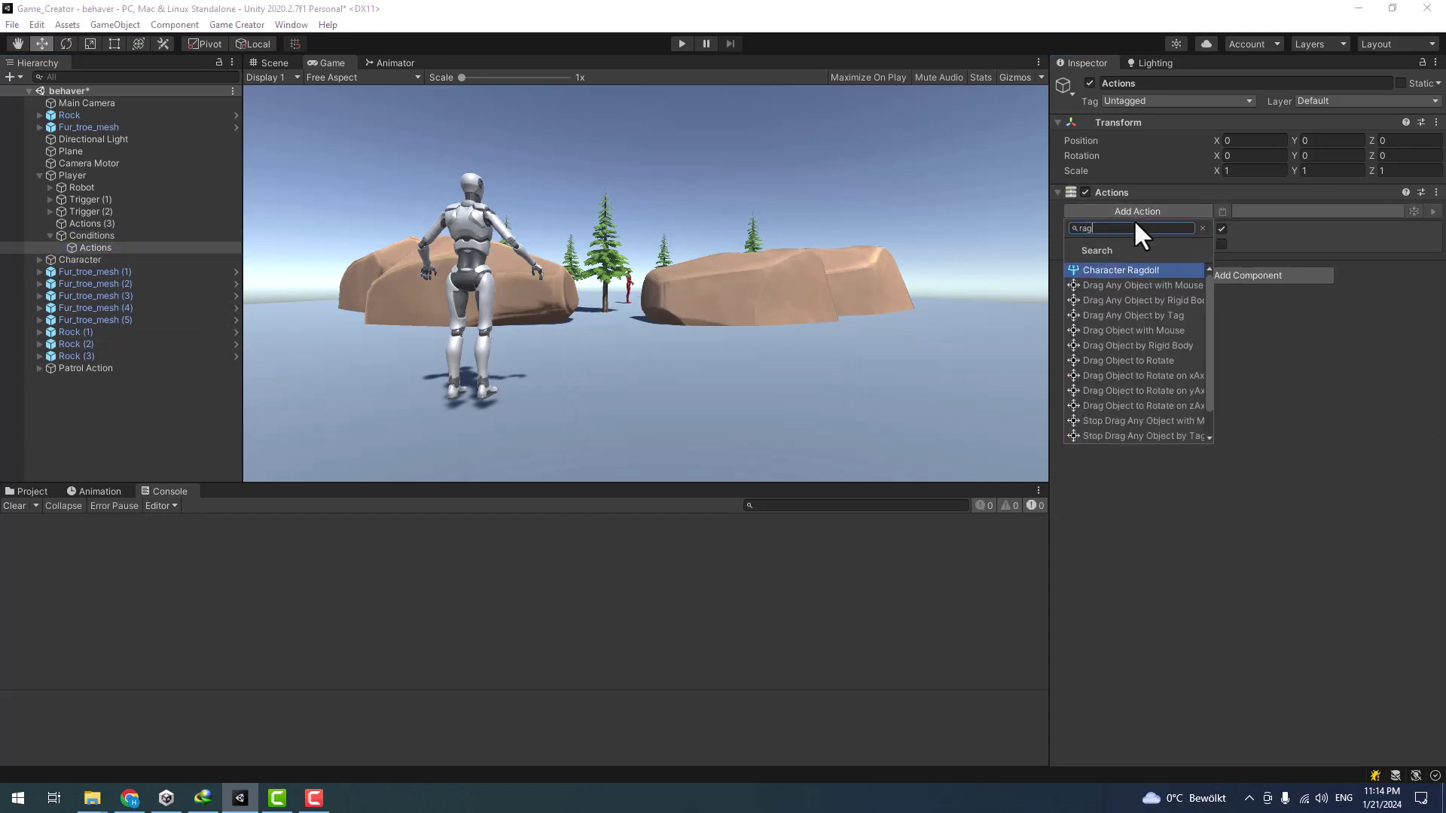
click(1143, 269)
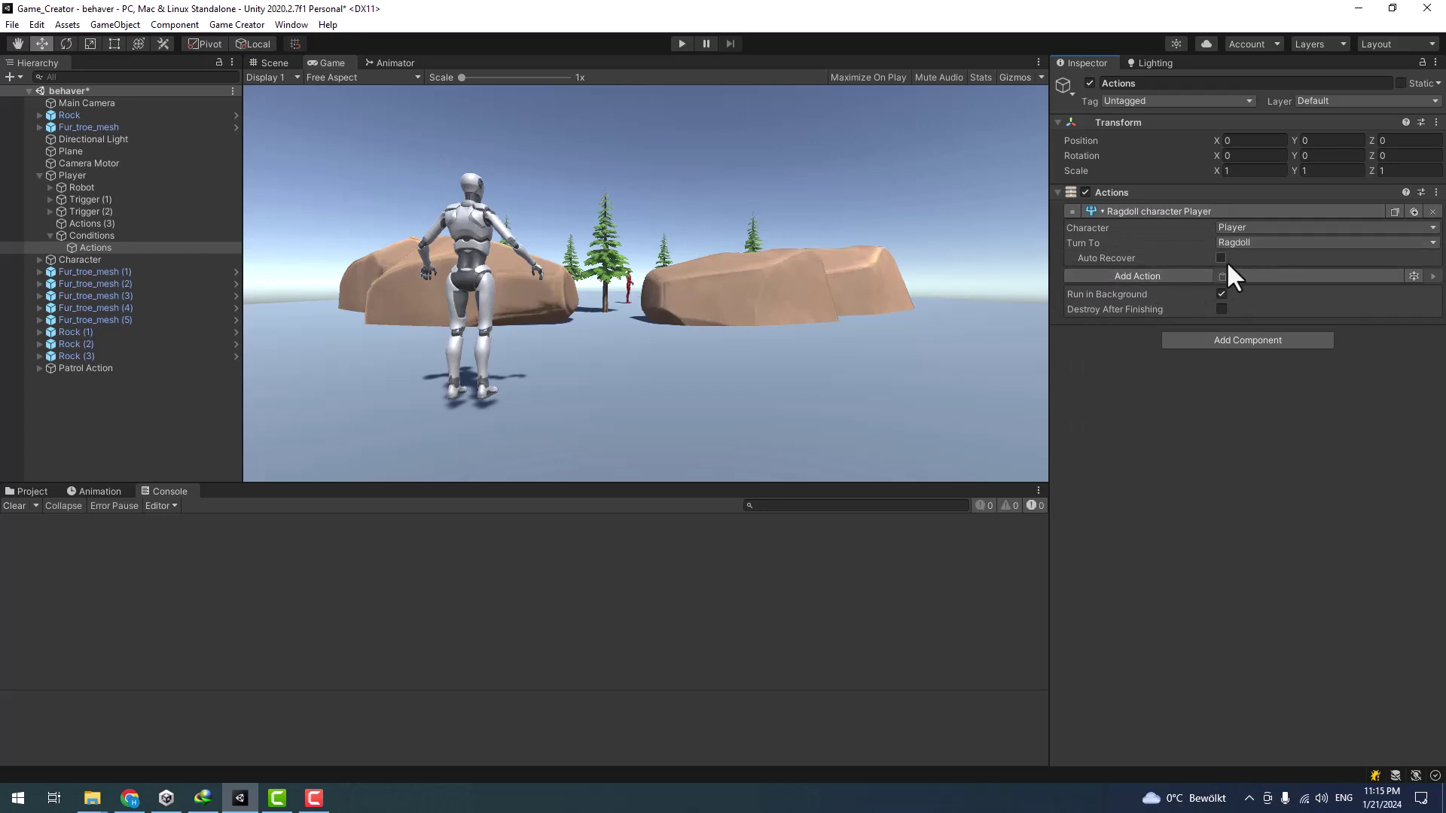
- Add a Change Property action that switches off the Player's Is Controllable property, and move it above the ragdoll action
click(1166, 271)
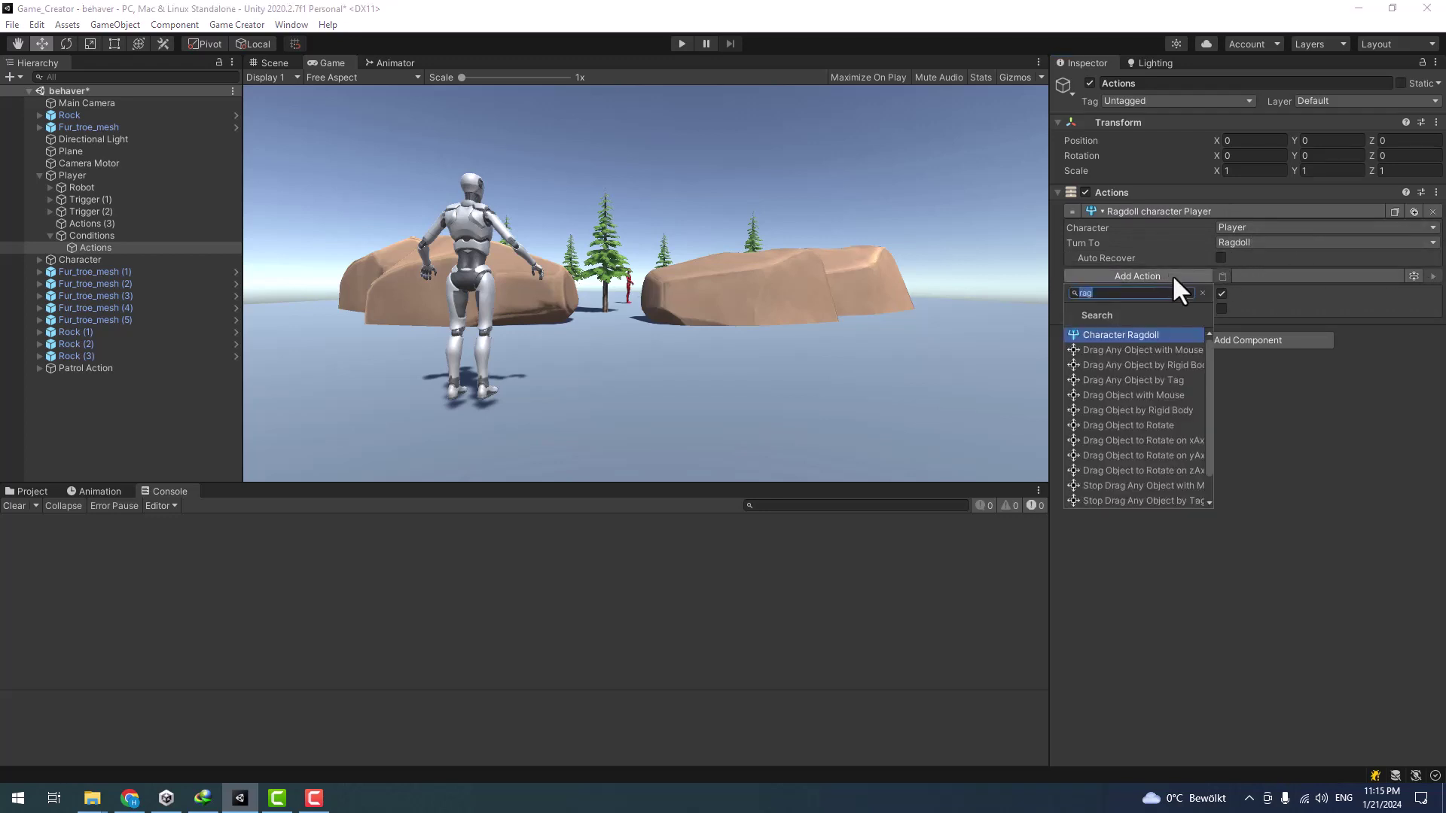
text(pro)
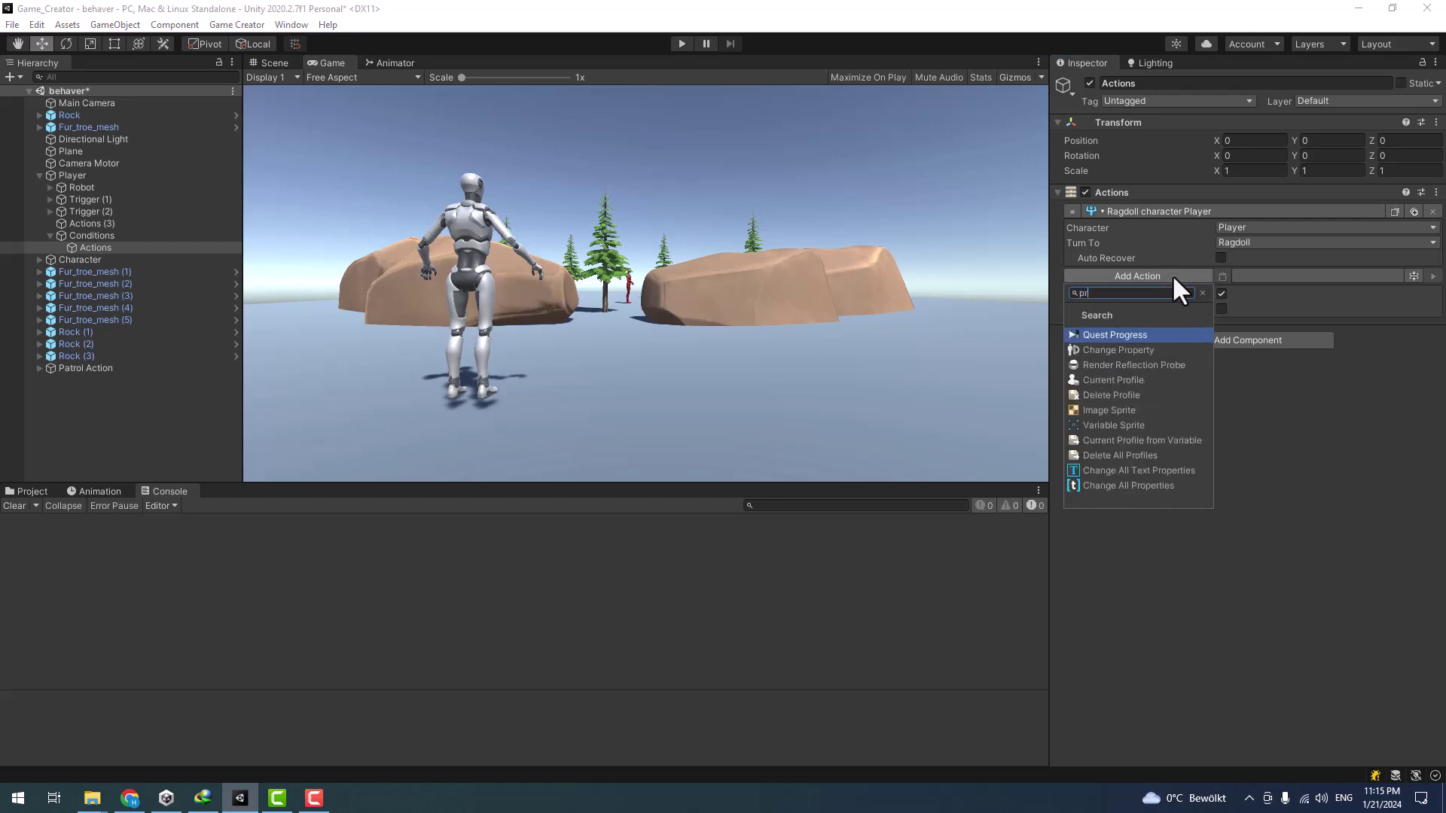
click(1134, 350)
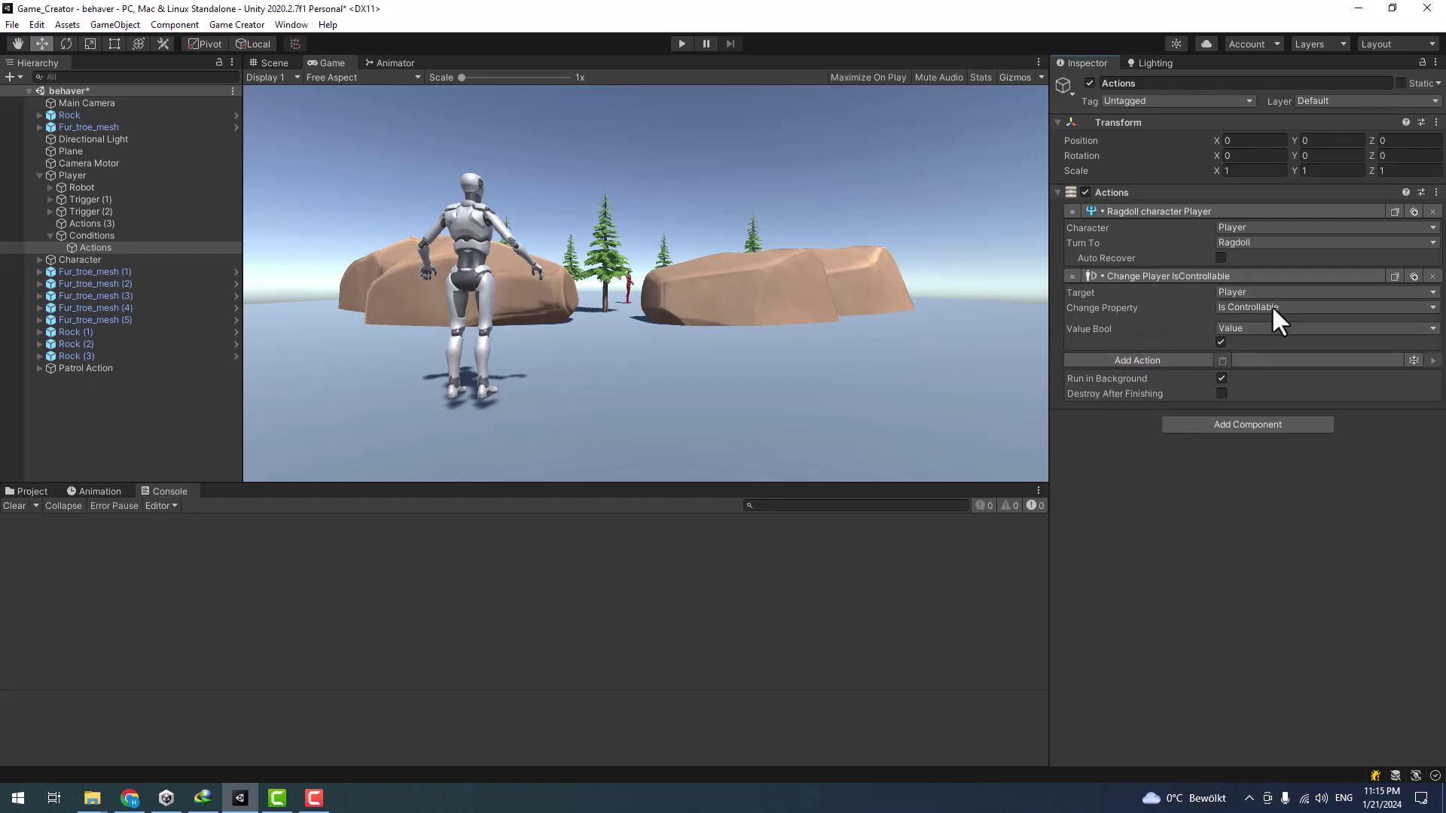
click(1222, 341)
drag(1073, 274, 1079, 200)
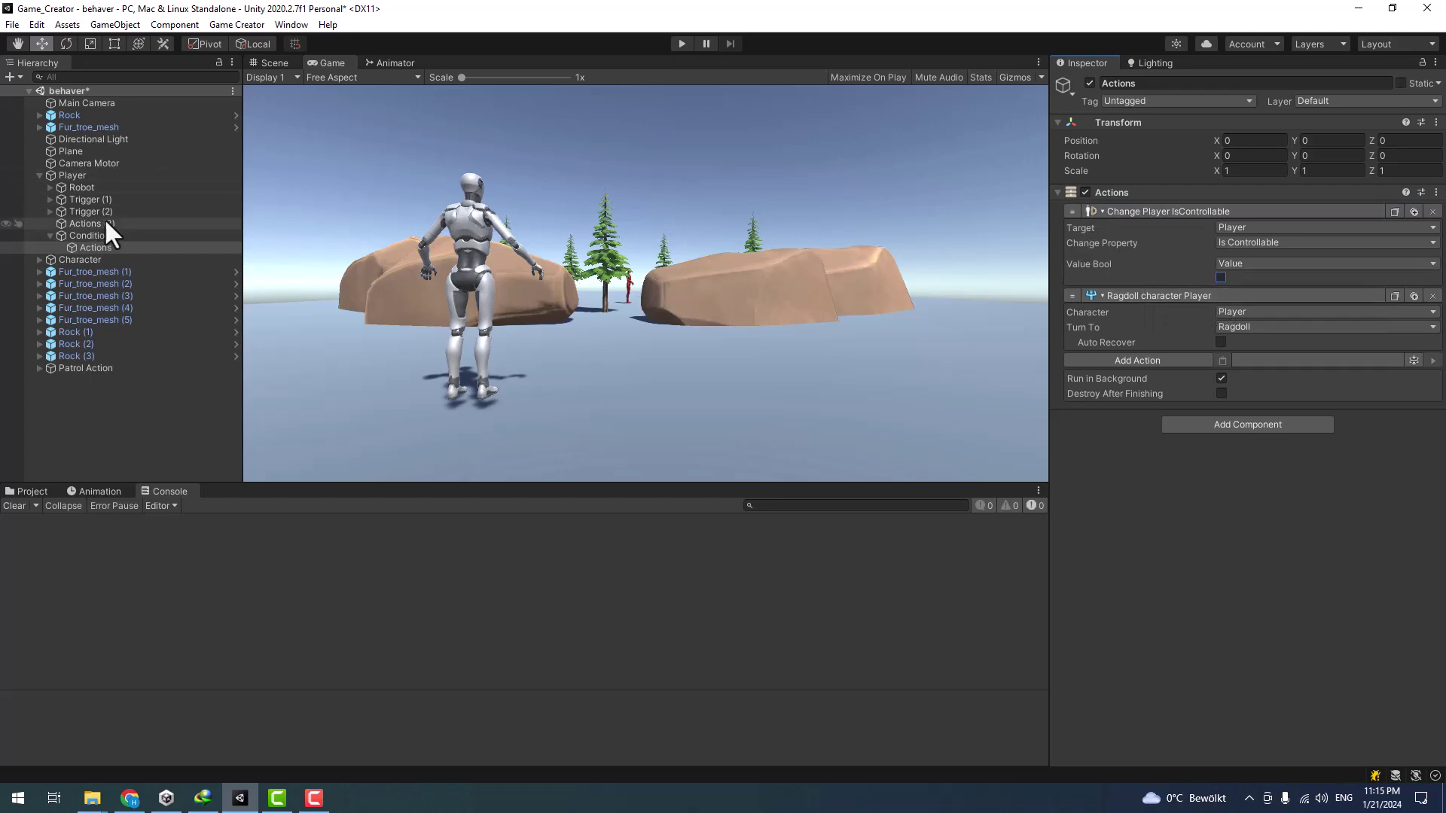
- Assign Actions (3) to the Else branch of the Player's Conditions object
click(83, 236)
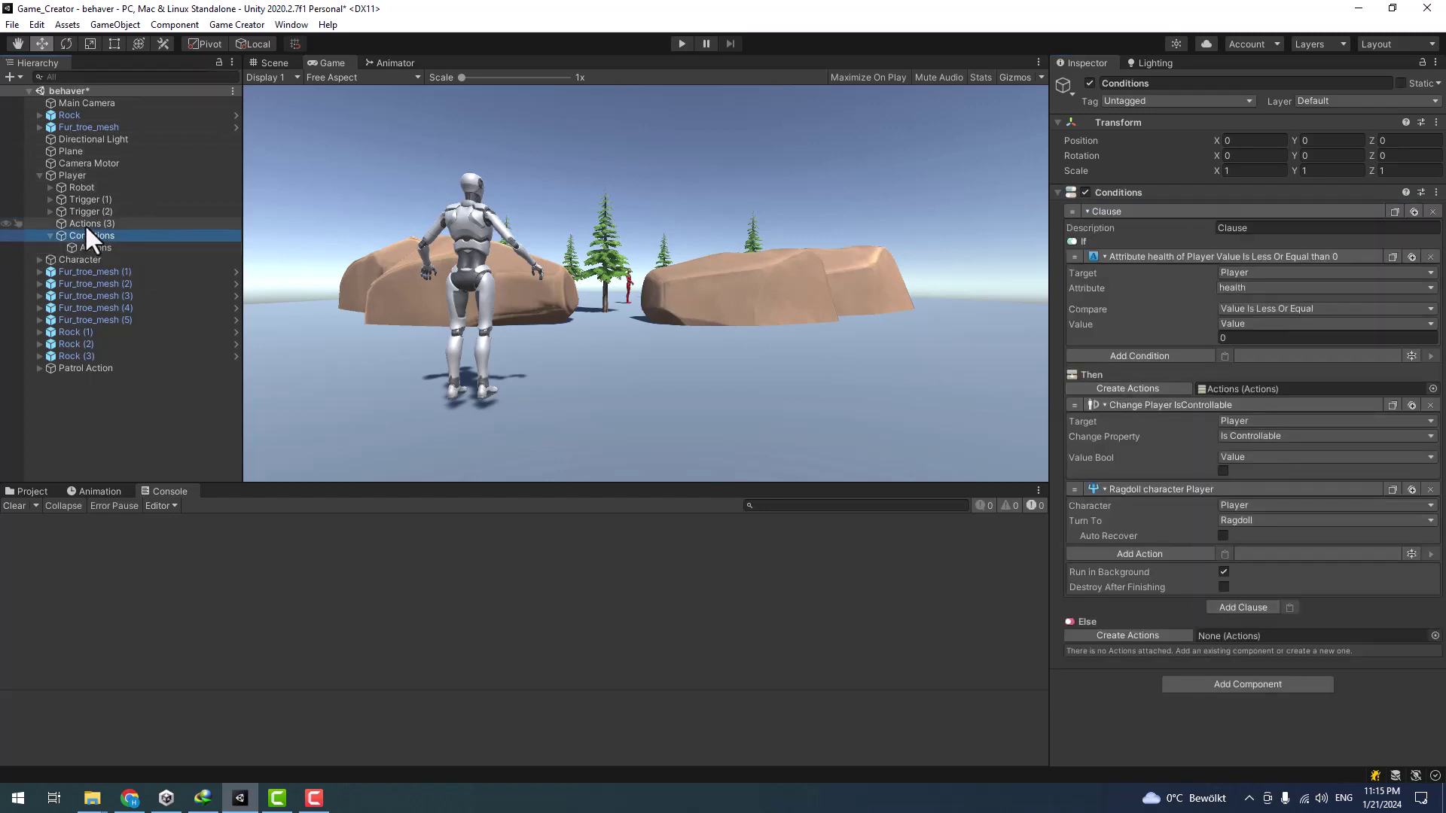
drag(1438, 668, 1246, 637)
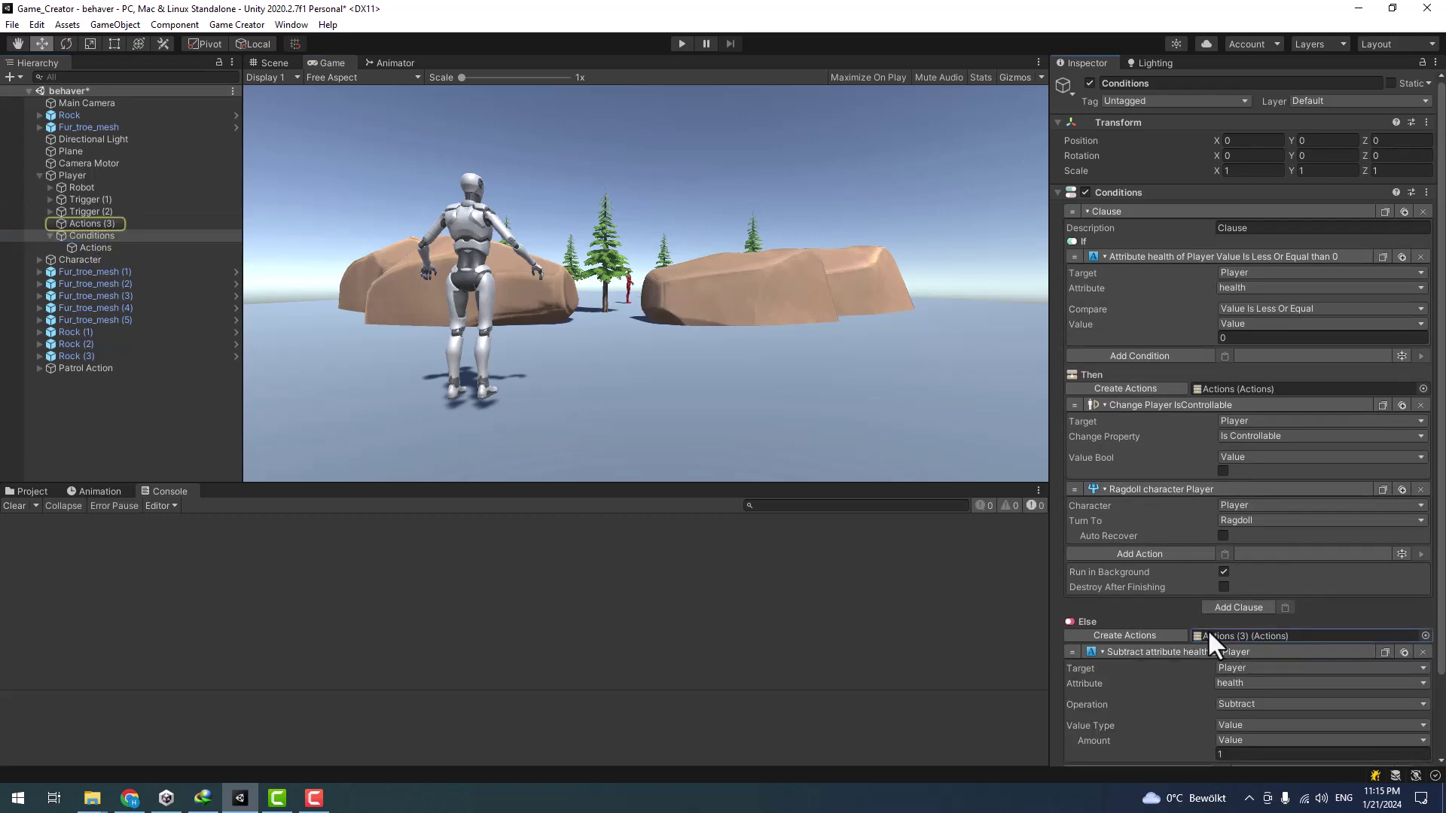
scroll(1209, 630, down, 3)
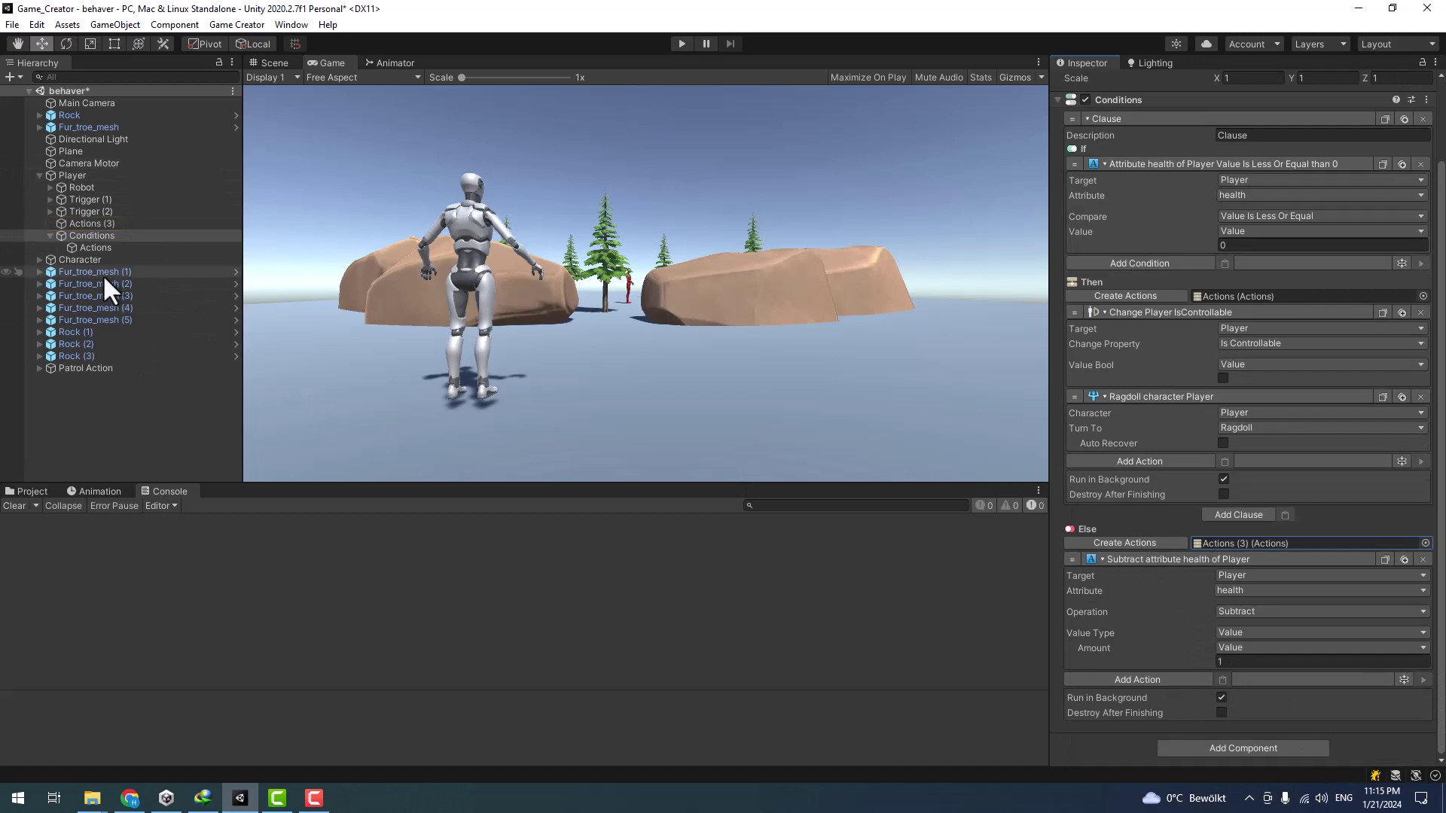
- Add a Trigger component to the Character and change its event to the Shooter type On Receive Shot
click(79, 259)
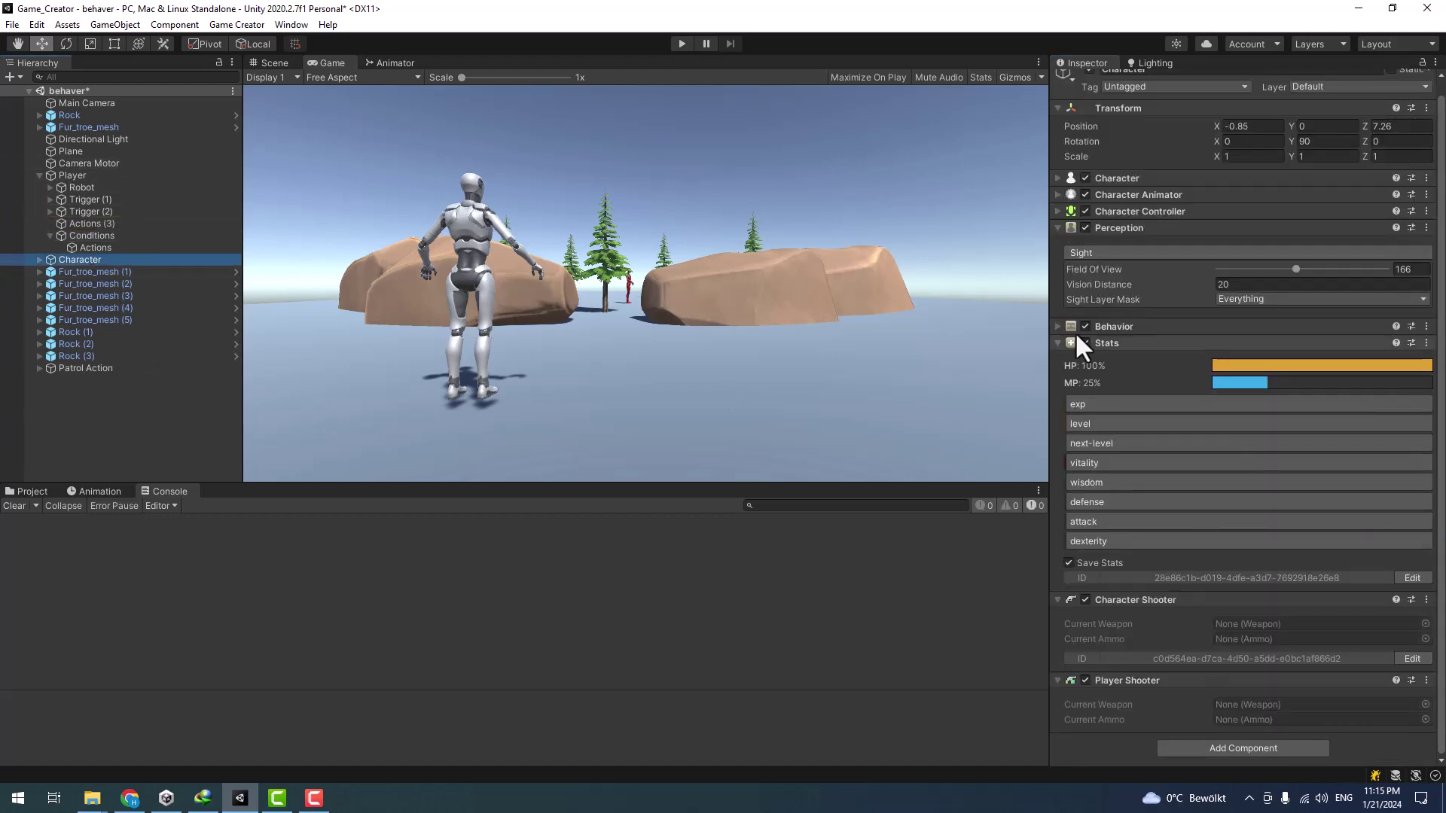
click(1131, 228)
click(1114, 276)
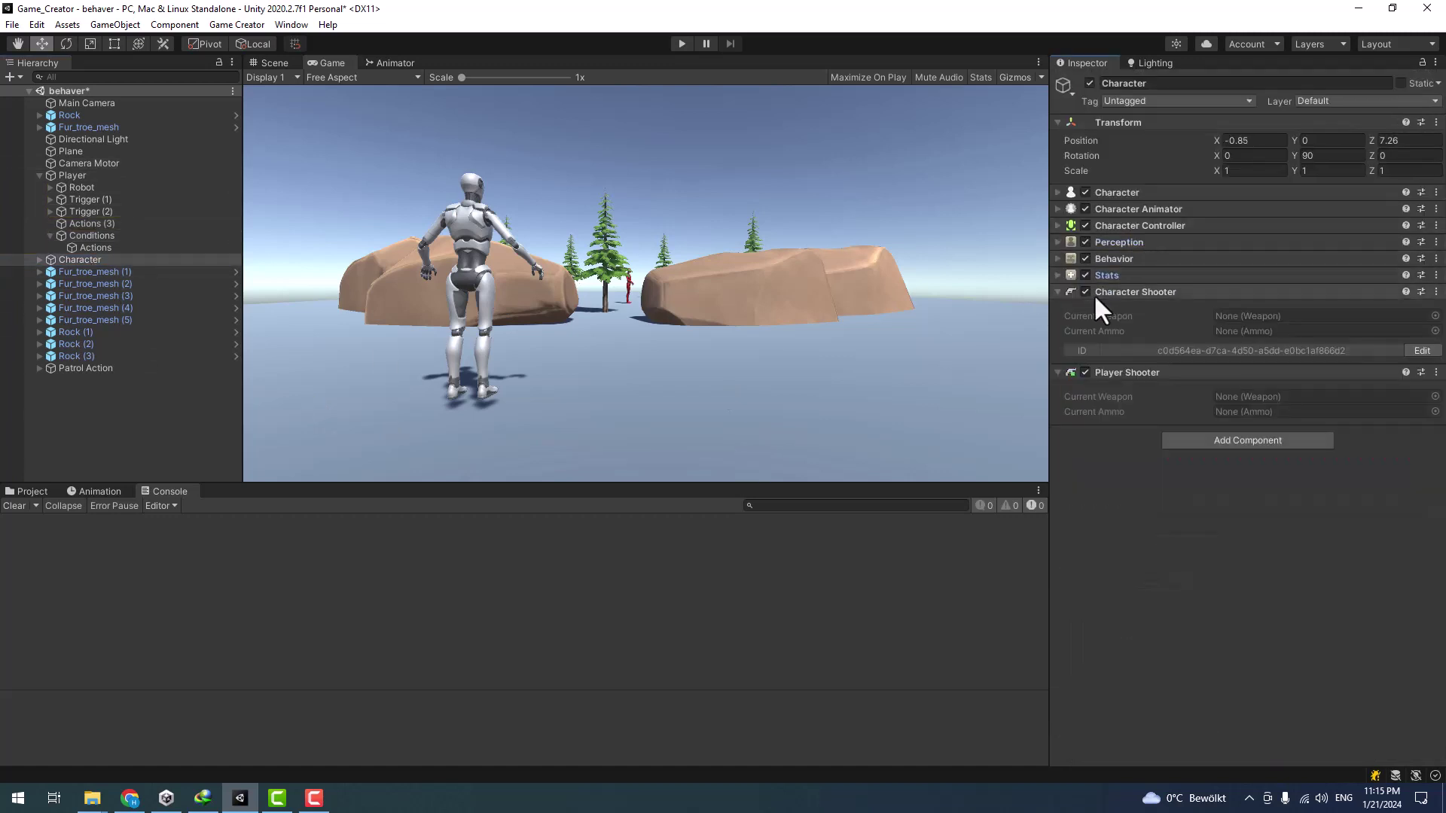
click(1232, 443)
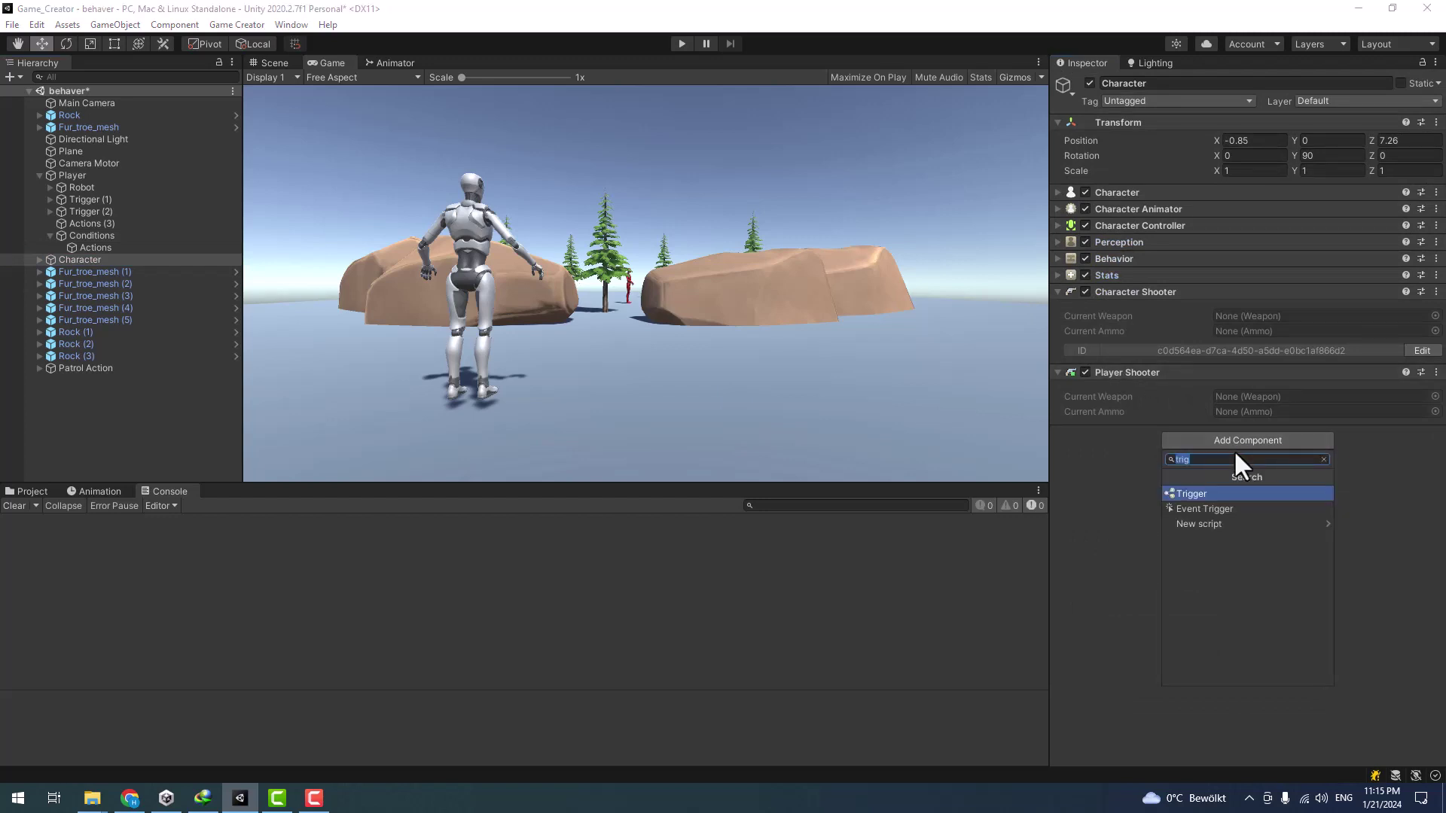
click(1209, 498)
click(1399, 468)
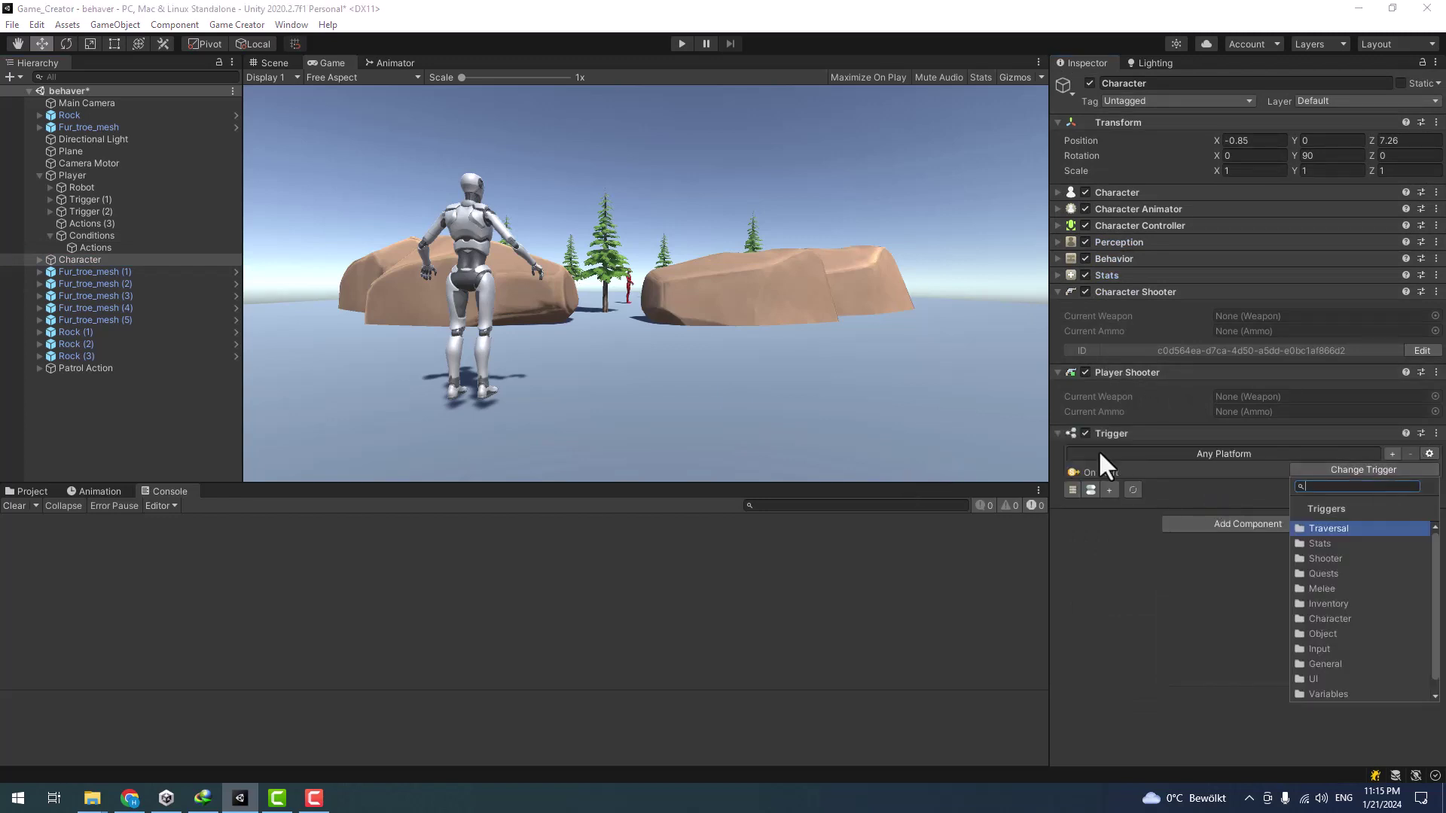
click(1340, 562)
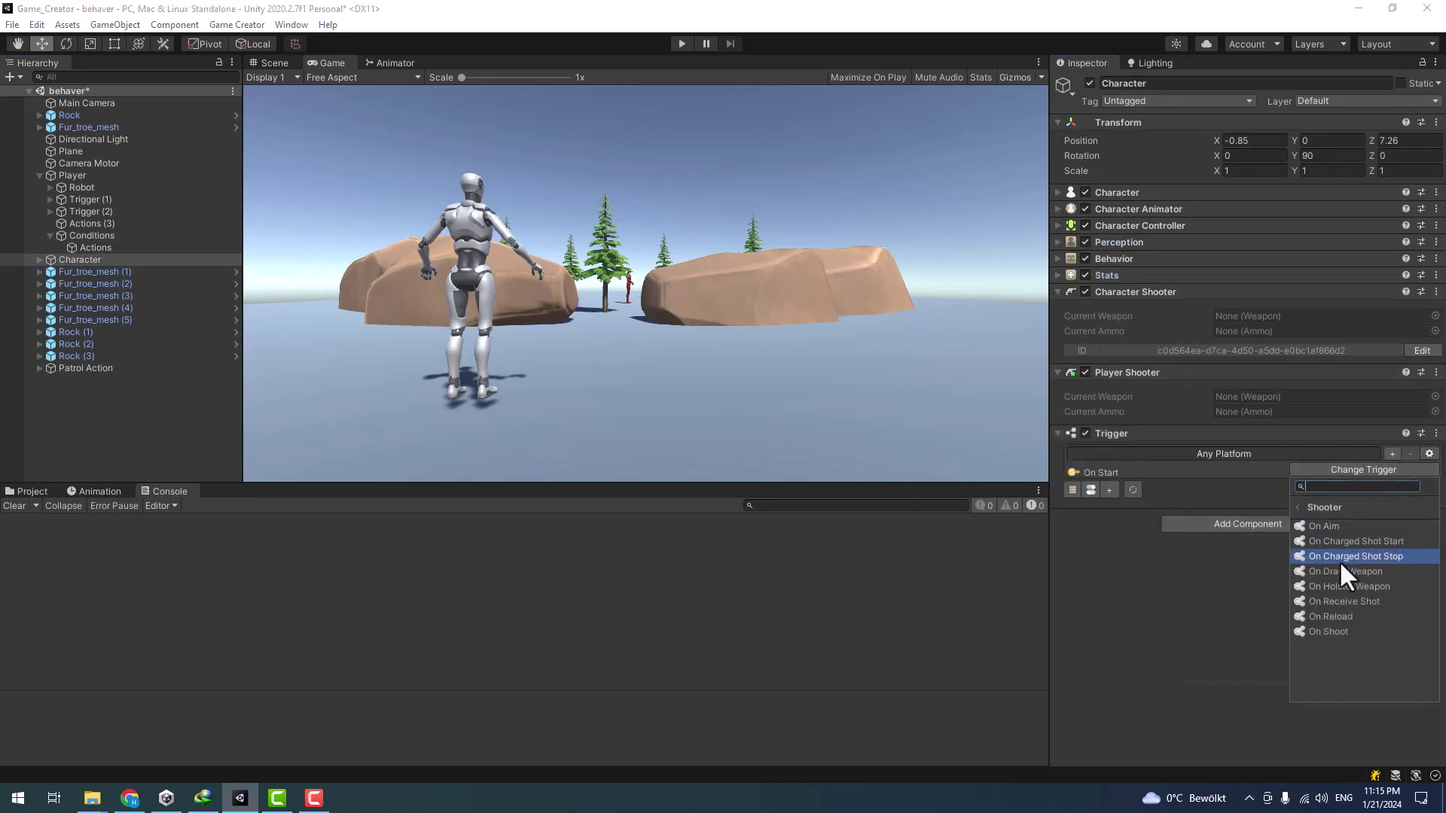
click(1381, 605)
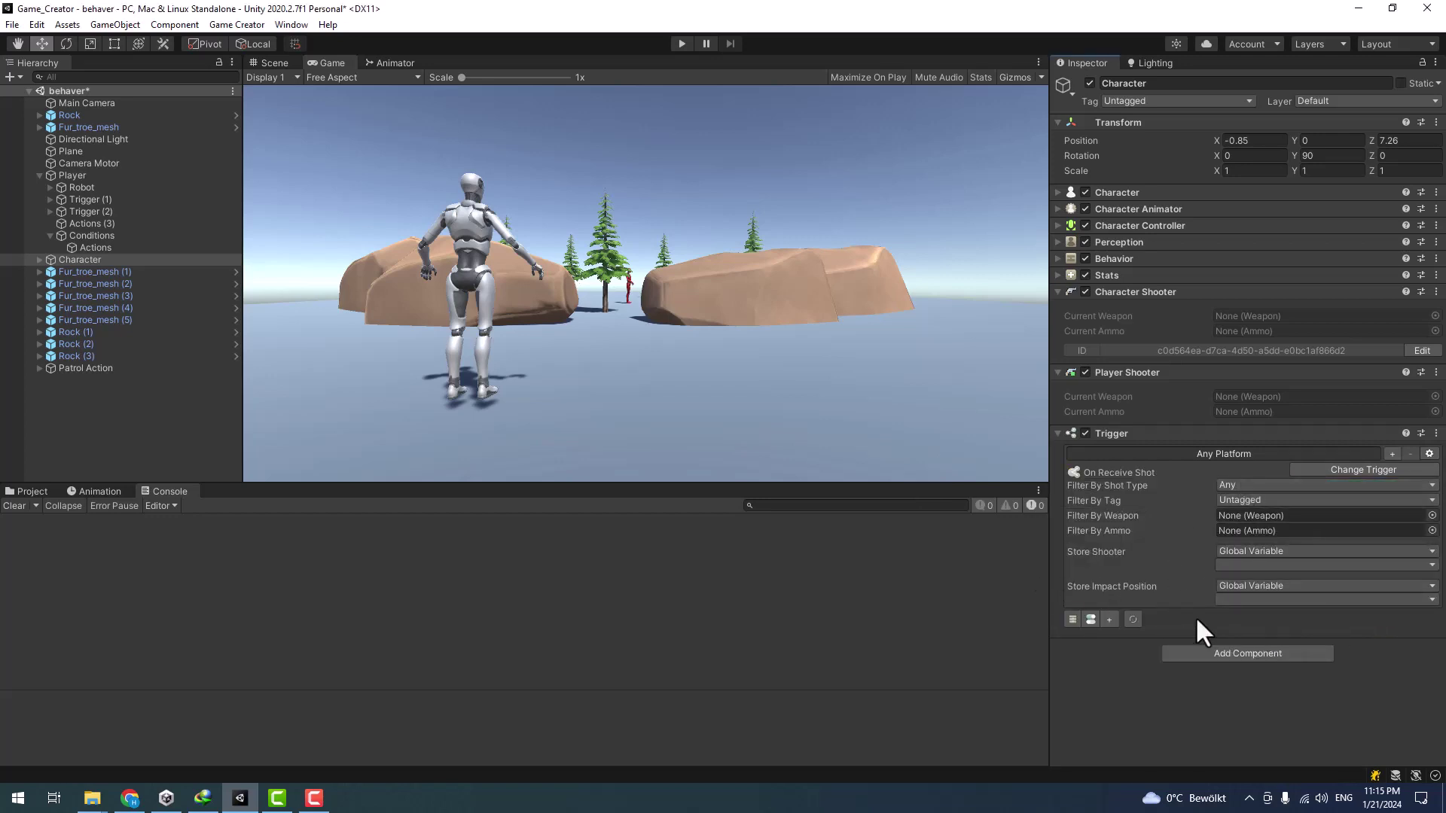
- Create a Conditions object for the Character's On Receive Shot trigger and open it from the hierarchy
click(1090, 620)
click(1153, 634)
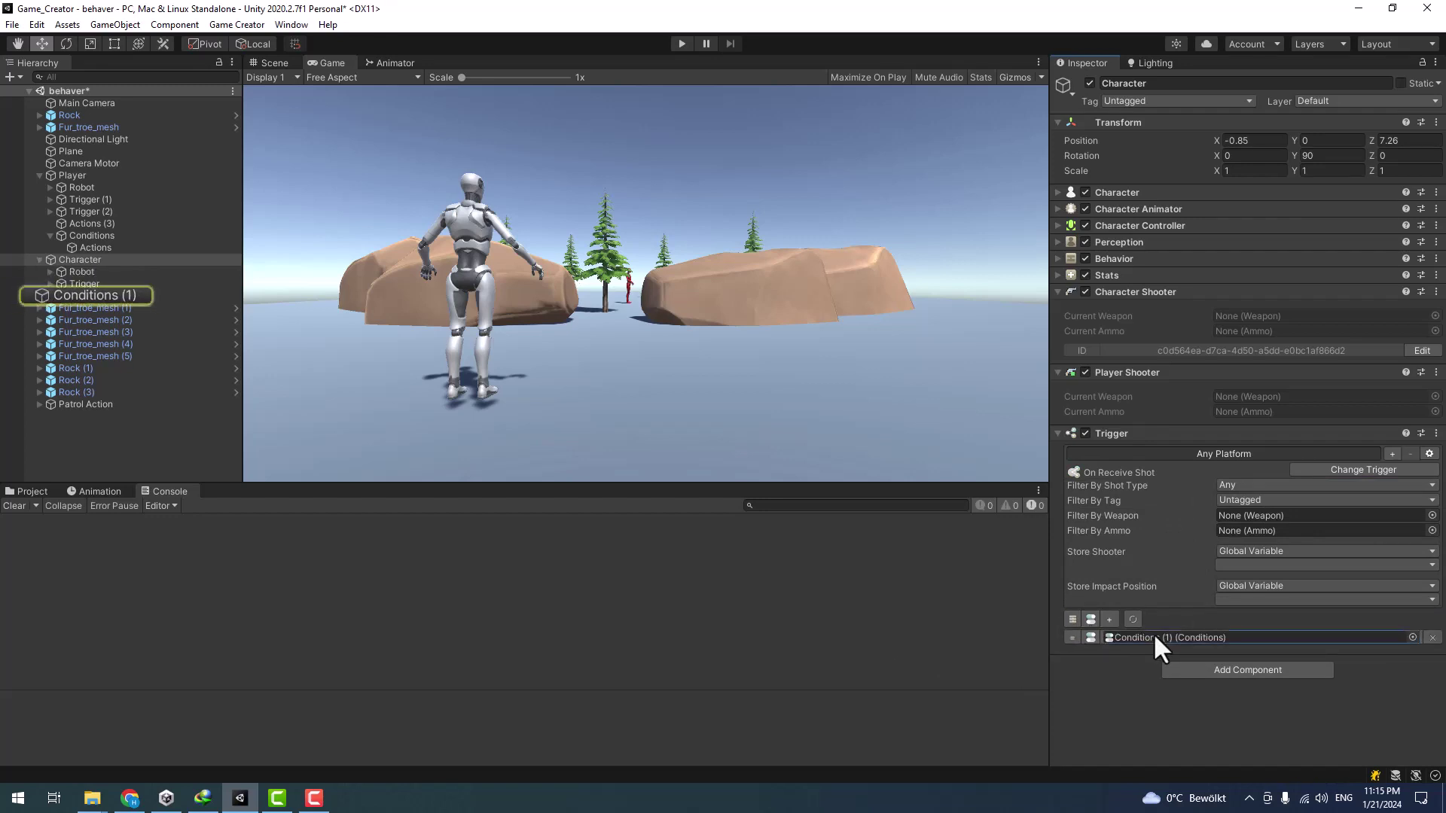
click(89, 297)
- Add an attribute condition to the clause and target the Character as a Game Object
click(1243, 226)
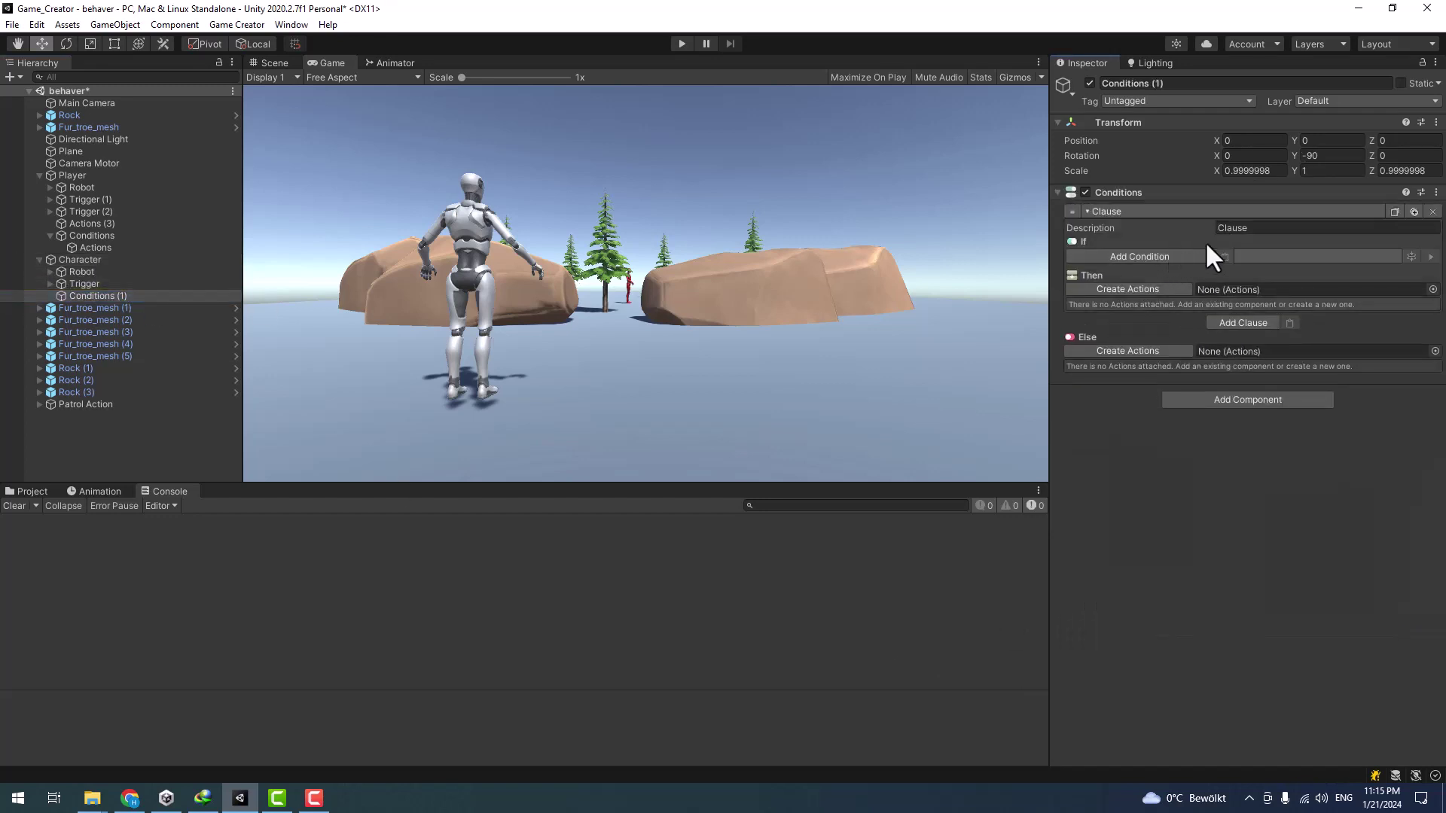
click(1172, 257)
text(att)
click(1118, 316)
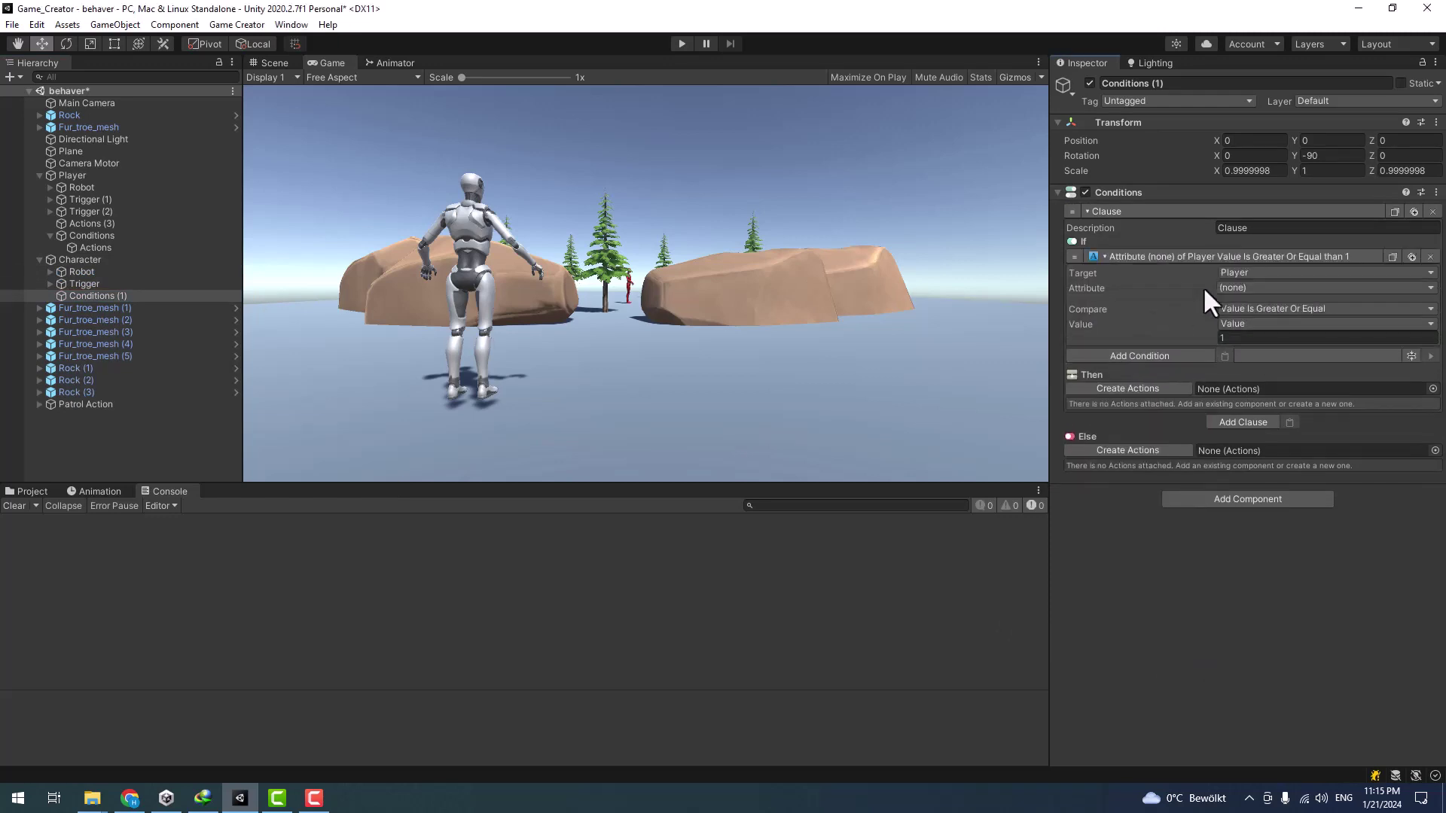
click(1265, 273)
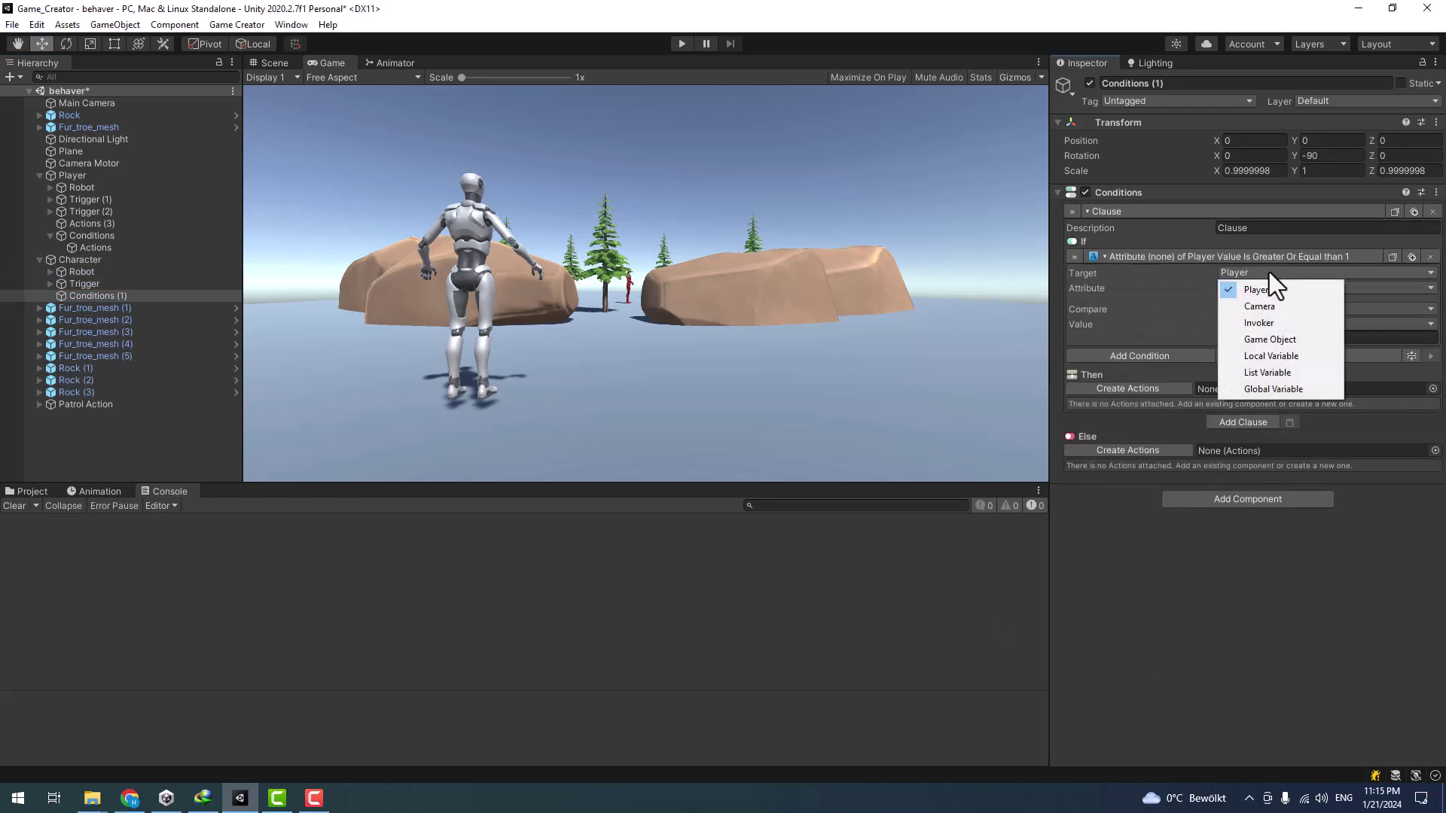
click(1285, 340)
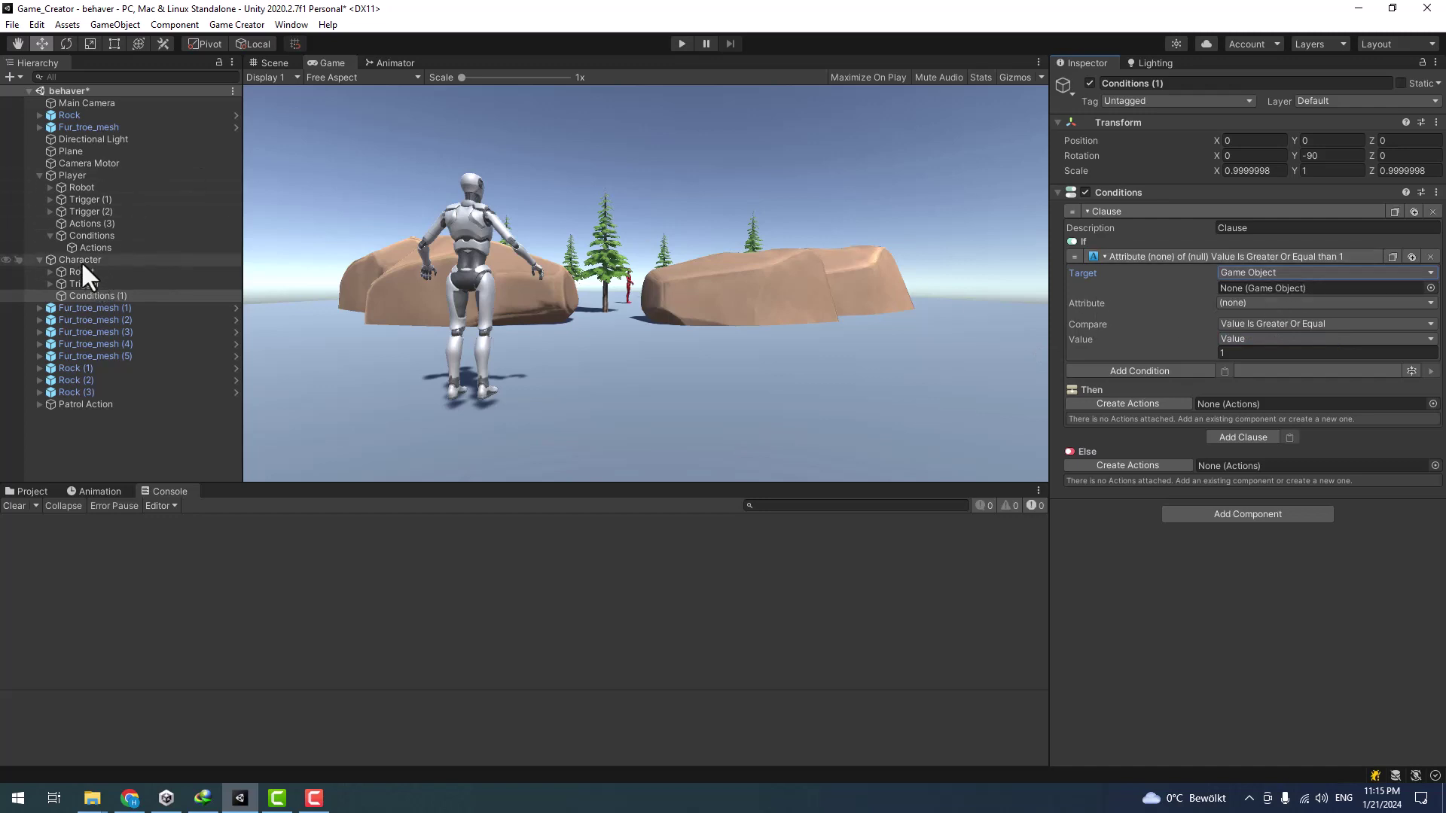
mouse_move(80, 261)
mouse_down()
mouse_move(1307, 283)
mouse_move(1277, 293)
mouse_up()
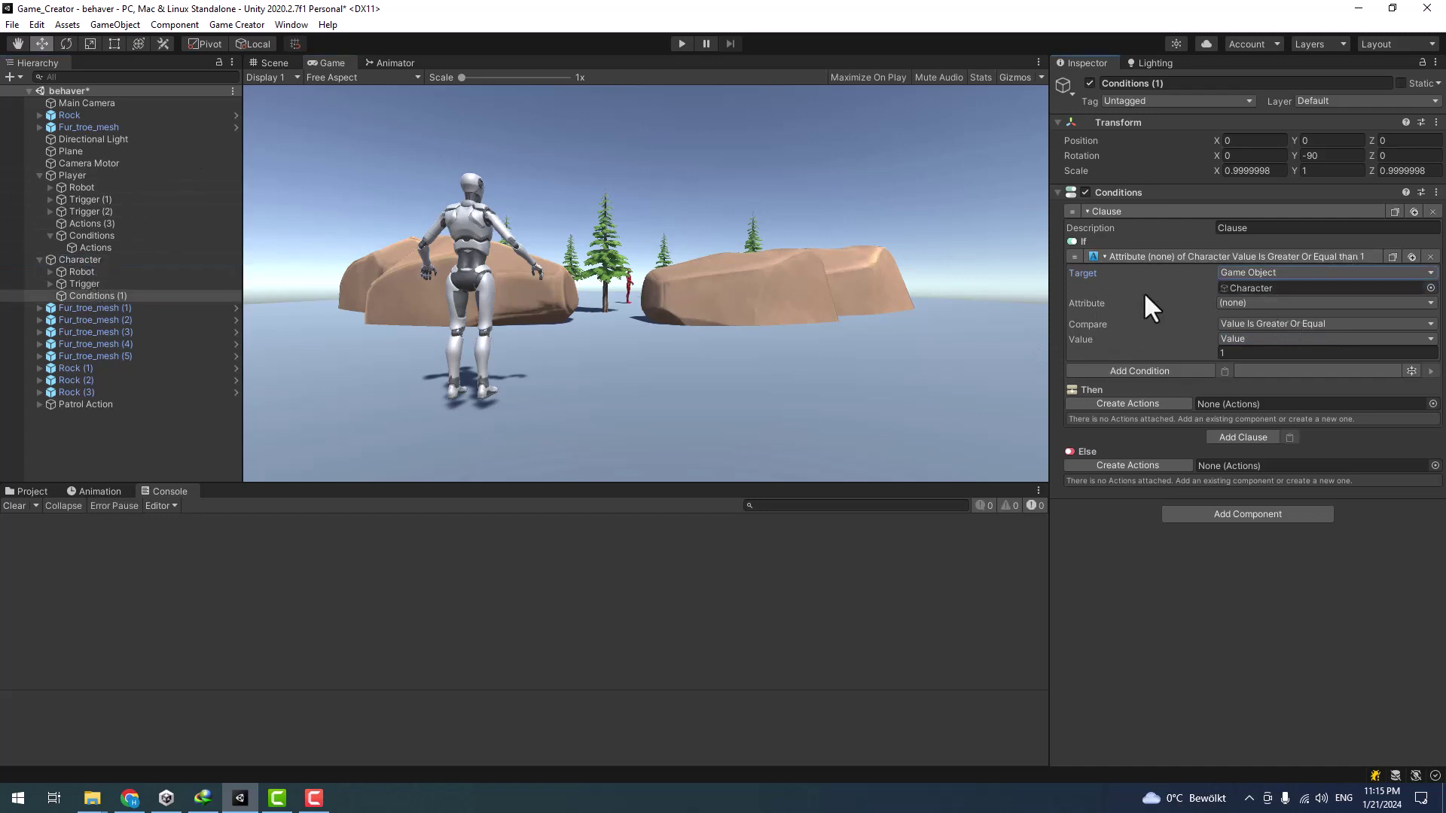
- Set the condition to check that the Character's health value is less than or equal to 0
click(1254, 302)
click(1250, 340)
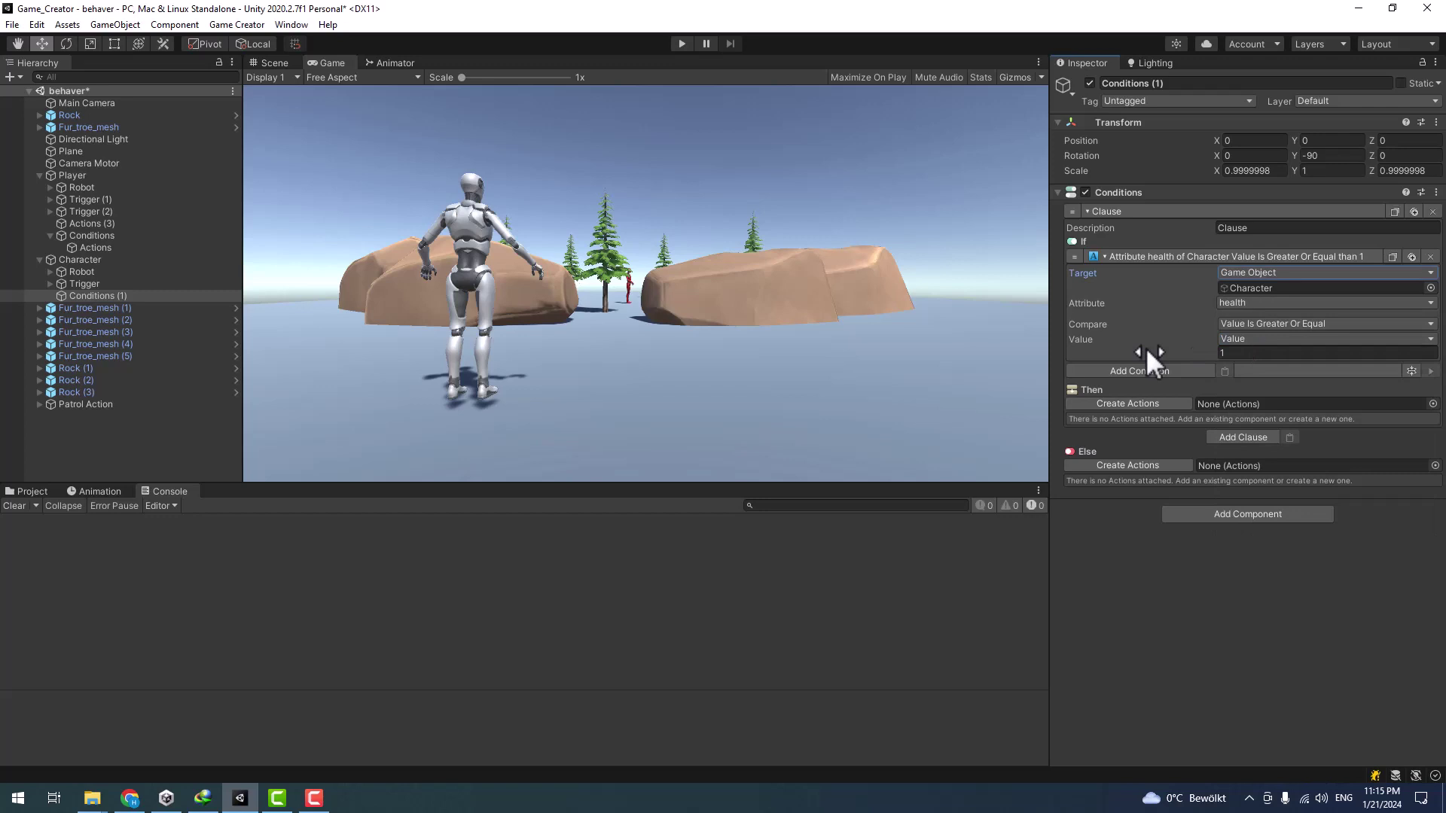
click(1271, 324)
click(1289, 355)
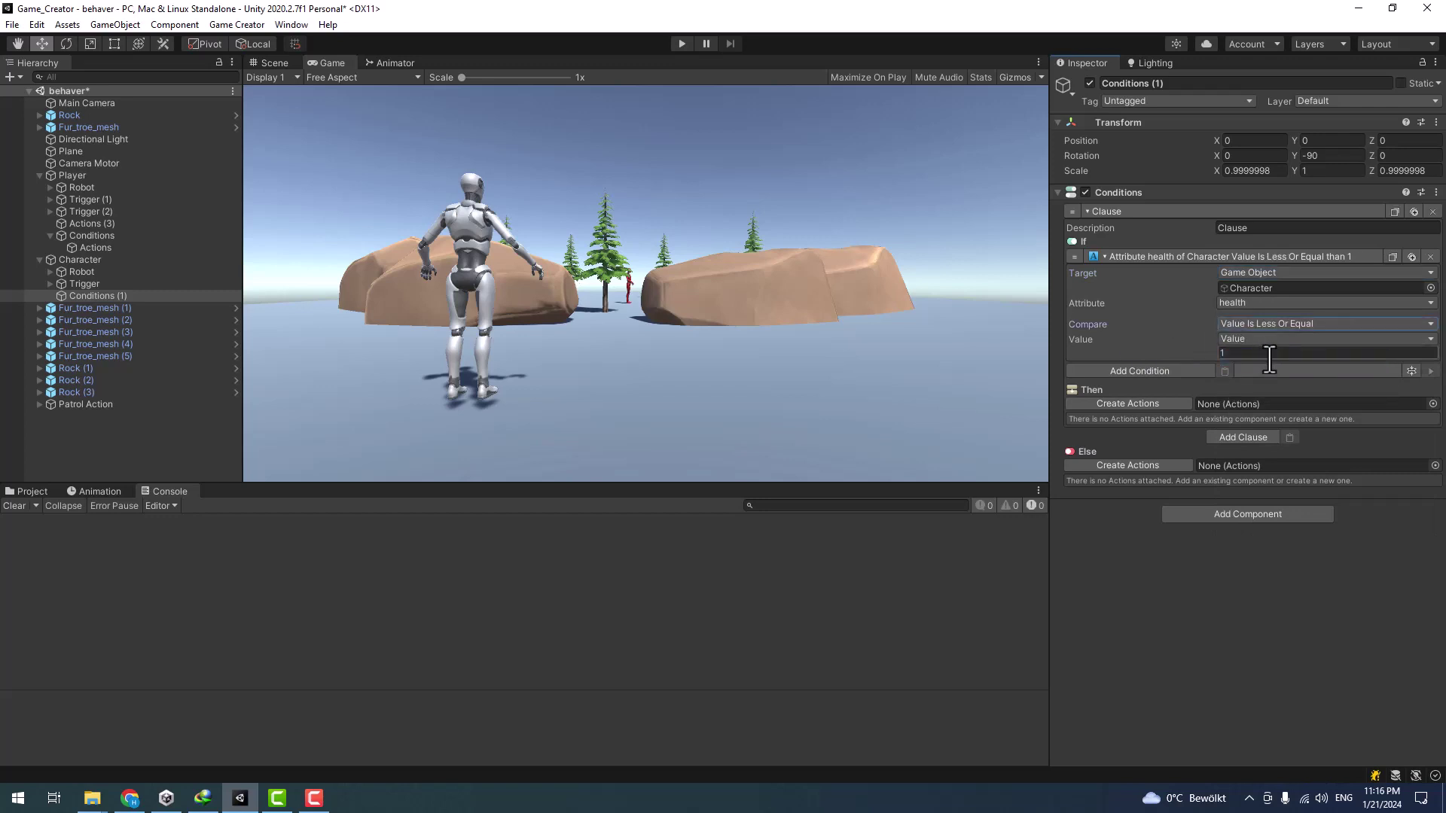
click(1269, 353)
text(0)
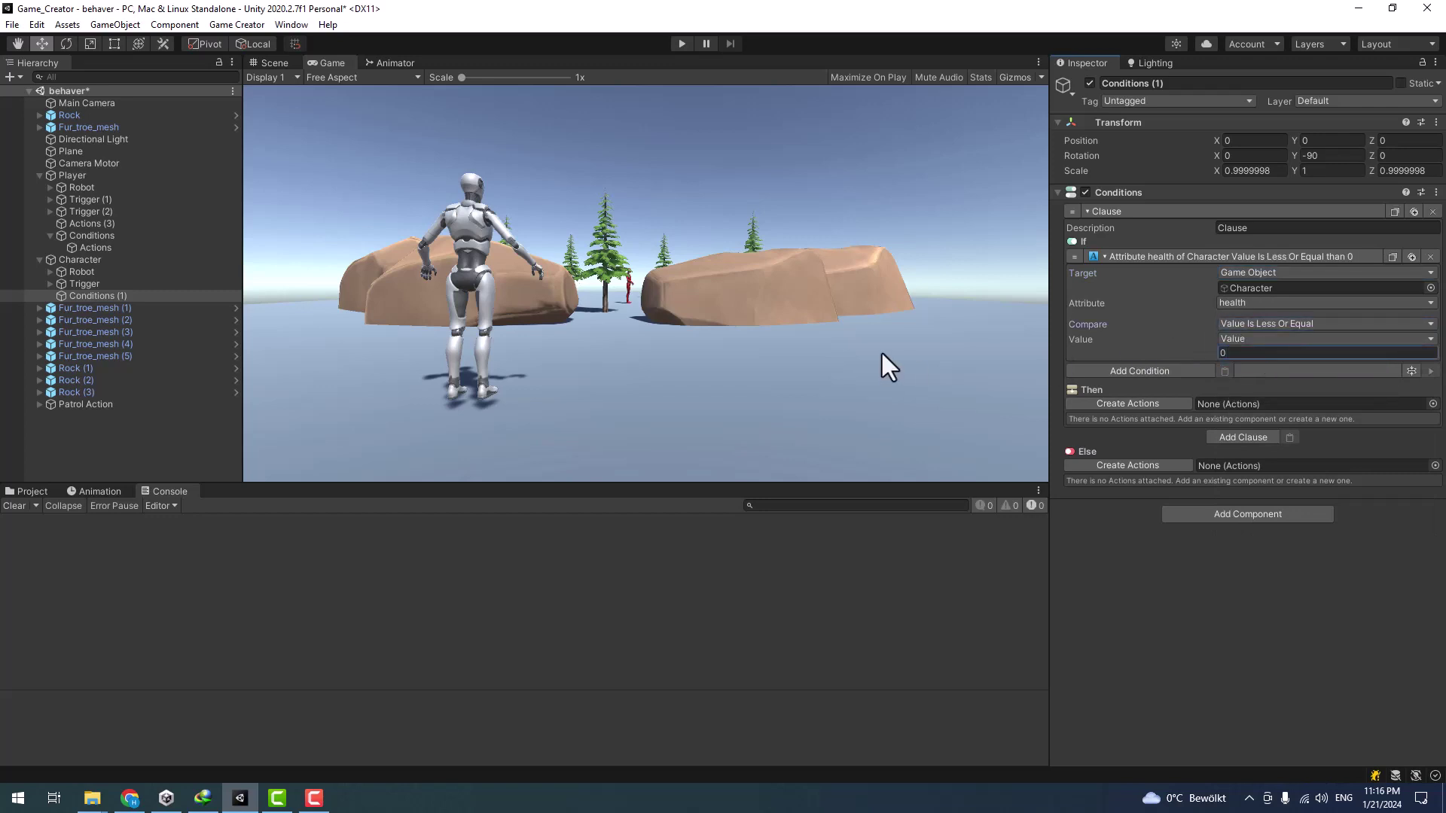
- Create Actions for the Then branch with a Change Property action that switches off the Character's Is Controllable property
click(1167, 404)
click(1203, 414)
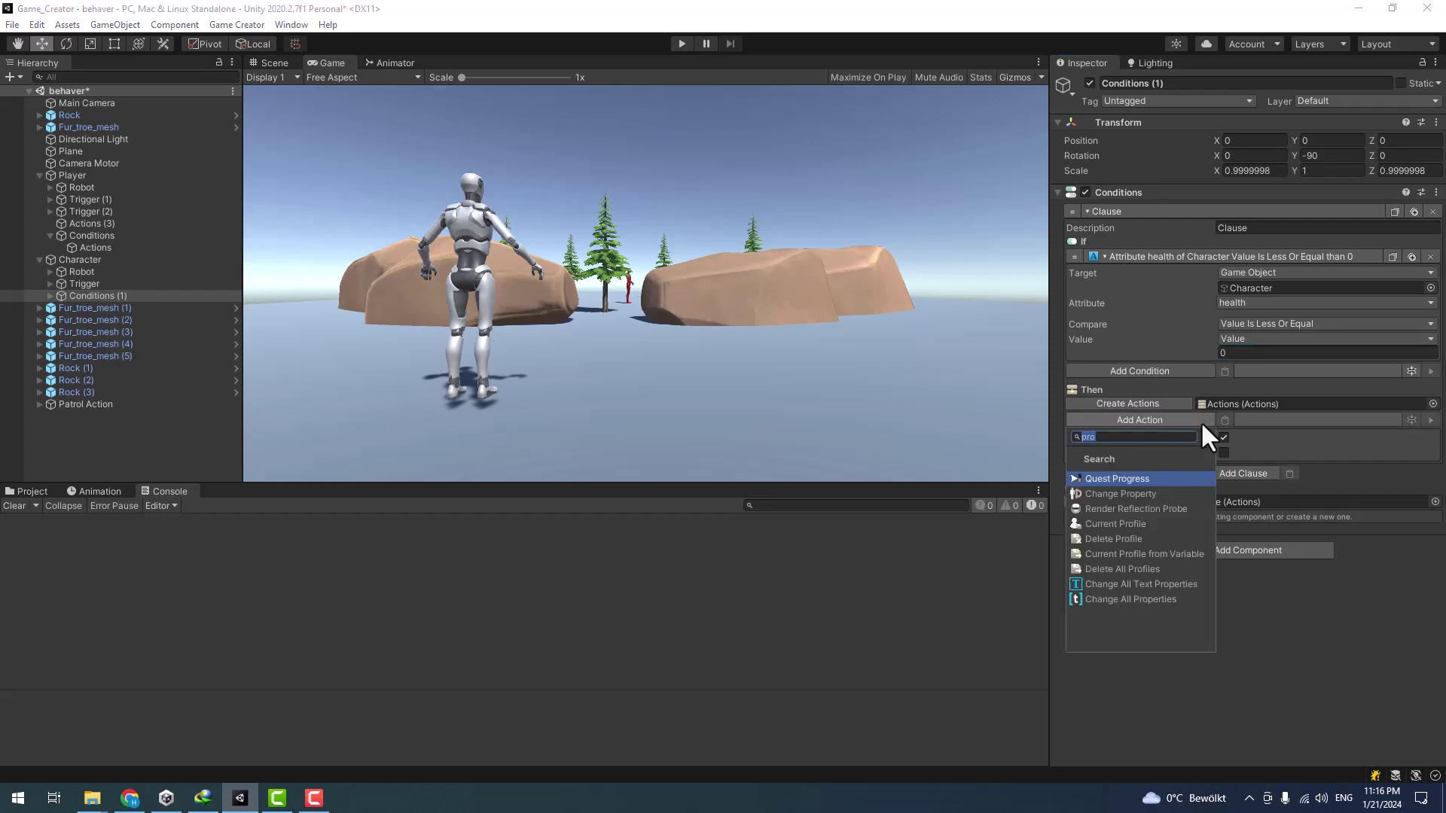
click(1148, 493)
click(1270, 435)
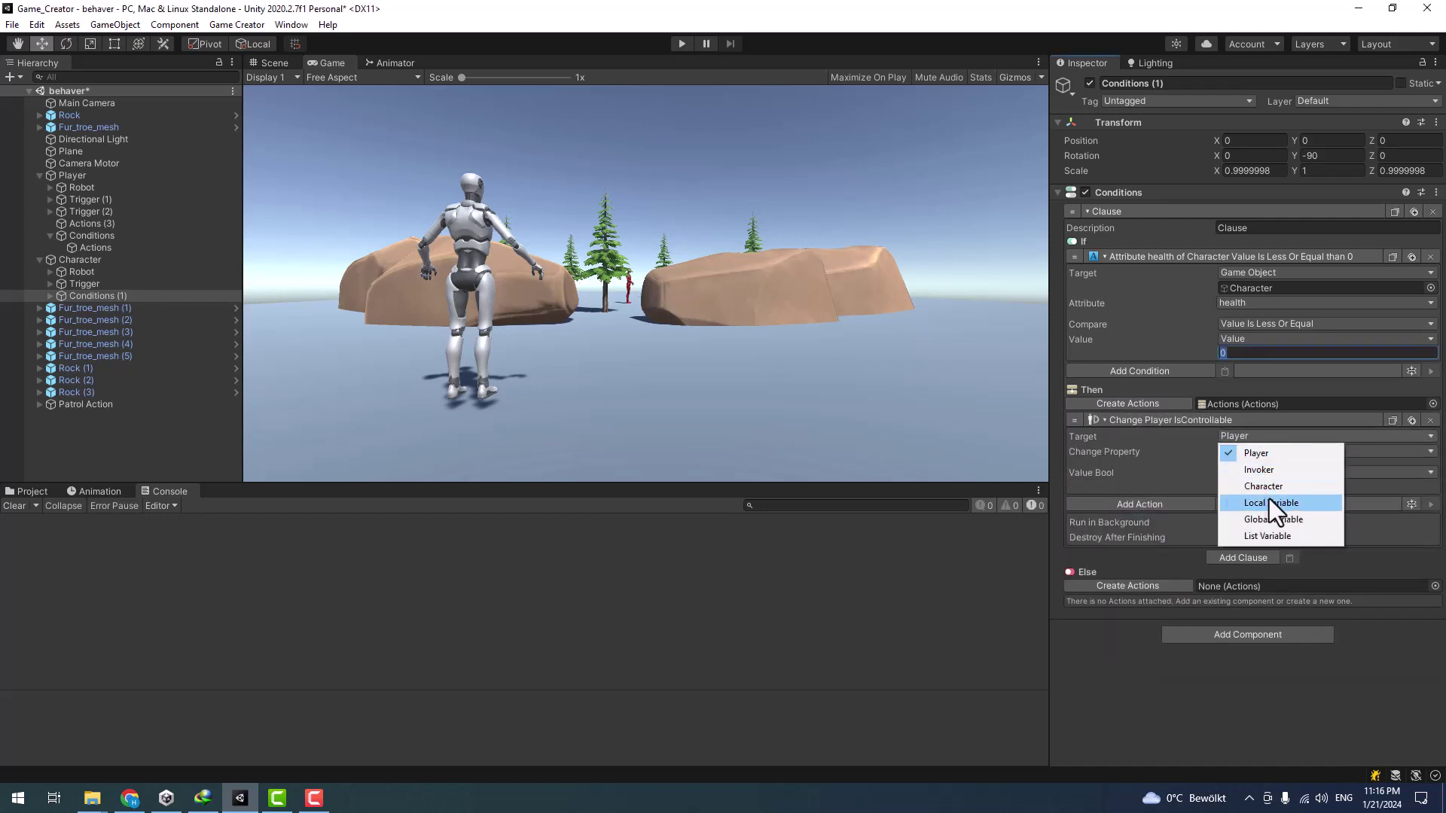
click(1272, 488)
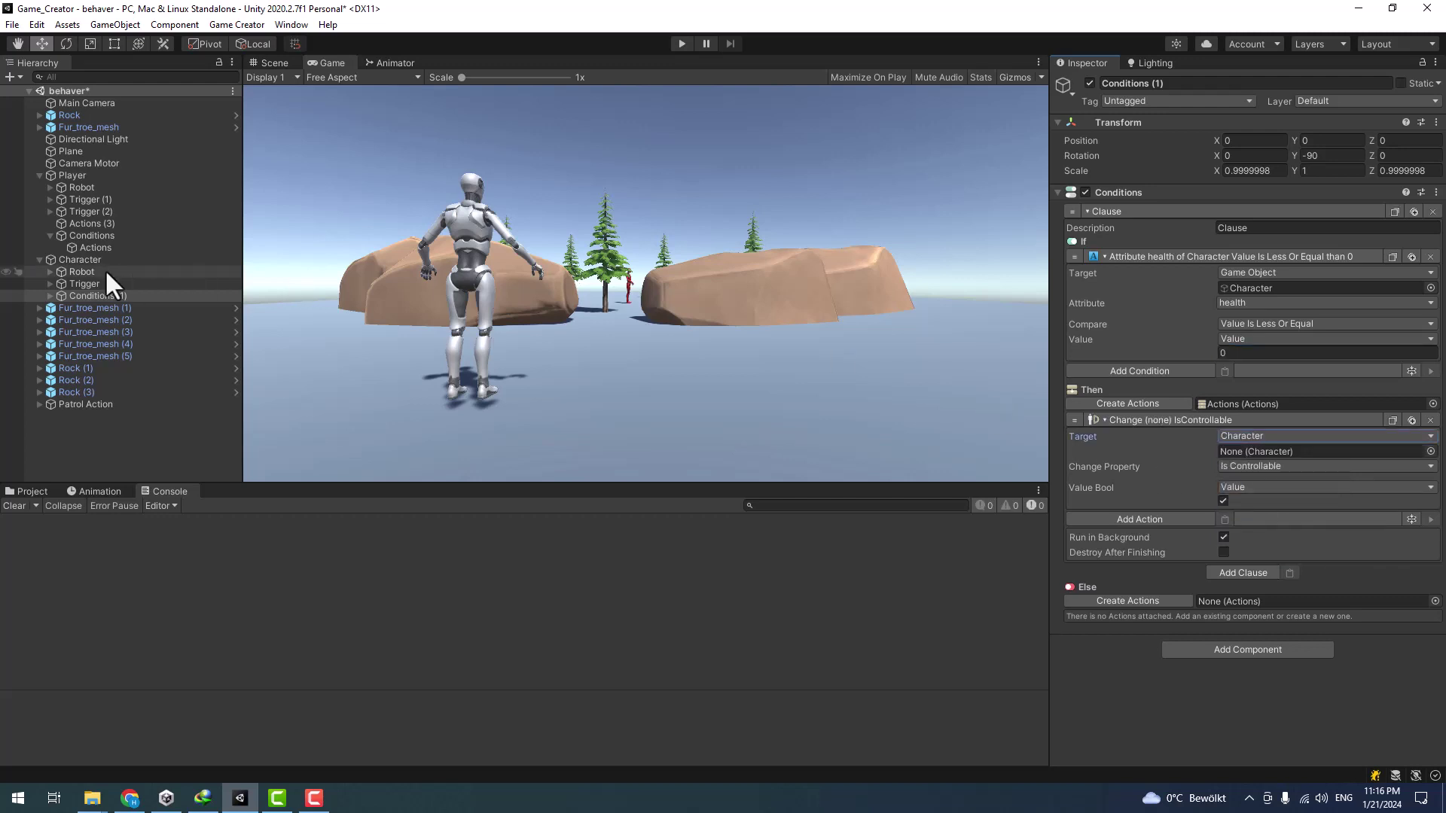
drag(79, 260, 1286, 454)
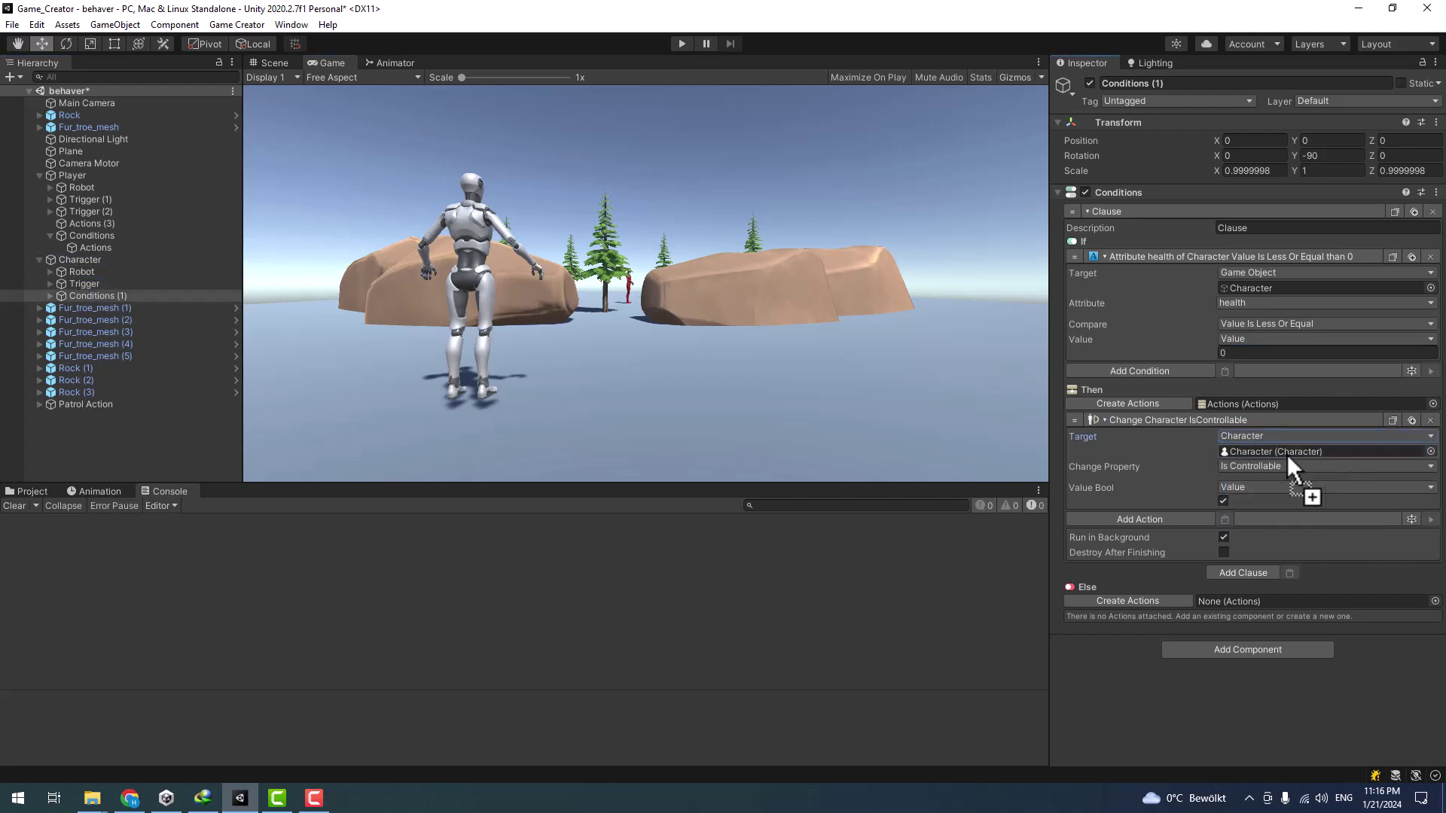
click(1224, 501)
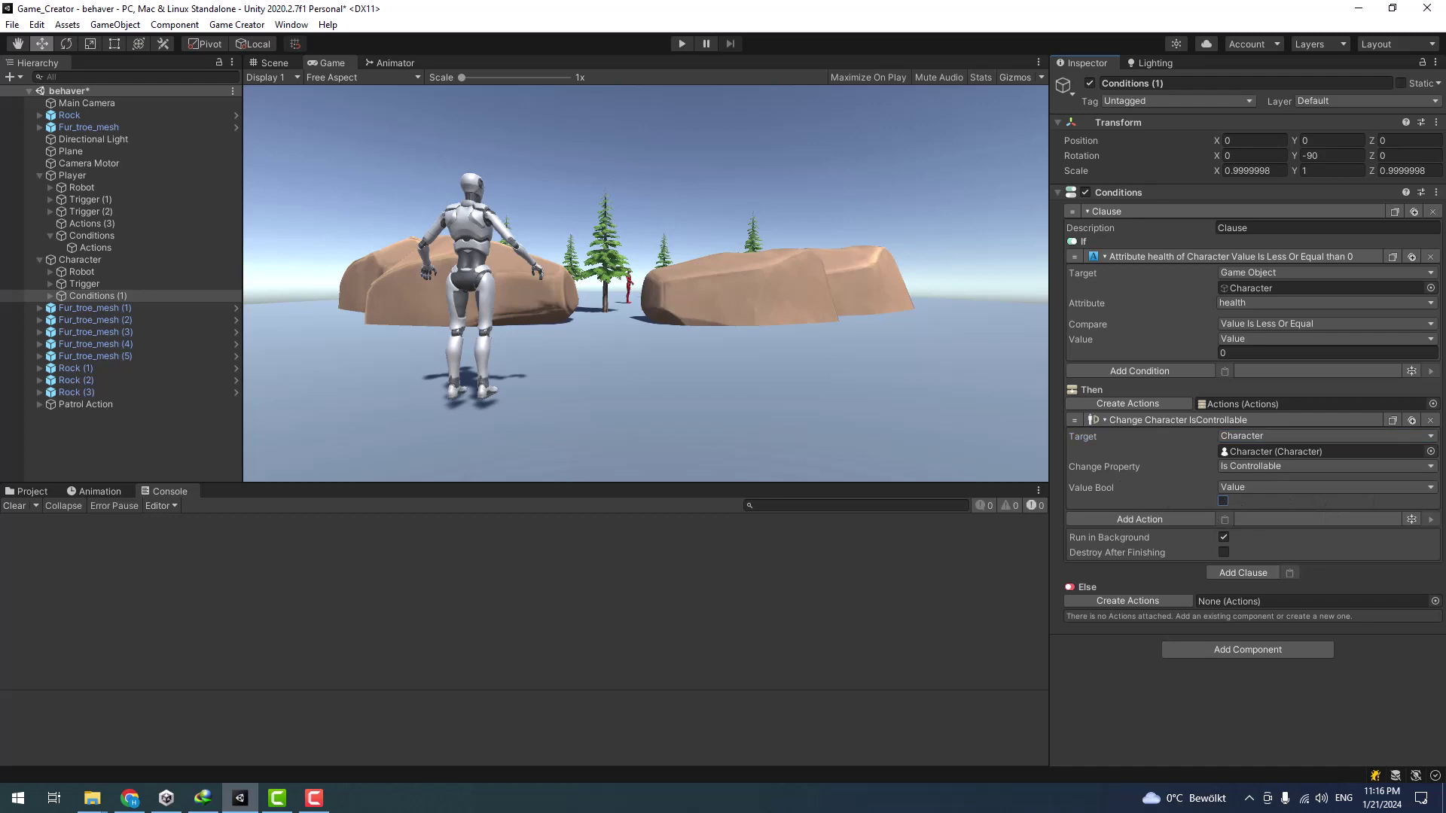
- Add a Character Ragdoll action to the Then branch and collapse both of the branch's actions
click(1160, 518)
text(rag)
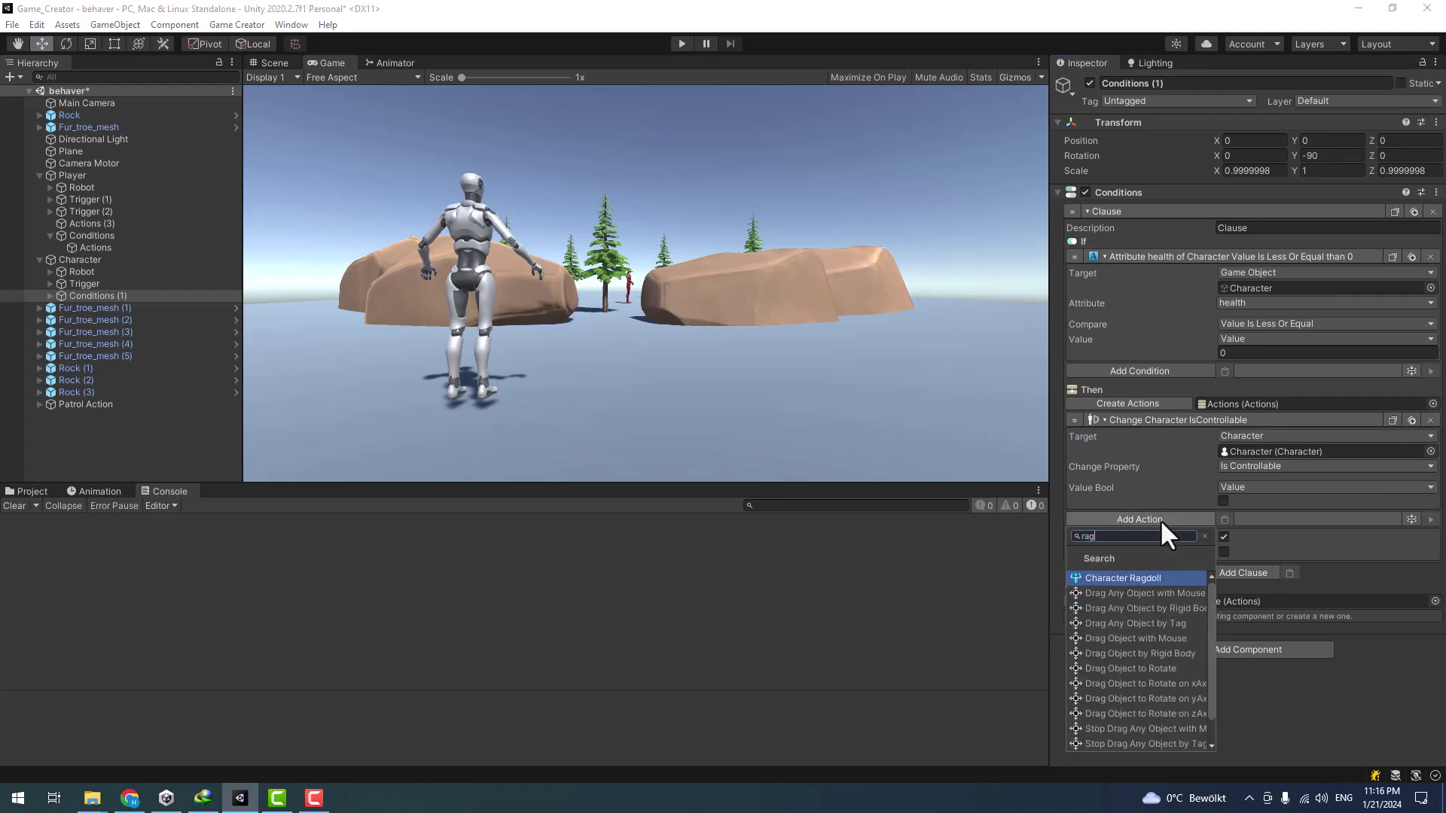
click(1129, 577)
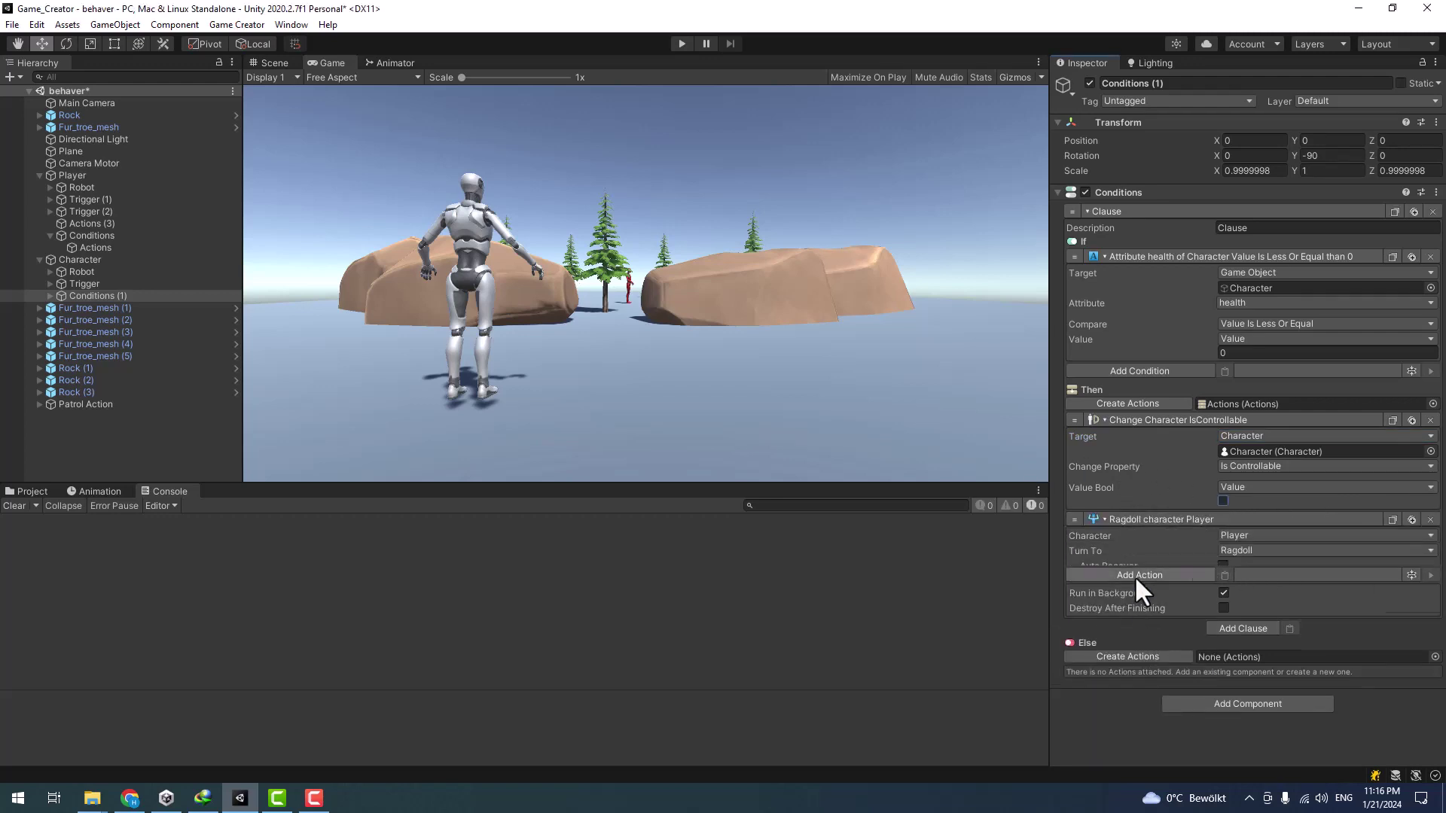
click(1113, 420)
click(1124, 436)
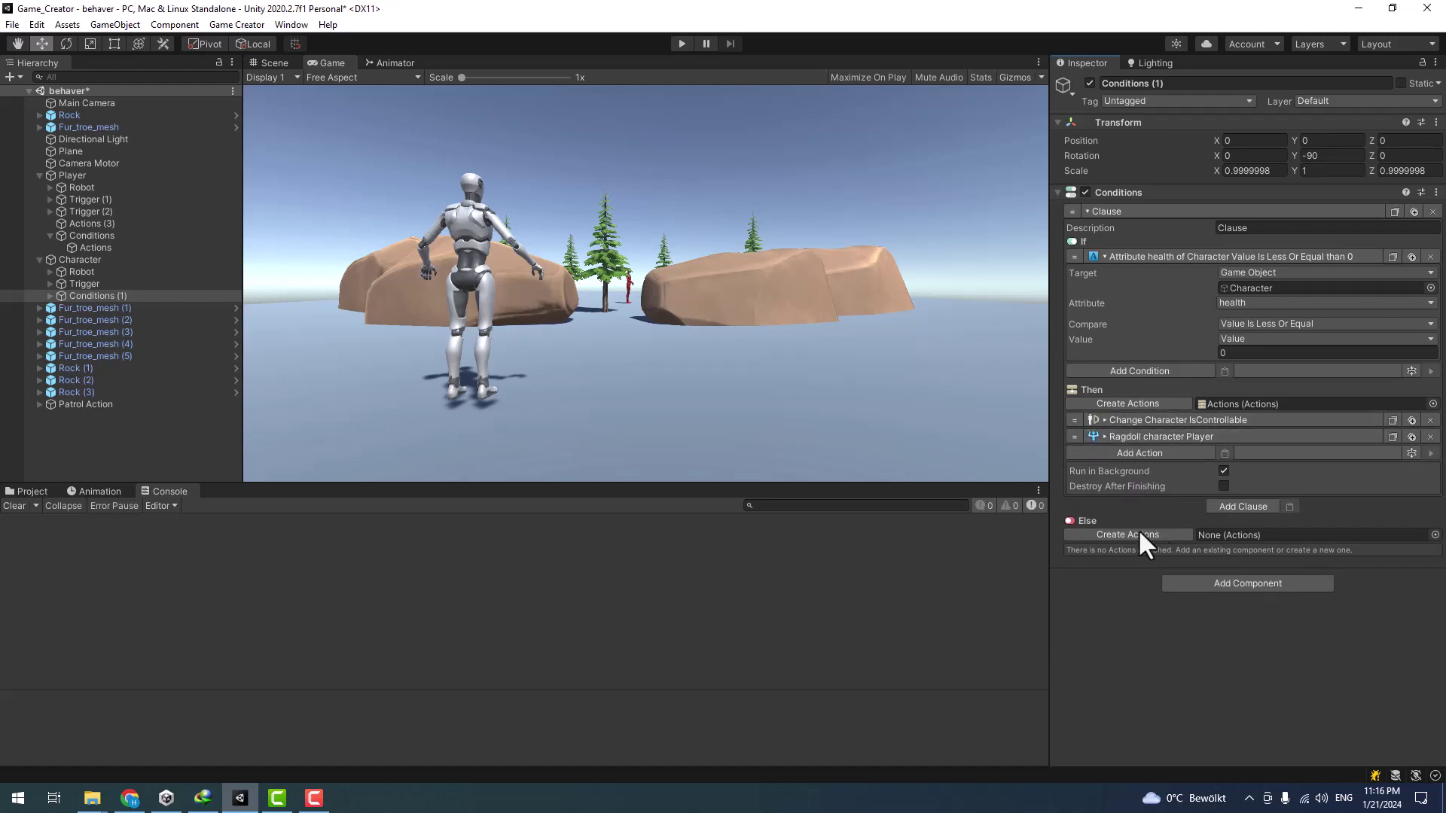
- Create Actions for the Else branch and add an attribute-changing action that targets the Character as a Game Object
click(1159, 535)
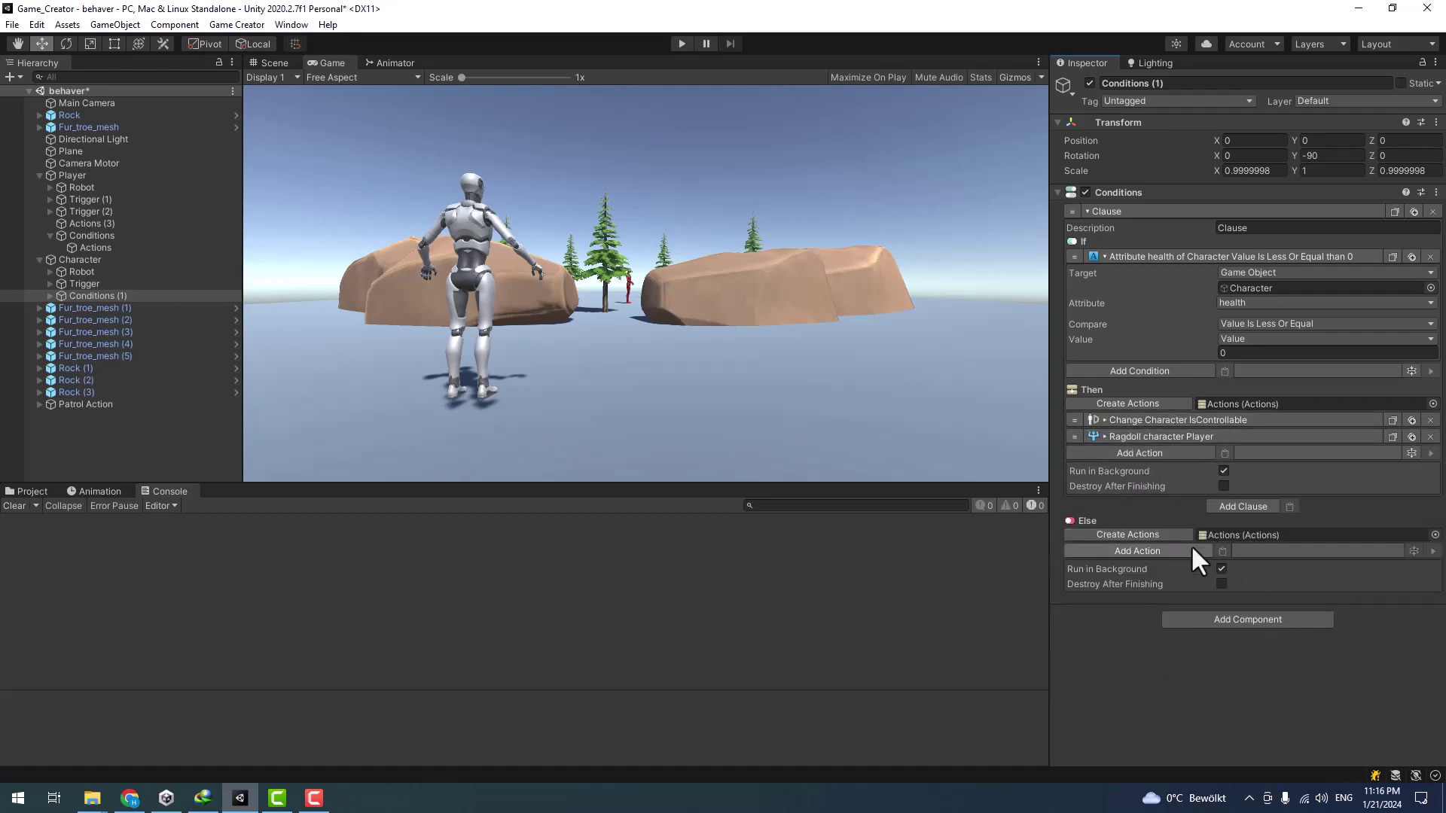
click(1183, 545)
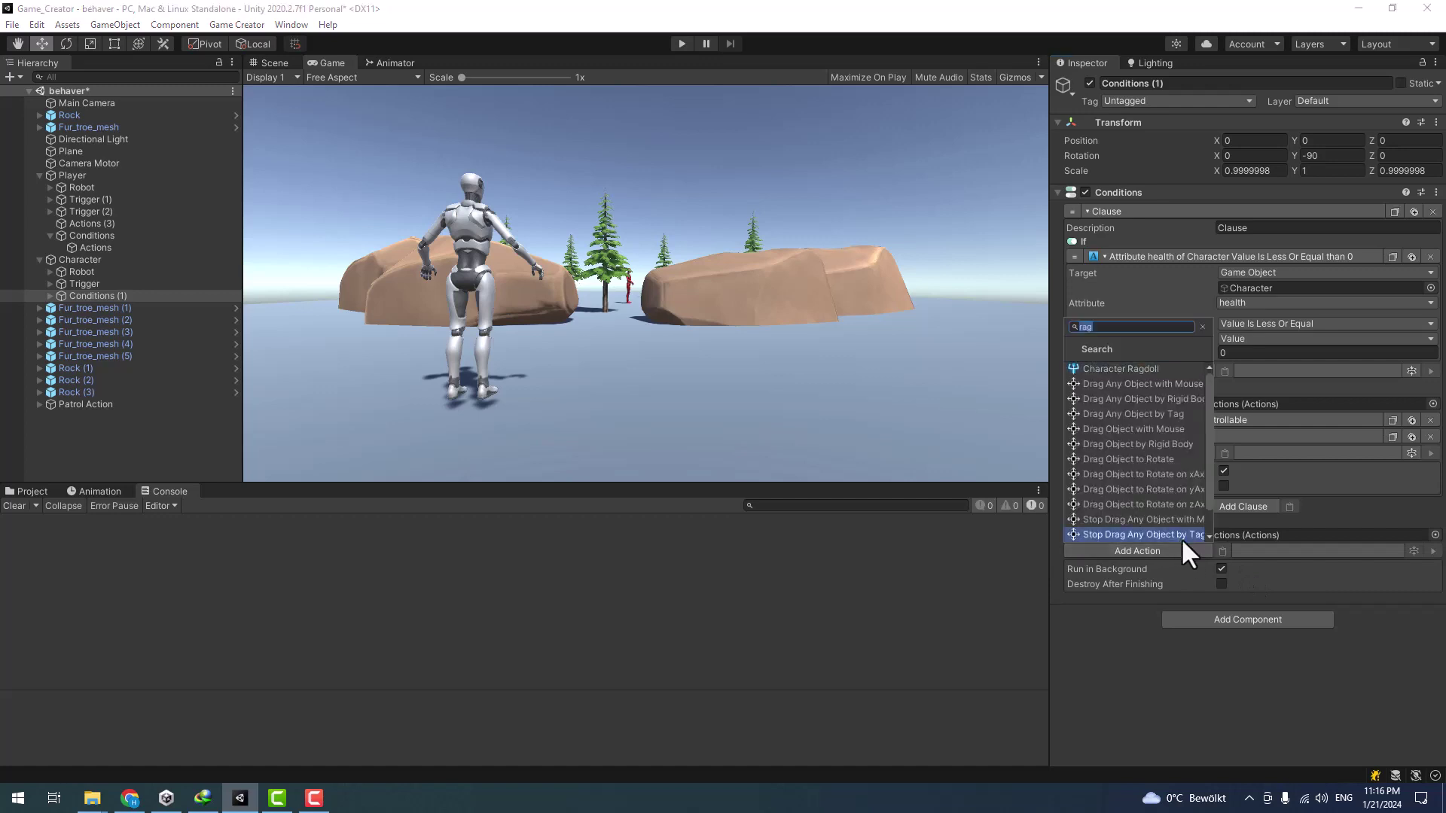
text(cha)
key(Return)
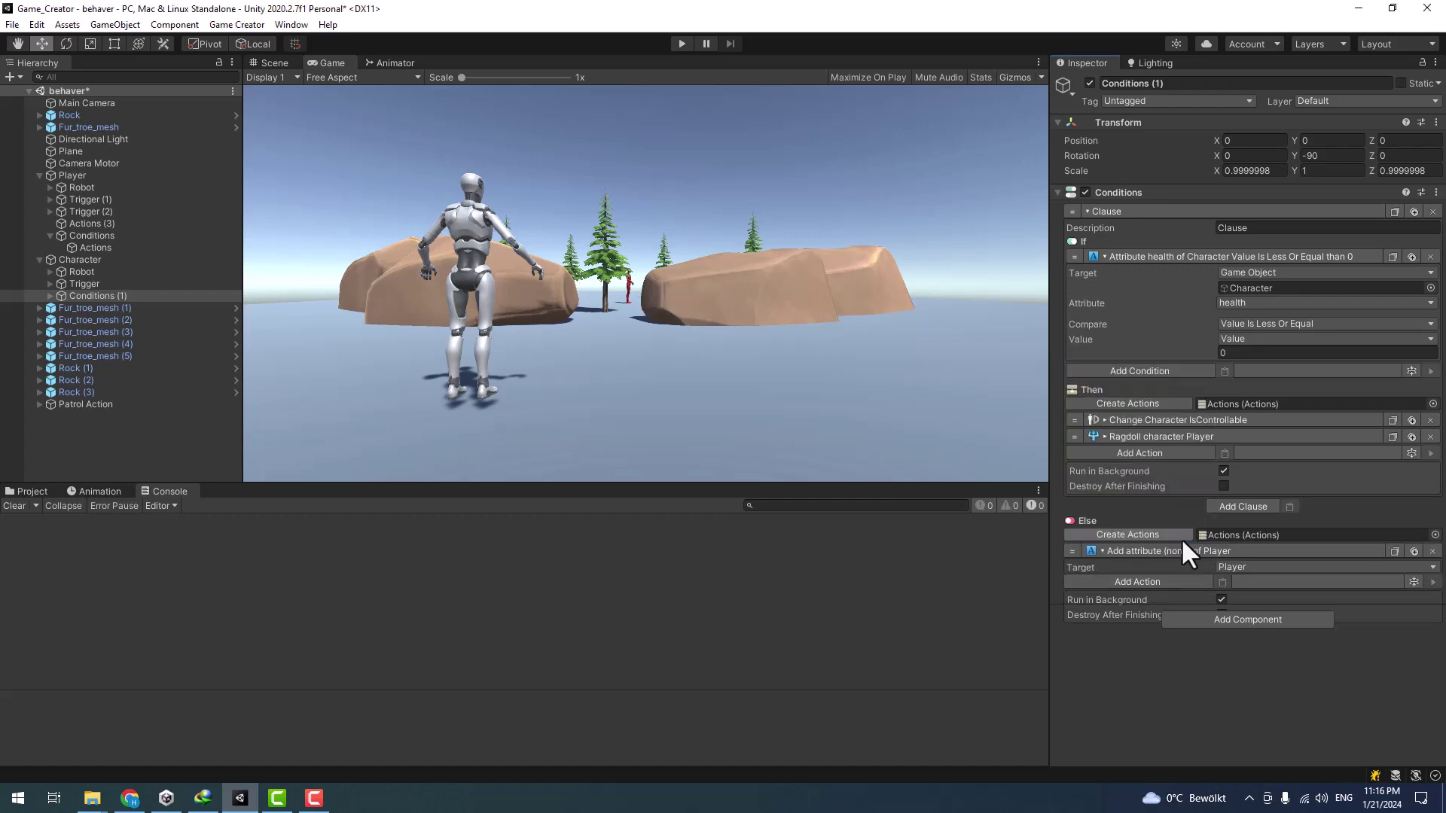
click(1238, 568)
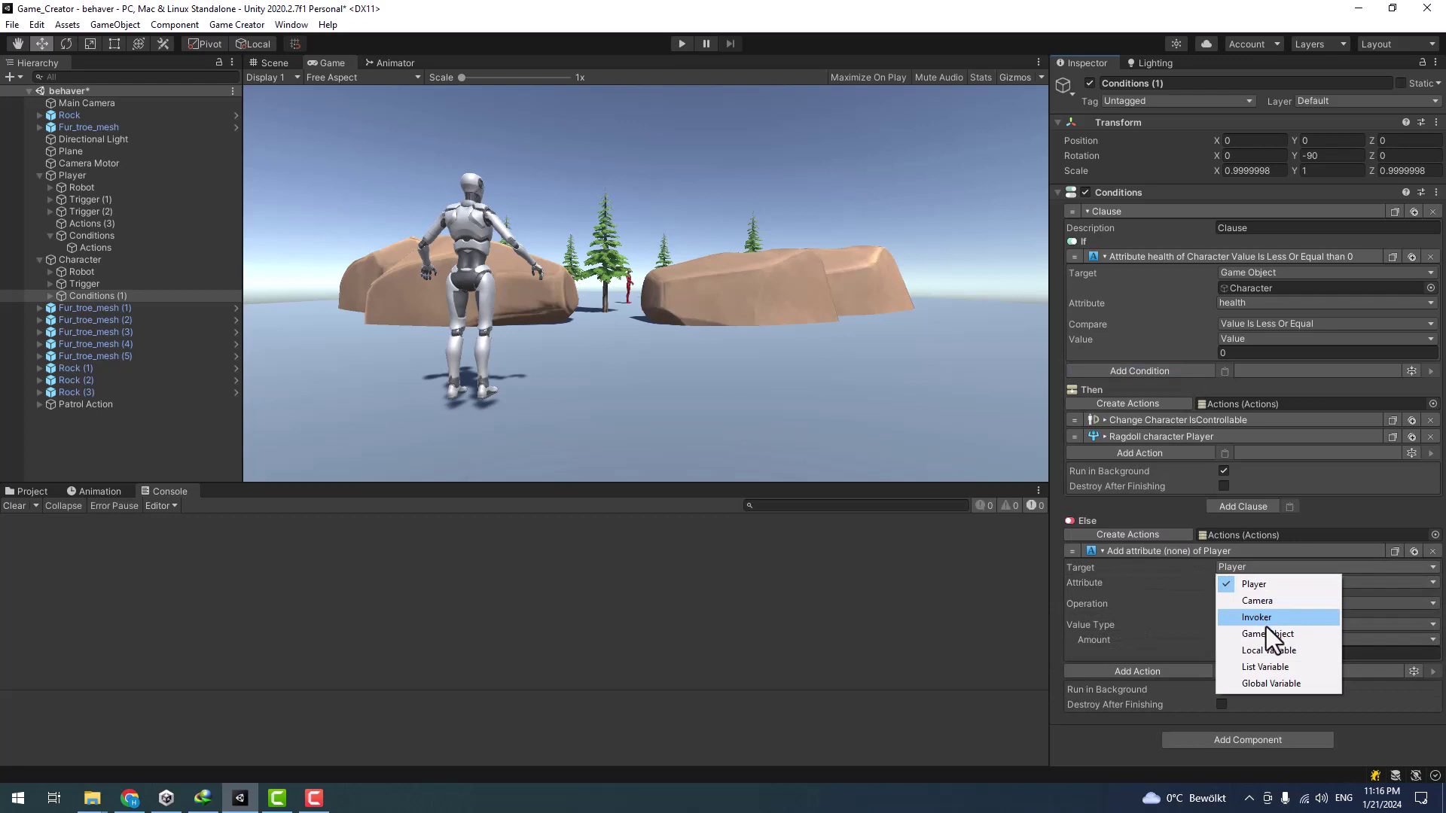
click(1267, 630)
mouse_move(75, 257)
mouse_down()
mouse_move(1291, 636)
mouse_move(1247, 577)
mouse_up()
- Set the Else action to subtract 10 from the Character's health attribute
click(1247, 596)
click(1244, 395)
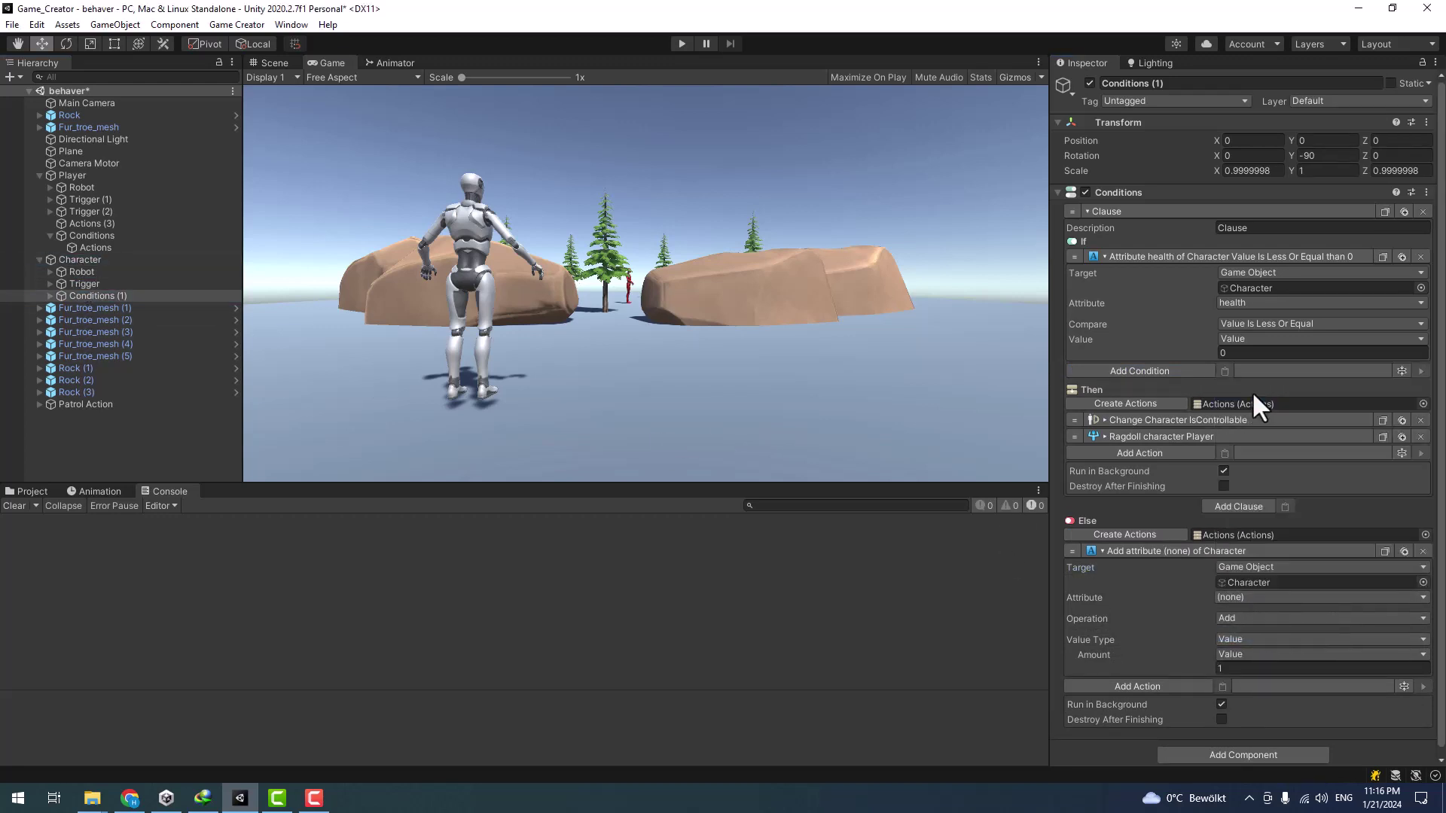
click(1241, 669)
text(10)
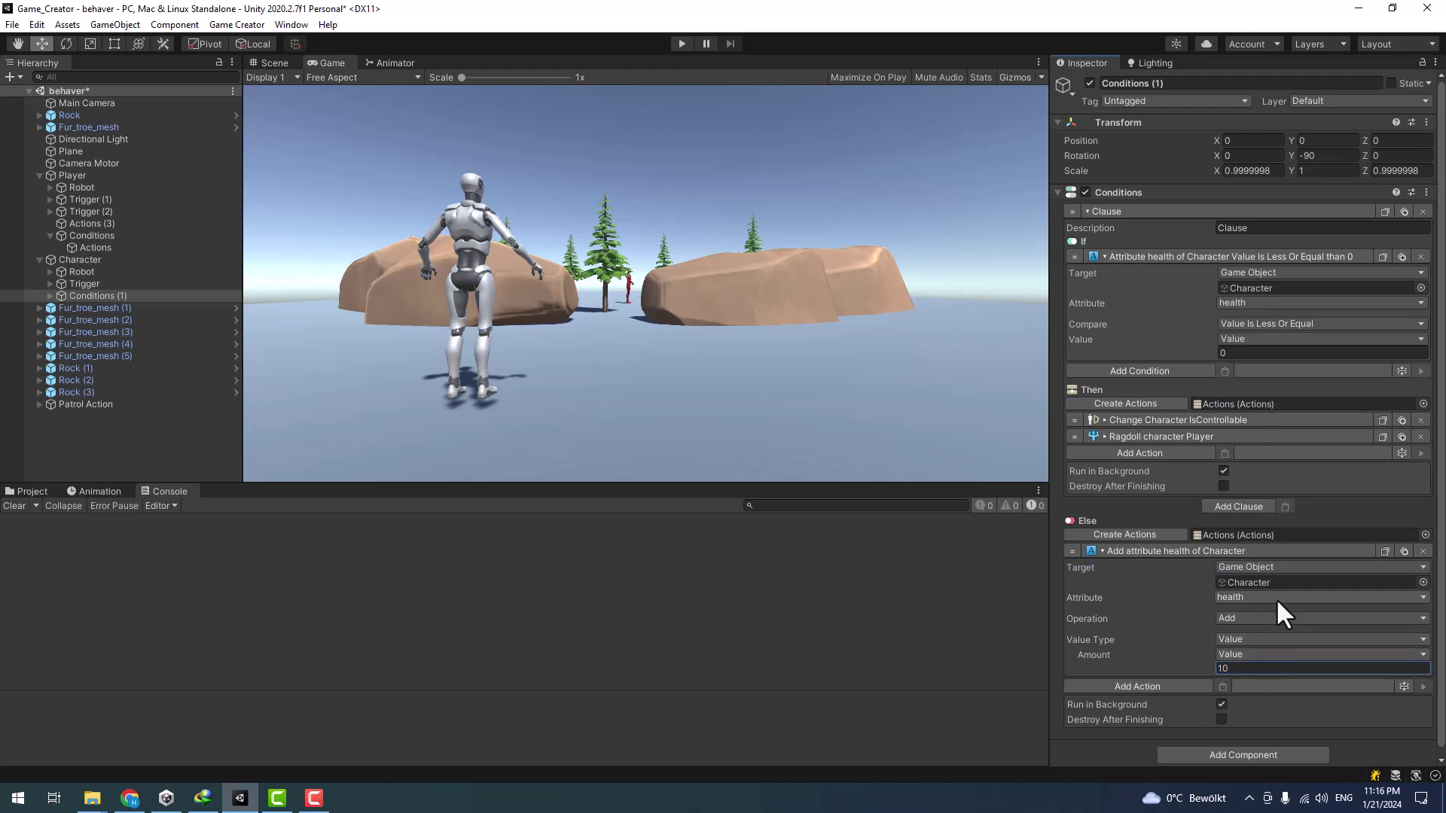
click(1273, 618)
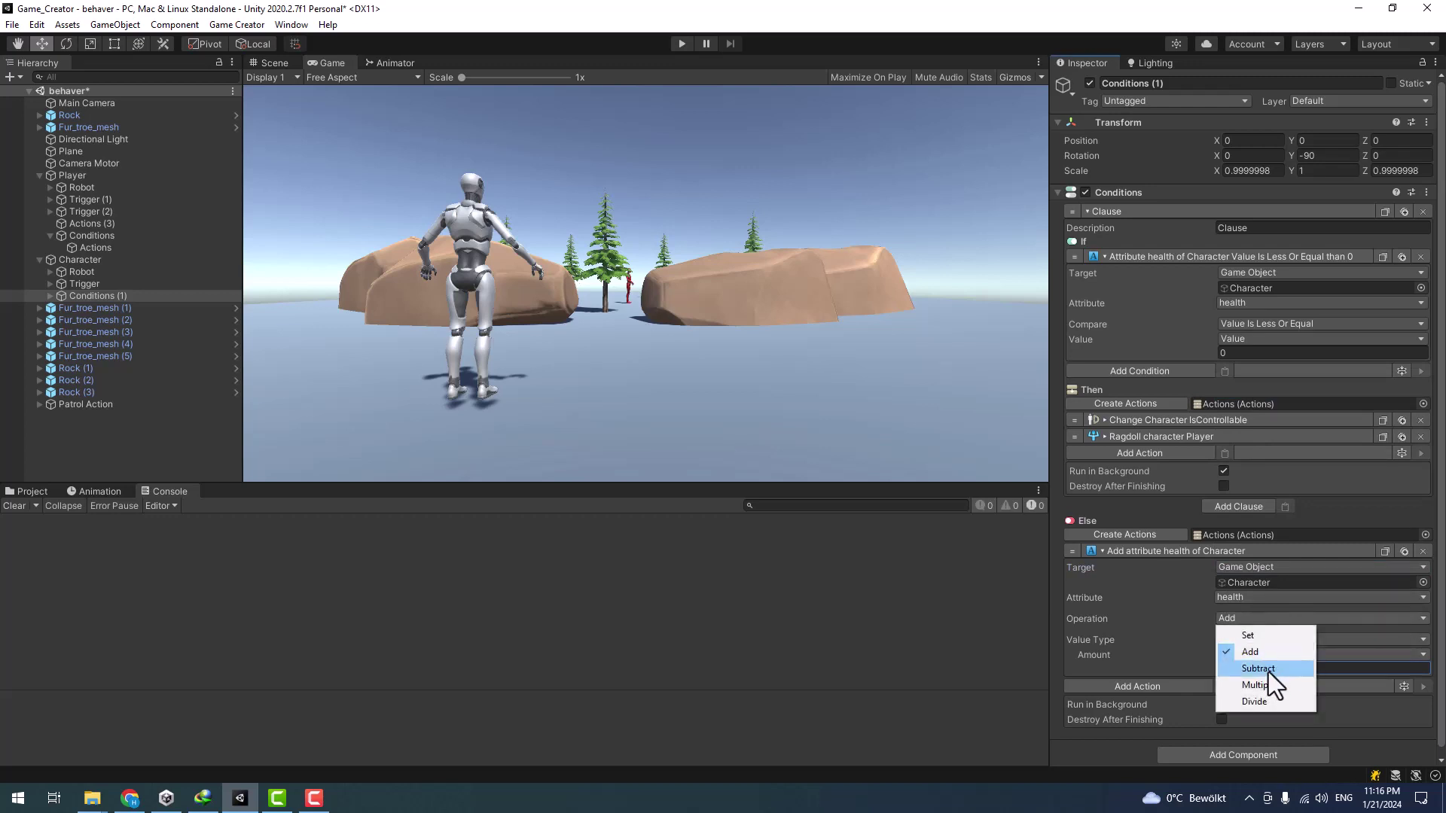
click(1268, 670)
scroll(1152, 657, down, 1)
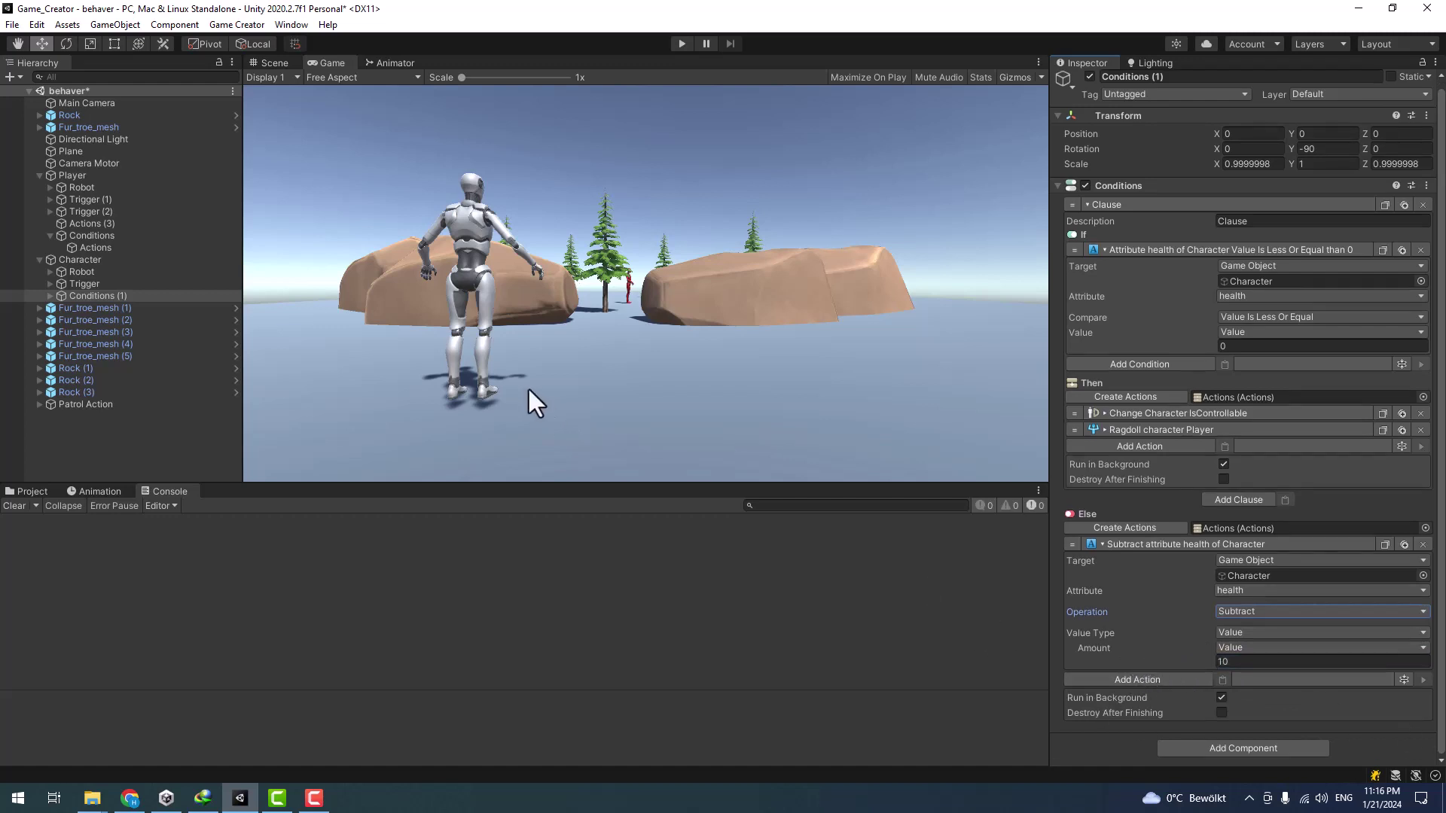
- Save the scene and select the Player object
key(ctrl+s)
click(66, 175)
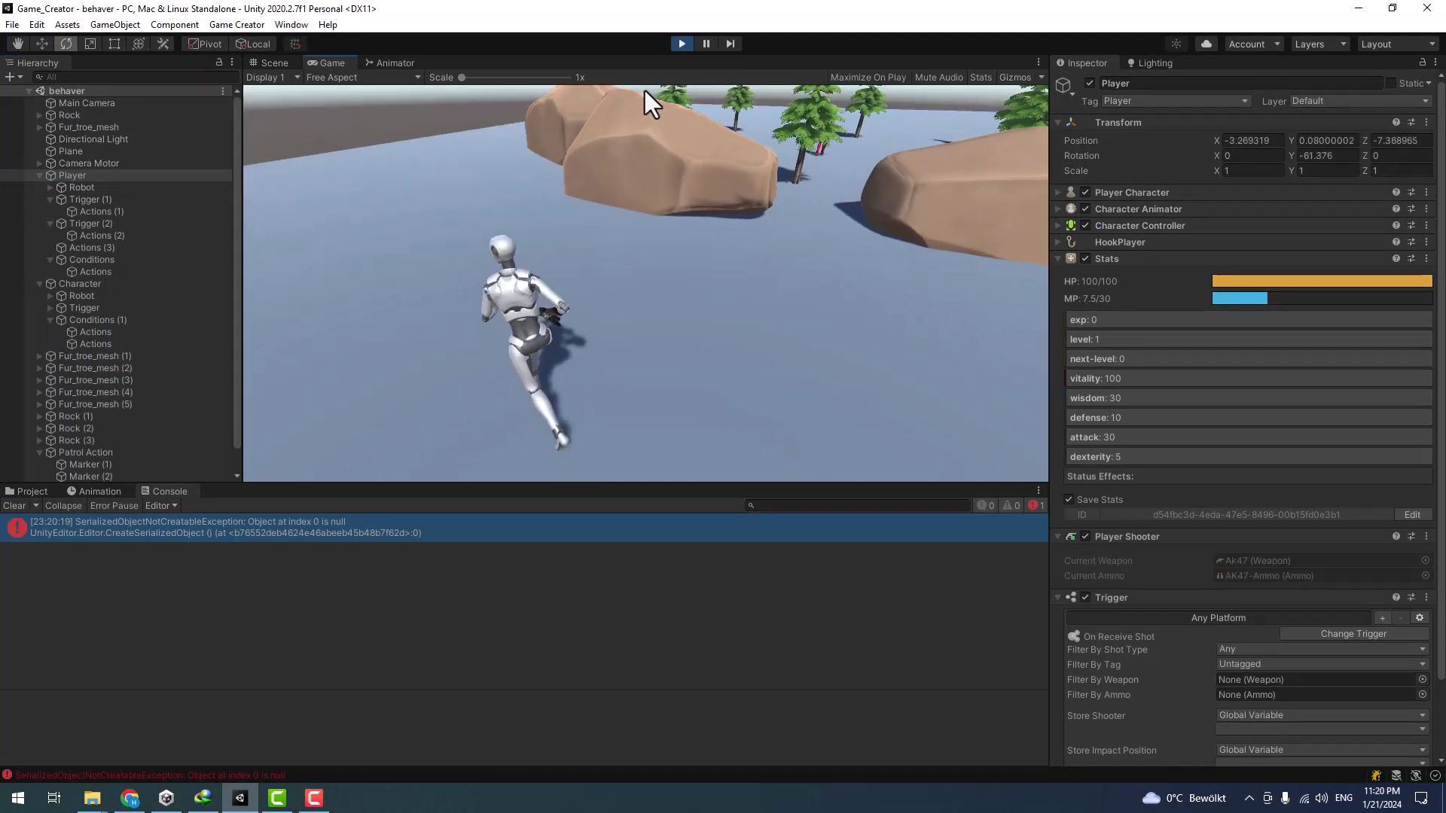
- Playtest the scene by walking the armed Player between the rocks up to the red enemy
key(w)
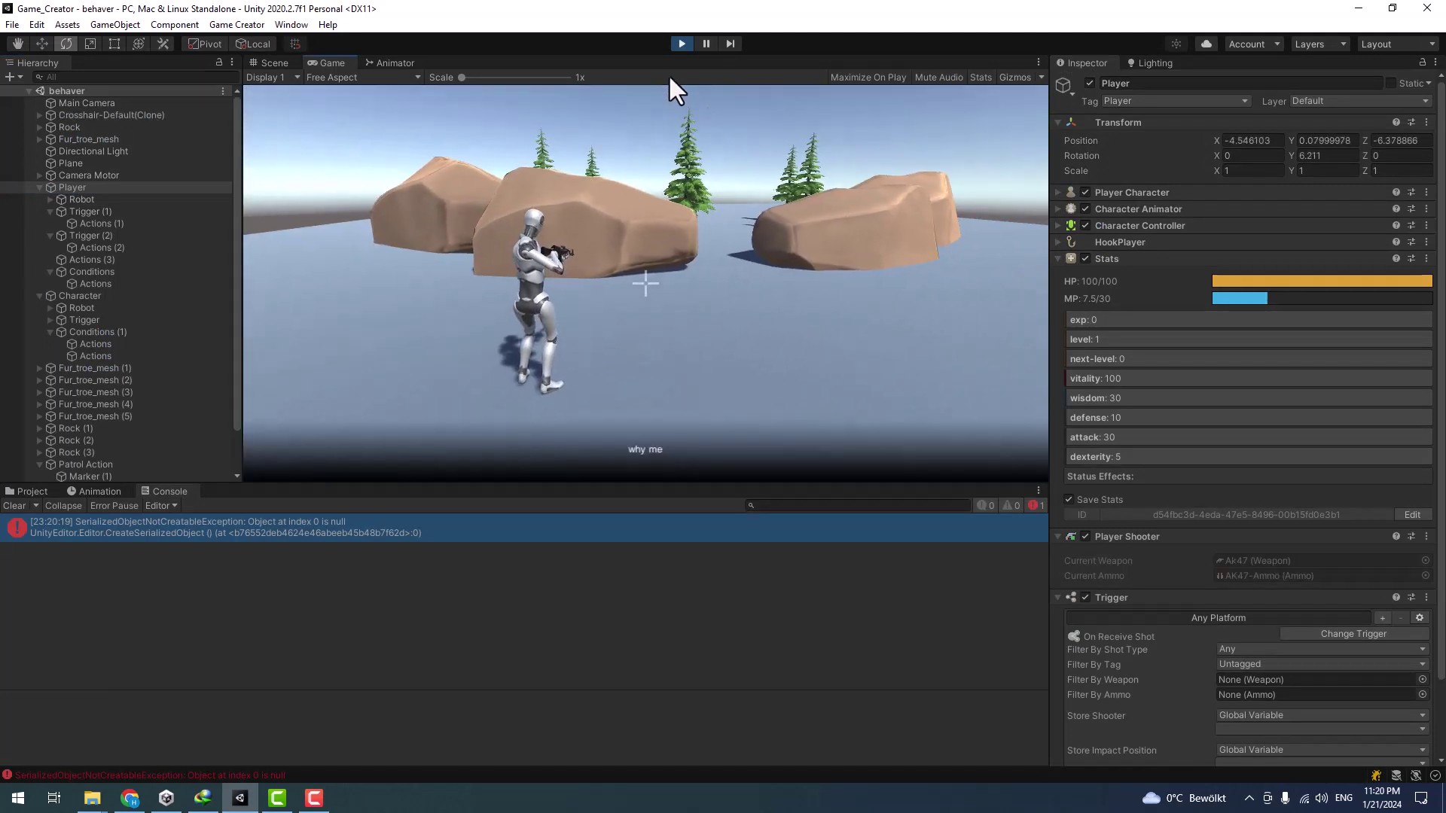
key(w)
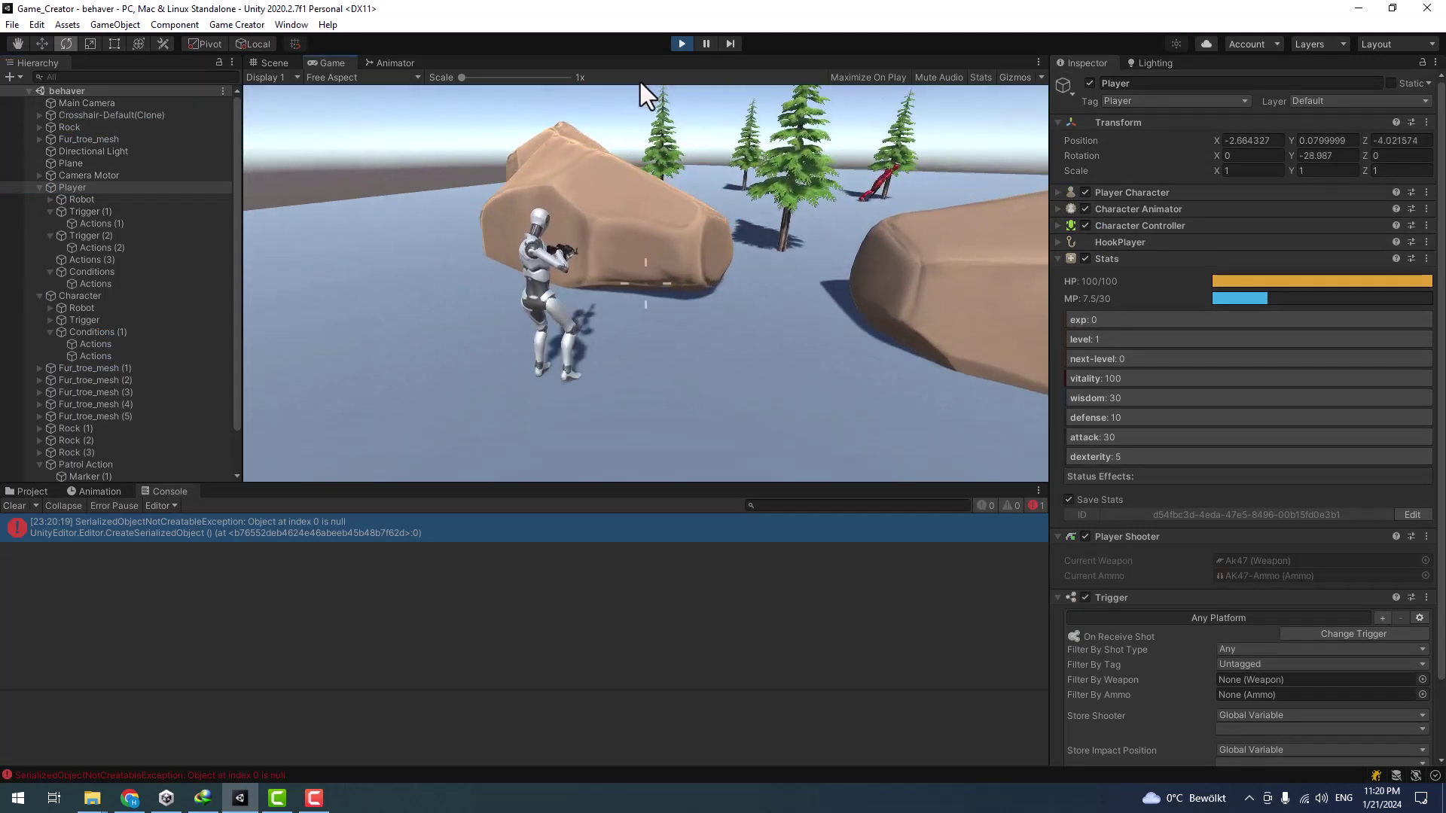
key(w)
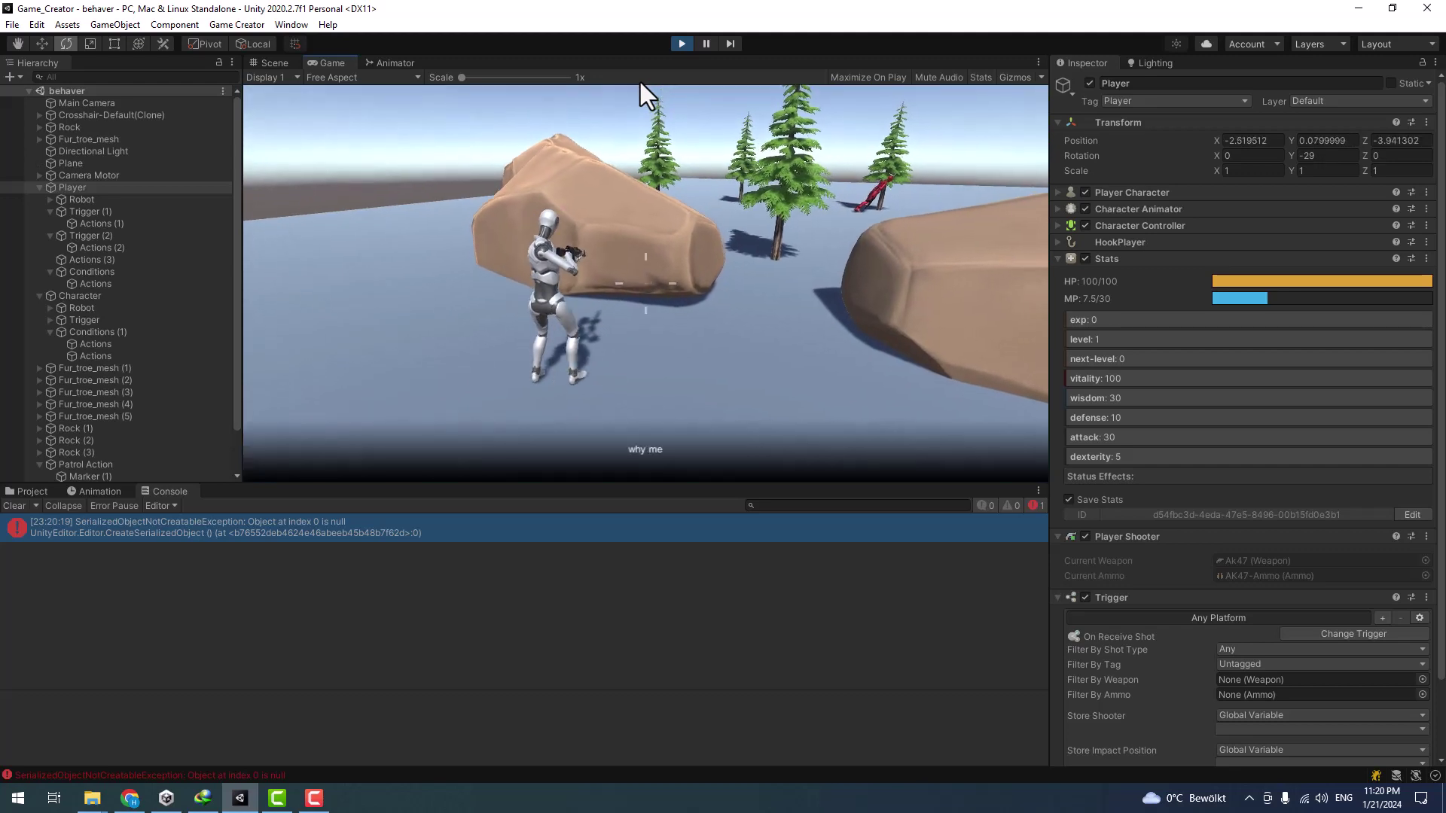
key(a)
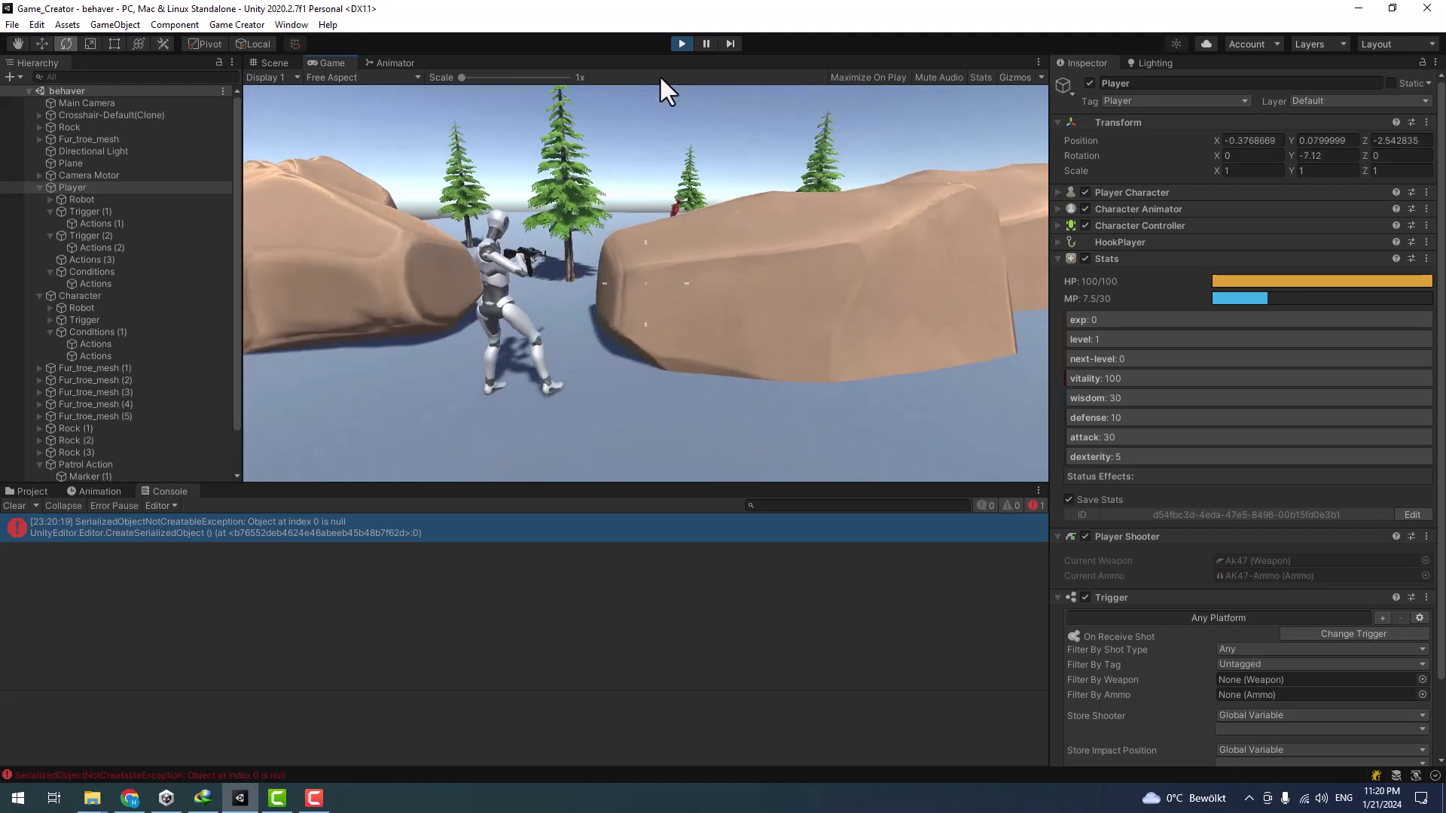
key(w)
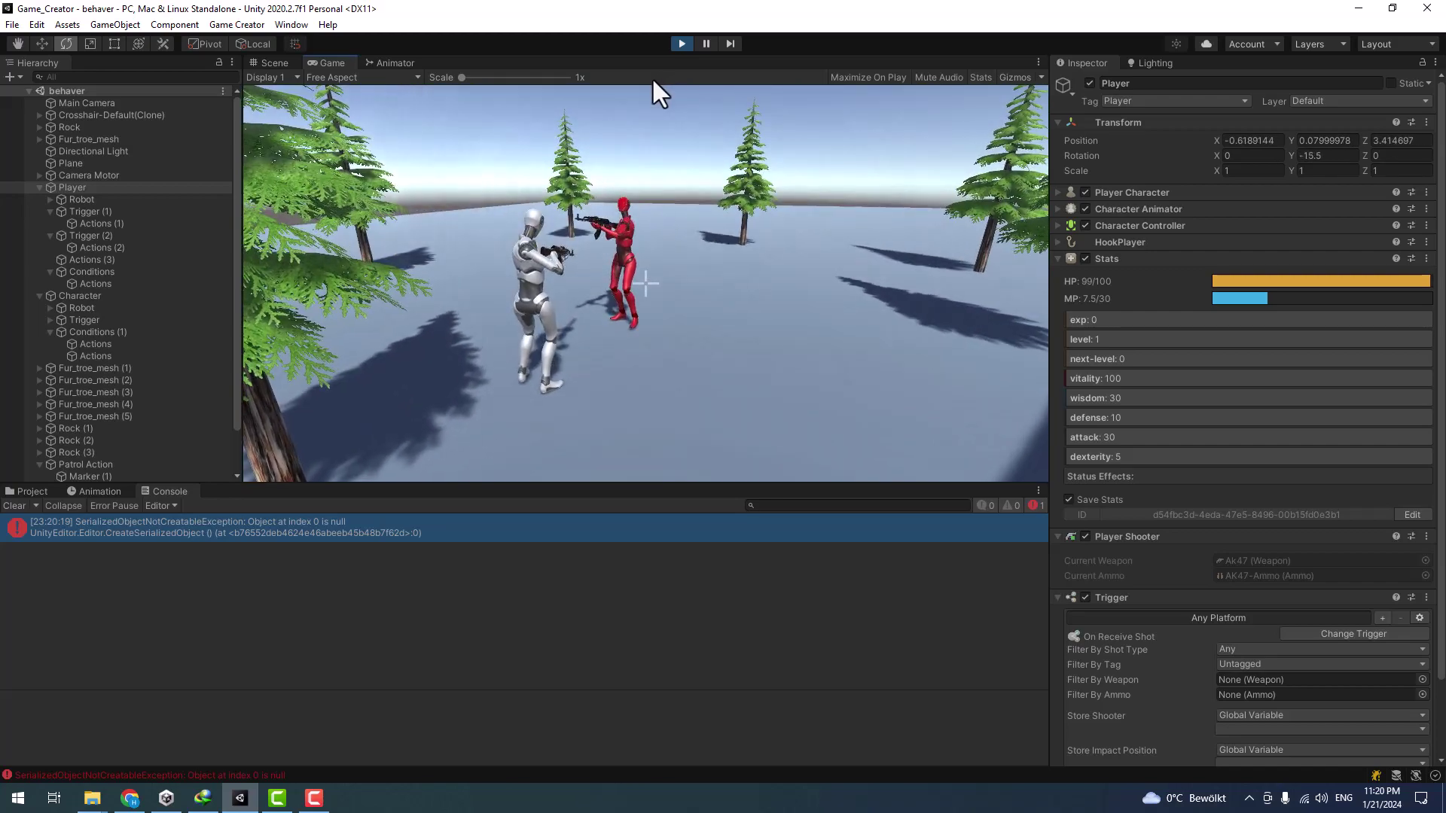
- Test the combat by moving the Player around under enemy fire, shooting the enemy down and backing away from its body
key(s)
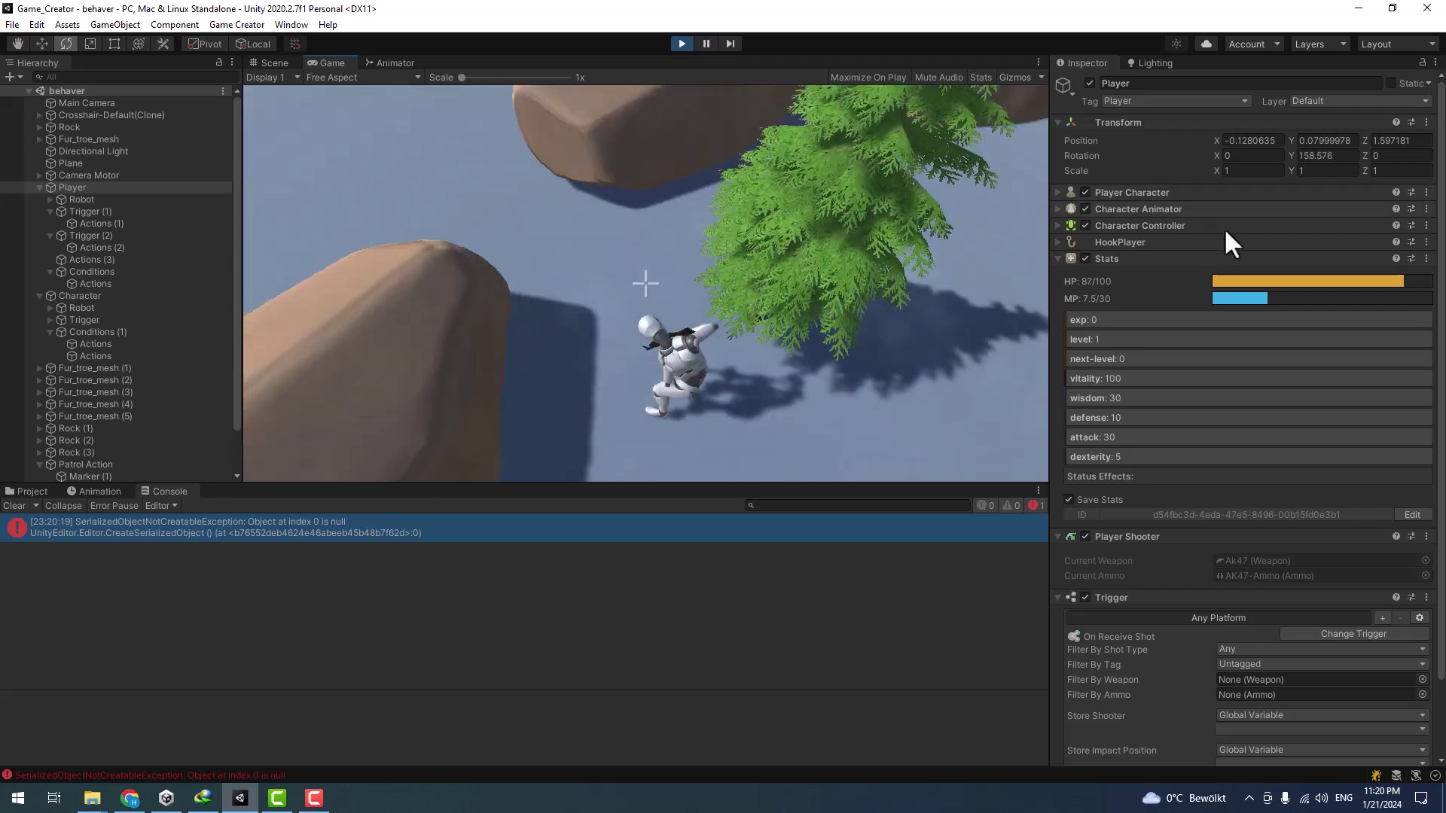
key(w)
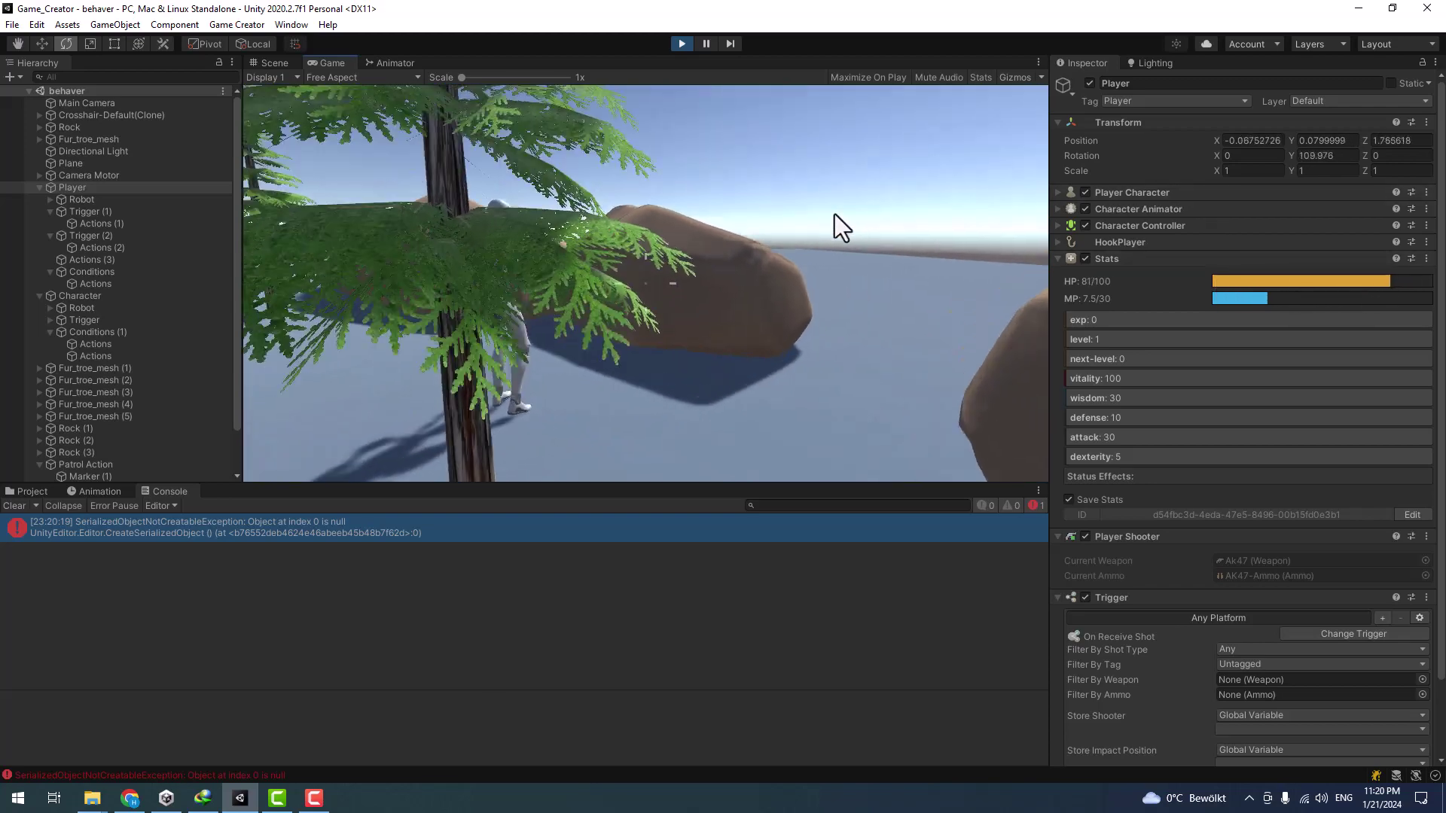
key(s)
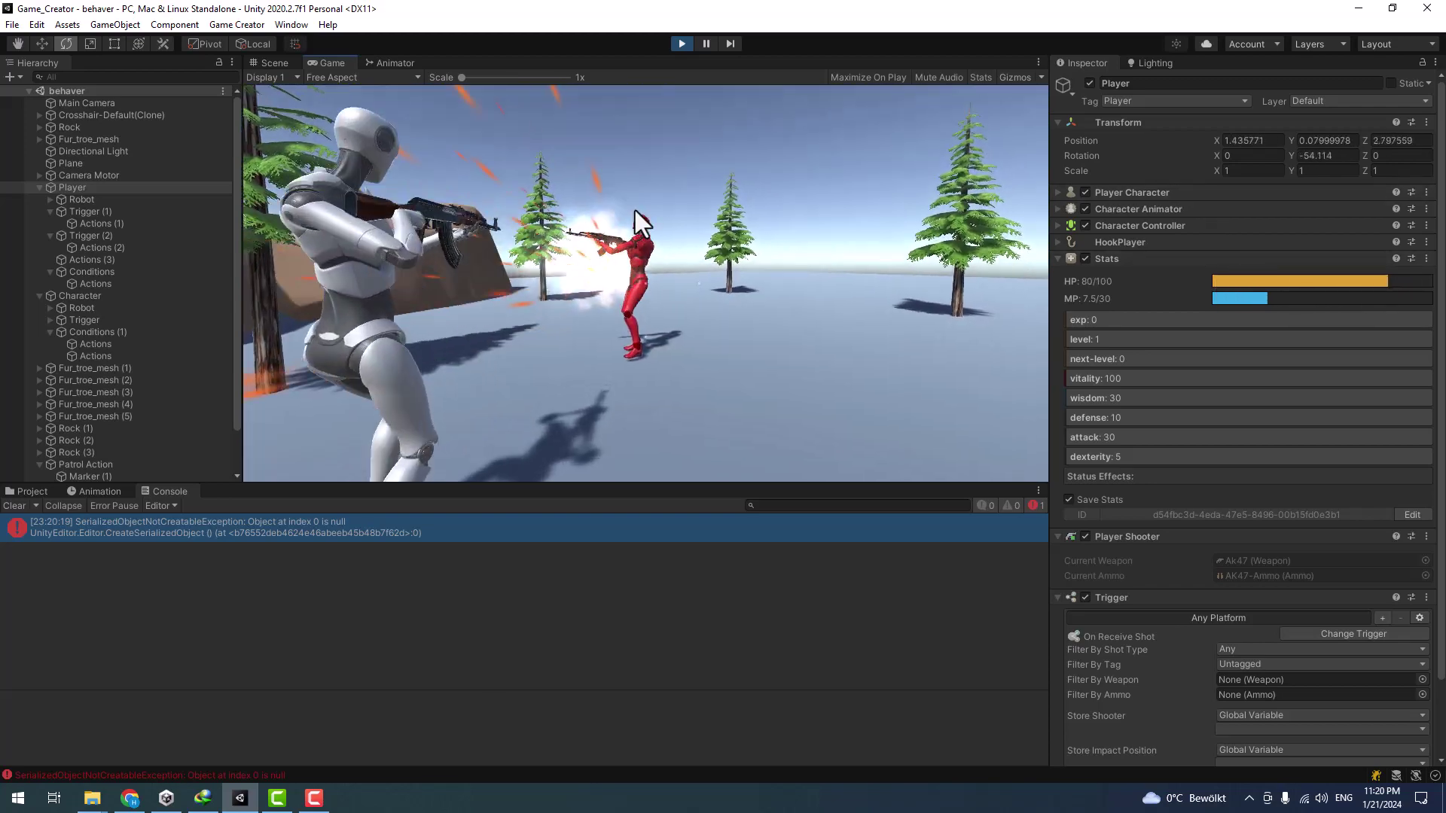
key(w)
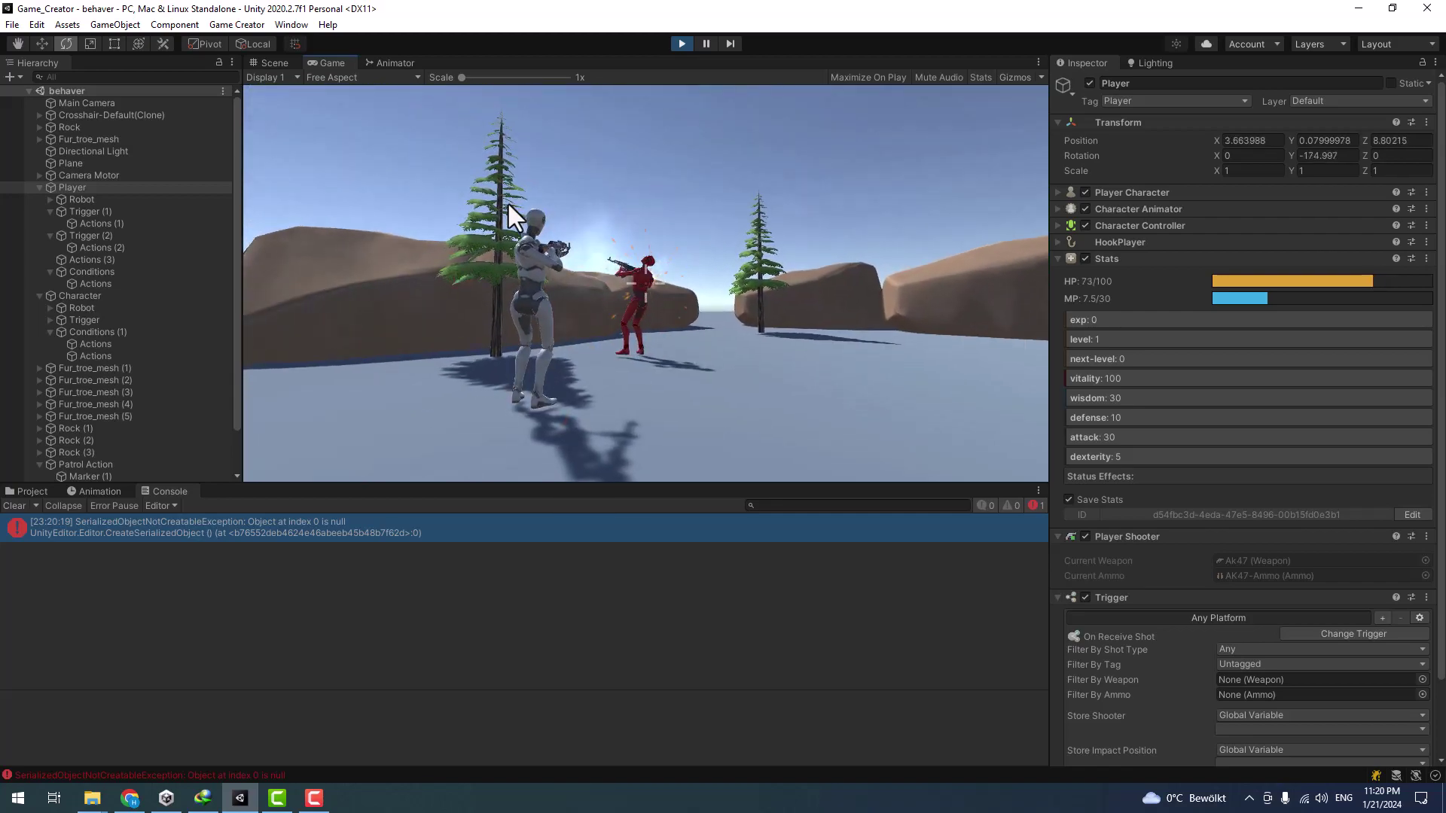
click(508, 205)
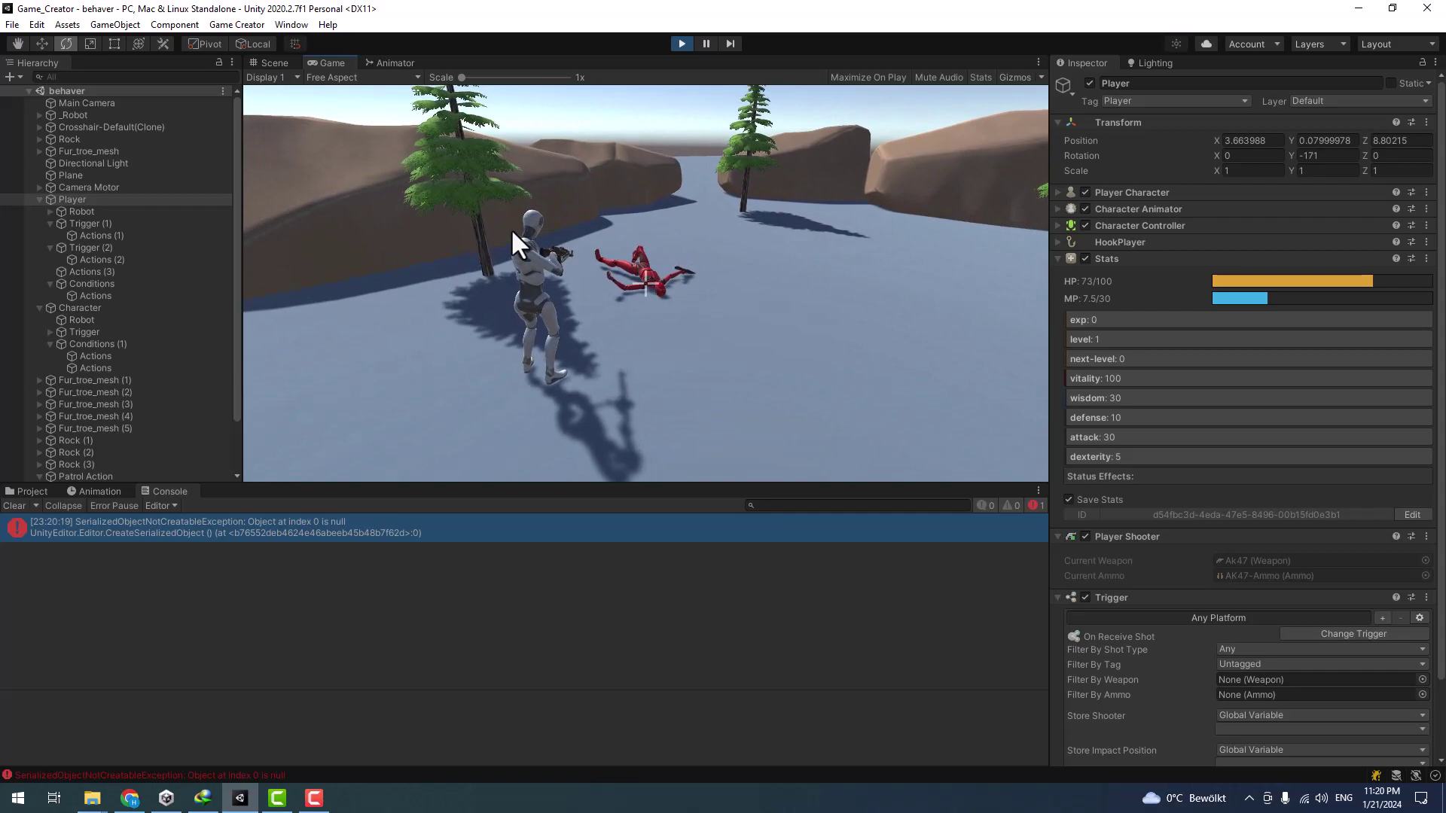
key(w)
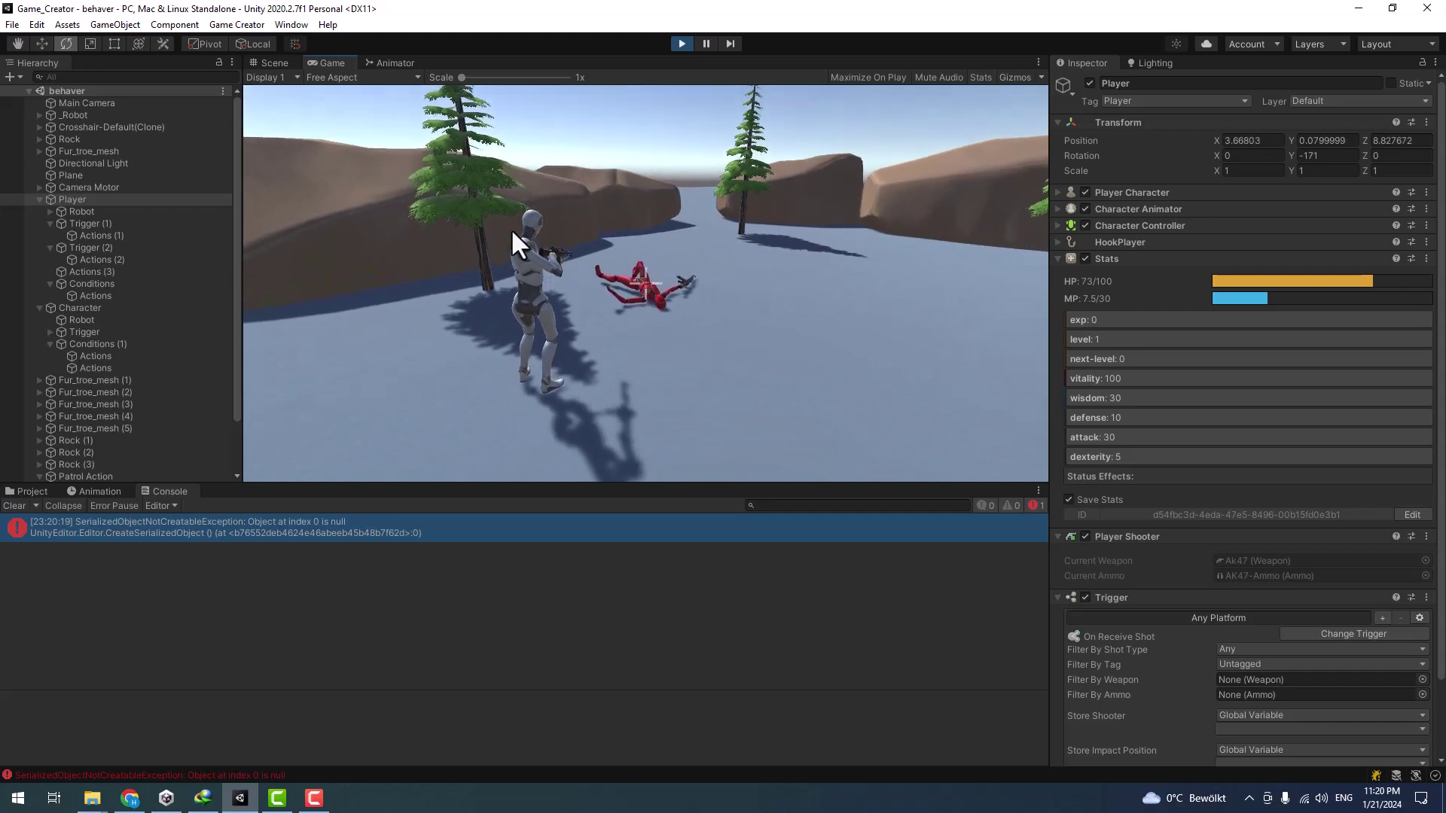
key(a)
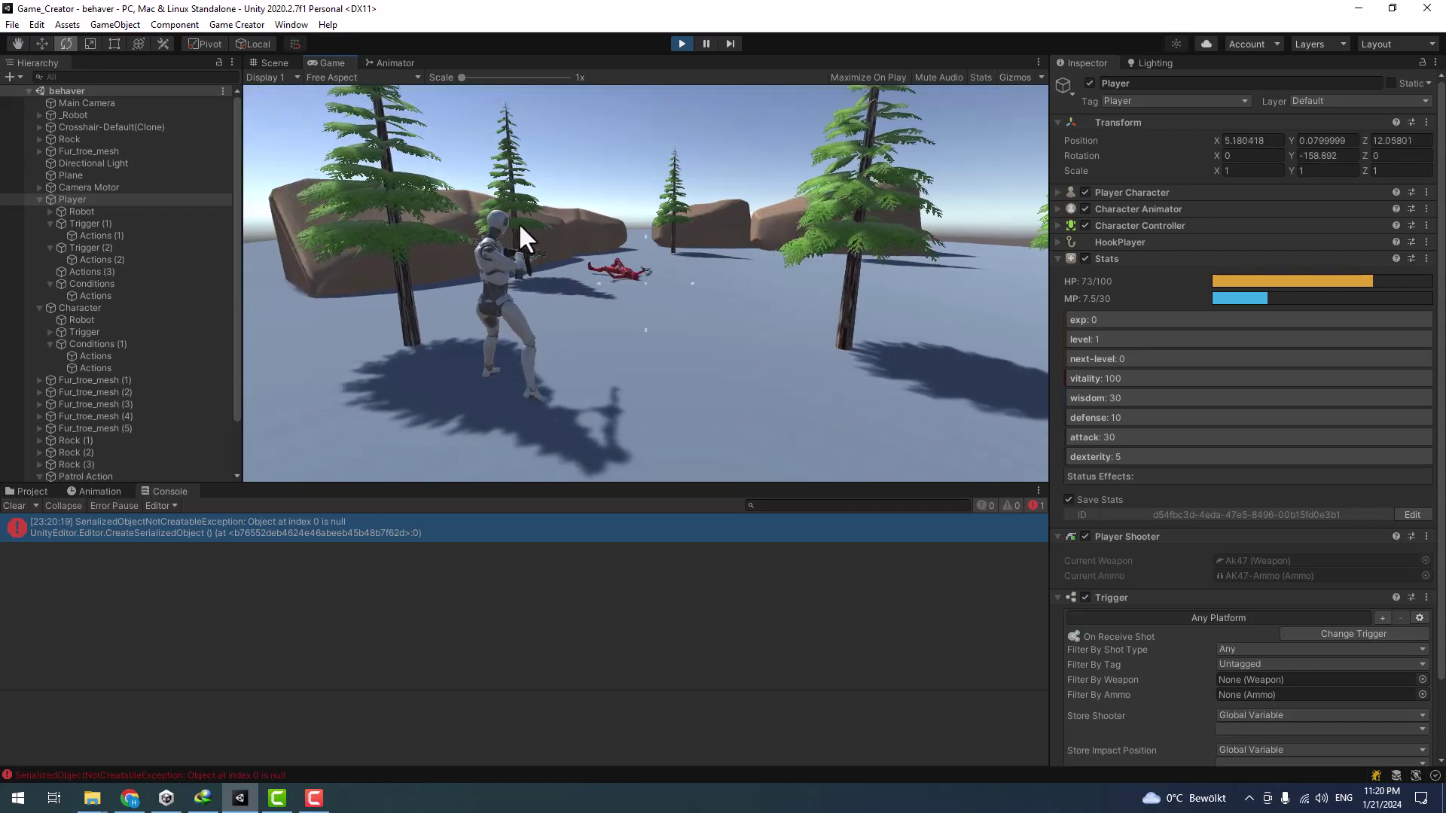